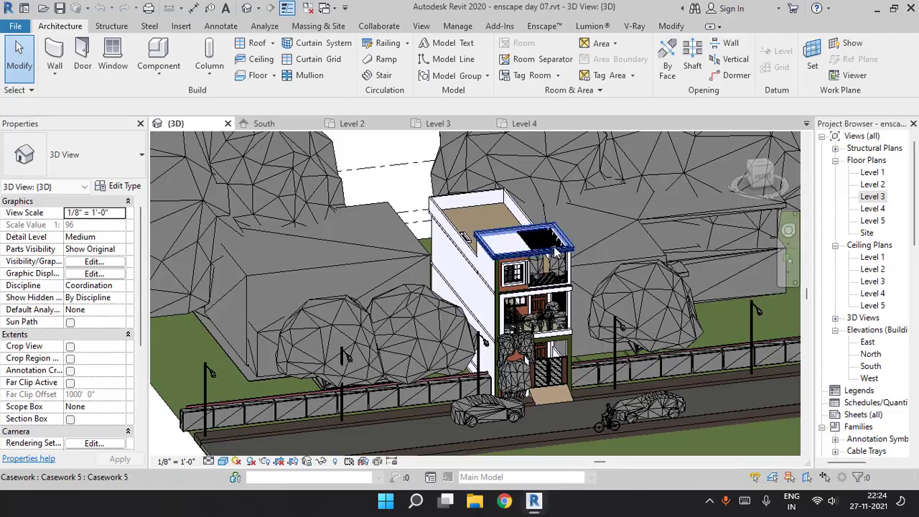
Examine the three-storey house, its surrounding trees and the neighbouring houses in the 3D view
{"action": "middle_click_drag", "start_coordinate": [556, 247], "coordinate": [617, 313], "text": "shift"}
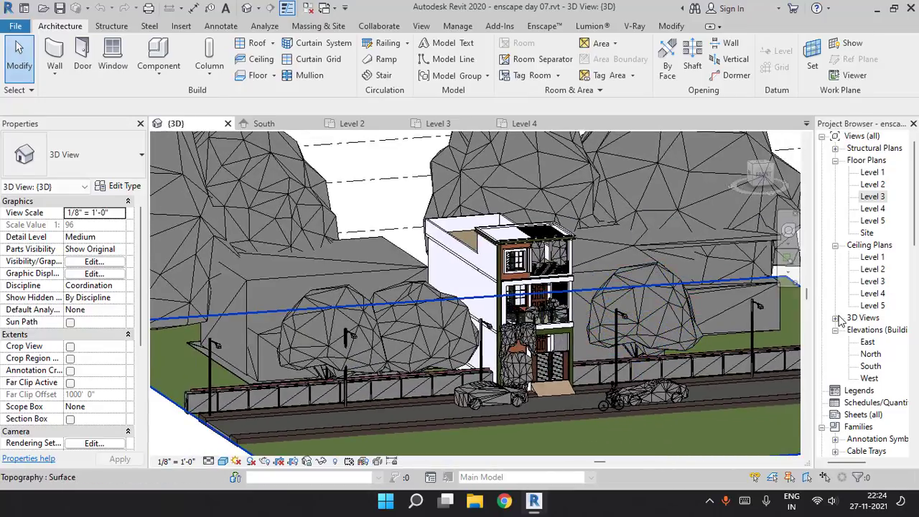
{"action": "scroll", "coordinate": [622, 338], "scroll_direction": "up", "scroll_amount": 2}
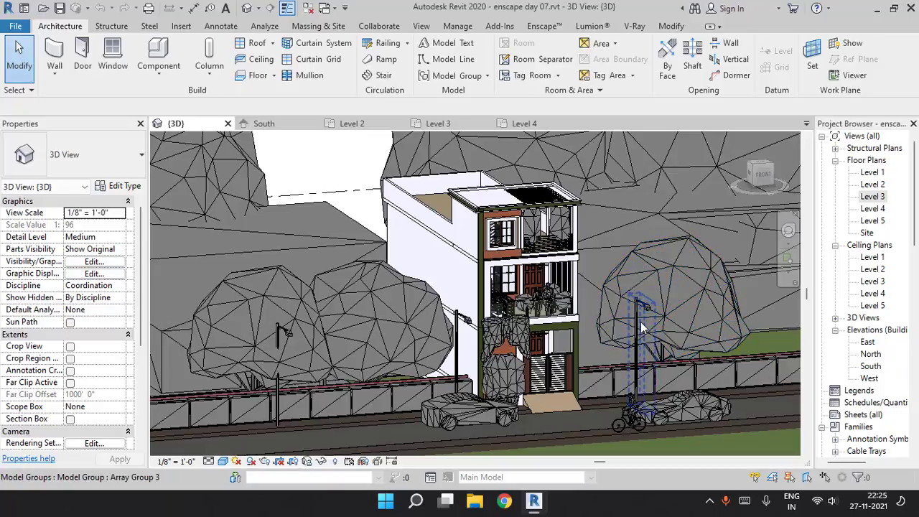
{"action": "scroll", "coordinate": [610, 312], "scroll_direction": "down", "scroll_amount": 5}
{"action": "scroll", "coordinate": [542, 310], "scroll_direction": "up", "scroll_amount": 5}
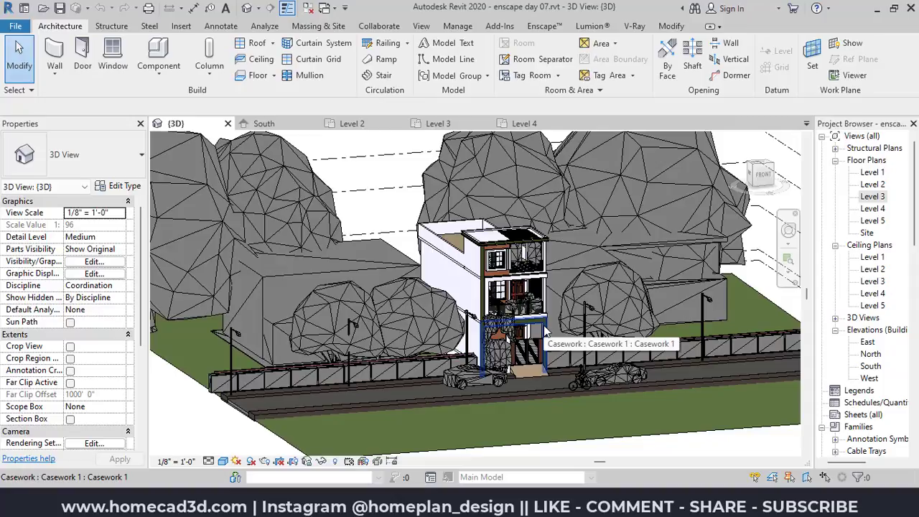
{"action": "scroll", "coordinate": [522, 320], "scroll_direction": "up", "scroll_amount": 3}
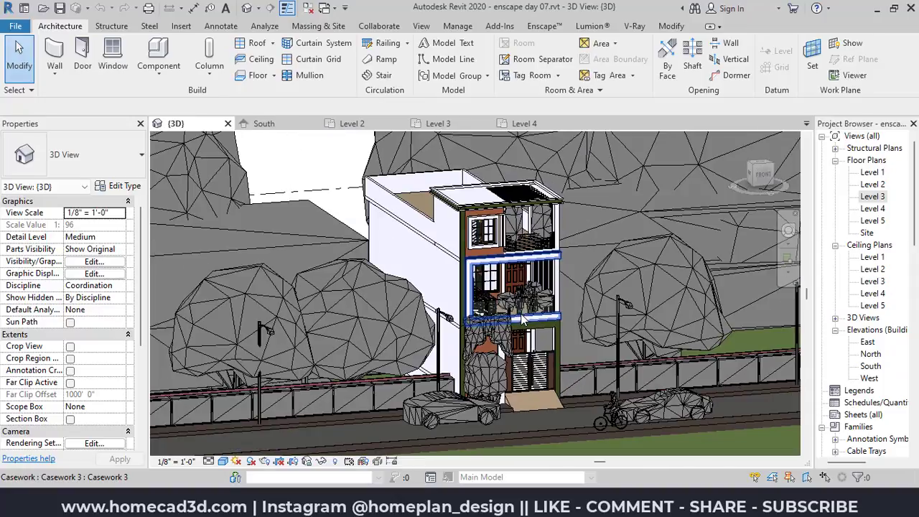
{"action": "middle_click_drag", "start_coordinate": [593, 357], "coordinate": [560, 380]}
{"action": "scroll", "coordinate": [567, 363], "scroll_direction": "down", "scroll_amount": 3}
{"action": "left_click", "coordinate": [309, 352]}
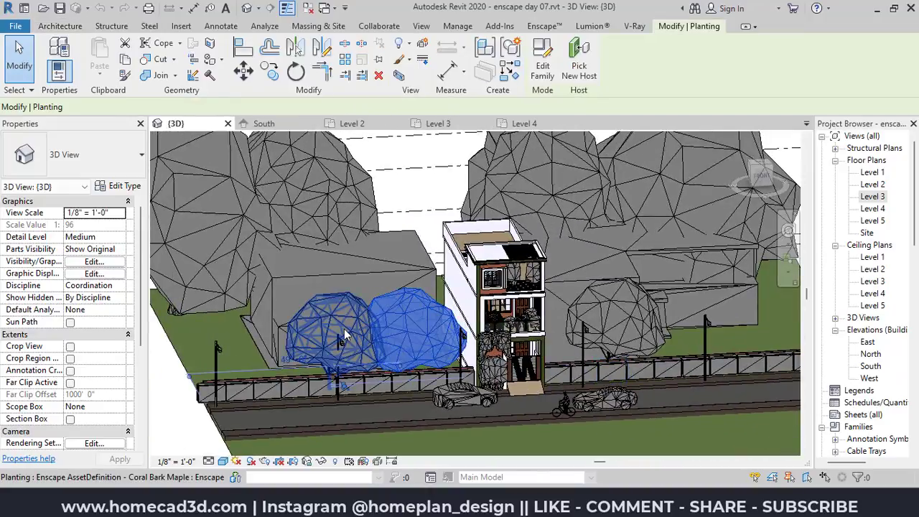
{"action": "left_click", "coordinate": [613, 302]}
{"action": "left_click", "coordinate": [604, 266]}
{"action": "left_click", "coordinate": [545, 204]}
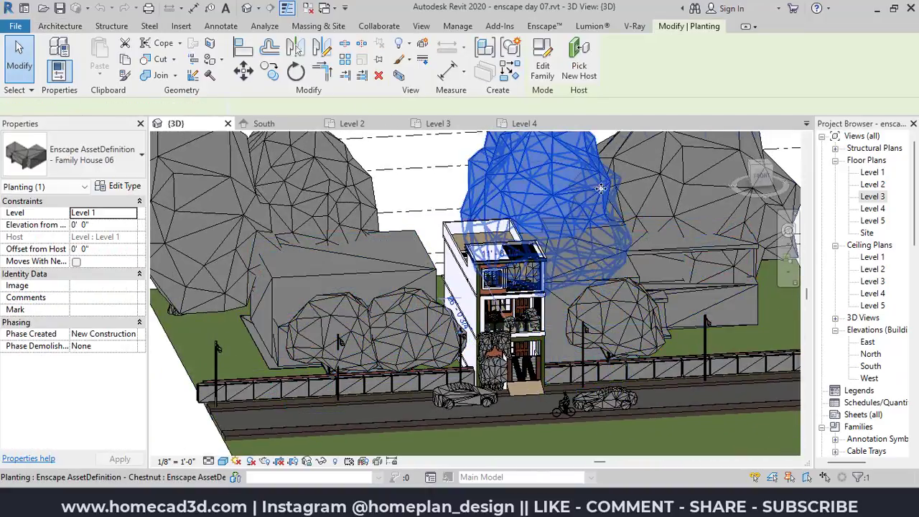
{"action": "left_click", "coordinate": [648, 187]}
{"action": "left_click", "coordinate": [307, 195]}
{"action": "left_click", "coordinate": [211, 204]}
{"action": "middle_click_drag", "start_coordinate": [494, 392], "coordinate": [646, 329], "text": "shift"}
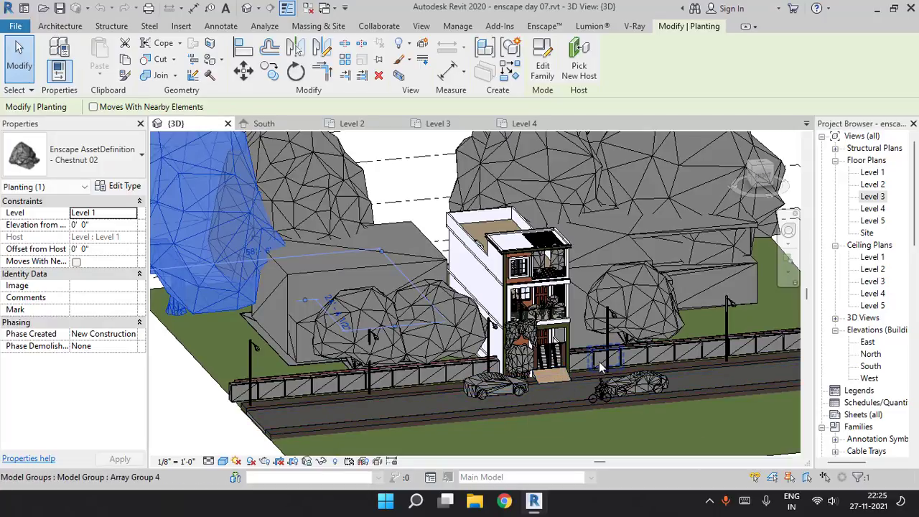
{"action": "middle_click_drag", "start_coordinate": [598, 361], "coordinate": [733, 364], "text": "shift"}
{"action": "key", "text": "ctrl+2"}
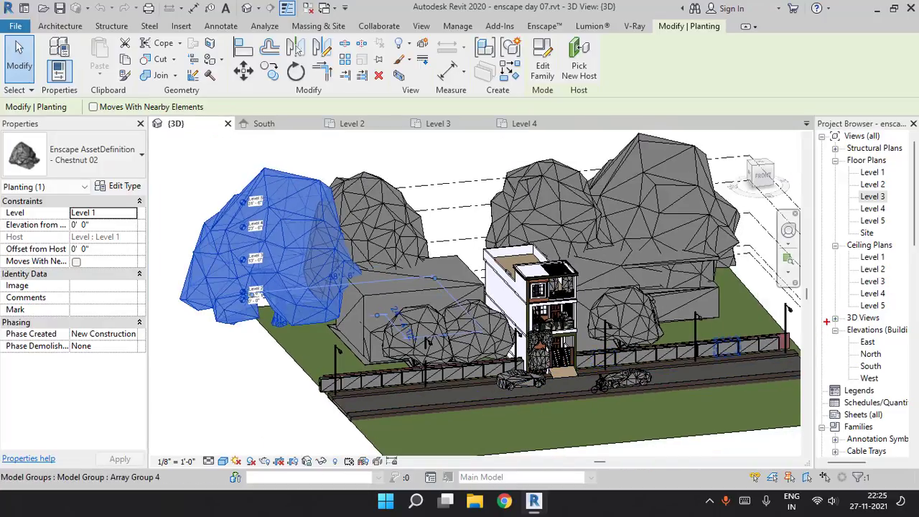
{"action": "left_click_drag", "start_coordinate": [826, 319], "coordinate": [915, 382], "text": "ctrl"}
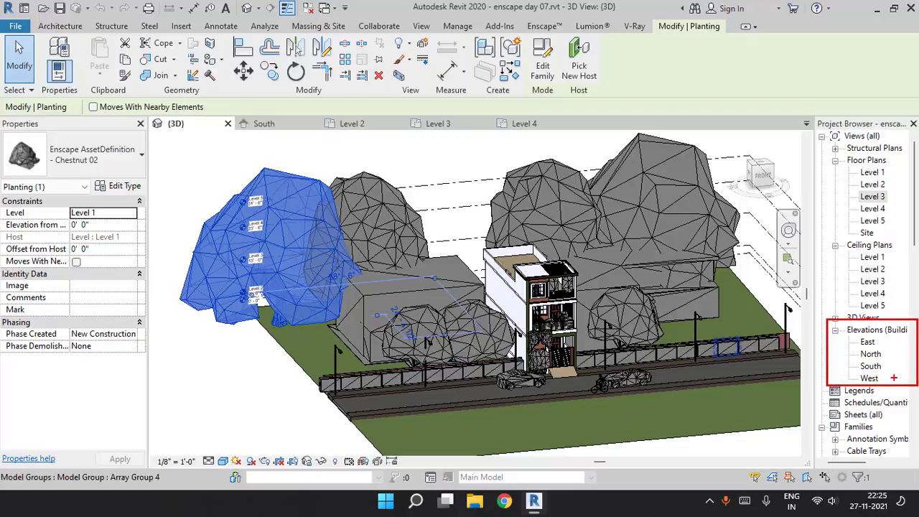
{"action": "left_click_drag", "start_coordinate": [842, 356], "coordinate": [890, 374], "text": "ctrl"}
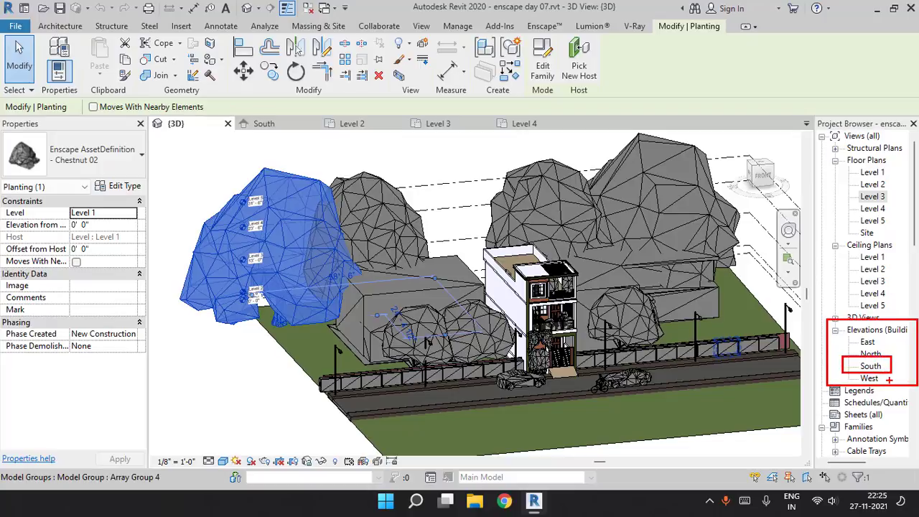
{"action": "left_click_drag", "start_coordinate": [588, 411], "coordinate": [555, 388]}
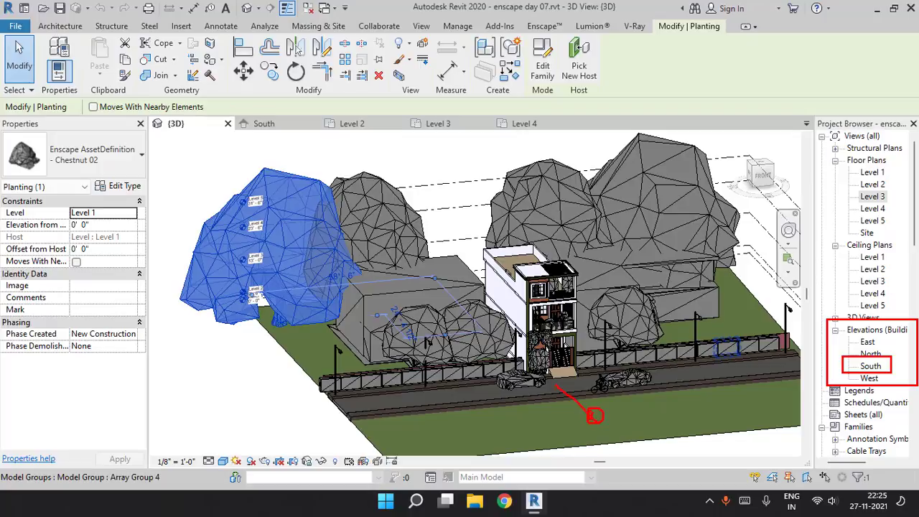
Open the South elevation view and frame the house front
{"action": "double_click", "coordinate": [870, 366]}
{"action": "left_click", "coordinate": [532, 428]}
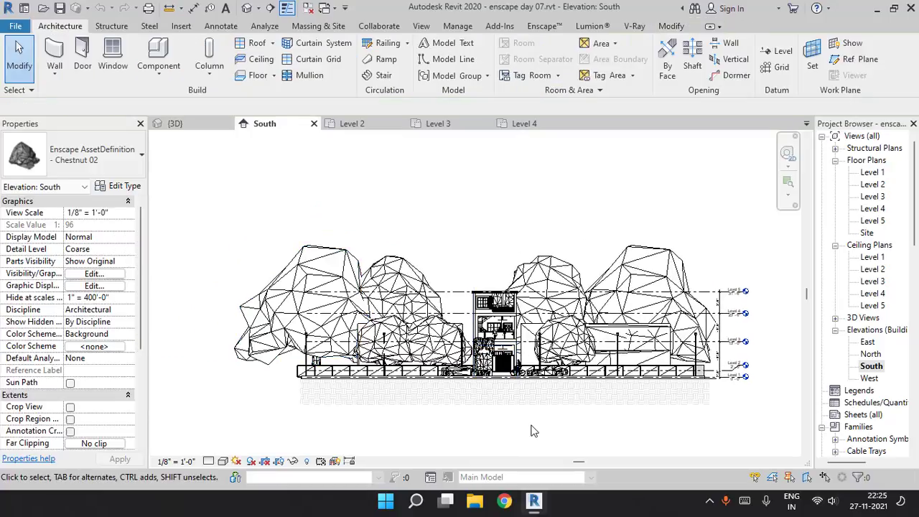
{"action": "scroll", "coordinate": [502, 362], "scroll_direction": "up", "scroll_amount": 5}
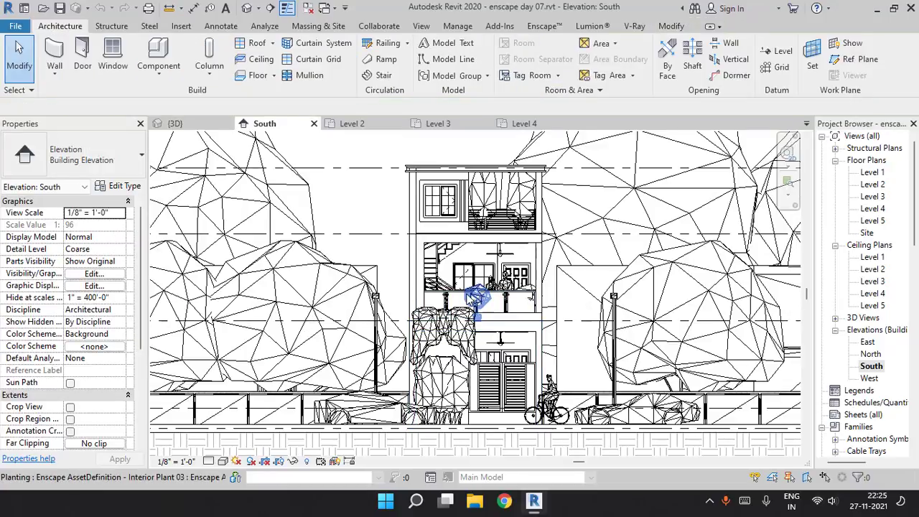
Inspect the trees, neighbouring houses, hanging vines and plants around the house front in the South elevation
{"action": "left_click", "coordinate": [342, 280]}
{"action": "left_click", "coordinate": [638, 286]}
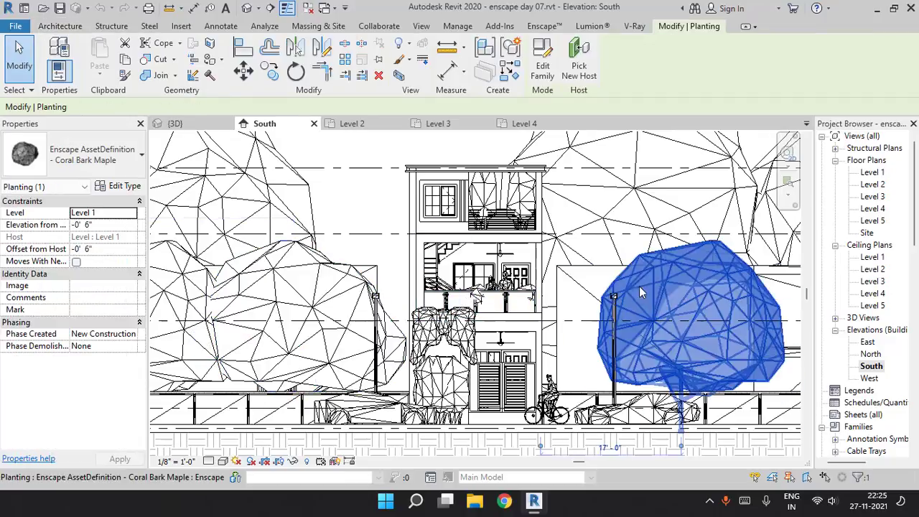
{"action": "left_click", "coordinate": [615, 228]}
{"action": "left_click", "coordinate": [581, 280]}
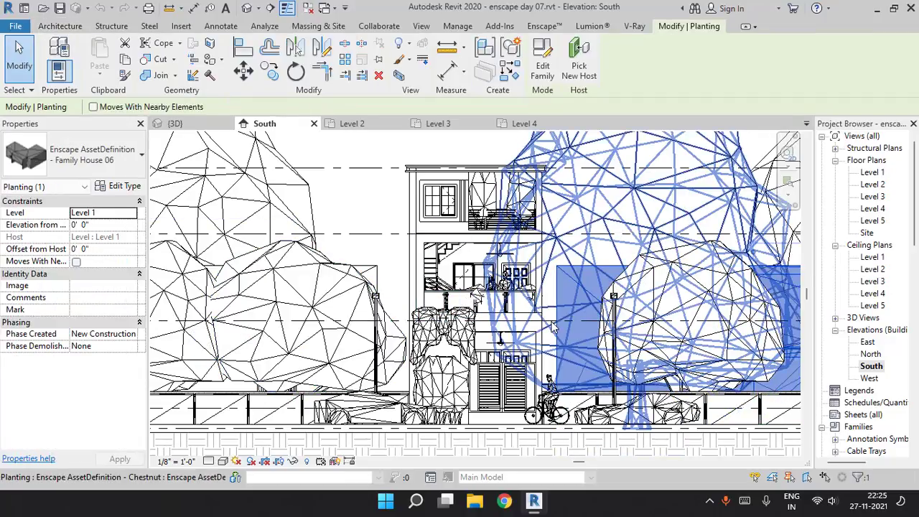
{"action": "left_click", "coordinate": [398, 260]}
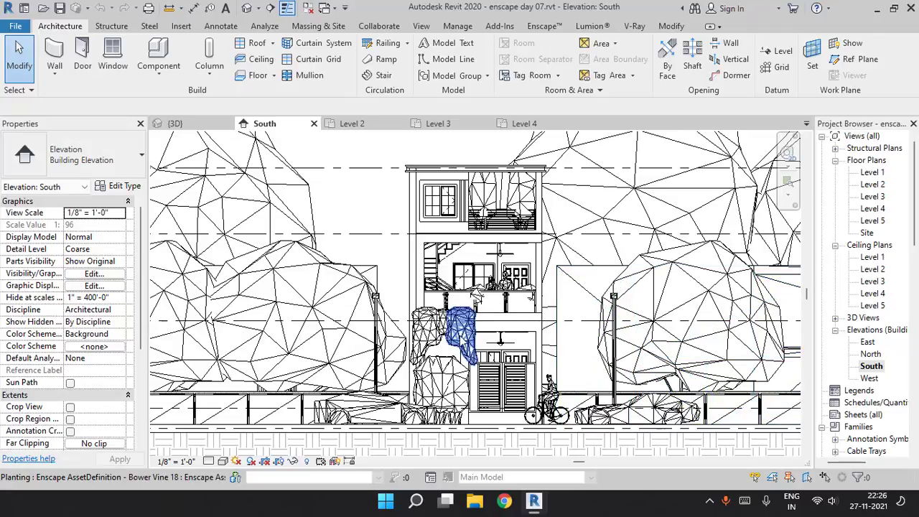
{"action": "left_click", "coordinate": [459, 335]}
{"action": "key", "text": "Escape"}
{"action": "scroll", "coordinate": [442, 340], "scroll_direction": "up", "scroll_amount": 2}
{"action": "left_click", "coordinate": [415, 318]}
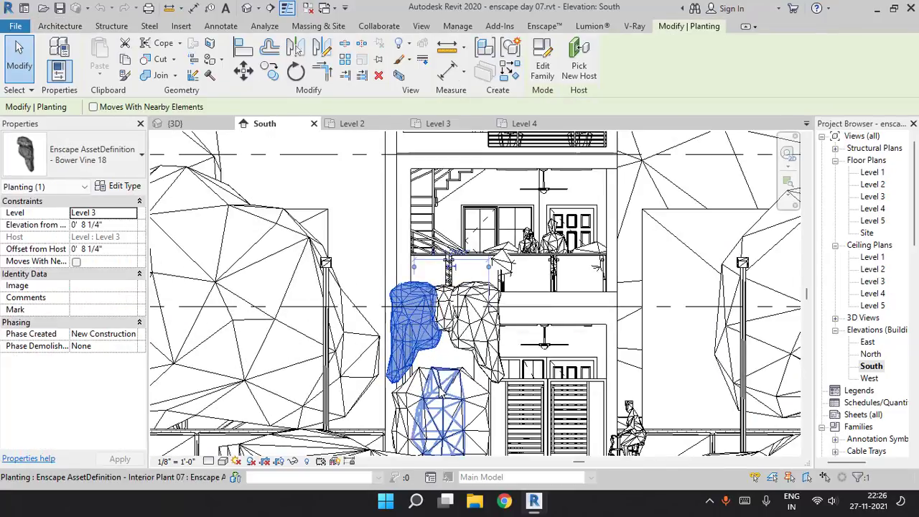
{"action": "left_click", "coordinate": [421, 387]}
{"action": "key", "text": "Escape"}
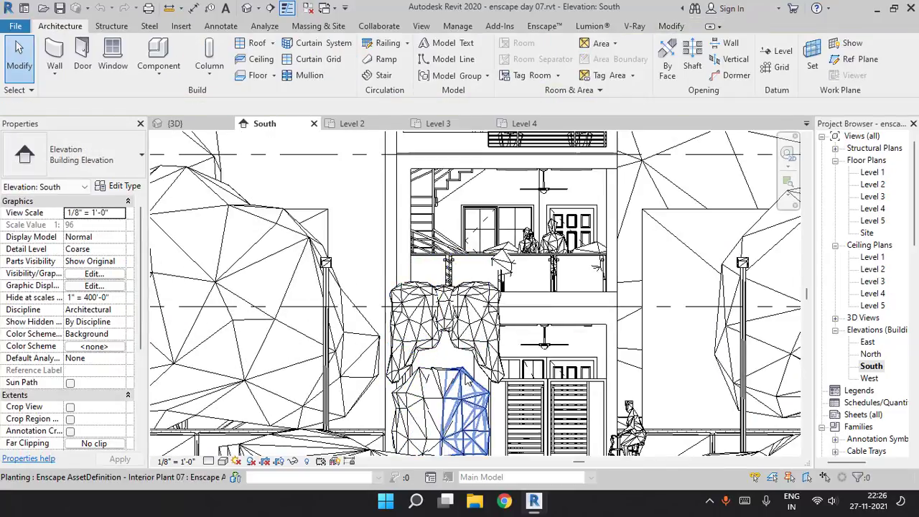
{"action": "scroll", "coordinate": [458, 374], "scroll_direction": "down", "scroll_amount": 2}
{"action": "scroll", "coordinate": [561, 382], "scroll_direction": "down", "scroll_amount": 3}
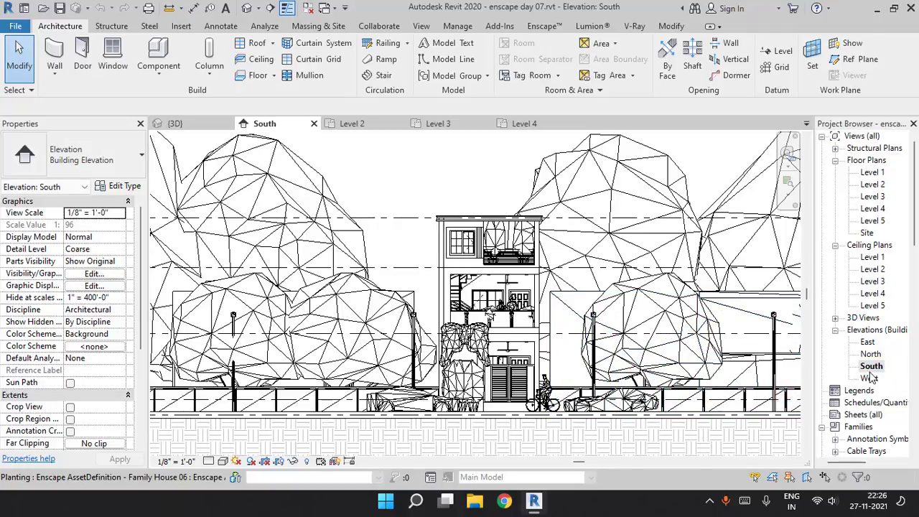
Duplicate the South elevation view with detailing
{"action": "right_click", "coordinate": [870, 369]}
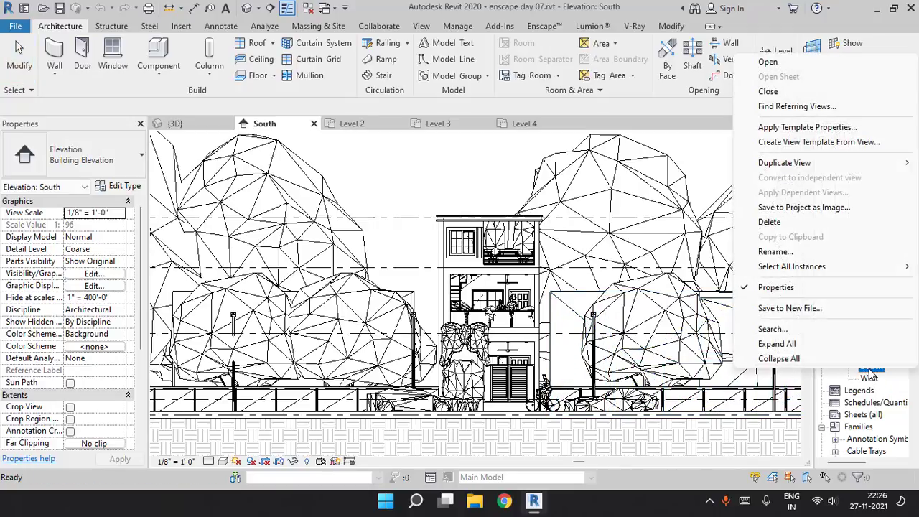
{"action": "mouse_move", "coordinate": [794, 167]}
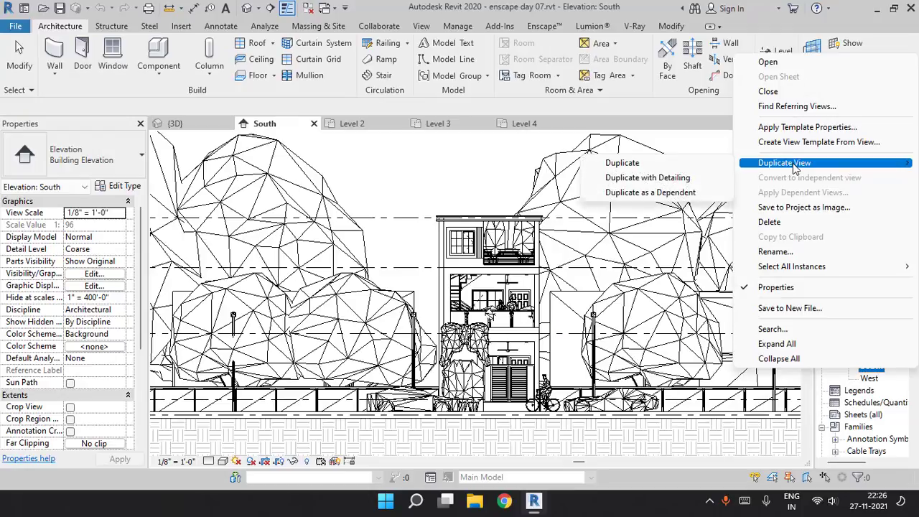
{"action": "left_click", "coordinate": [700, 181]}
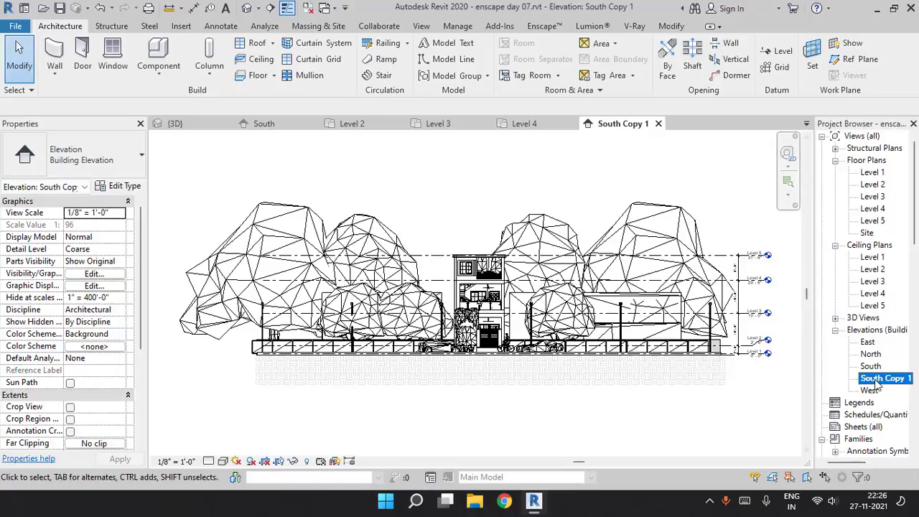
Rename the duplicated South elevation view to "Front El. Detail" and make sure it is open
{"action": "left_click", "coordinate": [882, 380]}
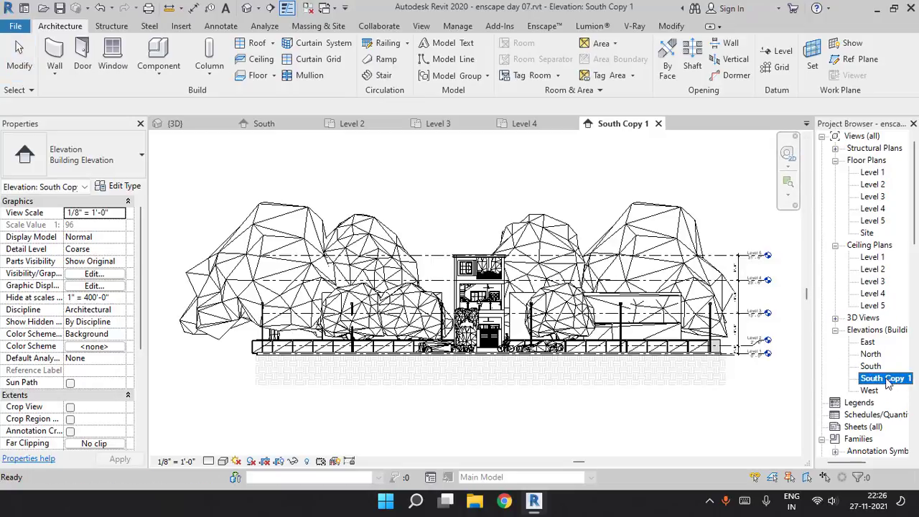
{"action": "right_click", "coordinate": [873, 383]}
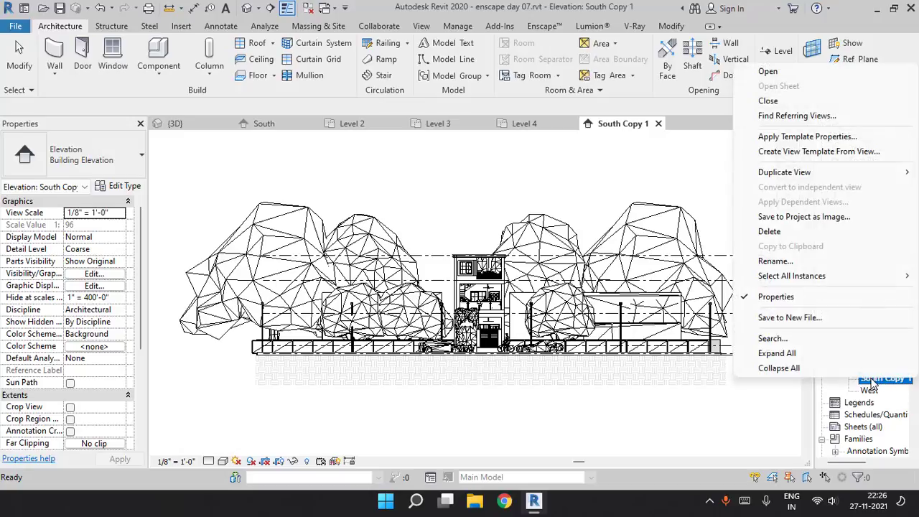
{"action": "left_click", "coordinate": [793, 261]}
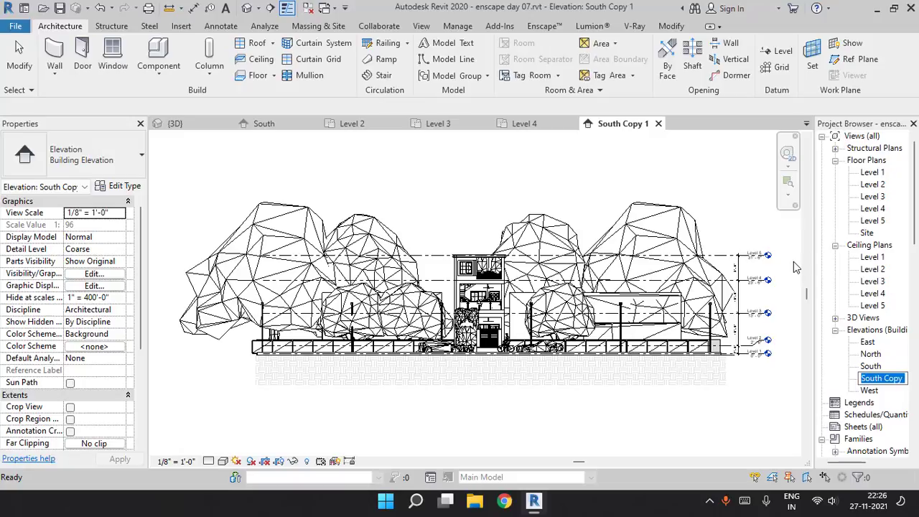
{"action": "type", "text": "Front"}
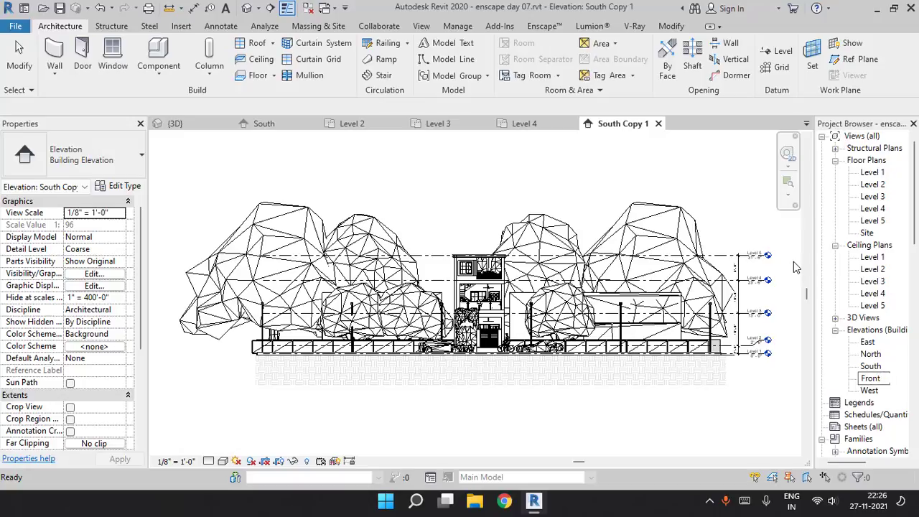
{"action": "type", "text": " El. Detail"}
{"action": "key", "text": "Return"}
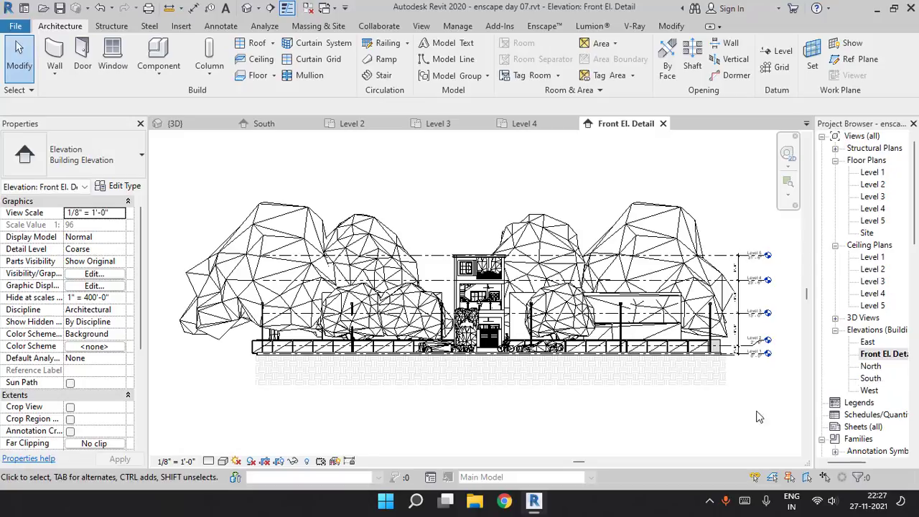
{"action": "double_click", "coordinate": [870, 356]}
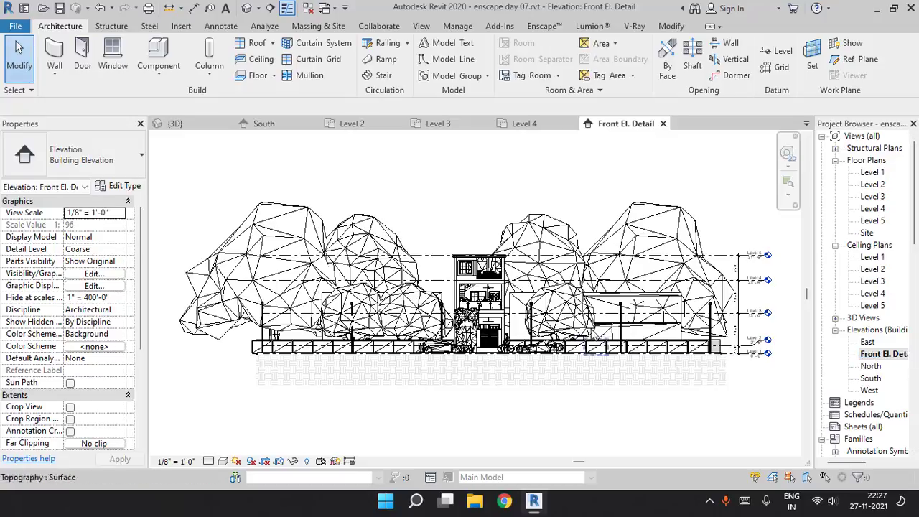
Examine the Chestnut trees behind the house in the Front El. Detail elevation
{"action": "mouse_move", "coordinate": [553, 170]}
{"action": "left_mouse_down"}
{"action": "mouse_move", "coordinate": [545, 214]}
{"action": "mouse_move", "coordinate": [571, 191]}
{"action": "left_mouse_up"}
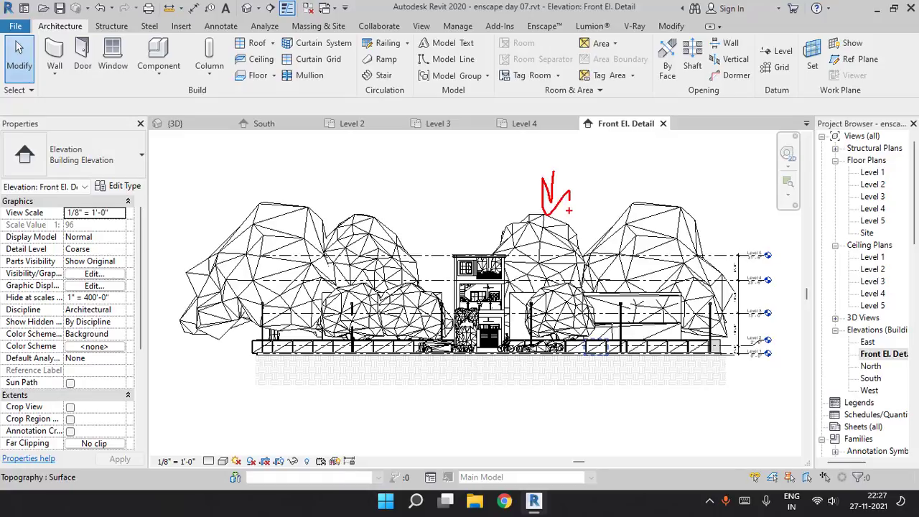
{"action": "key", "text": "Escape"}
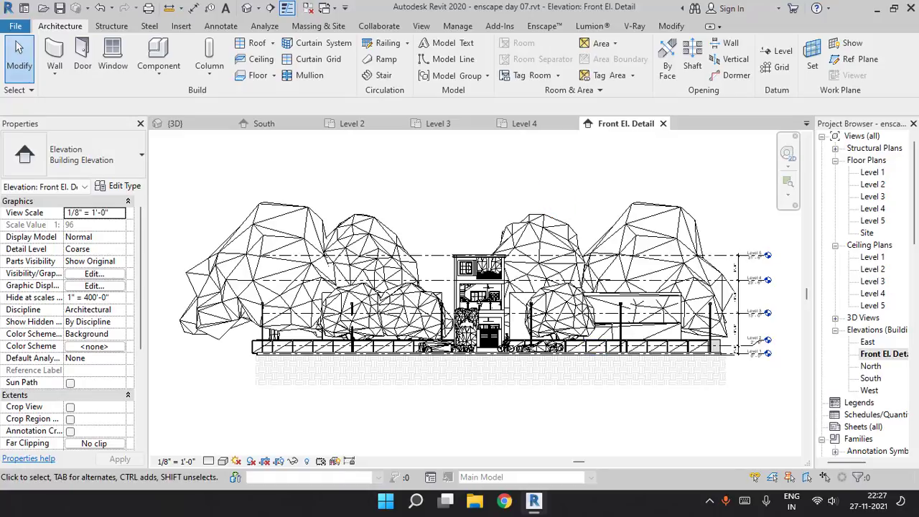
{"action": "left_click", "coordinate": [518, 249]}
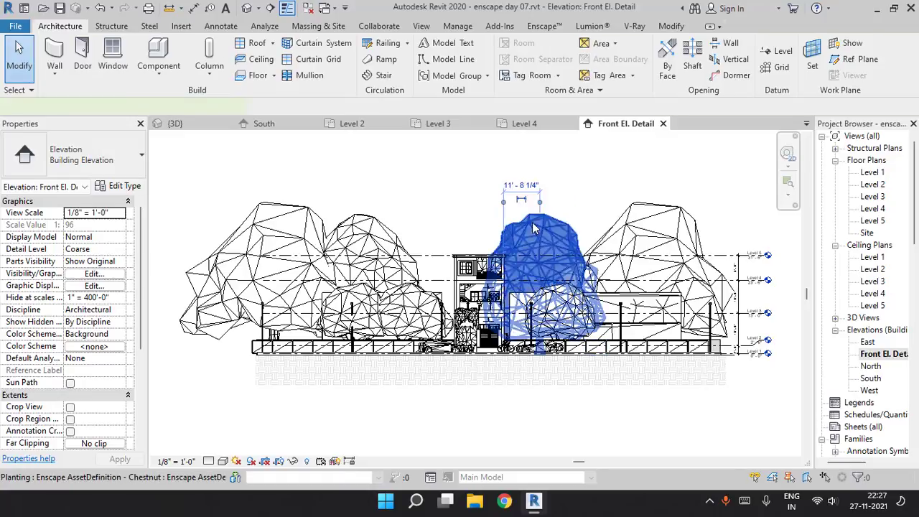
{"action": "key", "text": "Escape"}
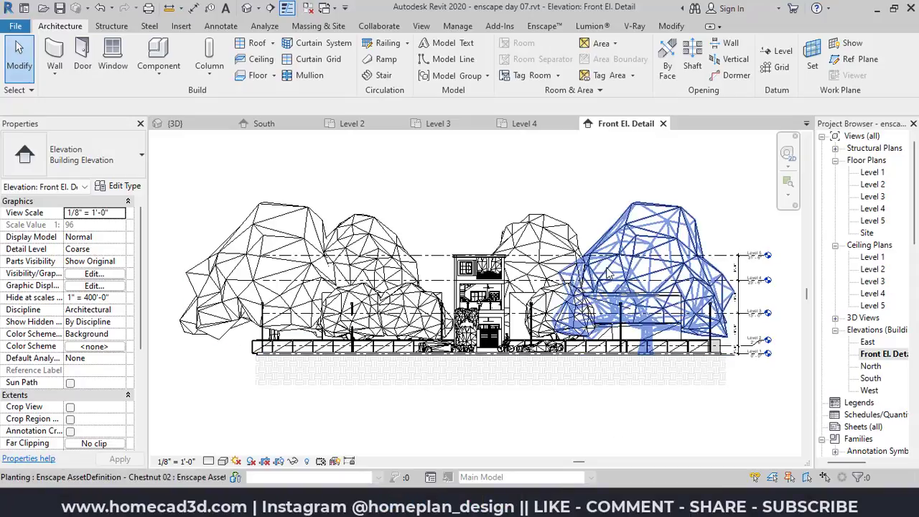
{"action": "left_click", "coordinate": [539, 244]}
{"action": "left_click", "coordinate": [373, 247]}
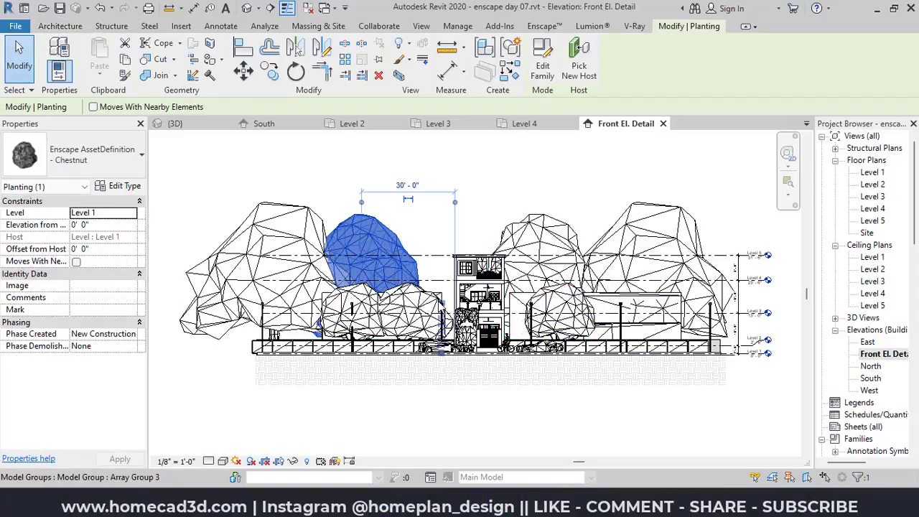
{"action": "key", "text": "Escape"}
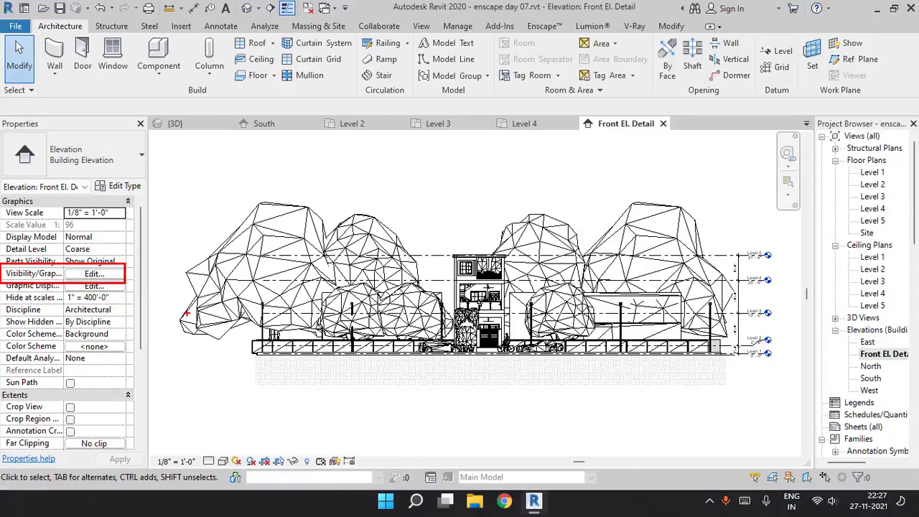
Limit the Front El. Detail view's visibility overrides list to Architecture categories and hide the Planting category
{"action": "left_click", "coordinate": [93, 275]}
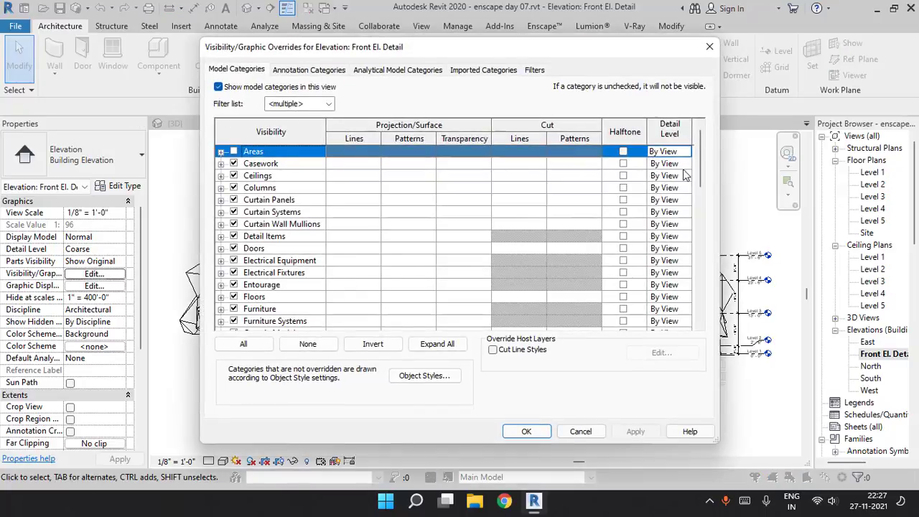
{"action": "left_click_drag", "start_coordinate": [701, 155], "coordinate": [701, 221]}
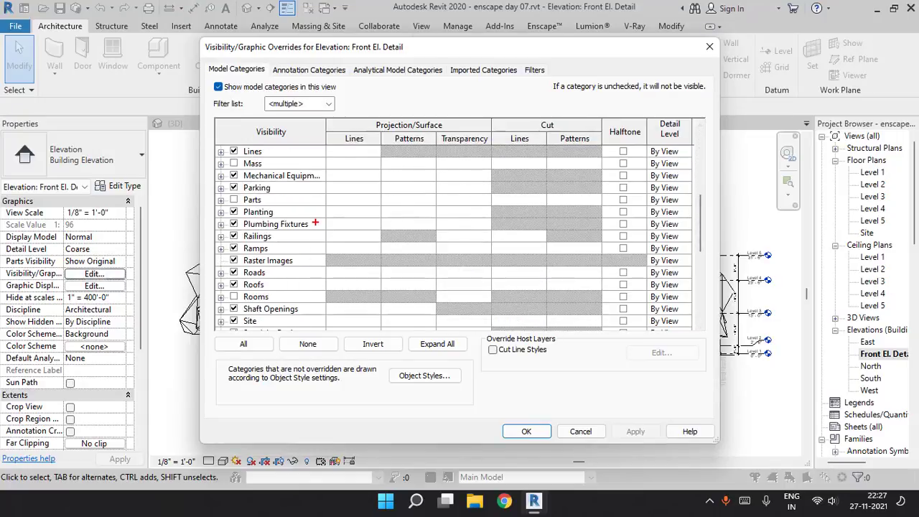
{"action": "left_click_drag", "start_coordinate": [214, 207], "coordinate": [378, 219]}
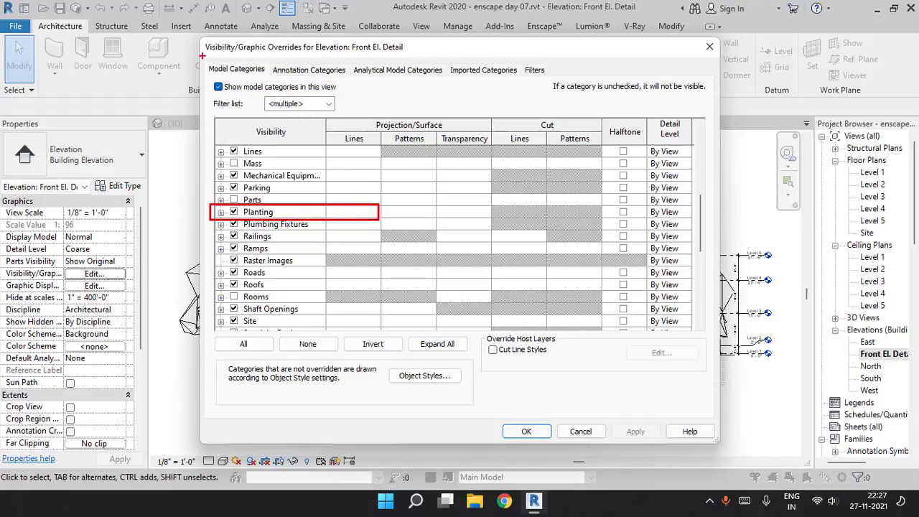
{"action": "left_click", "coordinate": [328, 103]}
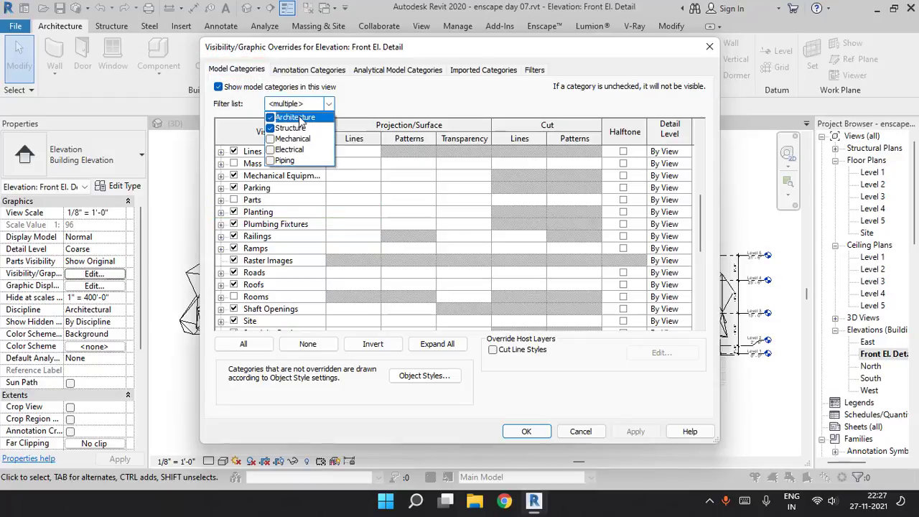
{"action": "left_click", "coordinate": [285, 127]}
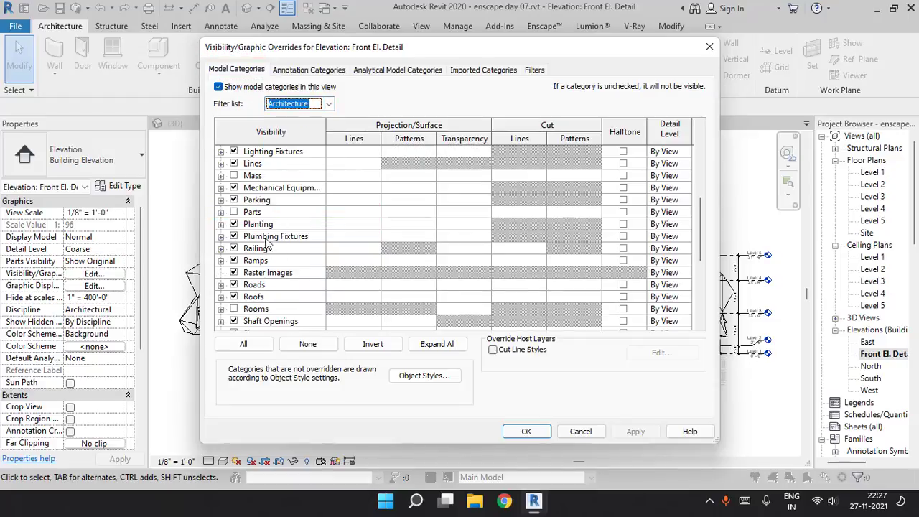
{"action": "left_click", "coordinate": [328, 104]}
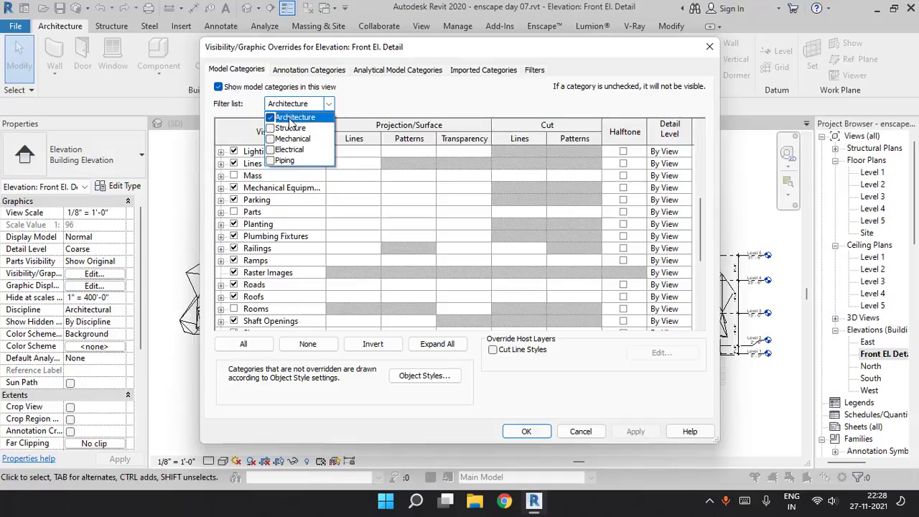
{"action": "left_click", "coordinate": [388, 94]}
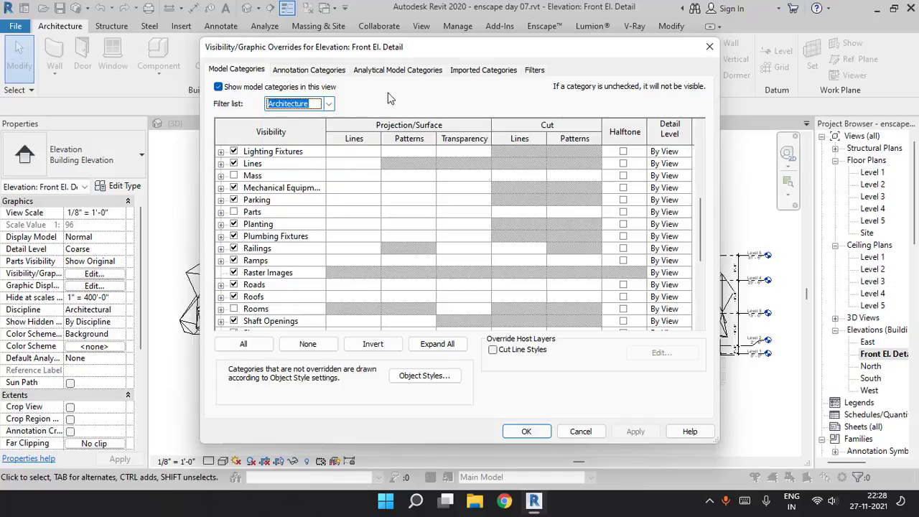
{"action": "left_click", "coordinate": [234, 224]}
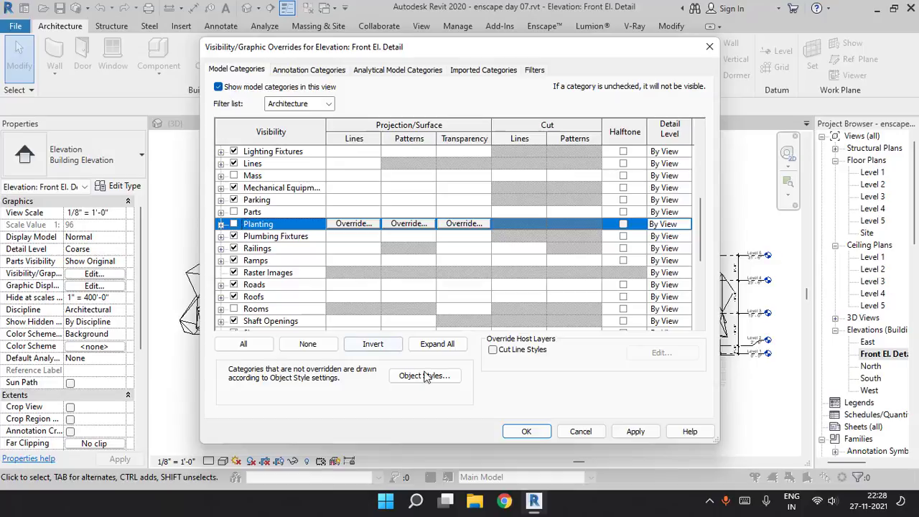
{"action": "left_click", "coordinate": [527, 432]}
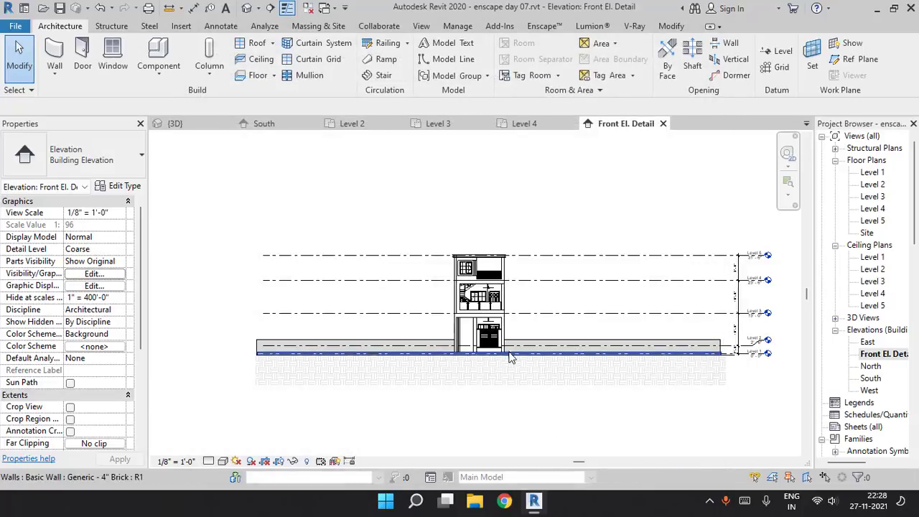
Shorten the aligned level lines by pulling the Level 5 head end in from the right towards the house
{"action": "scroll", "coordinate": [509, 353], "scroll_direction": "up", "scroll_amount": 3}
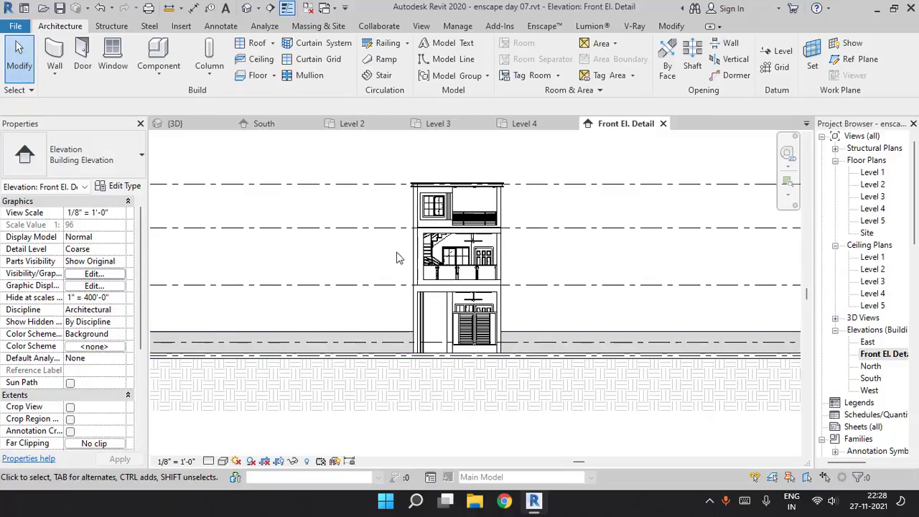
{"action": "scroll", "coordinate": [402, 257], "scroll_direction": "up", "scroll_amount": 4}
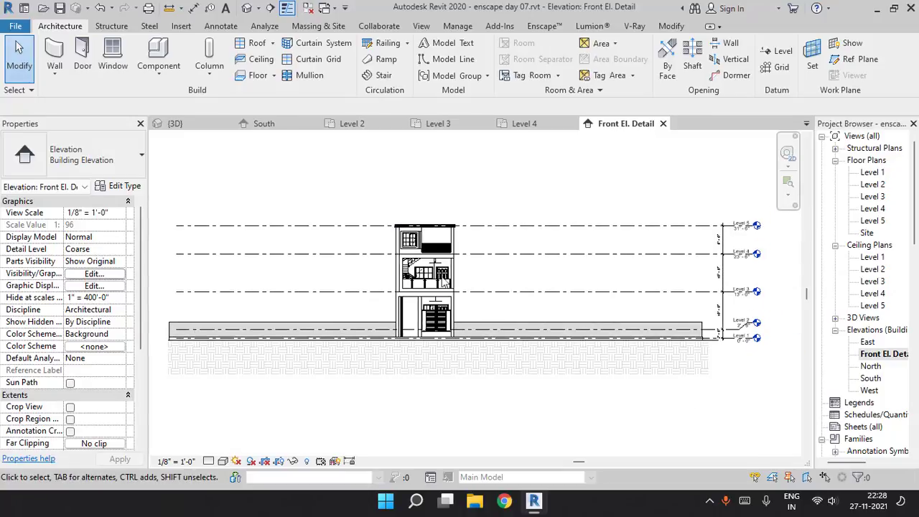
{"action": "middle_click_drag", "start_coordinate": [535, 332], "coordinate": [412, 281]}
{"action": "scroll", "coordinate": [523, 280], "scroll_direction": "down", "scroll_amount": 2}
{"action": "scroll", "coordinate": [412, 281], "scroll_direction": "down", "scroll_amount": 2}
{"action": "middle_click_drag", "start_coordinate": [581, 267], "coordinate": [510, 205]}
{"action": "scroll", "coordinate": [547, 241], "scroll_direction": "up", "scroll_amount": 2}
{"action": "scroll", "coordinate": [547, 244], "scroll_direction": "up", "scroll_amount": 2}
{"action": "left_click", "coordinate": [500, 206]}
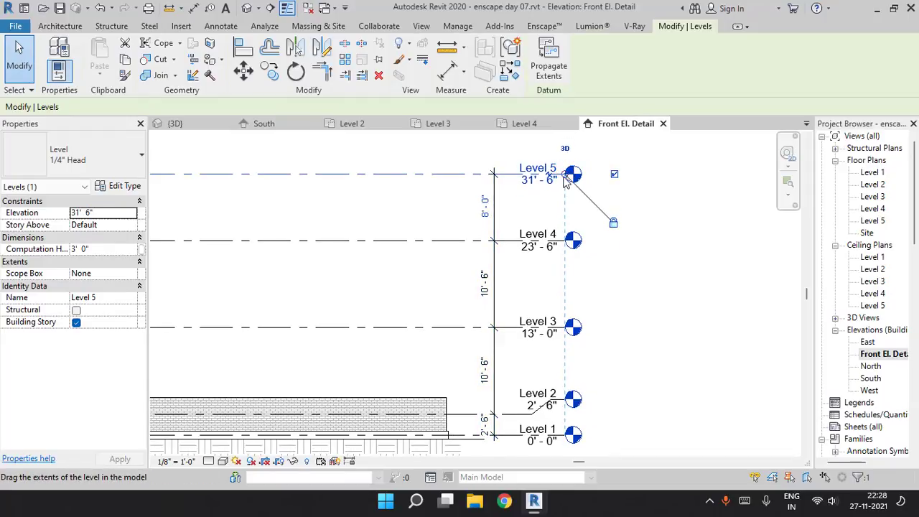
{"action": "left_click_drag", "start_coordinate": [565, 179], "coordinate": [302, 175]}
Bring the aligned level heads further in so they stand close to the house's right side
{"action": "middle_click_drag", "start_coordinate": [329, 188], "coordinate": [630, 184]}
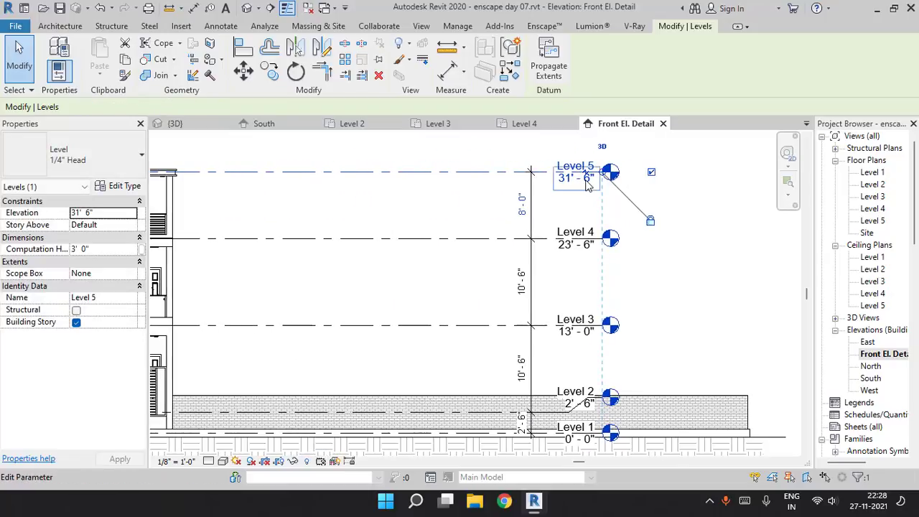
{"action": "scroll", "coordinate": [586, 184], "scroll_direction": "down", "scroll_amount": 2}
{"action": "middle_click_drag", "start_coordinate": [520, 188], "coordinate": [576, 188]}
{"action": "middle_click_drag", "start_coordinate": [429, 204], "coordinate": [442, 221]}
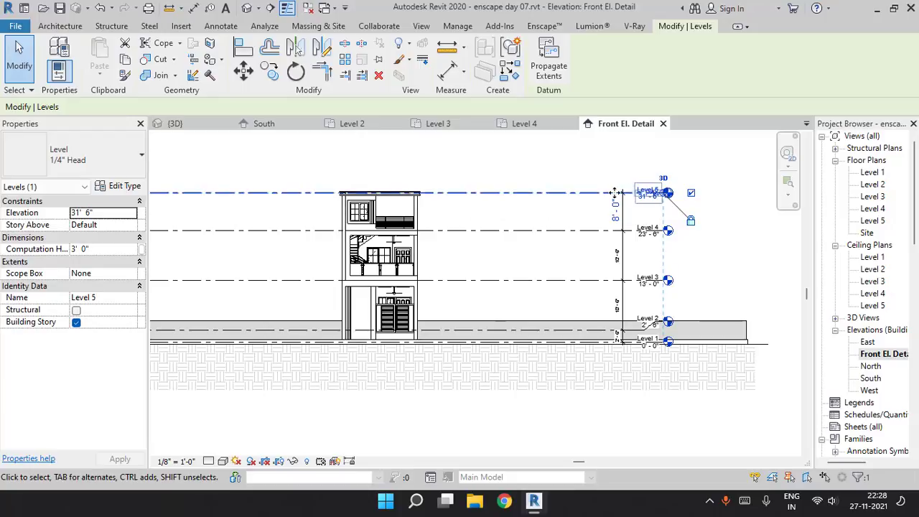
{"action": "mouse_move", "coordinate": [545, 177]}
{"action": "left_mouse_down"}
{"action": "mouse_move", "coordinate": [535, 373]}
{"action": "mouse_move", "coordinate": [511, 219]}
{"action": "left_mouse_up"}
{"action": "left_click_drag", "start_coordinate": [524, 235], "coordinate": [470, 338]}
{"action": "left_click_drag", "start_coordinate": [484, 274], "coordinate": [548, 351]}
{"action": "key", "text": "Escape"}
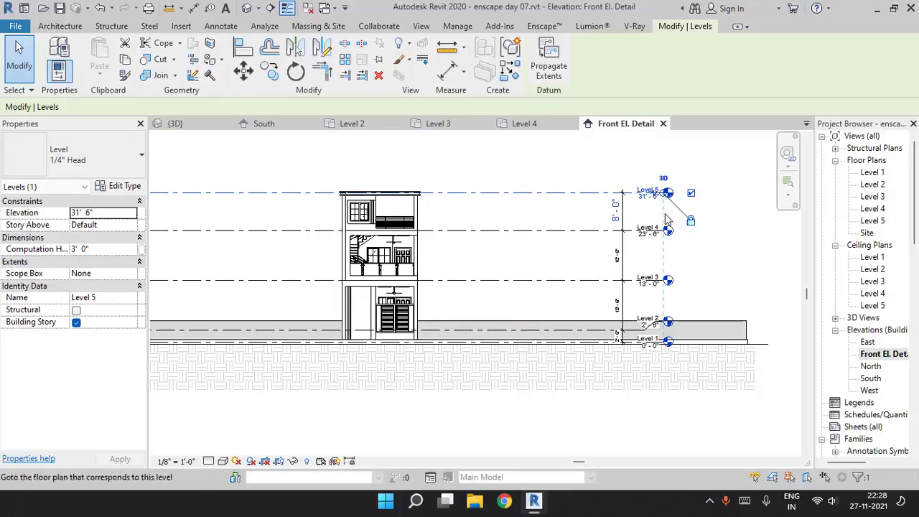
{"action": "left_click_drag", "start_coordinate": [663, 194], "coordinate": [479, 194]}
{"action": "key", "text": "Escape"}
Pull the left ends of the aligned level lines in to just beyond the house's left side
{"action": "middle_click_drag", "start_coordinate": [511, 293], "coordinate": [675, 309]}
{"action": "left_click", "coordinate": [348, 209]}
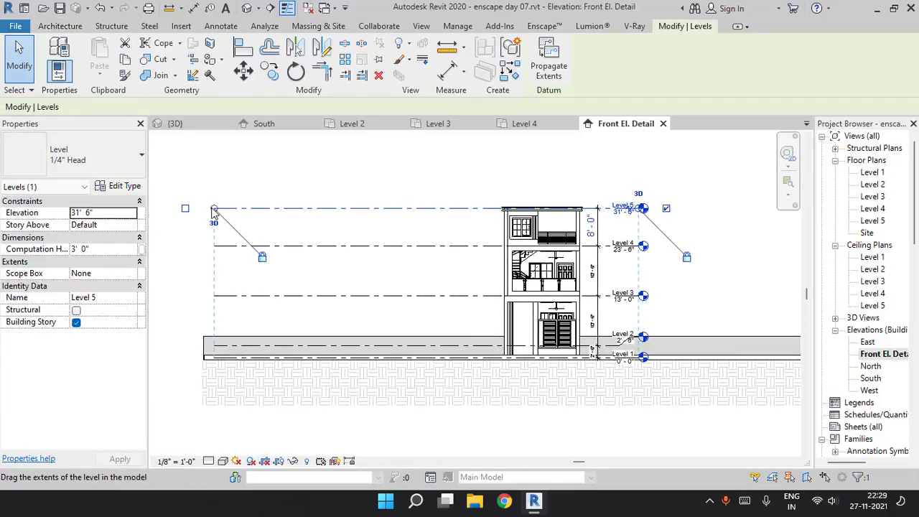
{"action": "left_click_drag", "start_coordinate": [216, 209], "coordinate": [472, 209]}
{"action": "key", "text": "Escape"}
Extend the left ends of the level lines slightly outward from the house using Level 4
{"action": "scroll", "coordinate": [522, 307], "scroll_direction": "up", "scroll_amount": 4}
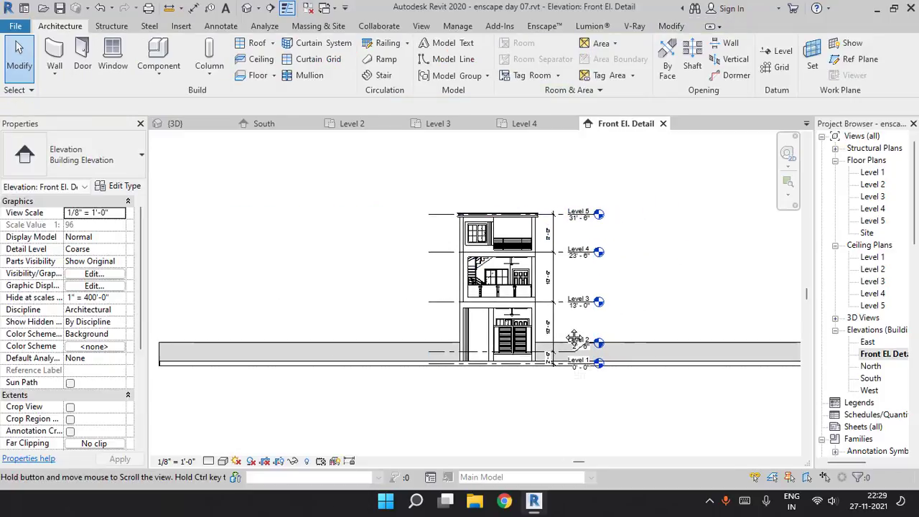
{"action": "scroll", "coordinate": [476, 396], "scroll_direction": "down", "scroll_amount": 2}
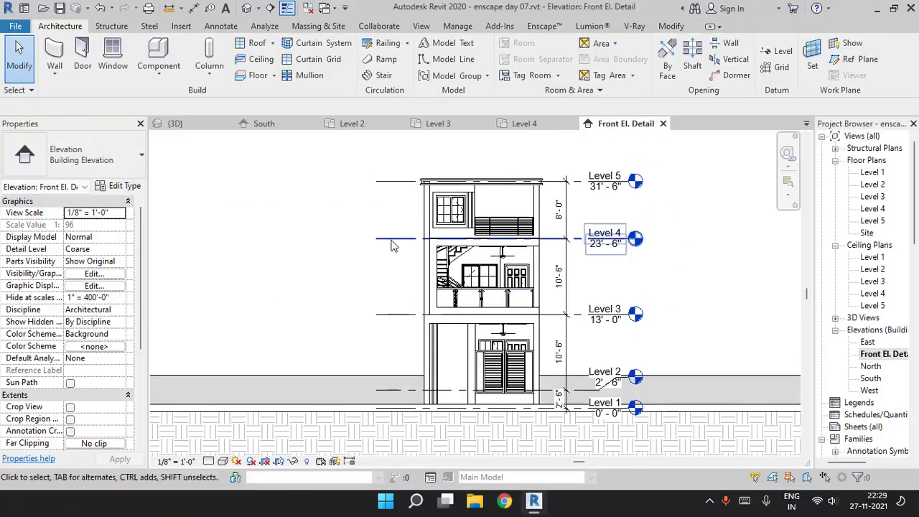
{"action": "left_click", "coordinate": [378, 240]}
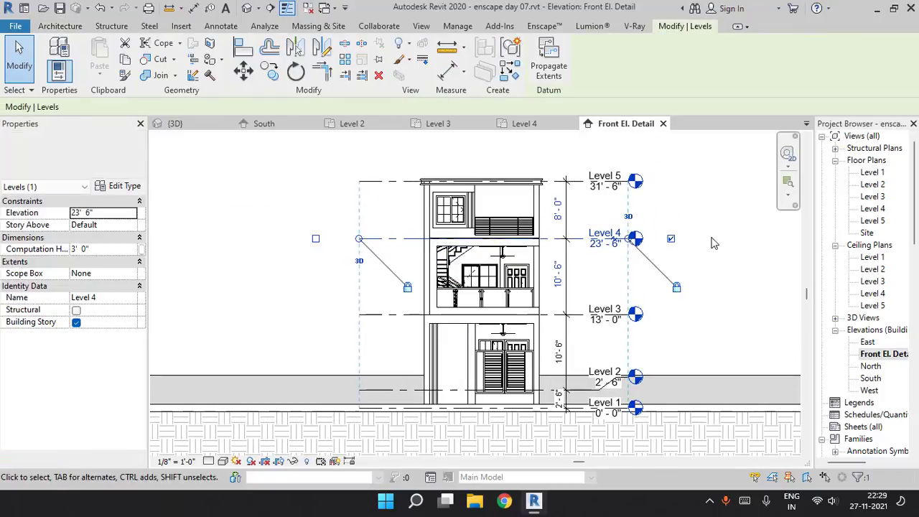
{"action": "left_click", "coordinate": [721, 236]}
Delete the existing level dimension string and lengthen the level lines slightly at the left end of Level 5
{"action": "scroll", "coordinate": [652, 260], "scroll_direction": "up", "scroll_amount": 3}
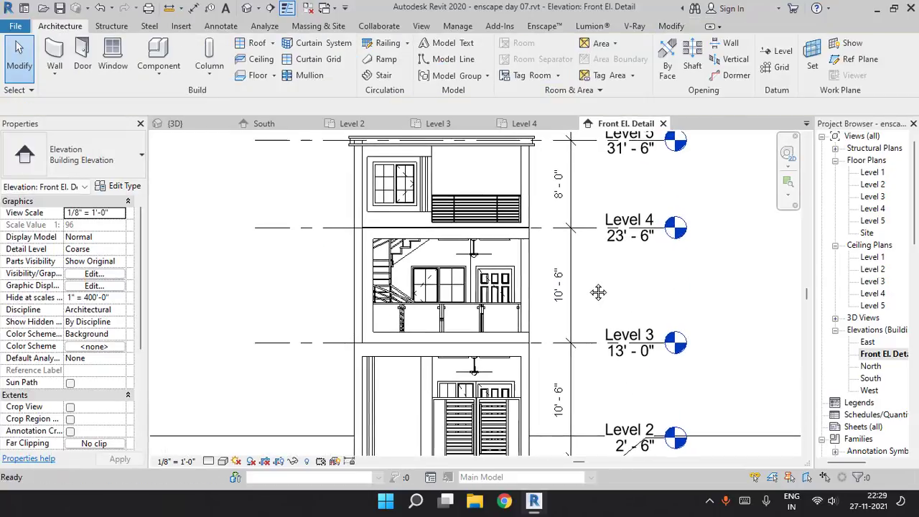
{"action": "left_click", "coordinate": [574, 212]}
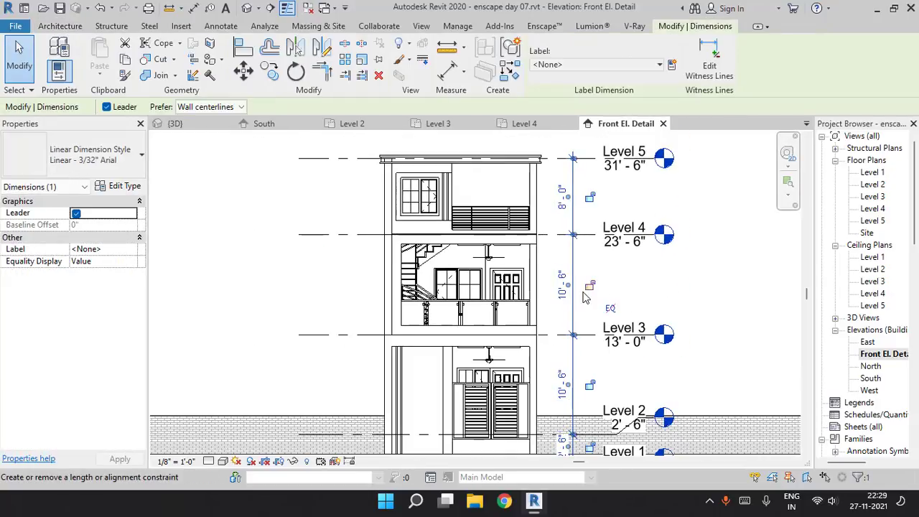
{"action": "scroll", "coordinate": [578, 188], "scroll_direction": "down", "scroll_amount": 2}
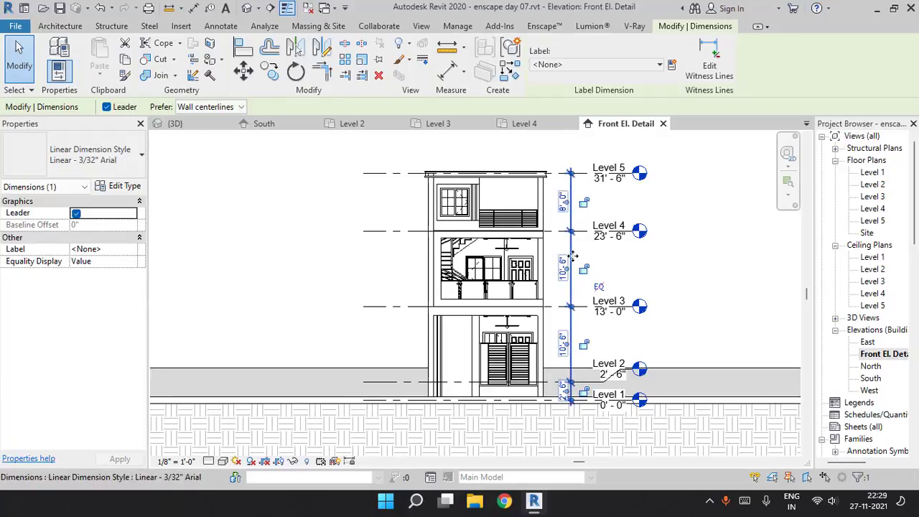
{"action": "left_click", "coordinate": [653, 267]}
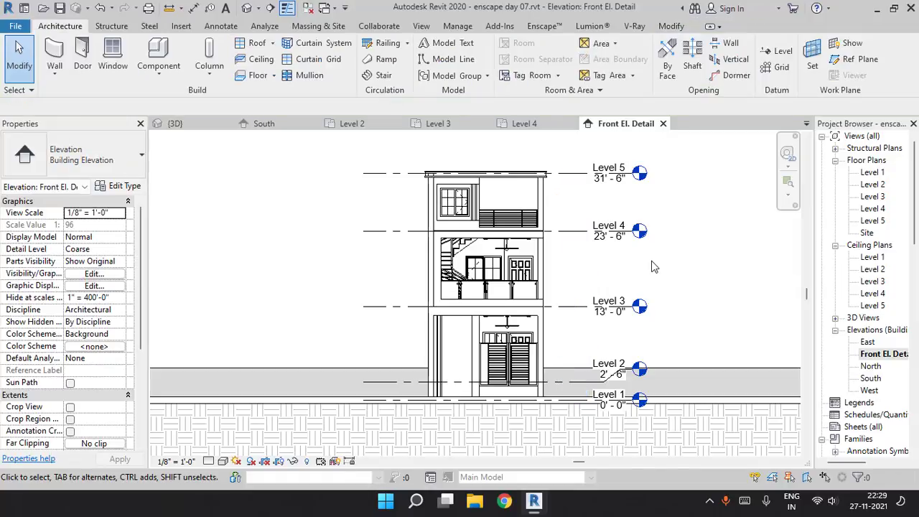
{"action": "left_click", "coordinate": [380, 173]}
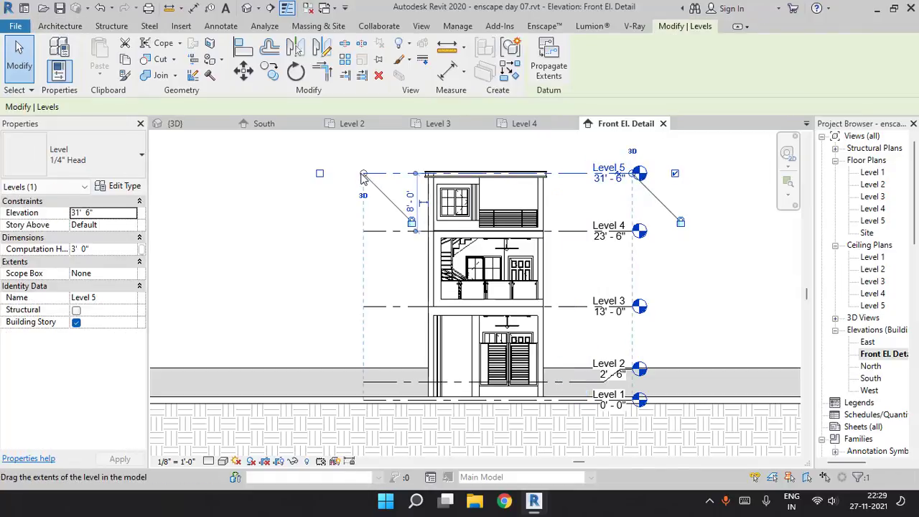
{"action": "left_click", "coordinate": [291, 211]}
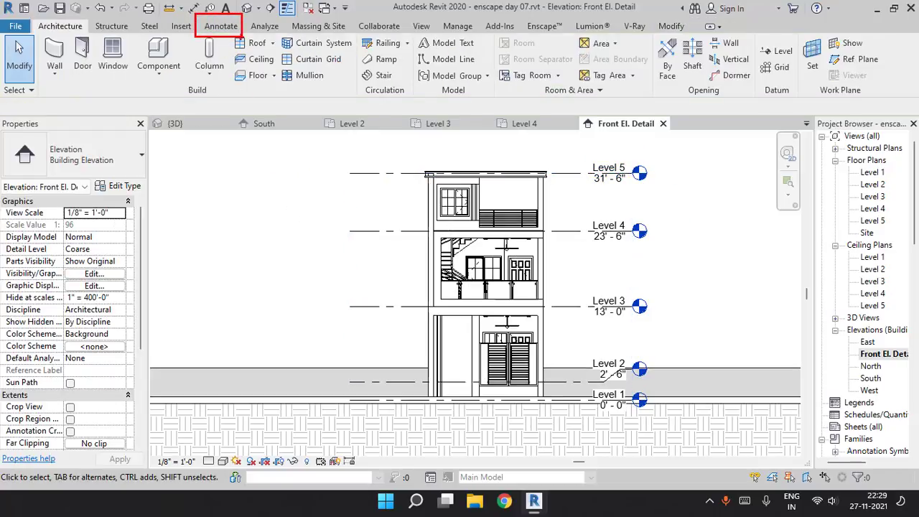
Place one continuous aligned dimension string through Levels 1 to 5 between the house and the level heads
{"action": "left_click", "coordinate": [226, 27]}
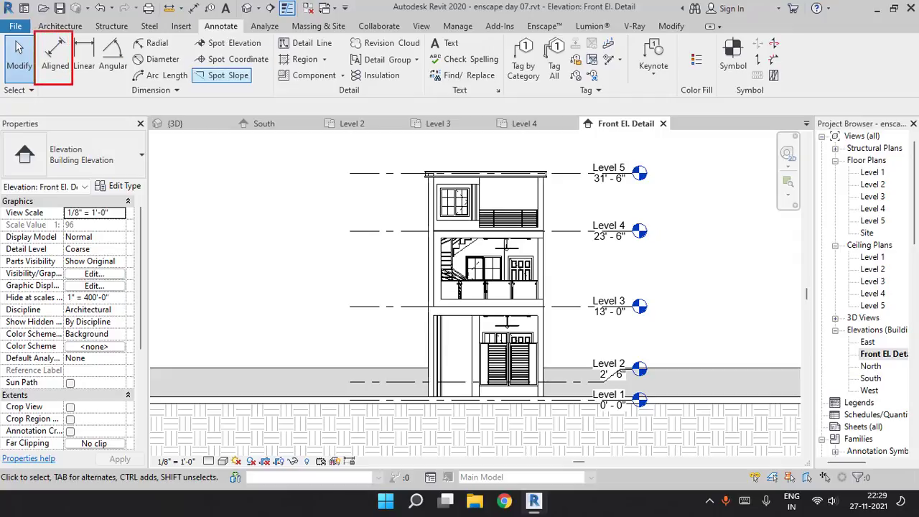
{"action": "left_click", "coordinate": [56, 54]}
{"action": "scroll", "coordinate": [582, 413], "scroll_direction": "up", "scroll_amount": 4}
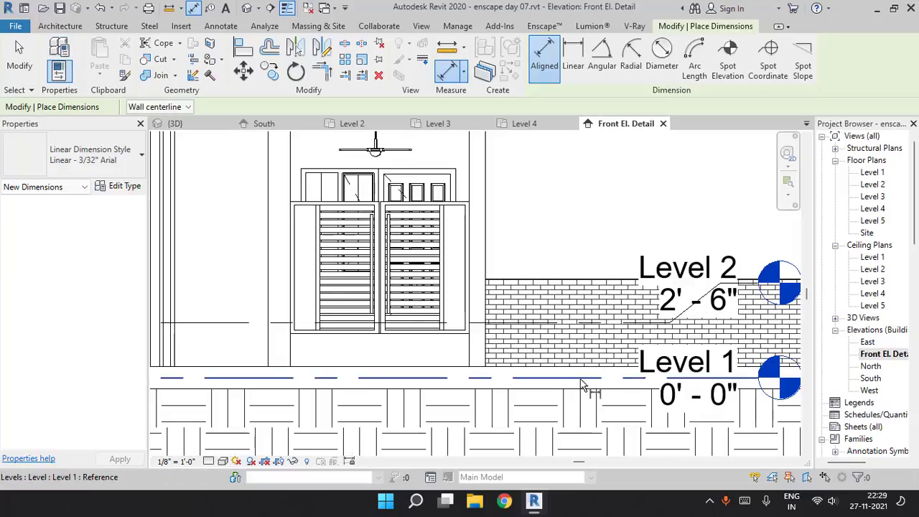
{"action": "left_click", "coordinate": [583, 386]}
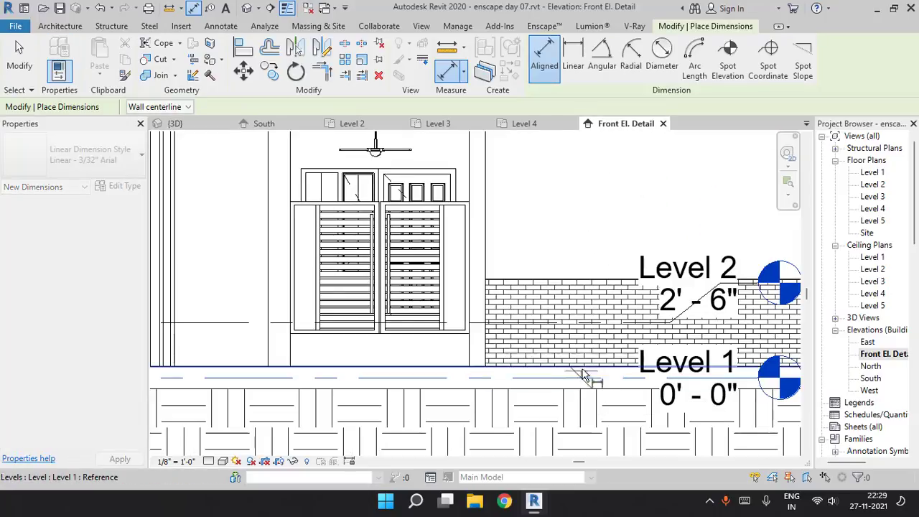
{"action": "left_click", "coordinate": [585, 328]}
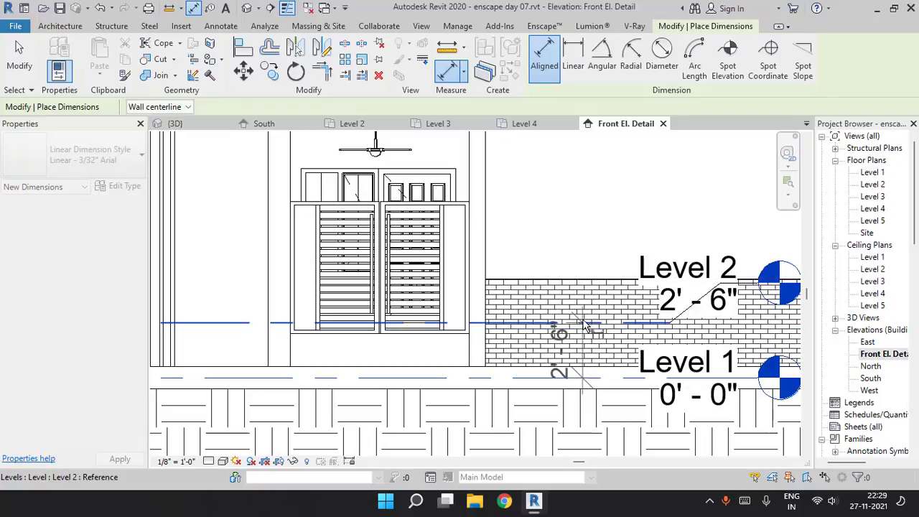
{"action": "scroll", "coordinate": [583, 319], "scroll_direction": "down", "scroll_amount": 2}
{"action": "scroll", "coordinate": [583, 270], "scroll_direction": "down", "scroll_amount": 3}
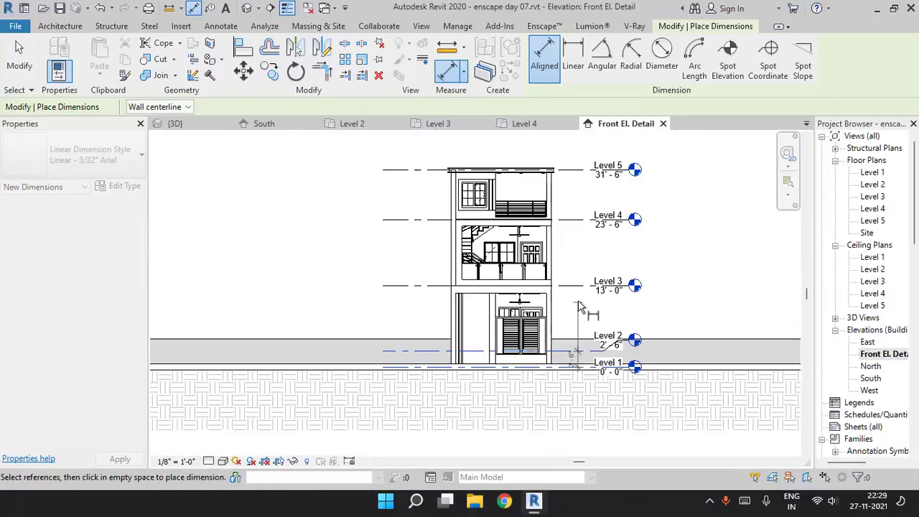
{"action": "left_click", "coordinate": [577, 285]}
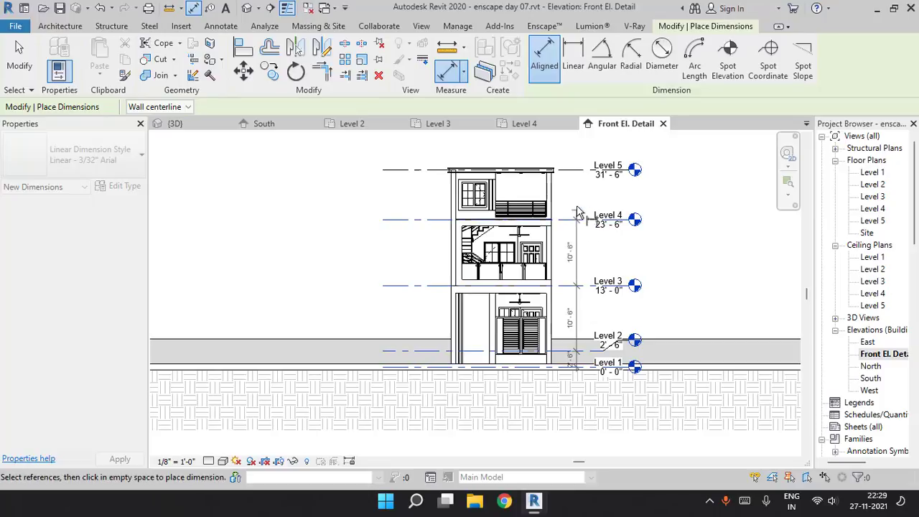
{"action": "middle_click_drag", "start_coordinate": [576, 172], "coordinate": [577, 209]}
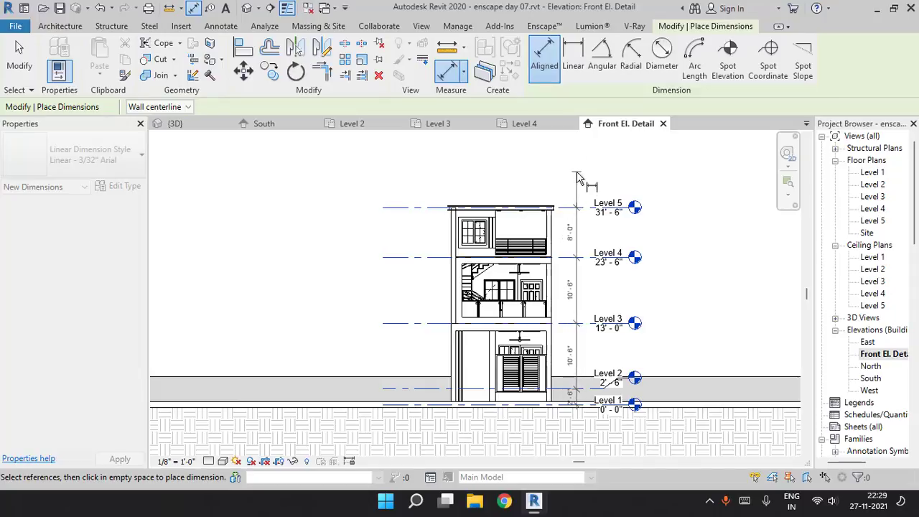
{"action": "left_click", "coordinate": [587, 181]}
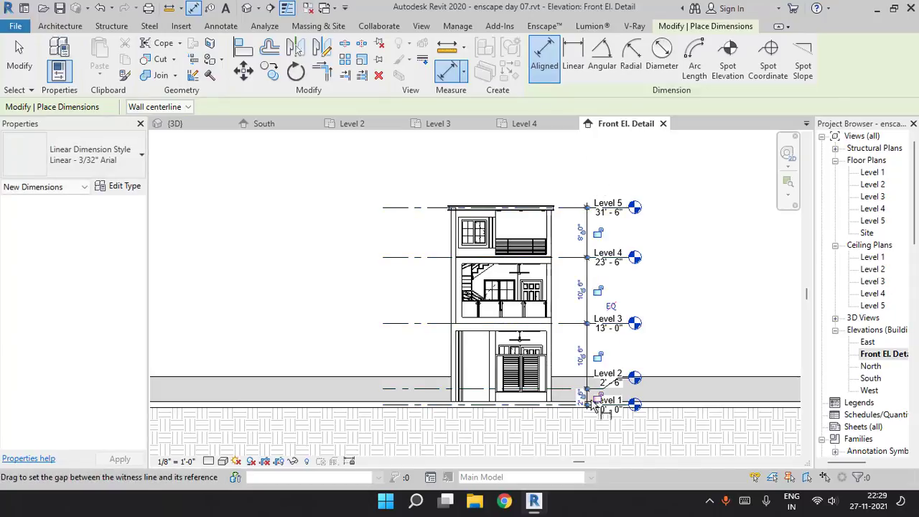
{"action": "left_click", "coordinate": [660, 259]}
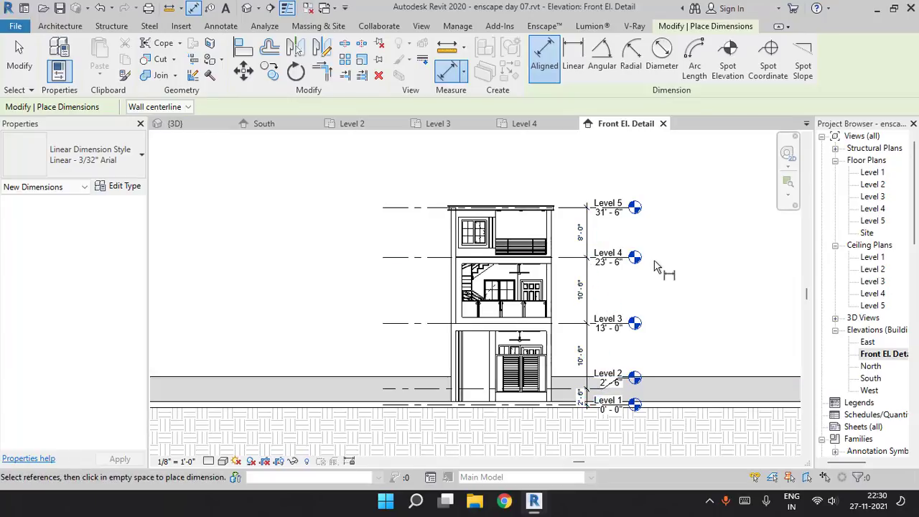
{"action": "key", "text": "Escape"}
{"action": "scroll", "coordinate": [620, 279], "scroll_direction": "up", "scroll_amount": 2}
{"action": "left_click", "coordinate": [580, 286]}
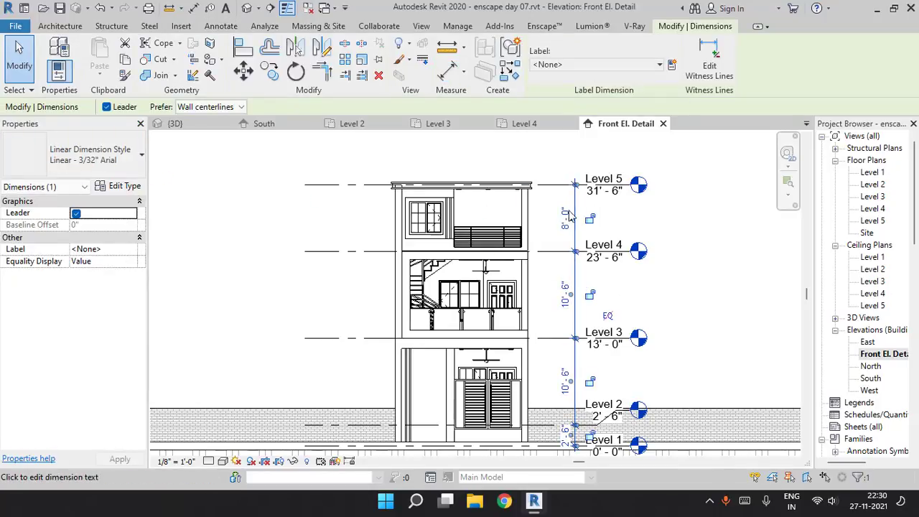
{"action": "left_click", "coordinate": [307, 219]}
{"action": "left_click", "coordinate": [57, 62]}
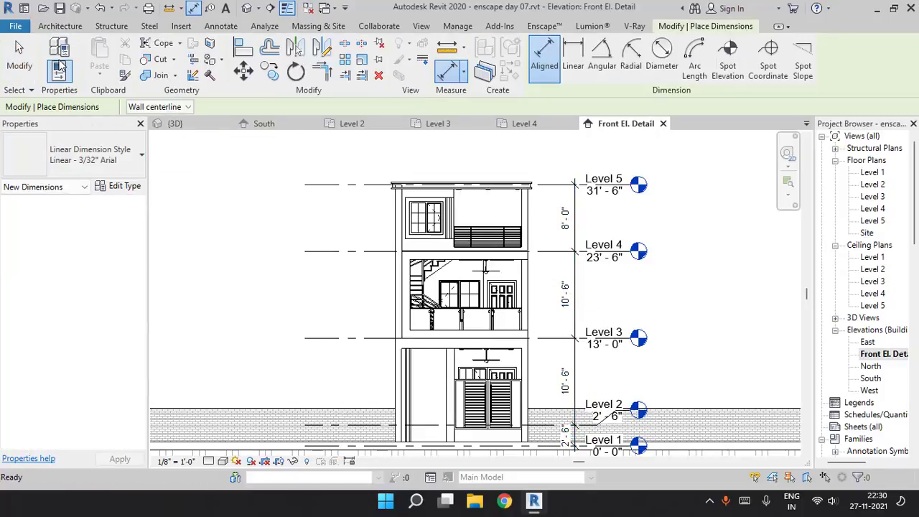
{"action": "key", "text": "Escape"}
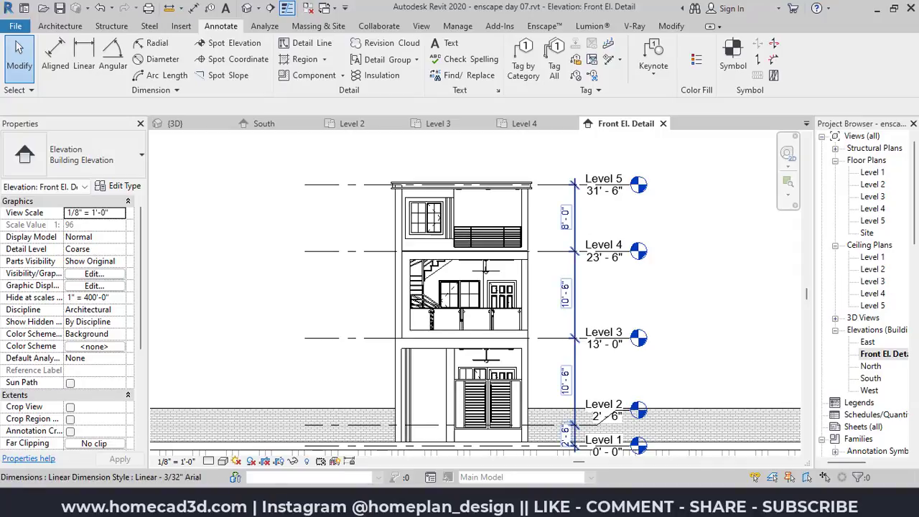
Look through the available linear dimension styles for the level dimension string, keeping Linear - 3/32" Arial
{"action": "left_click", "coordinate": [575, 286]}
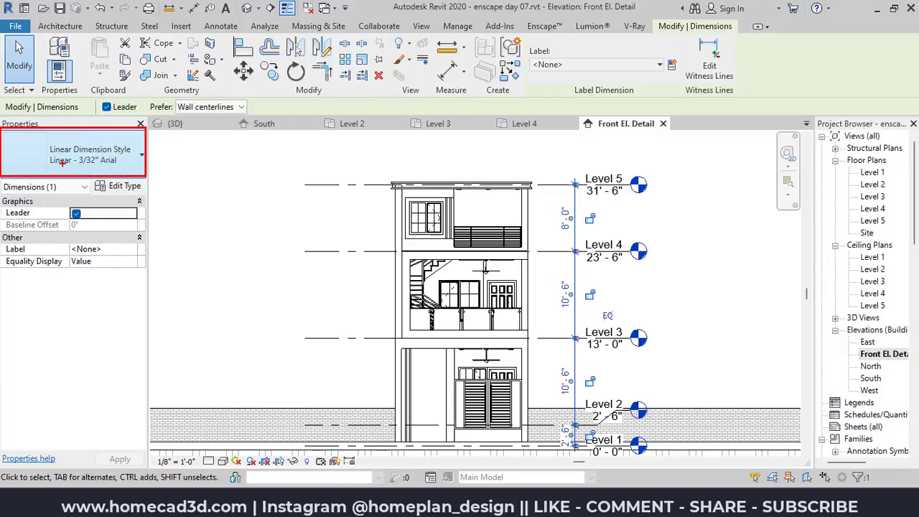
{"action": "left_click", "coordinate": [99, 163]}
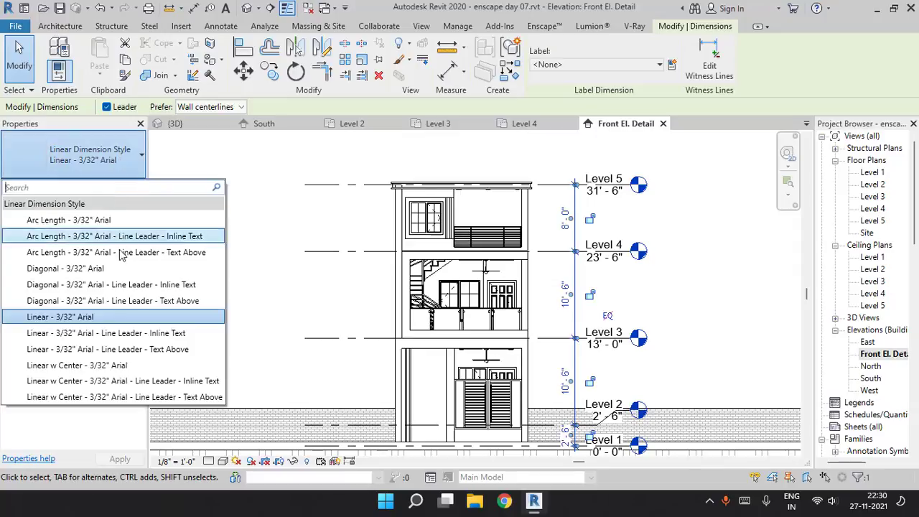
{"action": "left_click", "coordinate": [98, 317]}
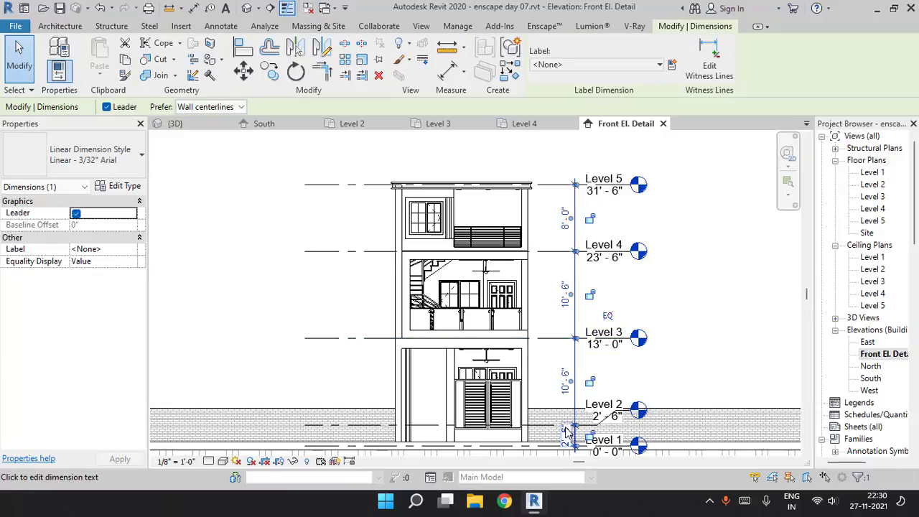
Review the graphics, text and equality type parameters of the Linear - 3/32" Arial dimension style
{"action": "left_click", "coordinate": [120, 187]}
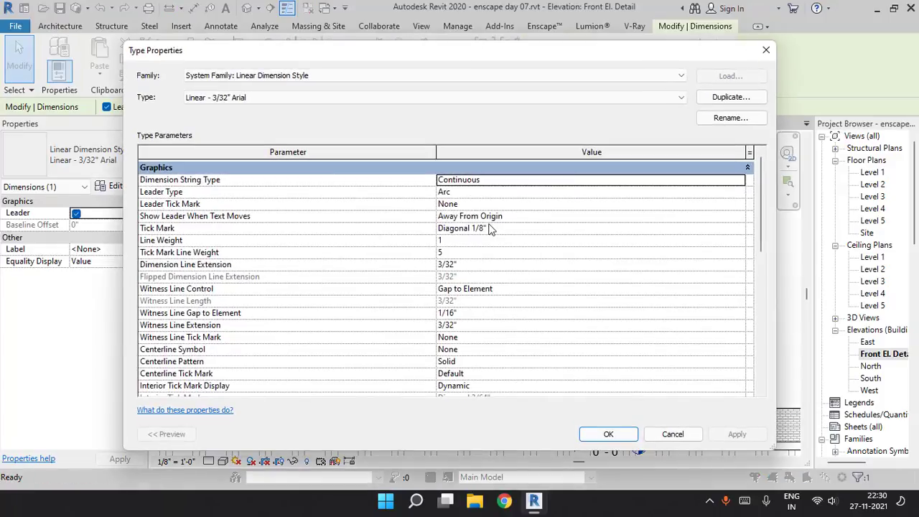
{"action": "scroll", "coordinate": [188, 180], "scroll_direction": "down", "scroll_amount": 5}
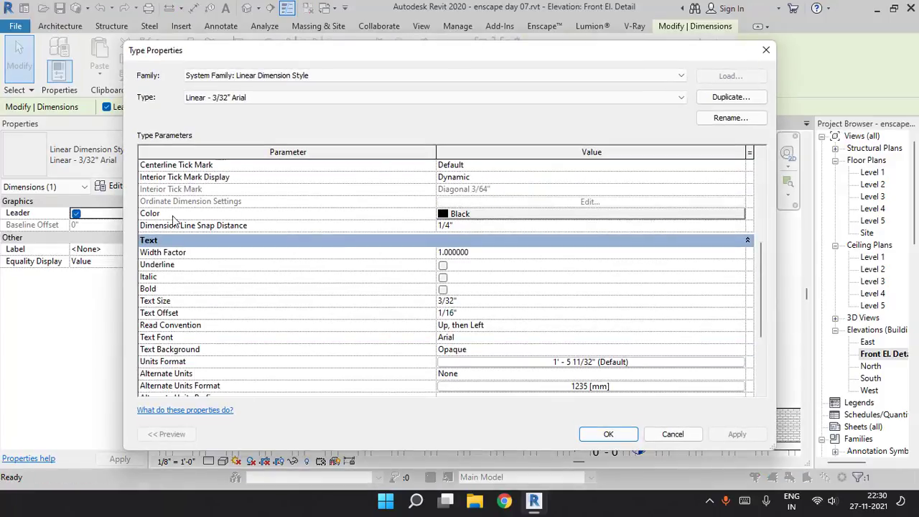
{"action": "scroll", "coordinate": [172, 220], "scroll_direction": "down", "scroll_amount": 2}
{"action": "scroll", "coordinate": [206, 265], "scroll_direction": "down", "scroll_amount": 1}
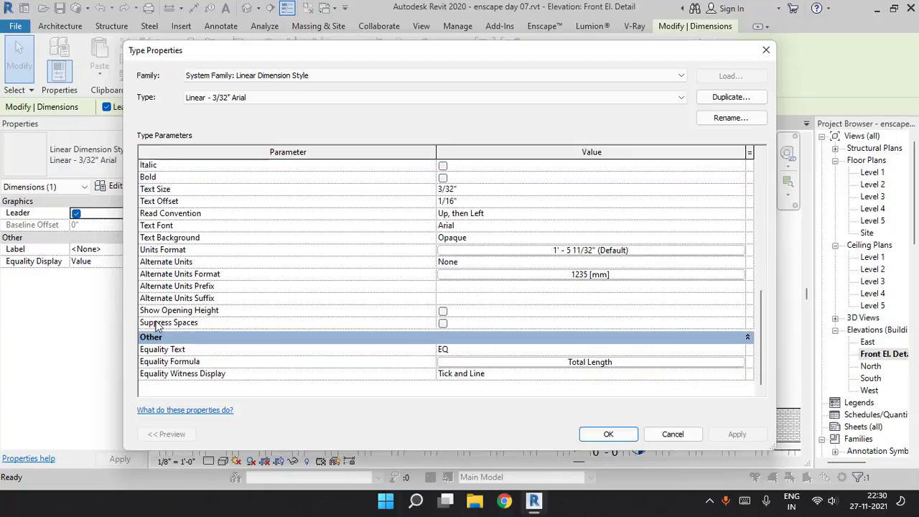
{"action": "scroll", "coordinate": [200, 345], "scroll_direction": "up", "scroll_amount": 10}
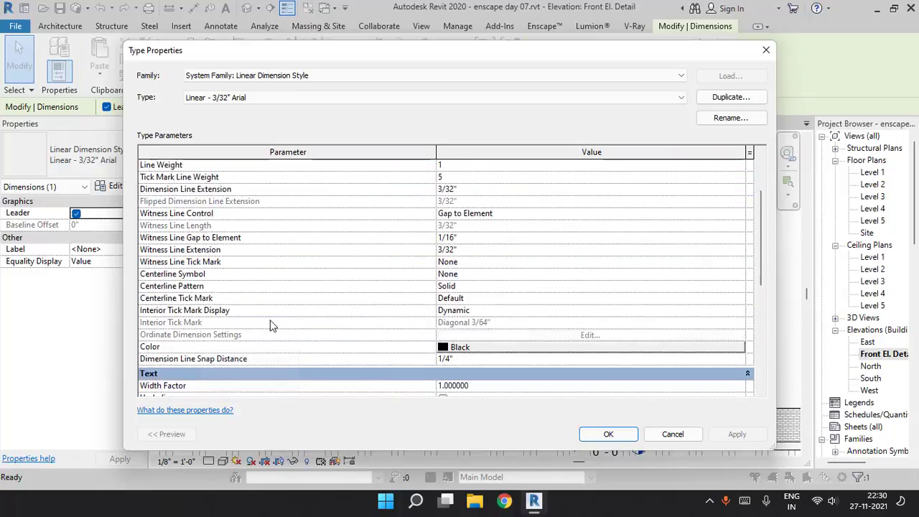
{"action": "scroll", "coordinate": [271, 325], "scroll_direction": "down", "scroll_amount": 6}
{"action": "scroll", "coordinate": [271, 326], "scroll_direction": "up", "scroll_amount": 5}
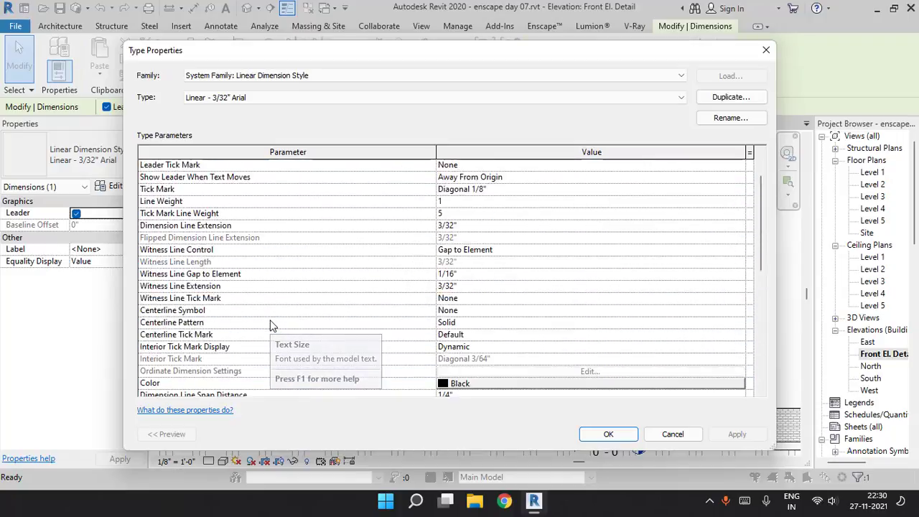
{"action": "scroll", "coordinate": [271, 325], "scroll_direction": "down", "scroll_amount": 1}
{"action": "scroll", "coordinate": [270, 325], "scroll_direction": "down", "scroll_amount": 4}
{"action": "scroll", "coordinate": [271, 326], "scroll_direction": "down", "scroll_amount": 3}
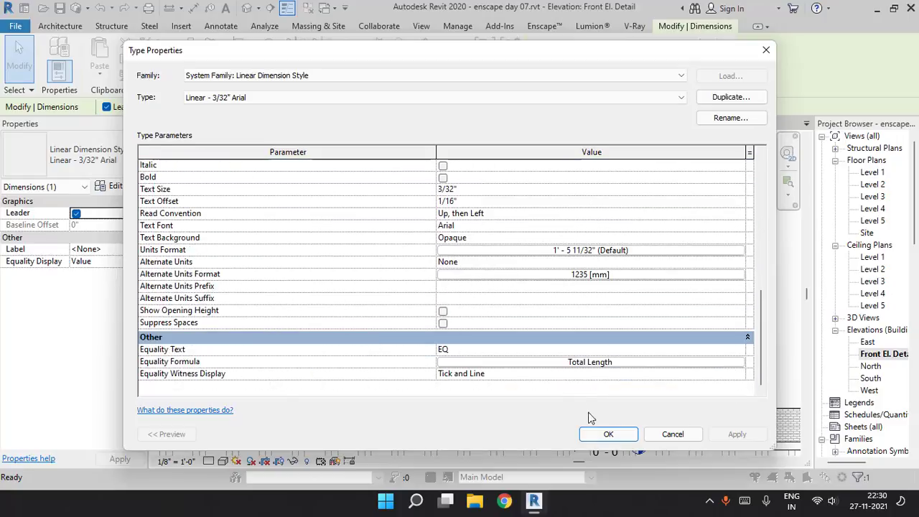
{"action": "left_click", "coordinate": [605, 433]}
Inspect the ground-floor elements of the front elevation: the gate, the entrance slope and the wall beside the opening
{"action": "middle_click_drag", "start_coordinate": [567, 328], "coordinate": [573, 292]}
{"action": "scroll", "coordinate": [485, 393], "scroll_direction": "up", "scroll_amount": 2}
{"action": "scroll", "coordinate": [485, 393], "scroll_direction": "up", "scroll_amount": 2}
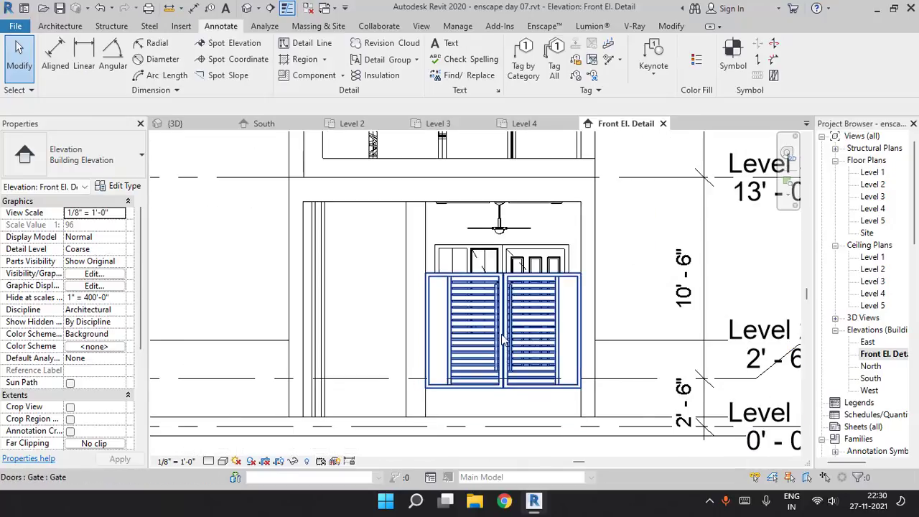
{"action": "left_click", "coordinate": [530, 339]}
{"action": "scroll", "coordinate": [530, 339], "scroll_direction": "up", "scroll_amount": 2}
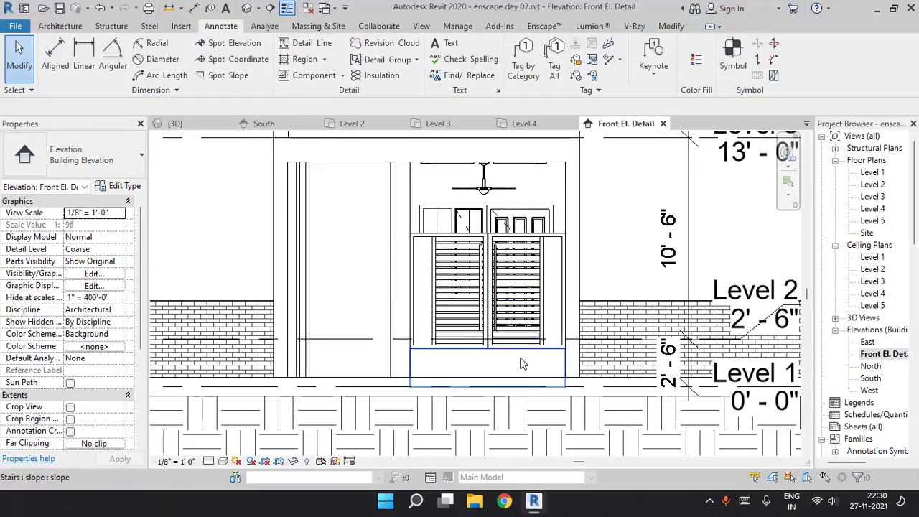
{"action": "left_click", "coordinate": [520, 359]}
{"action": "middle_click_drag", "start_coordinate": [520, 359], "coordinate": [567, 404]}
{"action": "key", "text": "Escape"}
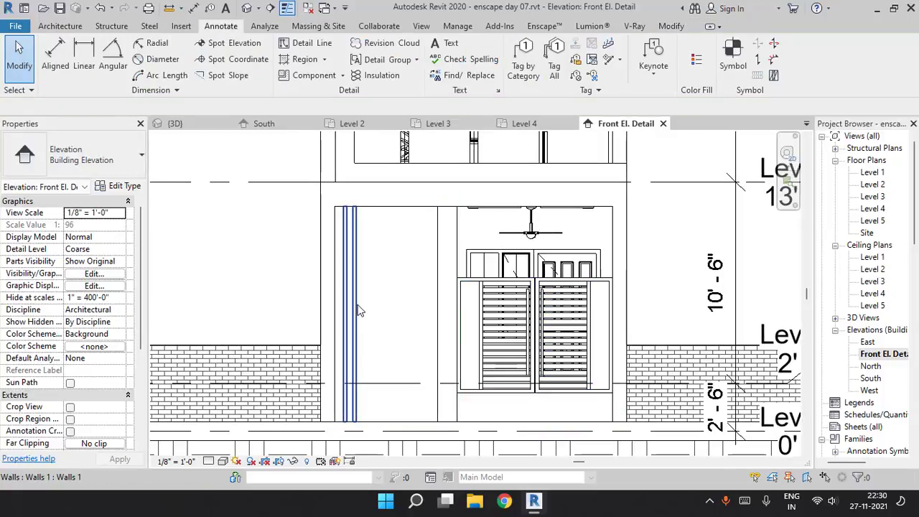
{"action": "left_click", "coordinate": [360, 310]}
{"action": "middle_click_drag", "start_coordinate": [401, 263], "coordinate": [402, 328]}
{"action": "key", "text": "Escape"}
Inspect the upper-floor elements: the glass railing, window and door on Level 3, and the railing and window surround on Level 4
{"action": "middle_click_drag", "start_coordinate": [447, 280], "coordinate": [437, 349]}
{"action": "left_click", "coordinate": [443, 280]}
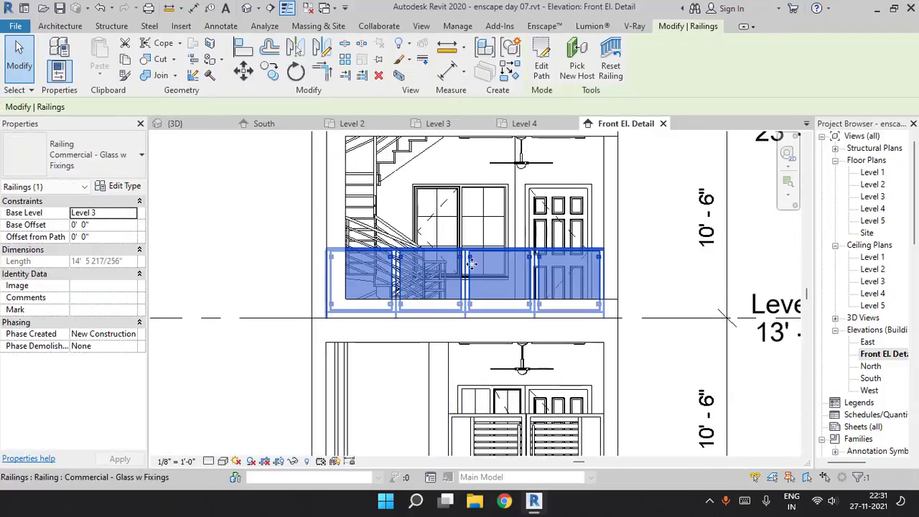
{"action": "middle_click_drag", "start_coordinate": [442, 280], "coordinate": [431, 402]}
{"action": "key", "text": "Escape"}
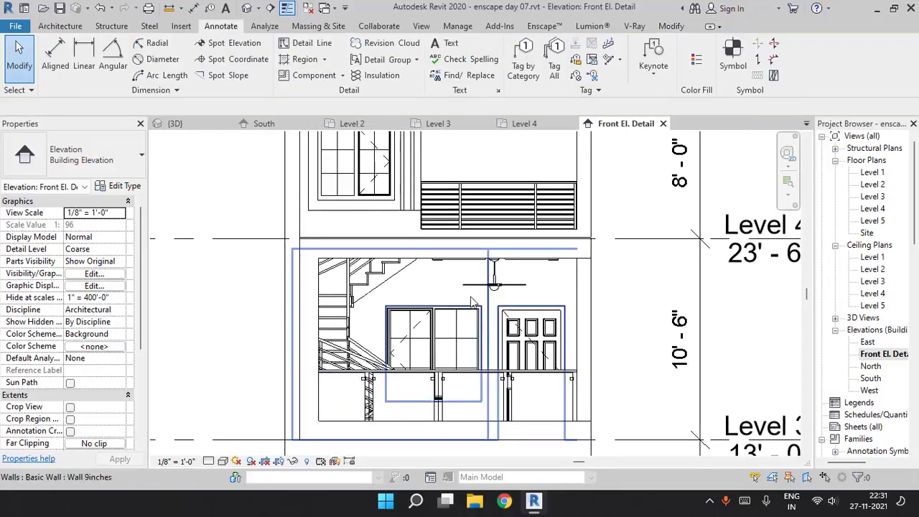
{"action": "left_click", "coordinate": [471, 338]}
{"action": "left_click", "coordinate": [531, 334]}
{"action": "scroll", "coordinate": [531, 334], "scroll_direction": "down", "scroll_amount": 2}
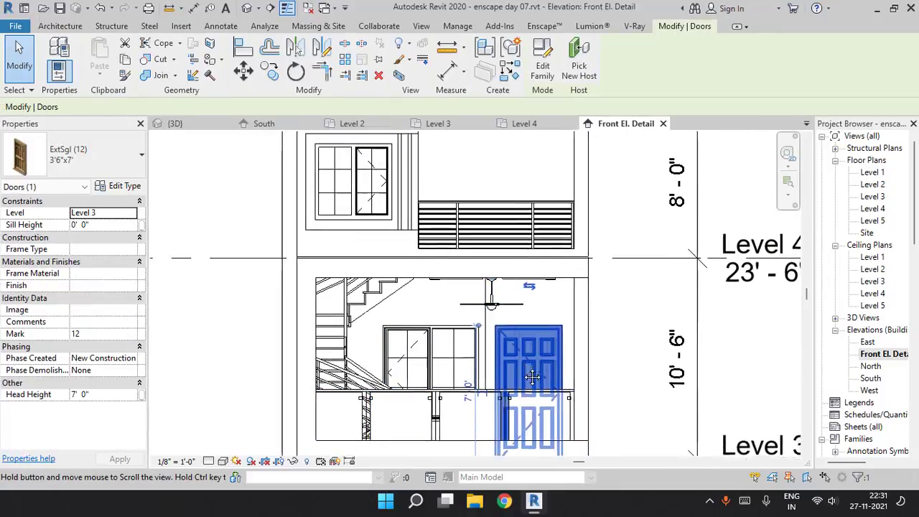
{"action": "middle_click_drag", "start_coordinate": [470, 238], "coordinate": [491, 290]}
{"action": "left_click", "coordinate": [494, 293]}
{"action": "scroll", "coordinate": [515, 294], "scroll_direction": "up", "scroll_amount": 2}
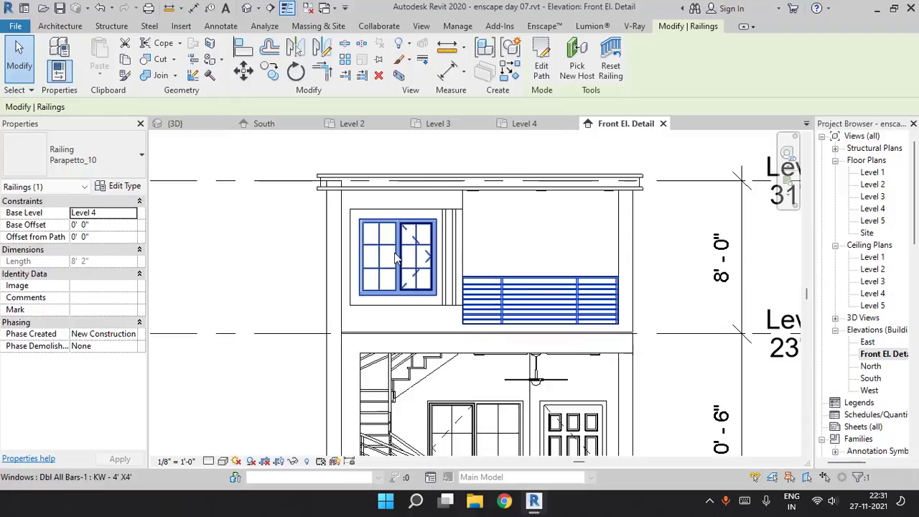
{"action": "key", "text": "Escape"}
{"action": "left_click", "coordinate": [393, 217]}
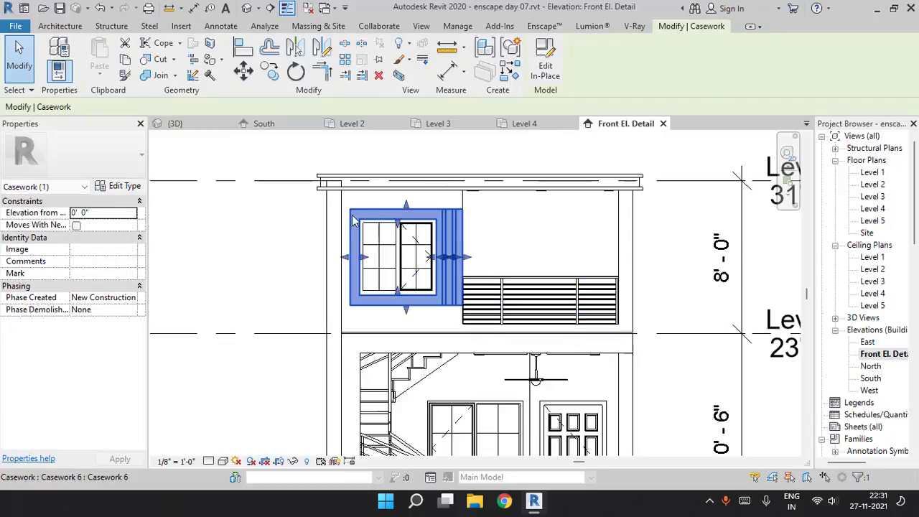
{"action": "key", "text": "Escape"}
Examine the whole front elevation and the ground-floor wall, column and gate widths between the house's outer edges
{"action": "scroll", "coordinate": [429, 201], "scroll_direction": "down", "scroll_amount": 4}
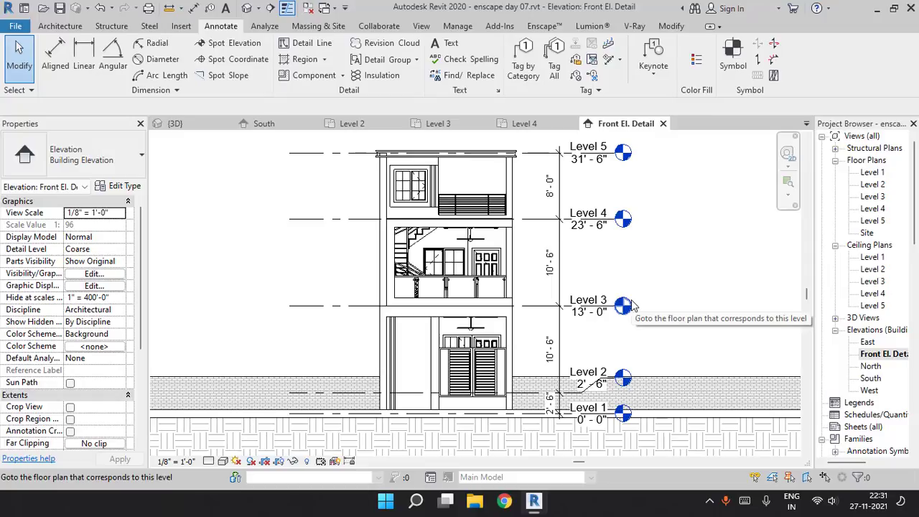
{"action": "middle_click_drag", "start_coordinate": [534, 280], "coordinate": [520, 302]}
{"action": "middle_click_drag", "start_coordinate": [453, 334], "coordinate": [452, 296]}
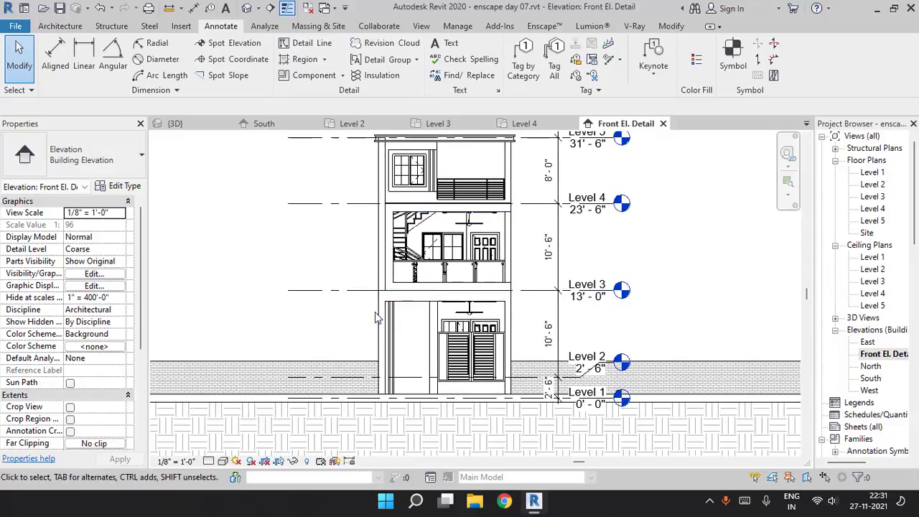
{"action": "middle_click_drag", "start_coordinate": [522, 354], "coordinate": [524, 316]}
{"action": "scroll", "coordinate": [455, 337], "scroll_direction": "up", "scroll_amount": 2}
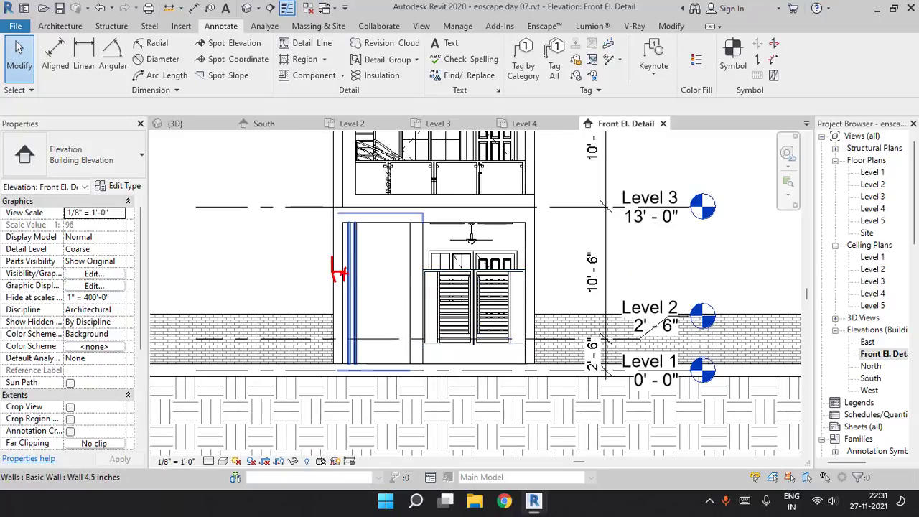
{"action": "left_click_drag", "start_coordinate": [345, 273], "coordinate": [492, 273]}
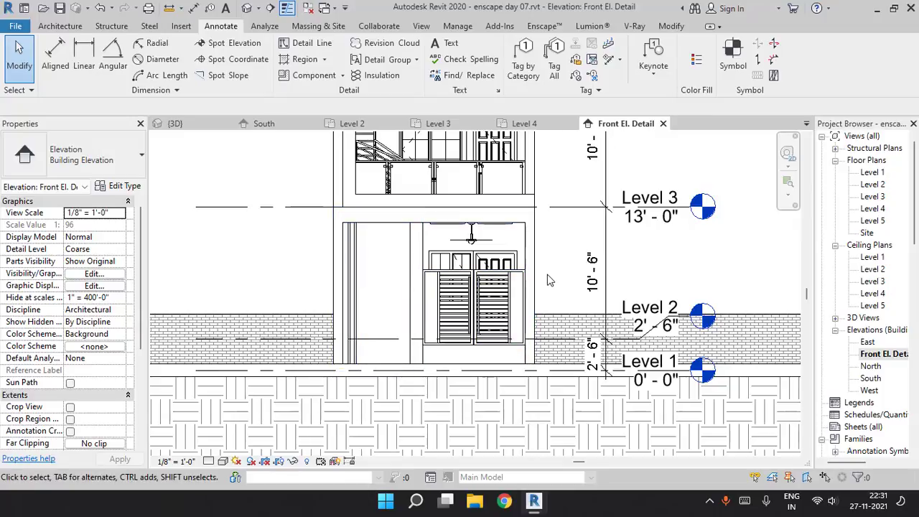
{"action": "middle_click_drag", "start_coordinate": [541, 281], "coordinate": [543, 304]}
{"action": "scroll", "coordinate": [443, 275], "scroll_direction": "up", "scroll_amount": 2}
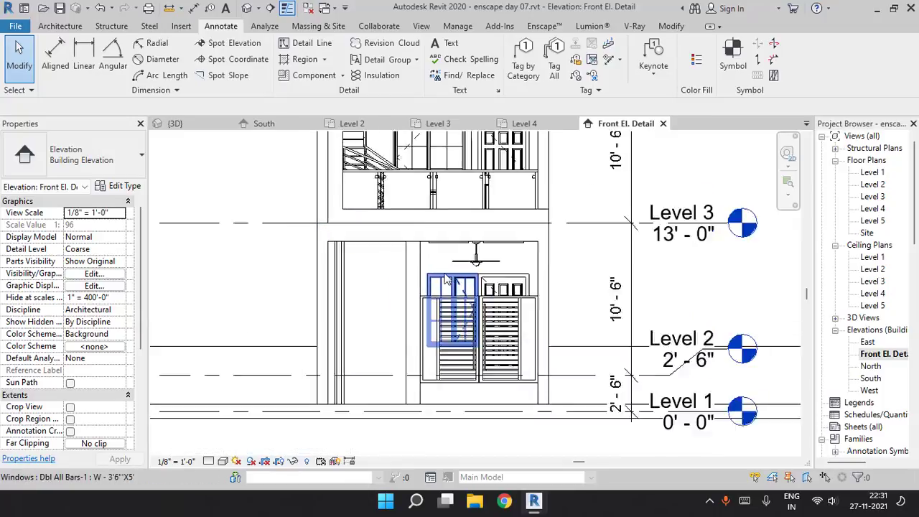
{"action": "middle_click_drag", "start_coordinate": [442, 270], "coordinate": [444, 288]}
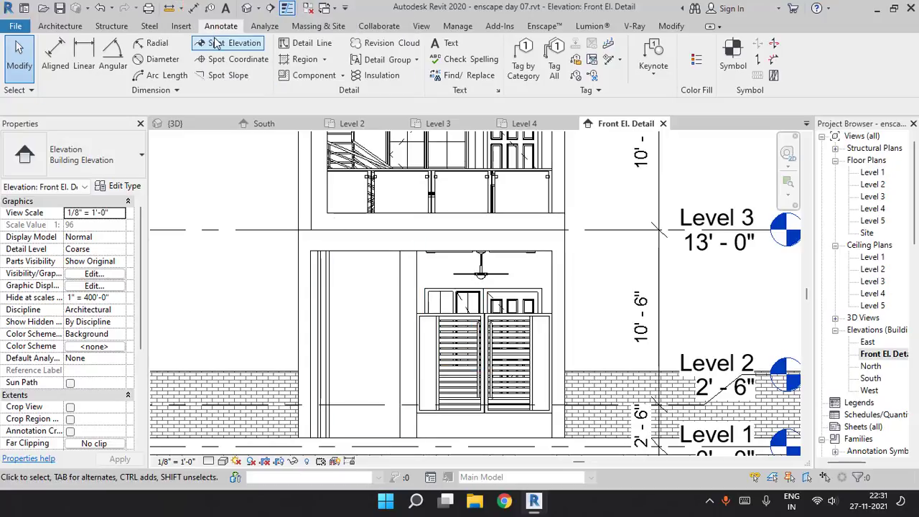
Place one aligned dimension string across the ground floor from the house's left outer edge through the wall, column and opening edges to the right outer edge
{"action": "left_click", "coordinate": [192, 7]}
{"action": "scroll", "coordinate": [280, 299], "scroll_direction": "up", "scroll_amount": 3}
{"action": "scroll", "coordinate": [280, 299], "scroll_direction": "up", "scroll_amount": 1}
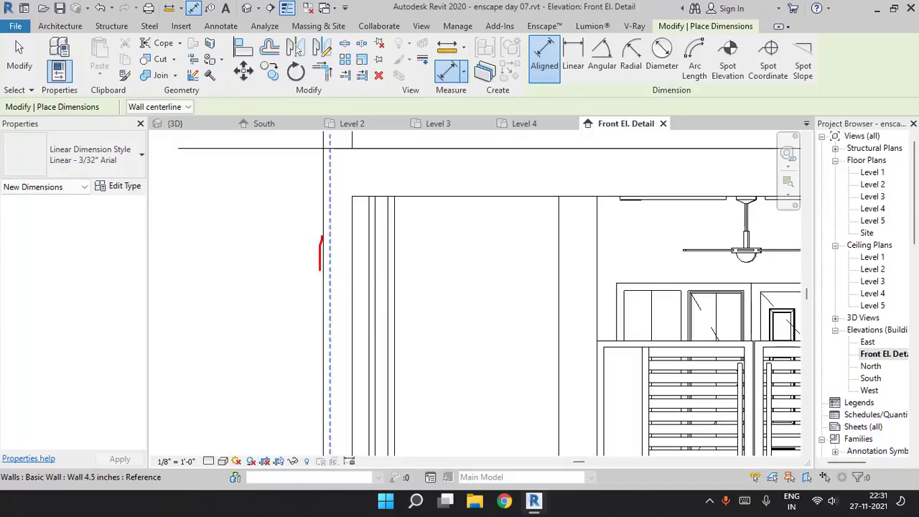
{"action": "left_click", "coordinate": [324, 267]}
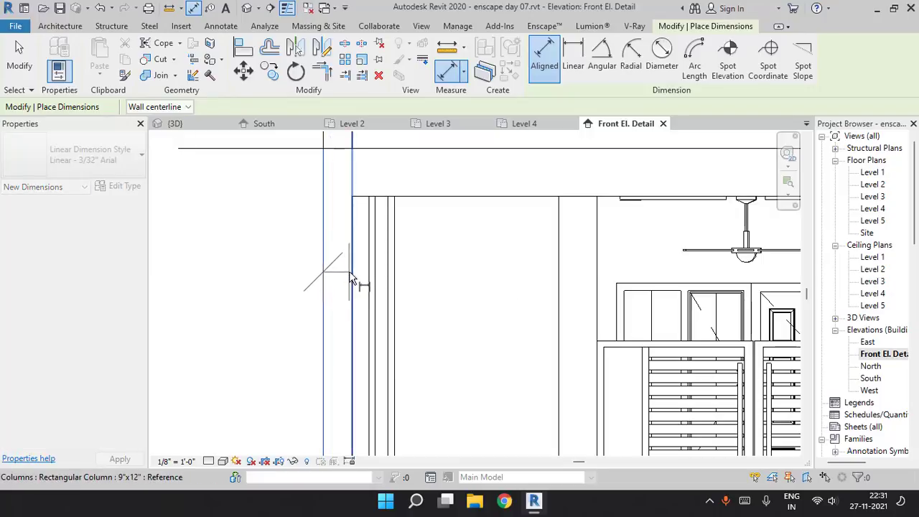
{"action": "left_click", "coordinate": [351, 279]}
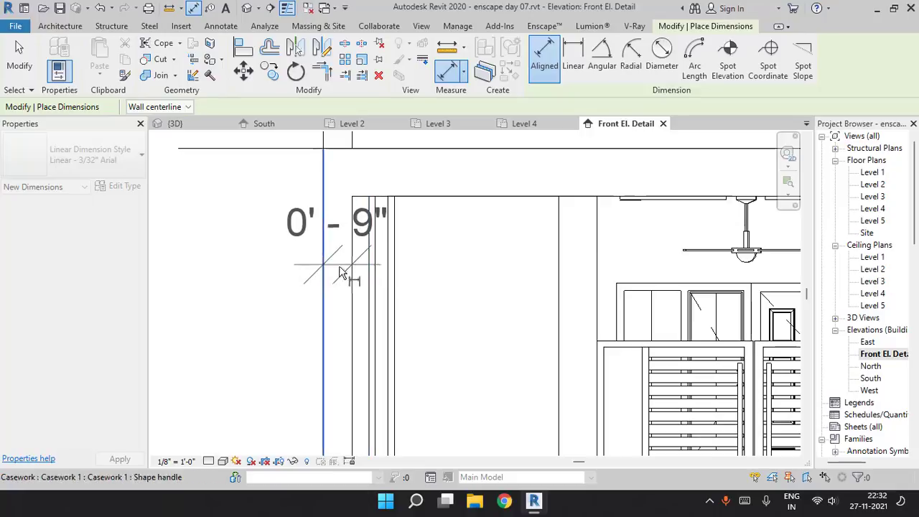
{"action": "left_click", "coordinate": [376, 279]}
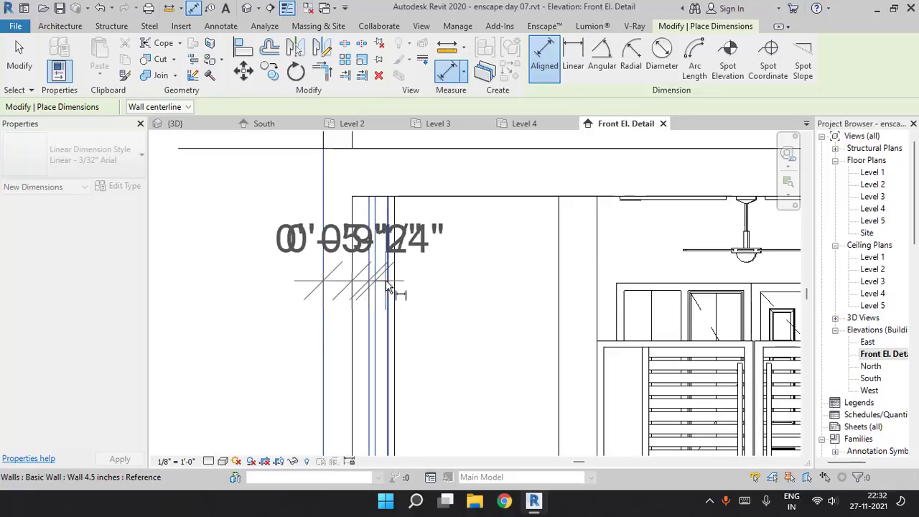
{"action": "left_click", "coordinate": [388, 281]}
{"action": "left_click", "coordinate": [395, 281]}
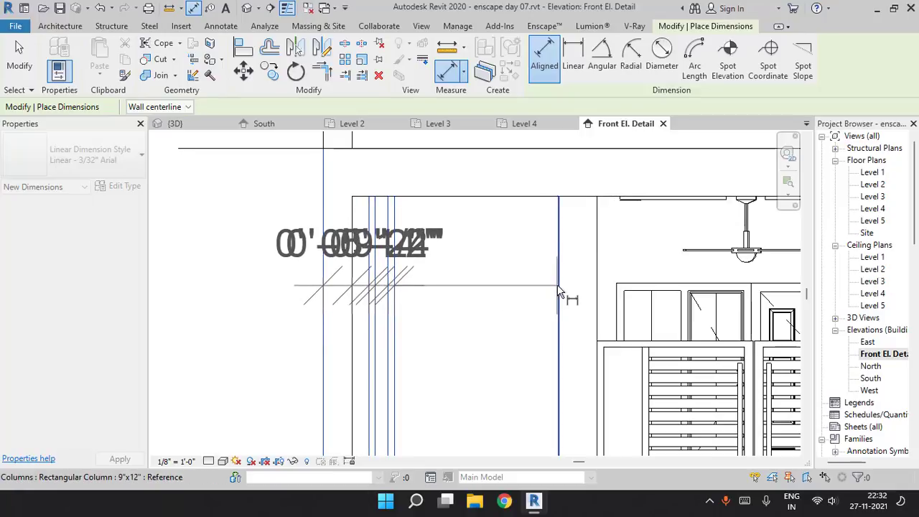
{"action": "left_click", "coordinate": [559, 285]}
{"action": "left_click", "coordinate": [595, 293]}
{"action": "middle_click_drag", "start_coordinate": [595, 293], "coordinate": [391, 300]}
{"action": "left_click", "coordinate": [704, 296]}
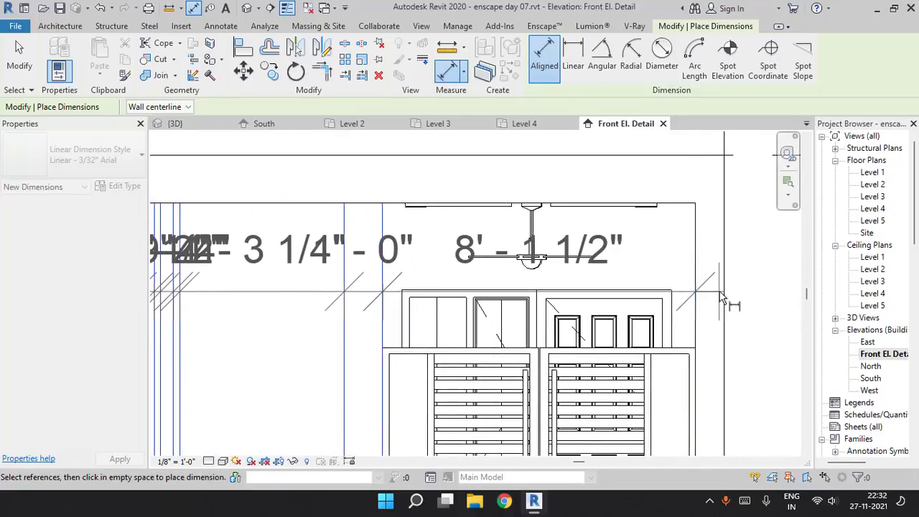
{"action": "left_click", "coordinate": [724, 296]}
{"action": "left_click", "coordinate": [773, 303]}
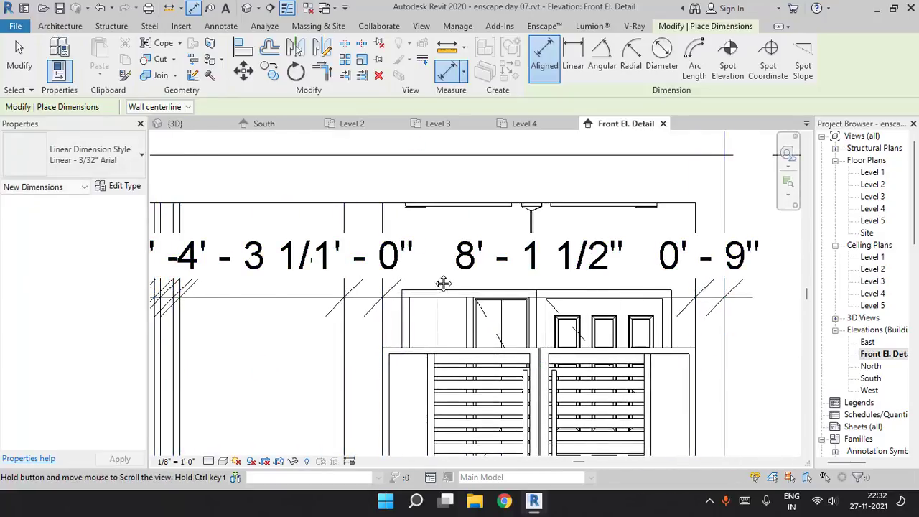
{"action": "middle_click_drag", "start_coordinate": [443, 282], "coordinate": [628, 282]}
{"action": "key", "text": "Escape"}
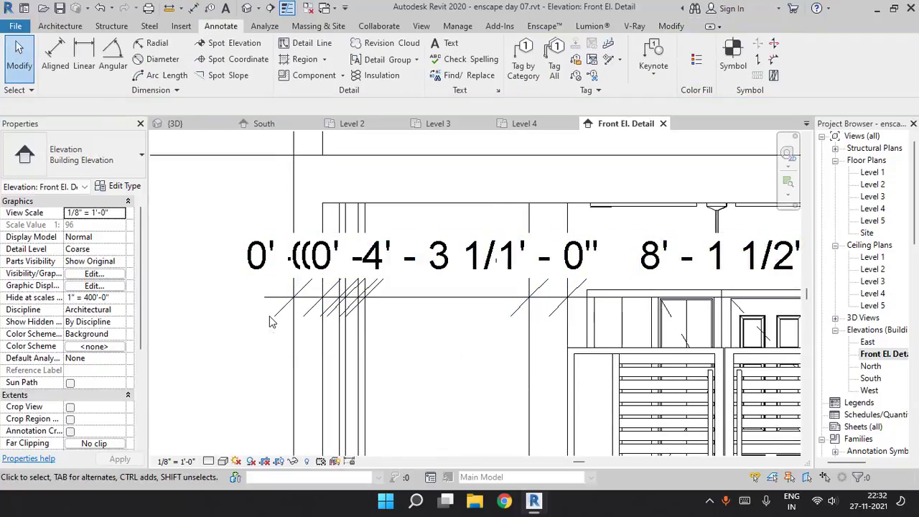
{"action": "scroll", "coordinate": [267, 310], "scroll_direction": "down", "scroll_amount": 3}
{"action": "scroll", "coordinate": [267, 310], "scroll_direction": "up", "scroll_amount": 1}
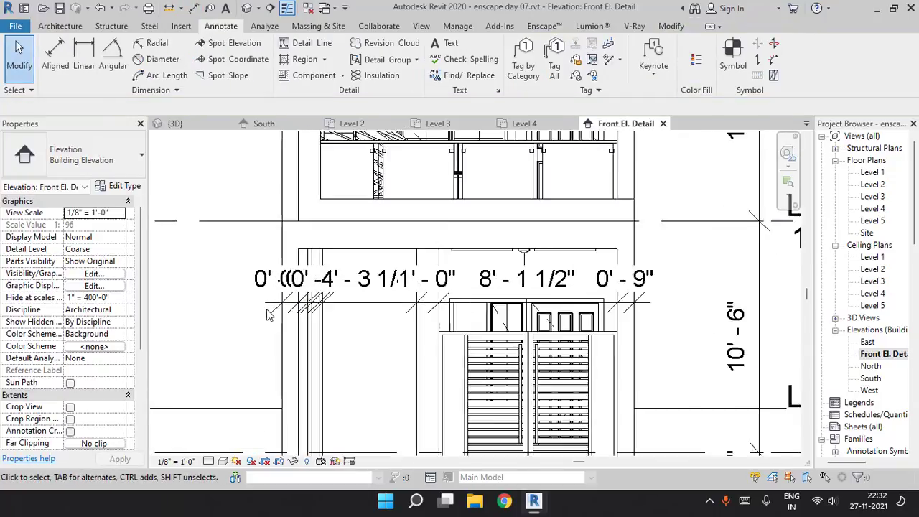
Examine the text legibility and number format of the ground-floor dimension string across the wall, column and gate segments
{"action": "left_click", "coordinate": [270, 310]}
{"action": "scroll", "coordinate": [495, 298], "scroll_direction": "down", "scroll_amount": 1}
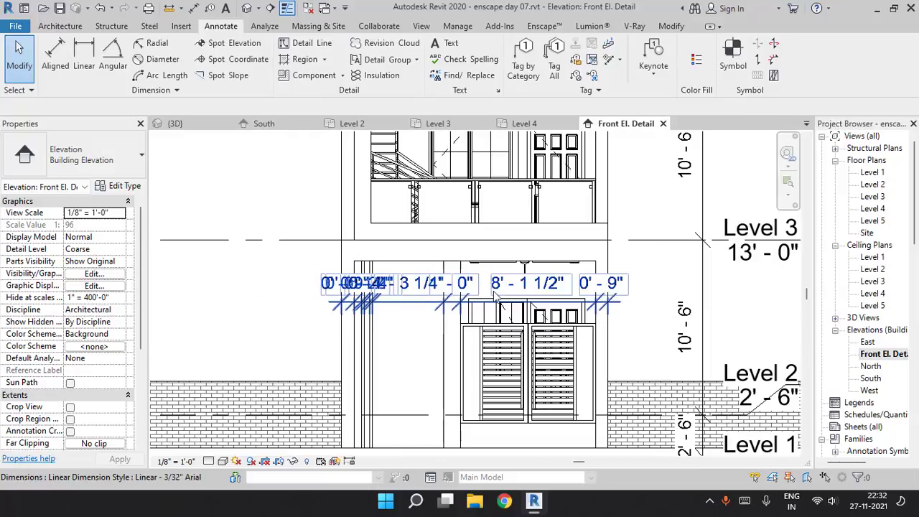
{"action": "scroll", "coordinate": [495, 295], "scroll_direction": "up", "scroll_amount": 2}
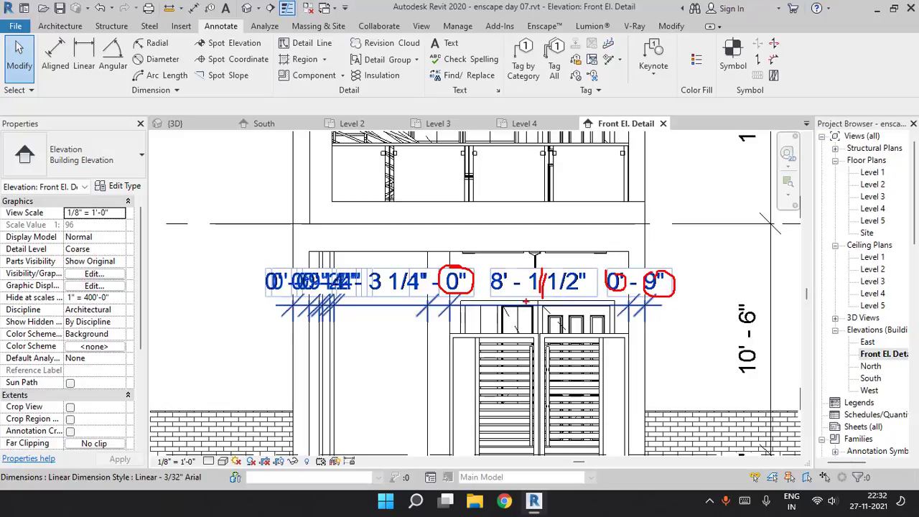
{"action": "scroll", "coordinate": [566, 316], "scroll_direction": "down", "scroll_amount": 5}
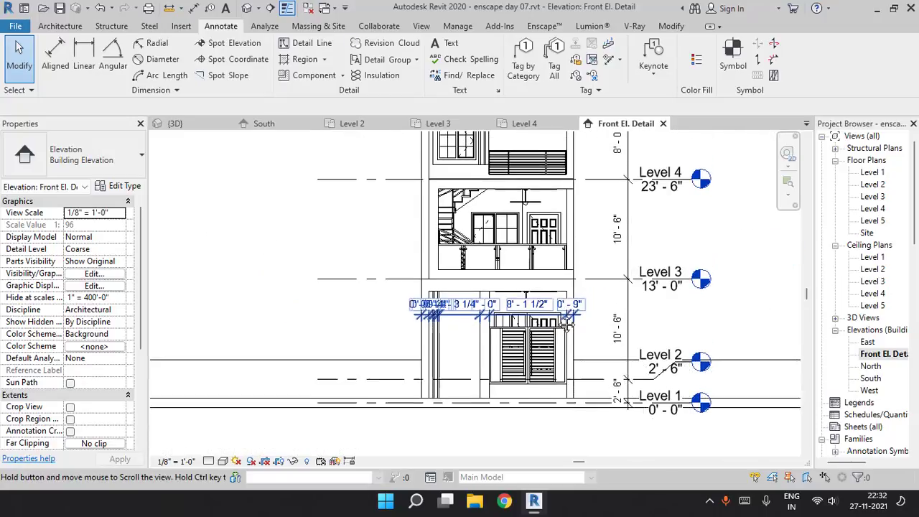
{"action": "middle_click_drag", "start_coordinate": [566, 322], "coordinate": [567, 330]}
{"action": "scroll", "coordinate": [438, 325], "scroll_direction": "up", "scroll_amount": 3}
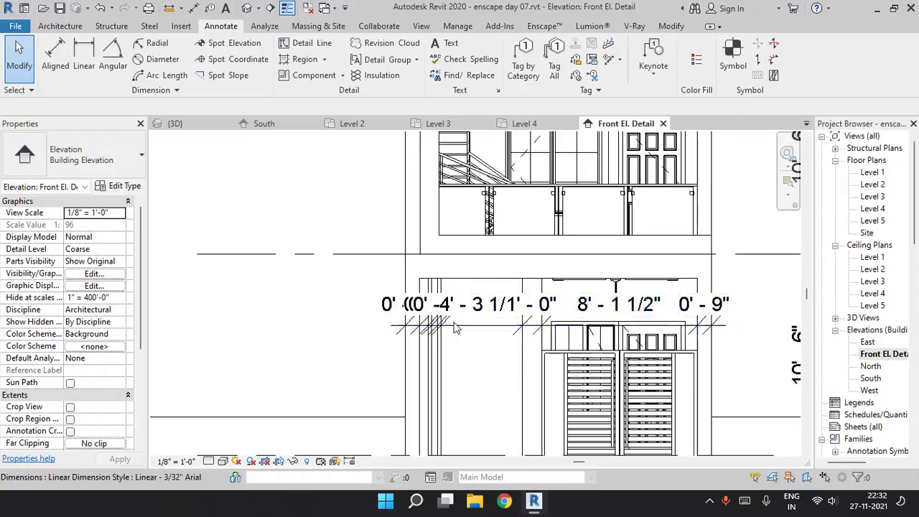
{"action": "left_click", "coordinate": [488, 267]}
{"action": "key", "text": "Escape"}
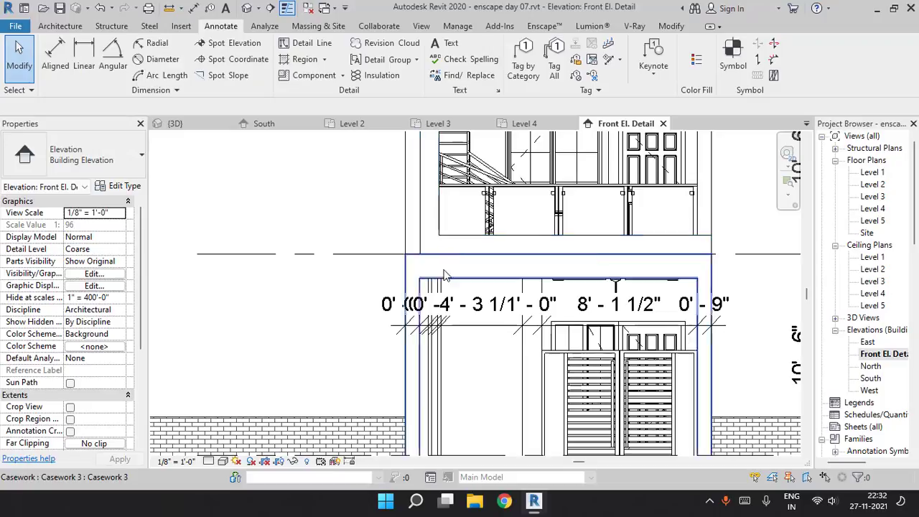
{"action": "scroll", "coordinate": [463, 326], "scroll_direction": "up", "scroll_amount": 2}
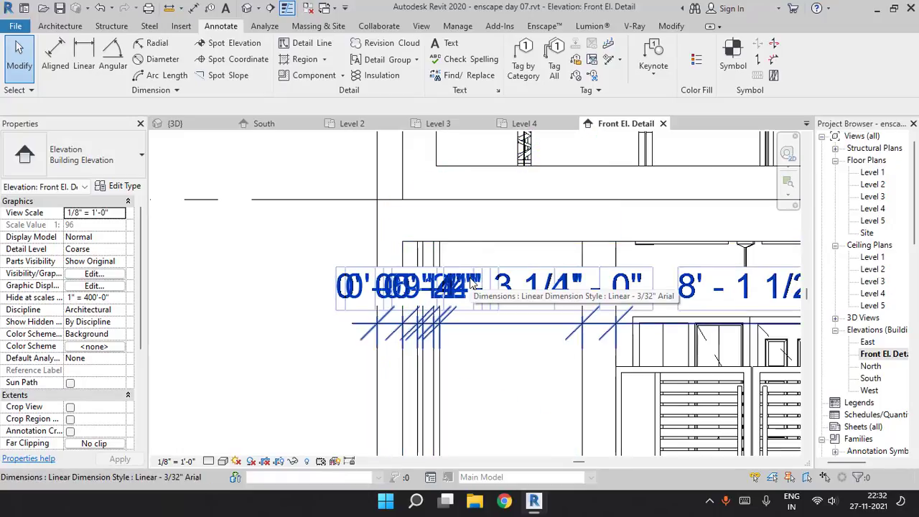
{"action": "scroll", "coordinate": [470, 284], "scroll_direction": "down", "scroll_amount": 5}
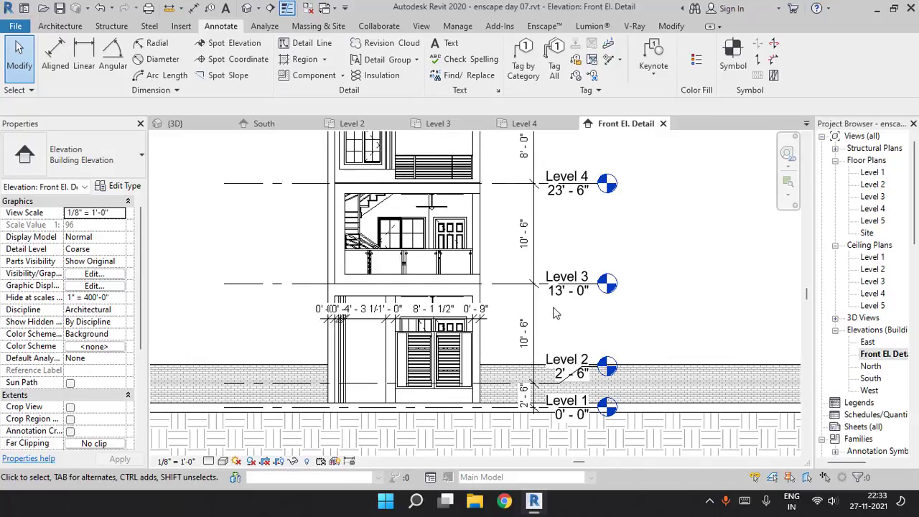
{"action": "middle_click_drag", "start_coordinate": [564, 317], "coordinate": [623, 326]}
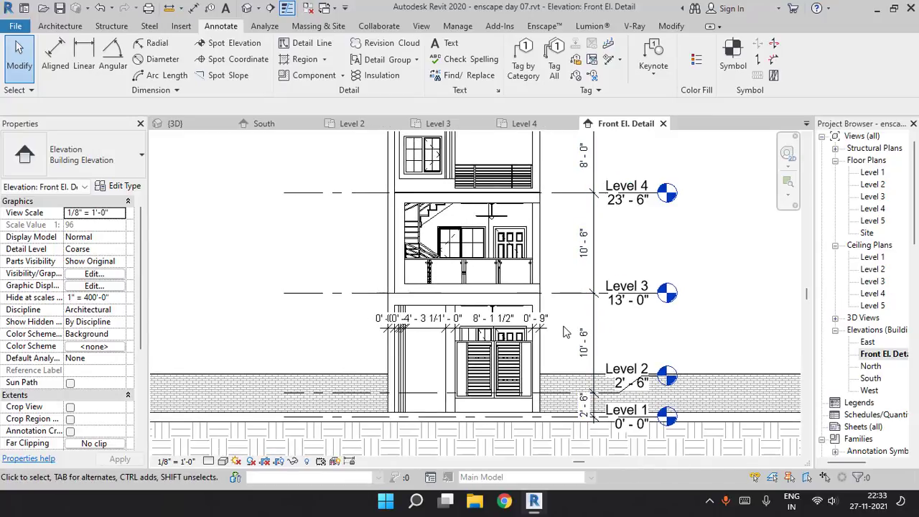
{"action": "scroll", "coordinate": [599, 326], "scroll_direction": "up", "scroll_amount": 2}
{"action": "scroll", "coordinate": [620, 371], "scroll_direction": "up", "scroll_amount": 1}
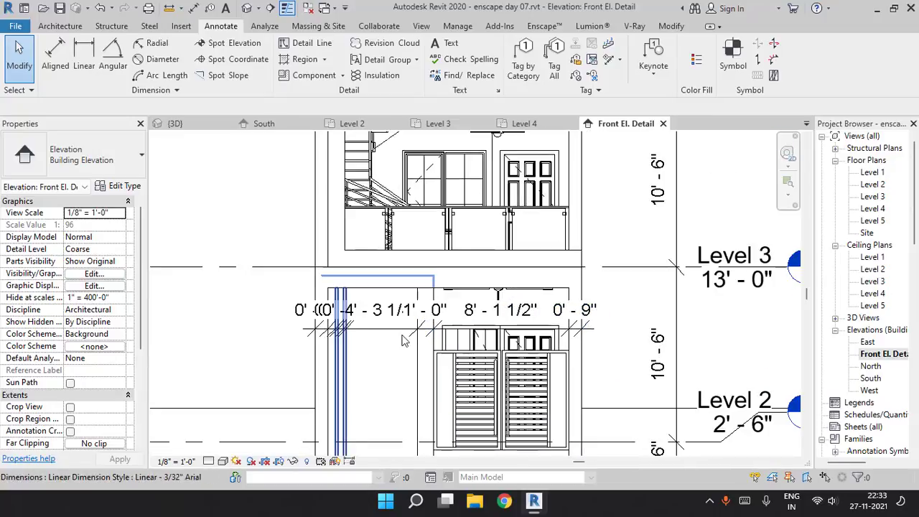
Duplicate the ground-floor dimension string's Linear - 3/32" Arial type under the name Dimension
{"action": "left_click", "coordinate": [675, 365]}
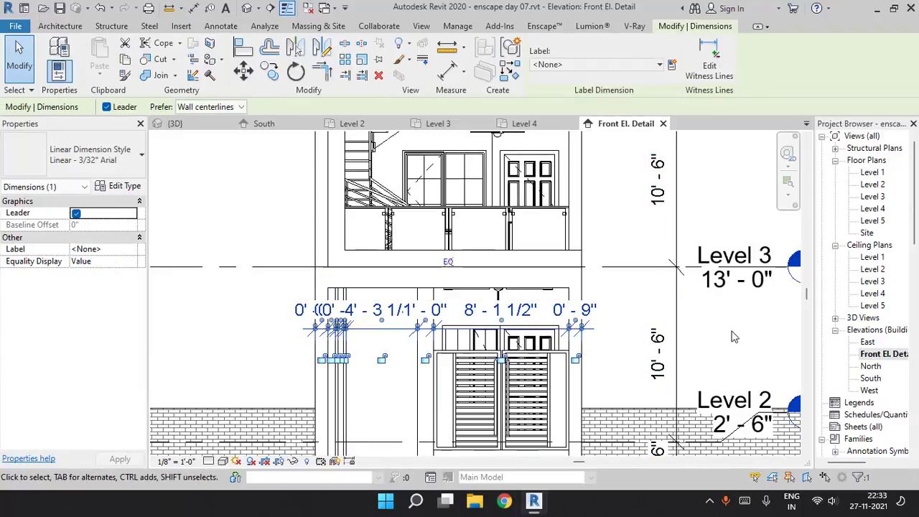
{"action": "left_click", "coordinate": [127, 187]}
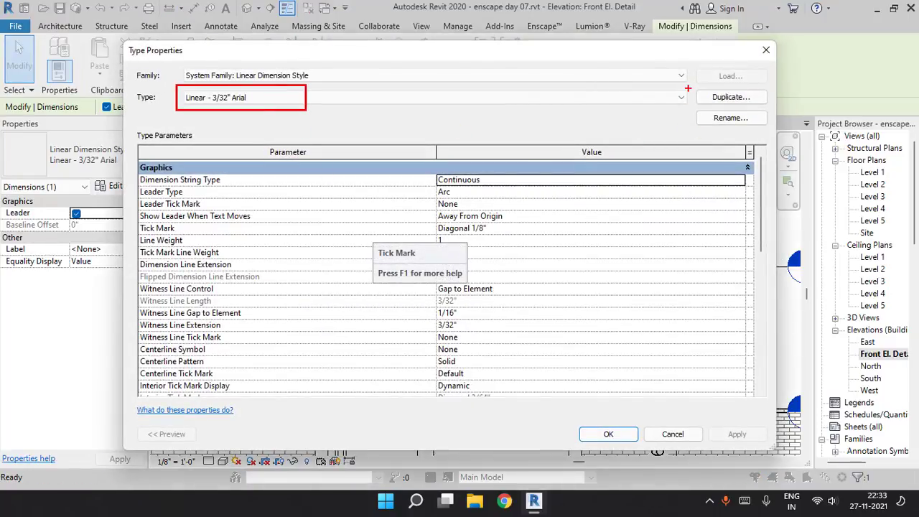
{"action": "left_click_drag", "start_coordinate": [688, 86], "coordinate": [773, 107]}
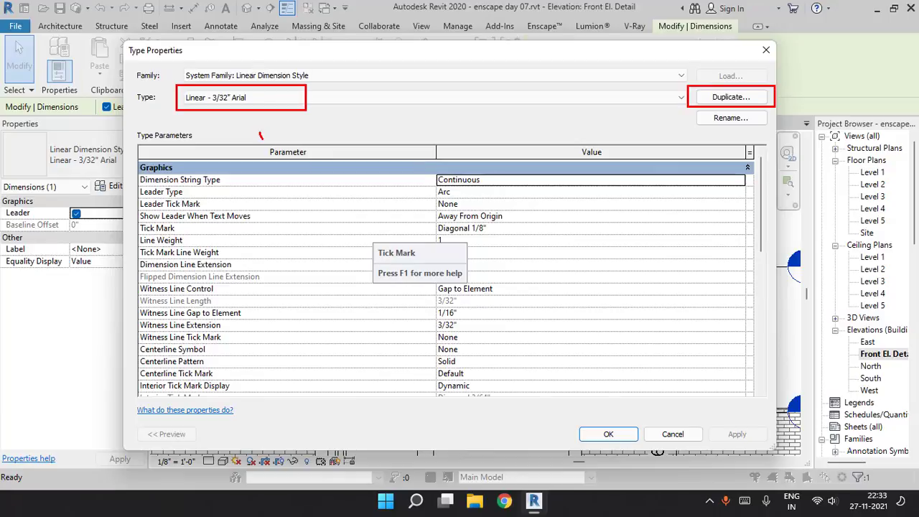
{"action": "left_click_drag", "start_coordinate": [261, 135], "coordinate": [278, 122]}
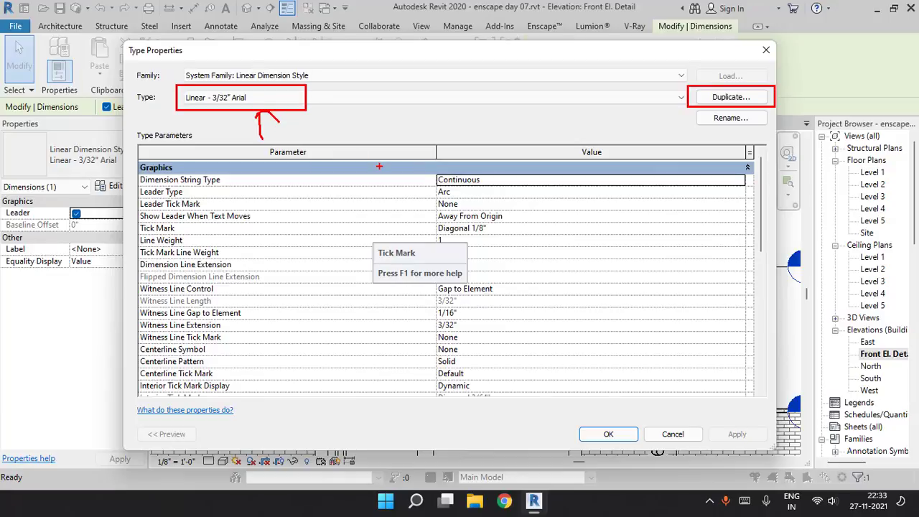
{"action": "left_click", "coordinate": [710, 100]}
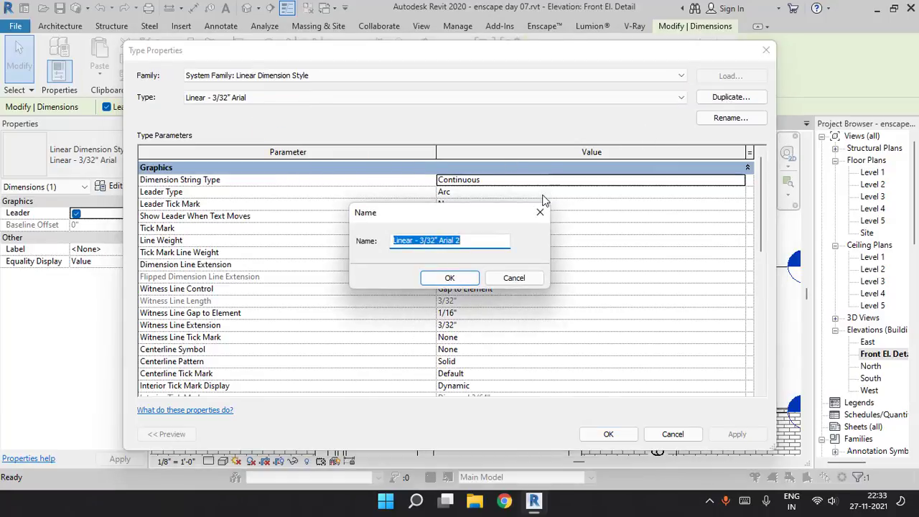
{"action": "type", "text": "Dimension"}
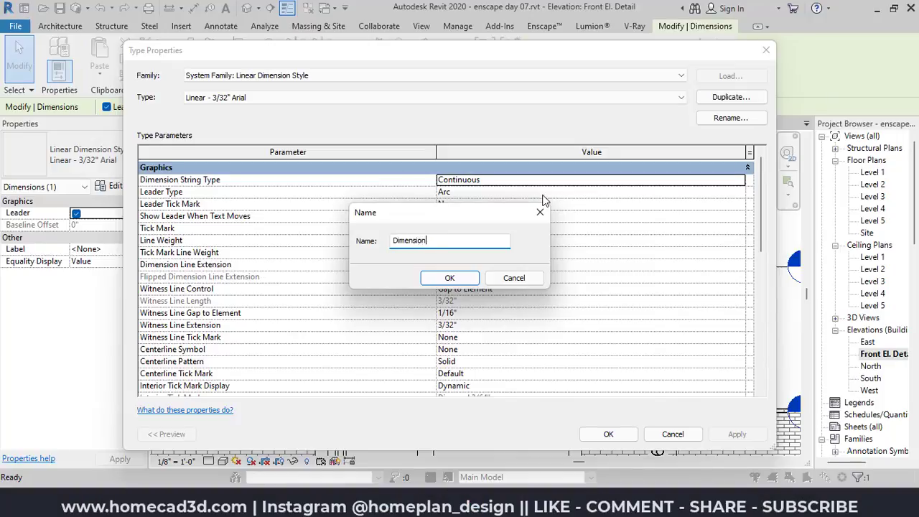
{"action": "left_click", "coordinate": [452, 278]}
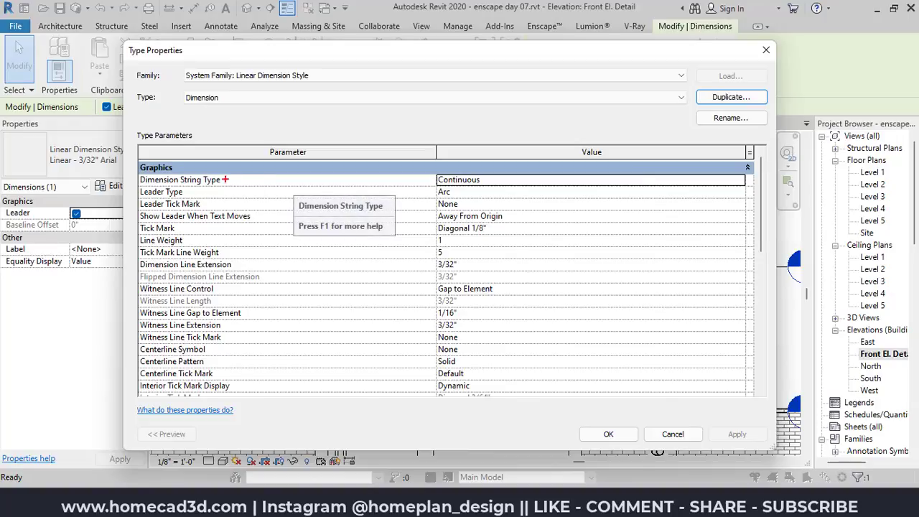
Review the new type's graphics and text parameters, including Units Format, and apply the Dimension type to the ground-floor dimension string
{"action": "left_click_drag", "start_coordinate": [138, 186], "coordinate": [515, 202]}
{"action": "key", "text": "Escape"}
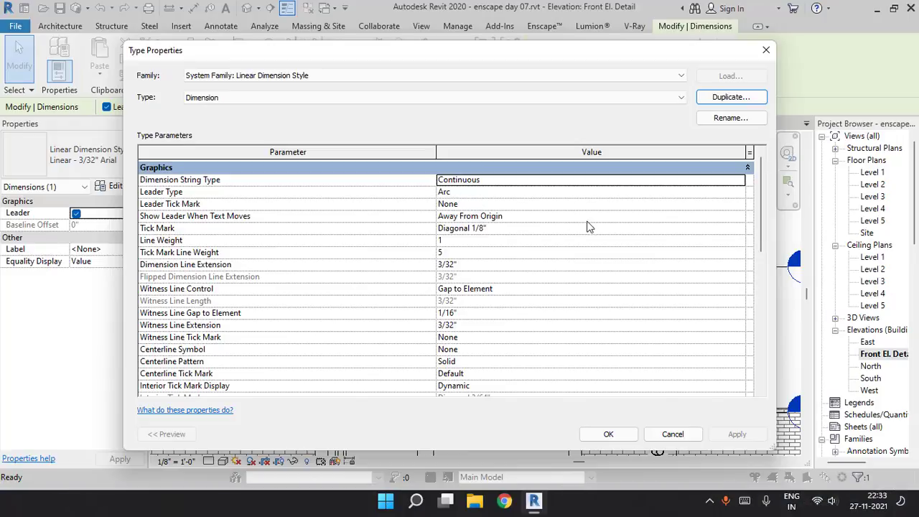
{"action": "left_click_drag", "start_coordinate": [762, 204], "coordinate": [759, 314]}
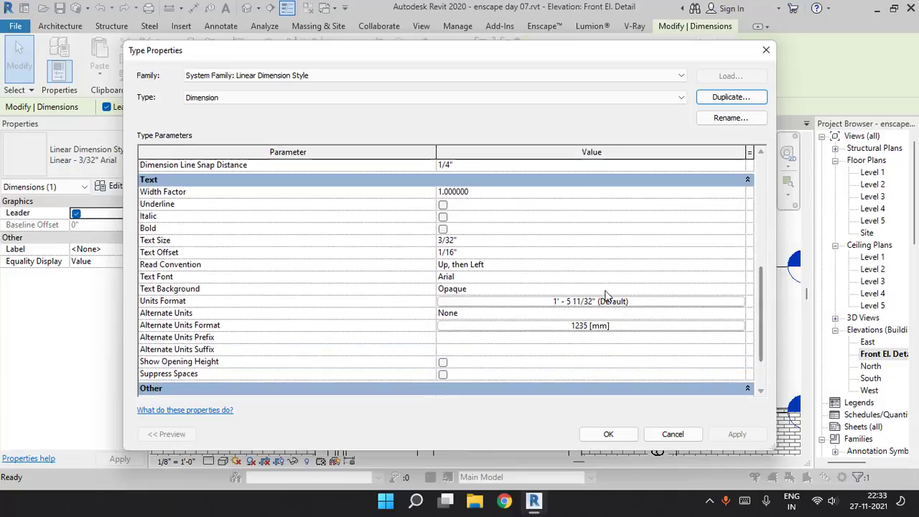
{"action": "left_click_drag", "start_coordinate": [133, 172], "coordinate": [166, 186]}
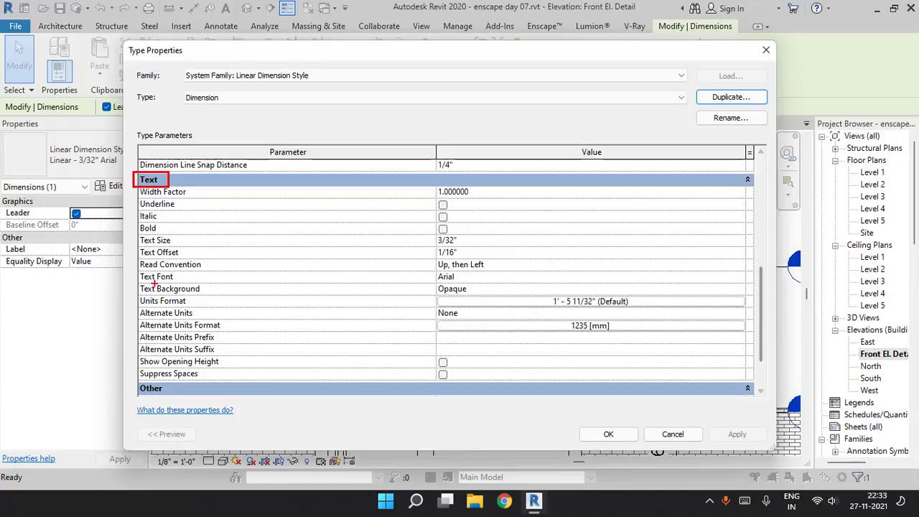
{"action": "mouse_move", "coordinate": [135, 295]}
{"action": "left_mouse_down"}
{"action": "mouse_move", "coordinate": [219, 309]}
{"action": "mouse_move", "coordinate": [750, 323]}
{"action": "mouse_move", "coordinate": [750, 309]}
{"action": "left_mouse_up"}
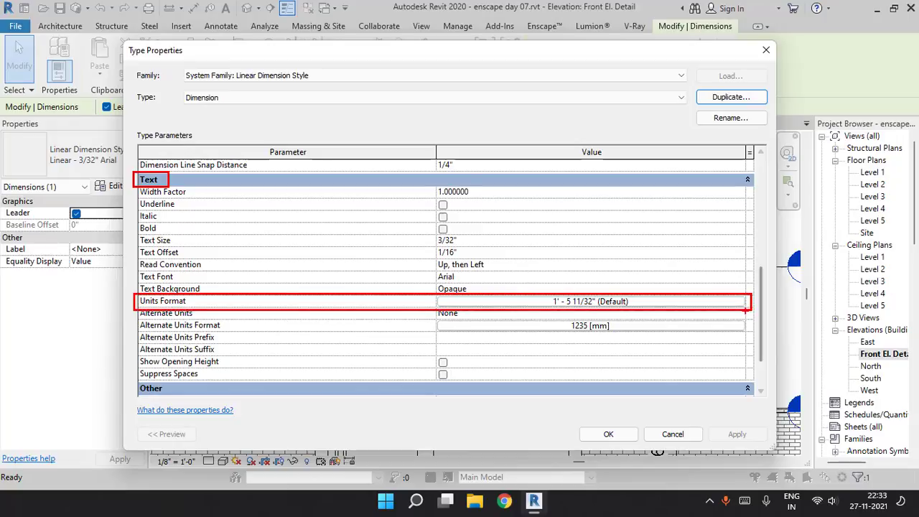
{"action": "key", "text": "Escape"}
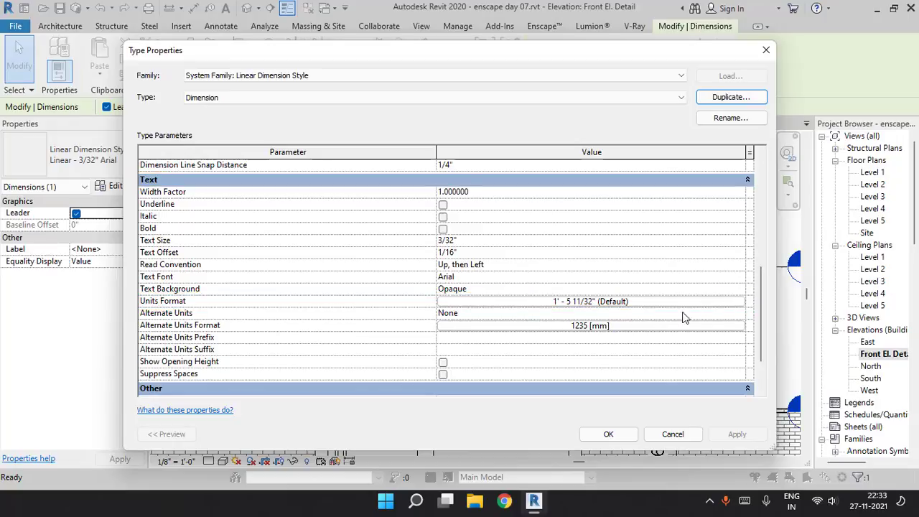
{"action": "left_click", "coordinate": [609, 434]}
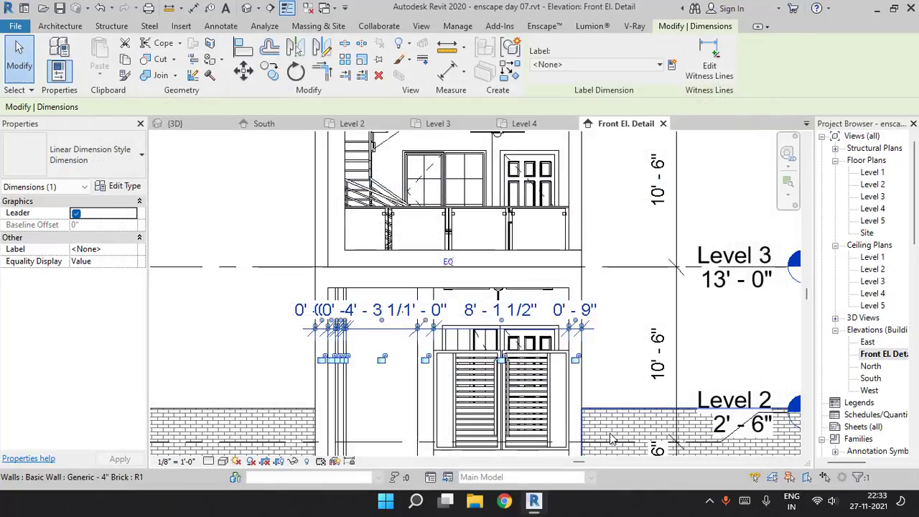
{"action": "left_click", "coordinate": [65, 161]}
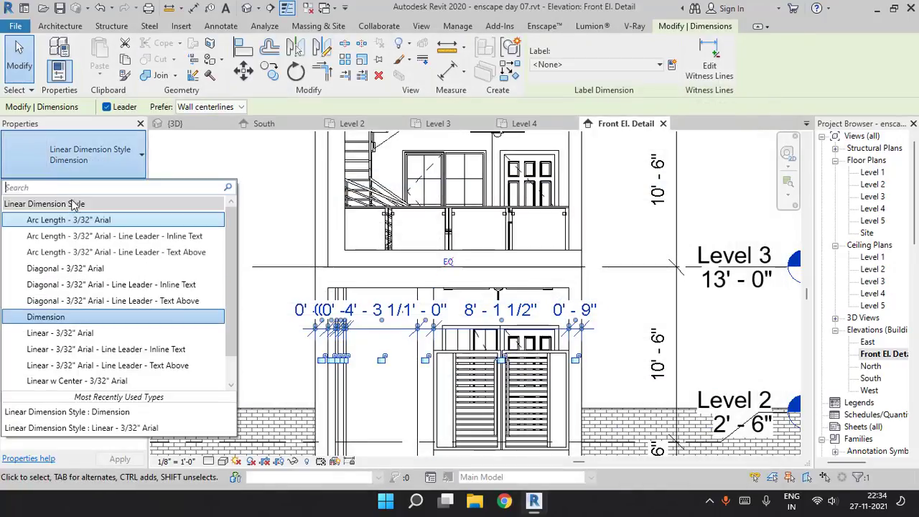
{"action": "left_click", "coordinate": [127, 318]}
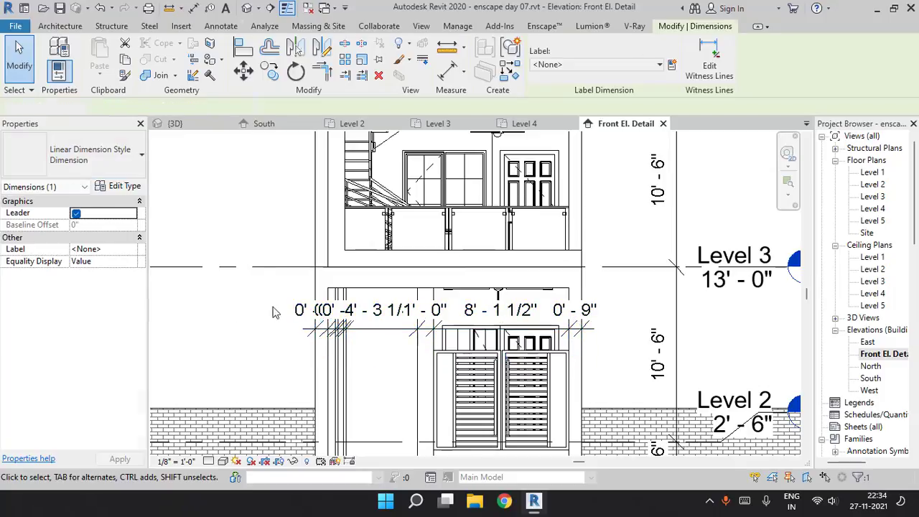
{"action": "key", "text": "Escape"}
In the Dimension type's units format, turn off the project settings and set rounding to the nearest 1/2"
{"action": "scroll", "coordinate": [430, 316], "scroll_direction": "up", "scroll_amount": 5}
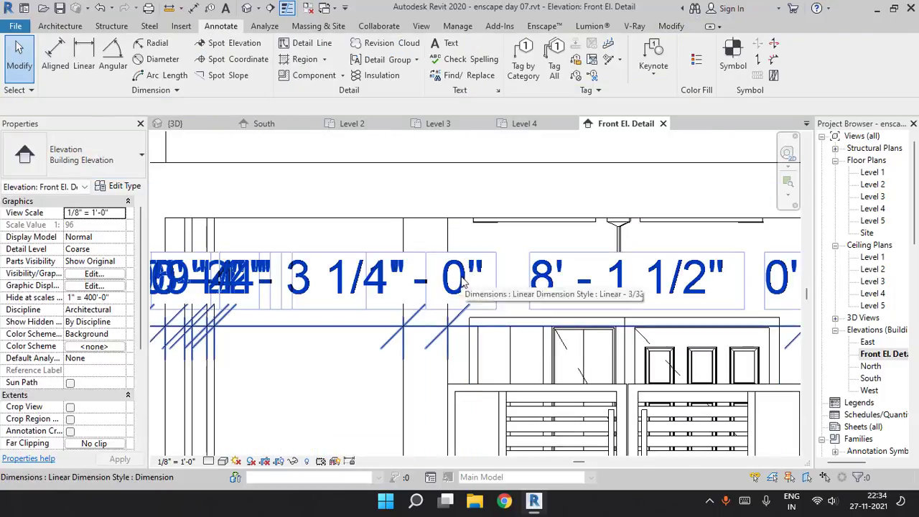
{"action": "middle_click_drag", "start_coordinate": [583, 282], "coordinate": [419, 281]}
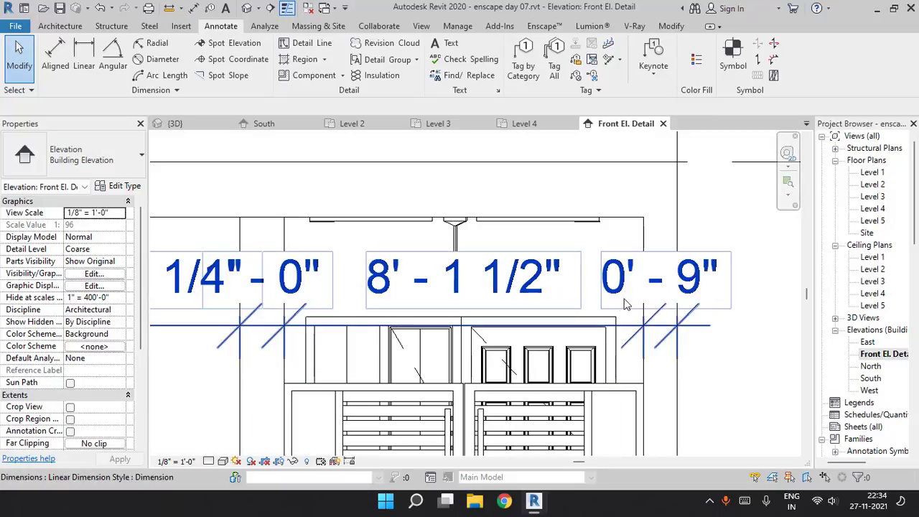
{"action": "left_click", "coordinate": [705, 330]}
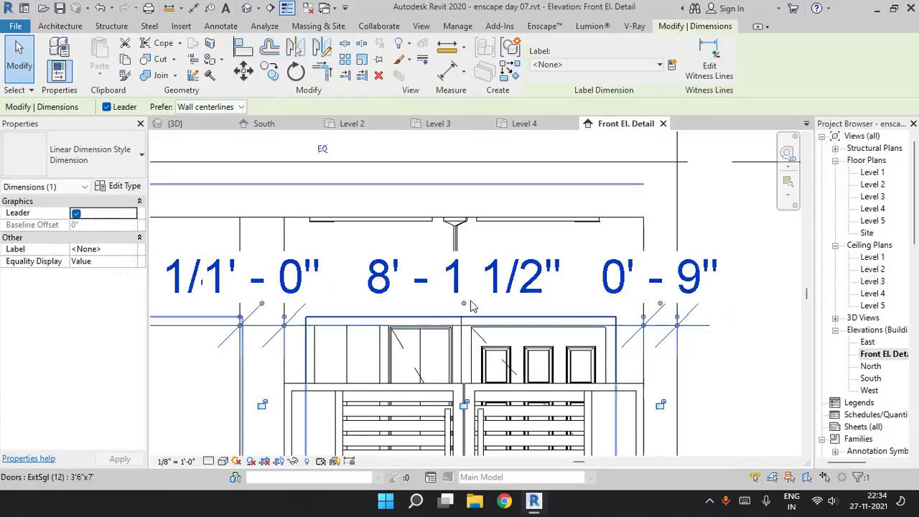
{"action": "left_click", "coordinate": [119, 185]}
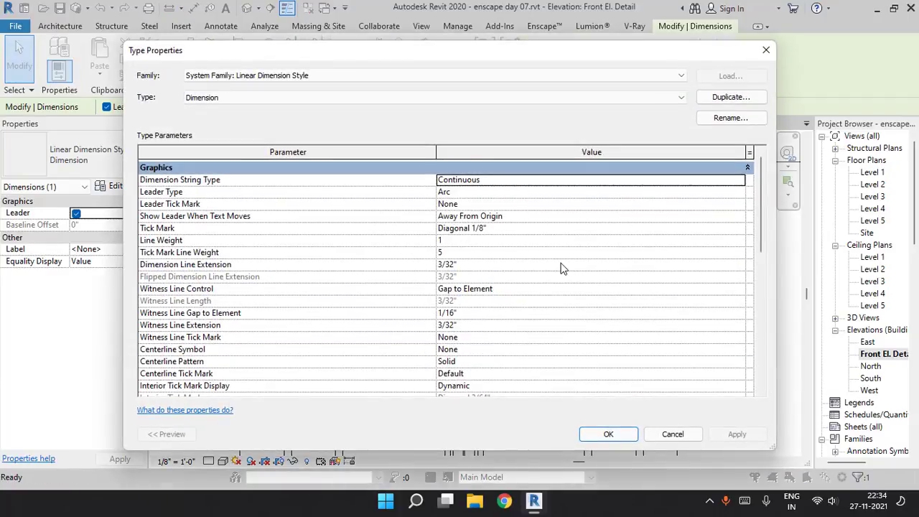
{"action": "scroll", "coordinate": [393, 266], "scroll_direction": "down", "scroll_amount": 8}
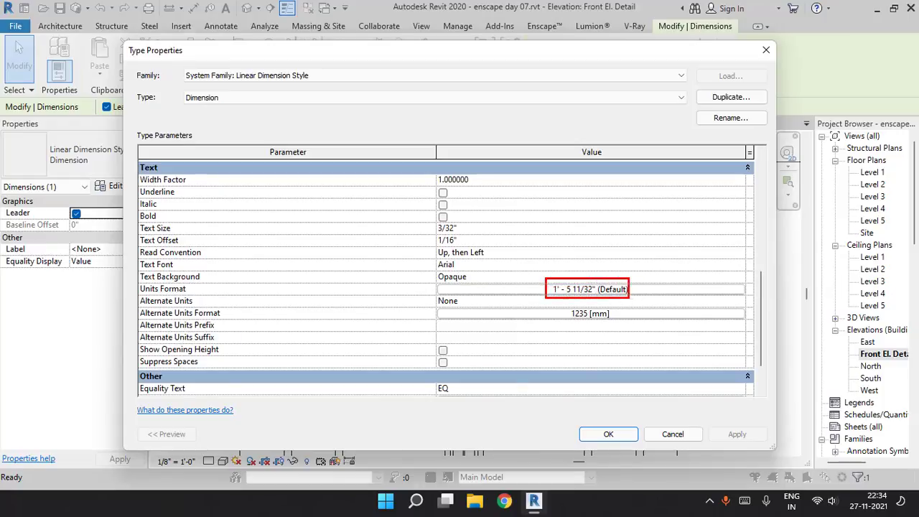
{"action": "left_click", "coordinate": [608, 291]}
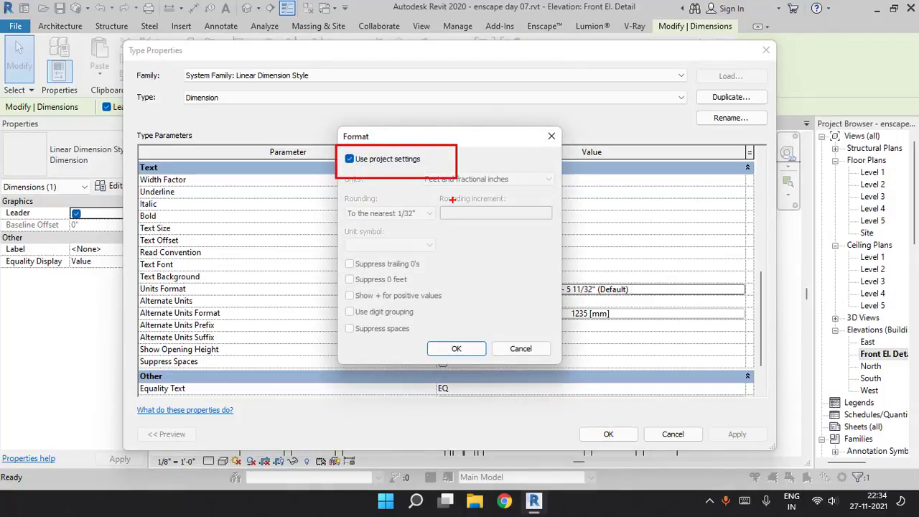
{"action": "left_click", "coordinate": [350, 159]}
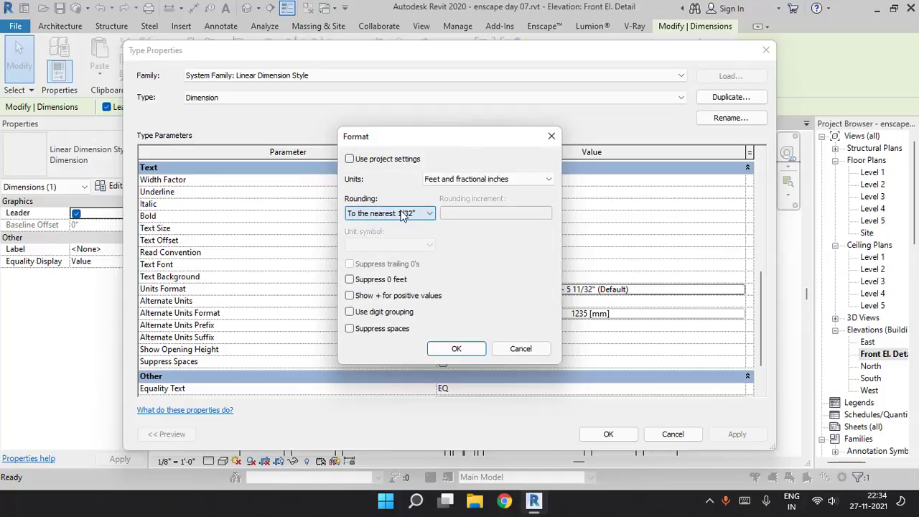
{"action": "left_click", "coordinate": [402, 215]}
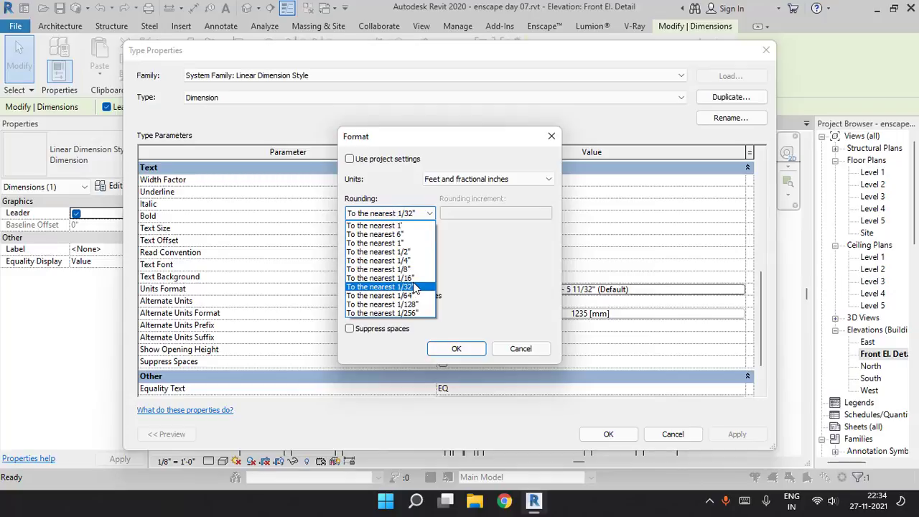
{"action": "left_click", "coordinate": [410, 251]}
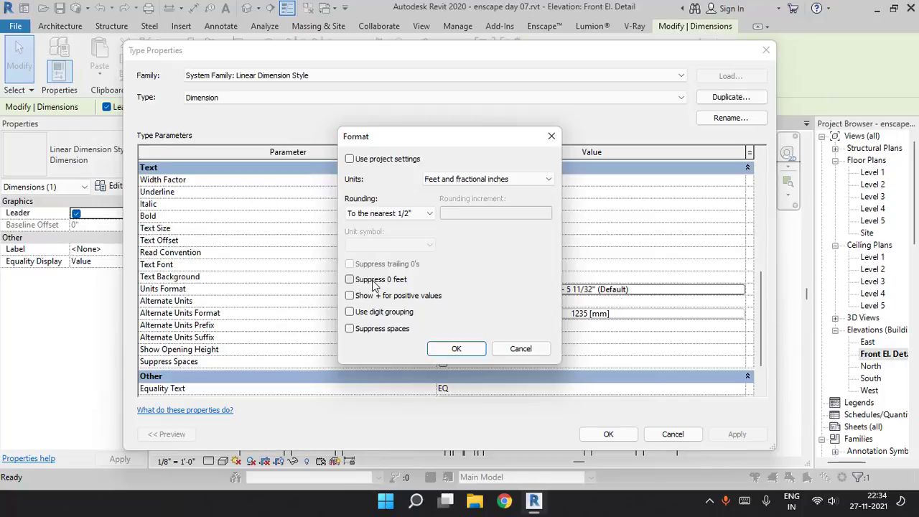
{"action": "left_click_drag", "start_coordinate": [355, 276], "coordinate": [408, 288]}
{"action": "left_click_drag", "start_coordinate": [502, 260], "coordinate": [485, 254]}
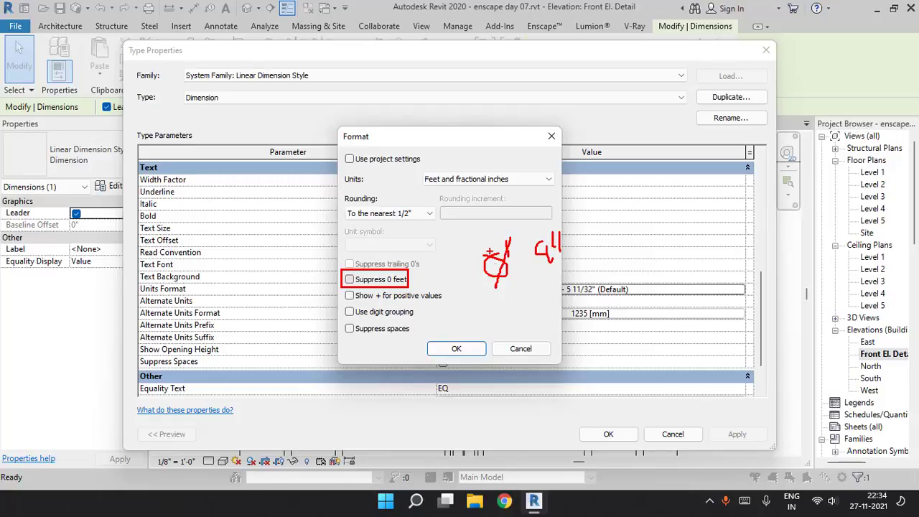
{"action": "left_click_drag", "start_coordinate": [488, 250], "coordinate": [542, 286]}
{"action": "mouse_move", "coordinate": [560, 233]}
{"action": "left_mouse_down"}
{"action": "mouse_move", "coordinate": [520, 266]}
{"action": "mouse_move", "coordinate": [566, 234]}
{"action": "left_mouse_up"}
{"action": "key", "text": "Escape"}
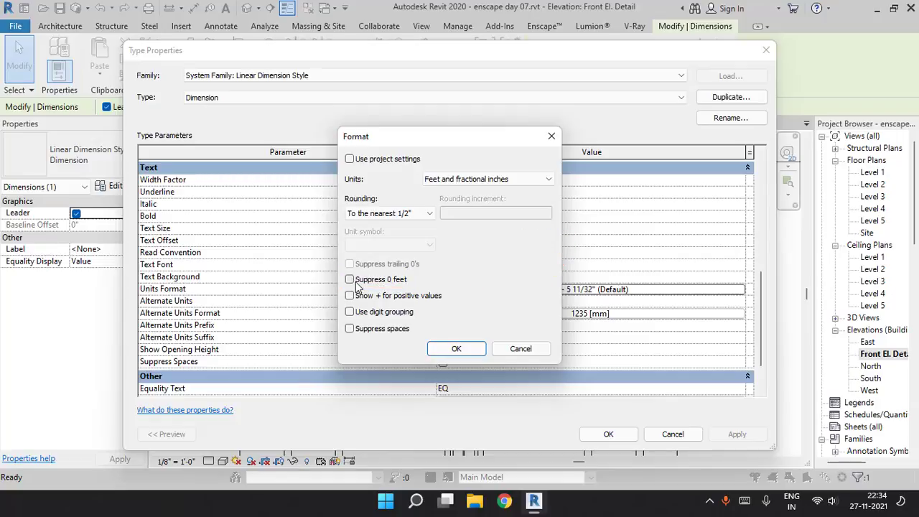
Suppress 0 feet in the Dimension type's units format and apply the type changes to the ground-floor dimension string
{"action": "left_click", "coordinate": [350, 279]}
{"action": "left_click", "coordinate": [458, 349]}
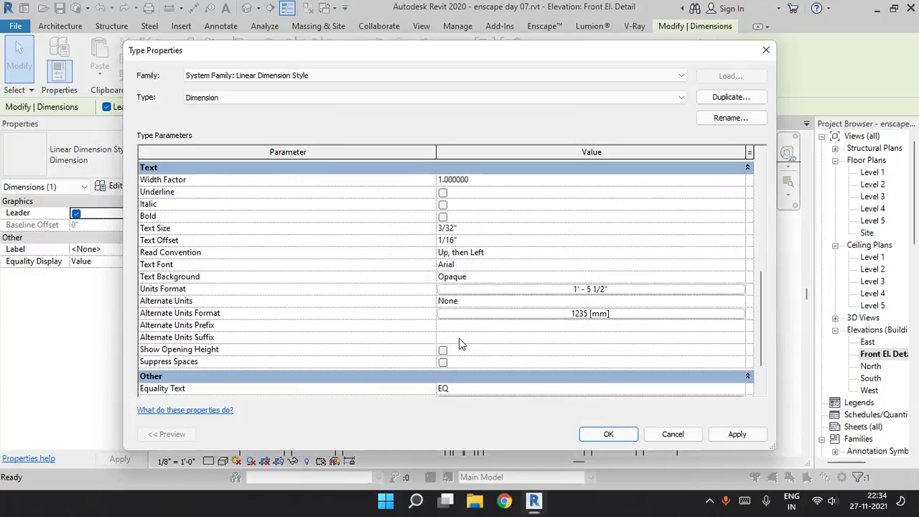
{"action": "left_click", "coordinate": [605, 434]}
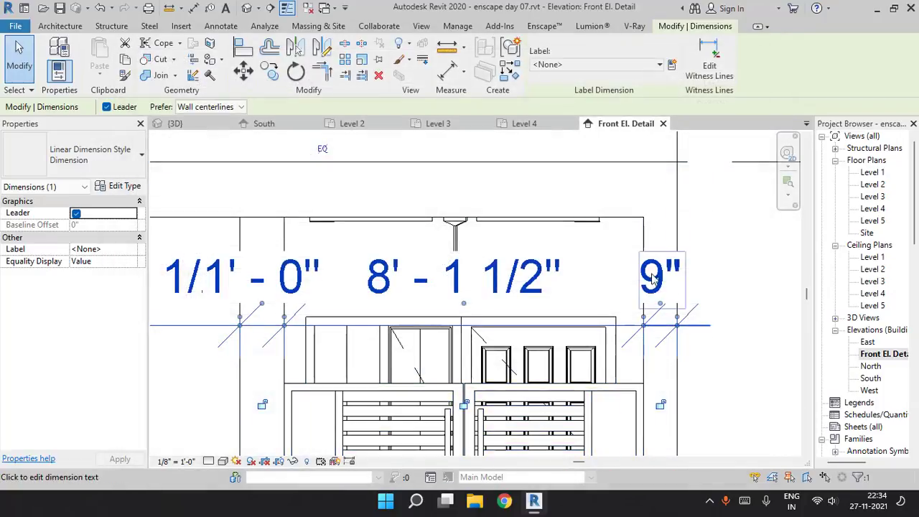
Examine the number format and text spacing of the ground-floor dimension string across its wall, column and gate segments
{"action": "scroll", "coordinate": [718, 305], "scroll_direction": "down", "scroll_amount": 3}
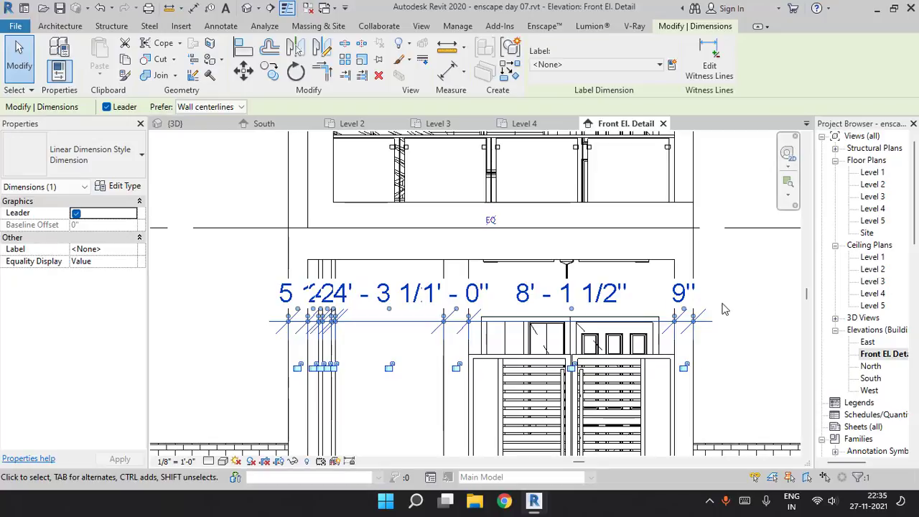
{"action": "left_click", "coordinate": [722, 304]}
{"action": "scroll", "coordinate": [500, 323], "scroll_direction": "down", "scroll_amount": 3}
{"action": "middle_click_drag", "start_coordinate": [497, 323], "coordinate": [536, 323]}
{"action": "scroll", "coordinate": [536, 320], "scroll_direction": "up", "scroll_amount": 3}
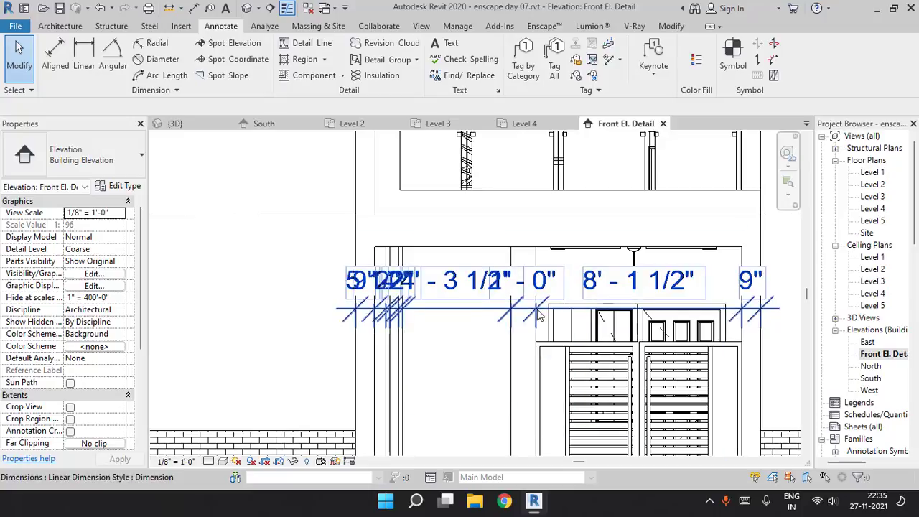
{"action": "left_click", "coordinate": [521, 283]}
{"action": "scroll", "coordinate": [521, 283], "scroll_direction": "up", "scroll_amount": 2}
{"action": "left_click", "coordinate": [507, 285]}
{"action": "key", "text": "Escape"}
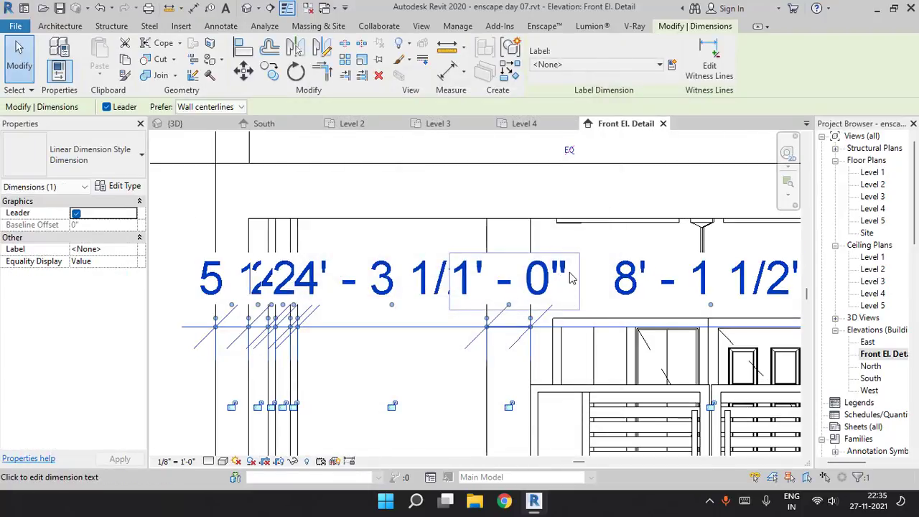
{"action": "scroll", "coordinate": [570, 278], "scroll_direction": "down", "scroll_amount": 1}
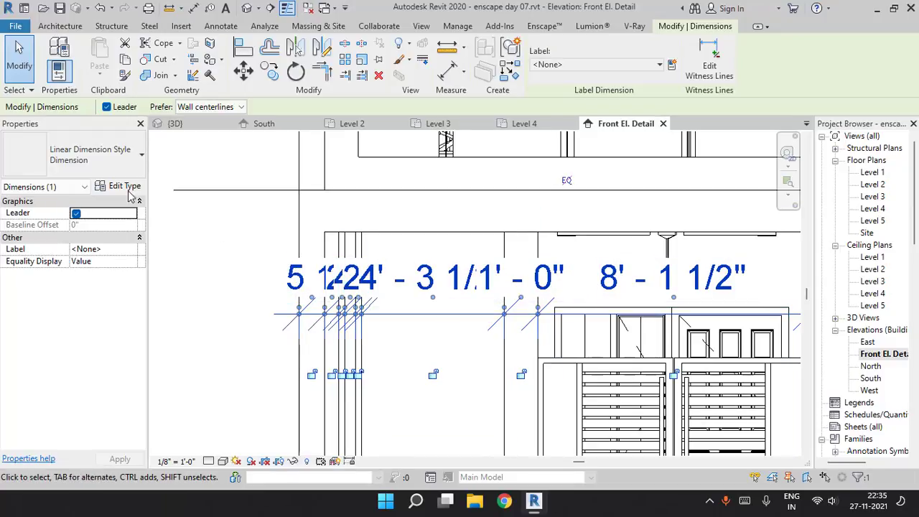
In the Dimension type's units format, enable digit grouping and suppress spaces
{"action": "left_click", "coordinate": [120, 186]}
{"action": "scroll", "coordinate": [561, 326], "scroll_direction": "down", "scroll_amount": 10}
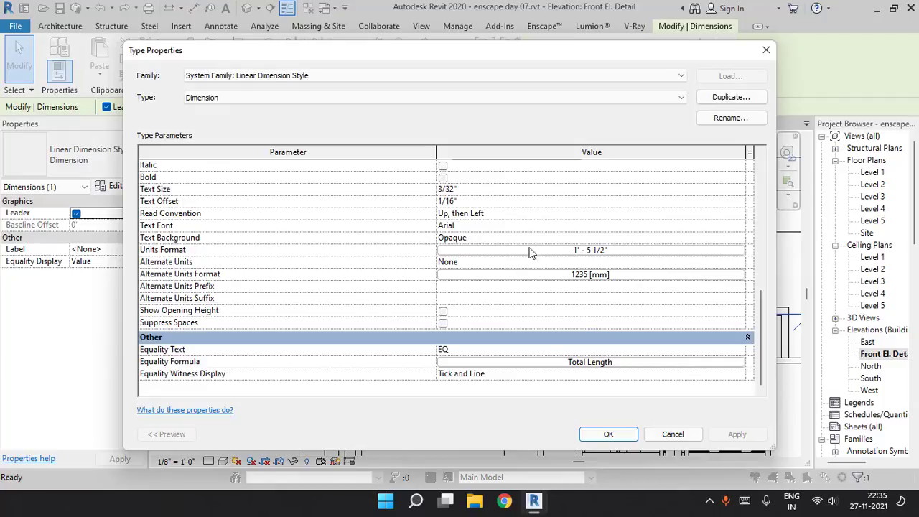
{"action": "left_click", "coordinate": [571, 251]}
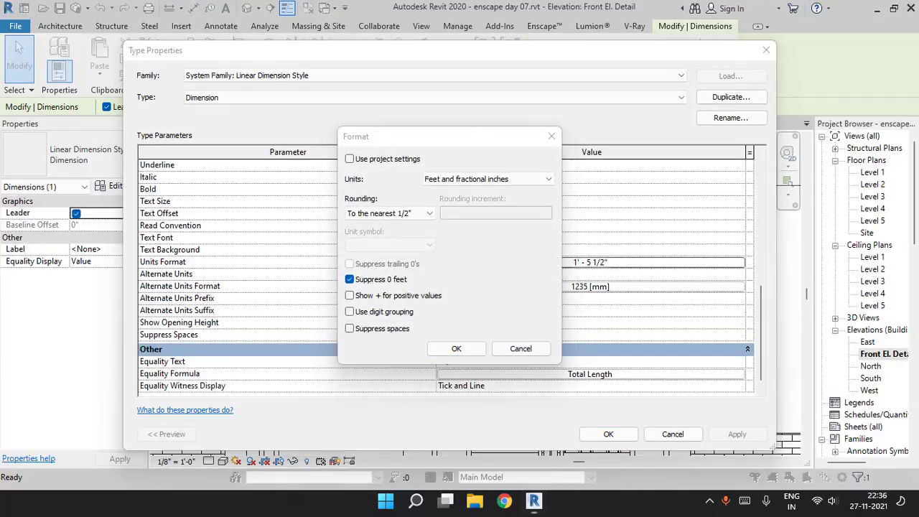
{"action": "left_click", "coordinate": [392, 315]}
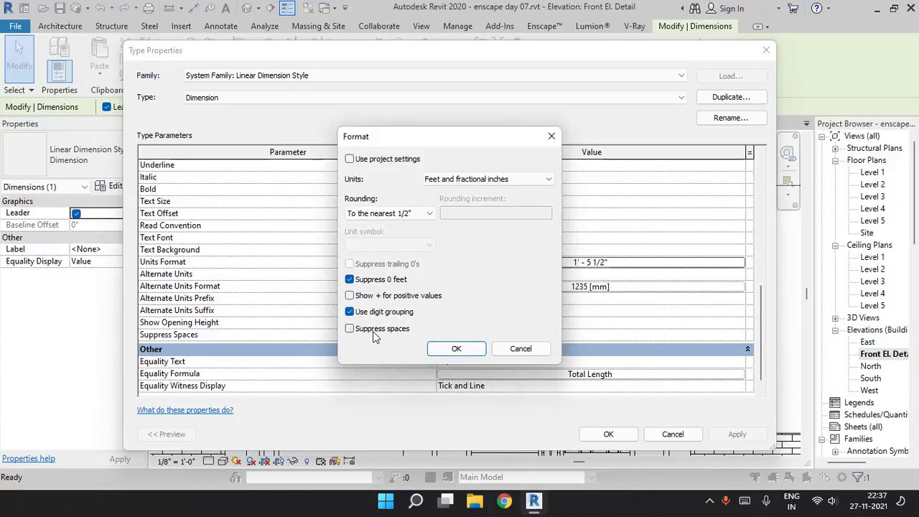
{"action": "left_click", "coordinate": [391, 331]}
{"action": "left_click_drag", "start_coordinate": [630, 280], "coordinate": [630, 307]}
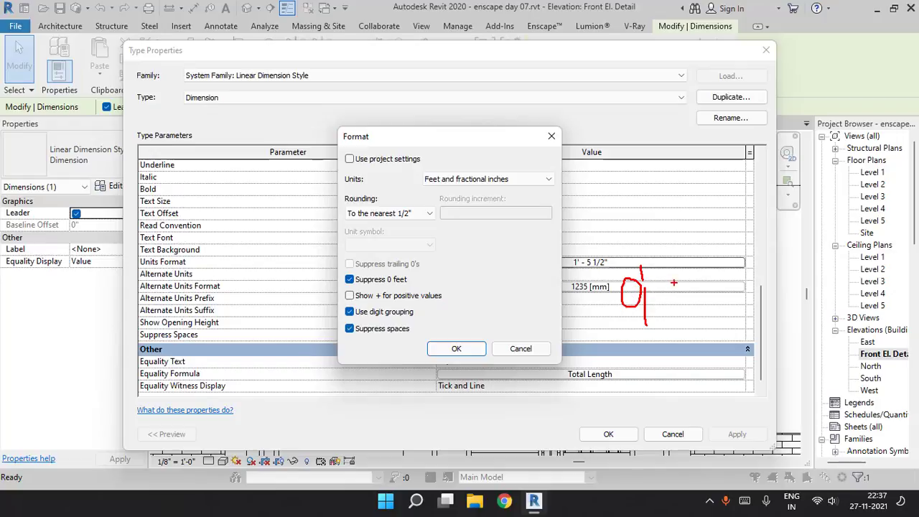
{"action": "left_click_drag", "start_coordinate": [723, 263], "coordinate": [723, 288]}
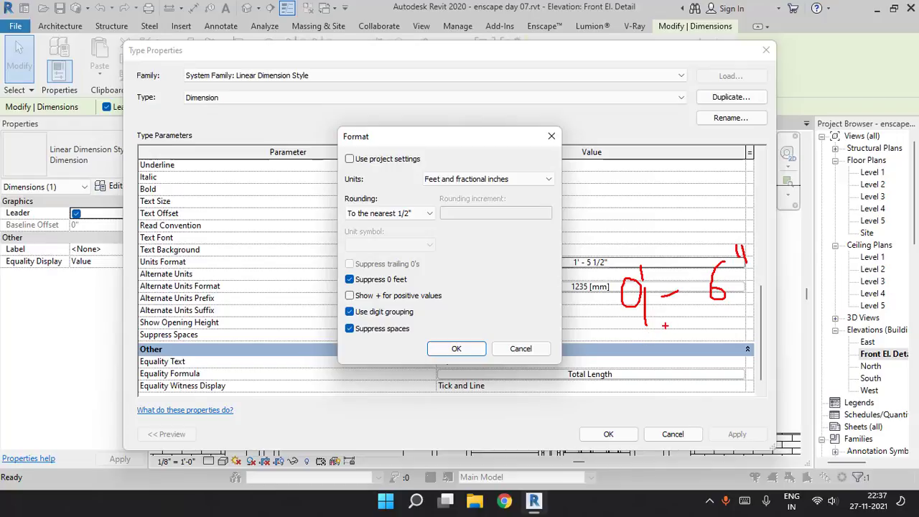
{"action": "left_click_drag", "start_coordinate": [664, 326], "coordinate": [715, 307]}
{"action": "left_click_drag", "start_coordinate": [681, 340], "coordinate": [709, 329]}
{"action": "key", "text": "Escape"}
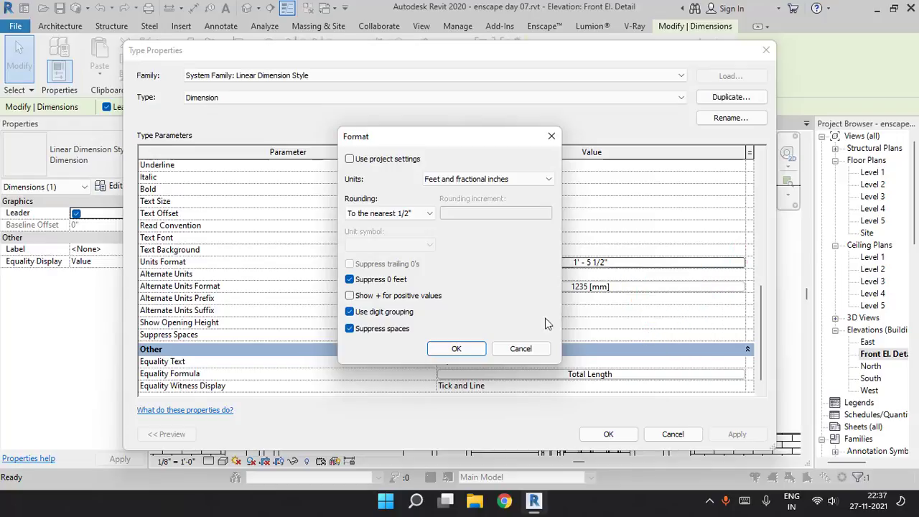
{"action": "left_click", "coordinate": [452, 350]}
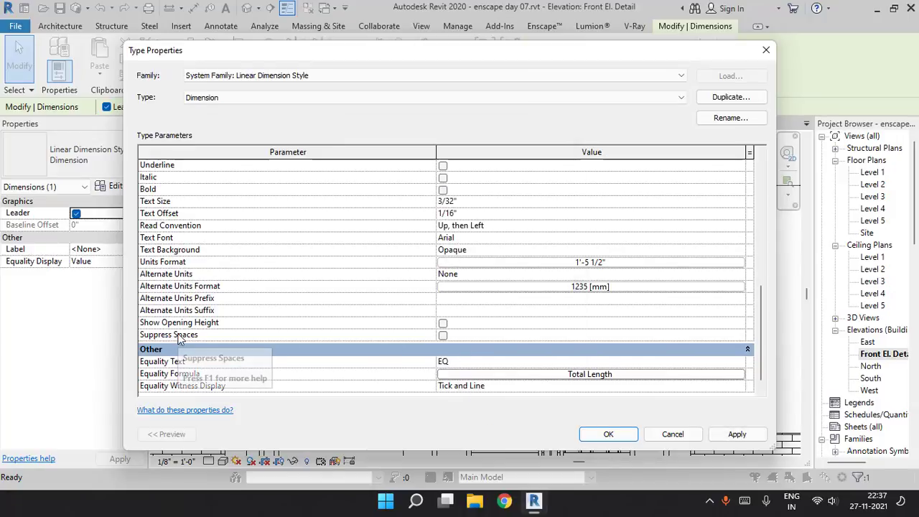
Enable the Suppress Spaces text parameter of the Dimension type and apply the changes
{"action": "mouse_move", "coordinate": [138, 328]}
{"action": "left_mouse_down"}
{"action": "mouse_move", "coordinate": [425, 355]}
{"action": "mouse_move", "coordinate": [524, 344]}
{"action": "left_mouse_up"}
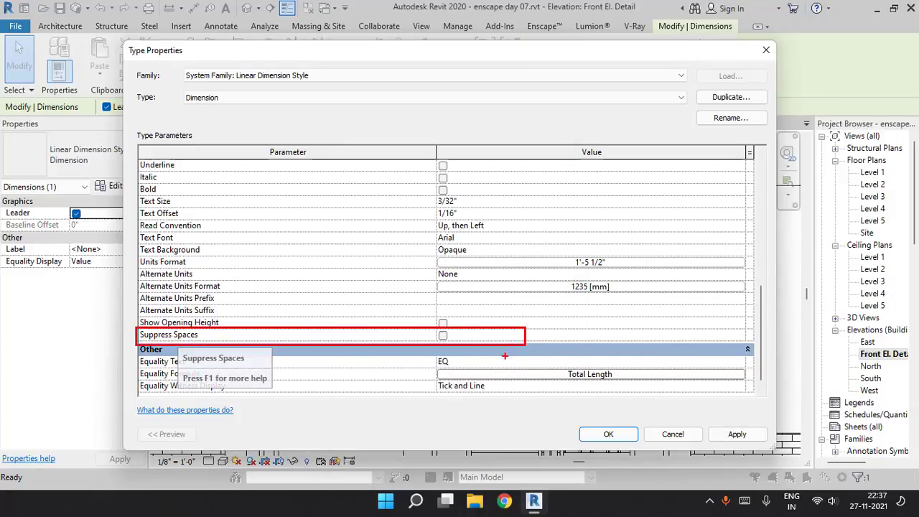
{"action": "key", "text": "Escape"}
{"action": "left_click", "coordinate": [443, 335]}
{"action": "left_click", "coordinate": [607, 434]}
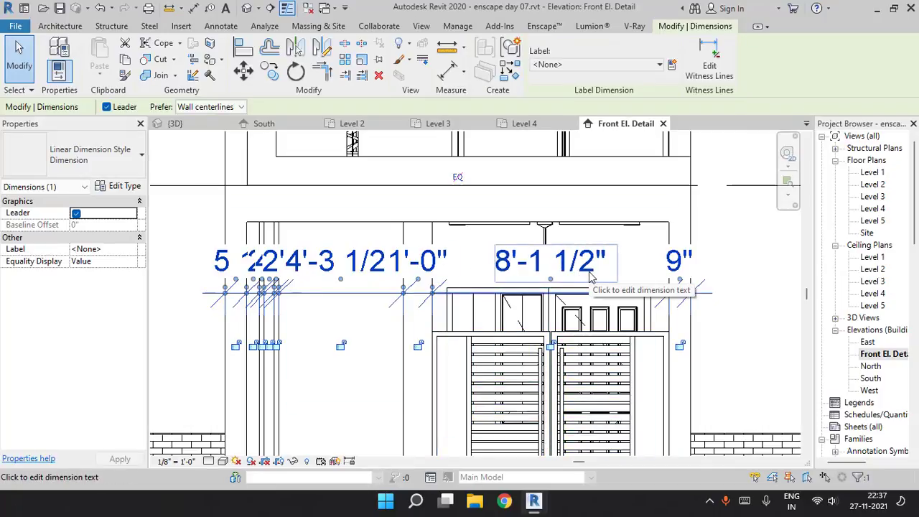
Examine how the texts of the narrow wall segments in the ground-floor dimension string fit beside each other
{"action": "scroll", "coordinate": [545, 323], "scroll_direction": "down", "scroll_amount": 2}
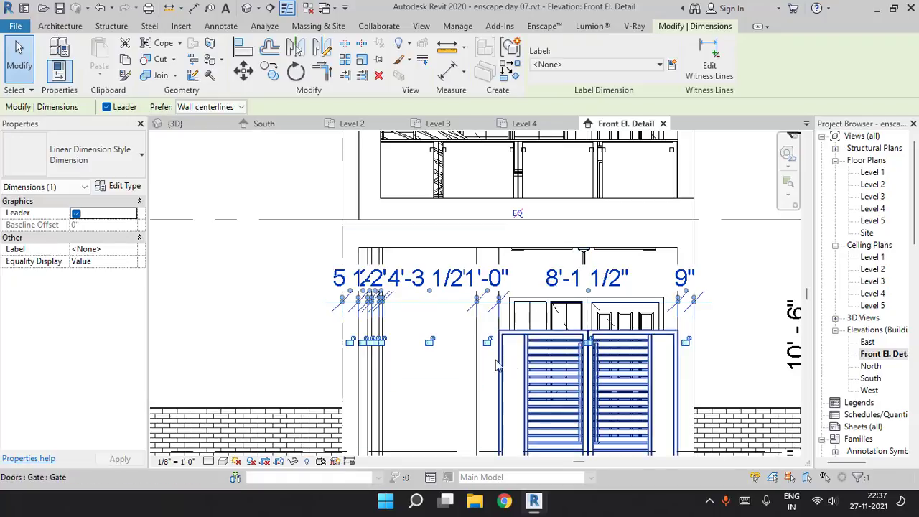
{"action": "scroll", "coordinate": [495, 366], "scroll_direction": "up", "scroll_amount": 3}
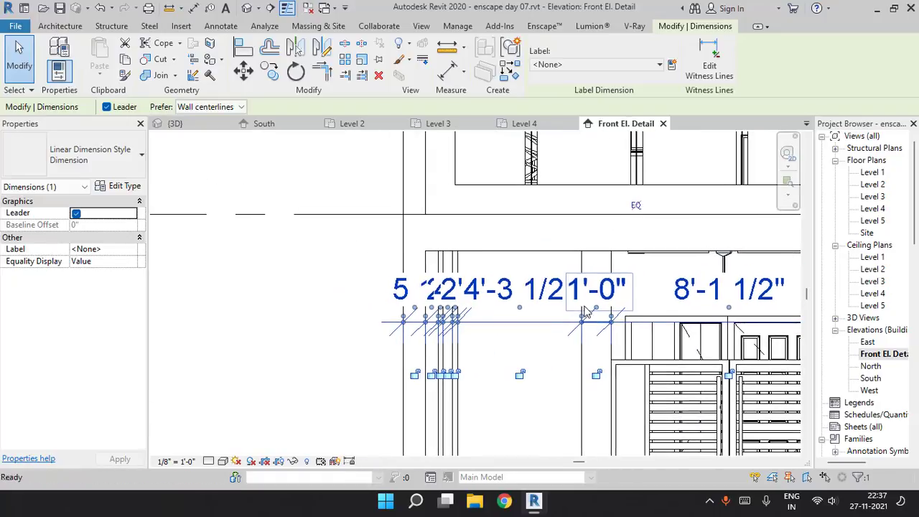
{"action": "scroll", "coordinate": [434, 332], "scroll_direction": "up", "scroll_amount": 2}
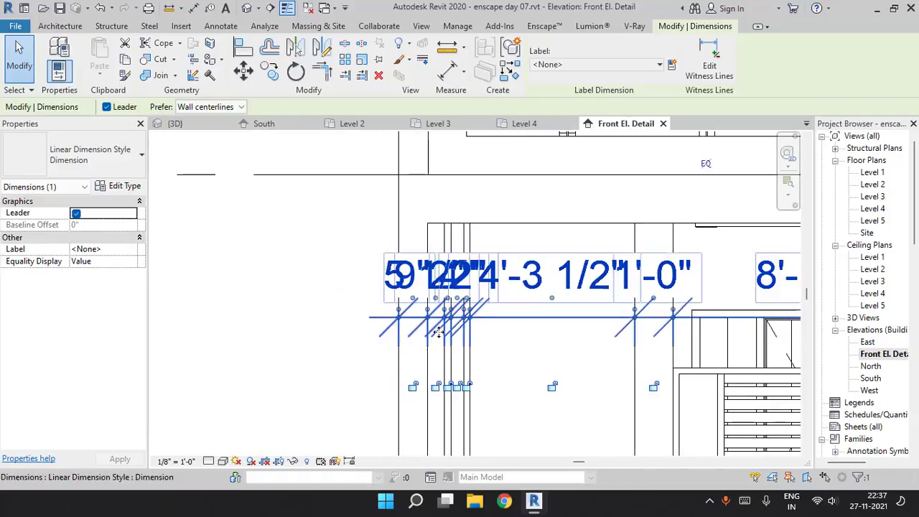
{"action": "middle_click_drag", "start_coordinate": [480, 323], "coordinate": [494, 349]}
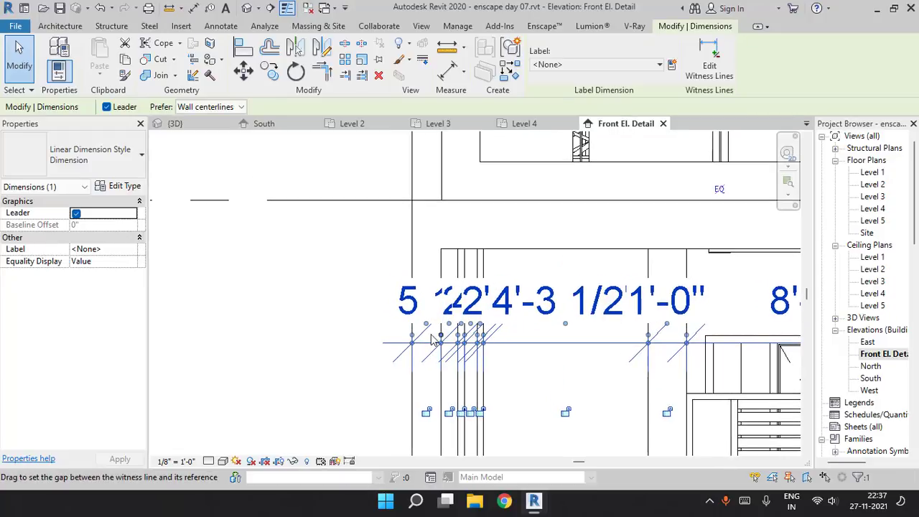
{"action": "scroll", "coordinate": [439, 336], "scroll_direction": "up", "scroll_amount": 3}
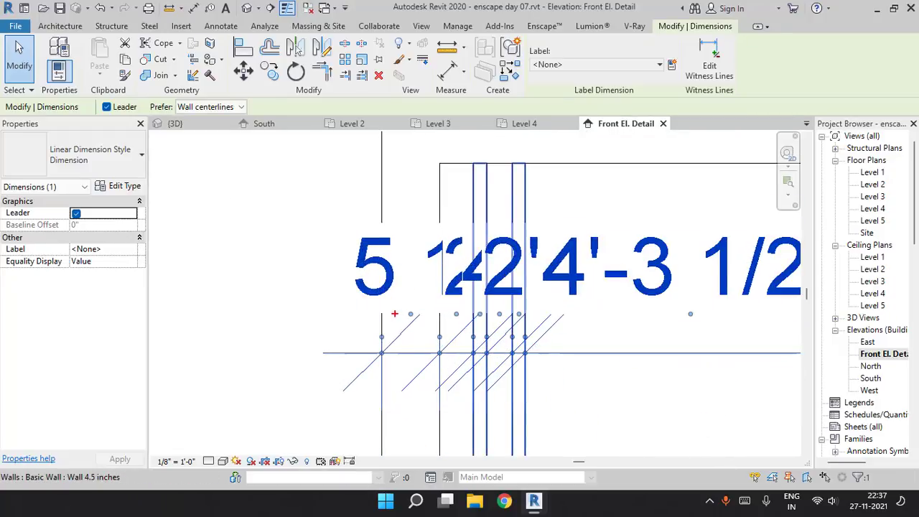
{"action": "mouse_move", "coordinate": [454, 318]}
{"action": "left_mouse_down"}
{"action": "mouse_move", "coordinate": [452, 308]}
{"action": "mouse_move", "coordinate": [478, 308]}
{"action": "left_mouse_up"}
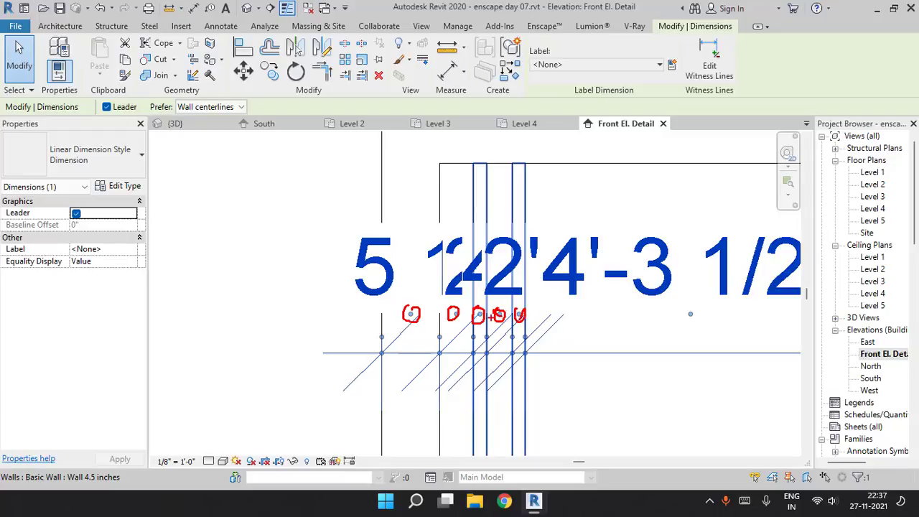
{"action": "scroll", "coordinate": [495, 316], "scroll_direction": "down", "scroll_amount": 4}
{"action": "middle_click_drag", "start_coordinate": [626, 325], "coordinate": [523, 324]}
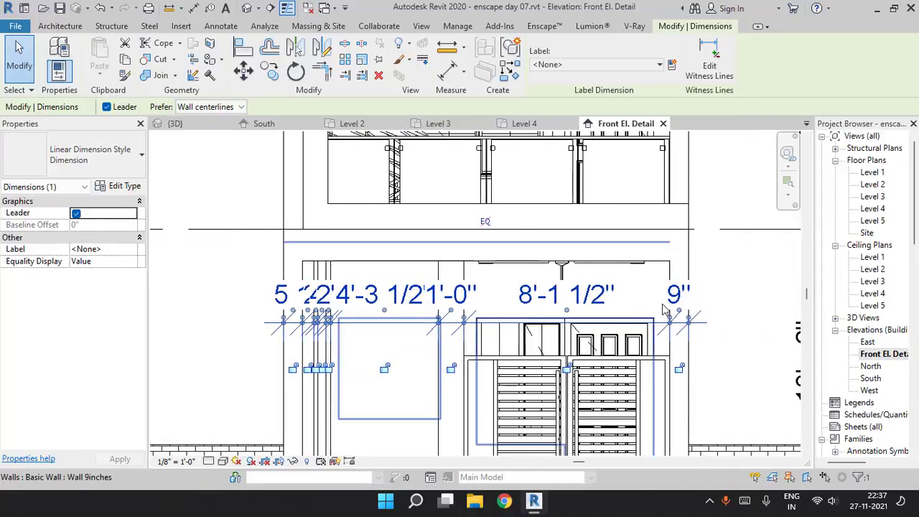
Open the ground-floor dimension string's type properties at the Text Size parameter
{"action": "left_click", "coordinate": [121, 187]}
{"action": "scroll", "coordinate": [575, 267], "scroll_direction": "down", "scroll_amount": 9}
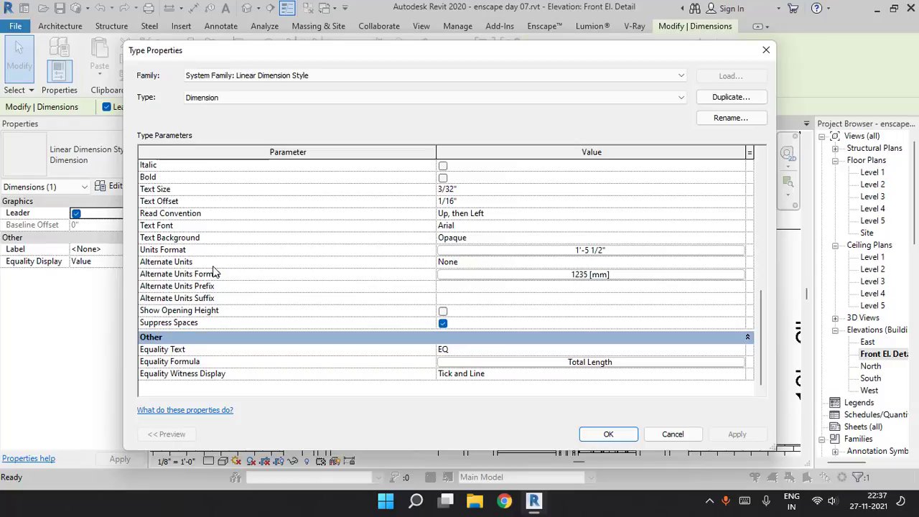
{"action": "scroll", "coordinate": [201, 235], "scroll_direction": "up", "scroll_amount": 1}
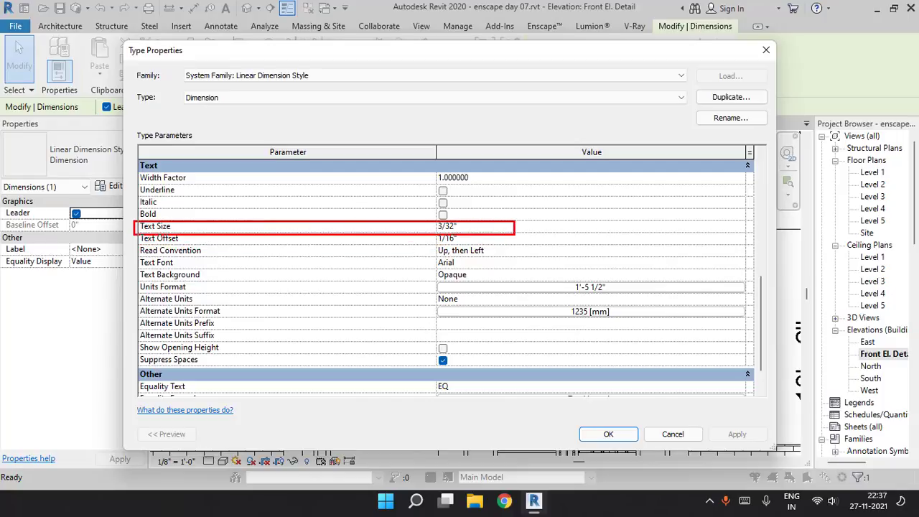
Switch to Calculator, divide 3 by 32 to convert the text size to a decimal, and close it
{"action": "left_click", "coordinate": [385, 500]}
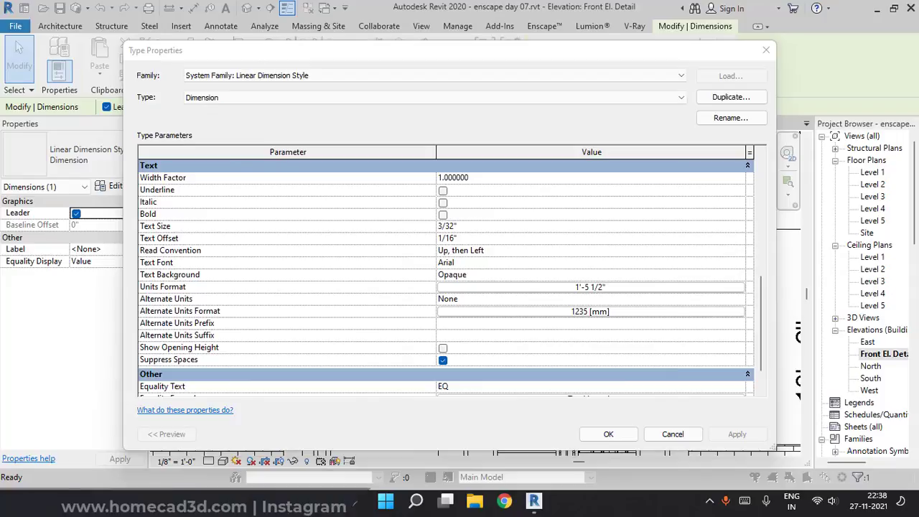
{"action": "left_click", "coordinate": [705, 373]}
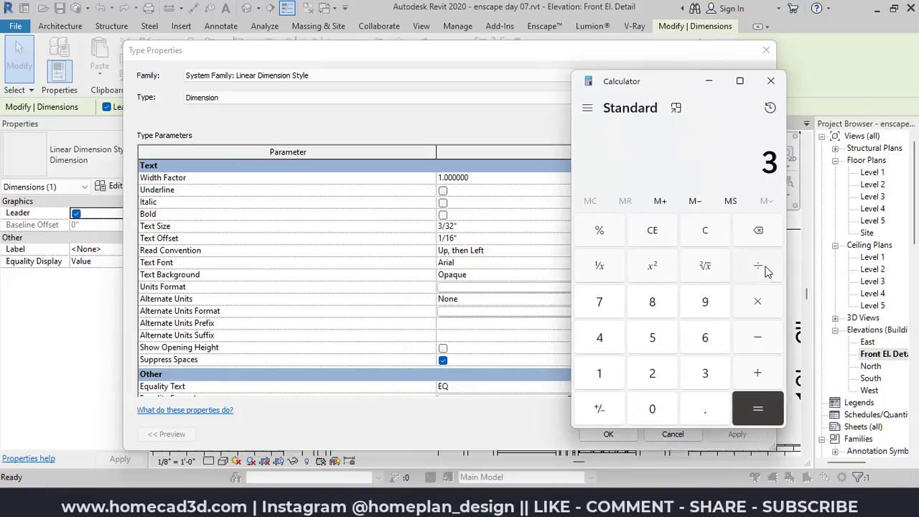
{"action": "left_click", "coordinate": [757, 265]}
{"action": "left_click", "coordinate": [705, 373]}
{"action": "left_click", "coordinate": [652, 373]}
{"action": "left_click", "coordinate": [740, 406]}
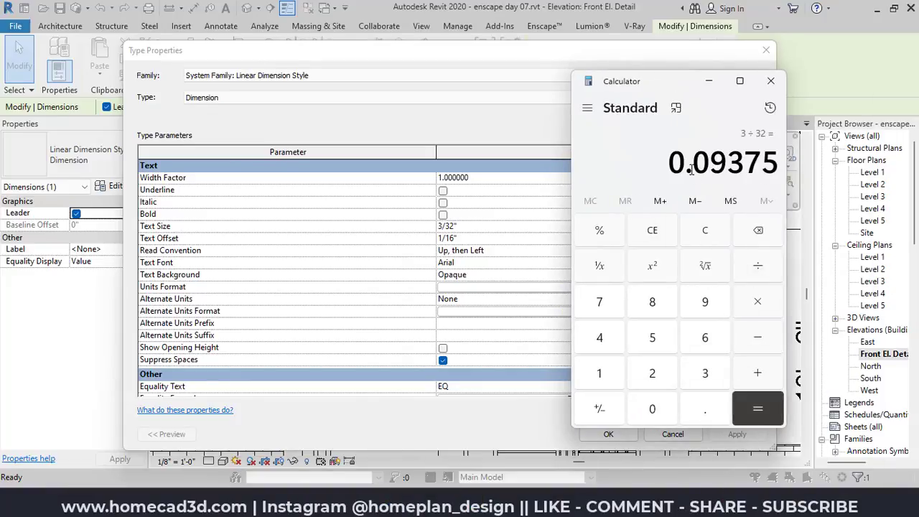
{"action": "left_click_drag", "start_coordinate": [668, 162], "coordinate": [775, 165]}
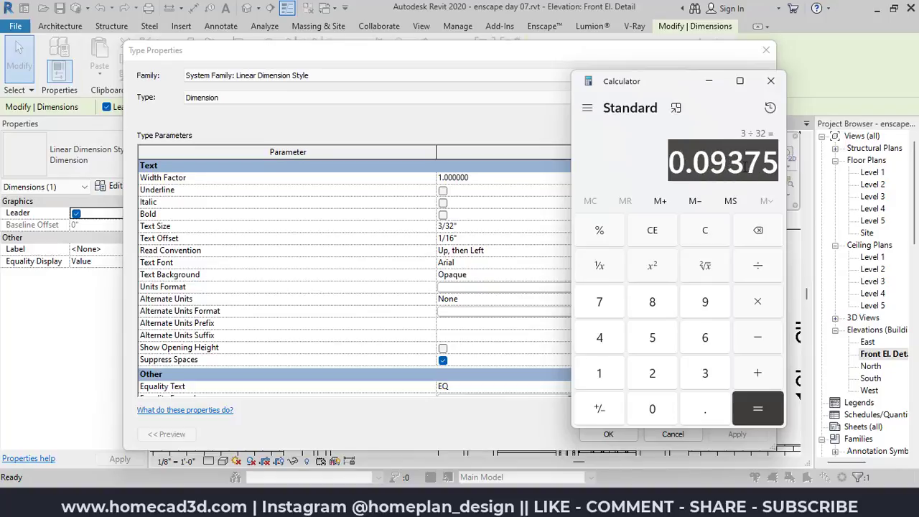
{"action": "left_click", "coordinate": [703, 177]}
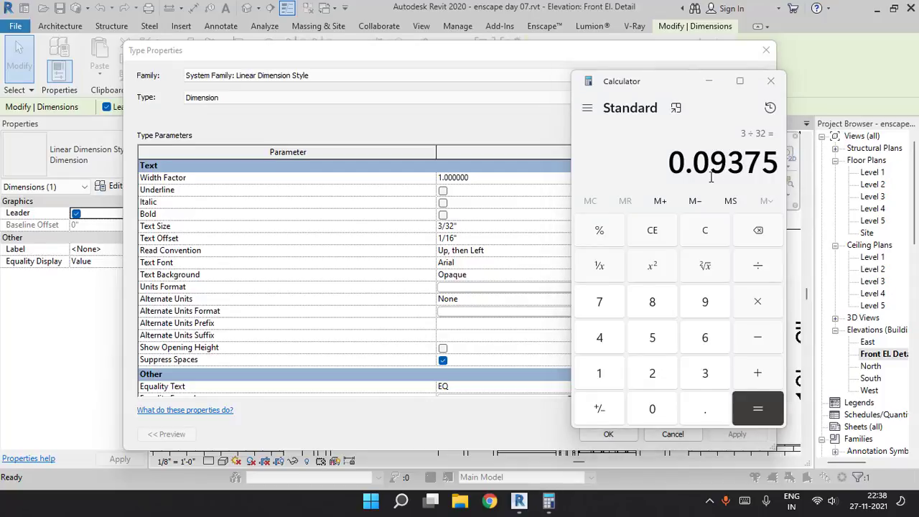
{"action": "left_click", "coordinate": [771, 80]}
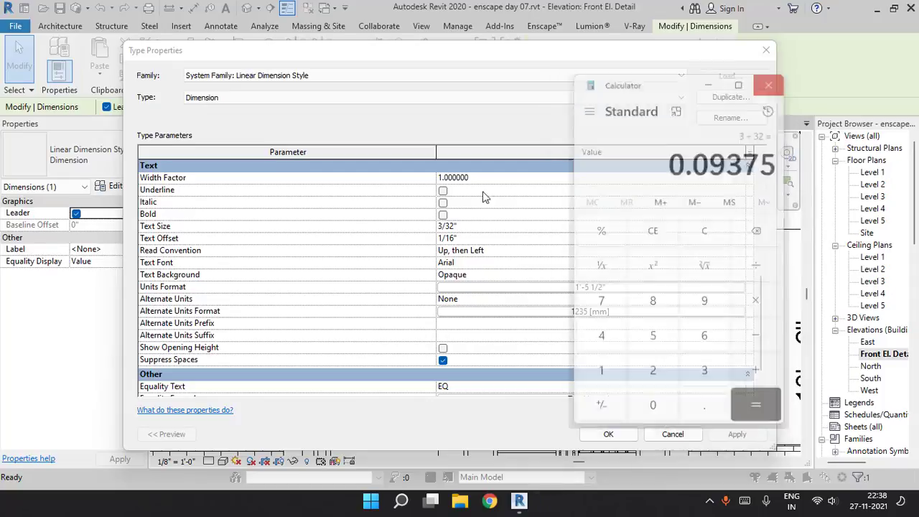
Set the Dimension type's text size to 0.06" and apply it to the ground-floor dimension string
{"action": "left_click", "coordinate": [478, 226]}
{"action": "type", "text": "0.0"}
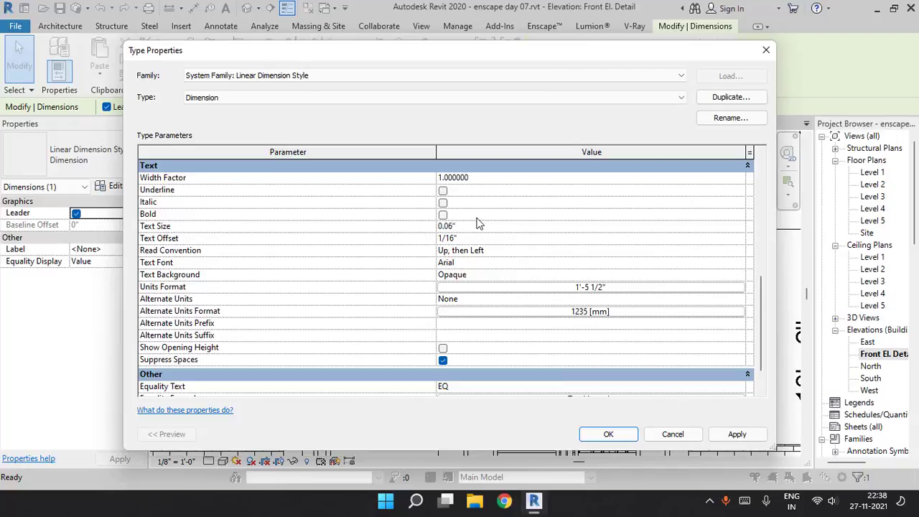
{"action": "type", "text": "6\""}
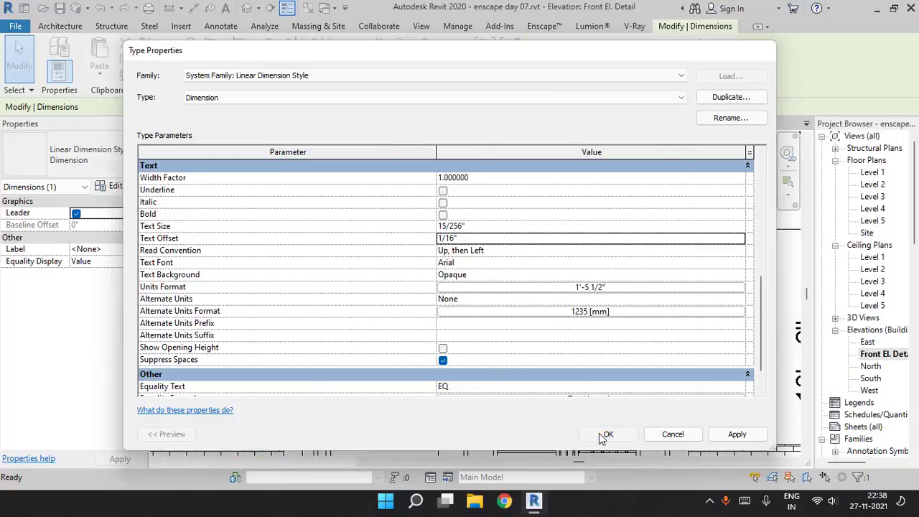
{"action": "left_click", "coordinate": [607, 433]}
{"action": "key", "text": "Escape"}
{"action": "scroll", "coordinate": [673, 294], "scroll_direction": "up", "scroll_amount": 3}
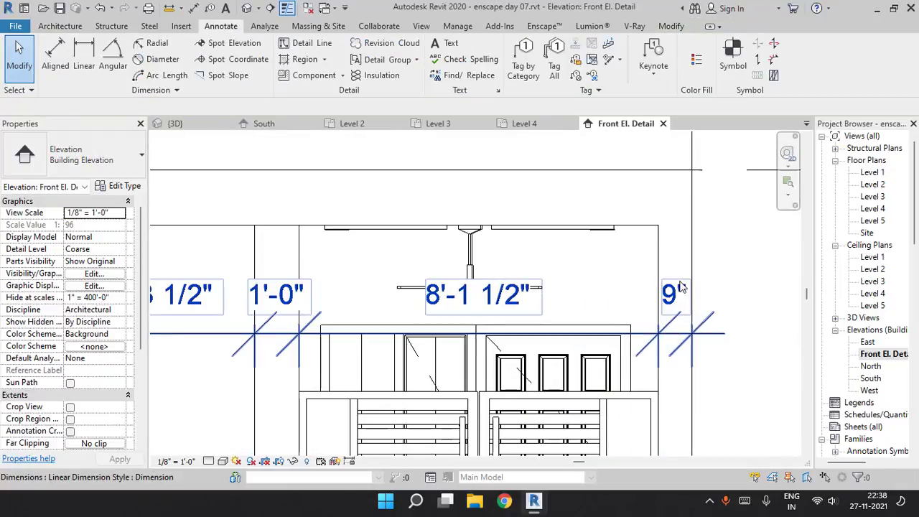
{"action": "scroll", "coordinate": [673, 294], "scroll_direction": "down", "scroll_amount": 6}
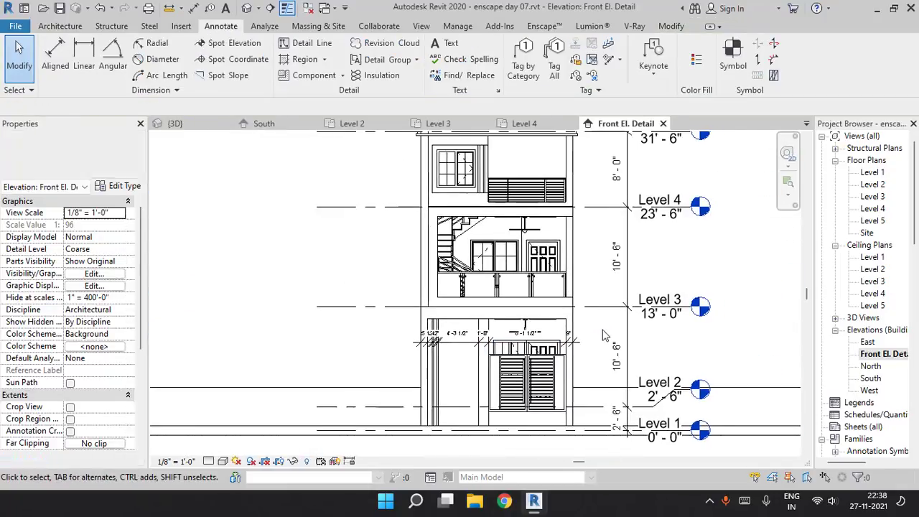
{"action": "middle_click_drag", "start_coordinate": [746, 284], "coordinate": [607, 327]}
{"action": "scroll", "coordinate": [611, 341], "scroll_direction": "up", "scroll_amount": 2}
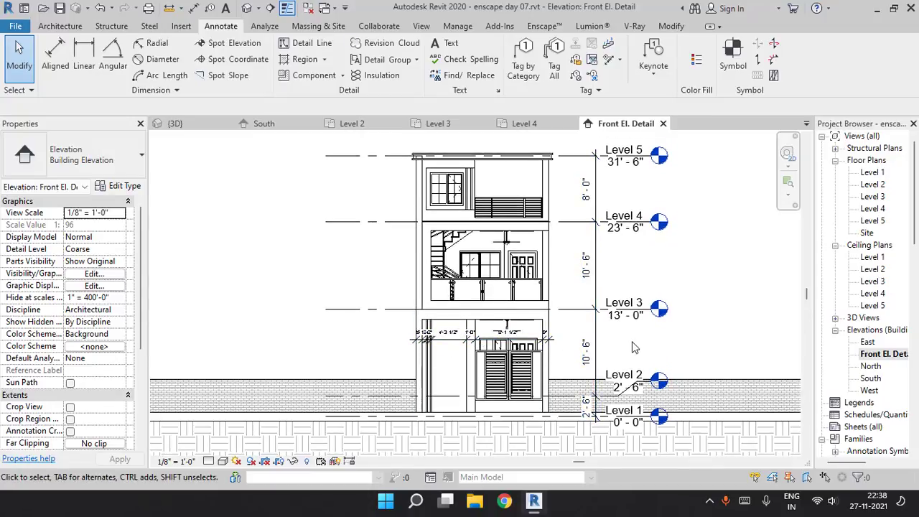
Set the text size of the ground-floor dimension string's type to 0.075" and apply it
{"action": "scroll", "coordinate": [485, 347], "scroll_direction": "up", "scroll_amount": 5}
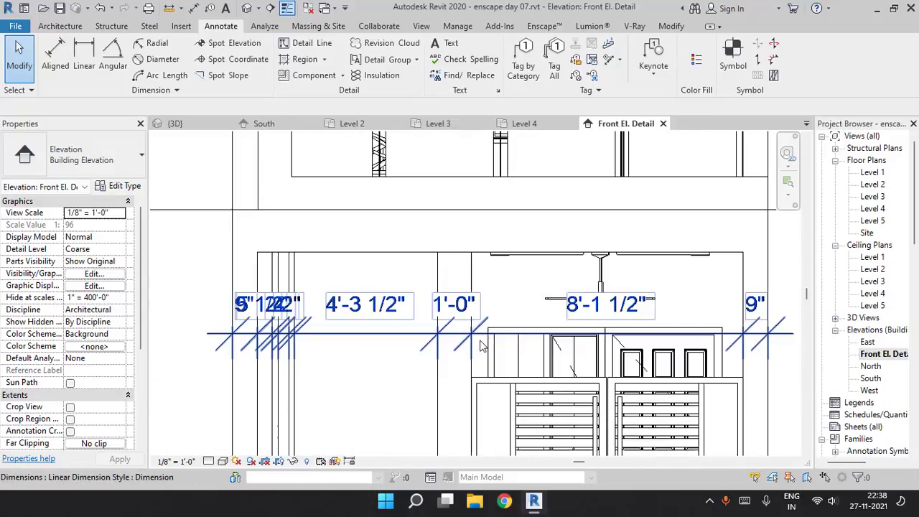
{"action": "left_click", "coordinate": [481, 346]}
{"action": "left_click", "coordinate": [123, 186]}
{"action": "scroll", "coordinate": [492, 287], "scroll_direction": "down", "scroll_amount": 5}
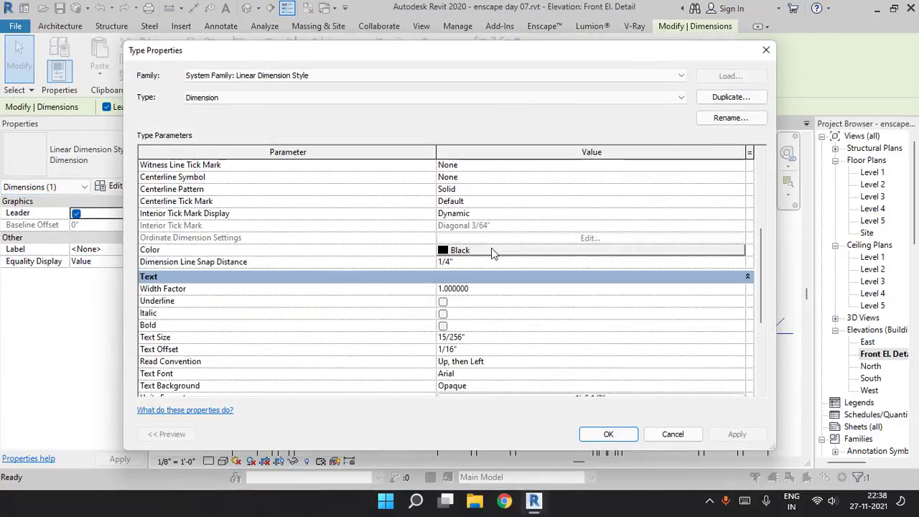
{"action": "scroll", "coordinate": [531, 258], "scroll_direction": "down", "scroll_amount": 4}
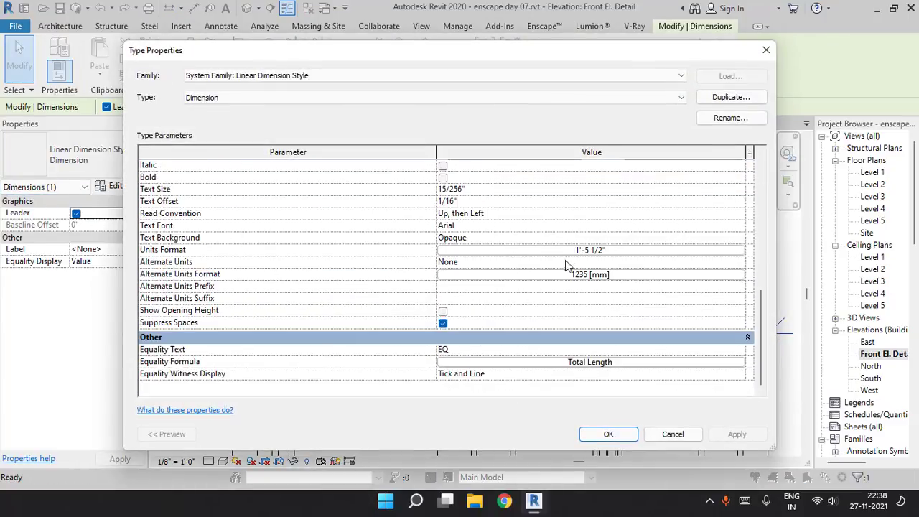
{"action": "left_click", "coordinate": [480, 189]}
{"action": "type", "text": "0.075"}
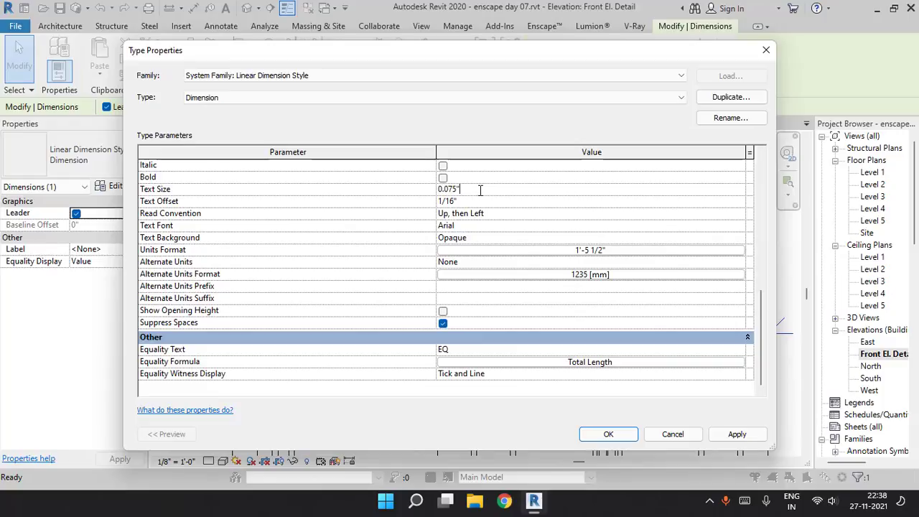
{"action": "left_click", "coordinate": [608, 433]}
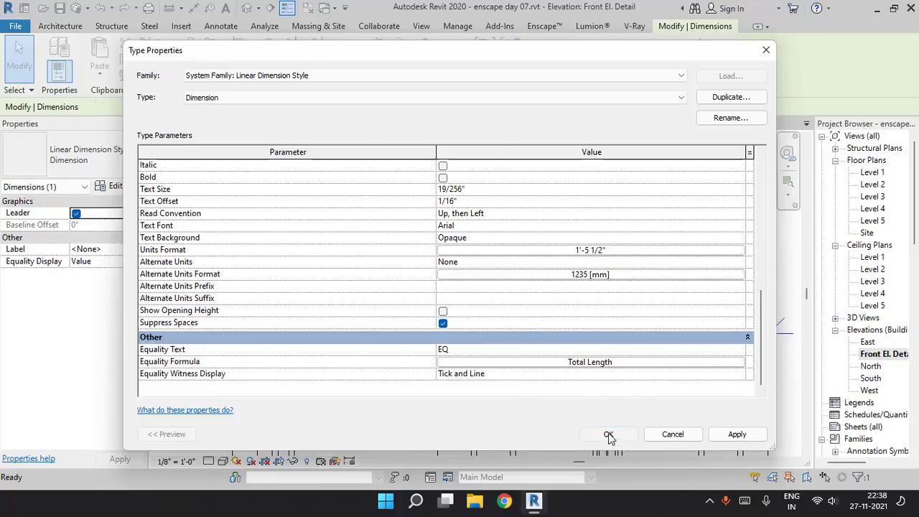
{"action": "left_click", "coordinate": [723, 317]}
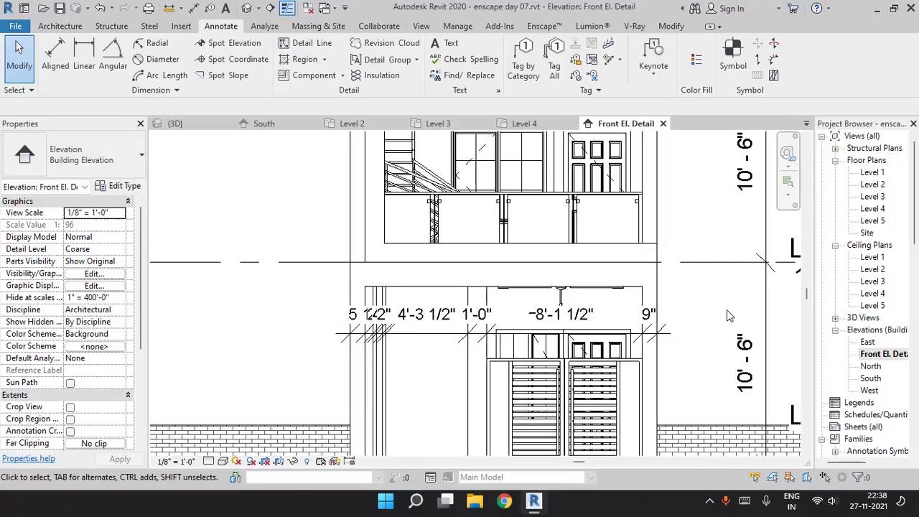
Set the ground-floor dimension string's type to a text width factor of 0.8 and make its text bold
{"action": "scroll", "coordinate": [726, 309], "scroll_direction": "up", "scroll_amount": 2}
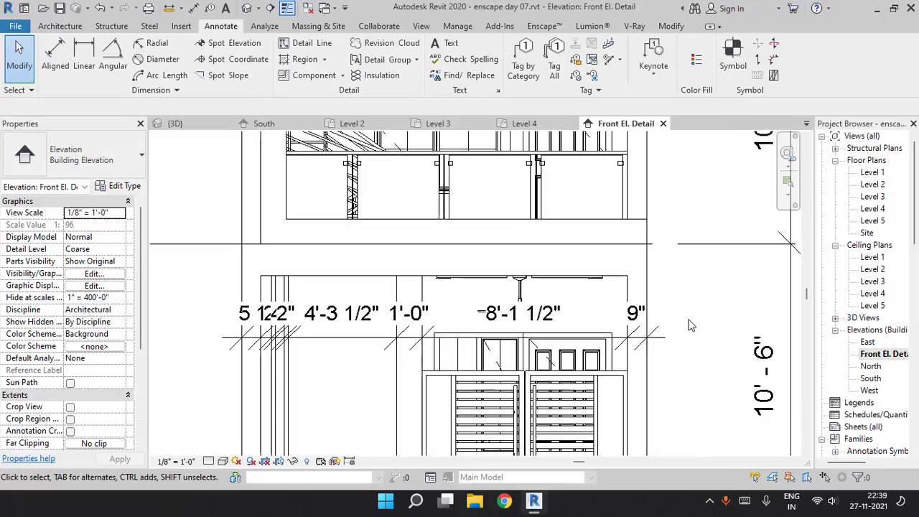
{"action": "left_click", "coordinate": [372, 347]}
{"action": "left_click", "coordinate": [119, 186]}
{"action": "scroll", "coordinate": [510, 302], "scroll_direction": "down", "scroll_amount": 5}
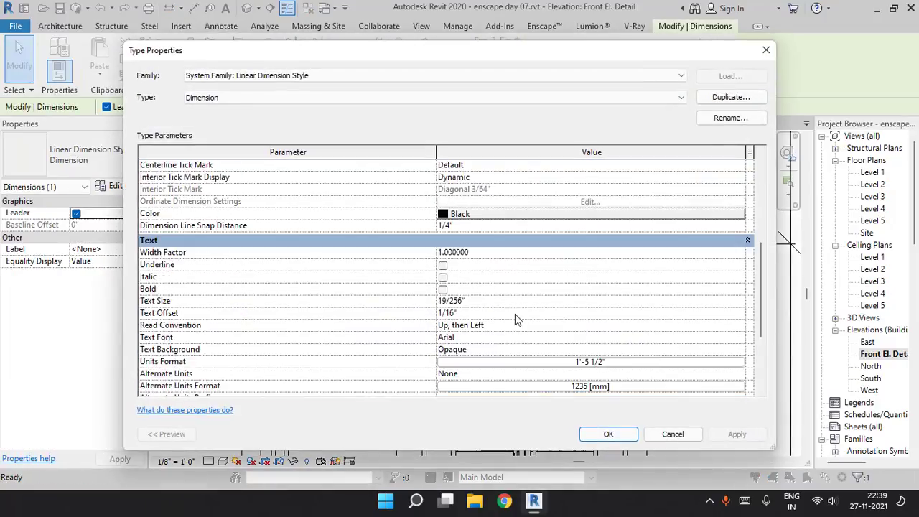
{"action": "scroll", "coordinate": [514, 314], "scroll_direction": "down", "scroll_amount": 3}
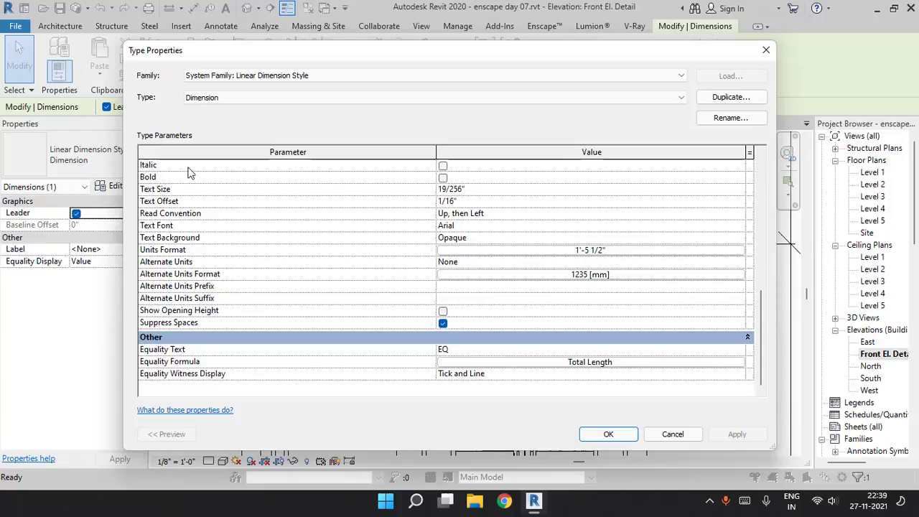
{"action": "scroll", "coordinate": [379, 316], "scroll_direction": "up", "scroll_amount": 3}
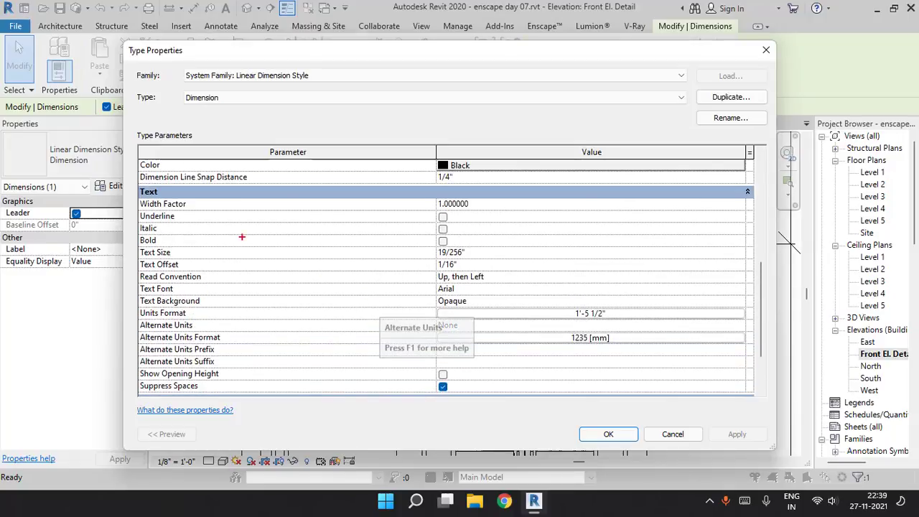
{"action": "left_click_drag", "start_coordinate": [132, 196], "coordinate": [530, 212], "text": "ctrl"}
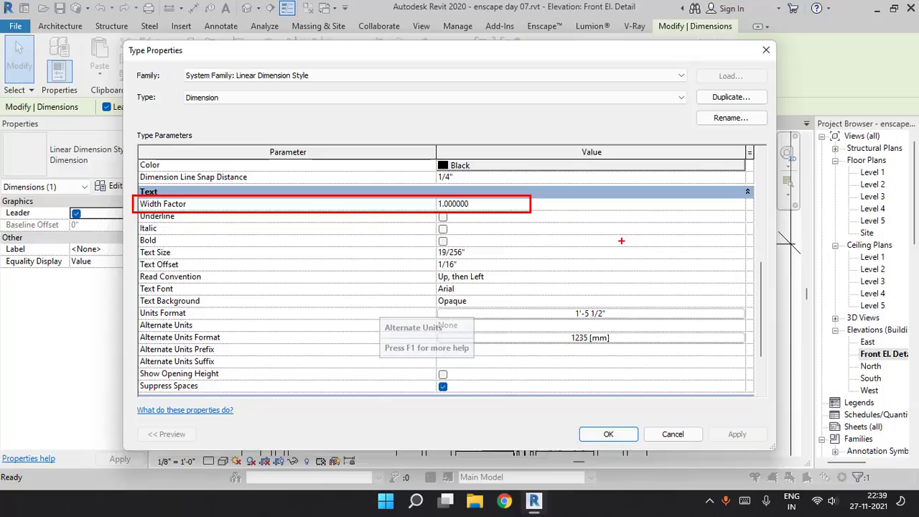
{"action": "key", "text": "Escape"}
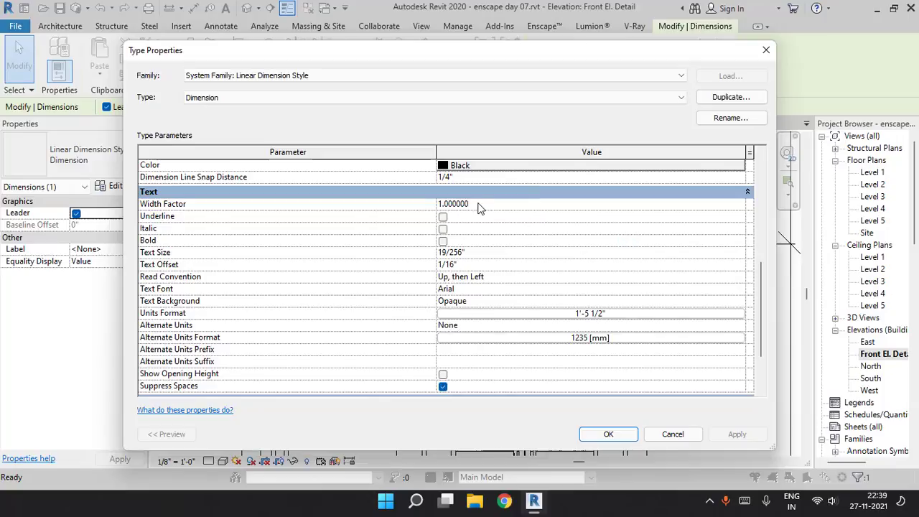
{"action": "left_click", "coordinate": [480, 207]}
{"action": "left_click", "coordinate": [443, 242]}
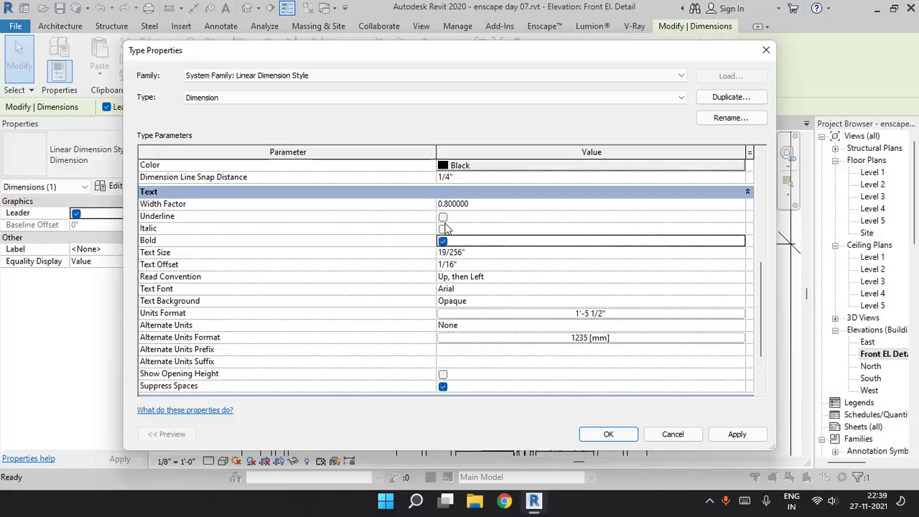
Change the Dimension type's color to red and apply the type changes to the ground-floor dimension string
{"action": "scroll", "coordinate": [445, 234], "scroll_direction": "up", "scroll_amount": 7}
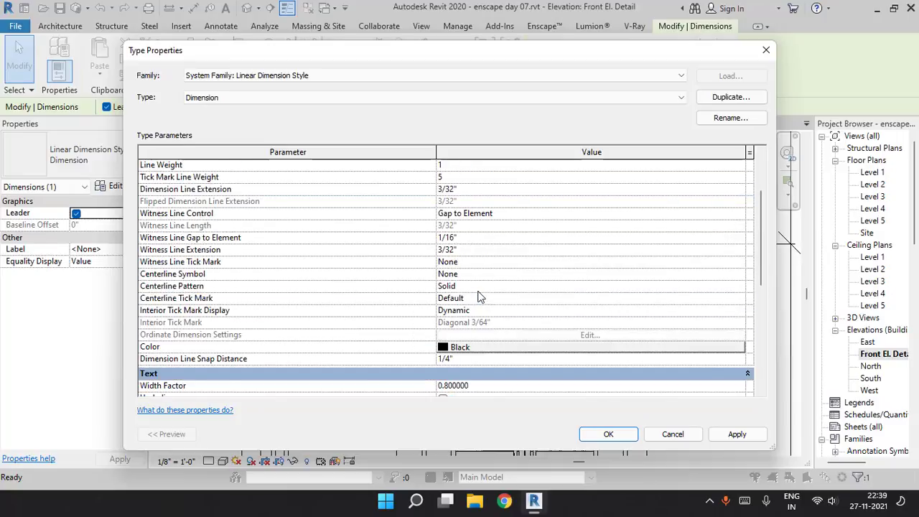
{"action": "scroll", "coordinate": [454, 298], "scroll_direction": "down", "scroll_amount": 4}
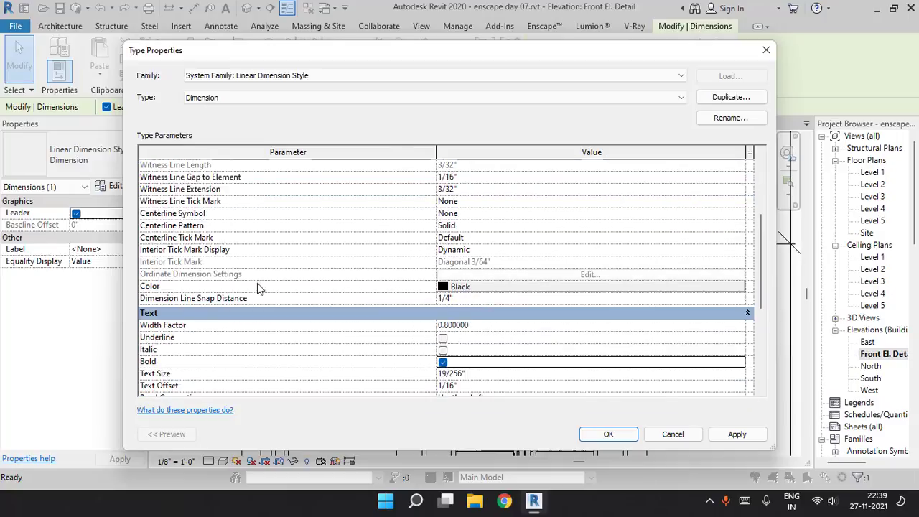
{"action": "mouse_move", "coordinate": [171, 281]}
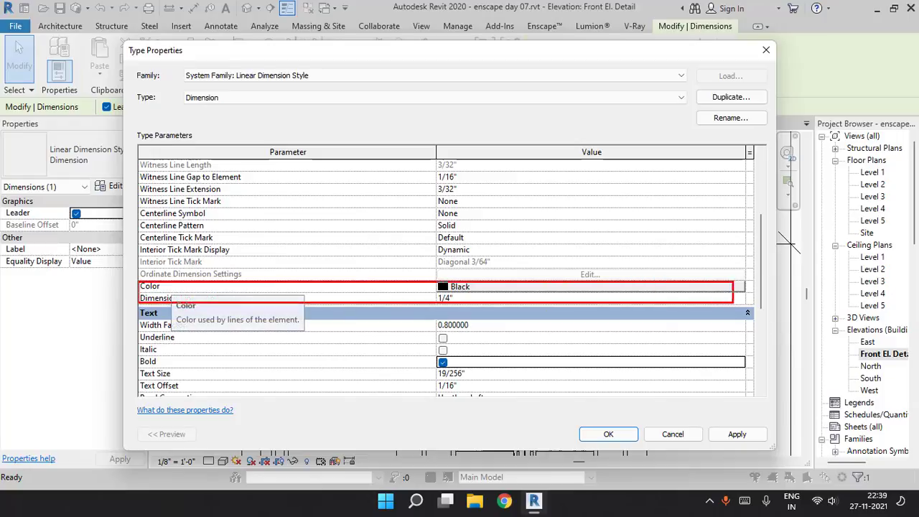
{"action": "left_click", "coordinate": [503, 287]}
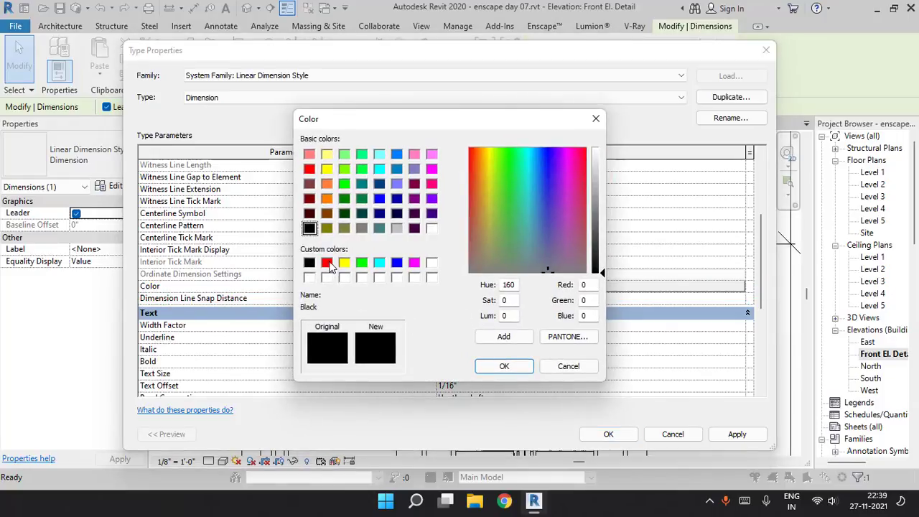
{"action": "left_click", "coordinate": [326, 262]}
{"action": "left_click", "coordinate": [504, 367]}
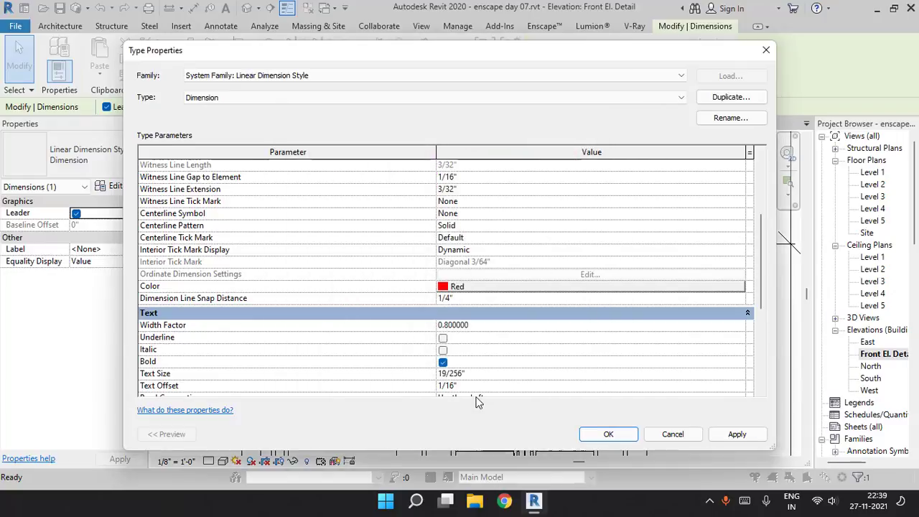
{"action": "left_click", "coordinate": [606, 434]}
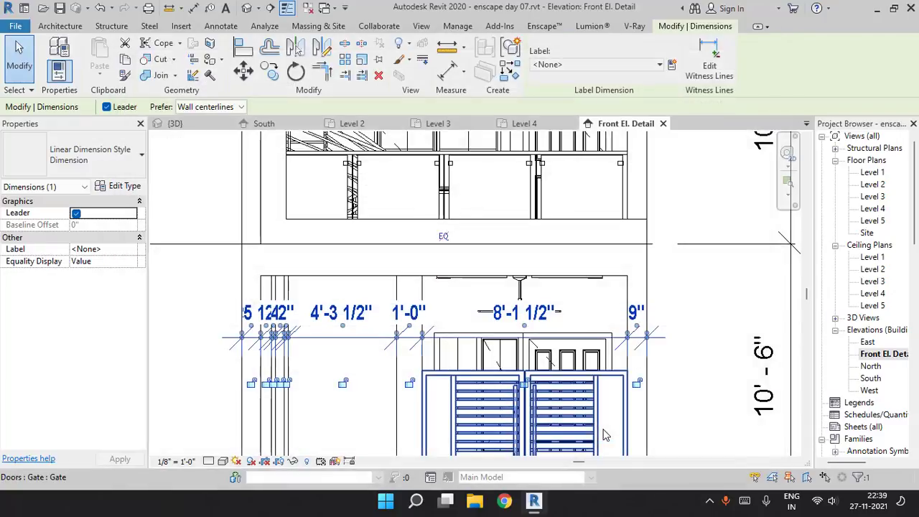
{"action": "key", "text": "Escape"}
{"action": "middle_click_drag", "start_coordinate": [684, 323], "coordinate": [698, 283]}
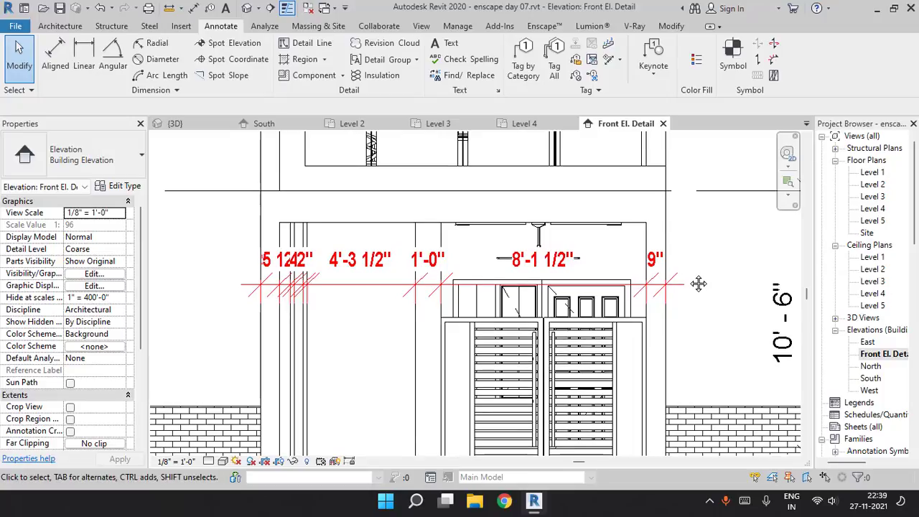
Examine the tick mark options and the dimension line and witness line extension settings in the ground-floor dimension string's type properties
{"action": "scroll", "coordinate": [271, 298], "scroll_direction": "up", "scroll_amount": 2}
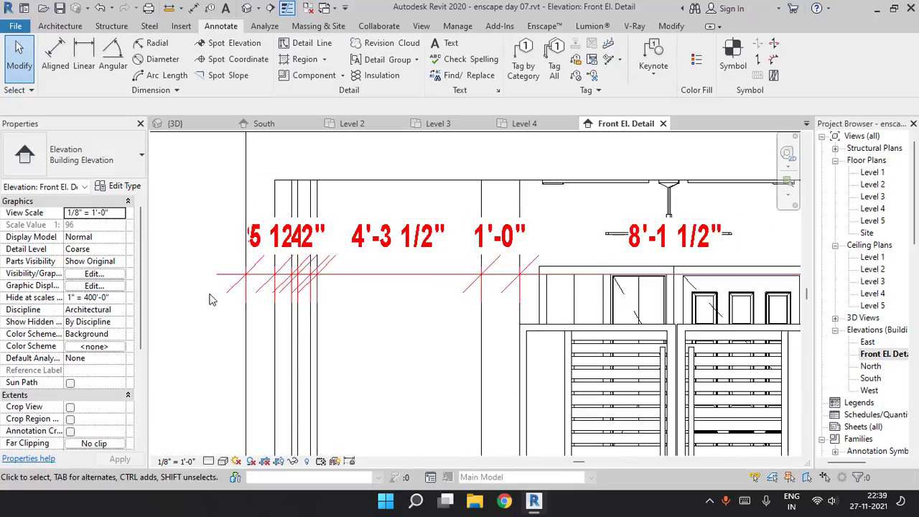
{"action": "left_click", "coordinate": [420, 273]}
{"action": "left_click", "coordinate": [119, 186]}
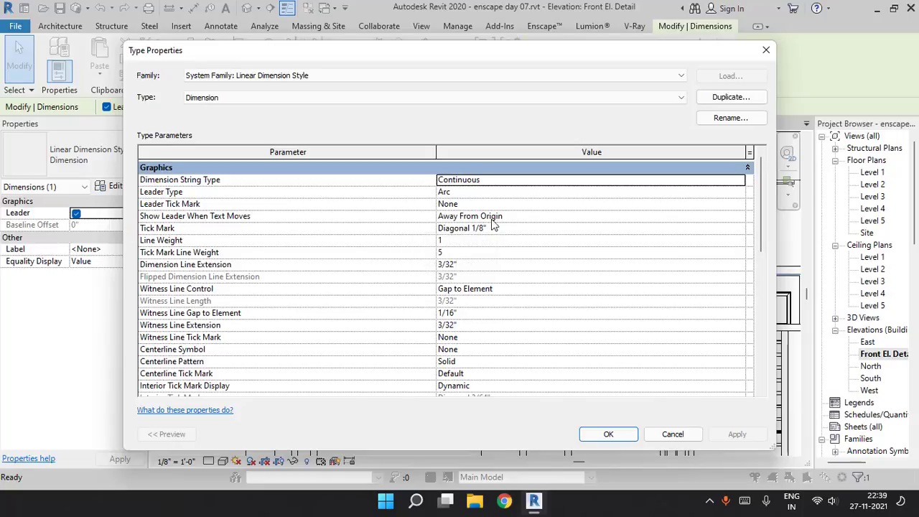
{"action": "left_click", "coordinate": [619, 227]}
{"action": "left_click", "coordinate": [740, 228]}
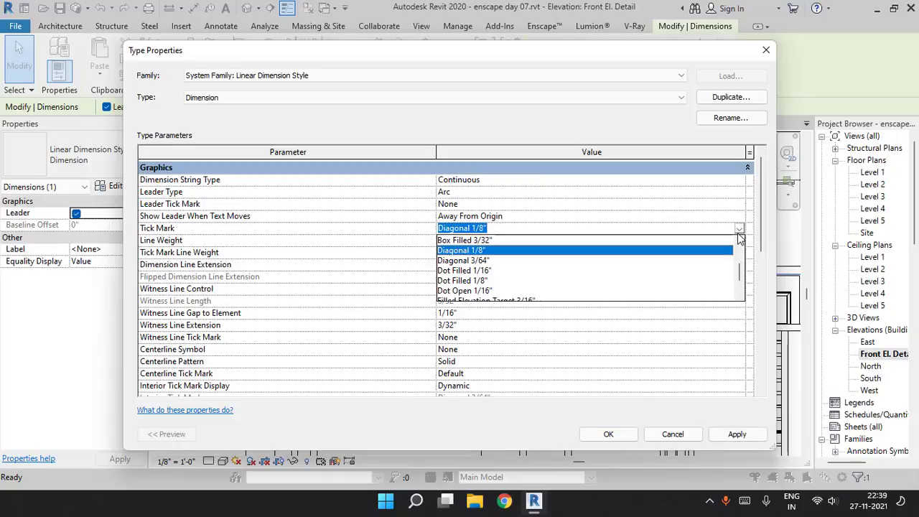
{"action": "left_click", "coordinate": [740, 230]}
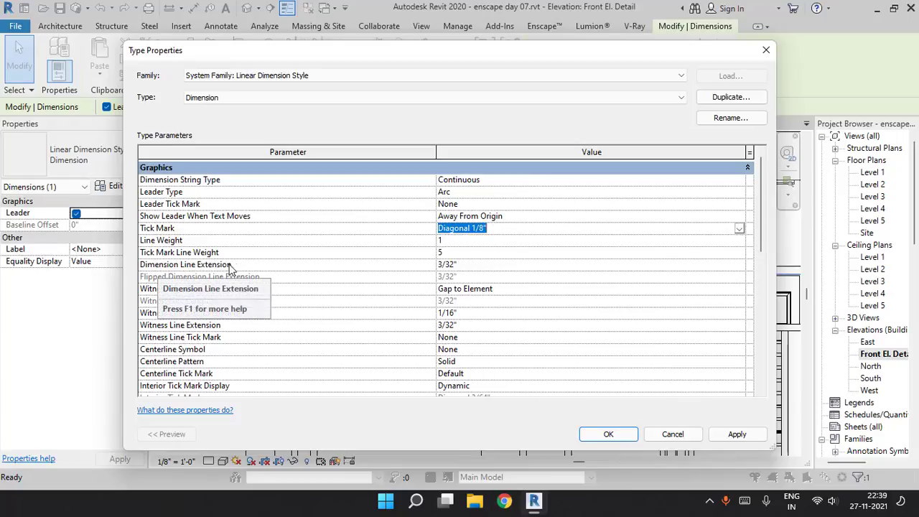
{"action": "left_click", "coordinate": [468, 266]}
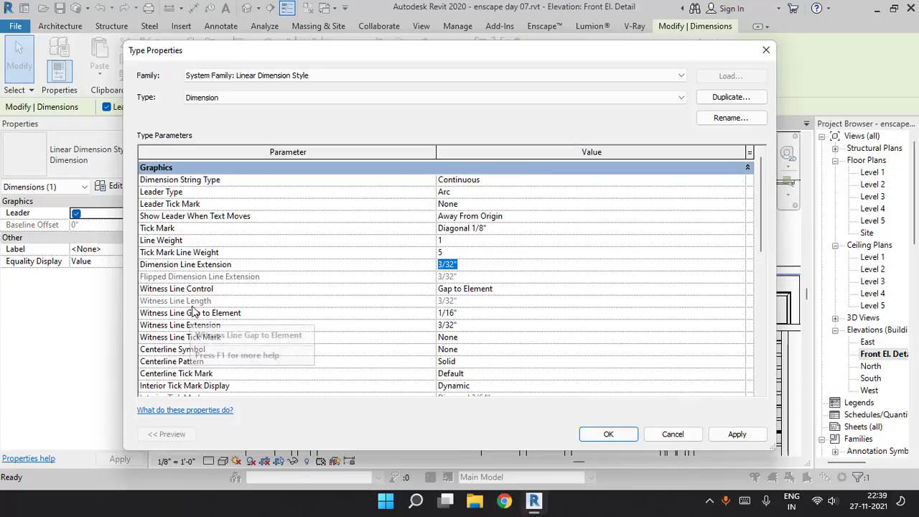
{"action": "scroll", "coordinate": [200, 305], "scroll_direction": "down", "scroll_amount": 1}
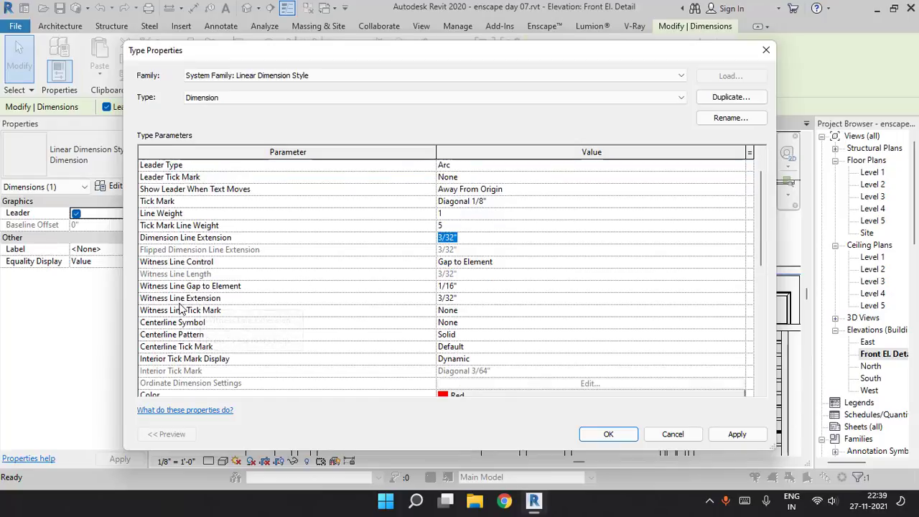
{"action": "scroll", "coordinate": [219, 316], "scroll_direction": "down", "scroll_amount": 3}
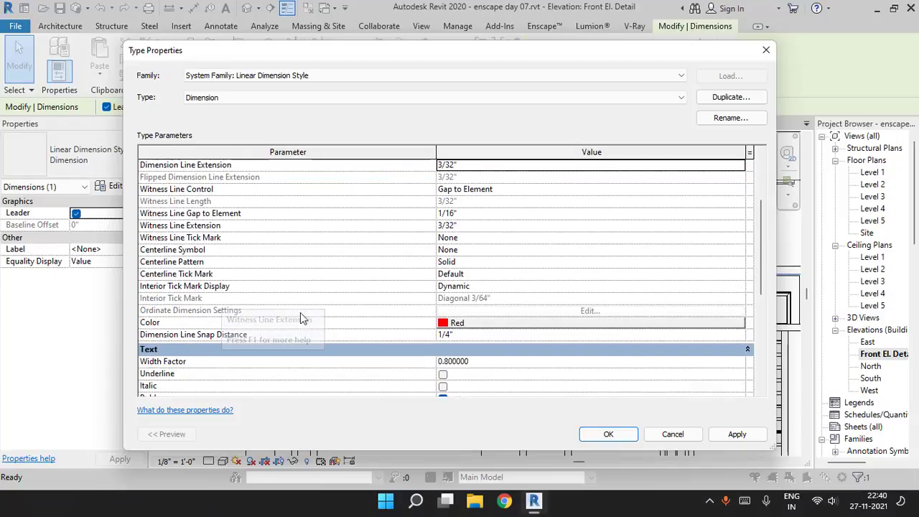
{"action": "left_click", "coordinate": [465, 225]}
{"action": "scroll", "coordinate": [450, 275], "scroll_direction": "up", "scroll_amount": 3}
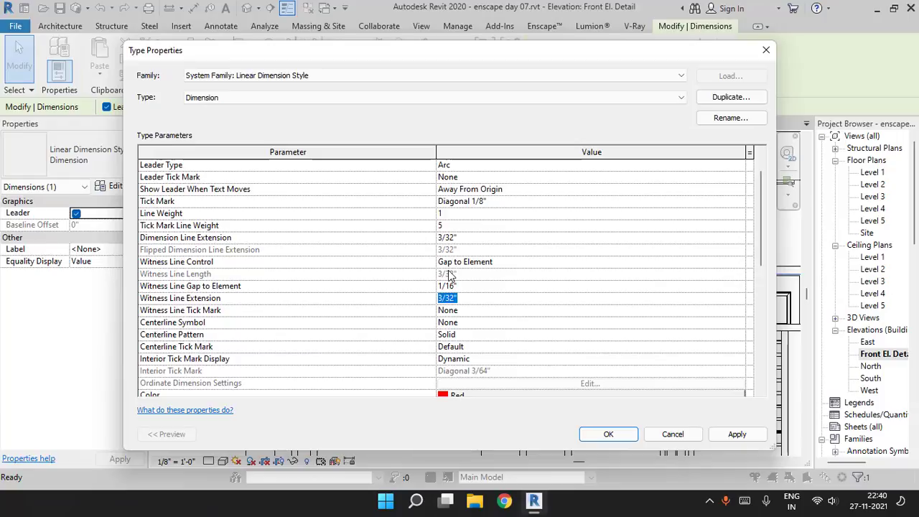
{"action": "scroll", "coordinate": [450, 276], "scroll_direction": "up", "scroll_amount": 1}
{"action": "scroll", "coordinate": [451, 274], "scroll_direction": "down", "scroll_amount": 2}
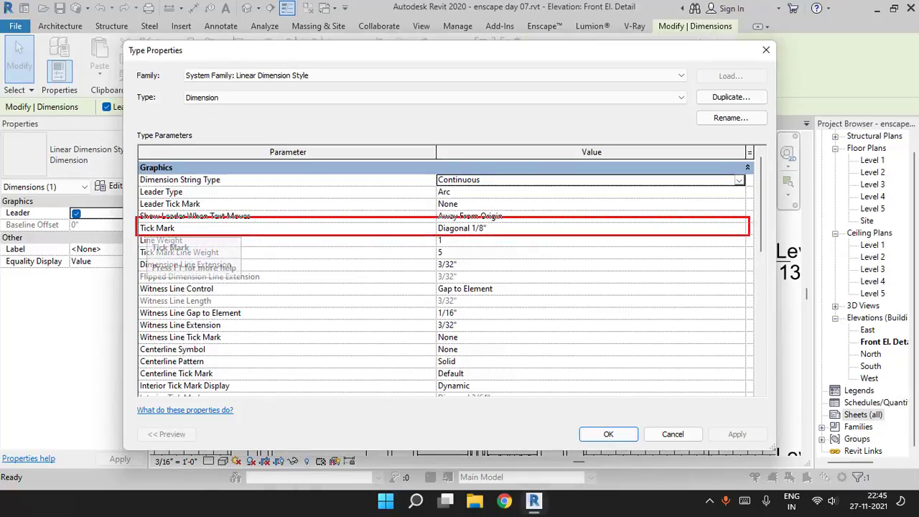
Set the Dimension type's tick mark to Diagonal 3/64" and apply it to the ground-floor dimension string
{"action": "left_click", "coordinate": [495, 229]}
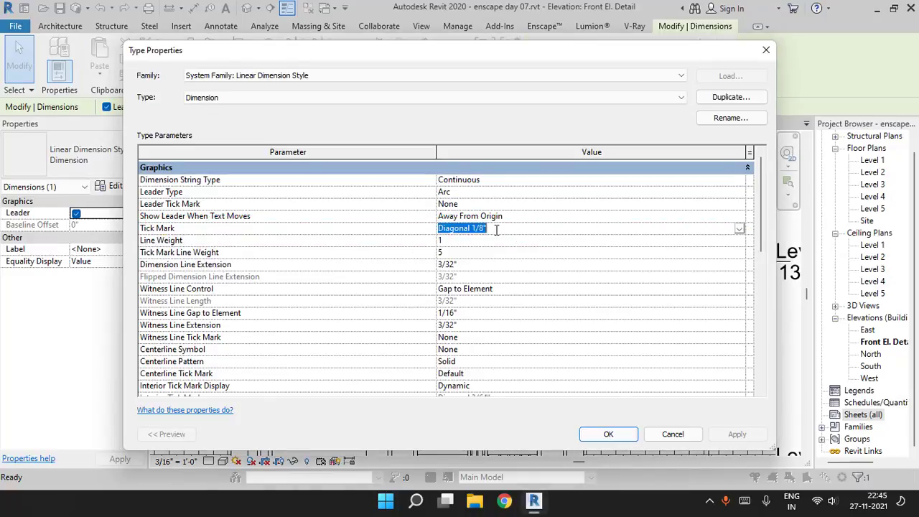
{"action": "left_click", "coordinate": [740, 228]}
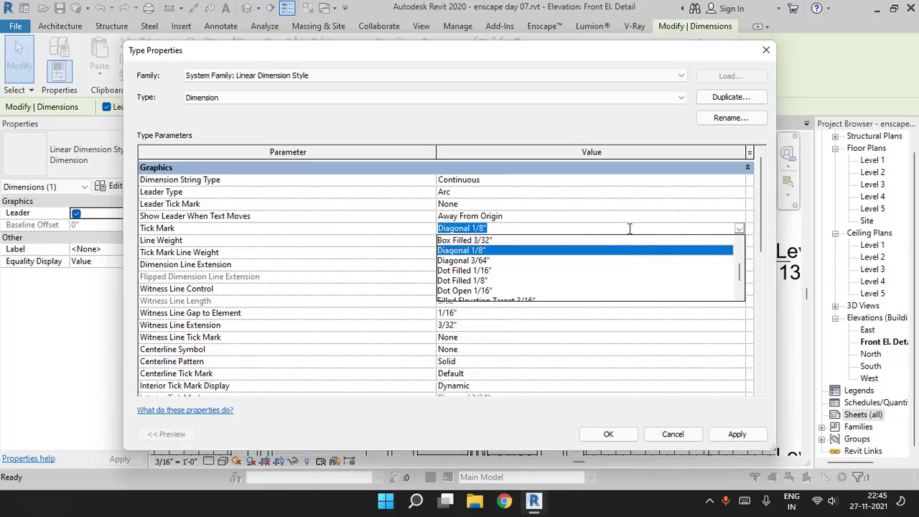
{"action": "left_click", "coordinate": [498, 261]}
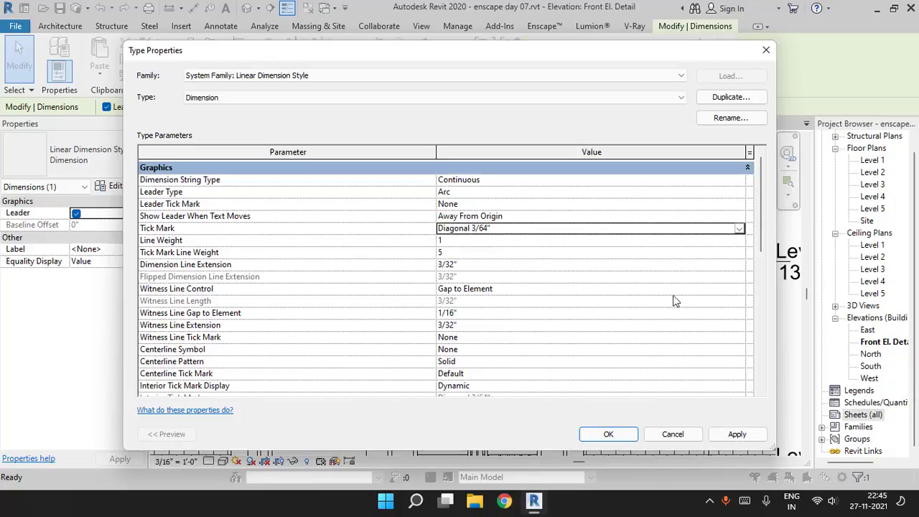
{"action": "left_click", "coordinate": [612, 435]}
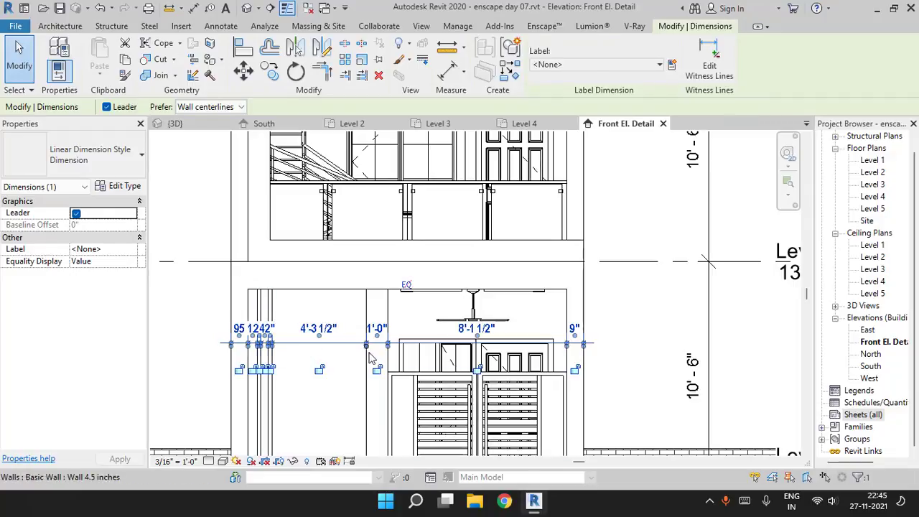
{"action": "key", "text": "Escape"}
{"action": "scroll", "coordinate": [358, 354], "scroll_direction": "up", "scroll_amount": 3}
{"action": "scroll", "coordinate": [359, 354], "scroll_direction": "up", "scroll_amount": 2}
{"action": "middle_click_drag", "start_coordinate": [358, 353], "coordinate": [586, 346]}
{"action": "middle_click_drag", "start_coordinate": [182, 295], "coordinate": [305, 295]}
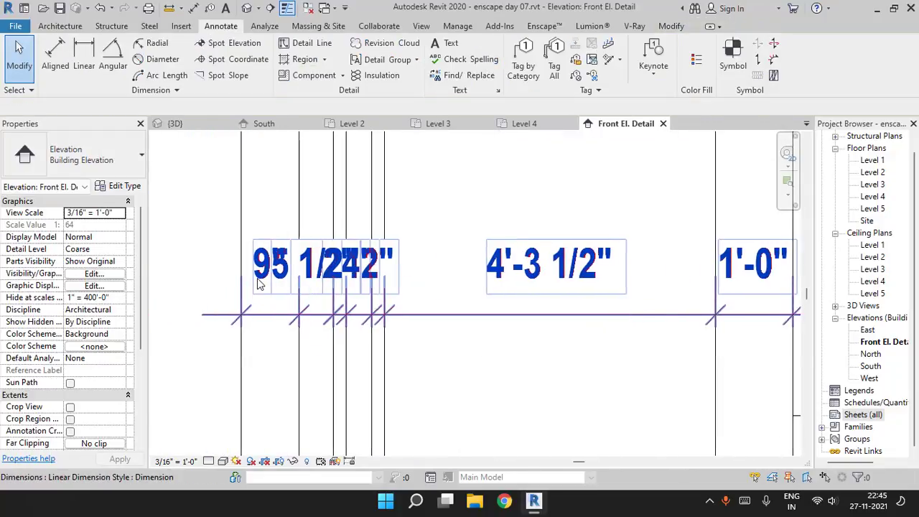
{"action": "scroll", "coordinate": [258, 285], "scroll_direction": "down", "scroll_amount": 2}
{"action": "middle_click_drag", "start_coordinate": [369, 319], "coordinate": [471, 341]}
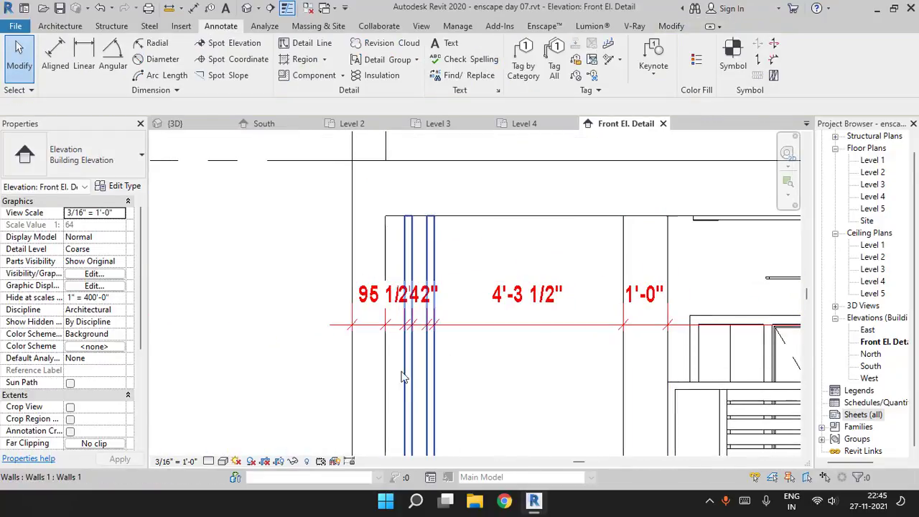
Move the overlapping 9" and 5 1/2" texts of the ground-floor dimension string clear, one above and one below the dimension line
{"action": "scroll", "coordinate": [399, 373], "scroll_direction": "up", "scroll_amount": 2}
{"action": "left_click", "coordinate": [350, 280]}
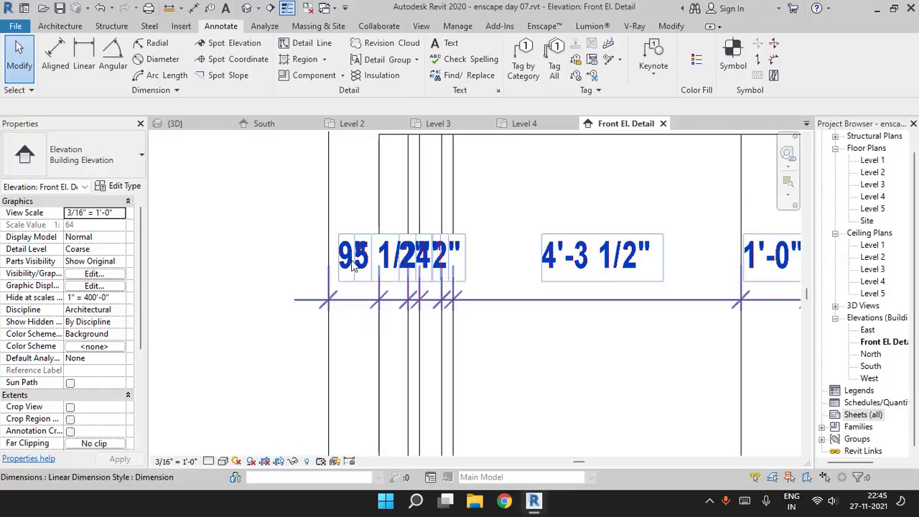
{"action": "left_click", "coordinate": [355, 287]}
{"action": "scroll", "coordinate": [379, 315], "scroll_direction": "up", "scroll_amount": 3}
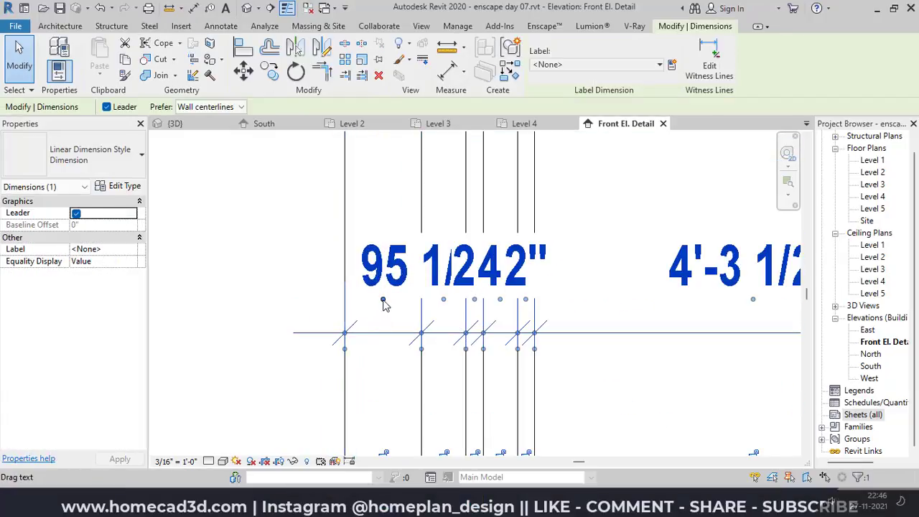
{"action": "left_click_drag", "start_coordinate": [383, 300], "coordinate": [254, 240]}
{"action": "middle_click_drag", "start_coordinate": [422, 343], "coordinate": [379, 288]}
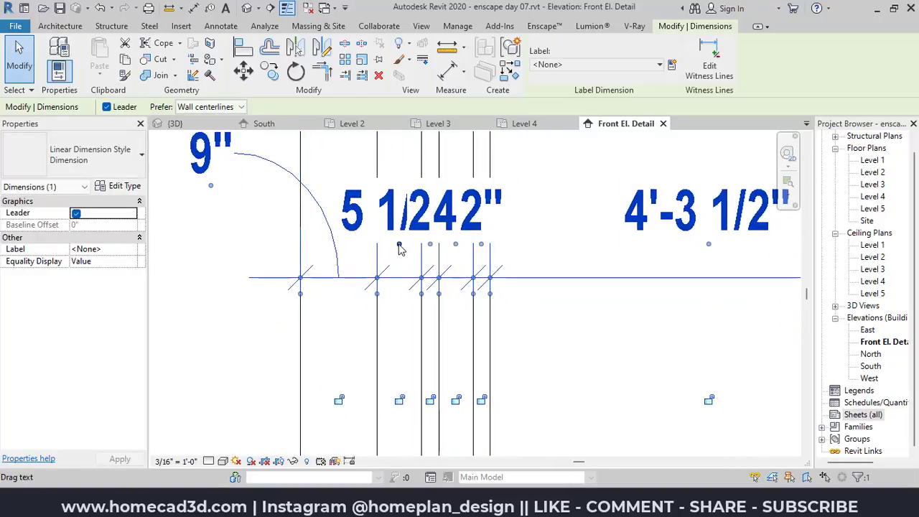
{"action": "left_click_drag", "start_coordinate": [378, 288], "coordinate": [307, 403]}
{"action": "middle_click_drag", "start_coordinate": [410, 361], "coordinate": [358, 325]}
{"action": "middle_click_drag", "start_coordinate": [390, 213], "coordinate": [374, 294]}
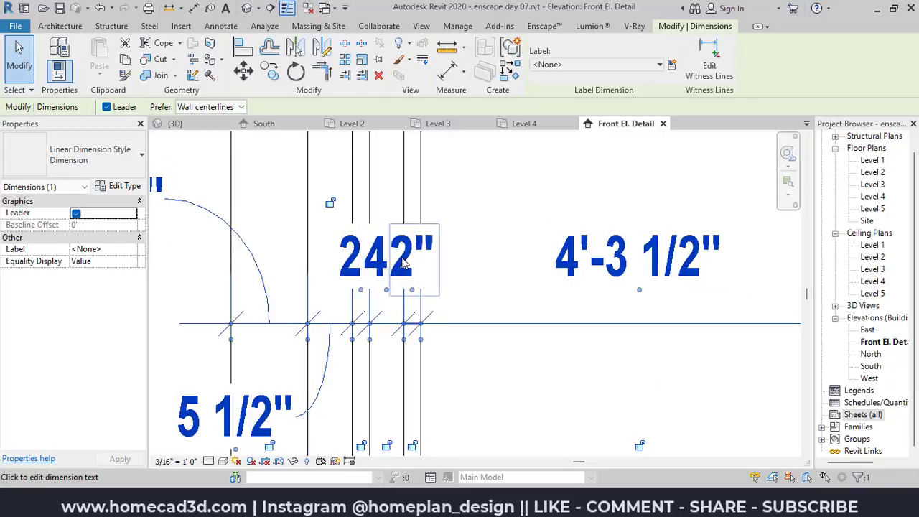
Move the two 2" texts and the 4" text of the ground-floor dimension string apart above and below the dimension line
{"action": "left_click_drag", "start_coordinate": [412, 291], "coordinate": [501, 415]}
{"action": "left_click_drag", "start_coordinate": [381, 289], "coordinate": [320, 246]}
{"action": "key", "text": "Escape"}
{"action": "mouse_move", "coordinate": [455, 265]}
{"action": "middle_mouse_down", "text": "ctrl"}
{"action": "mouse_move", "coordinate": [457, 329]}
{"action": "mouse_move", "coordinate": [466, 153]}
{"action": "middle_mouse_up", "text": "ctrl"}
{"action": "scroll", "coordinate": [370, 323], "scroll_direction": "down", "scroll_amount": 5}
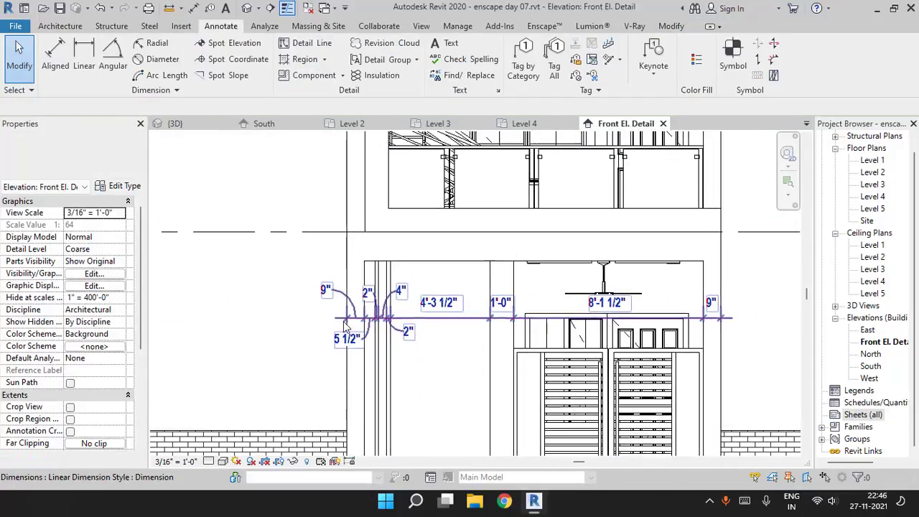
{"action": "scroll", "coordinate": [370, 322], "scroll_direction": "up", "scroll_amount": 2}
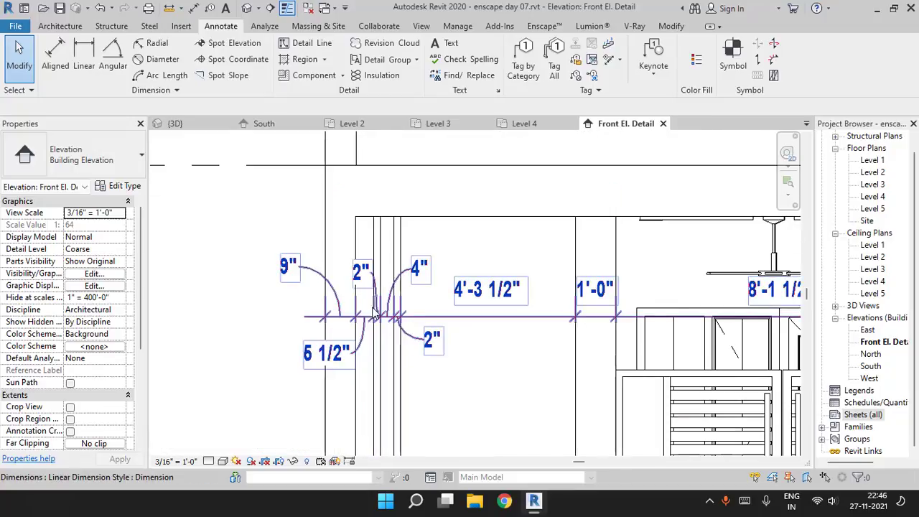
{"action": "scroll", "coordinate": [379, 313], "scroll_direction": "up", "scroll_amount": 2}
{"action": "left_click", "coordinate": [432, 256]}
{"action": "left_click_drag", "start_coordinate": [457, 265], "coordinate": [443, 286]}
Set the Dimension type's leader type to Line and apply it to the ground-floor dimension string
{"action": "left_click", "coordinate": [125, 185]}
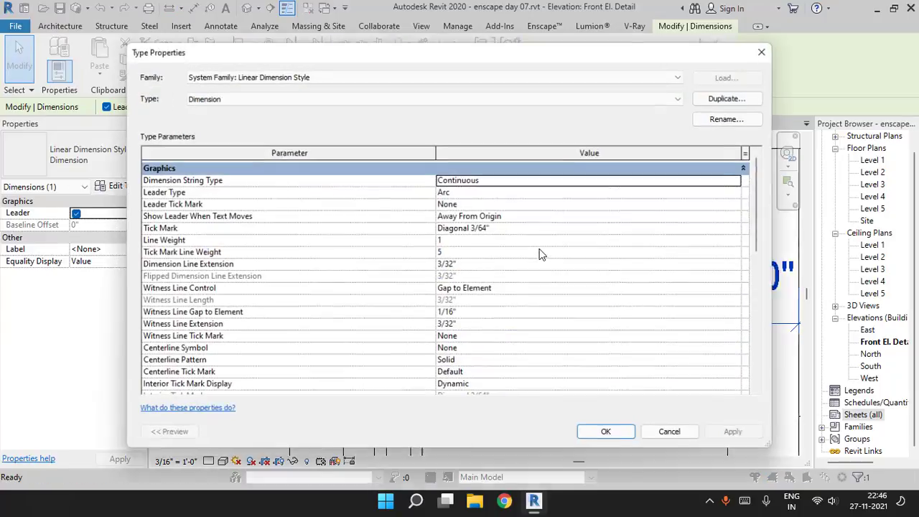
{"action": "left_click", "coordinate": [596, 190]}
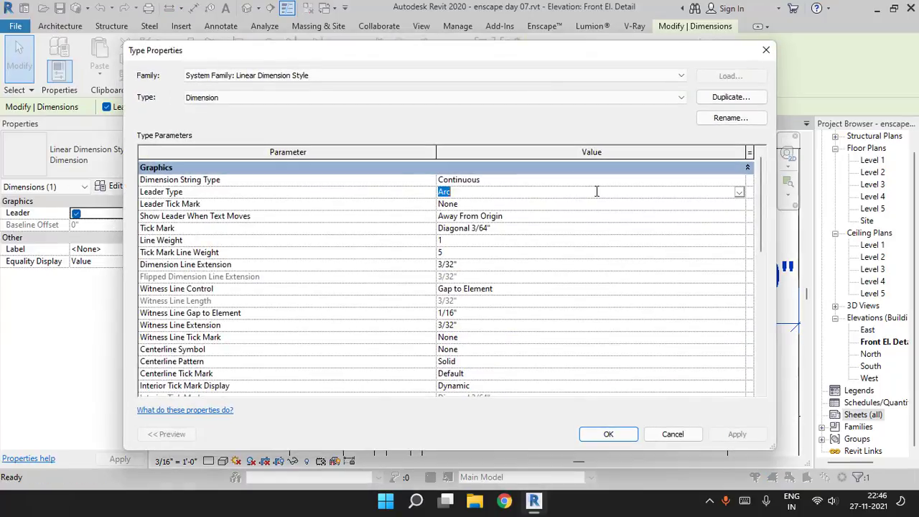
{"action": "left_click", "coordinate": [739, 193]}
{"action": "left_click", "coordinate": [460, 204]}
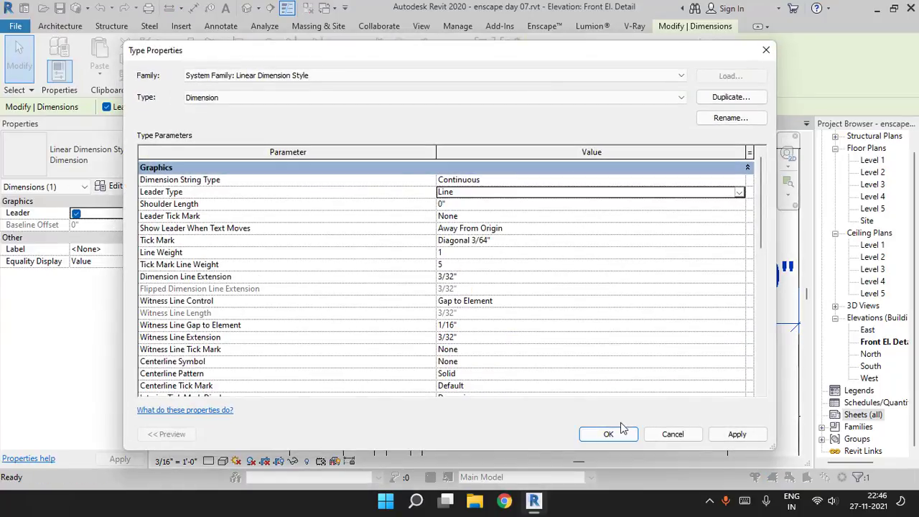
{"action": "left_click", "coordinate": [616, 432]}
{"action": "left_click", "coordinate": [208, 310]}
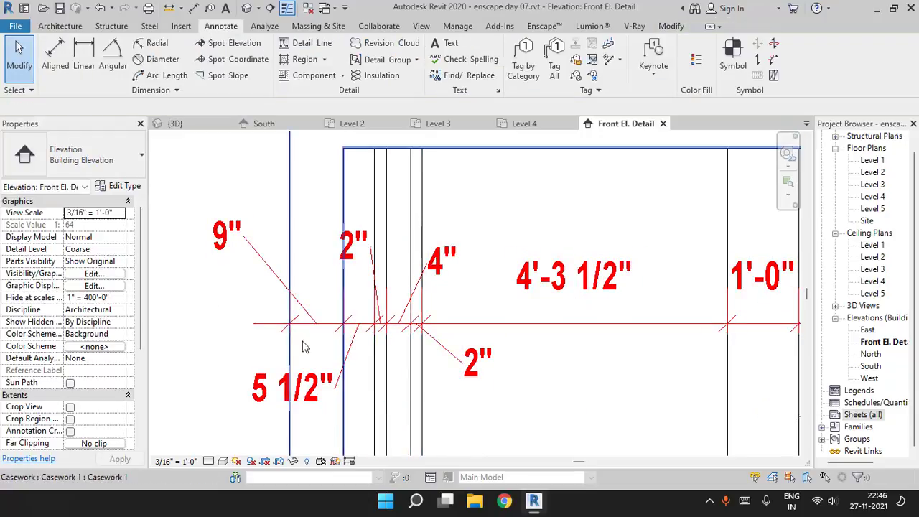
Set the Dimension type's leader type back to Arc and apply it to the ground-floor dimension string
{"action": "left_click", "coordinate": [488, 320]}
{"action": "left_click", "coordinate": [120, 185]}
{"action": "left_click", "coordinate": [739, 191]}
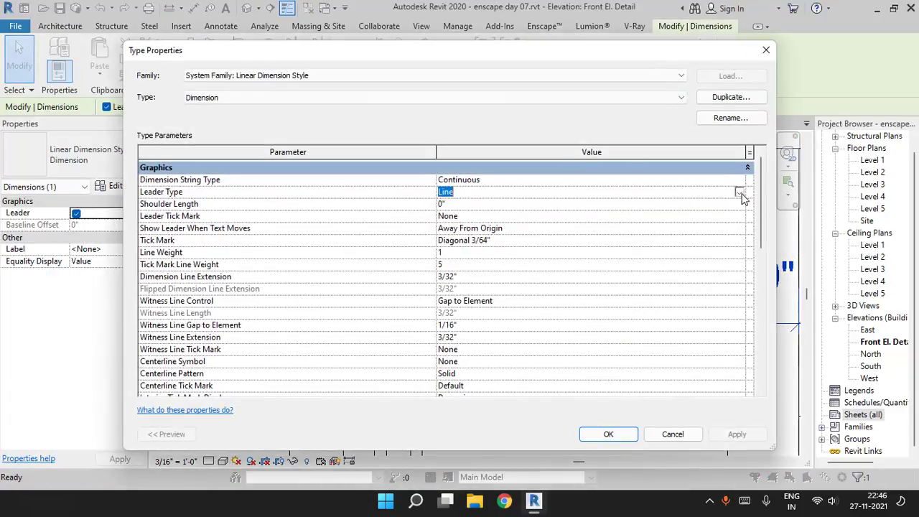
{"action": "left_click", "coordinate": [739, 192]}
{"action": "left_click", "coordinate": [503, 201]}
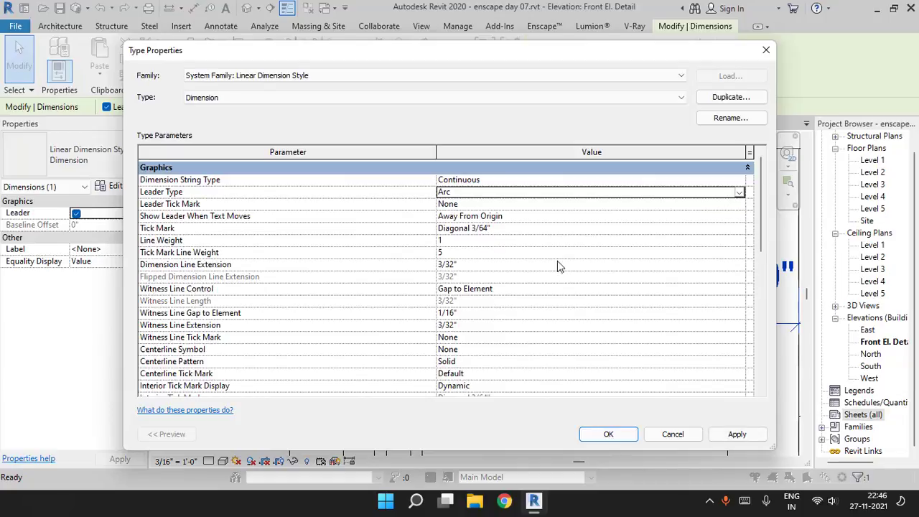
{"action": "left_click", "coordinate": [621, 435]}
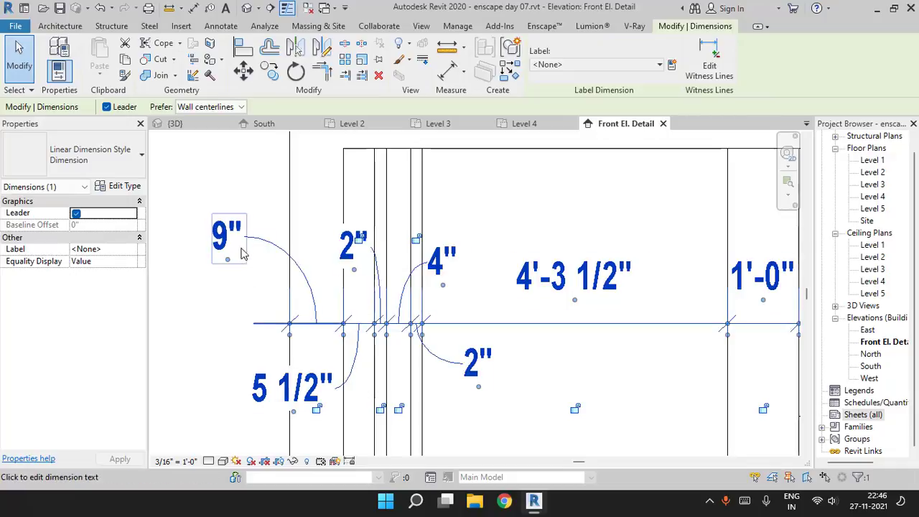
Set the Dimension type's leader tick mark to Arrow Filled 15 Degree and apply it to the ground-floor dimension string
{"action": "left_click", "coordinate": [122, 187]}
{"action": "left_click", "coordinate": [462, 204]}
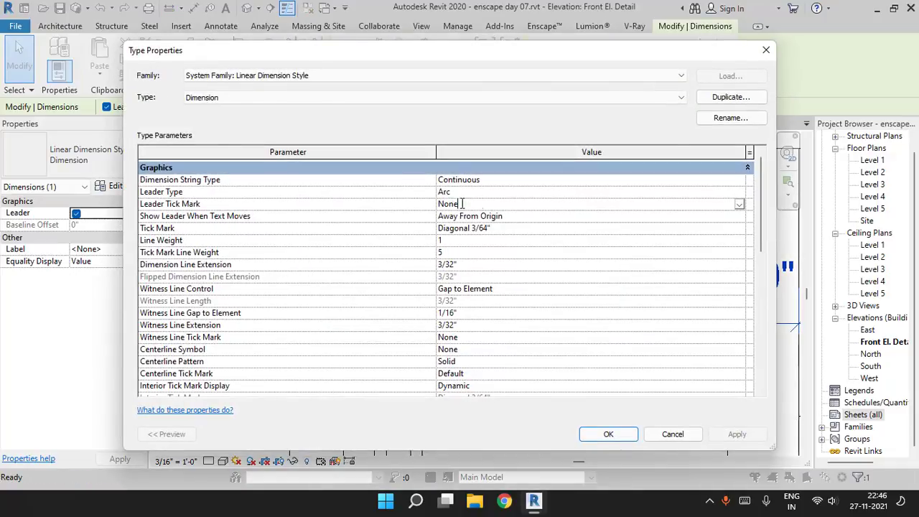
{"action": "left_click", "coordinate": [740, 204]}
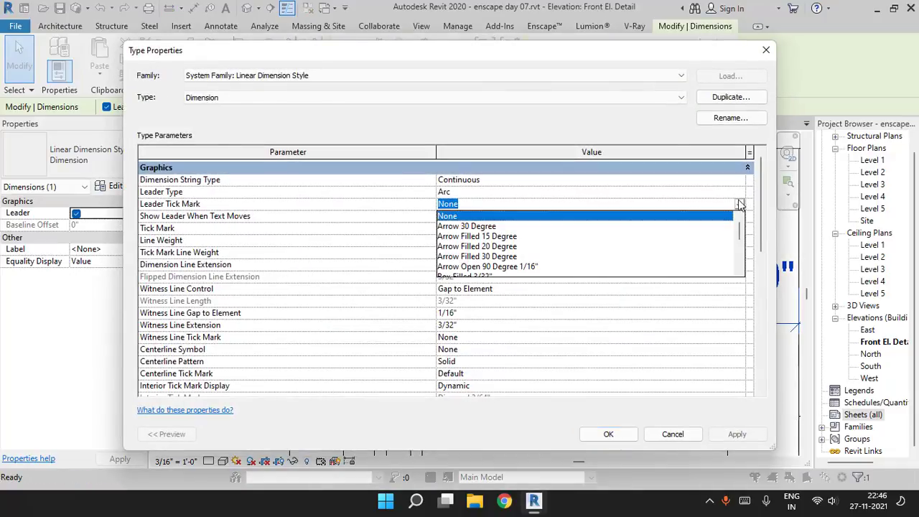
{"action": "left_click", "coordinate": [515, 237]}
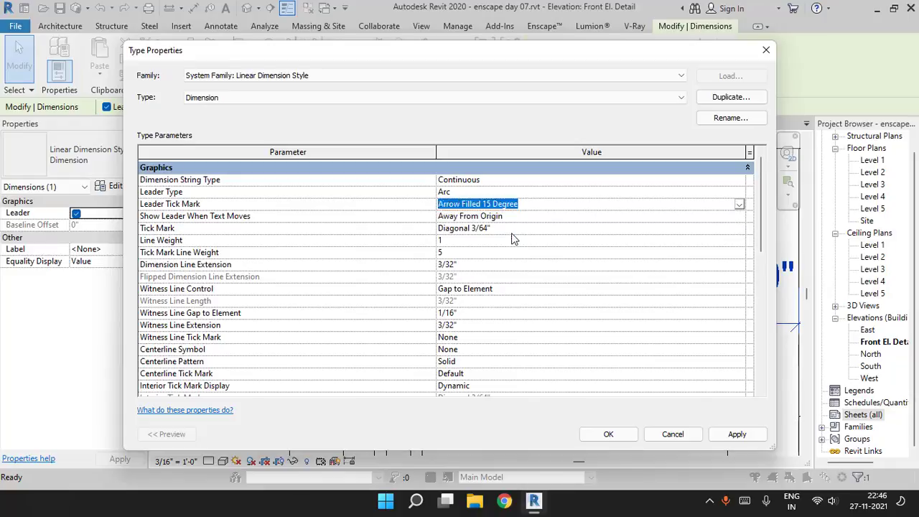
{"action": "left_click", "coordinate": [608, 434]}
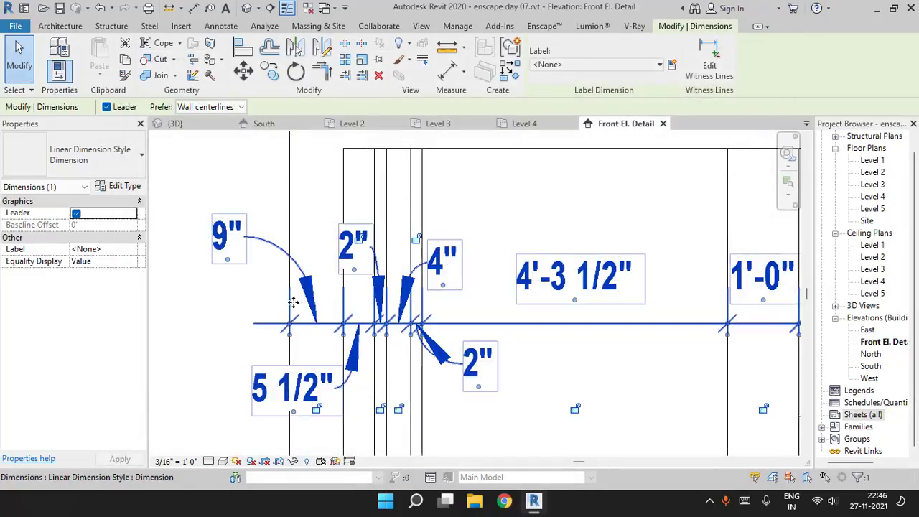
{"action": "left_click", "coordinate": [200, 337]}
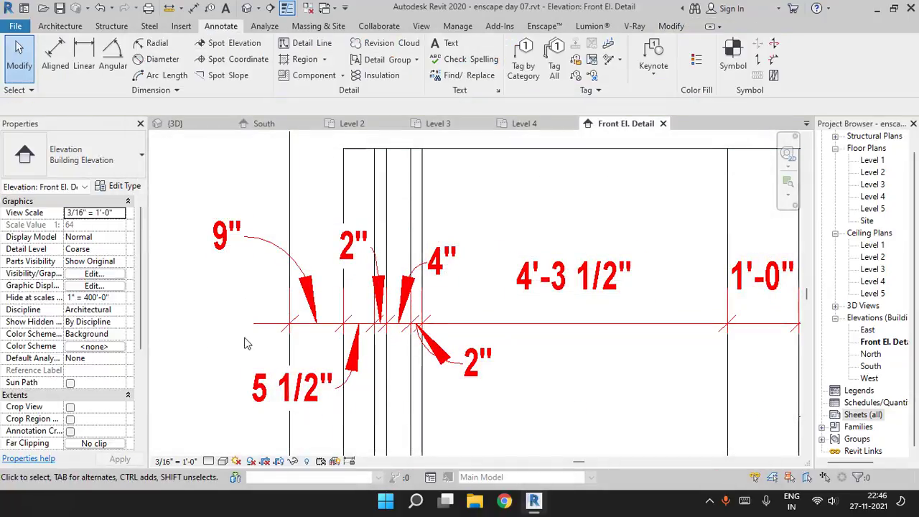
Change the ground-floor dimension string's leader tick mark to Dot Filled 1/16" in its type properties
{"action": "left_click", "coordinate": [314, 300]}
{"action": "left_click", "coordinate": [118, 186]}
{"action": "left_click", "coordinate": [726, 204]}
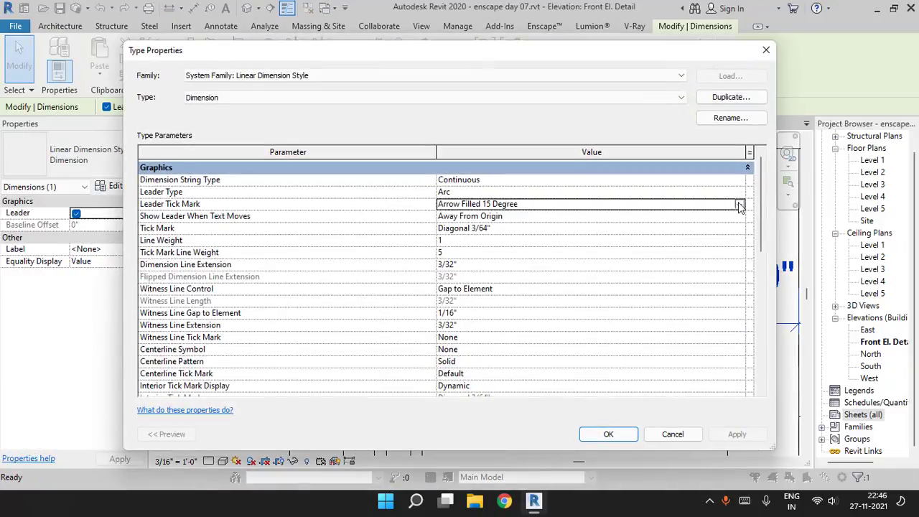
{"action": "left_click", "coordinate": [738, 204]}
{"action": "scroll", "coordinate": [506, 252], "scroll_direction": "down", "scroll_amount": 1}
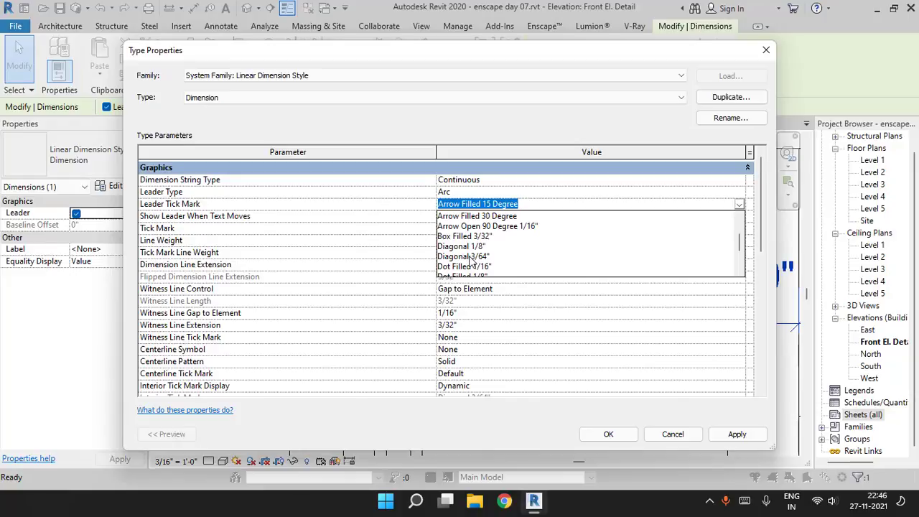
{"action": "left_click", "coordinate": [469, 256]}
{"action": "left_click", "coordinate": [740, 205]}
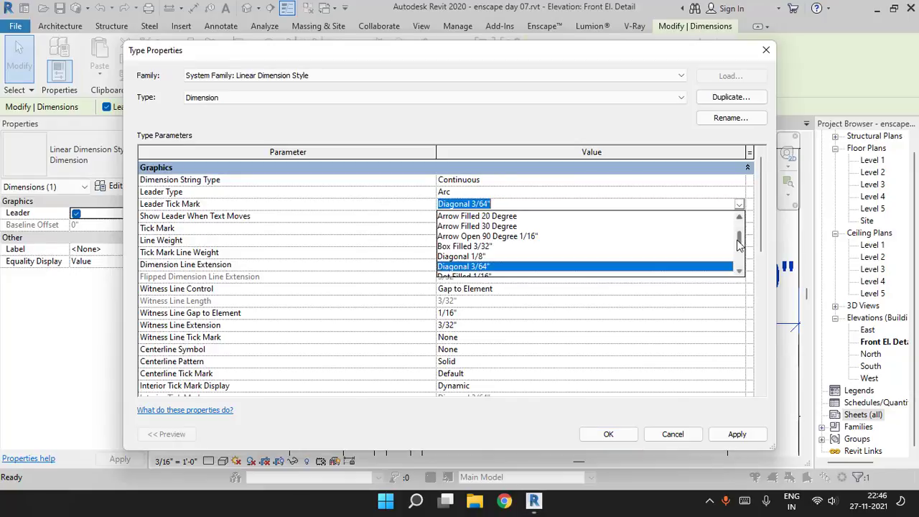
{"action": "left_click", "coordinate": [738, 272]}
{"action": "left_click", "coordinate": [739, 272]}
{"action": "left_click", "coordinate": [738, 271]}
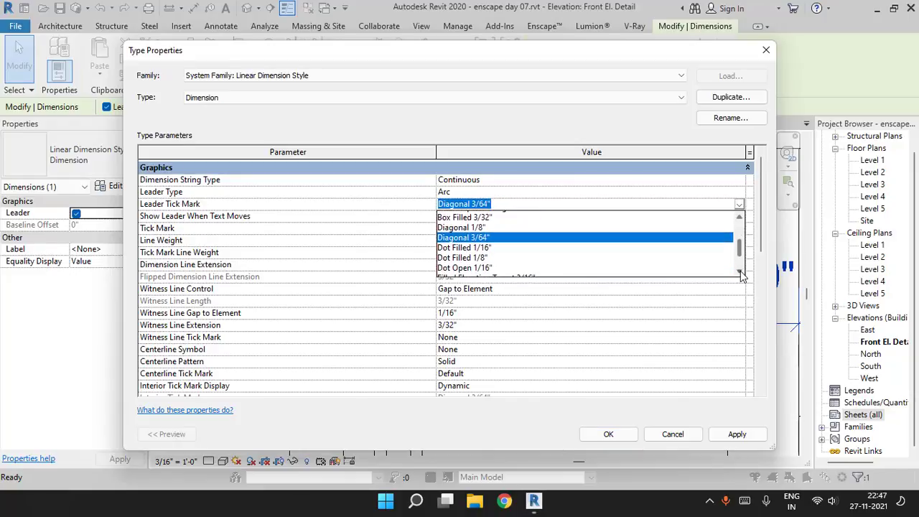
{"action": "left_click", "coordinate": [470, 247]}
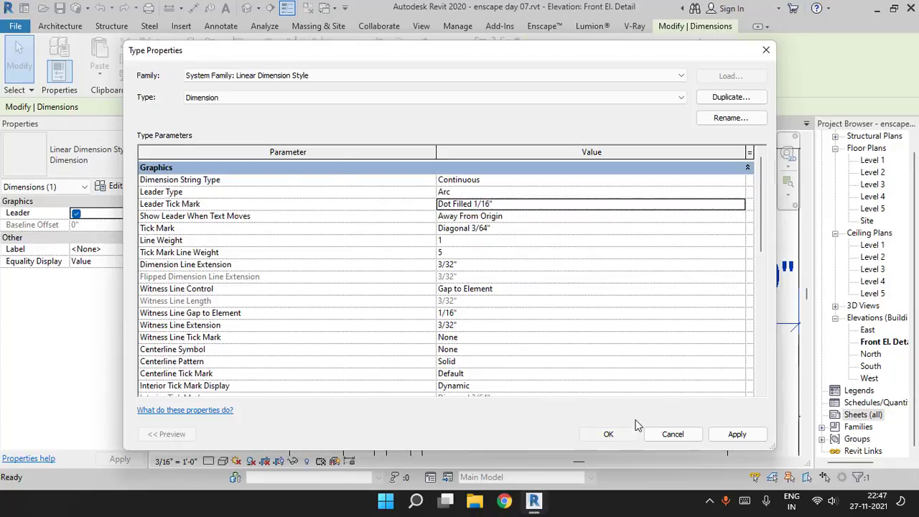
{"action": "left_click", "coordinate": [608, 433]}
Set the Dimension type's leader tick mark to Dot Filled 1/8" and apply it
{"action": "left_click", "coordinate": [122, 187]}
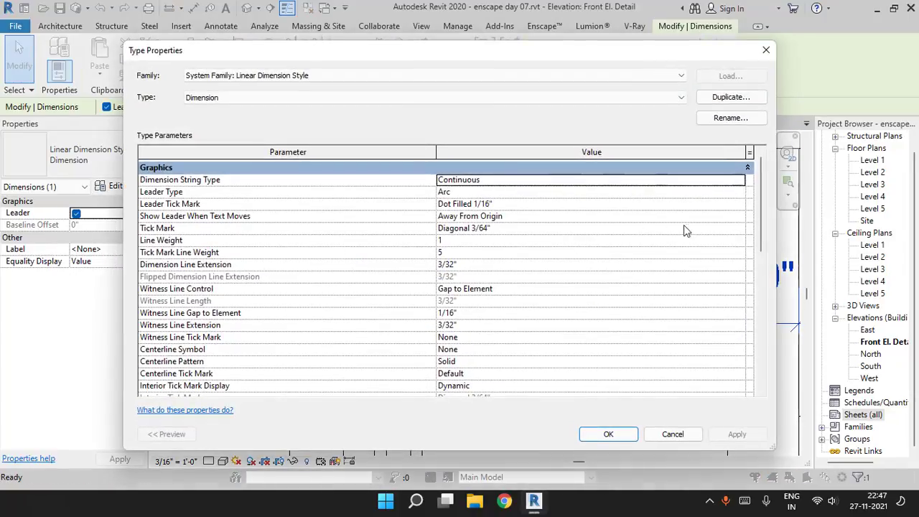
{"action": "left_click", "coordinate": [736, 204]}
{"action": "left_click", "coordinate": [738, 204]}
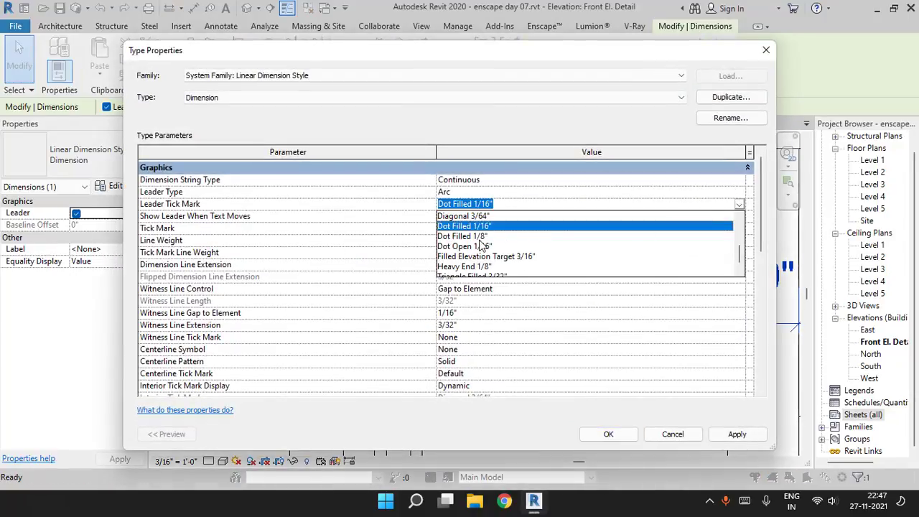
{"action": "left_click", "coordinate": [494, 236]}
{"action": "left_click", "coordinate": [603, 433]}
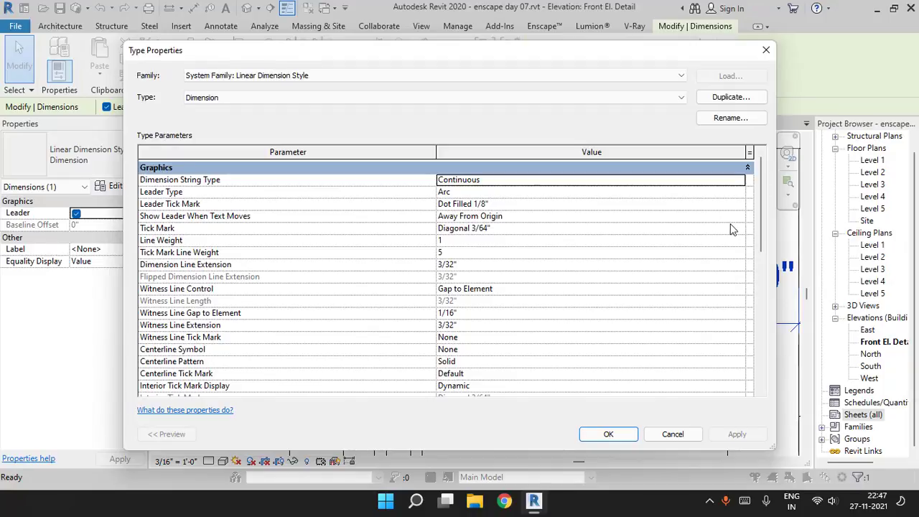
Set the Dimension type's leader tick mark to Dot Open 1/16" and apply it
{"action": "left_click", "coordinate": [739, 205]}
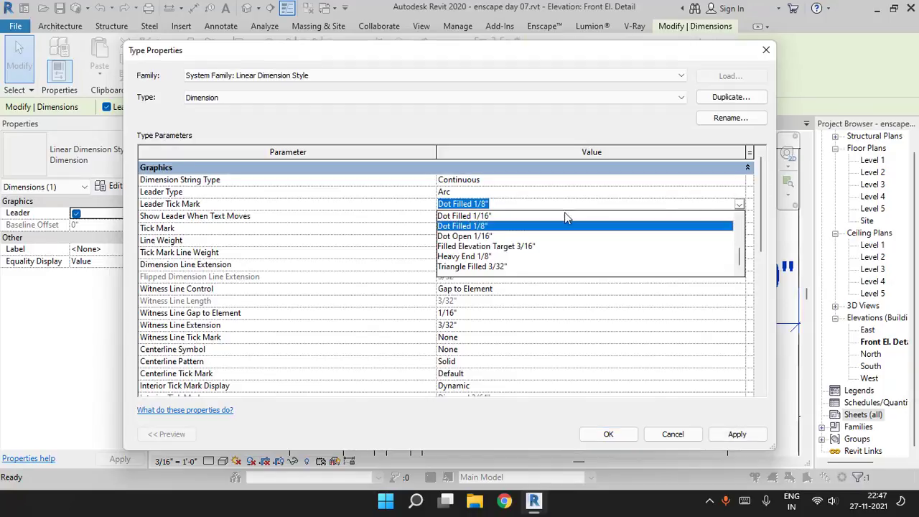
{"action": "scroll", "coordinate": [507, 246], "scroll_direction": "up", "scroll_amount": 1}
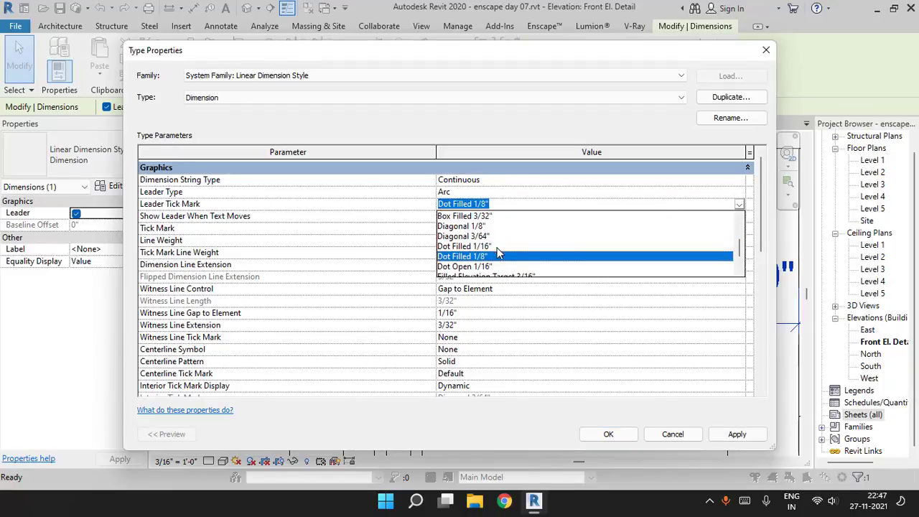
{"action": "left_click", "coordinate": [493, 267]}
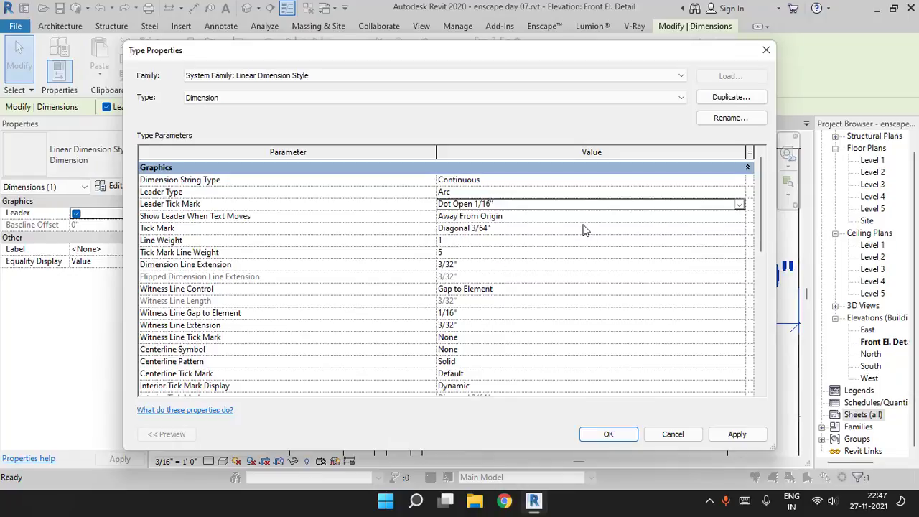
{"action": "left_click", "coordinate": [626, 438]}
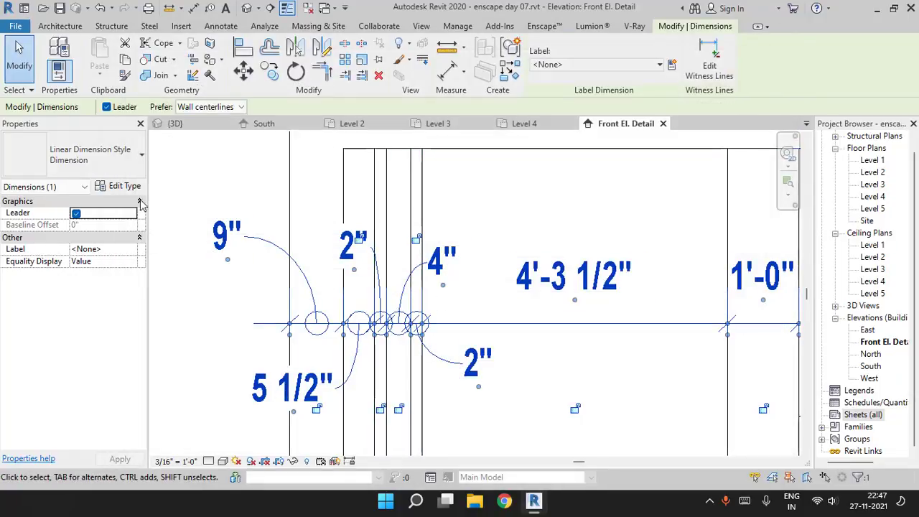
Set the Dimension type's leader tick mark to Arrow Open 90 Degree 1/16" and apply it to the ground-floor dimension string
{"action": "left_click", "coordinate": [123, 188]}
{"action": "left_click", "coordinate": [740, 182]}
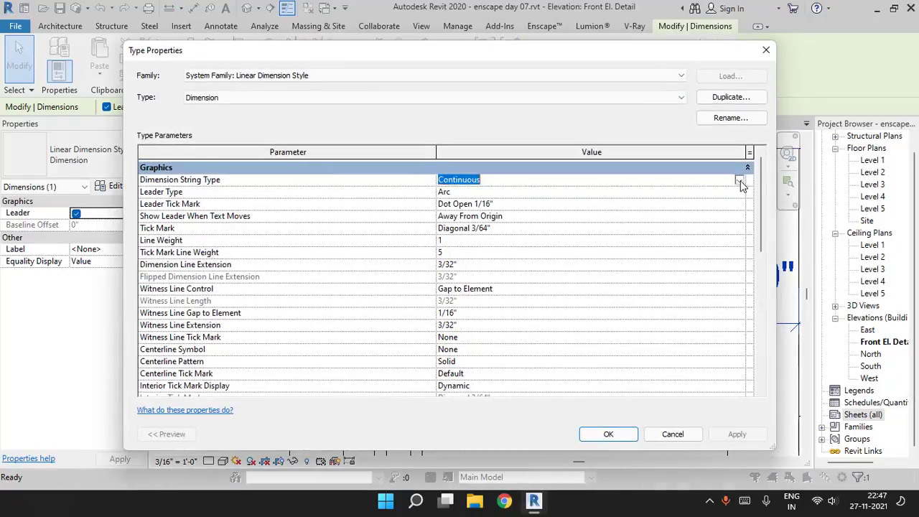
{"action": "left_click", "coordinate": [740, 192]}
{"action": "left_click", "coordinate": [739, 192]}
{"action": "left_click", "coordinate": [739, 205]}
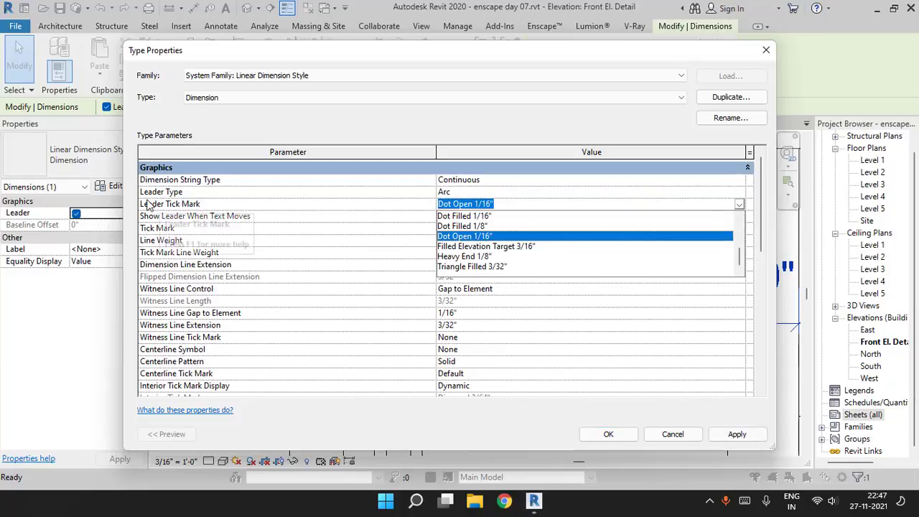
{"action": "scroll", "coordinate": [491, 259], "scroll_direction": "up", "scroll_amount": 2}
{"action": "scroll", "coordinate": [491, 260], "scroll_direction": "up", "scroll_amount": 2}
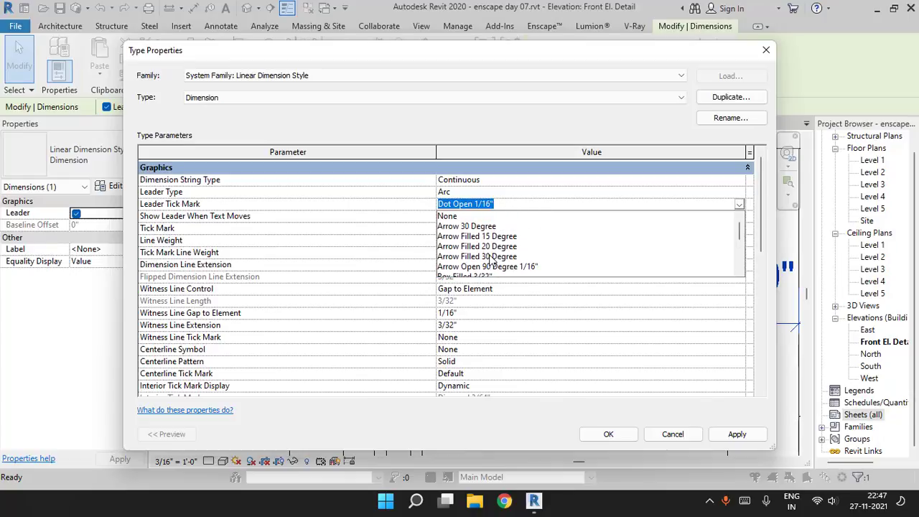
{"action": "left_click", "coordinate": [504, 237]}
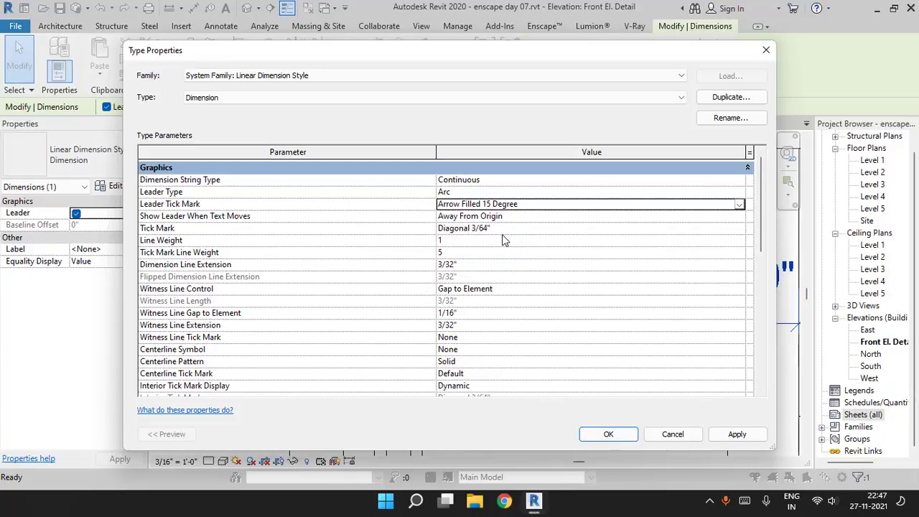
{"action": "left_click", "coordinate": [739, 204]}
{"action": "scroll", "coordinate": [517, 245], "scroll_direction": "down", "scroll_amount": 1}
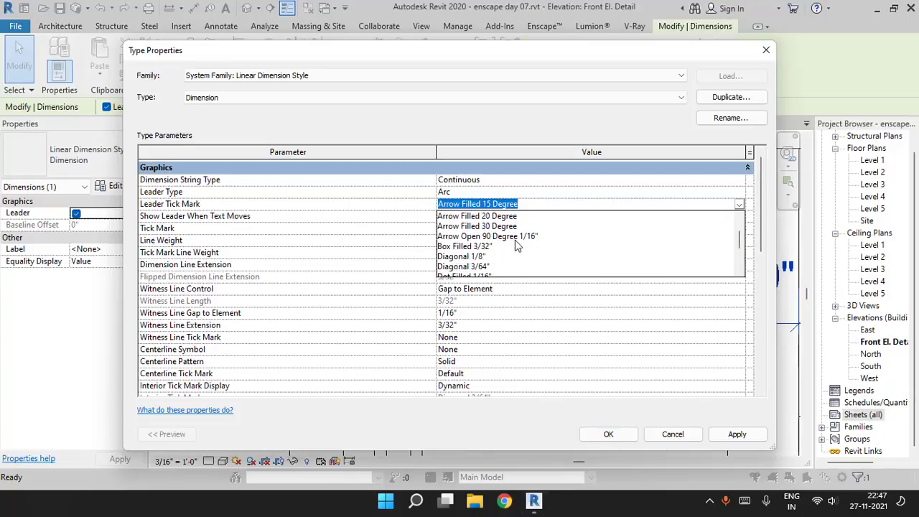
{"action": "left_click", "coordinate": [496, 237]}
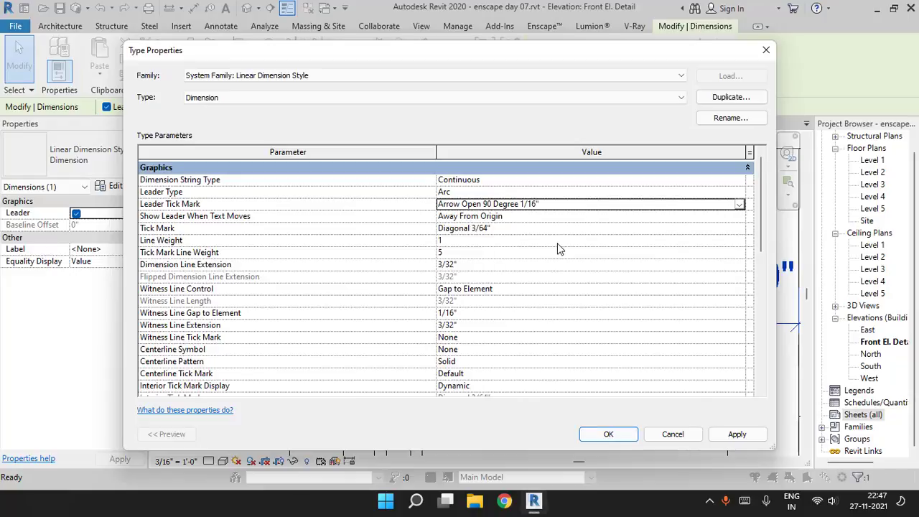
{"action": "left_click", "coordinate": [608, 433]}
{"action": "left_click", "coordinate": [221, 317]}
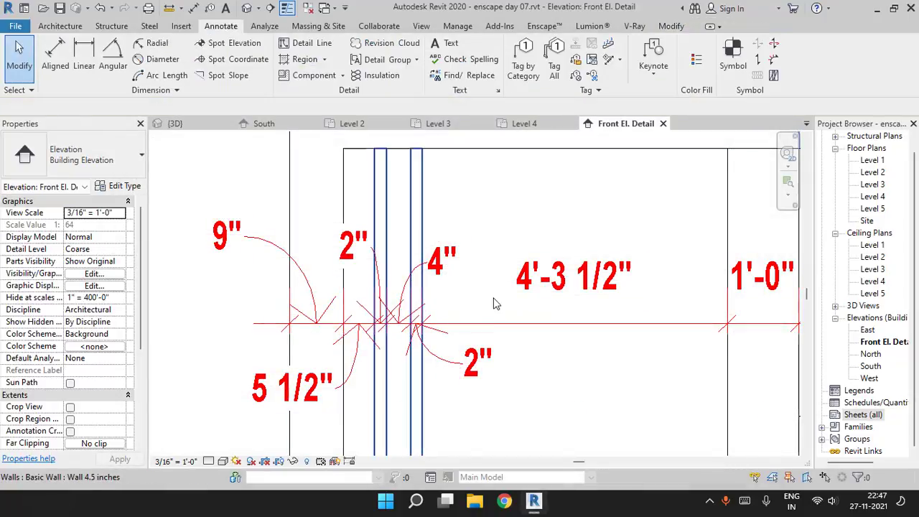
{"action": "scroll", "coordinate": [484, 300], "scroll_direction": "up", "scroll_amount": 1}
{"action": "scroll", "coordinate": [485, 300], "scroll_direction": "down", "scroll_amount": 2}
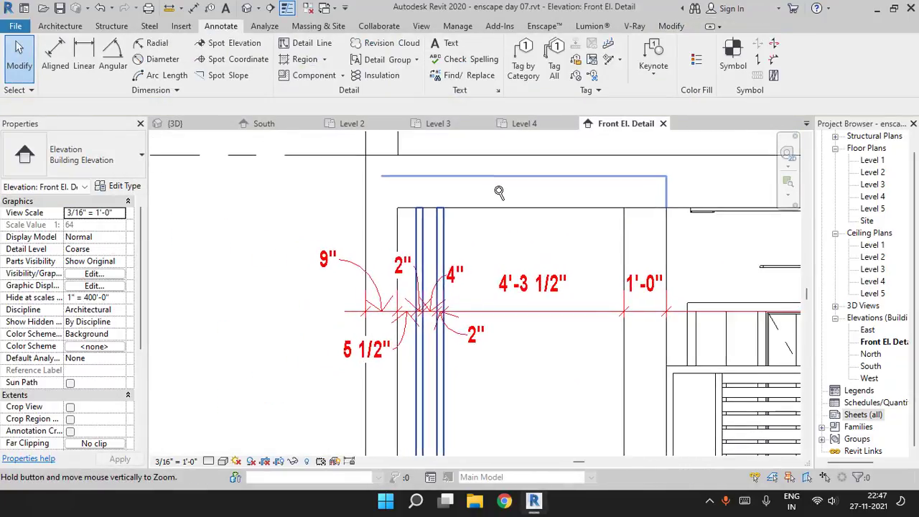
Keep the Dimension type's leader type as Arc and set its leader tick mark to None
{"action": "left_click", "coordinate": [345, 269]}
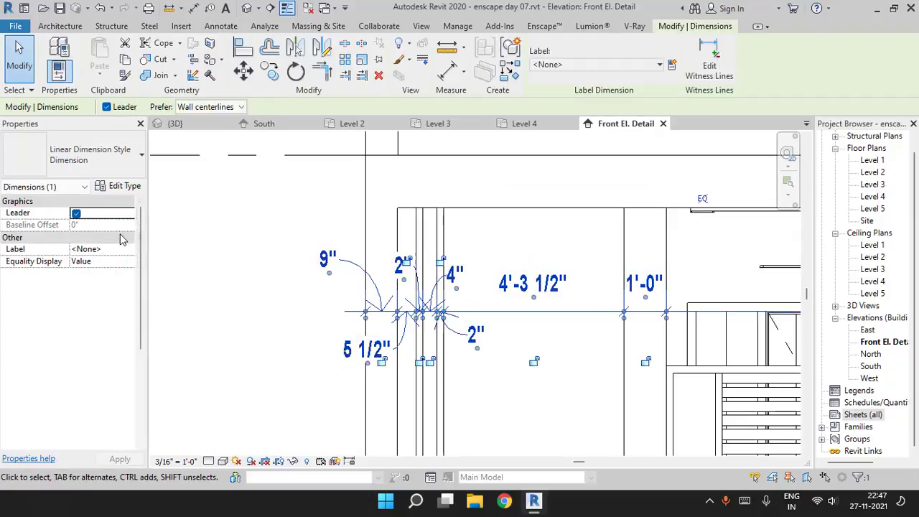
{"action": "left_click", "coordinate": [319, 296]}
{"action": "left_click", "coordinate": [348, 318]}
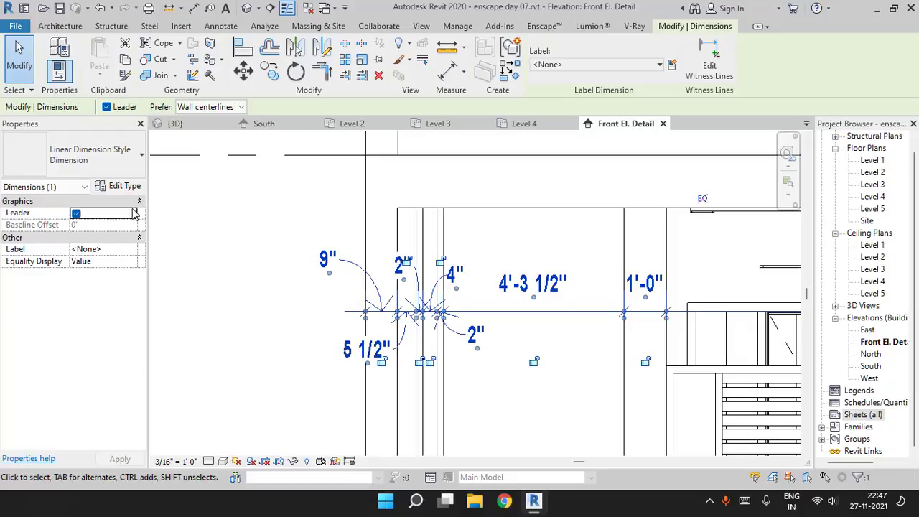
{"action": "left_click", "coordinate": [122, 186]}
{"action": "left_click", "coordinate": [459, 192]}
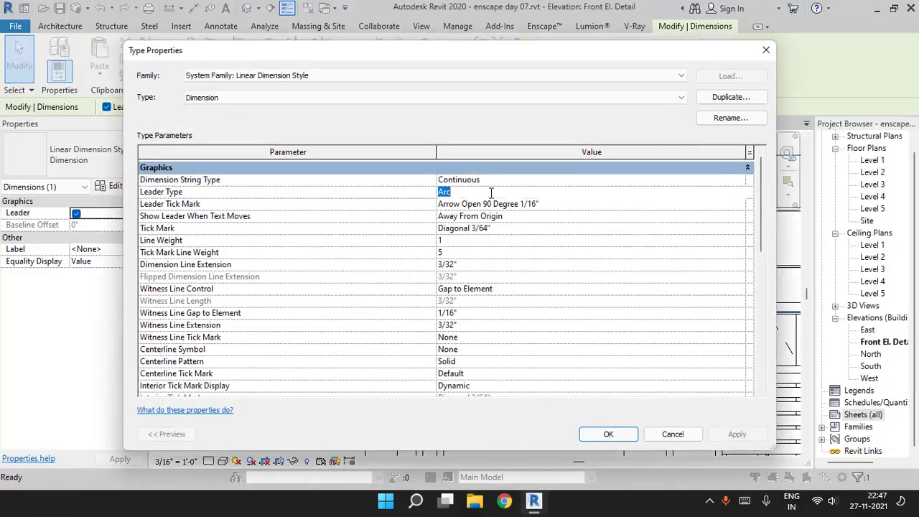
{"action": "left_click", "coordinate": [457, 192]}
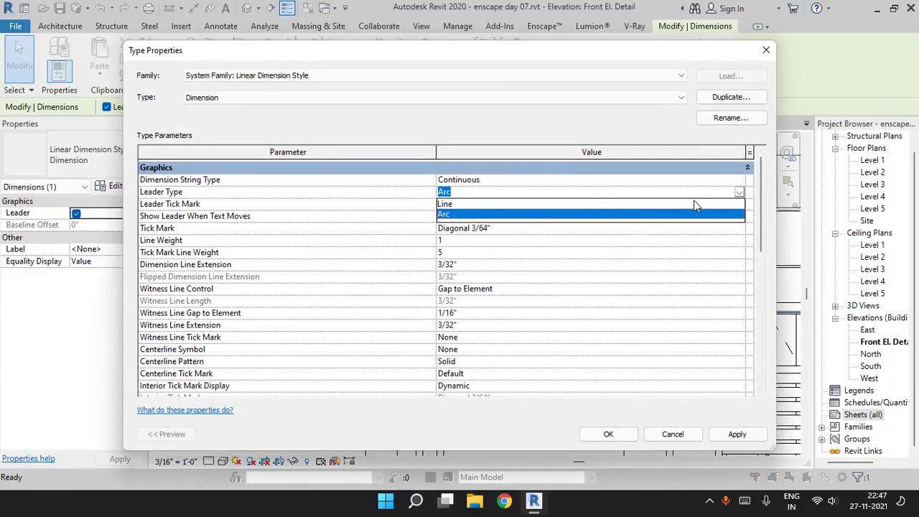
{"action": "left_click", "coordinate": [546, 214]}
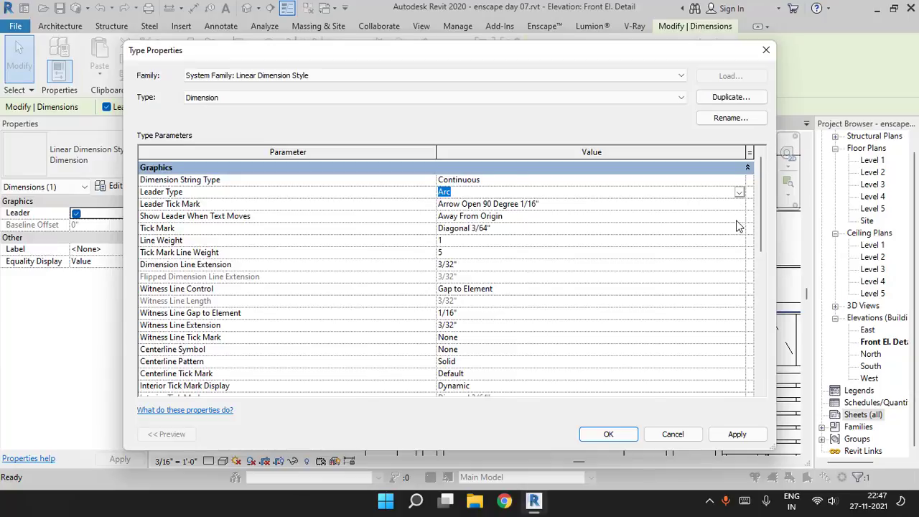
{"action": "left_click", "coordinate": [716, 204]}
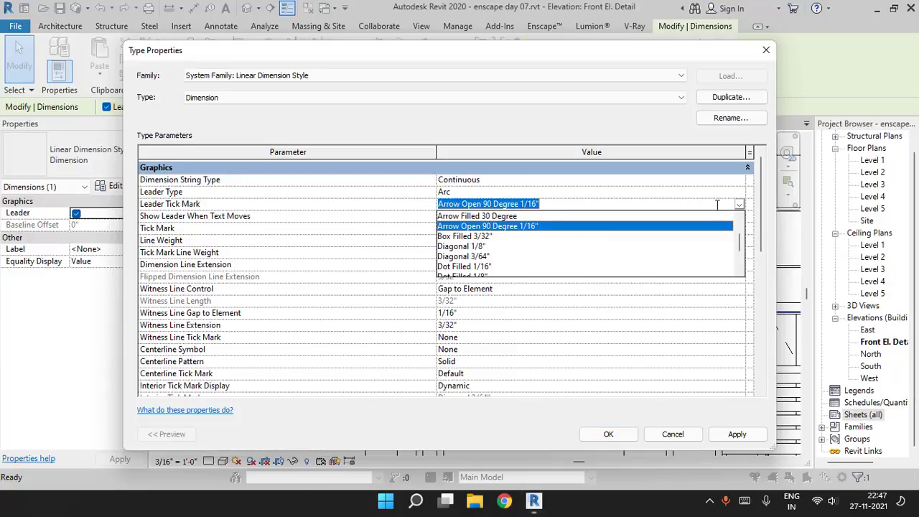
{"action": "scroll", "coordinate": [485, 234], "scroll_direction": "up", "scroll_amount": 3}
{"action": "left_click", "coordinate": [466, 215]}
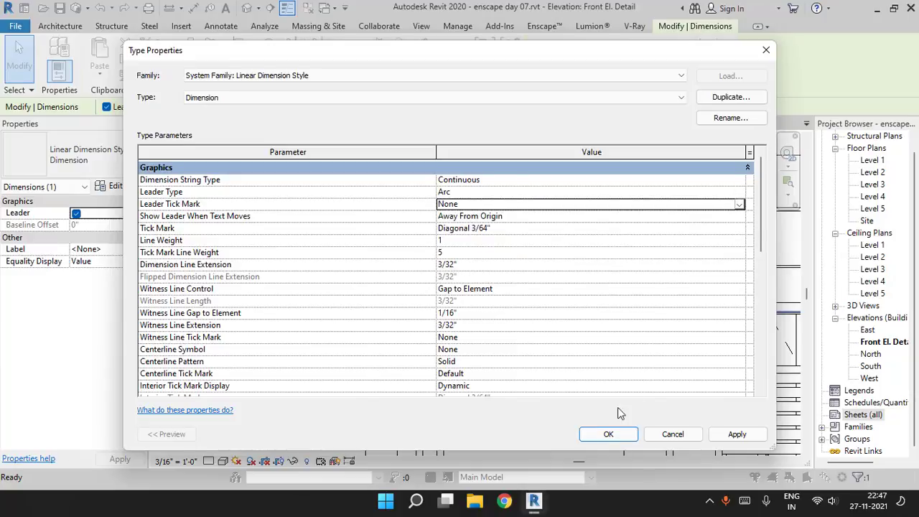
{"action": "left_click", "coordinate": [607, 433]}
Change the vertical level-height dimension string from Linear - 3/32" Arial to the red Dimension type
{"action": "scroll", "coordinate": [619, 337], "scroll_direction": "down", "scroll_amount": 6}
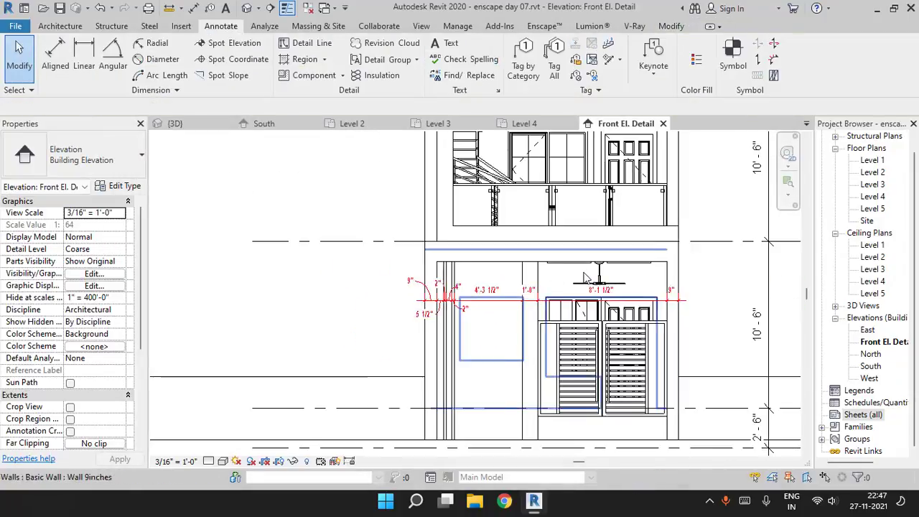
{"action": "scroll", "coordinate": [619, 337], "scroll_direction": "up", "scroll_amount": 3}
{"action": "scroll", "coordinate": [636, 343], "scroll_direction": "down", "scroll_amount": 5}
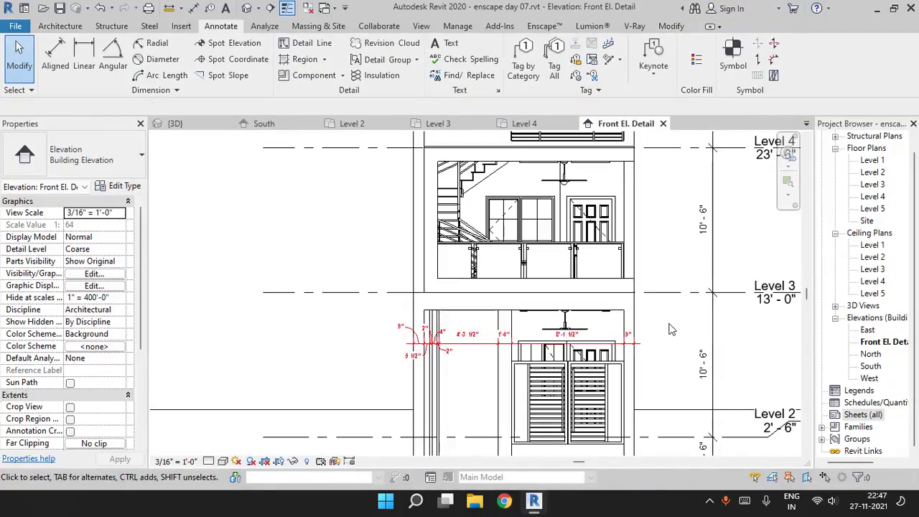
{"action": "left_click", "coordinate": [692, 339]}
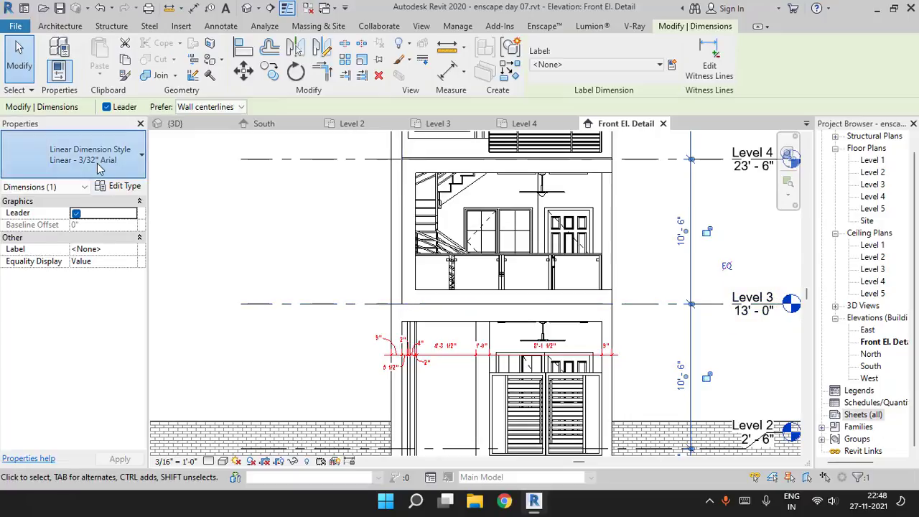
{"action": "left_click", "coordinate": [86, 154]}
{"action": "left_click", "coordinate": [45, 316]}
{"action": "key", "text": "Escape"}
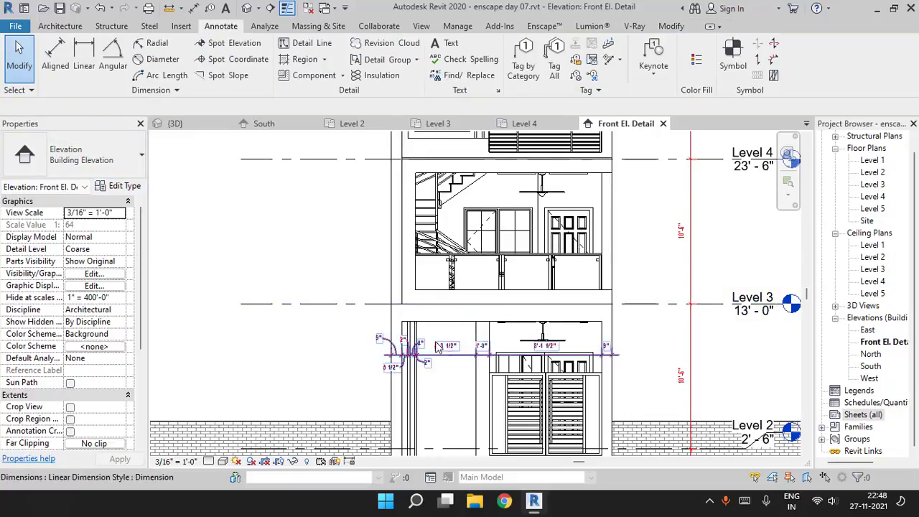
Set the Dimension type's text size to 0.08" in the ground-floor dimension string's type properties
{"action": "middle_click_drag", "start_coordinate": [719, 370], "coordinate": [704, 310]}
{"action": "scroll", "coordinate": [668, 312], "scroll_direction": "up", "scroll_amount": 3}
{"action": "scroll", "coordinate": [502, 301], "scroll_direction": "down", "scroll_amount": 3}
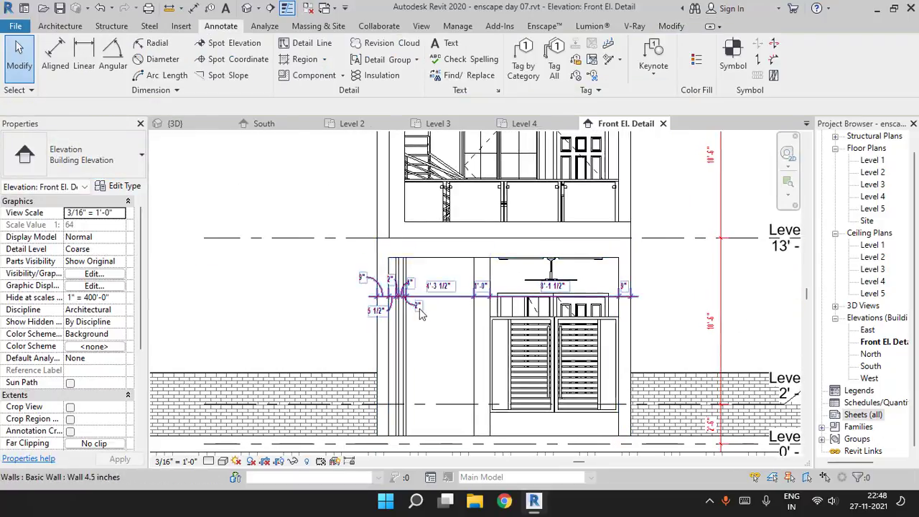
{"action": "scroll", "coordinate": [435, 294], "scroll_direction": "up", "scroll_amount": 3}
{"action": "left_click", "coordinate": [434, 294]}
{"action": "left_click", "coordinate": [119, 186]}
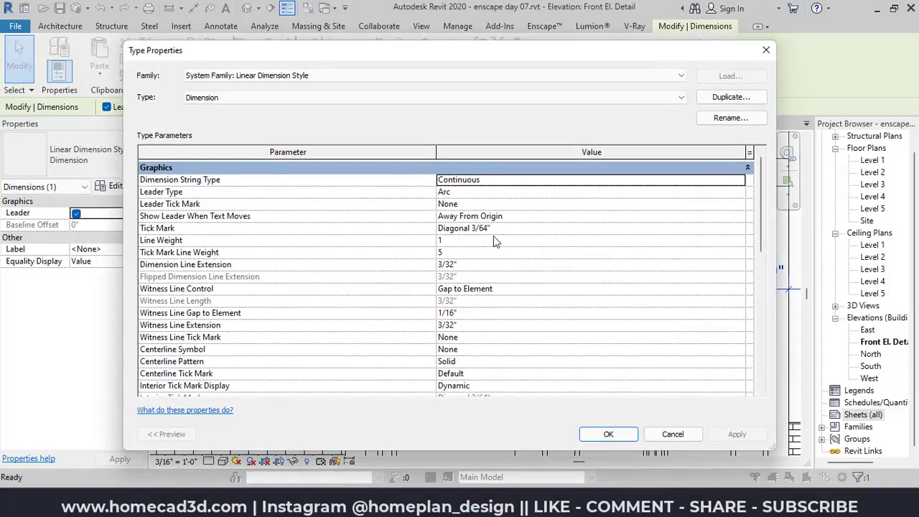
{"action": "scroll", "coordinate": [493, 242], "scroll_direction": "down", "scroll_amount": 9}
{"action": "scroll", "coordinate": [453, 244], "scroll_direction": "up", "scroll_amount": 2}
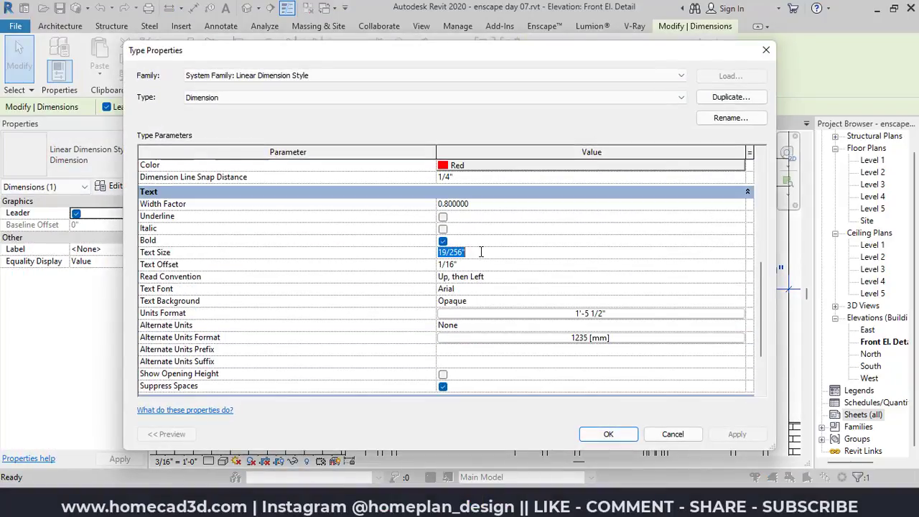
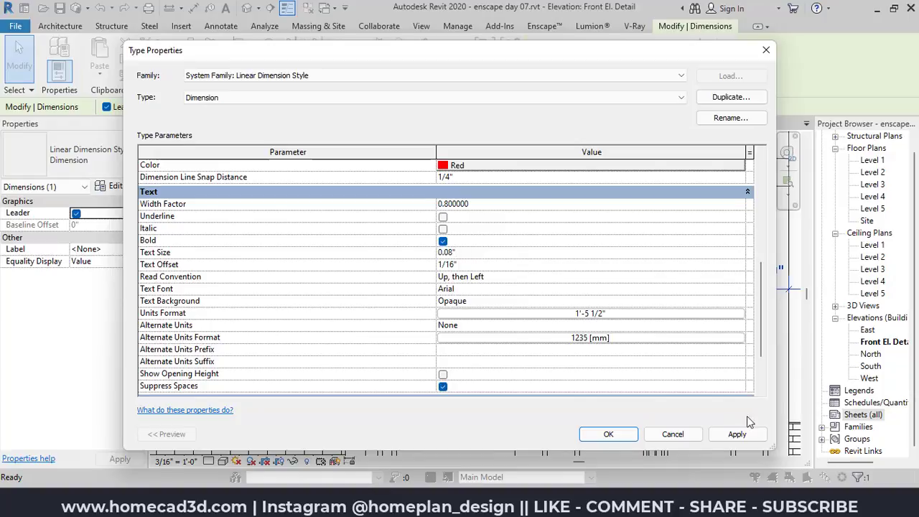
{"action": "left_click", "coordinate": [623, 439]}
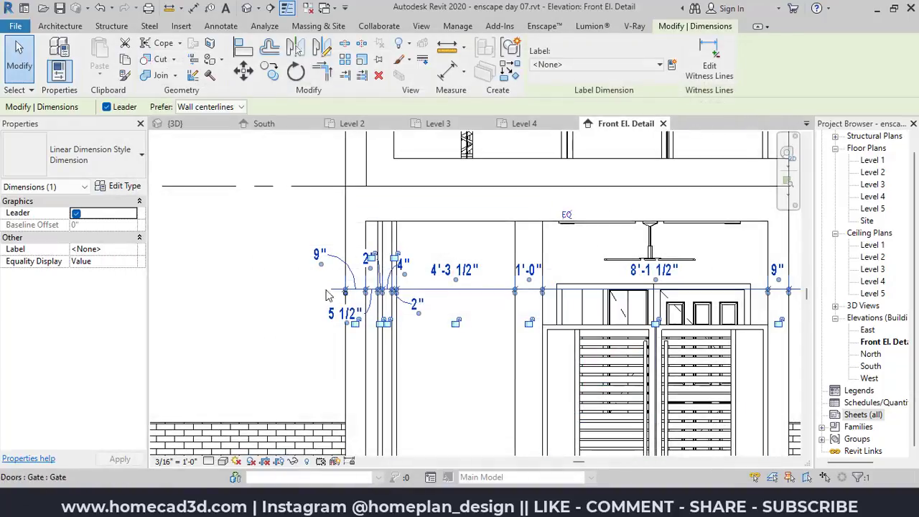
{"action": "key", "text": "Escape"}
Place an aligned dimension string across the balcony between Level 3 and Level 4, referencing the outer building edges, the wall edge and both sides of the opening
{"action": "scroll", "coordinate": [544, 298], "scroll_direction": "down", "scroll_amount": 3}
{"action": "scroll", "coordinate": [530, 268], "scroll_direction": "down", "scroll_amount": 1}
{"action": "middle_click_drag", "start_coordinate": [535, 268], "coordinate": [564, 316]}
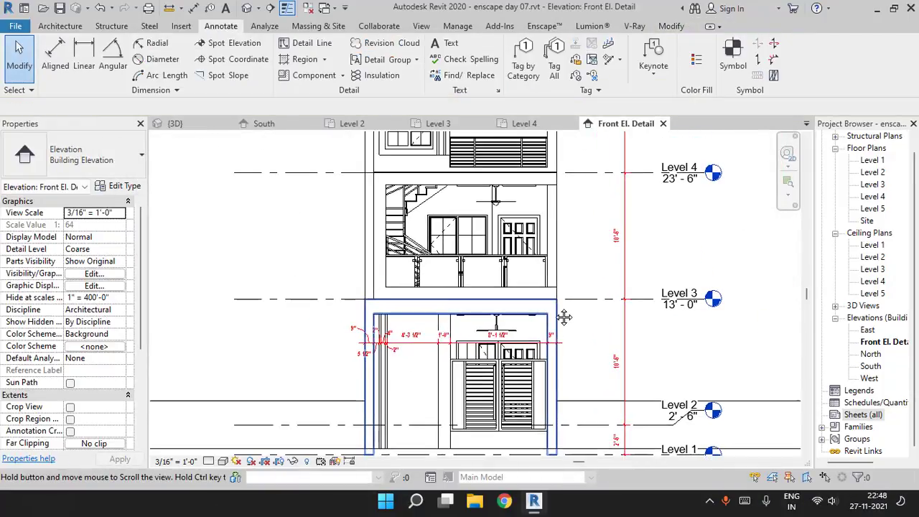
{"action": "scroll", "coordinate": [455, 322], "scroll_direction": "up", "scroll_amount": 3}
{"action": "middle_click_drag", "start_coordinate": [463, 329], "coordinate": [473, 422]}
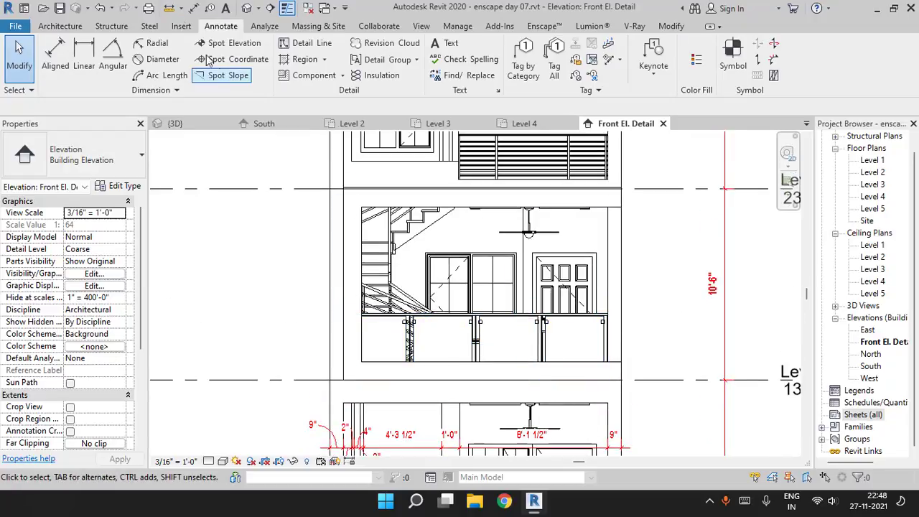
{"action": "left_click", "coordinate": [192, 8]}
{"action": "scroll", "coordinate": [316, 301], "scroll_direction": "up", "scroll_amount": 2}
{"action": "middle_click_drag", "start_coordinate": [329, 310], "coordinate": [319, 313]}
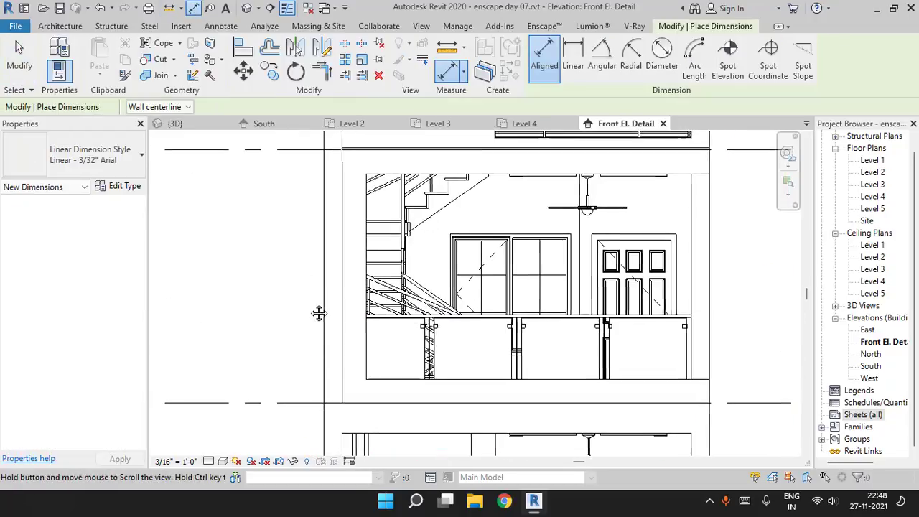
{"action": "middle_click_drag", "start_coordinate": [323, 380], "coordinate": [312, 329]}
{"action": "scroll", "coordinate": [312, 315], "scroll_direction": "up", "scroll_amount": 1}
{"action": "middle_click_drag", "start_coordinate": [340, 260], "coordinate": [340, 332]}
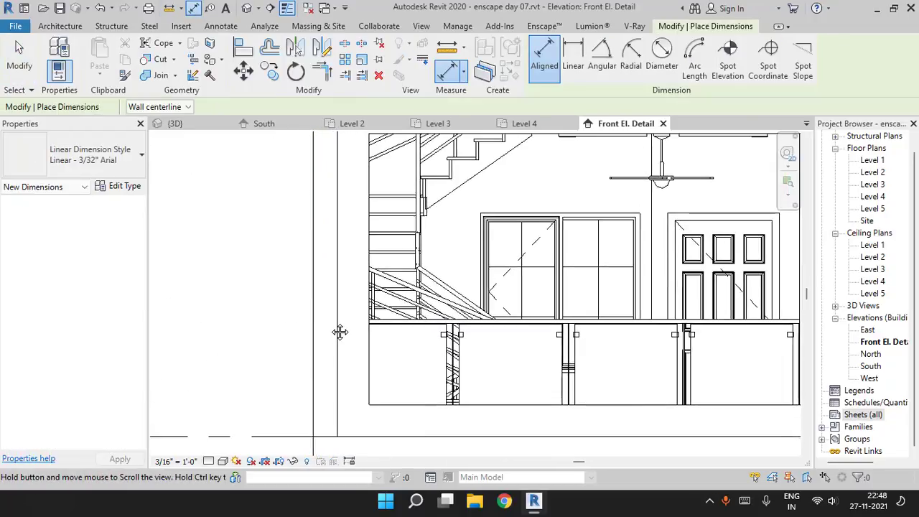
{"action": "middle_click_drag", "start_coordinate": [338, 421], "coordinate": [333, 336]}
{"action": "left_click", "coordinate": [308, 327]}
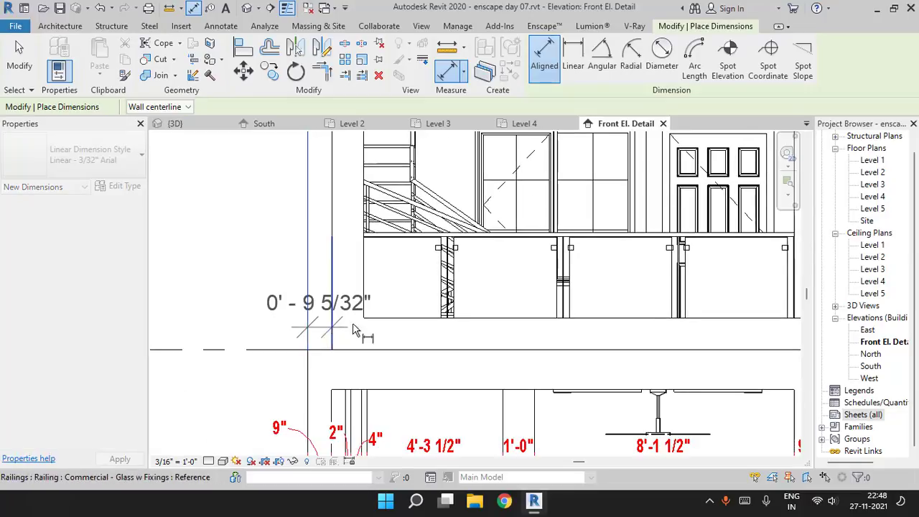
{"action": "left_click", "coordinate": [352, 330]}
{"action": "left_click", "coordinate": [364, 311]}
{"action": "middle_click_drag", "start_coordinate": [441, 347], "coordinate": [276, 347]}
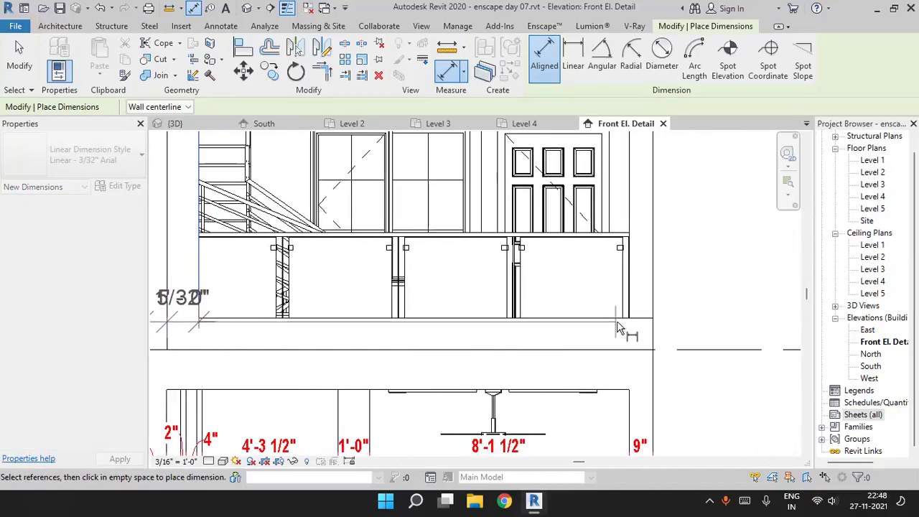
{"action": "left_click", "coordinate": [635, 226]}
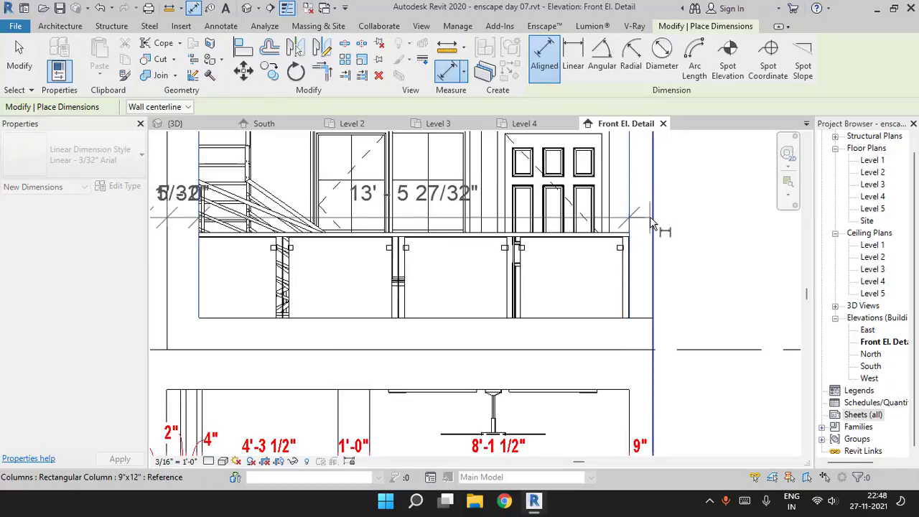
{"action": "left_click", "coordinate": [651, 217]}
{"action": "left_click", "coordinate": [754, 287]}
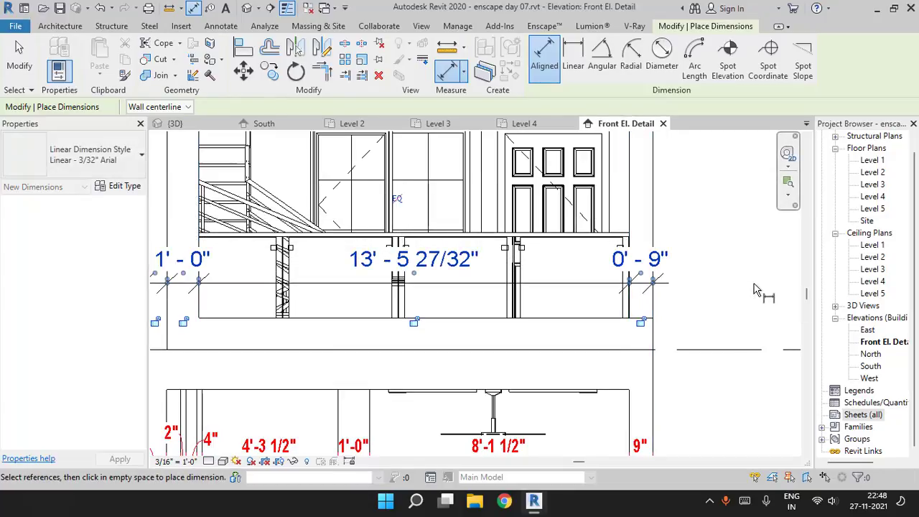
Change the horizontal dimension string across the glass railing above Level 3 to the "Dimension" linear dimension style
{"action": "middle_click_drag", "start_coordinate": [635, 283], "coordinate": [759, 328]}
{"action": "key", "text": "Escape"}
{"action": "scroll", "coordinate": [224, 326], "scroll_direction": "up", "scroll_amount": 2}
{"action": "middle_click_drag", "start_coordinate": [225, 327], "coordinate": [423, 318]}
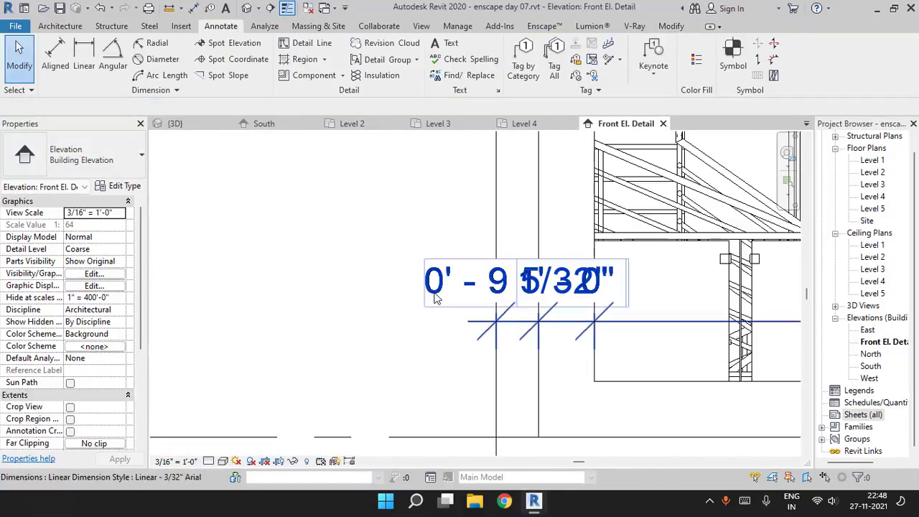
{"action": "left_click", "coordinate": [435, 298]}
{"action": "left_click", "coordinate": [117, 165]}
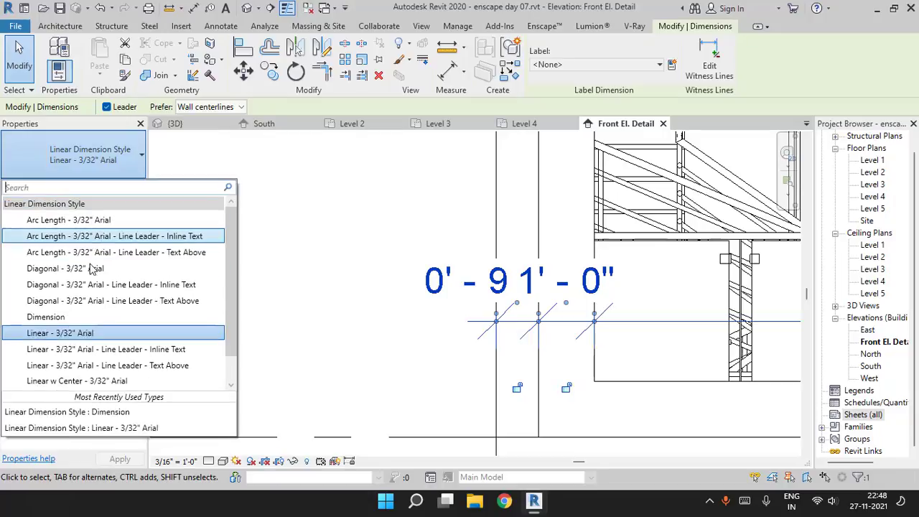
{"action": "left_click", "coordinate": [78, 317]}
{"action": "left_click", "coordinate": [375, 299]}
Place an aligned dimension string in the "Dimension" style just above Level 4, covering both side walls and both ends of the balcony railing
{"action": "scroll", "coordinate": [431, 301], "scroll_direction": "down", "scroll_amount": 2}
{"action": "scroll", "coordinate": [503, 302], "scroll_direction": "down", "scroll_amount": 2}
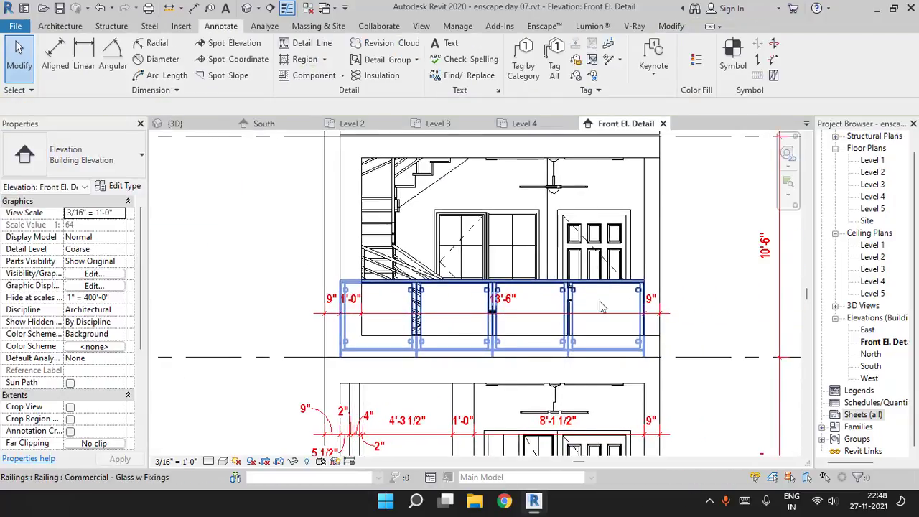
{"action": "scroll", "coordinate": [188, 273], "scroll_direction": "down", "scroll_amount": 2}
{"action": "middle_click_drag", "start_coordinate": [275, 252], "coordinate": [302, 295]}
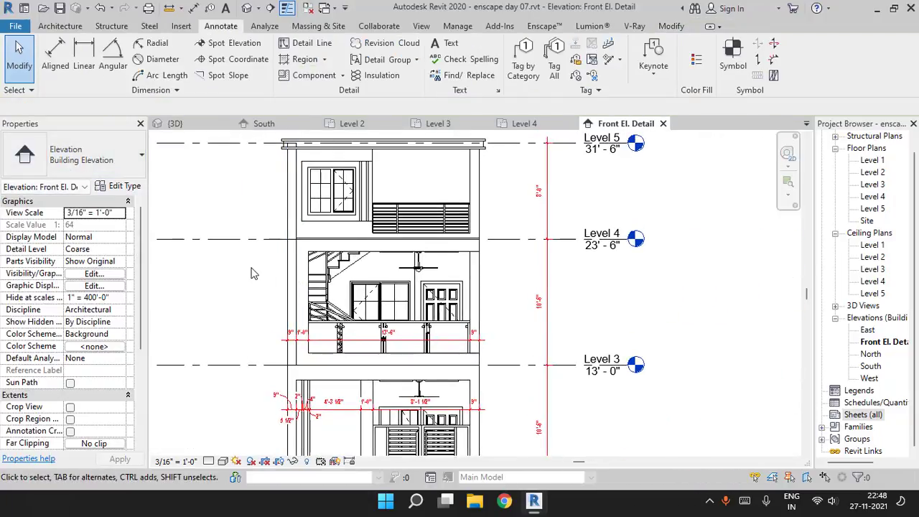
{"action": "middle_click_drag", "start_coordinate": [252, 271], "coordinate": [262, 288]}
{"action": "key", "text": "d"}
{"action": "key", "text": "i"}
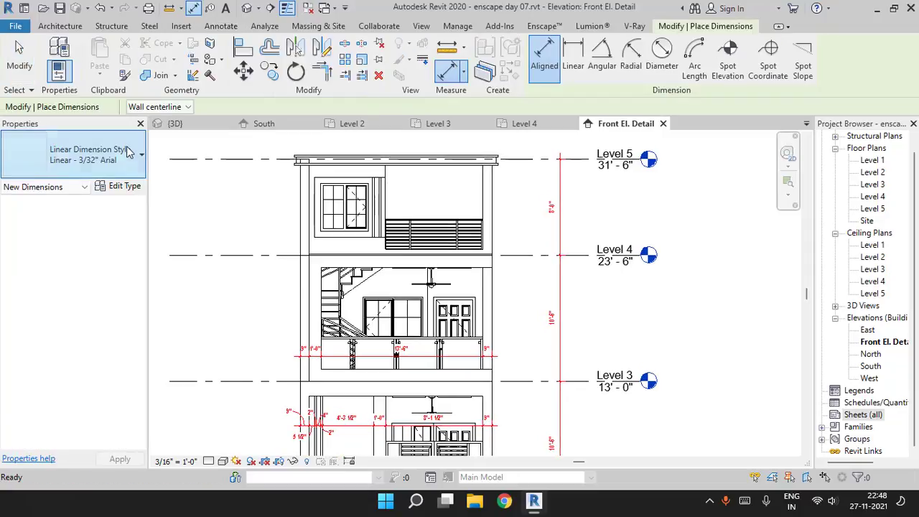
{"action": "left_click", "coordinate": [133, 155]}
{"action": "left_click", "coordinate": [65, 321]}
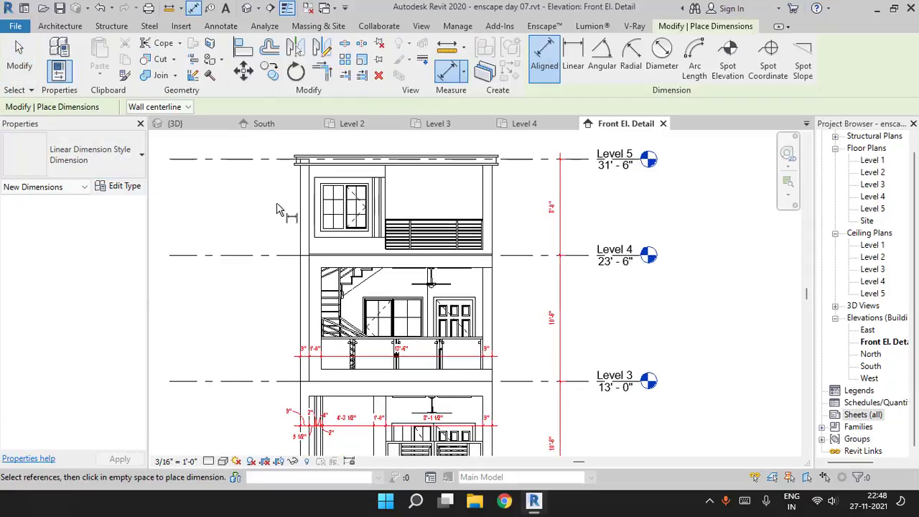
{"action": "scroll", "coordinate": [311, 195], "scroll_direction": "up", "scroll_amount": 5}
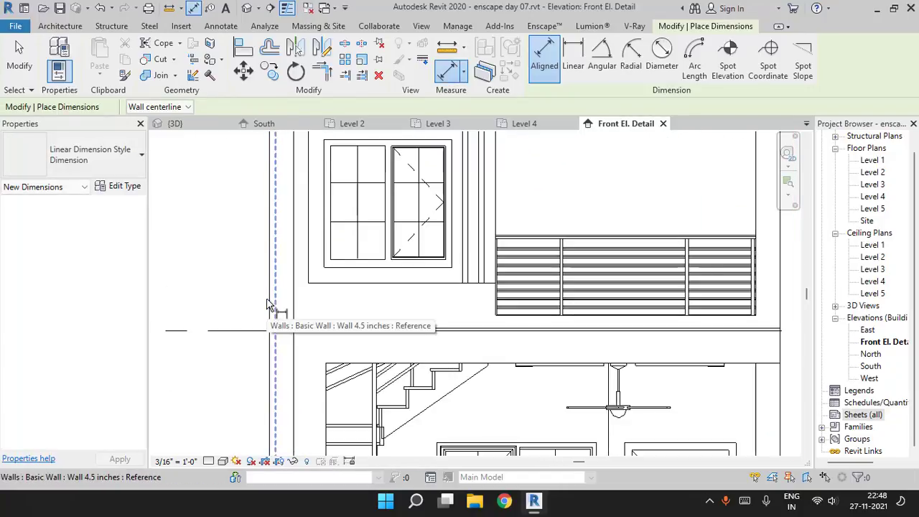
{"action": "left_click", "coordinate": [268, 306]}
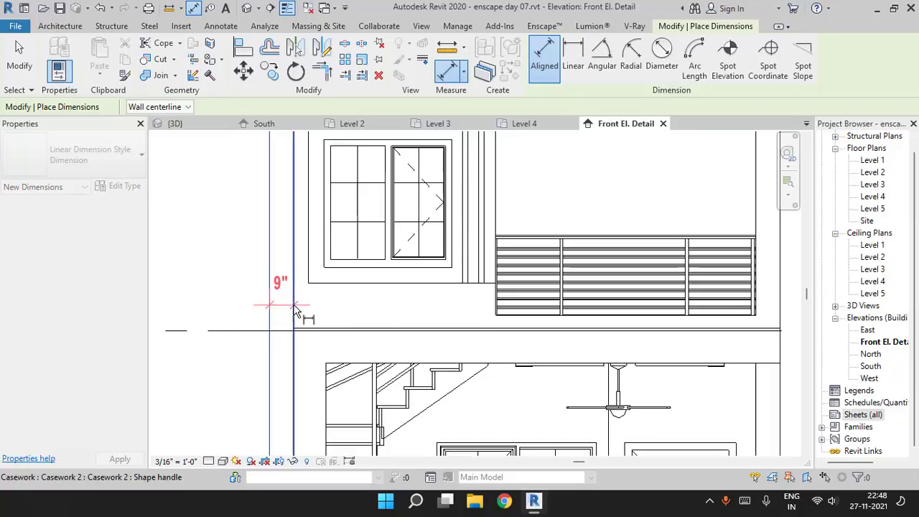
{"action": "middle_click_drag", "start_coordinate": [295, 310], "coordinate": [349, 328]}
{"action": "scroll", "coordinate": [400, 328], "scroll_direction": "up", "scroll_amount": 4}
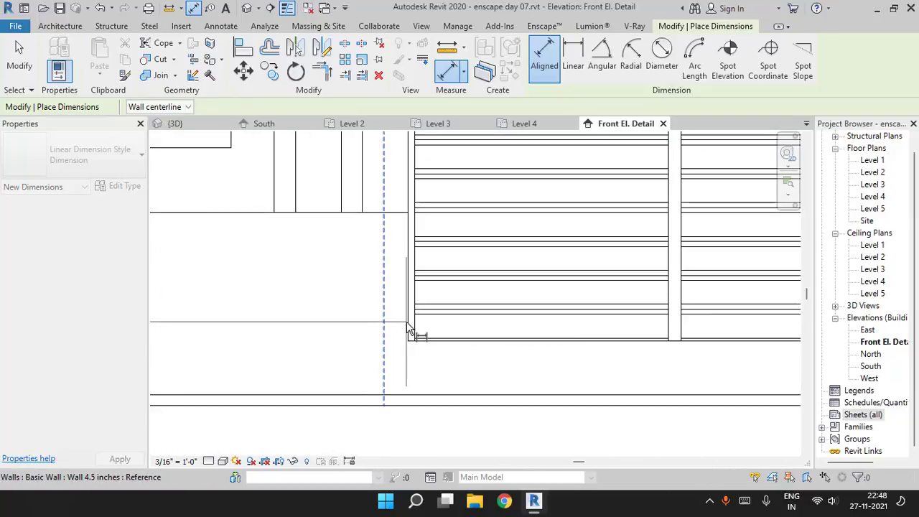
{"action": "scroll", "coordinate": [402, 330], "scroll_direction": "down", "scroll_amount": 3}
{"action": "scroll", "coordinate": [607, 323], "scroll_direction": "up", "scroll_amount": 4}
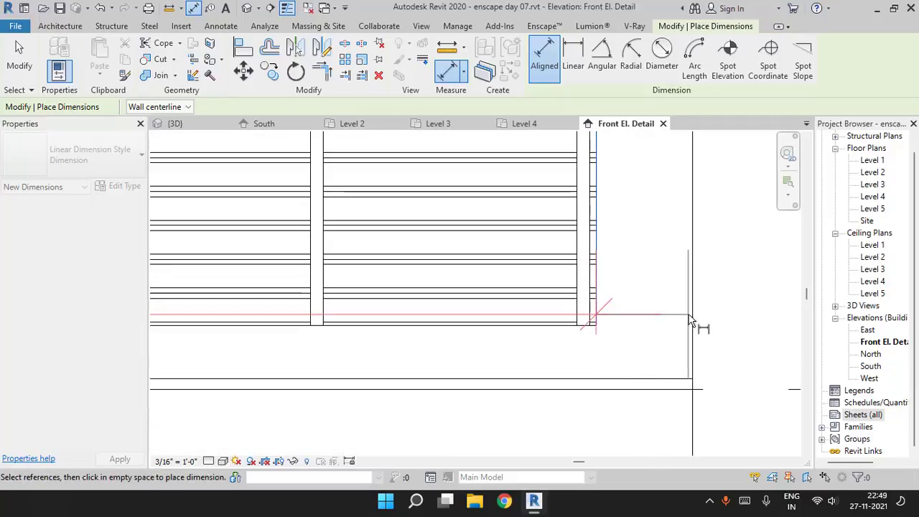
{"action": "left_click", "coordinate": [695, 322]}
{"action": "scroll", "coordinate": [697, 322], "scroll_direction": "down", "scroll_amount": 4}
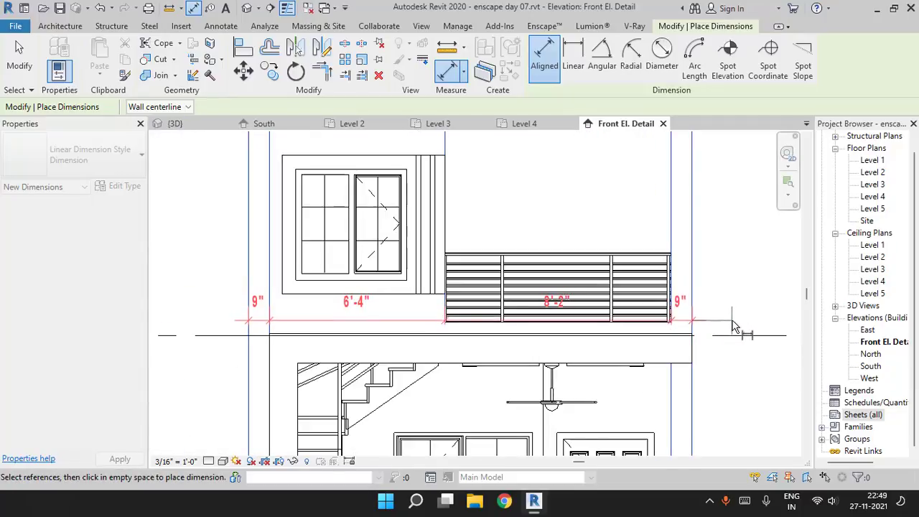
{"action": "left_click", "coordinate": [733, 323]}
Place an aligned dimension string below Level 5 through both side walls, the window surround, the window and the vertical strips beside it
{"action": "scroll", "coordinate": [502, 301], "scroll_direction": "down", "scroll_amount": 3}
{"action": "scroll", "coordinate": [418, 251], "scroll_direction": "up", "scroll_amount": 4}
{"action": "scroll", "coordinate": [318, 268], "scroll_direction": "up", "scroll_amount": 4}
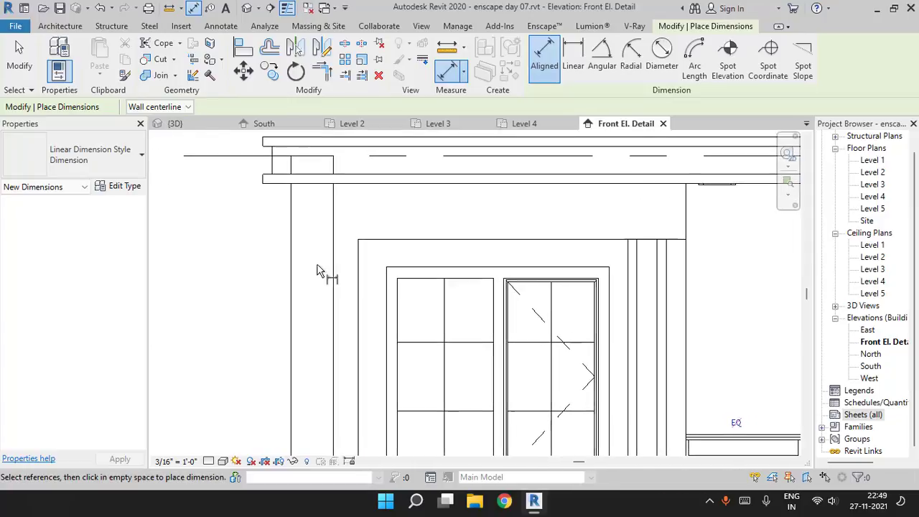
{"action": "left_click", "coordinate": [284, 298]}
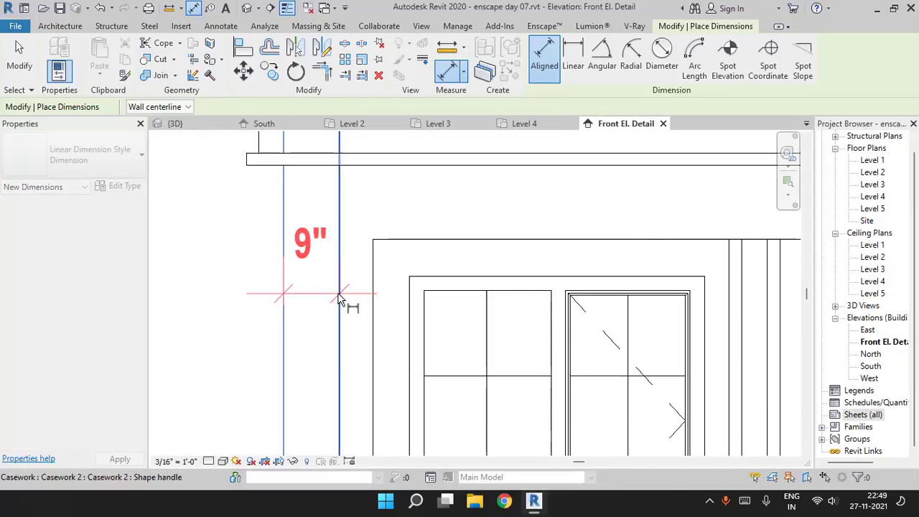
{"action": "left_click", "coordinate": [340, 298]}
{"action": "left_click", "coordinate": [373, 299]}
{"action": "scroll", "coordinate": [384, 298], "scroll_direction": "down", "scroll_amount": 1}
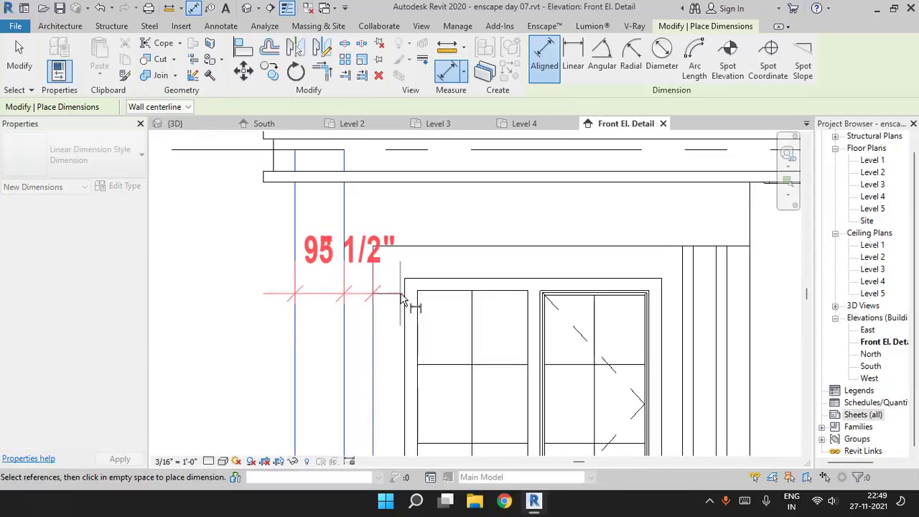
{"action": "middle_click_drag", "start_coordinate": [536, 307], "coordinate": [284, 308]}
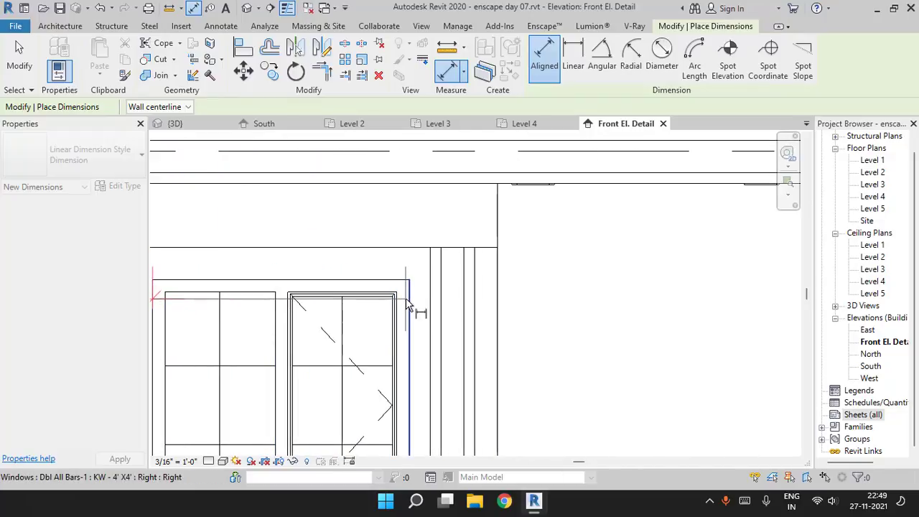
{"action": "left_click", "coordinate": [463, 307]}
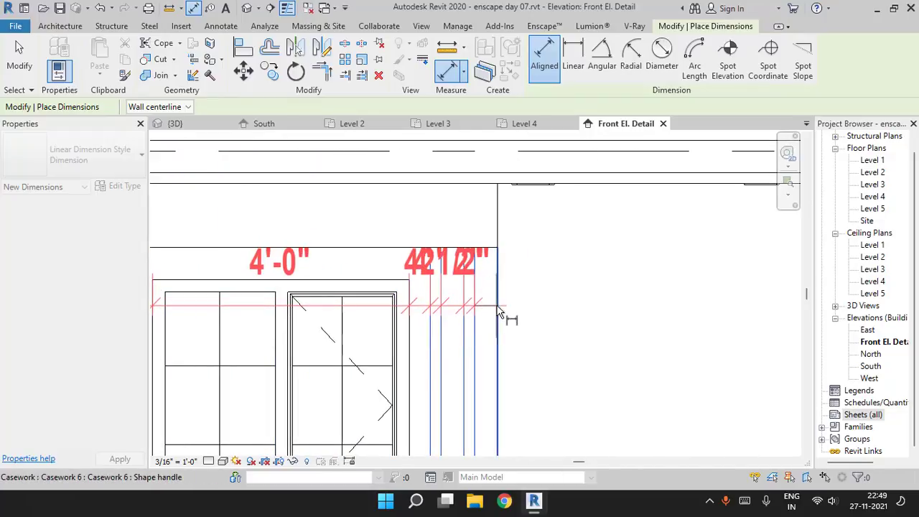
{"action": "scroll", "coordinate": [617, 309], "scroll_direction": "down", "scroll_amount": 2}
{"action": "middle_click_drag", "start_coordinate": [617, 308], "coordinate": [354, 285]}
{"action": "scroll", "coordinate": [495, 288], "scroll_direction": "up", "scroll_amount": 1}
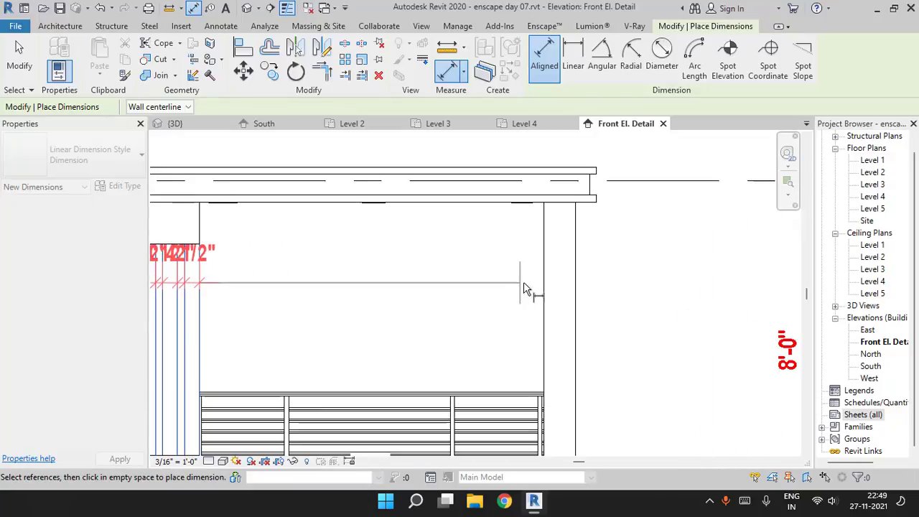
{"action": "left_click", "coordinate": [543, 287]}
{"action": "left_click", "coordinate": [575, 287]}
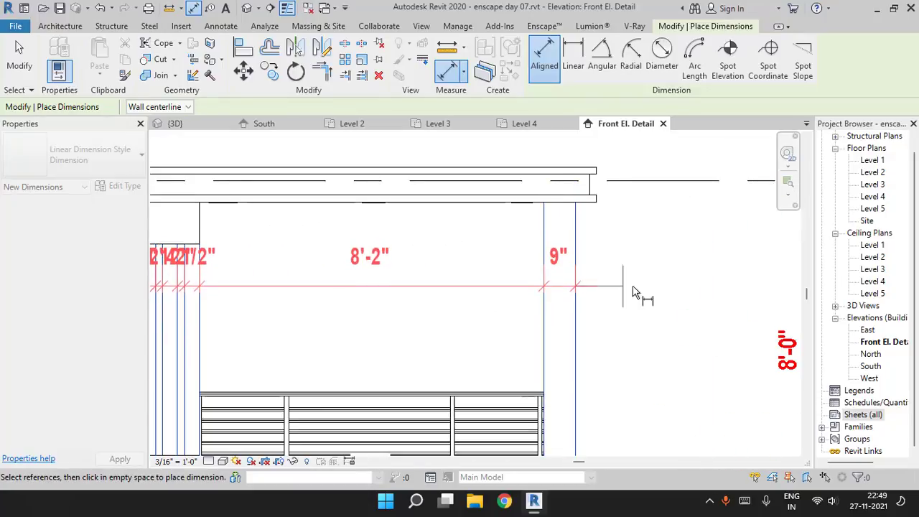
{"action": "middle_click_drag", "start_coordinate": [378, 295], "coordinate": [687, 299]}
{"action": "key", "text": "Escape"}
Move the overlapping dimension texts of the narrow vertical strips beside the top-floor window apart onto leaders so each is readable
{"action": "scroll", "coordinate": [492, 267], "scroll_direction": "up", "scroll_amount": 2}
{"action": "left_click", "coordinate": [526, 279]}
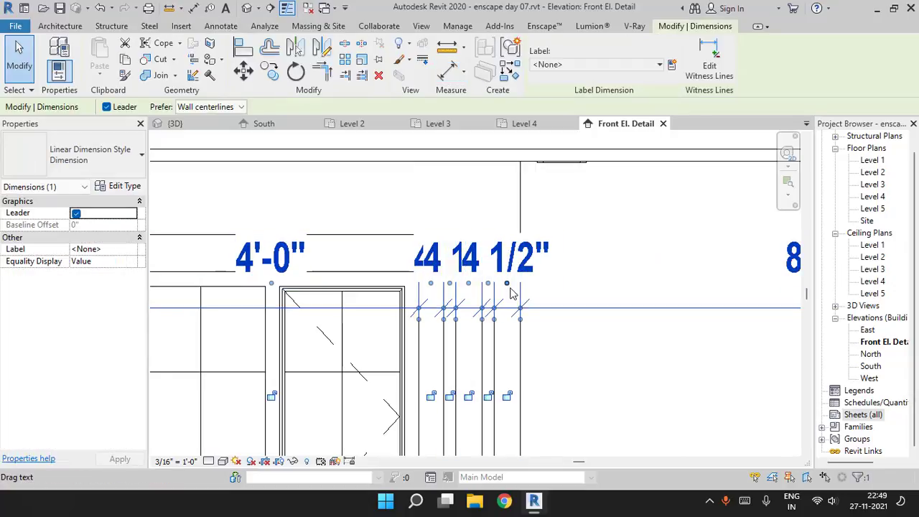
{"action": "left_click_drag", "start_coordinate": [539, 270], "coordinate": [644, 238]}
{"action": "left_click_drag", "start_coordinate": [487, 283], "coordinate": [433, 211]}
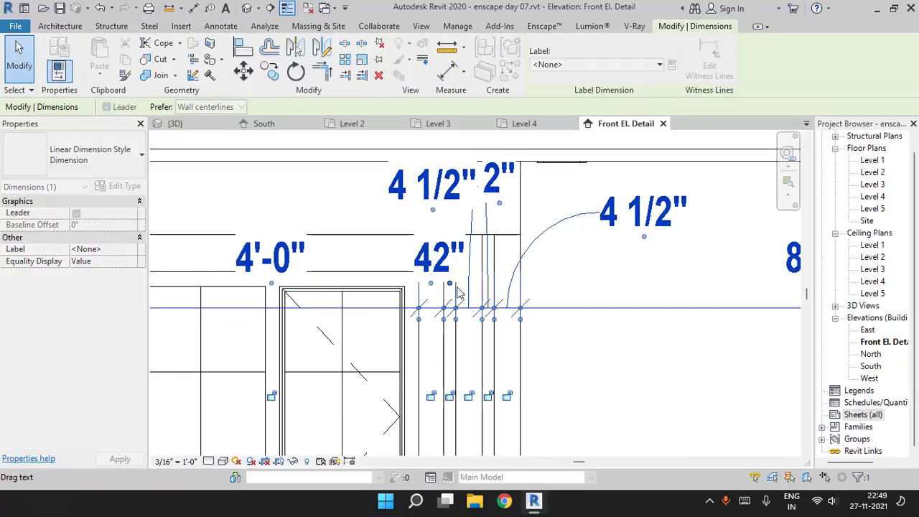
{"action": "left_click_drag", "start_coordinate": [450, 284], "coordinate": [375, 263]}
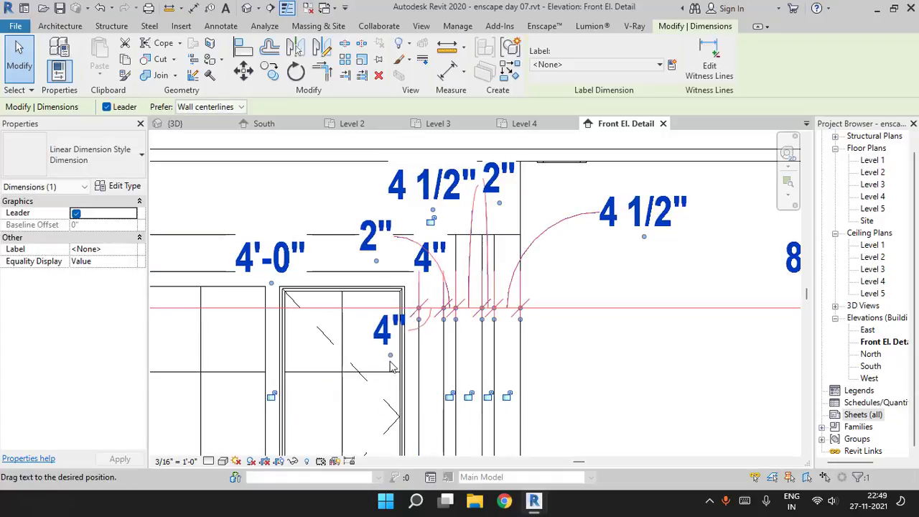
{"action": "left_click_drag", "start_coordinate": [390, 362], "coordinate": [379, 390]}
{"action": "left_click", "coordinate": [486, 254]}
{"action": "left_click", "coordinate": [505, 192]}
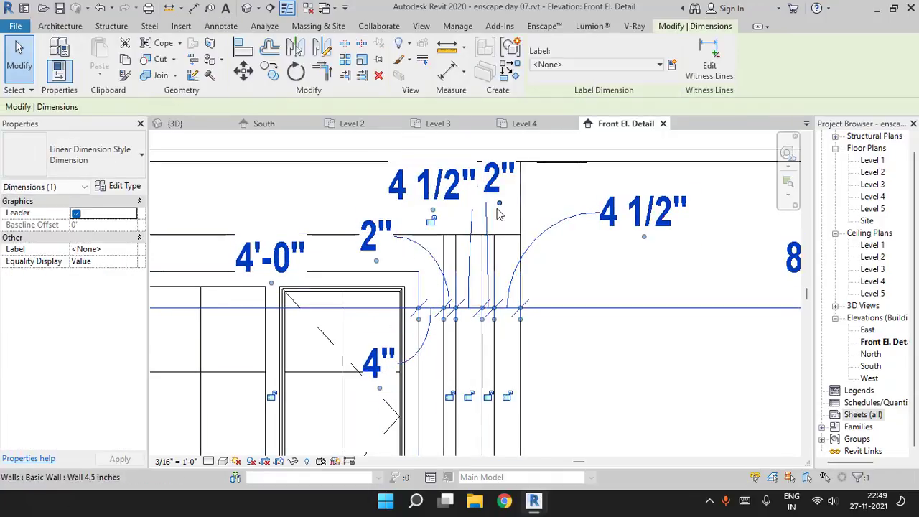
{"action": "left_click_drag", "start_coordinate": [500, 213], "coordinate": [535, 303]}
{"action": "left_click_drag", "start_coordinate": [580, 402], "coordinate": [580, 407]}
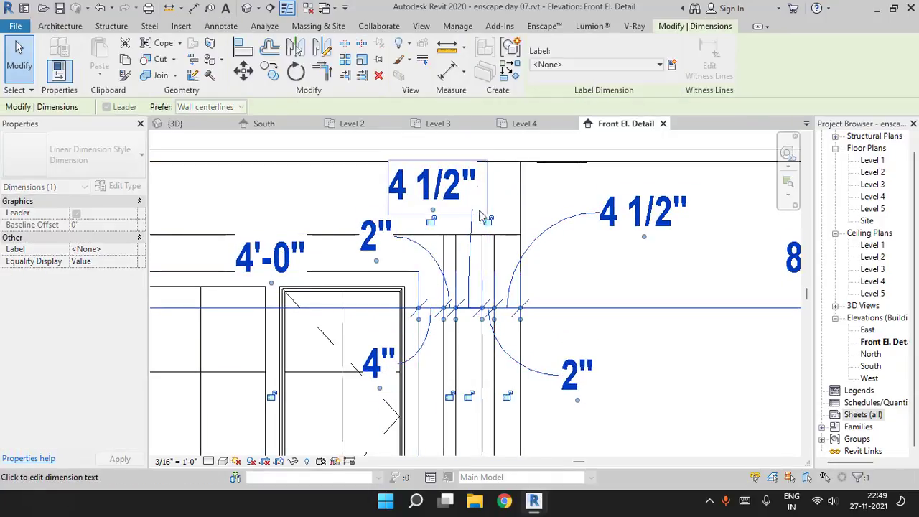
{"action": "left_click_drag", "start_coordinate": [470, 227], "coordinate": [503, 223]}
{"action": "key", "text": "Escape"}
Examine the horizontal dimension strings on each floor of the front elevation from Level 5 down to Level 1
{"action": "scroll", "coordinate": [543, 357], "scroll_direction": "down", "scroll_amount": 5}
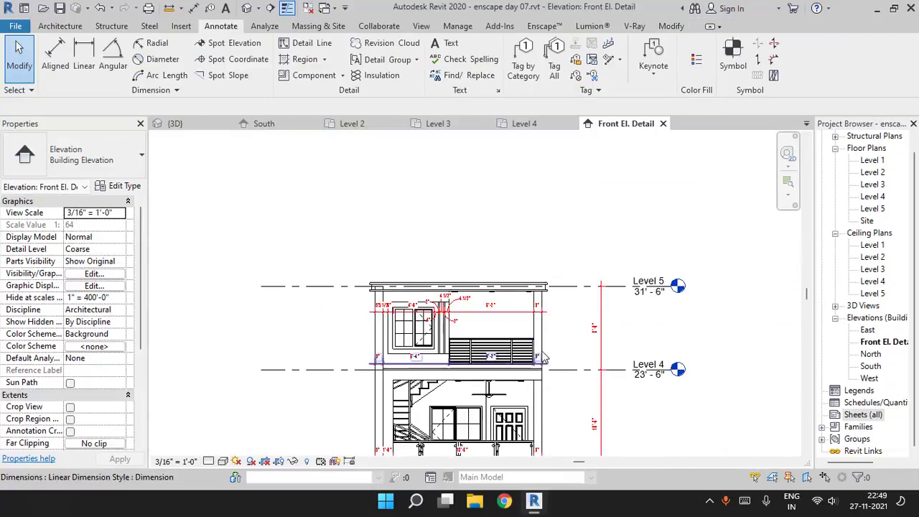
{"action": "scroll", "coordinate": [448, 258], "scroll_direction": "up", "scroll_amount": 3}
{"action": "scroll", "coordinate": [411, 247], "scroll_direction": "up", "scroll_amount": 4}
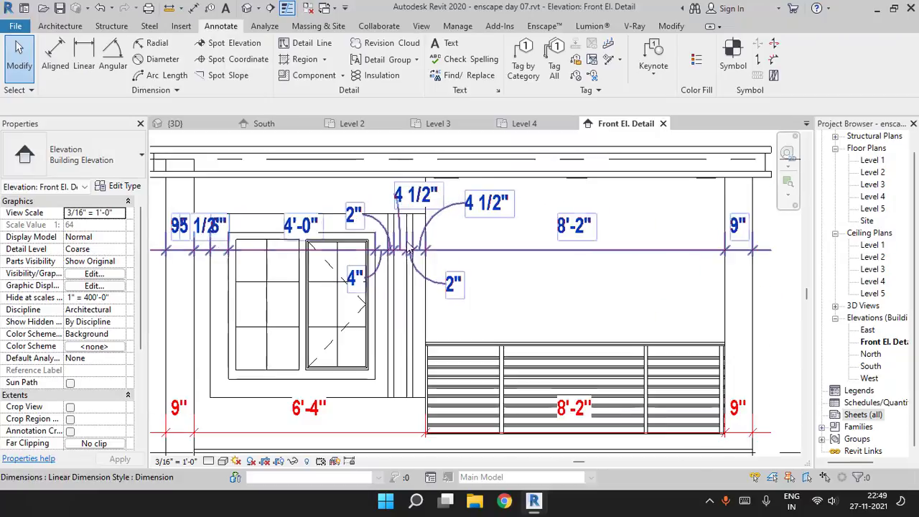
{"action": "scroll", "coordinate": [503, 302], "scroll_direction": "down", "scroll_amount": 6}
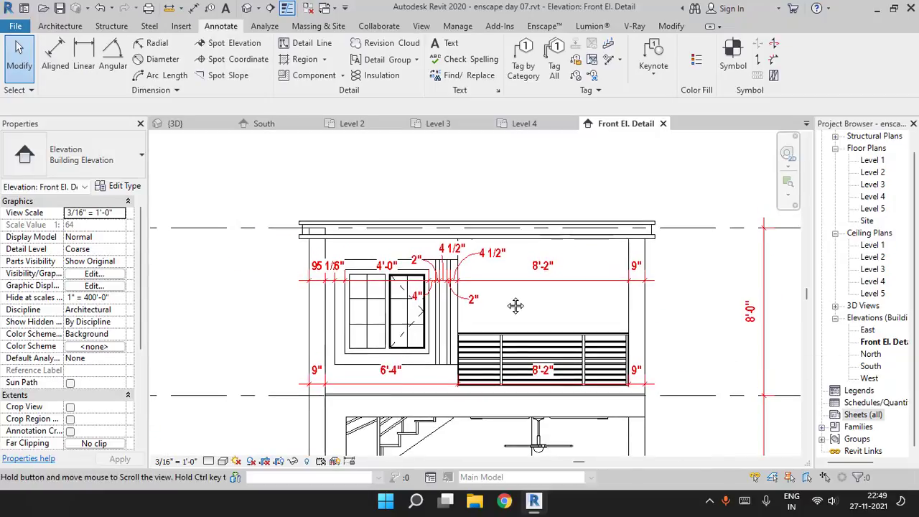
{"action": "middle_click_drag", "start_coordinate": [419, 271], "coordinate": [425, 243]}
{"action": "middle_click_drag", "start_coordinate": [388, 276], "coordinate": [384, 261]}
{"action": "scroll", "coordinate": [304, 177], "scroll_direction": "up", "scroll_amount": 2}
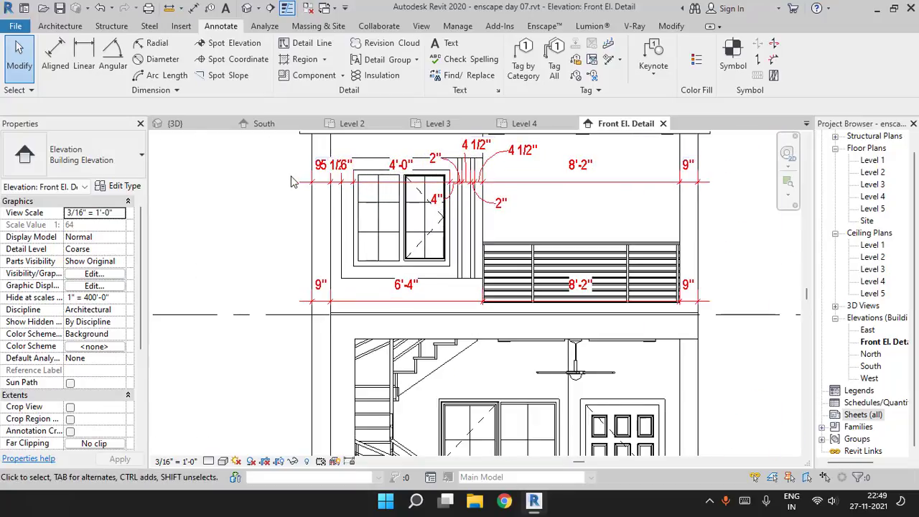
{"action": "scroll", "coordinate": [303, 177], "scroll_direction": "down", "scroll_amount": 3}
{"action": "middle_click_drag", "start_coordinate": [509, 305], "coordinate": [496, 262]}
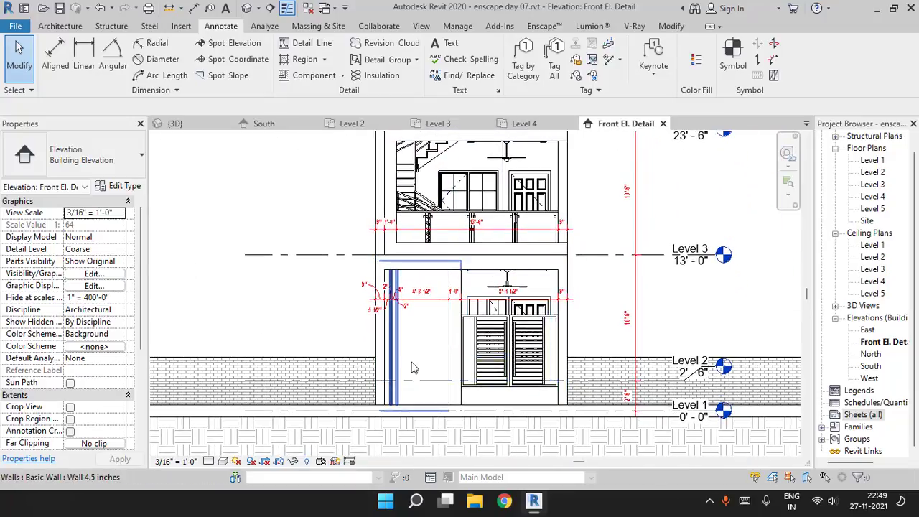
{"action": "middle_click_drag", "start_coordinate": [451, 294], "coordinate": [451, 315]}
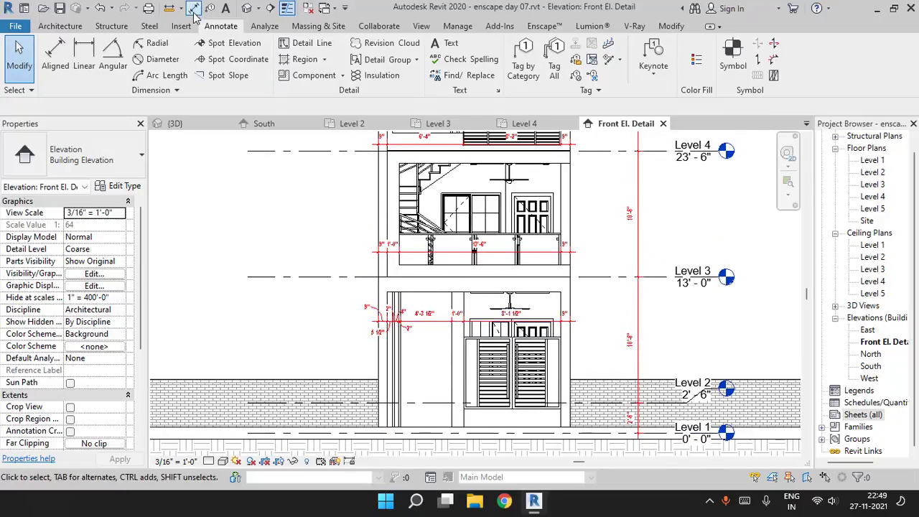
Start a vertical aligned dimension string at the ground line, referencing the gate's bottom and top edges and the beam's underside below Level 3
{"action": "left_click", "coordinate": [193, 9]}
{"action": "scroll", "coordinate": [369, 424], "scroll_direction": "up", "scroll_amount": 5}
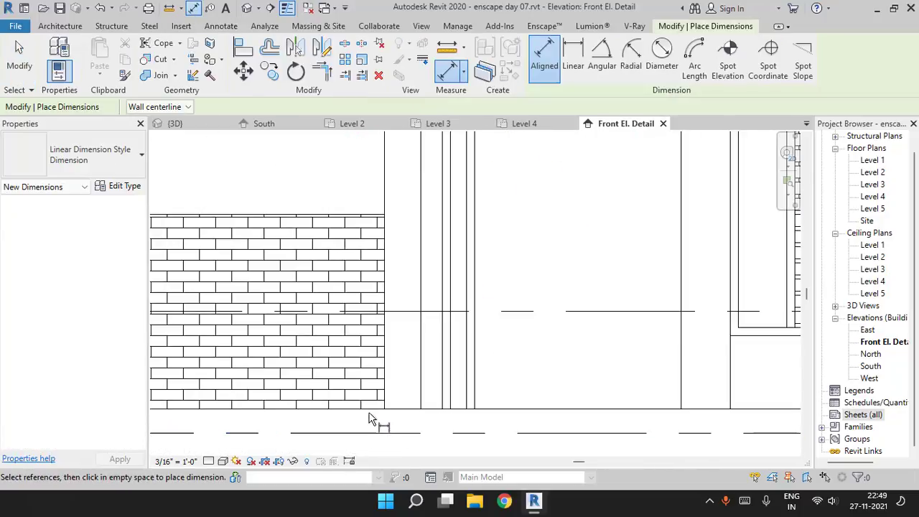
{"action": "scroll", "coordinate": [374, 417], "scroll_direction": "down", "scroll_amount": 3}
{"action": "scroll", "coordinate": [467, 423], "scroll_direction": "up", "scroll_amount": 3}
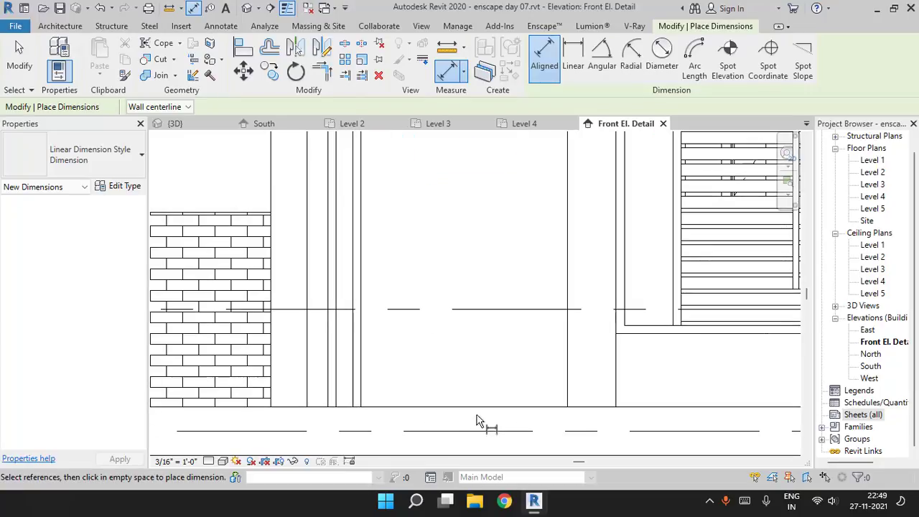
{"action": "left_click", "coordinate": [479, 415]}
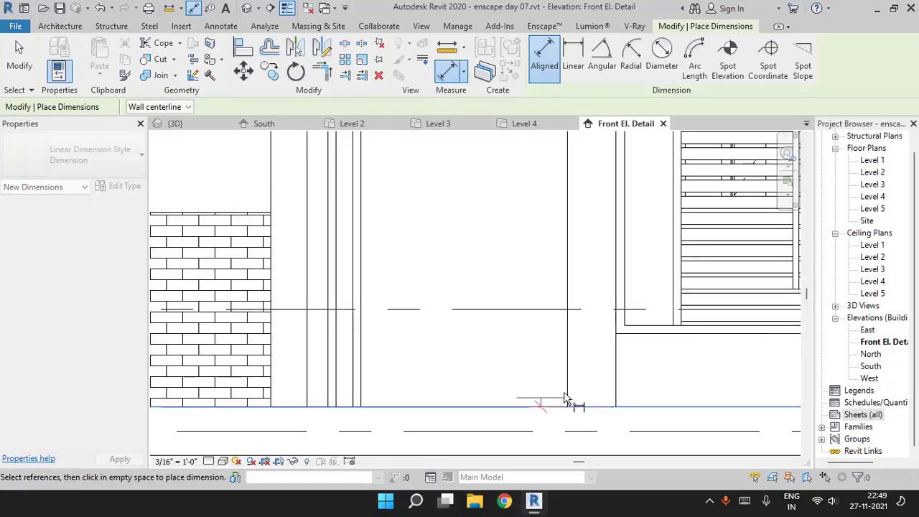
{"action": "left_click", "coordinate": [630, 340]}
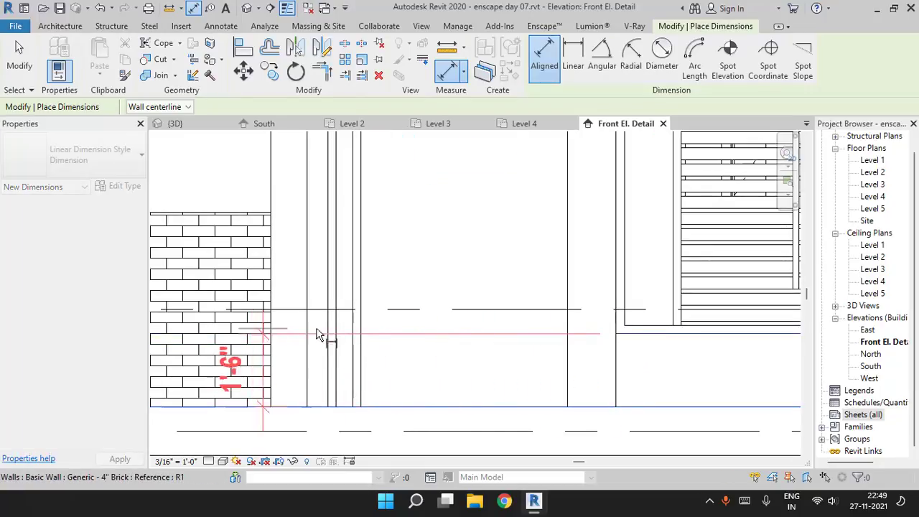
{"action": "scroll", "coordinate": [583, 337], "scroll_direction": "down", "scroll_amount": 2}
{"action": "middle_click_drag", "start_coordinate": [467, 322], "coordinate": [460, 397]}
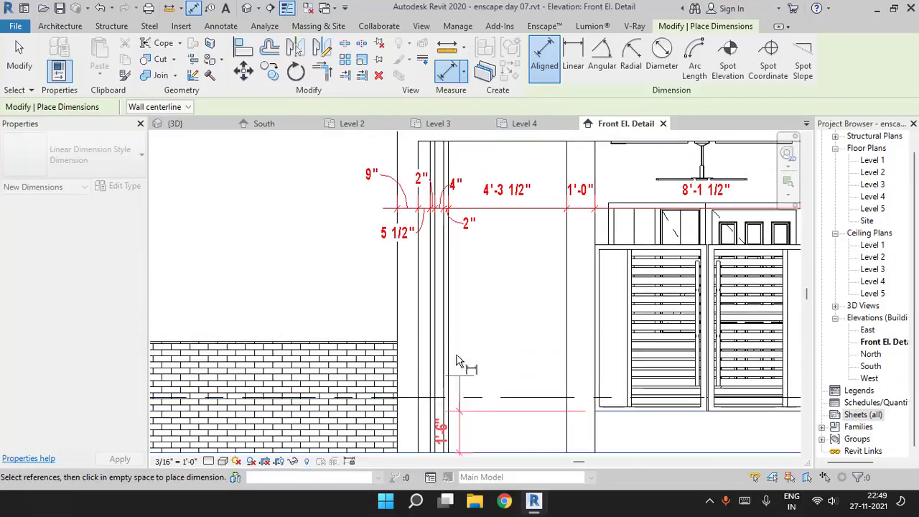
{"action": "left_click", "coordinate": [597, 252]}
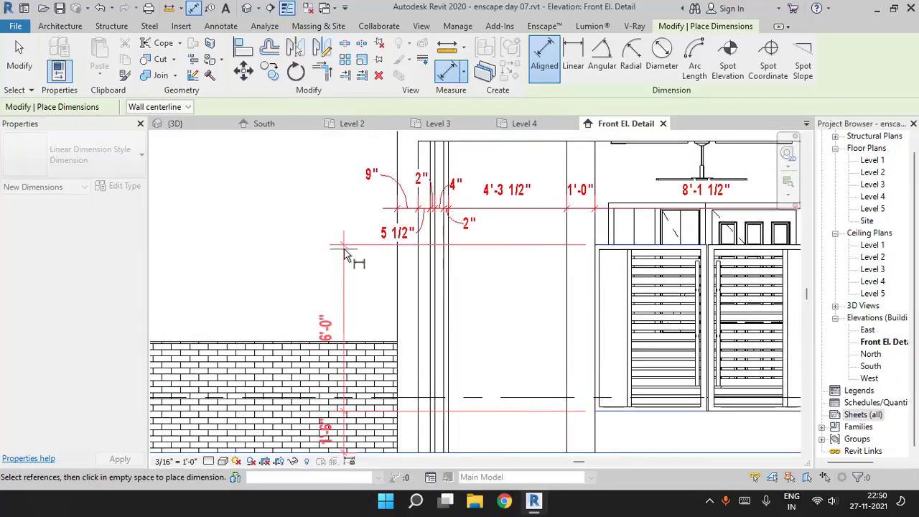
{"action": "middle_click_drag", "start_coordinate": [345, 253], "coordinate": [361, 315]}
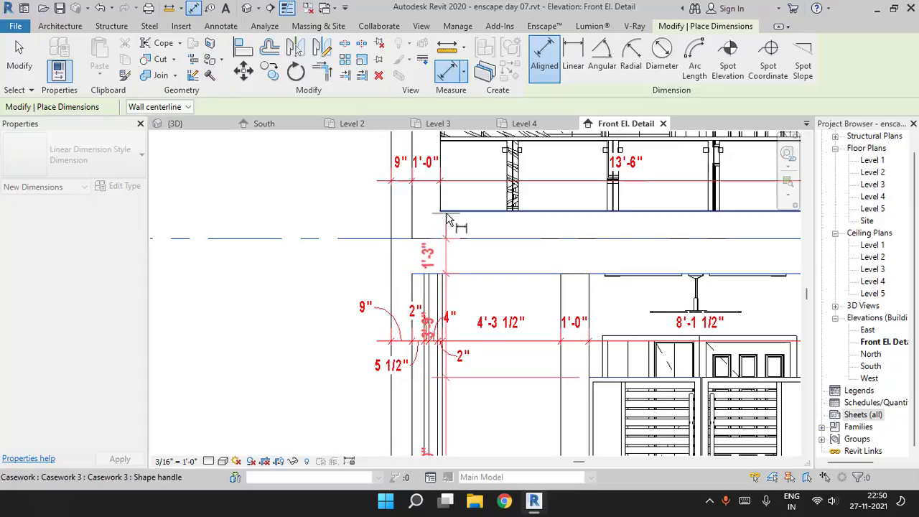
{"action": "left_click", "coordinate": [415, 275]}
Extend the vertical string through the Level 4 beam, Level 4, the window and its surround to the roof slab's top, and place it beside the house
{"action": "middle_click_drag", "start_coordinate": [342, 225], "coordinate": [355, 429]}
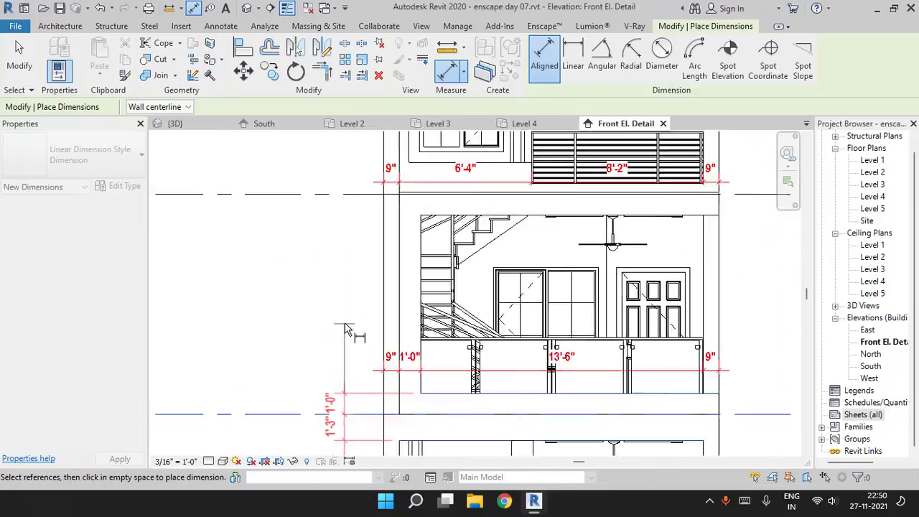
{"action": "left_click", "coordinate": [449, 180]}
{"action": "middle_click_drag", "start_coordinate": [453, 221], "coordinate": [458, 342]}
{"action": "scroll", "coordinate": [454, 293], "scroll_direction": "up", "scroll_amount": 1}
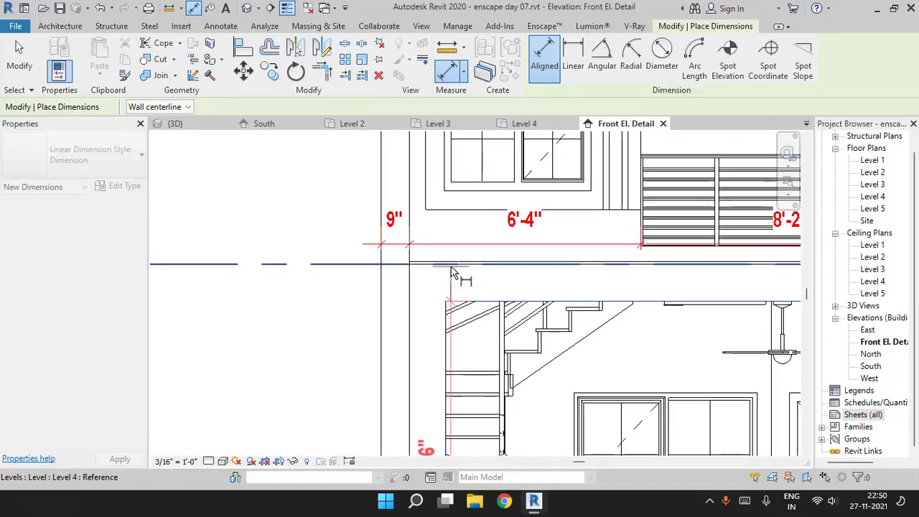
{"action": "middle_click_drag", "start_coordinate": [452, 218], "coordinate": [457, 408]}
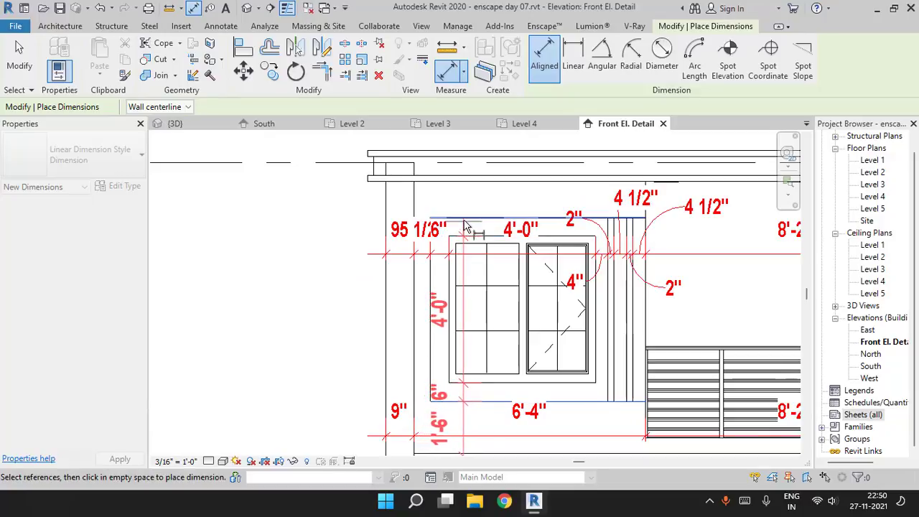
{"action": "middle_click_drag", "start_coordinate": [465, 227], "coordinate": [494, 397]}
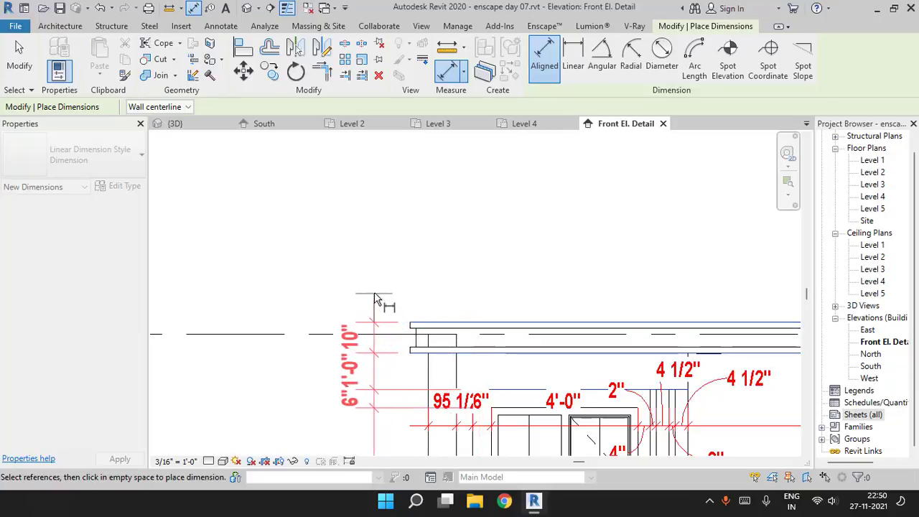
{"action": "scroll", "coordinate": [374, 299], "scroll_direction": "down", "scroll_amount": 3}
{"action": "middle_click_drag", "start_coordinate": [385, 244], "coordinate": [395, 183]}
{"action": "left_click", "coordinate": [395, 179]}
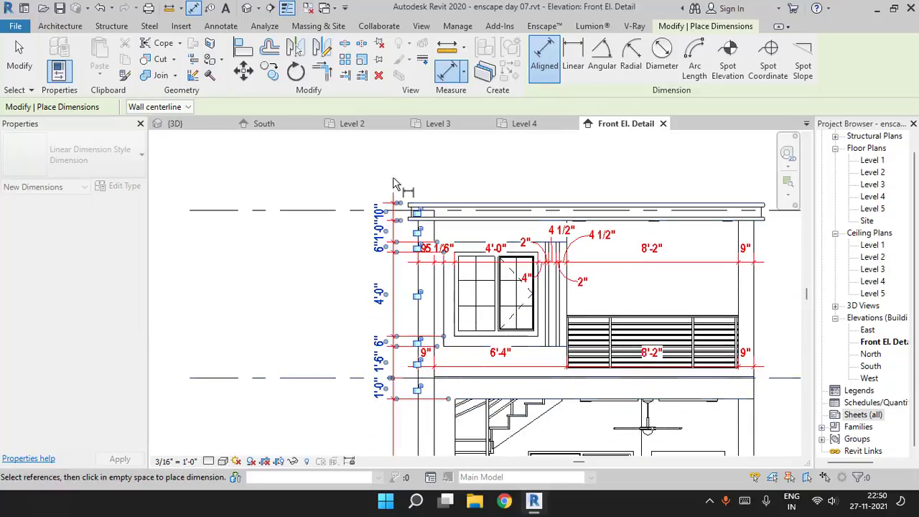
{"action": "middle_click_drag", "start_coordinate": [473, 352], "coordinate": [468, 242]}
{"action": "key", "text": "Escape"}
{"action": "key", "text": "Escape"}
Move the 1'-3" text just below Level 3 in the vertical dimension string outward onto a leader
{"action": "middle_click_drag", "start_coordinate": [456, 427], "coordinate": [467, 258]}
{"action": "mouse_move", "coordinate": [466, 355]}
{"action": "middle_mouse_down"}
{"action": "mouse_move", "coordinate": [486, 236]}
{"action": "mouse_move", "coordinate": [499, 242]}
{"action": "middle_mouse_up"}
{"action": "middle_click_drag", "start_coordinate": [439, 312], "coordinate": [443, 405]}
{"action": "middle_click_drag", "start_coordinate": [445, 314], "coordinate": [449, 428]}
{"action": "scroll", "coordinate": [433, 322], "scroll_direction": "up", "scroll_amount": 4}
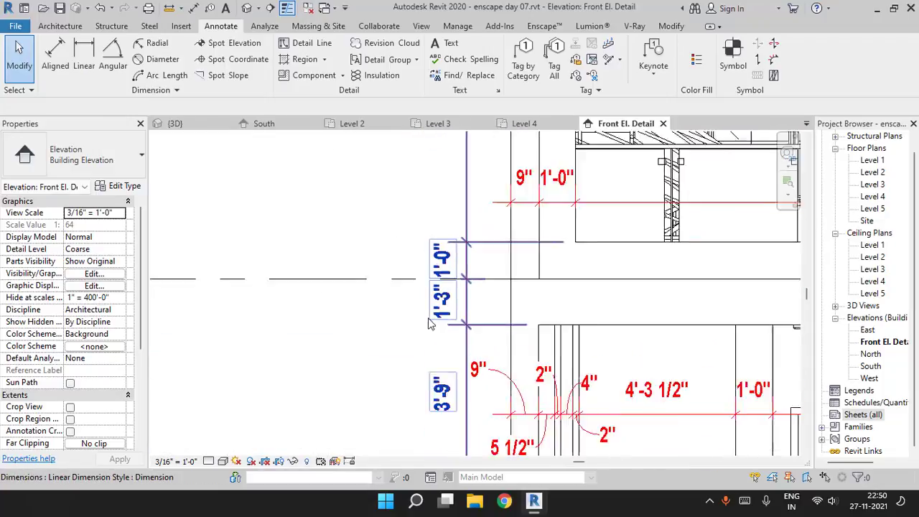
{"action": "left_click", "coordinate": [436, 326]}
{"action": "left_click_drag", "start_coordinate": [457, 300], "coordinate": [439, 329]}
{"action": "key", "text": "Escape"}
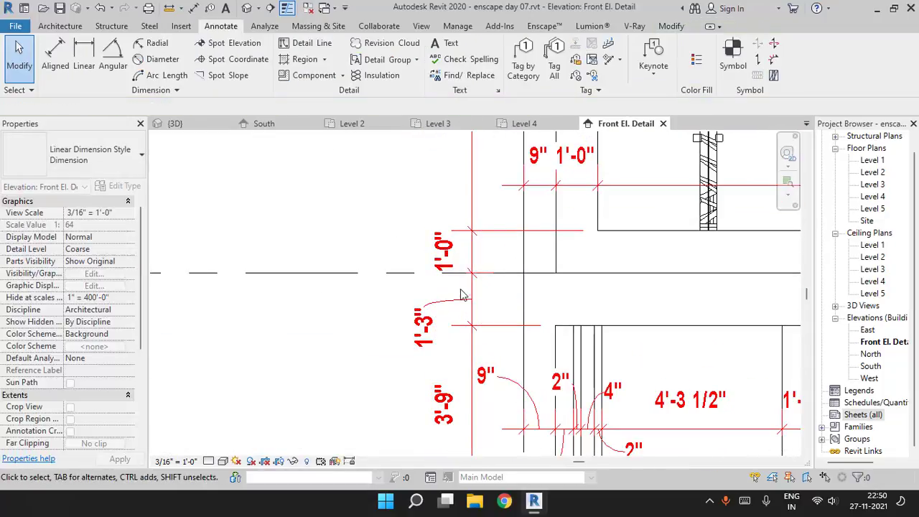
Move the 1'-6" text just above Level 4 in the vertical dimension string outward onto a leader
{"action": "middle_click_drag", "start_coordinate": [464, 199], "coordinate": [469, 411]}
{"action": "middle_click_drag", "start_coordinate": [465, 225], "coordinate": [470, 406]}
{"action": "middle_click_drag", "start_coordinate": [457, 247], "coordinate": [459, 379]}
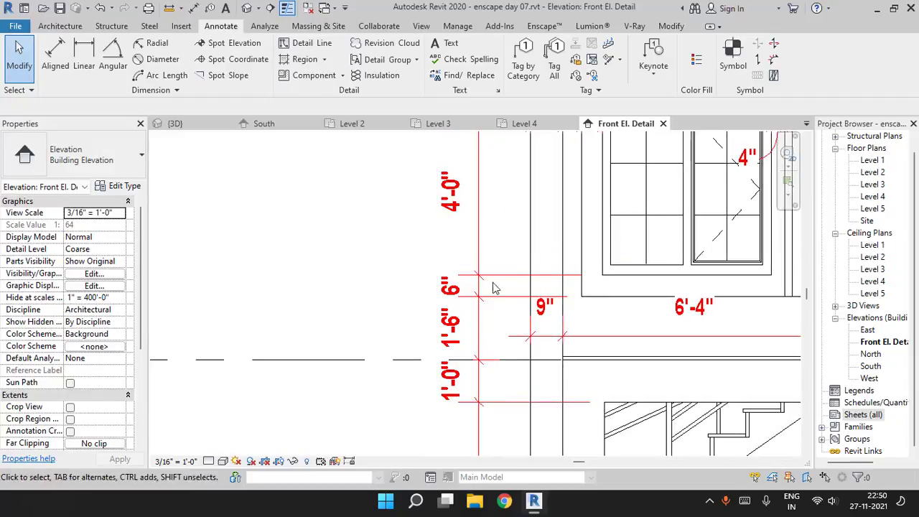
{"action": "left_click", "coordinate": [465, 337]}
{"action": "left_click_drag", "start_coordinate": [465, 336], "coordinate": [422, 300]}
{"action": "key", "text": "Escape"}
Open the type properties of the vertical string's "Dimension" style and review its units format
{"action": "scroll", "coordinate": [506, 262], "scroll_direction": "down", "scroll_amount": 2}
{"action": "middle_click_drag", "start_coordinate": [509, 260], "coordinate": [490, 373]}
{"action": "scroll", "coordinate": [442, 287], "scroll_direction": "up", "scroll_amount": 2}
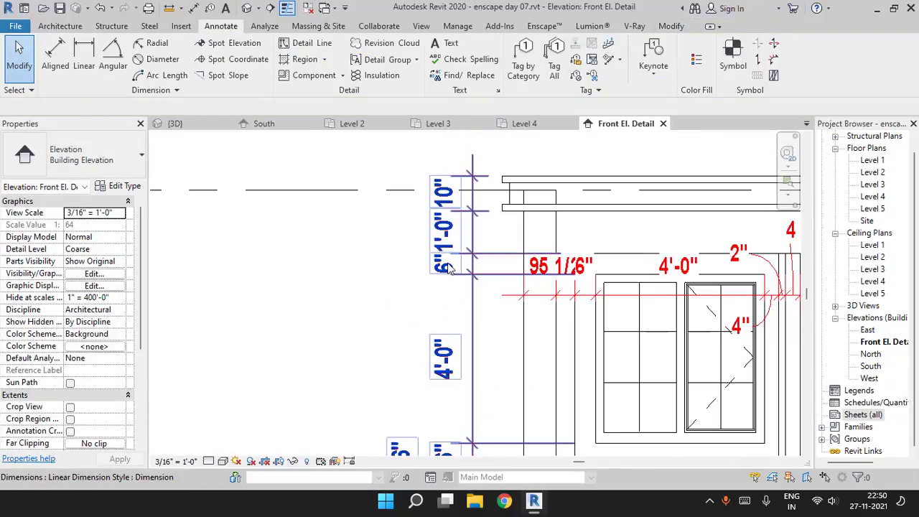
{"action": "left_click", "coordinate": [448, 264]}
{"action": "left_click", "coordinate": [333, 301]}
{"action": "left_click", "coordinate": [452, 242]}
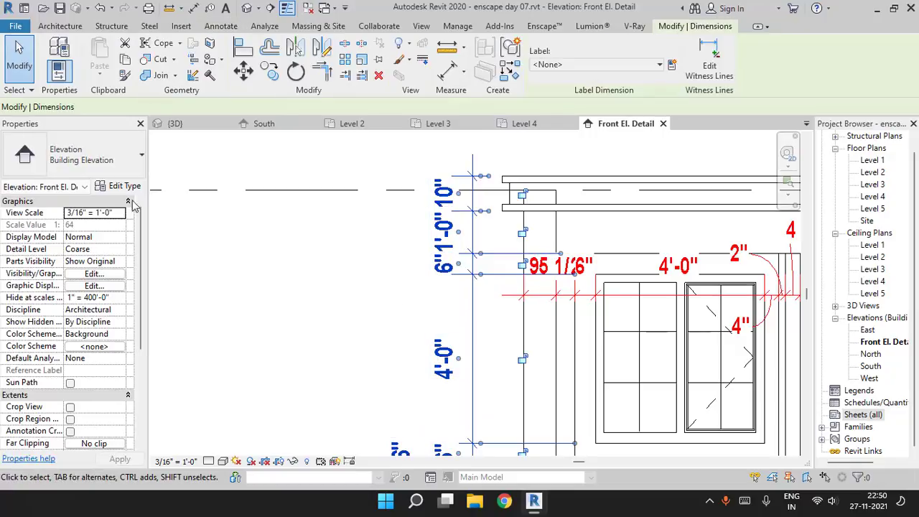
{"action": "left_click", "coordinate": [123, 186]}
{"action": "scroll", "coordinate": [512, 334], "scroll_direction": "down", "scroll_amount": 10}
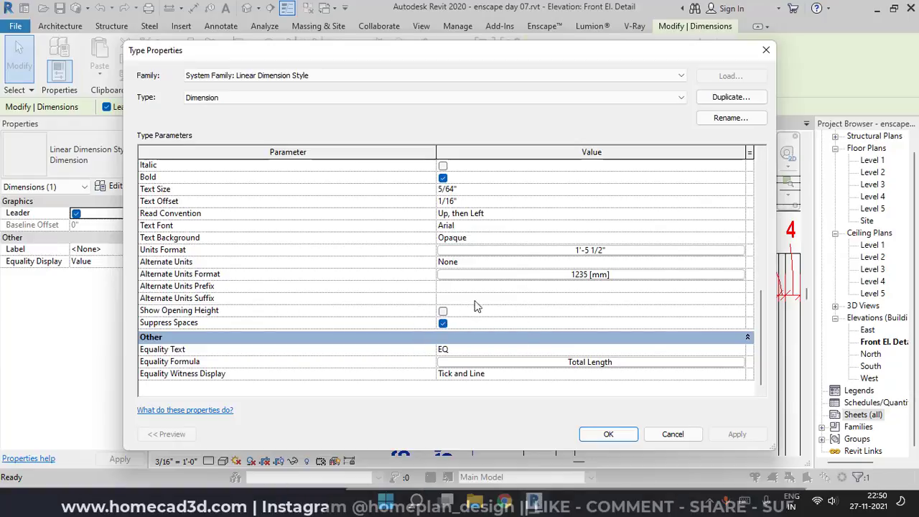
{"action": "left_click", "coordinate": [545, 251]}
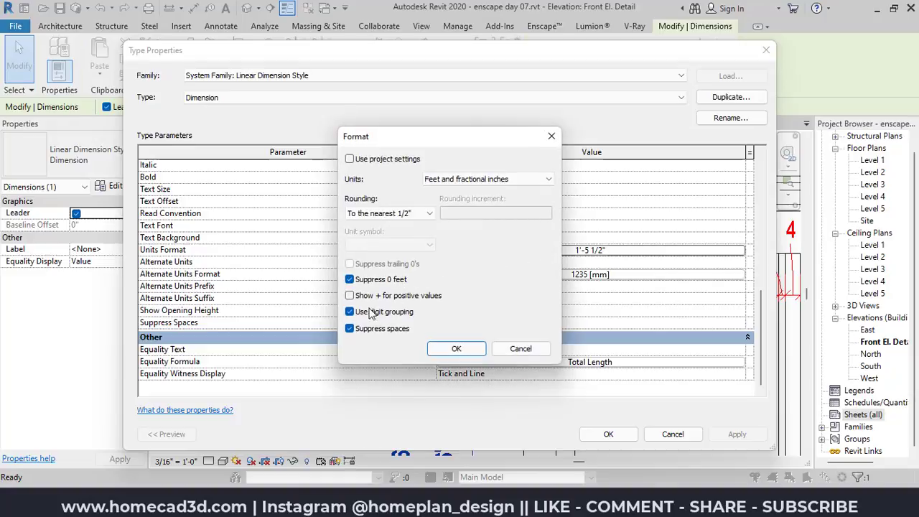
{"action": "left_click", "coordinate": [457, 349]}
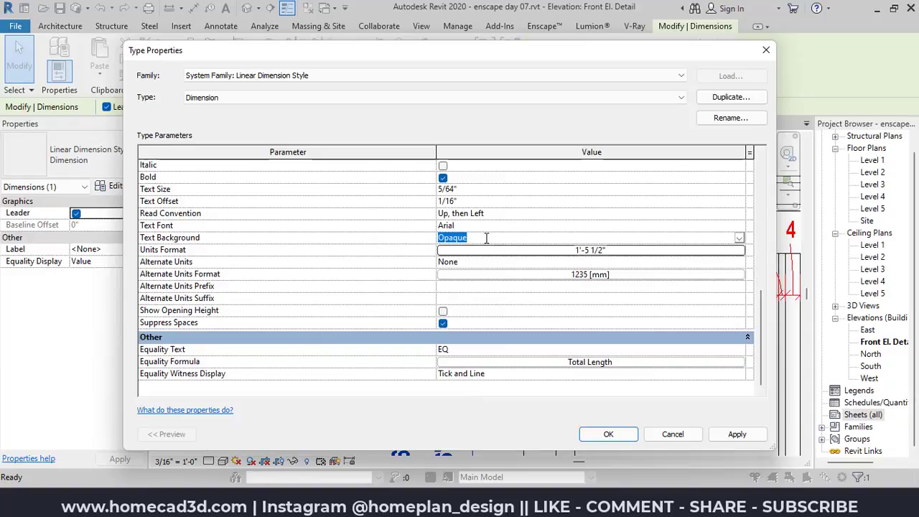
Set the text background of the "Dimension" style to Transparent
{"action": "left_click", "coordinate": [742, 242]}
{"action": "left_click", "coordinate": [480, 262]}
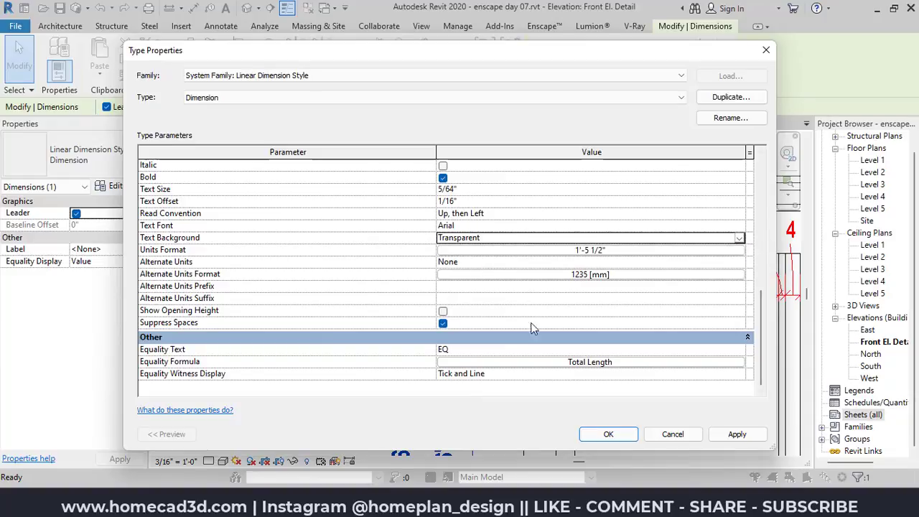
{"action": "left_click", "coordinate": [608, 435]}
{"action": "key", "text": "Escape"}
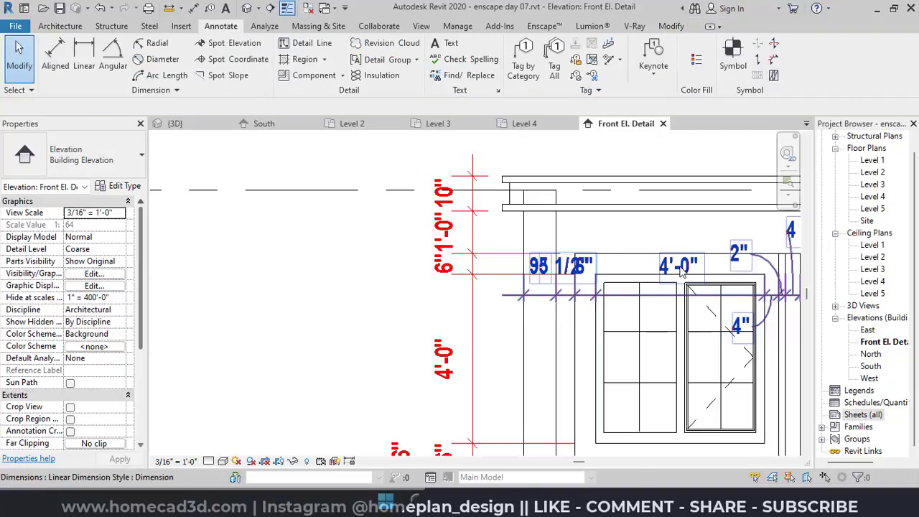
{"action": "middle_click_drag", "start_coordinate": [556, 370], "coordinate": [534, 271]}
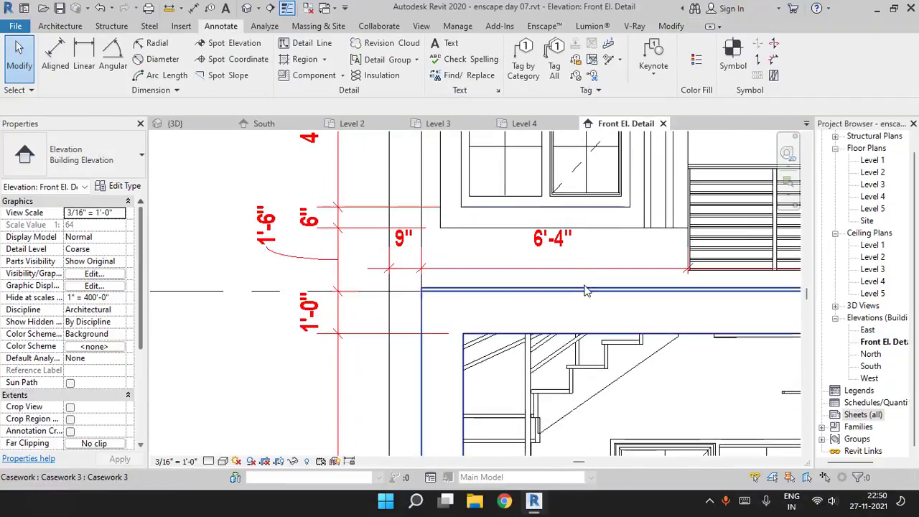
{"action": "middle_click_drag", "start_coordinate": [576, 349], "coordinate": [574, 194]}
{"action": "middle_click_drag", "start_coordinate": [537, 362], "coordinate": [558, 216]}
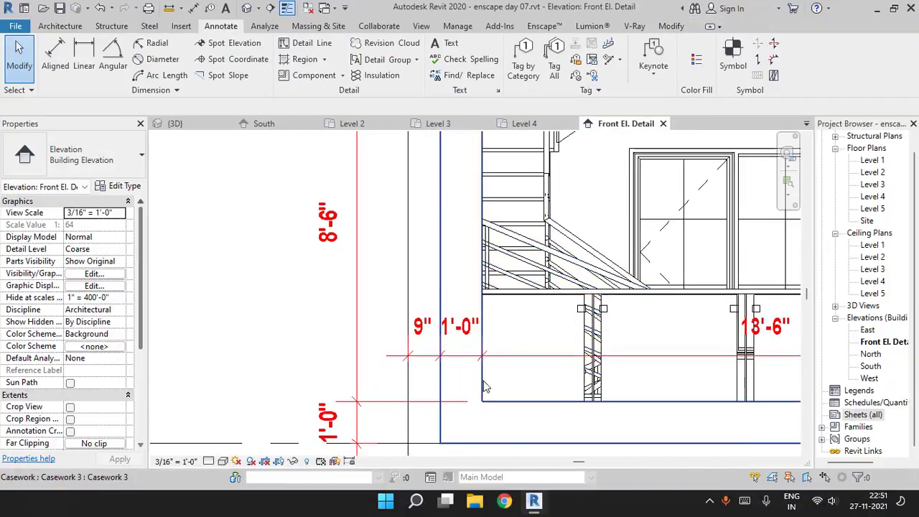
{"action": "key", "text": "d"}
{"action": "key", "text": "i"}
{"action": "key", "text": "Escape"}
Set the text background of the "Dimension" style back to Opaque through the balcony railing's dimension string
{"action": "scroll", "coordinate": [765, 338], "scroll_direction": "up", "scroll_amount": 2}
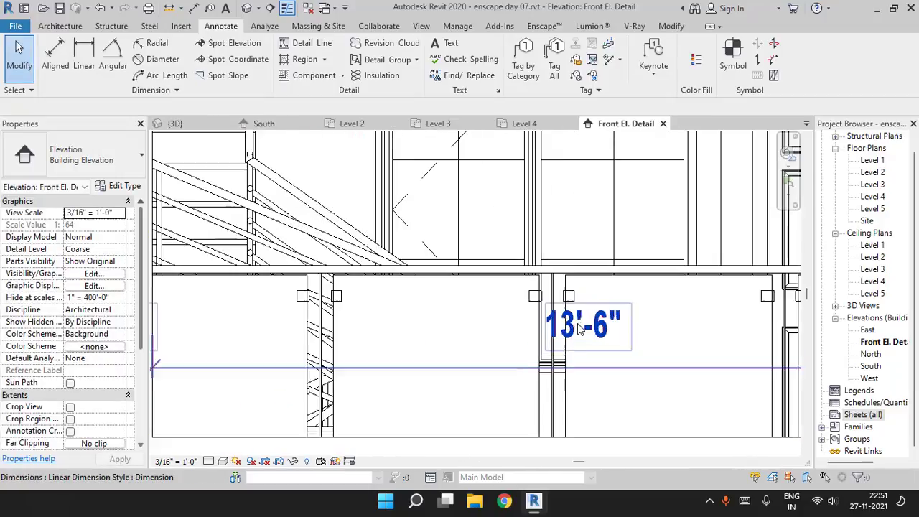
{"action": "left_click", "coordinate": [597, 329]}
{"action": "left_click", "coordinate": [131, 186]}
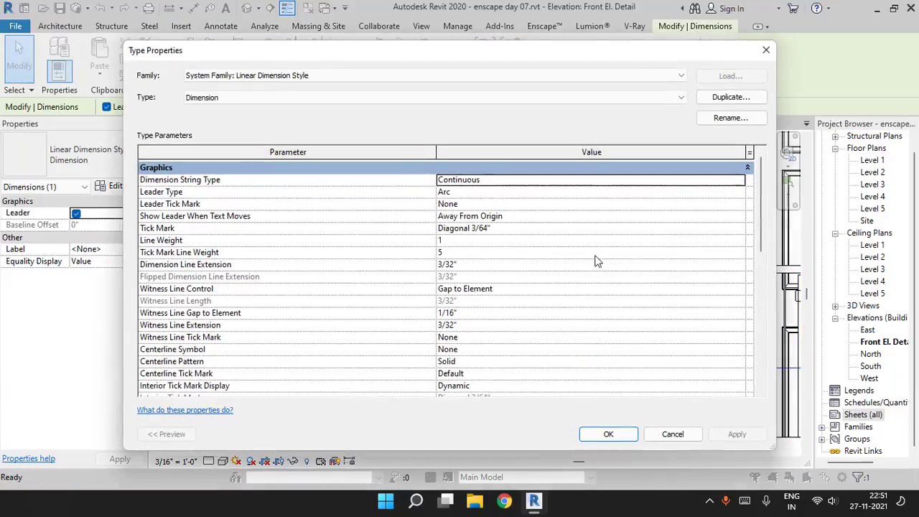
{"action": "scroll", "coordinate": [556, 314], "scroll_direction": "down", "scroll_amount": 3}
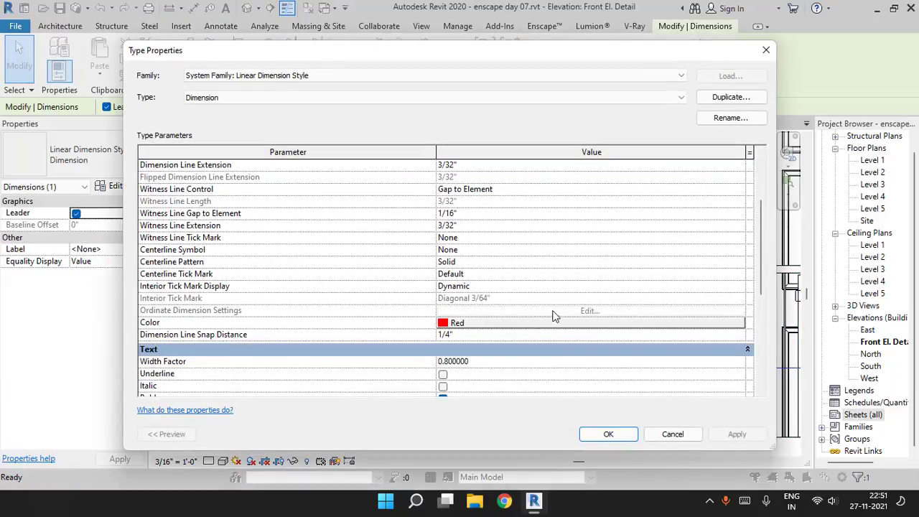
{"action": "scroll", "coordinate": [503, 313], "scroll_direction": "down", "scroll_amount": 5}
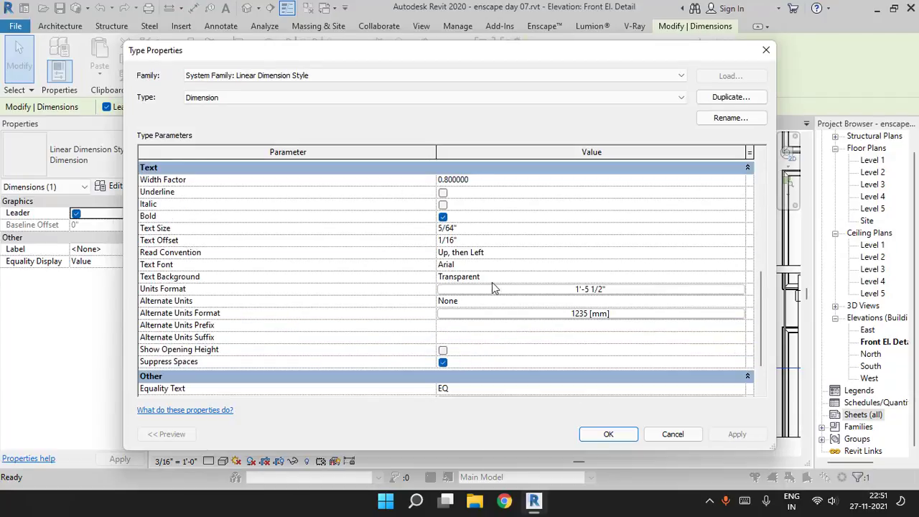
{"action": "left_click", "coordinate": [739, 276]}
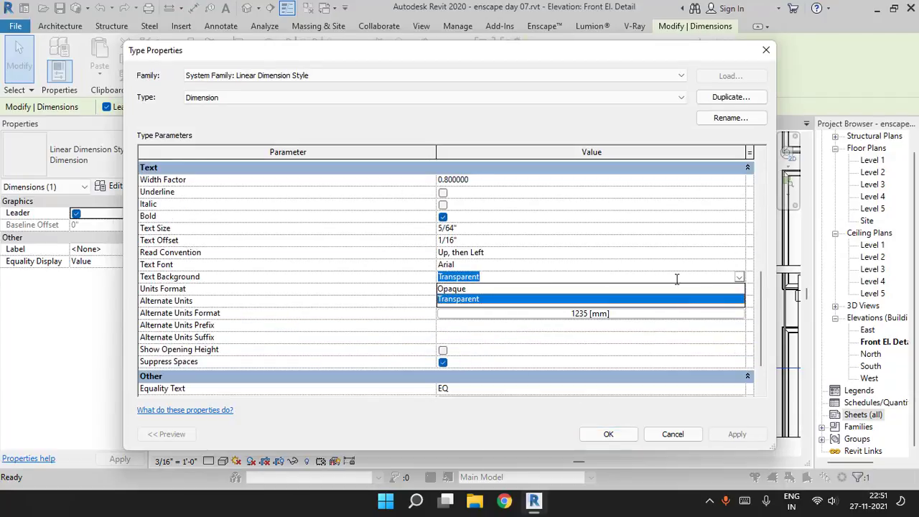
{"action": "left_click", "coordinate": [460, 288]}
{"action": "left_click", "coordinate": [608, 434]}
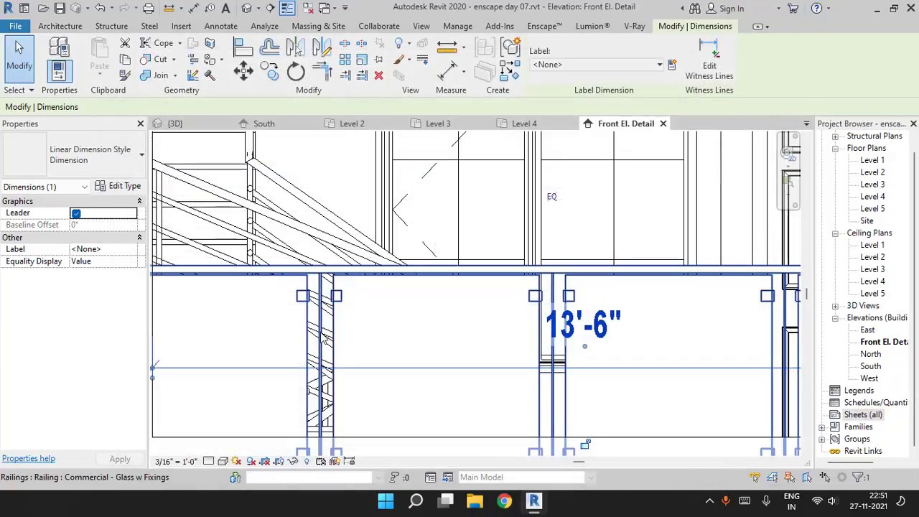
{"action": "scroll", "coordinate": [361, 284], "scroll_direction": "down", "scroll_amount": 6}
{"action": "key", "text": "Escape"}
Move the overlapping 6" and 5 1/2" texts beside the top-floor window apart onto leaders above and below the dimension line
{"action": "middle_click_drag", "start_coordinate": [361, 285], "coordinate": [422, 418]}
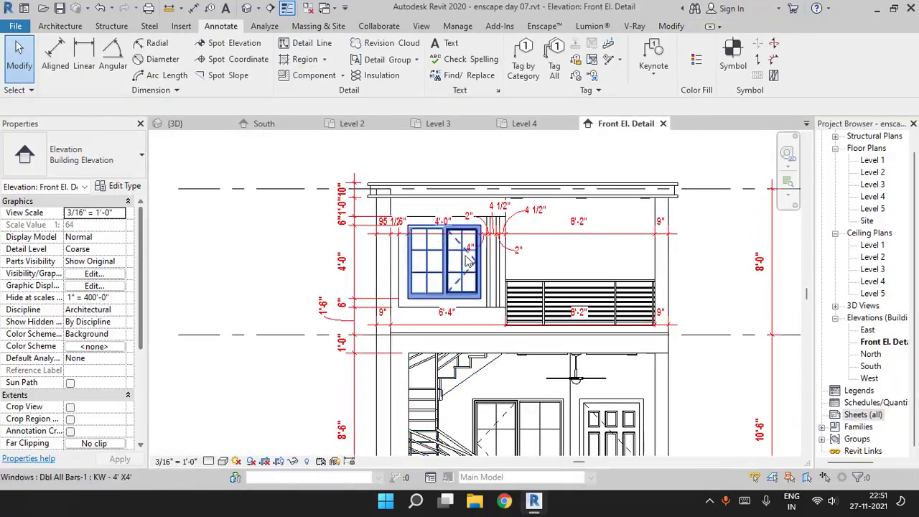
{"action": "scroll", "coordinate": [392, 214], "scroll_direction": "up", "scroll_amount": 5}
{"action": "left_click", "coordinate": [472, 280]}
{"action": "middle_click_drag", "start_coordinate": [473, 276], "coordinate": [451, 332]}
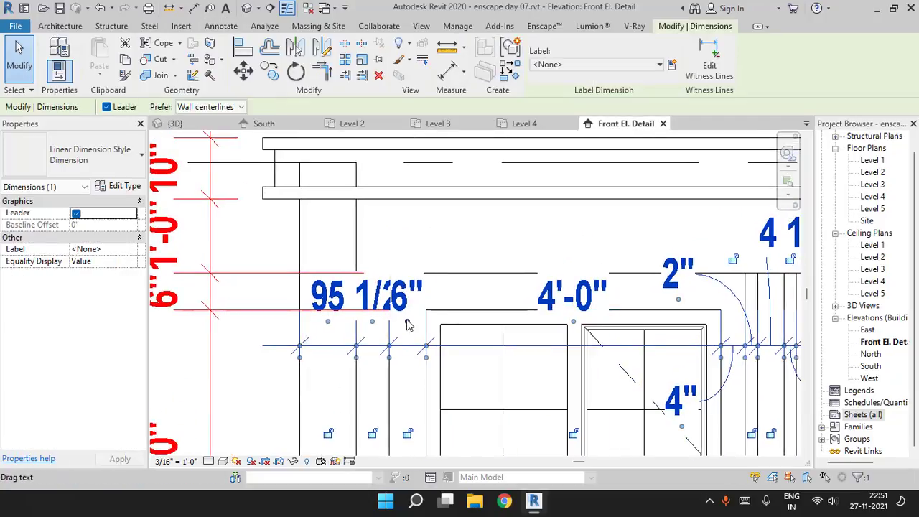
{"action": "left_click_drag", "start_coordinate": [408, 323], "coordinate": [479, 245]}
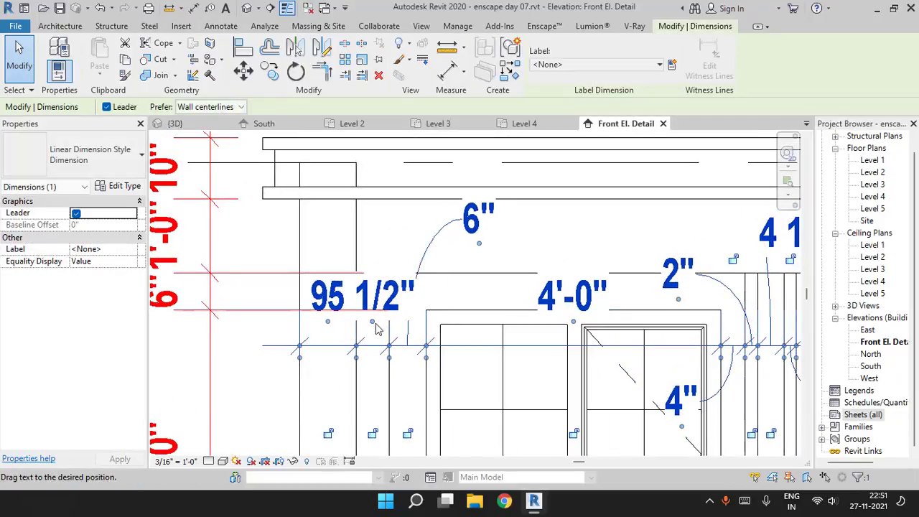
{"action": "left_click_drag", "start_coordinate": [379, 329], "coordinate": [324, 425]}
{"action": "middle_click_drag", "start_coordinate": [422, 282], "coordinate": [426, 263]}
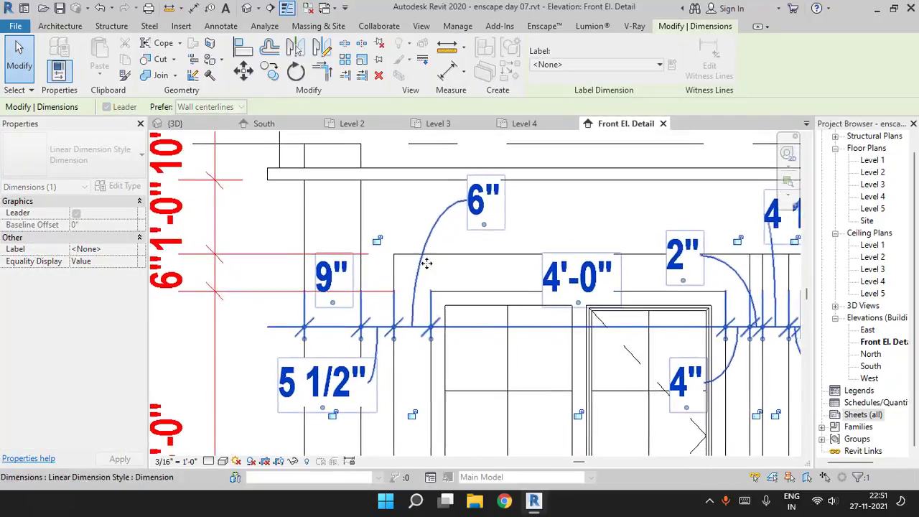
{"action": "scroll", "coordinate": [426, 264], "scroll_direction": "down", "scroll_amount": 5}
{"action": "key", "text": "Escape"}
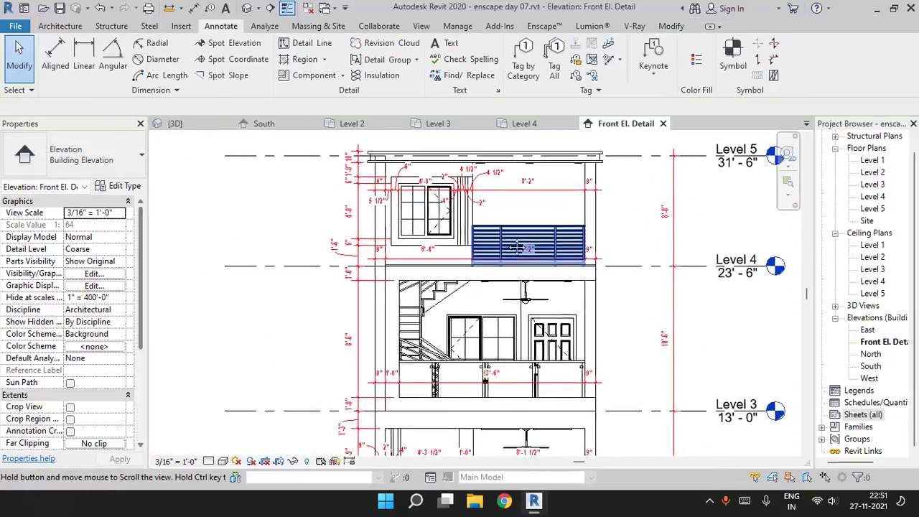
Place an aligned vertical dimension string across the roof slab's edge bands, just beyond the slab end facing the level markers
{"action": "scroll", "coordinate": [524, 258], "scroll_direction": "down", "scroll_amount": 3}
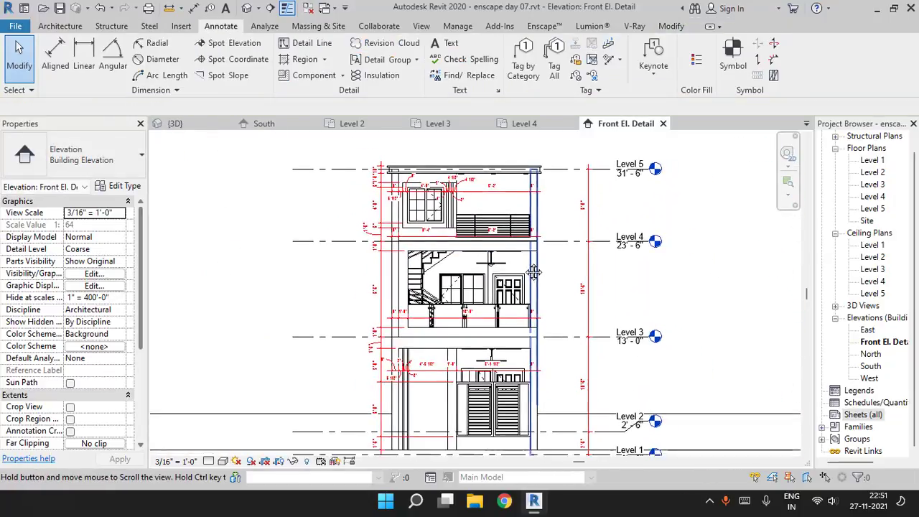
{"action": "middle_click_drag", "start_coordinate": [533, 272], "coordinate": [520, 266]}
{"action": "scroll", "coordinate": [522, 224], "scroll_direction": "up", "scroll_amount": 5}
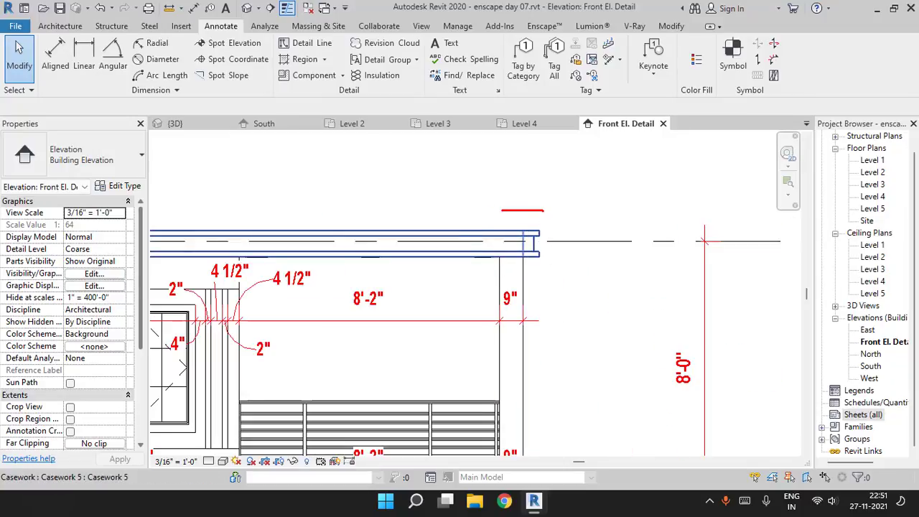
{"action": "left_click_drag", "start_coordinate": [540, 256], "coordinate": [535, 213]}
{"action": "key", "text": "Escape"}
{"action": "middle_click_drag", "start_coordinate": [495, 238], "coordinate": [433, 266]}
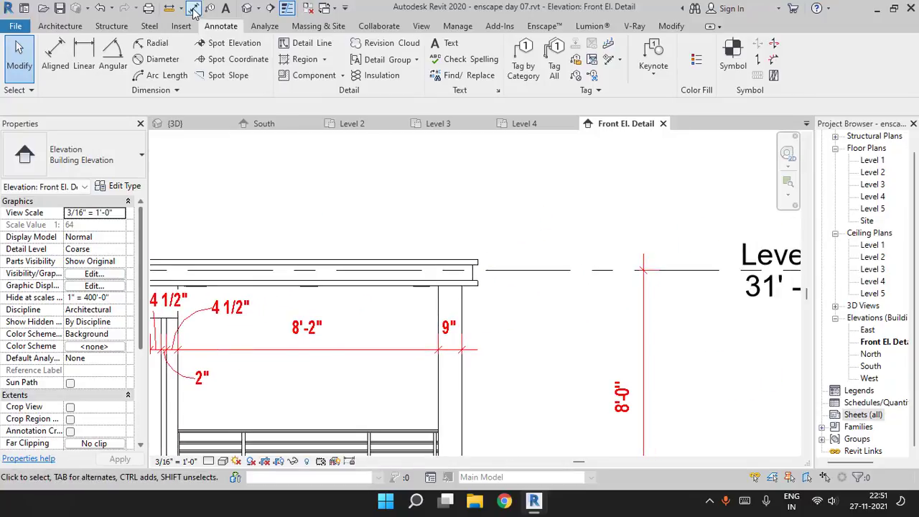
{"action": "left_click", "coordinate": [195, 9]}
{"action": "scroll", "coordinate": [499, 276], "scroll_direction": "up", "scroll_amount": 3}
{"action": "left_click", "coordinate": [444, 300]}
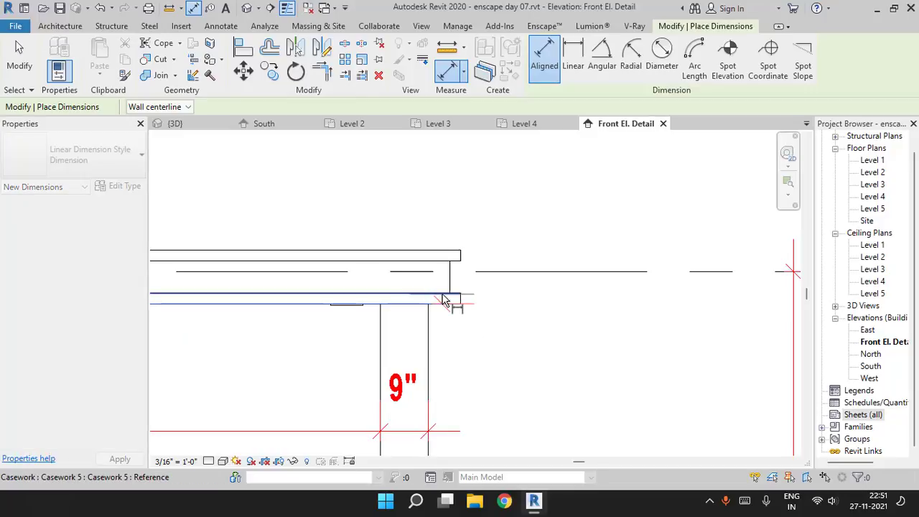
{"action": "left_click", "coordinate": [442, 261]}
{"action": "left_click", "coordinate": [442, 250]}
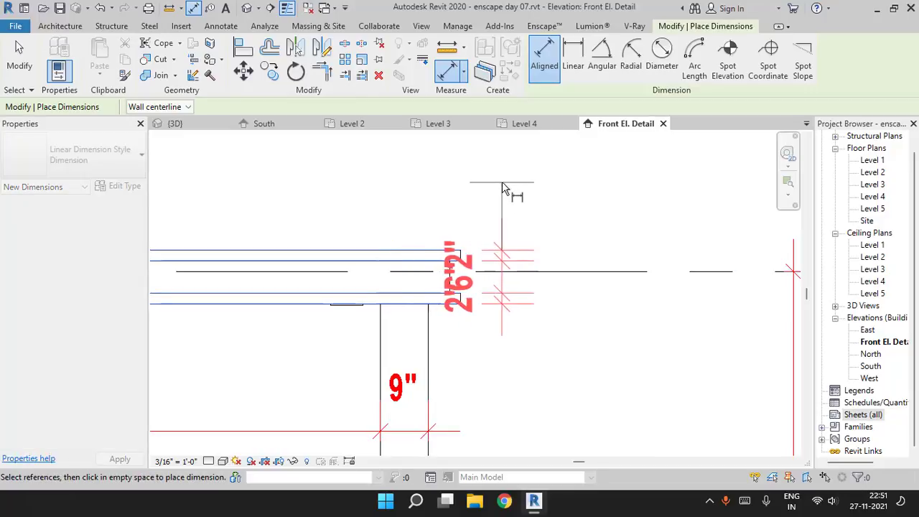
{"action": "left_click", "coordinate": [539, 177]}
{"action": "key", "text": "Escape"}
{"action": "key", "text": "Escape"}
Move the two 2" texts of the roof slab string onto leaders above and below, clear of the 6" text
{"action": "left_click", "coordinate": [495, 297]}
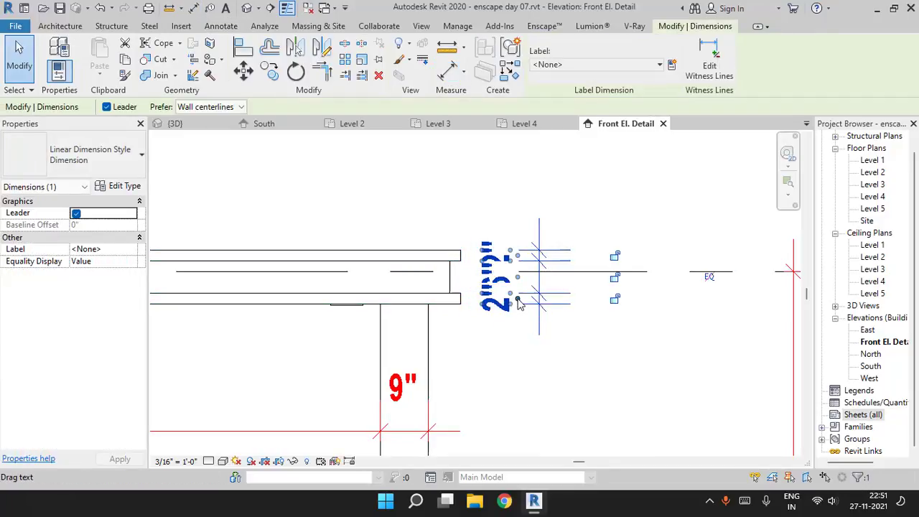
{"action": "left_click_drag", "start_coordinate": [517, 299], "coordinate": [517, 402]}
{"action": "left_click_drag", "start_coordinate": [516, 255], "coordinate": [485, 183]}
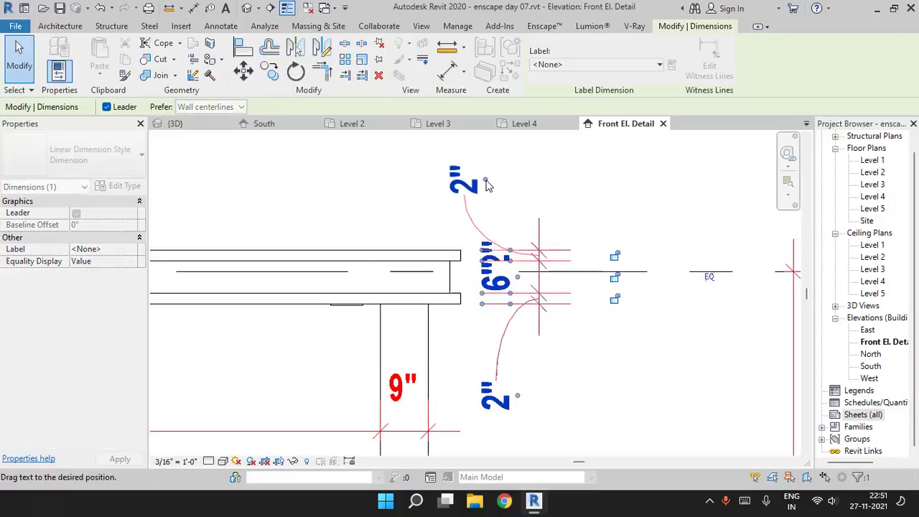
{"action": "left_click", "coordinate": [547, 340]}
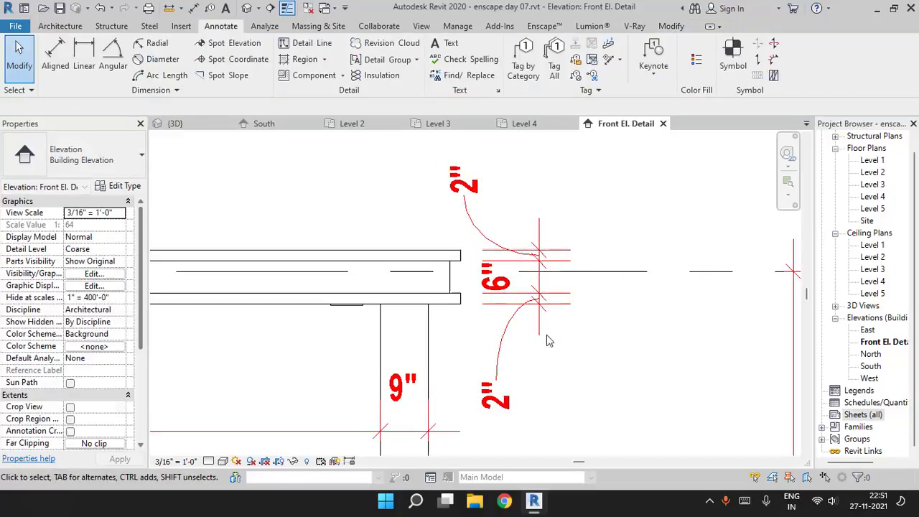
{"action": "left_click", "coordinate": [496, 286]}
{"action": "left_click", "coordinate": [580, 348]}
Examine the dimension strings on every floor from the roof slab to the ground, including the full vertical string beside the stairs
{"action": "scroll", "coordinate": [580, 352], "scroll_direction": "down", "scroll_amount": 5}
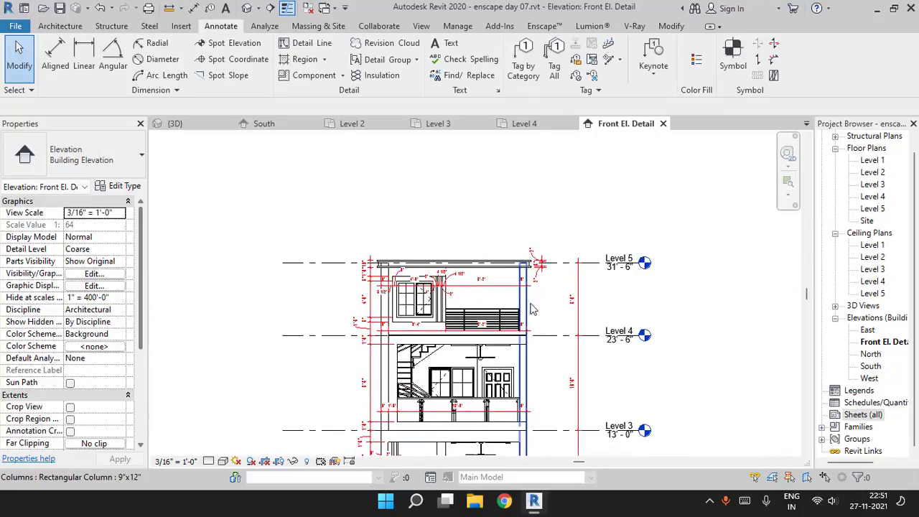
{"action": "scroll", "coordinate": [502, 321], "scroll_direction": "up", "scroll_amount": 3}
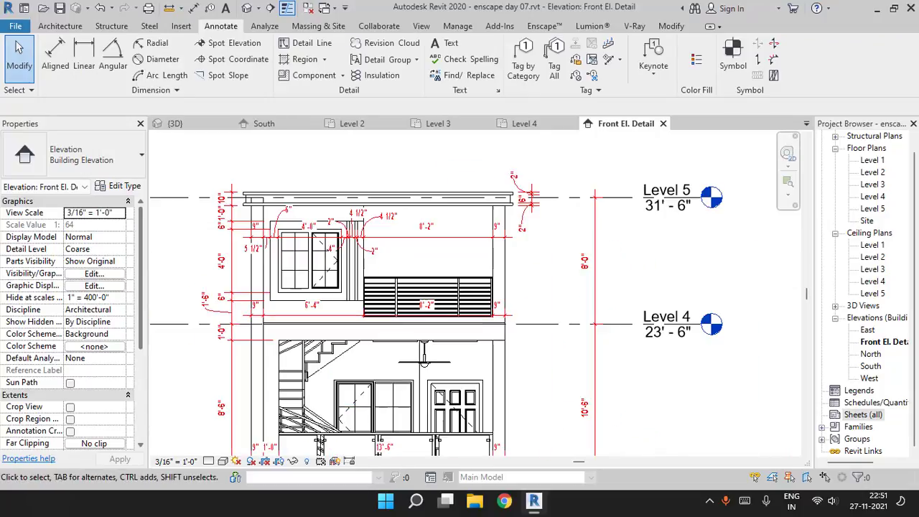
{"action": "middle_click_drag", "start_coordinate": [469, 354], "coordinate": [499, 243]}
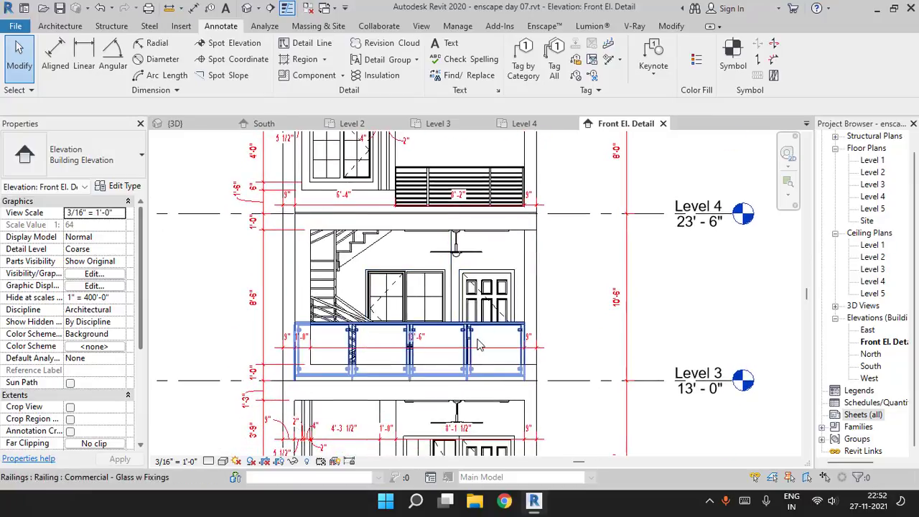
{"action": "scroll", "coordinate": [490, 332], "scroll_direction": "up", "scroll_amount": 3}
{"action": "middle_click_drag", "start_coordinate": [490, 331], "coordinate": [519, 449]}
{"action": "scroll", "coordinate": [544, 272], "scroll_direction": "down", "scroll_amount": 3}
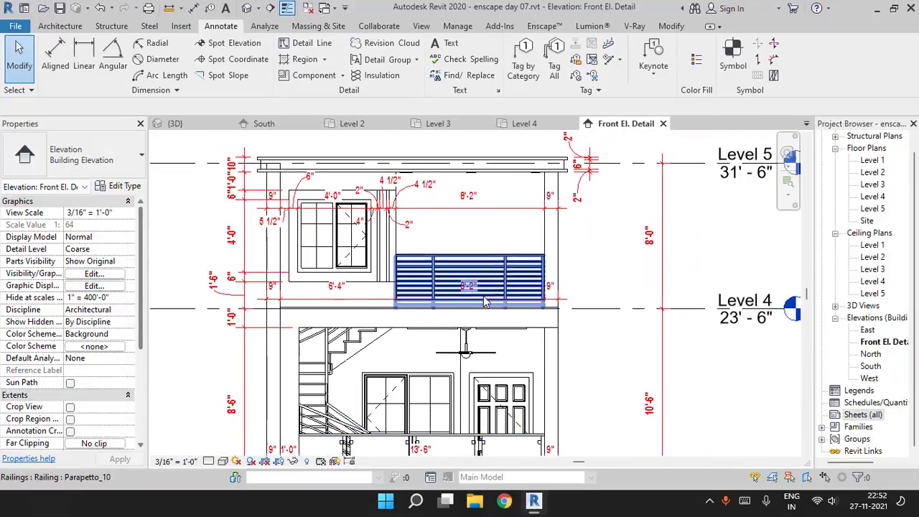
{"action": "scroll", "coordinate": [334, 280], "scroll_direction": "up", "scroll_amount": 3}
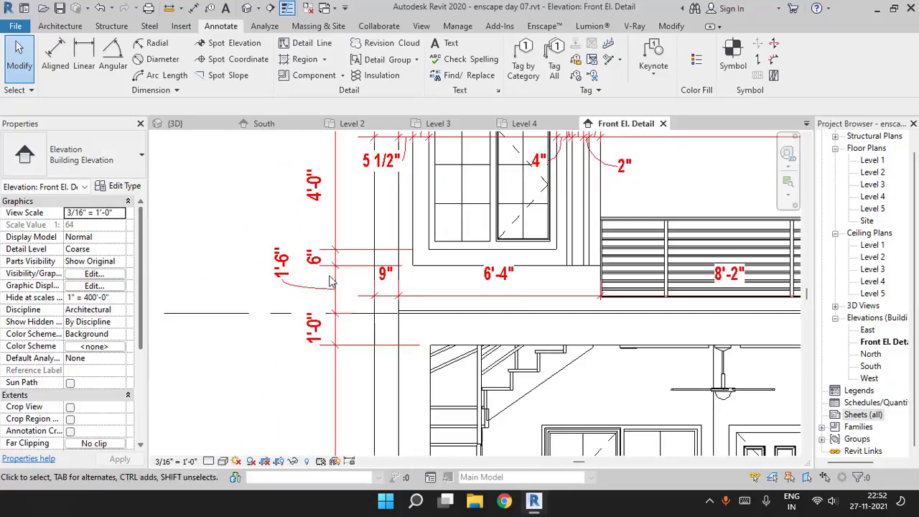
{"action": "left_click", "coordinate": [333, 282]}
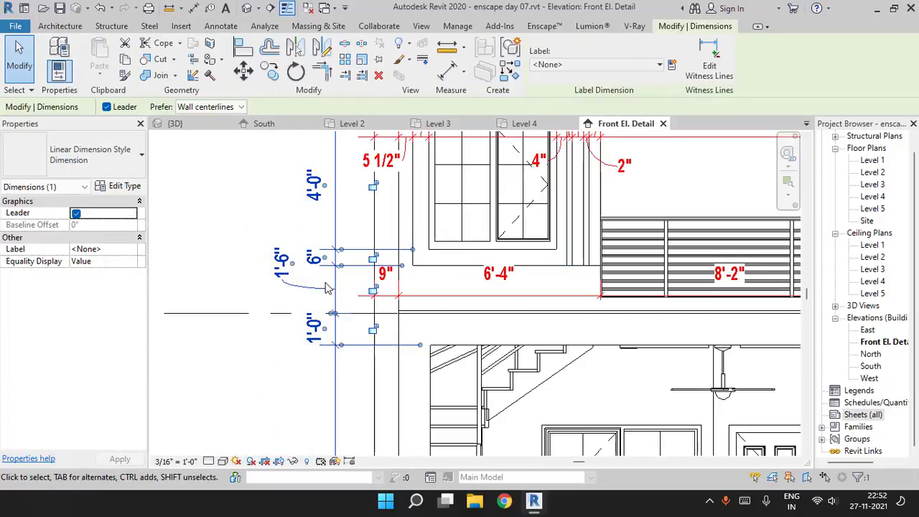
{"action": "scroll", "coordinate": [327, 287], "scroll_direction": "down", "scroll_amount": 4}
{"action": "middle_click_drag", "start_coordinate": [412, 264], "coordinate": [423, 205]}
{"action": "scroll", "coordinate": [416, 293], "scroll_direction": "down", "scroll_amount": 1}
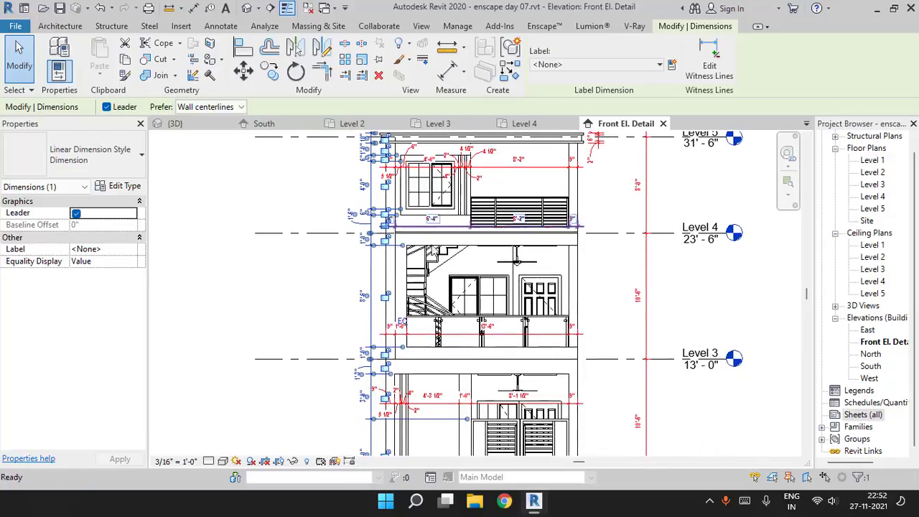
{"action": "middle_click_drag", "start_coordinate": [464, 299], "coordinate": [459, 264]}
{"action": "scroll", "coordinate": [460, 264], "scroll_direction": "up", "scroll_amount": 2}
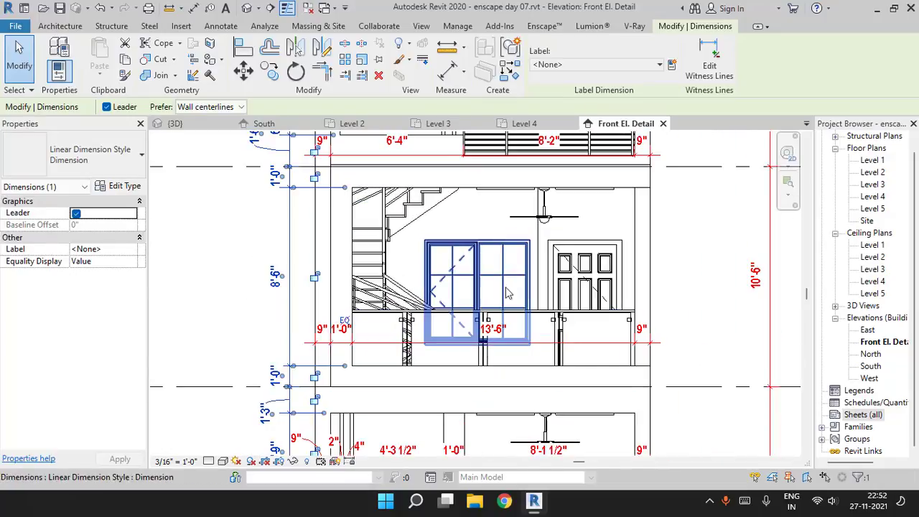
{"action": "middle_click_drag", "start_coordinate": [517, 329], "coordinate": [529, 412]}
{"action": "scroll", "coordinate": [520, 323], "scroll_direction": "down", "scroll_amount": 2}
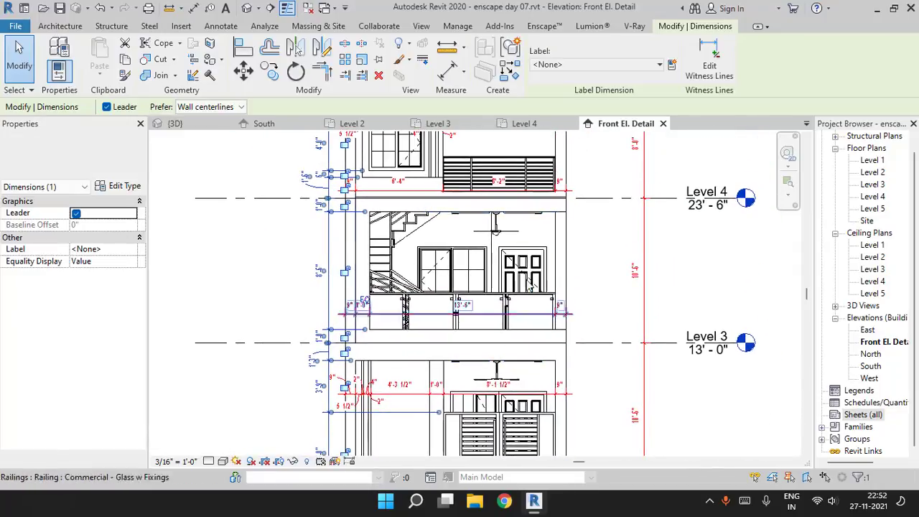
{"action": "scroll", "coordinate": [544, 244], "scroll_direction": "up", "scroll_amount": 2}
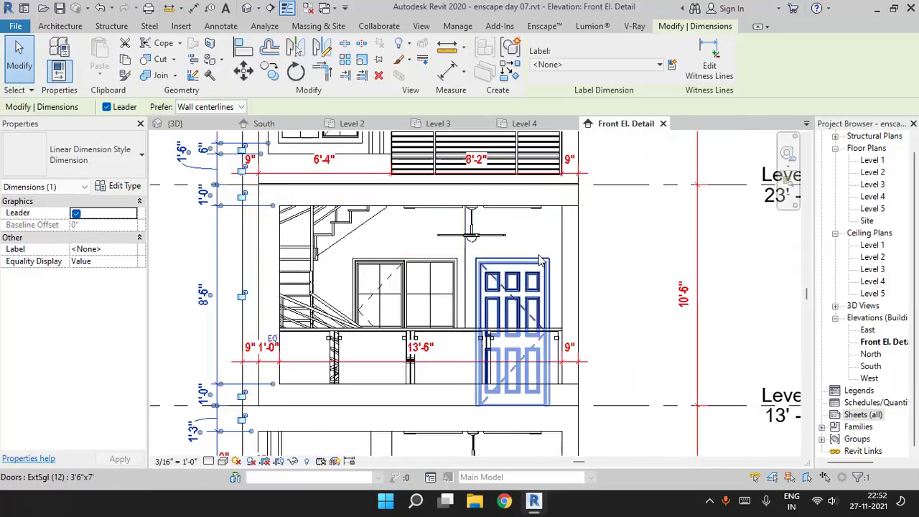
{"action": "scroll", "coordinate": [535, 255], "scroll_direction": "down", "scroll_amount": 2}
{"action": "middle_click_drag", "start_coordinate": [454, 330], "coordinate": [449, 303]}
{"action": "middle_click_drag", "start_coordinate": [339, 388], "coordinate": [359, 313]}
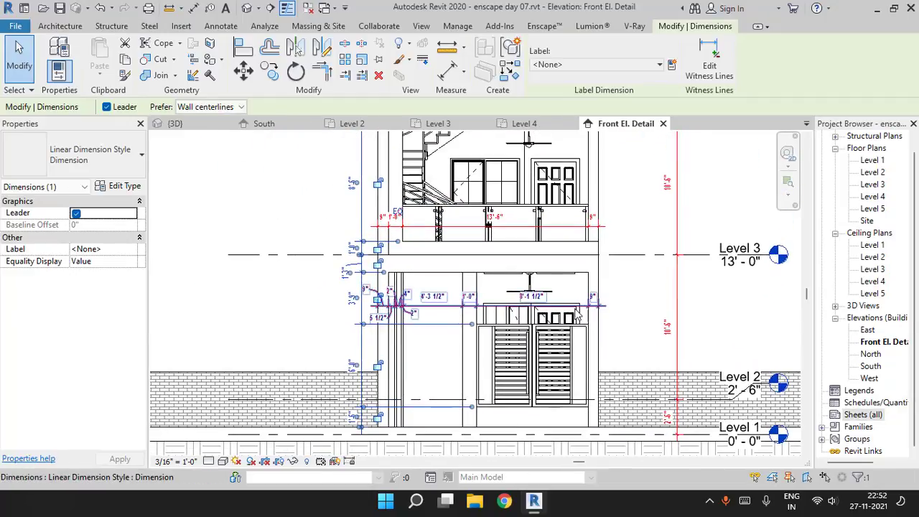
{"action": "middle_click_drag", "start_coordinate": [576, 312], "coordinate": [563, 333]}
{"action": "middle_click_drag", "start_coordinate": [460, 154], "coordinate": [457, 280]}
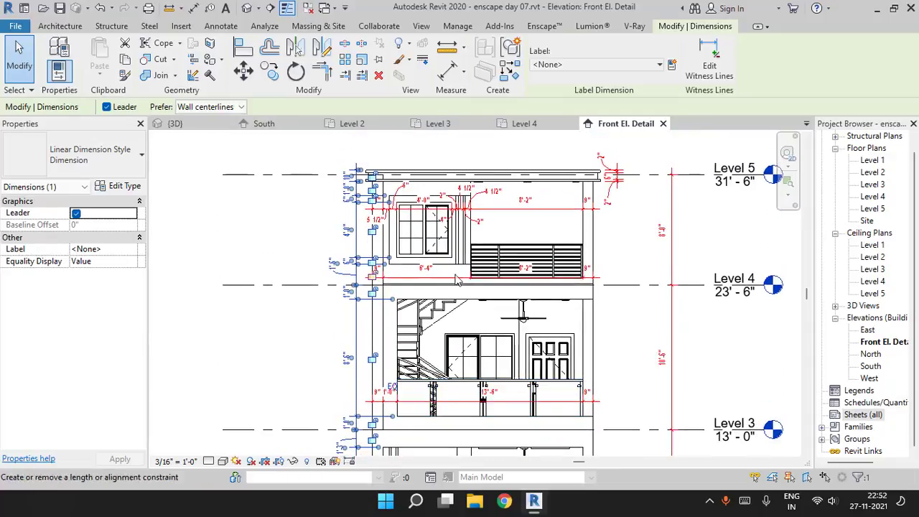
{"action": "middle_click_drag", "start_coordinate": [466, 388], "coordinate": [485, 198]}
{"action": "key", "text": "Escape"}
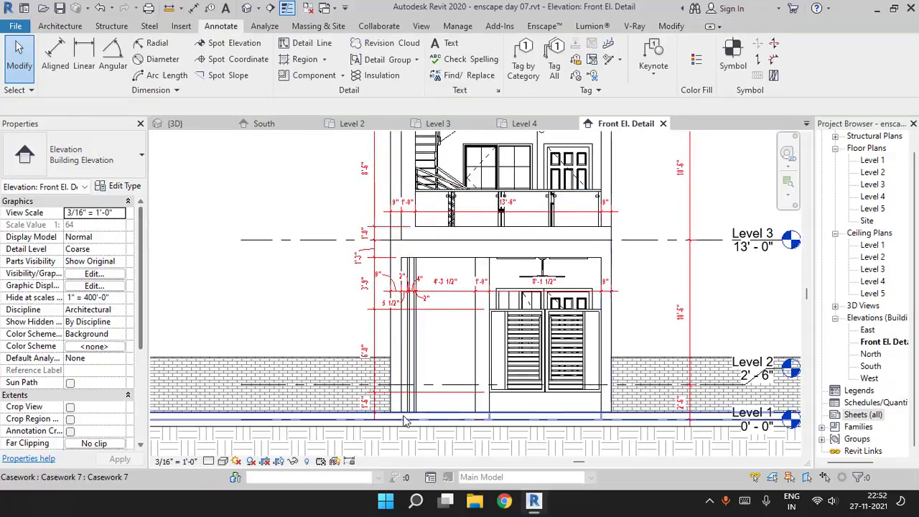
{"action": "middle_click_drag", "start_coordinate": [411, 271], "coordinate": [415, 418]}
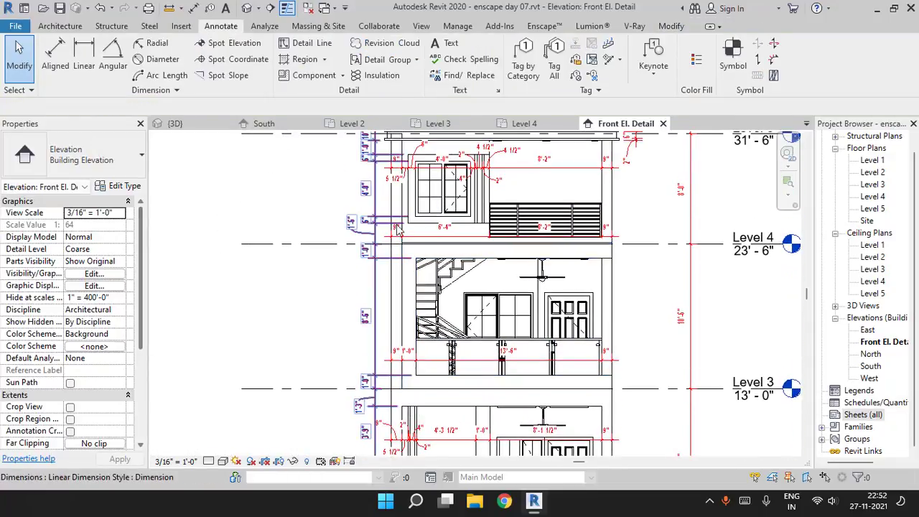
{"action": "middle_click_drag", "start_coordinate": [416, 205], "coordinate": [386, 231]}
{"action": "middle_click_drag", "start_coordinate": [576, 329], "coordinate": [534, 213]}
{"action": "middle_click_drag", "start_coordinate": [574, 305], "coordinate": [546, 251]}
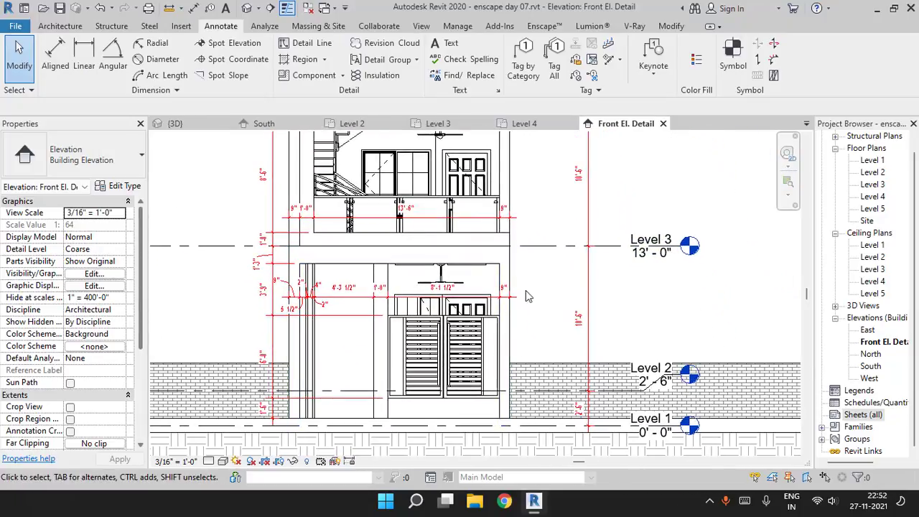
Start an aligned vertical dimension string through the ground line, the gate's bottom and top, the door head and the ground-floor ceiling
{"action": "left_click", "coordinate": [56, 57]}
{"action": "scroll", "coordinate": [504, 431], "scroll_direction": "up", "scroll_amount": 2}
{"action": "scroll", "coordinate": [505, 434], "scroll_direction": "up", "scroll_amount": 3}
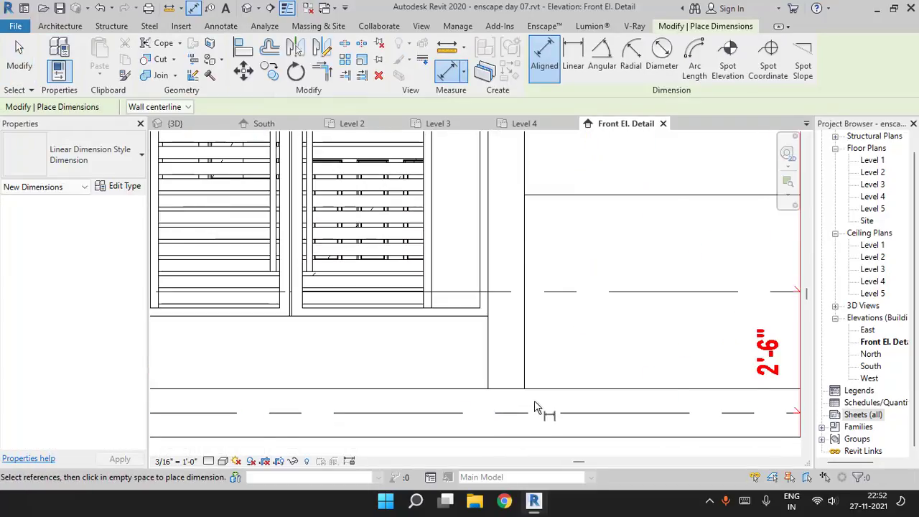
{"action": "left_click", "coordinate": [540, 393]}
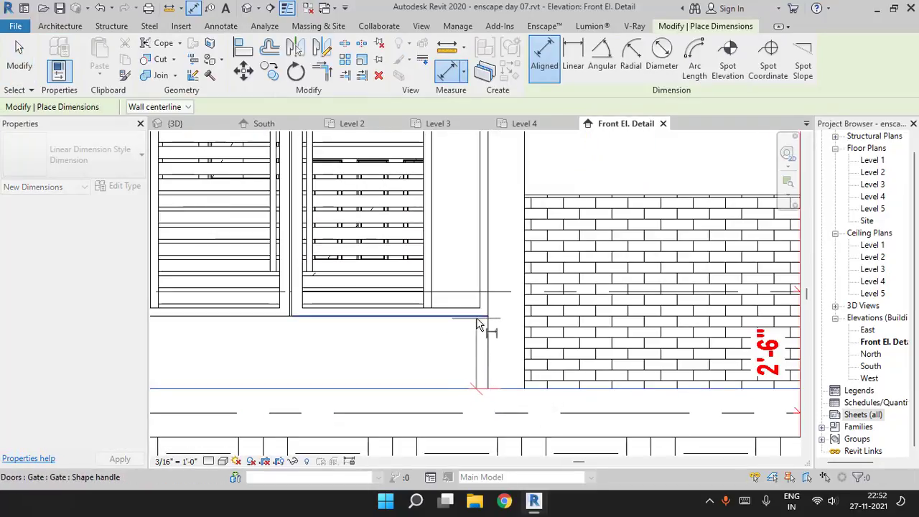
{"action": "middle_click_drag", "start_coordinate": [478, 318], "coordinate": [490, 447]}
{"action": "middle_click_drag", "start_coordinate": [469, 277], "coordinate": [464, 346]}
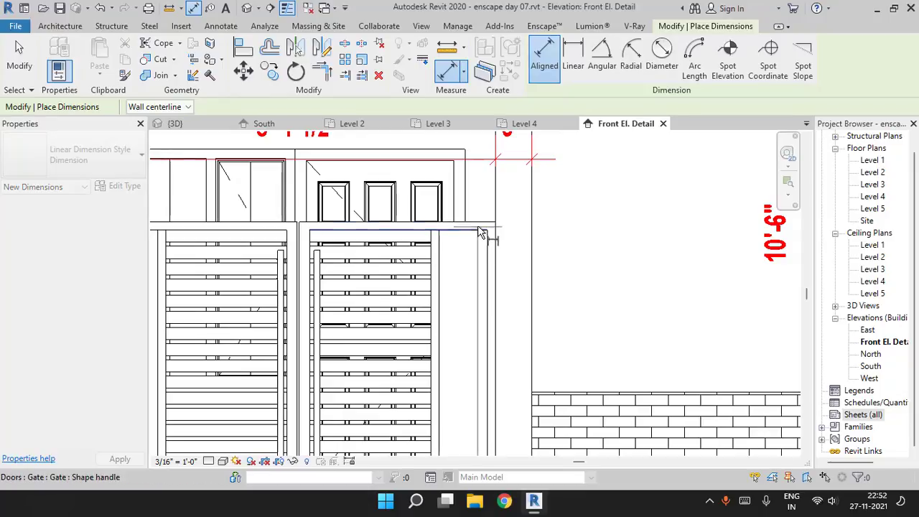
{"action": "middle_click_drag", "start_coordinate": [482, 229], "coordinate": [470, 332]}
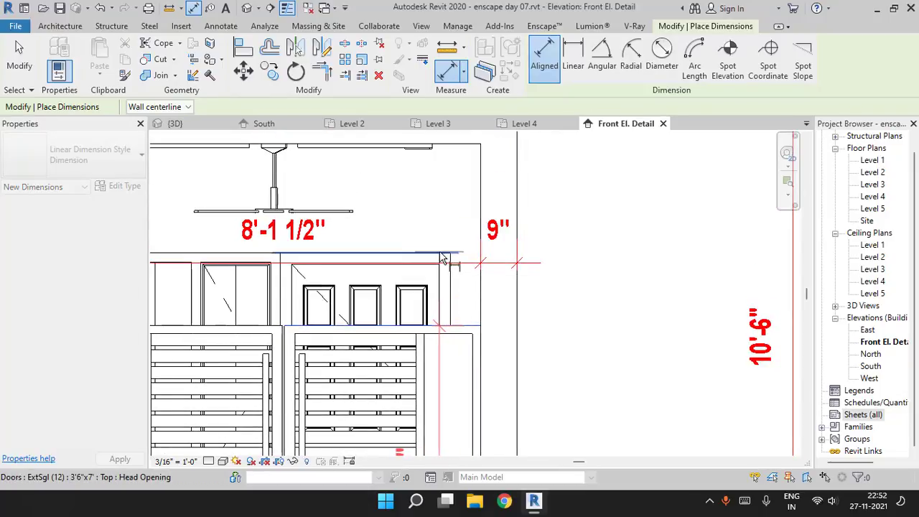
{"action": "middle_click_drag", "start_coordinate": [451, 231], "coordinate": [459, 369]}
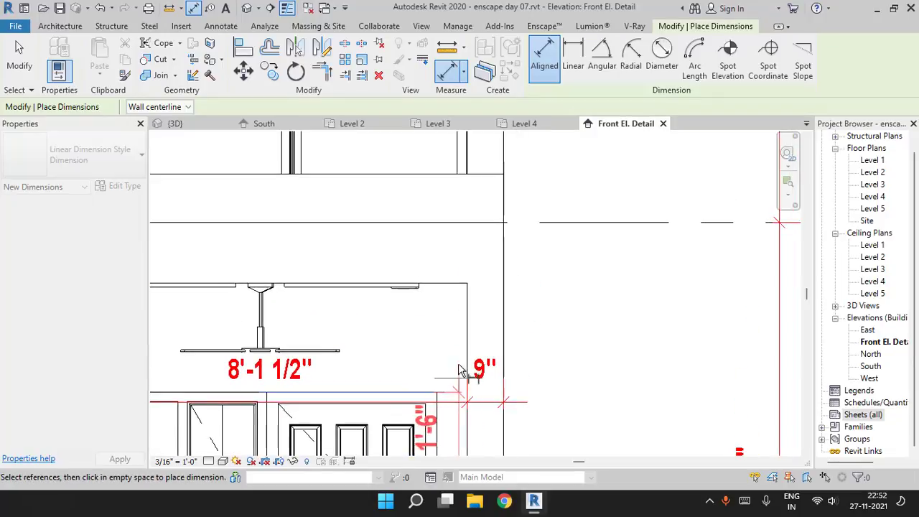
{"action": "left_click", "coordinate": [445, 283]}
Extend the vertical dimension string through the Level 3 line, the floor beam's top edge and the glass railing's top
{"action": "middle_click_drag", "start_coordinate": [467, 264], "coordinate": [433, 365]}
{"action": "left_click", "coordinate": [447, 323]}
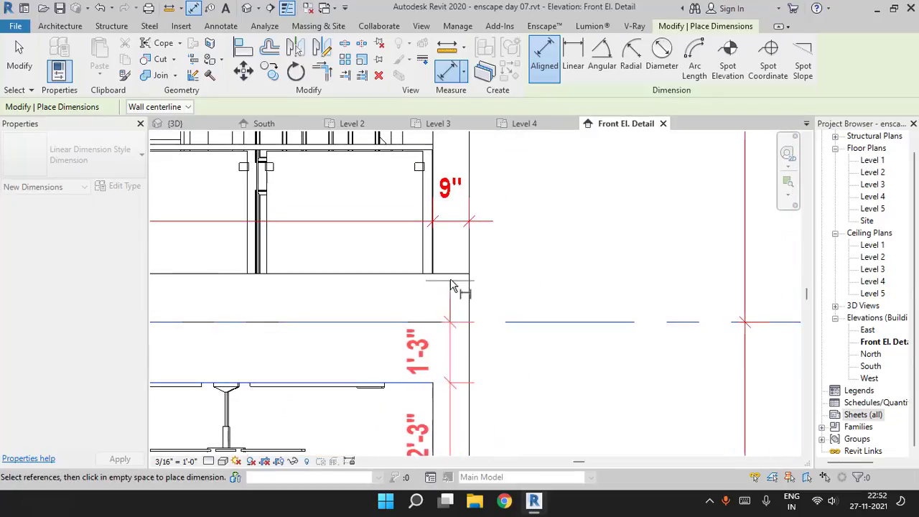
{"action": "left_click", "coordinate": [451, 284]}
{"action": "middle_click_drag", "start_coordinate": [445, 169], "coordinate": [437, 290]}
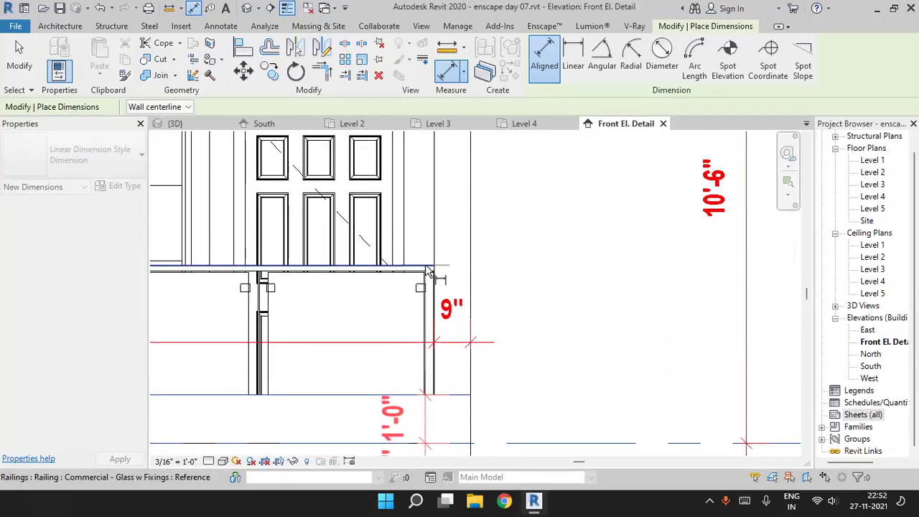
{"action": "left_click", "coordinate": [426, 267]}
Extend the vertical dimension string through the upper-floor door head, the underside of the beam above it and the Level 4 line
{"action": "scroll", "coordinate": [509, 309], "scroll_direction": "down", "scroll_amount": 4}
{"action": "middle_click_drag", "start_coordinate": [509, 316], "coordinate": [496, 441]}
{"action": "scroll", "coordinate": [488, 359], "scroll_direction": "up", "scroll_amount": 3}
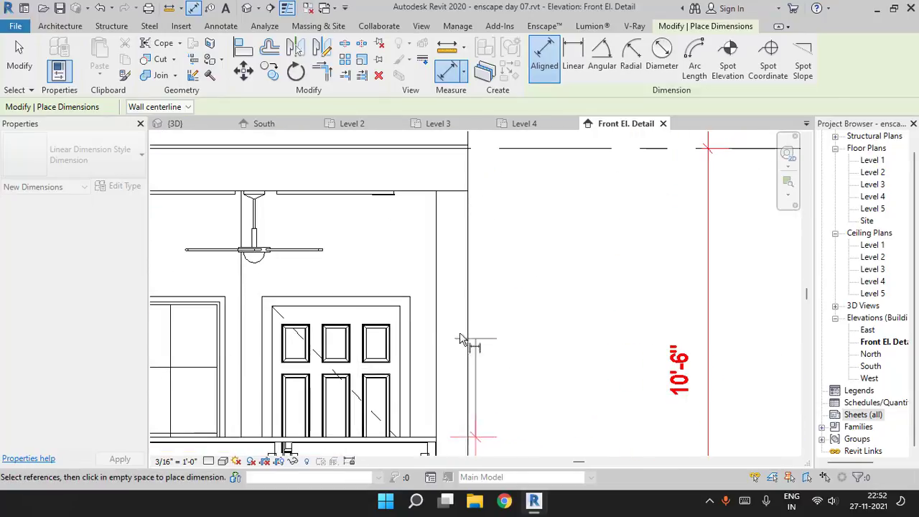
{"action": "left_click", "coordinate": [398, 295]}
{"action": "middle_click_drag", "start_coordinate": [459, 304], "coordinate": [427, 449]}
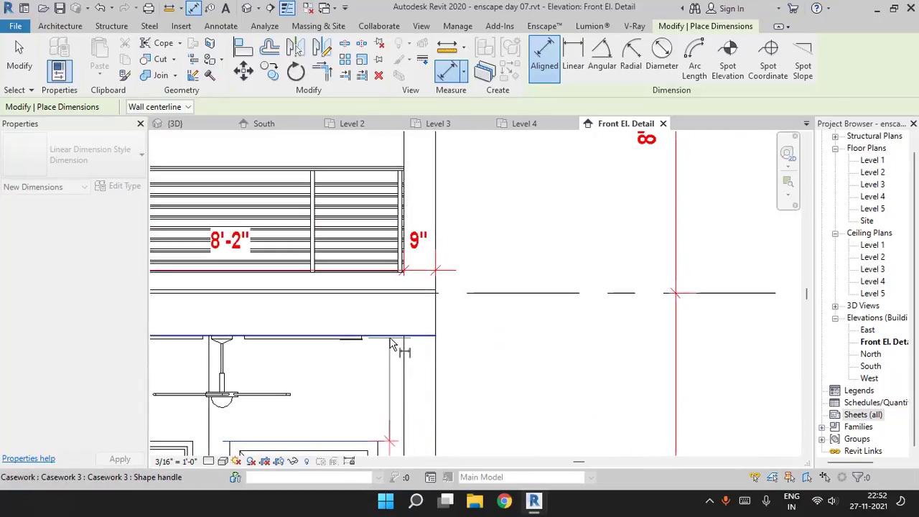
{"action": "left_click", "coordinate": [392, 343]}
{"action": "middle_click_drag", "start_coordinate": [402, 363], "coordinate": [384, 407]}
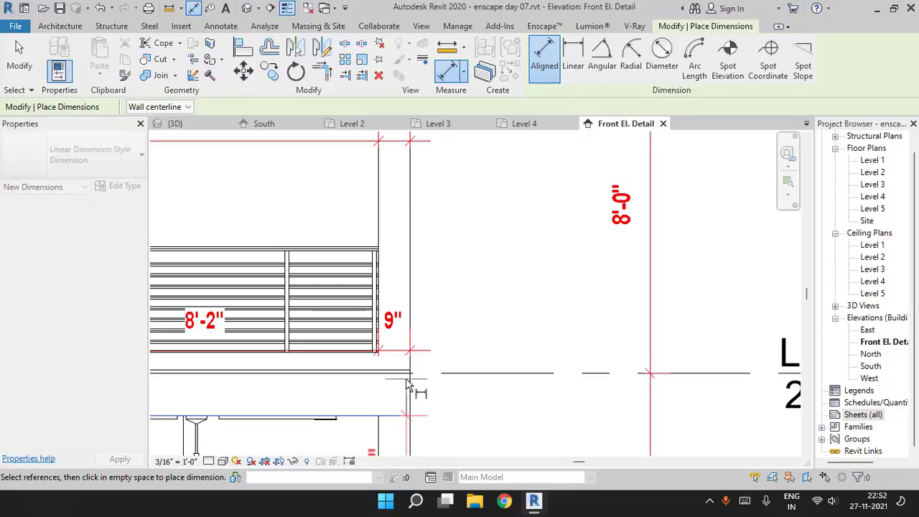
{"action": "left_click", "coordinate": [400, 382]}
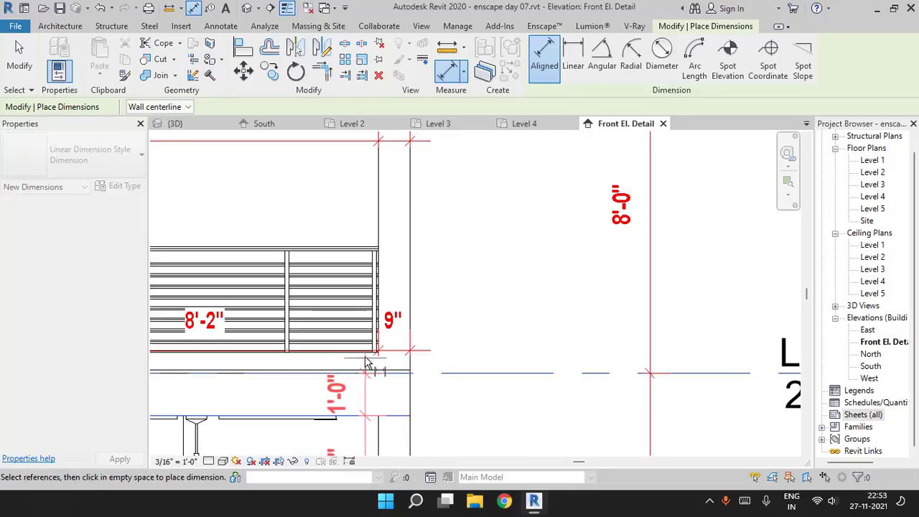
Extend the vertical dimension string through the bottom and top of the slatted railing above Level 4
{"action": "left_click", "coordinate": [364, 355]}
{"action": "middle_click_drag", "start_coordinate": [451, 346], "coordinate": [449, 466]}
{"action": "middle_click_drag", "start_coordinate": [450, 362], "coordinate": [458, 395]}
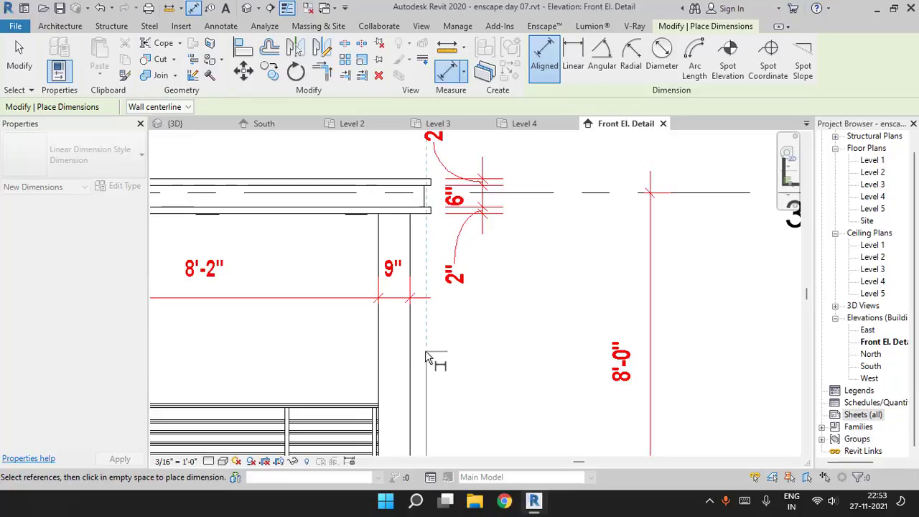
{"action": "left_click", "coordinate": [366, 402]}
{"action": "middle_click_drag", "start_coordinate": [441, 355], "coordinate": [437, 430]}
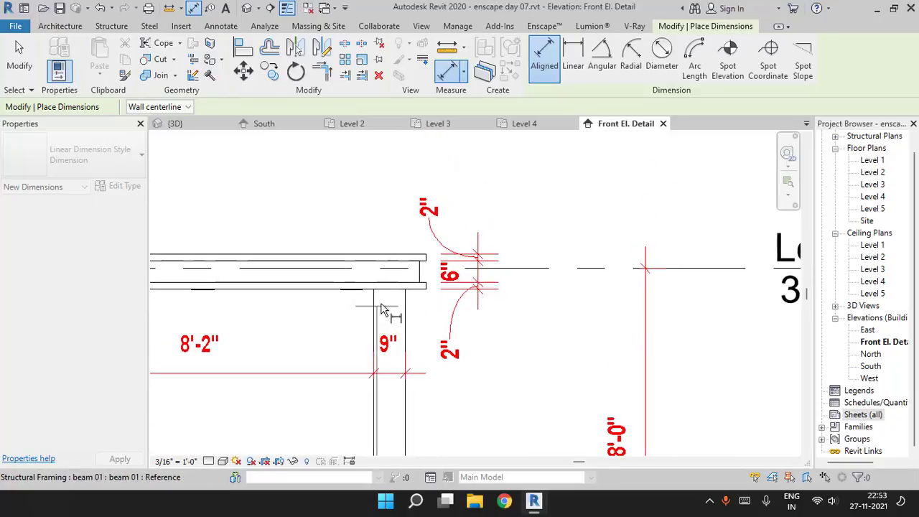
Extend the vertical string through the roof slab's underside and top, and place it between the slab's small string and the floor-height string
{"action": "left_click", "coordinate": [394, 297]}
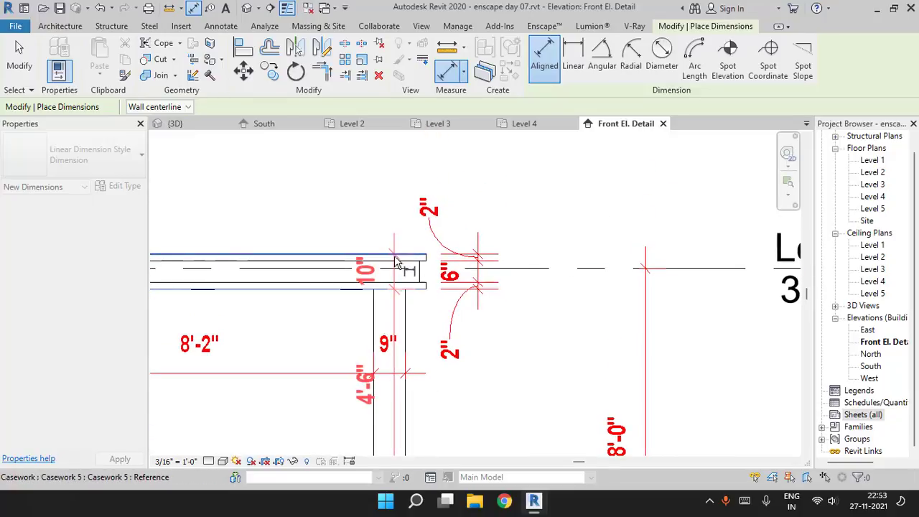
{"action": "left_click", "coordinate": [395, 260]}
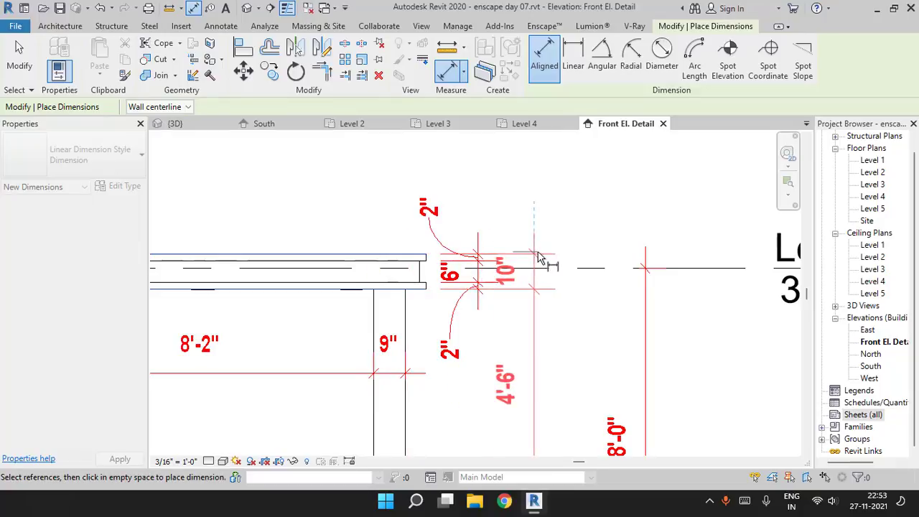
{"action": "left_click", "coordinate": [540, 259]}
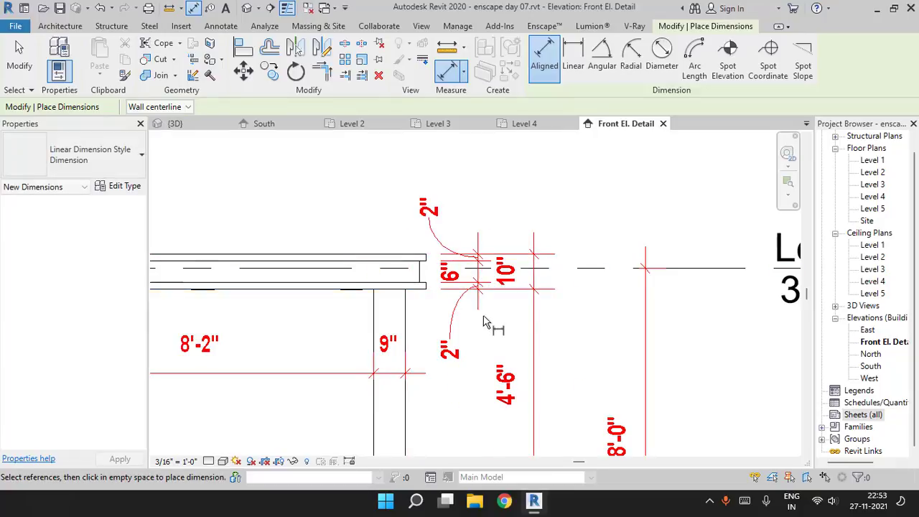
{"action": "scroll", "coordinate": [486, 380], "scroll_direction": "down", "scroll_amount": 5}
{"action": "middle_click_drag", "start_coordinate": [519, 353], "coordinate": [507, 203]}
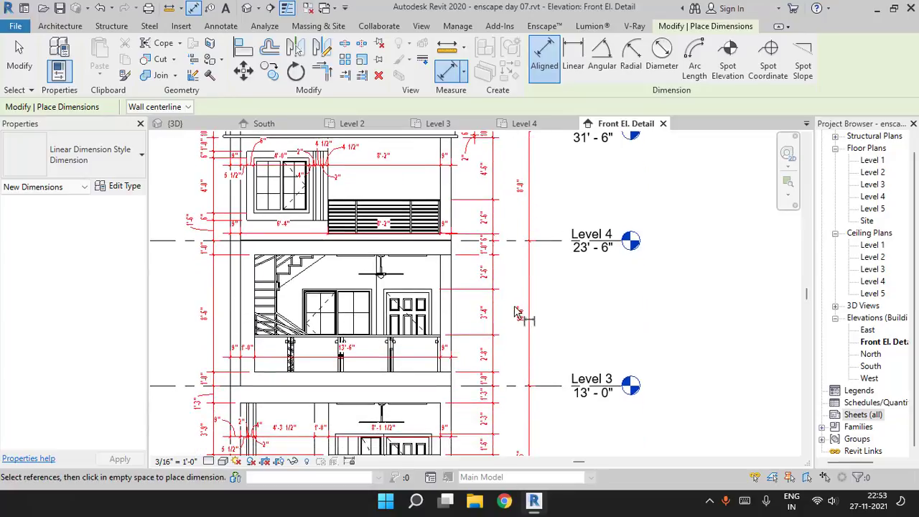
{"action": "middle_click_drag", "start_coordinate": [524, 316], "coordinate": [543, 221]}
{"action": "key", "text": "Escape"}
Move the roof slab's small 2"-6"-2" dimension string and the full vertical string beside it closer to the building
{"action": "mouse_move", "coordinate": [558, 333]}
{"action": "middle_mouse_down"}
{"action": "mouse_move", "coordinate": [583, 275]}
{"action": "mouse_move", "coordinate": [593, 364]}
{"action": "middle_mouse_up"}
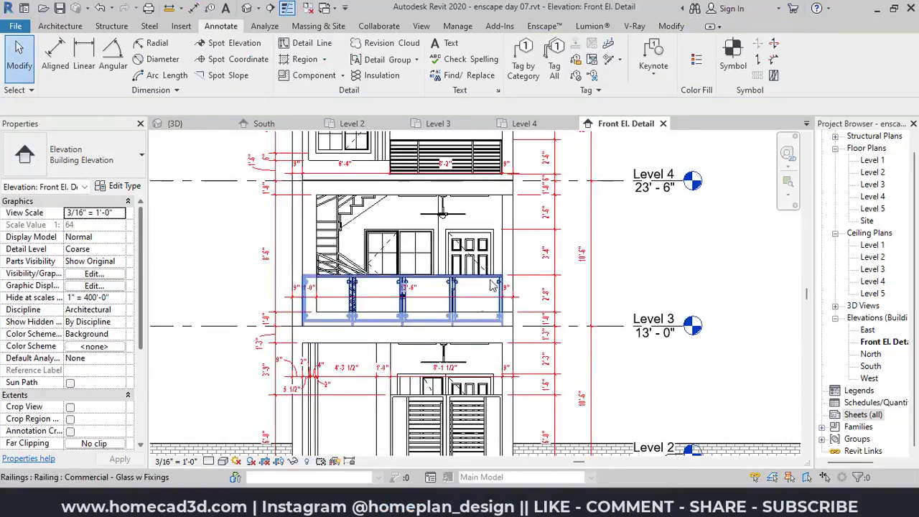
{"action": "middle_click_drag", "start_coordinate": [493, 277], "coordinate": [503, 335]}
{"action": "middle_click_drag", "start_coordinate": [575, 311], "coordinate": [561, 438]}
{"action": "scroll", "coordinate": [521, 260], "scroll_direction": "up", "scroll_amount": 6}
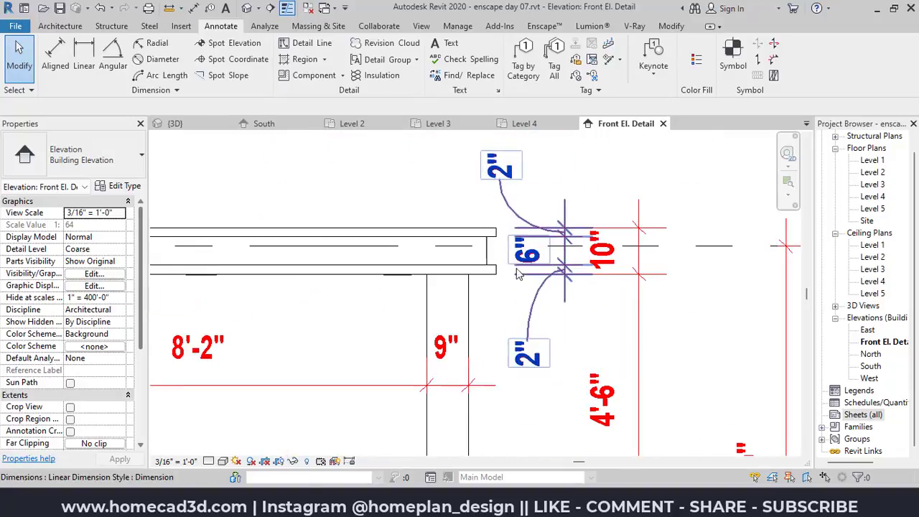
{"action": "left_click", "coordinate": [581, 330]}
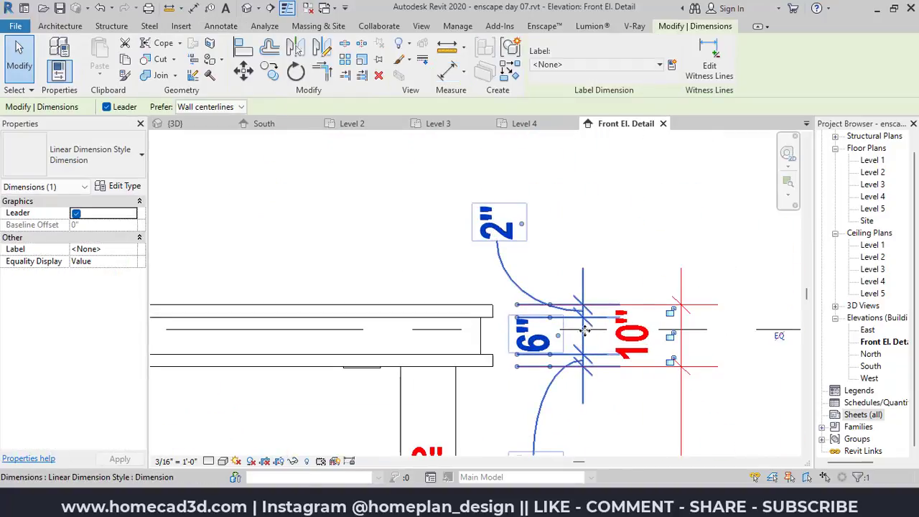
{"action": "left_click_drag", "start_coordinate": [581, 330], "coordinate": [505, 332]}
{"action": "key", "text": "Escape"}
{"action": "scroll", "coordinate": [527, 363], "scroll_direction": "down", "scroll_amount": 2}
{"action": "mouse_move", "coordinate": [611, 388]}
{"action": "left_mouse_down"}
{"action": "mouse_move", "coordinate": [551, 381]}
{"action": "mouse_move", "coordinate": [568, 386]}
{"action": "mouse_move", "coordinate": [559, 380]}
{"action": "left_mouse_up"}
{"action": "key", "text": "Escape"}
{"action": "scroll", "coordinate": [555, 379], "scroll_direction": "down", "scroll_amount": 5}
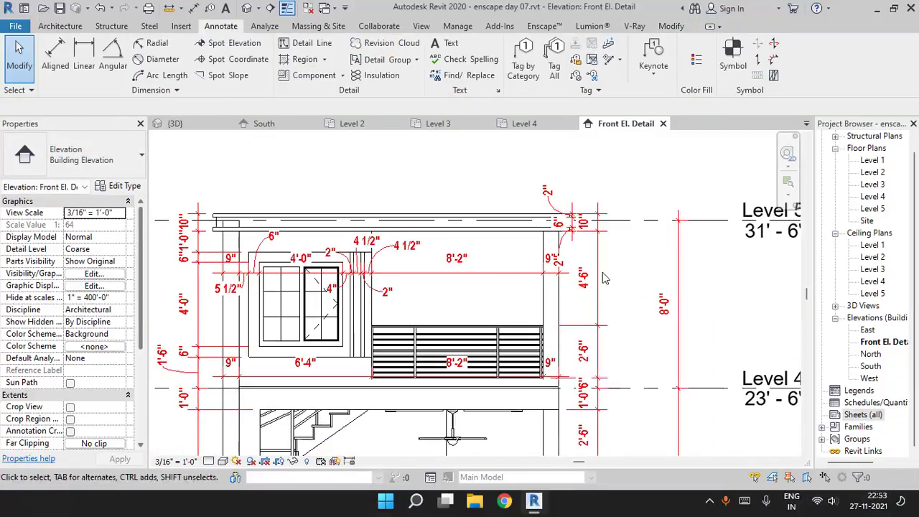
Set the Text Offset of the linear dimension type "Dimension" to 0"
{"action": "scroll", "coordinate": [503, 352], "scroll_direction": "up", "scroll_amount": 5}
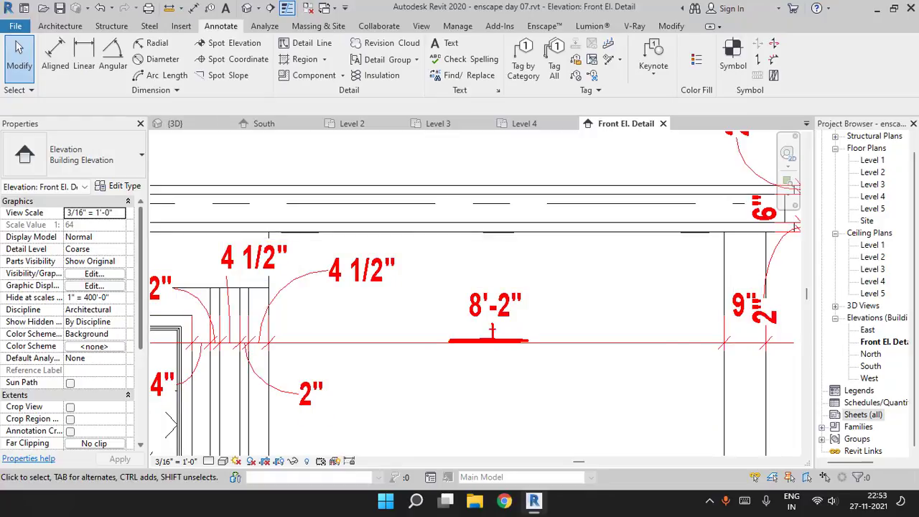
{"action": "scroll", "coordinate": [495, 345], "scroll_direction": "down", "scroll_amount": 2}
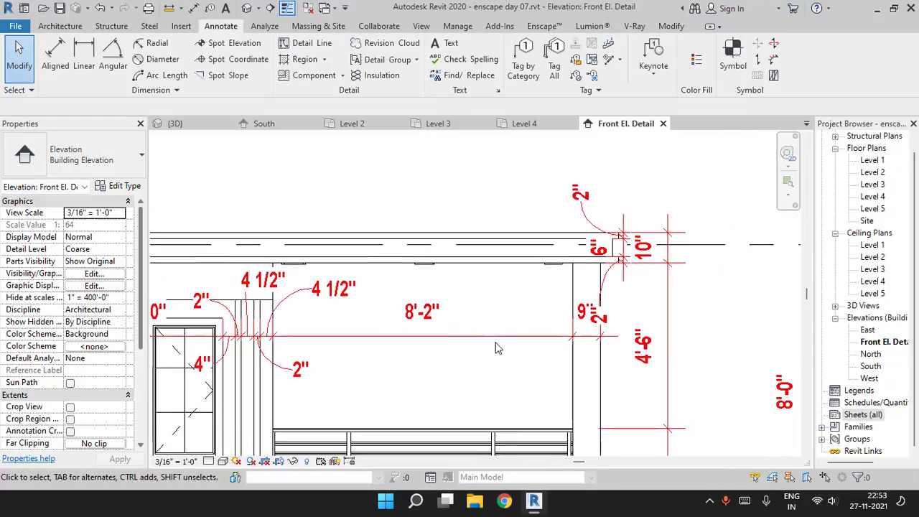
{"action": "scroll", "coordinate": [459, 337], "scroll_direction": "up", "scroll_amount": 2}
{"action": "left_click", "coordinate": [254, 273]}
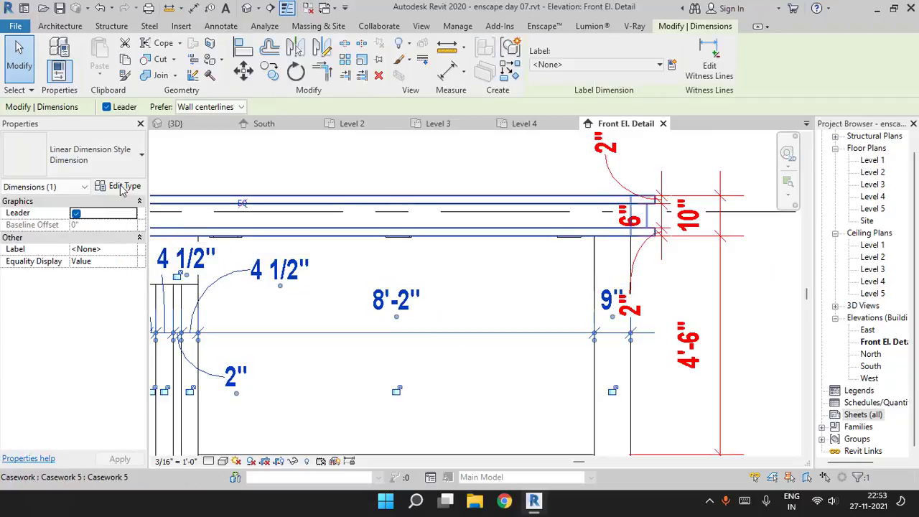
{"action": "left_click", "coordinate": [124, 186]}
{"action": "scroll", "coordinate": [527, 302], "scroll_direction": "down", "scroll_amount": 5}
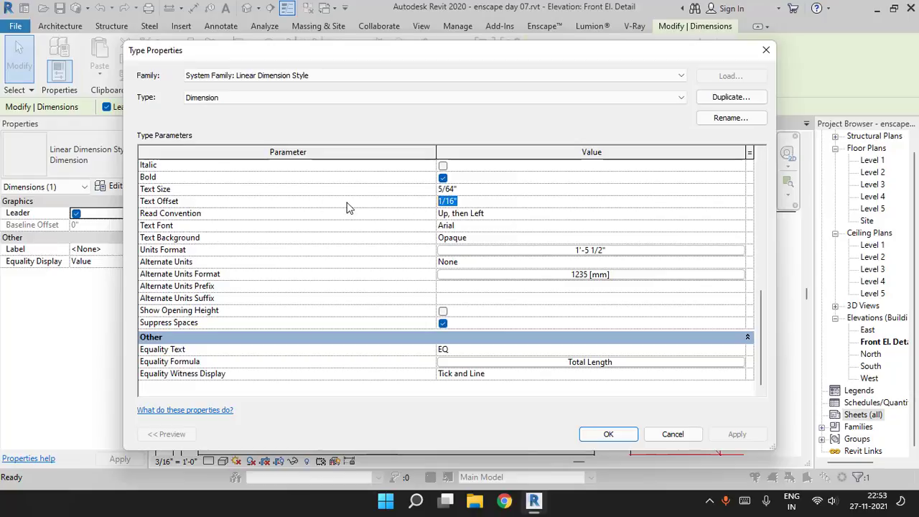
{"action": "type", "text": "0"}
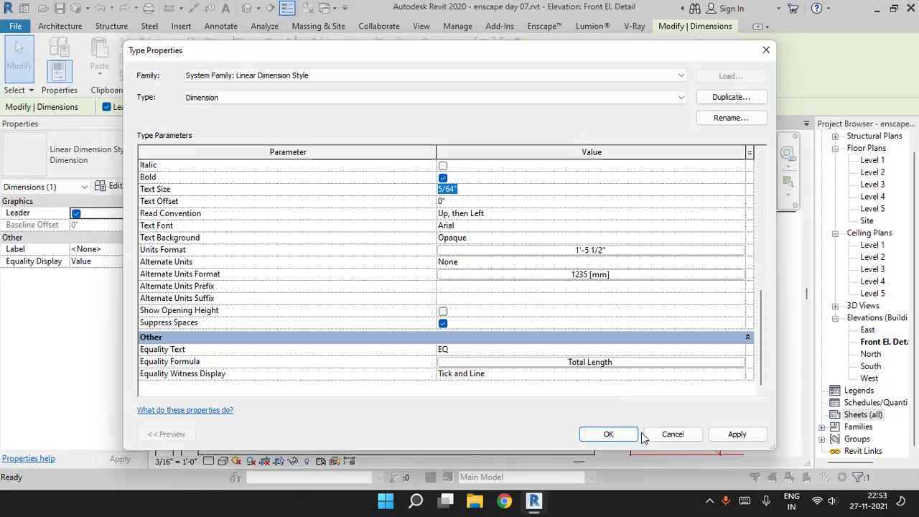
{"action": "left_click", "coordinate": [605, 434]}
{"action": "left_click", "coordinate": [387, 369]}
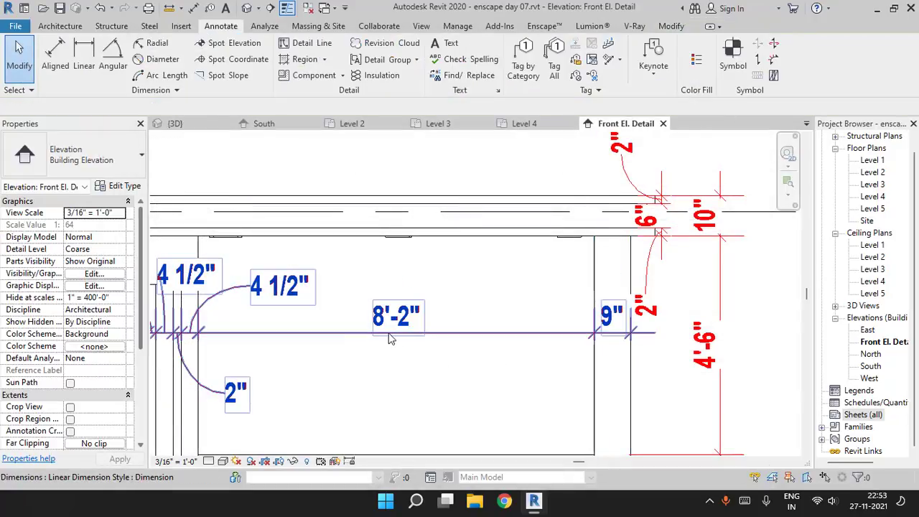
Move the 1'-0" text below Level 4 to the outer side of the vertical string, clear of the 6" text
{"action": "scroll", "coordinate": [418, 337], "scroll_direction": "down", "scroll_amount": 5}
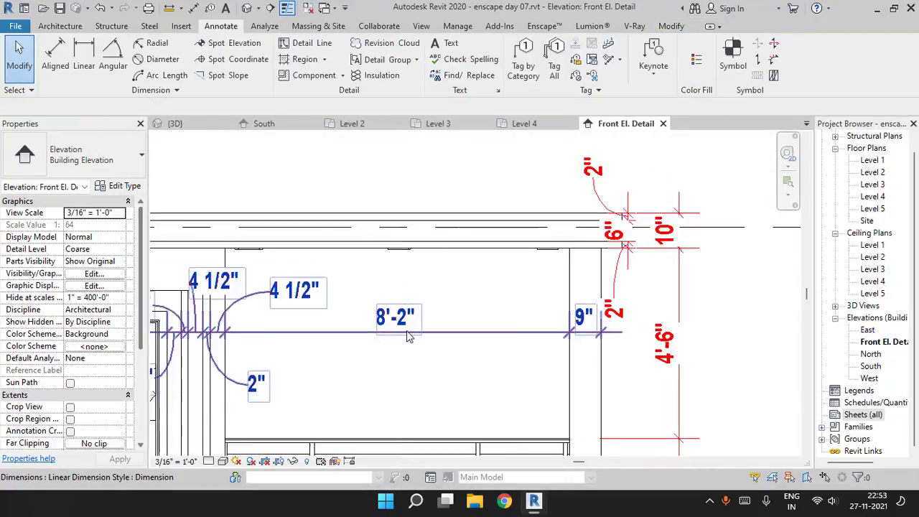
{"action": "scroll", "coordinate": [476, 321], "scroll_direction": "up", "scroll_amount": 5}
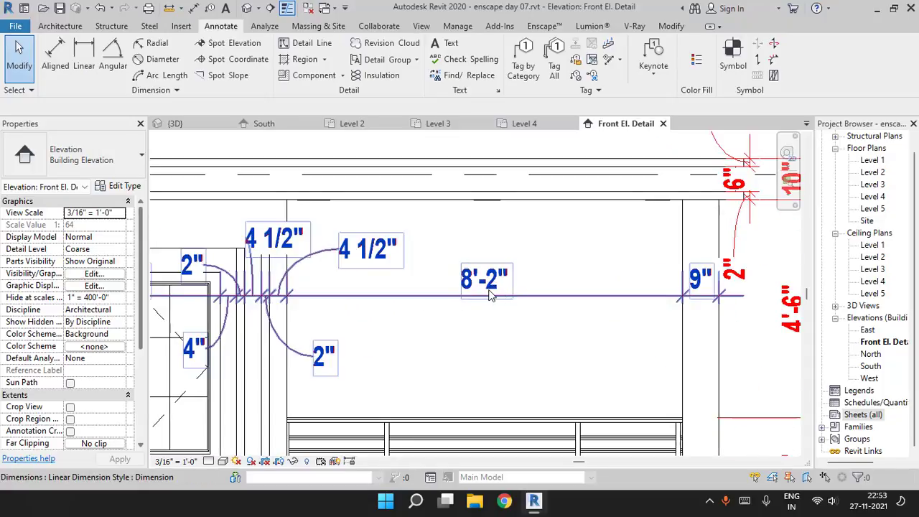
{"action": "scroll", "coordinate": [486, 301], "scroll_direction": "down", "scroll_amount": 1}
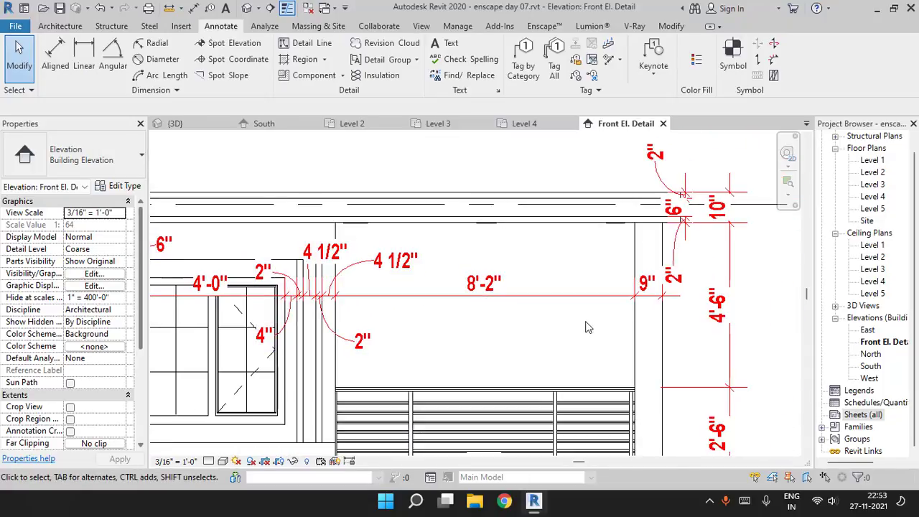
{"action": "scroll", "coordinate": [592, 342], "scroll_direction": "down", "scroll_amount": 5}
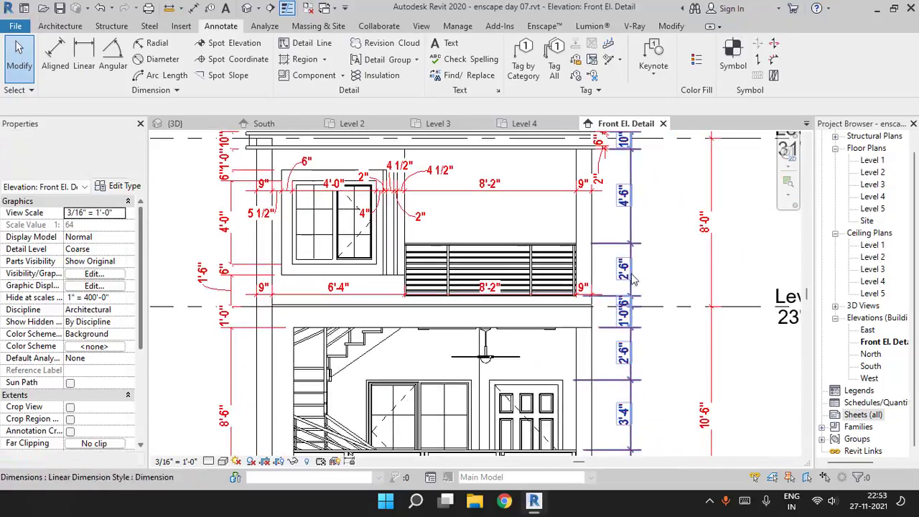
{"action": "middle_click_drag", "start_coordinate": [681, 361], "coordinate": [672, 313]}
{"action": "scroll", "coordinate": [632, 279], "scroll_direction": "up", "scroll_amount": 5}
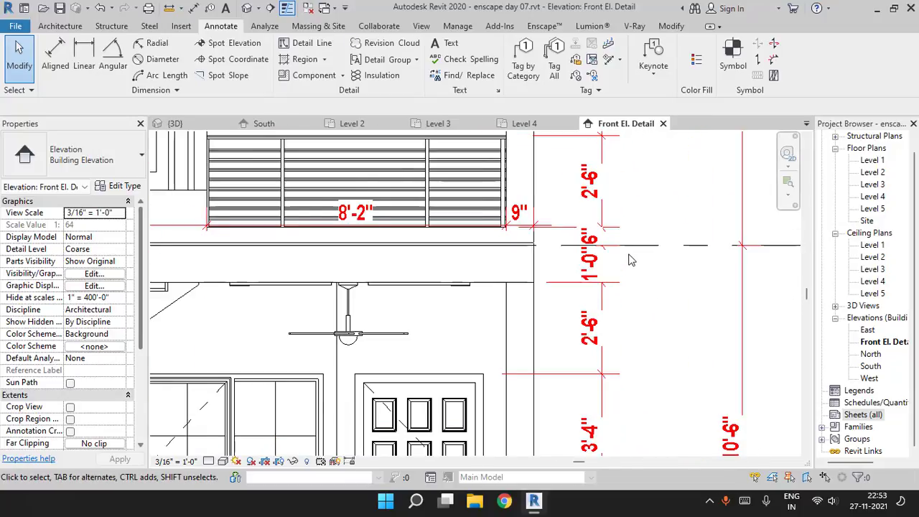
{"action": "left_click", "coordinate": [567, 306]}
{"action": "left_click_drag", "start_coordinate": [567, 307], "coordinate": [628, 322]}
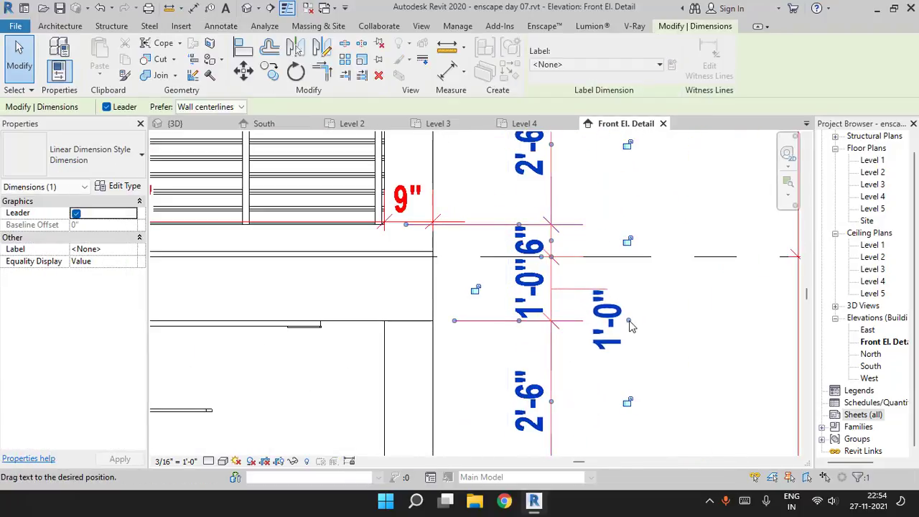
{"action": "key", "text": "Escape"}
Move the 1'-3" text below Level 3 to the outer side of the vertical string, clear of the 1'-0" text
{"action": "scroll", "coordinate": [593, 276], "scroll_direction": "down", "scroll_amount": 3}
{"action": "scroll", "coordinate": [593, 277], "scroll_direction": "down", "scroll_amount": 2}
{"action": "middle_click_drag", "start_coordinate": [597, 347], "coordinate": [593, 243]}
{"action": "middle_click_drag", "start_coordinate": [595, 332], "coordinate": [595, 265]}
{"action": "scroll", "coordinate": [566, 310], "scroll_direction": "up", "scroll_amount": 3}
{"action": "left_click", "coordinate": [546, 312]}
{"action": "left_click_drag", "start_coordinate": [546, 311], "coordinate": [597, 307]}
{"action": "key", "text": "Escape"}
Examine the ground-floor dimension strings around the gate and narrow walls, and the overall dimension layout of the elevation
{"action": "scroll", "coordinate": [593, 318], "scroll_direction": "down", "scroll_amount": 2}
{"action": "middle_click_drag", "start_coordinate": [588, 349], "coordinate": [580, 252]}
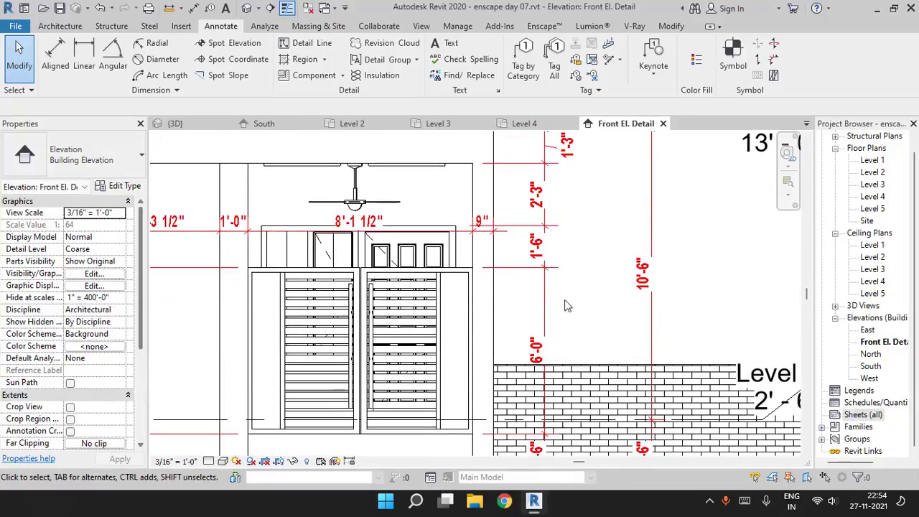
{"action": "mouse_move", "coordinate": [581, 318]}
{"action": "middle_mouse_down"}
{"action": "mouse_move", "coordinate": [602, 238]}
{"action": "mouse_move", "coordinate": [653, 322]}
{"action": "middle_mouse_up"}
{"action": "middle_click_drag", "start_coordinate": [459, 276], "coordinate": [513, 317]}
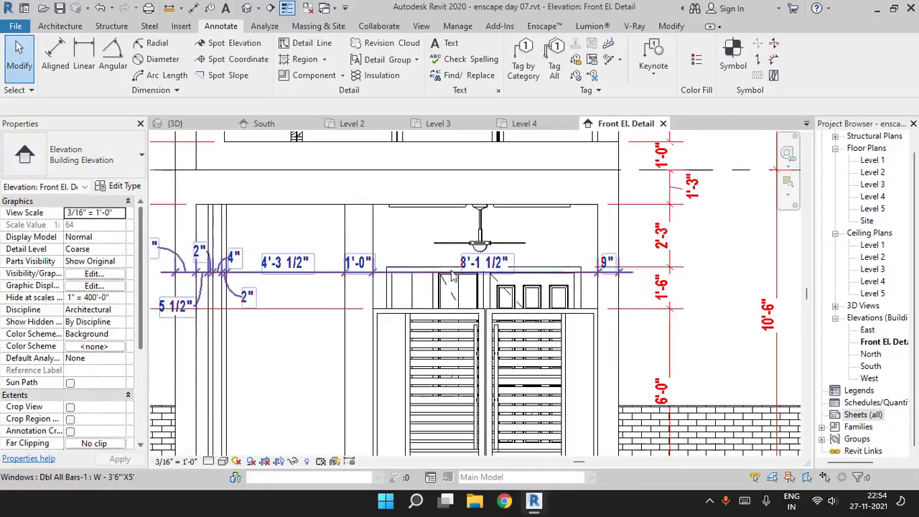
{"action": "scroll", "coordinate": [468, 237], "scroll_direction": "down", "scroll_amount": 2}
{"action": "middle_click_drag", "start_coordinate": [468, 234], "coordinate": [496, 292]}
{"action": "middle_click_drag", "start_coordinate": [570, 345], "coordinate": [583, 304]}
{"action": "middle_click_drag", "start_coordinate": [491, 276], "coordinate": [550, 242]}
{"action": "scroll", "coordinate": [405, 304], "scroll_direction": "up", "scroll_amount": 2}
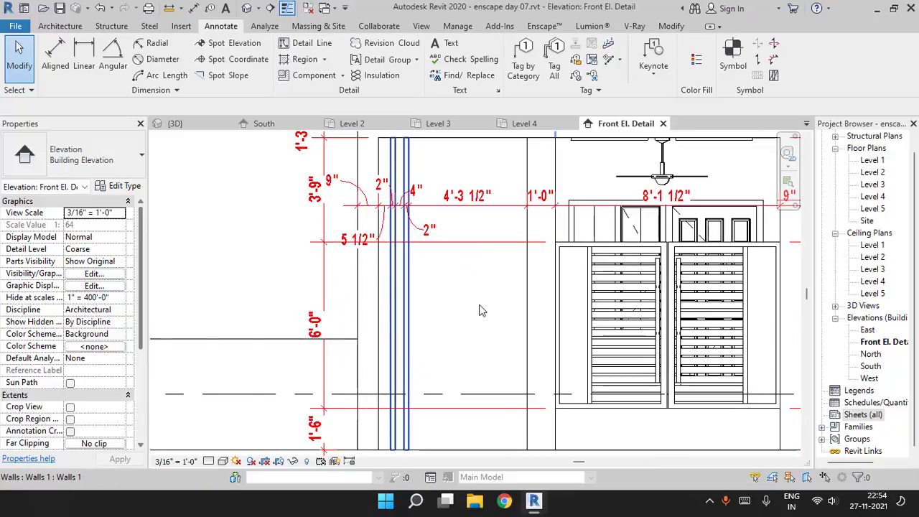
{"action": "scroll", "coordinate": [412, 302], "scroll_direction": "down", "scroll_amount": 2}
{"action": "scroll", "coordinate": [412, 303], "scroll_direction": "down", "scroll_amount": 3}
{"action": "middle_click_drag", "start_coordinate": [488, 290], "coordinate": [515, 288]}
{"action": "scroll", "coordinate": [494, 305], "scroll_direction": "up", "scroll_amount": 1}
{"action": "scroll", "coordinate": [515, 289], "scroll_direction": "up", "scroll_amount": 1}
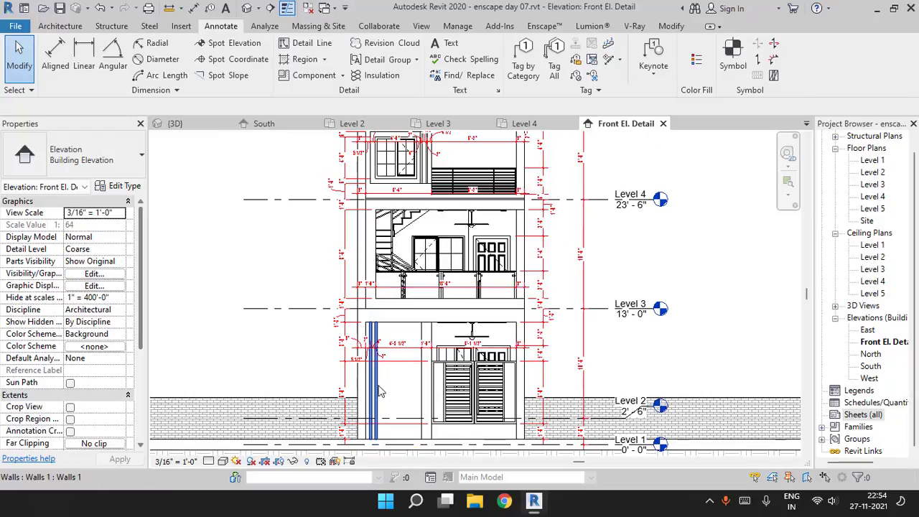
{"action": "middle_click_drag", "start_coordinate": [373, 397], "coordinate": [418, 349]}
{"action": "scroll", "coordinate": [419, 350], "scroll_direction": "up", "scroll_amount": 3}
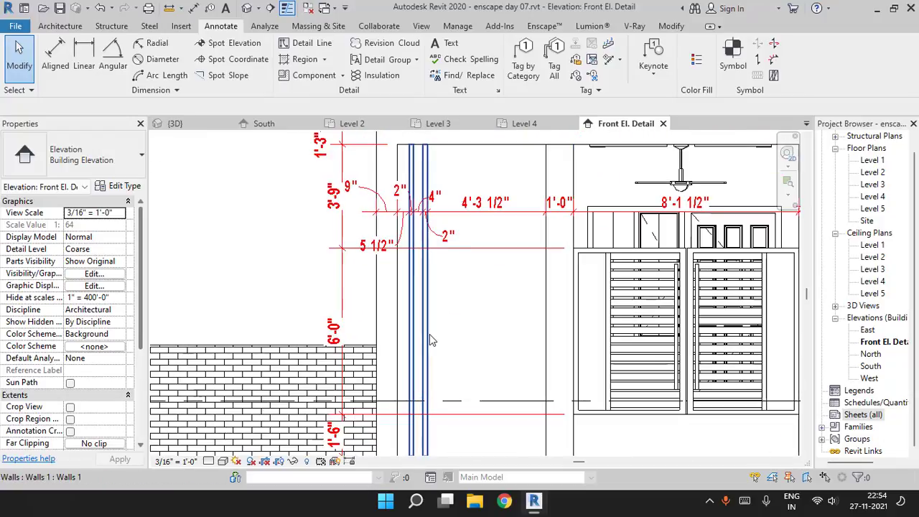
{"action": "scroll", "coordinate": [430, 335], "scroll_direction": "down", "scroll_amount": 1}
{"action": "middle_click_drag", "start_coordinate": [441, 340], "coordinate": [434, 324]}
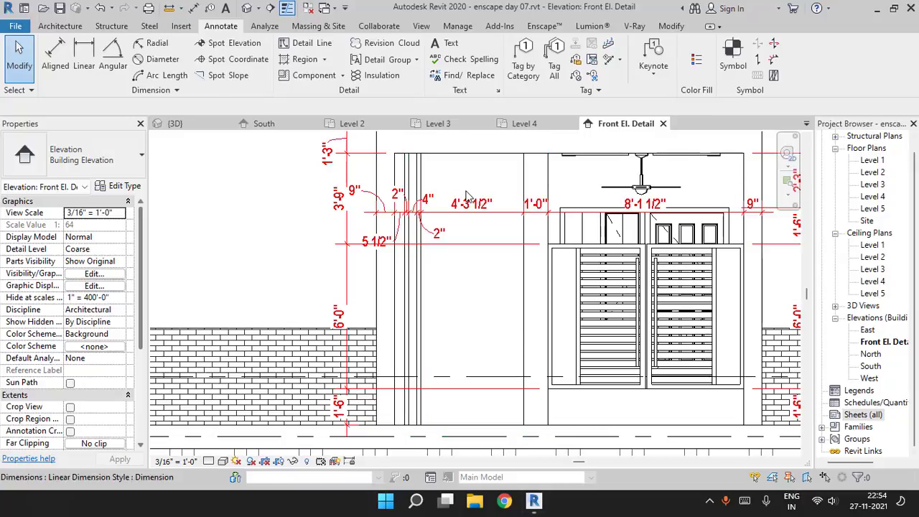
Place a two-segment leader text note reading "Grooove cutting -2"" pointing at the narrow vertical groove beside the ground-floor gate
{"action": "left_click", "coordinate": [447, 44]}
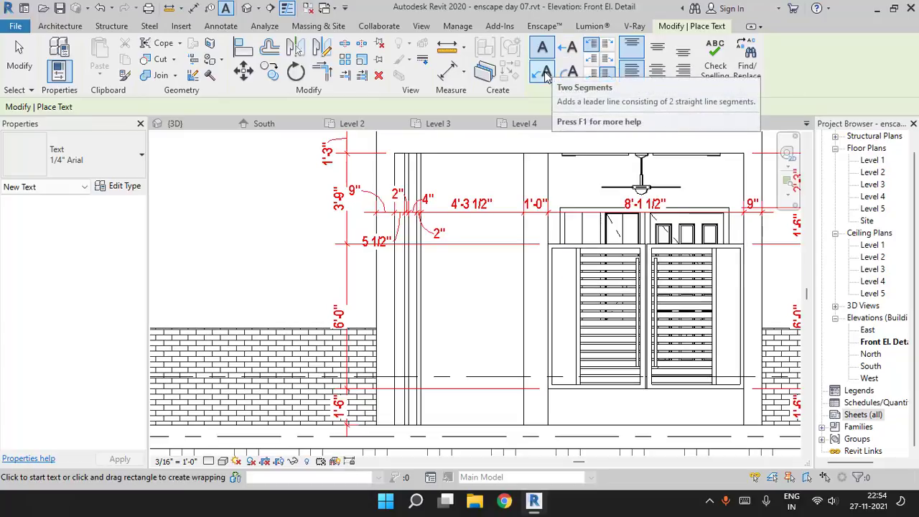
{"action": "left_click", "coordinate": [542, 72]}
{"action": "scroll", "coordinate": [455, 276], "scroll_direction": "up", "scroll_amount": 3}
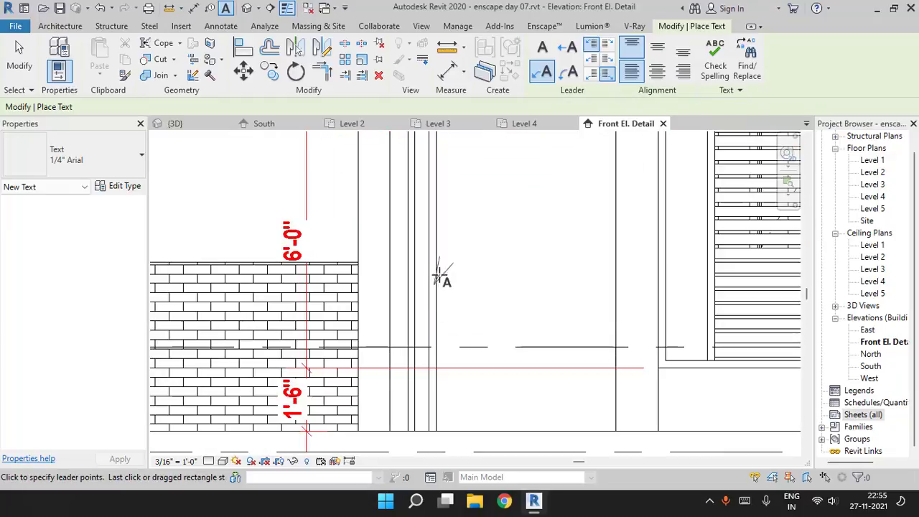
{"action": "left_click", "coordinate": [495, 239]}
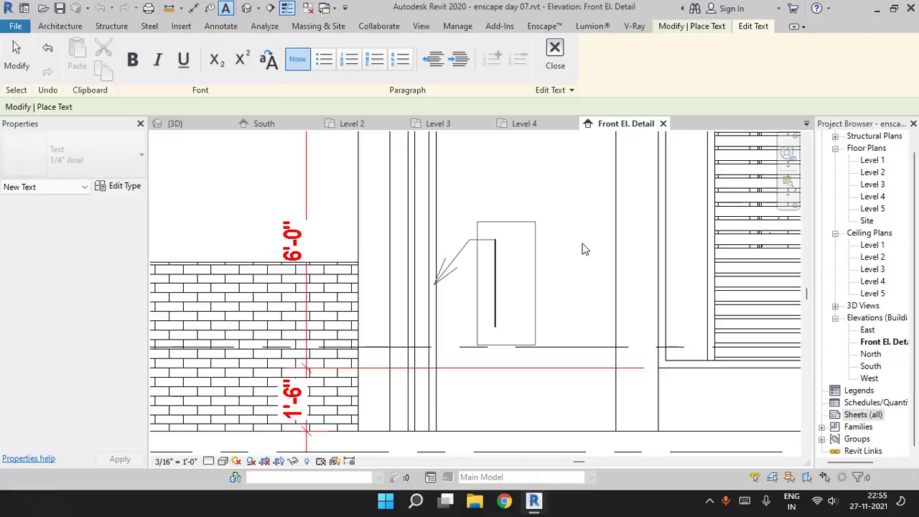
{"action": "type", "text": "Gr"}
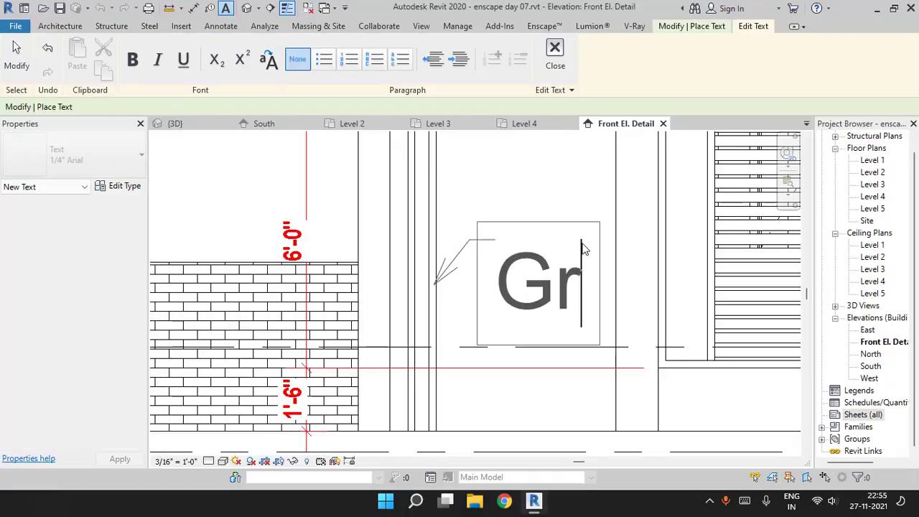
{"action": "type", "text": "ooove"}
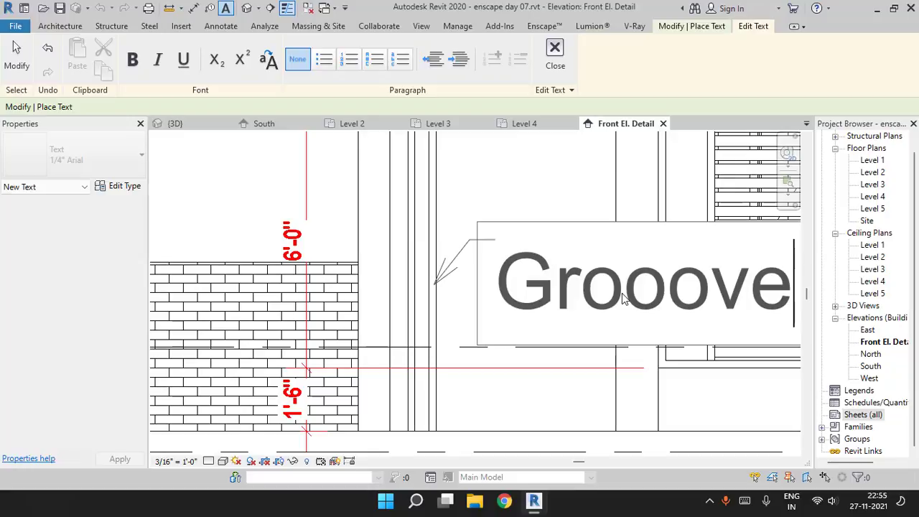
{"action": "type", "text": " cutting"}
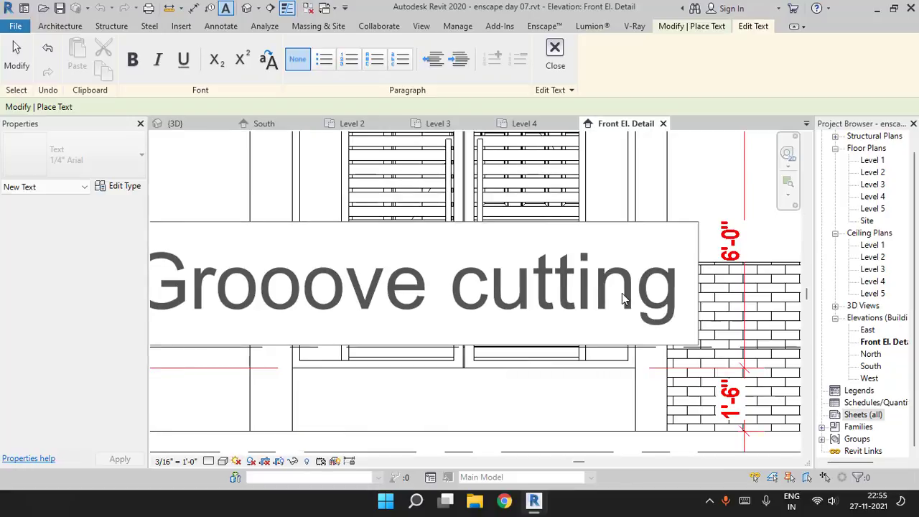
{"action": "key", "text": "Return"}
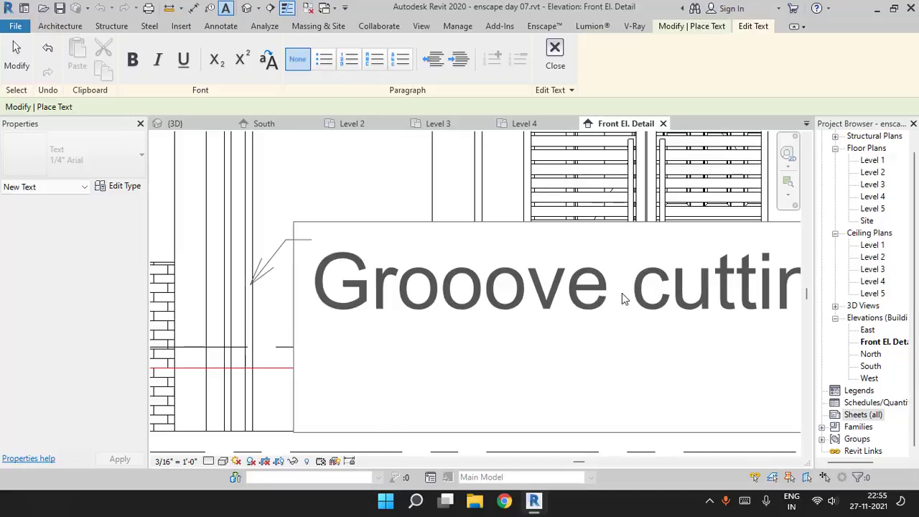
{"action": "key", "text": "BackSpace"}
{"action": "type", "text": "-2\""}
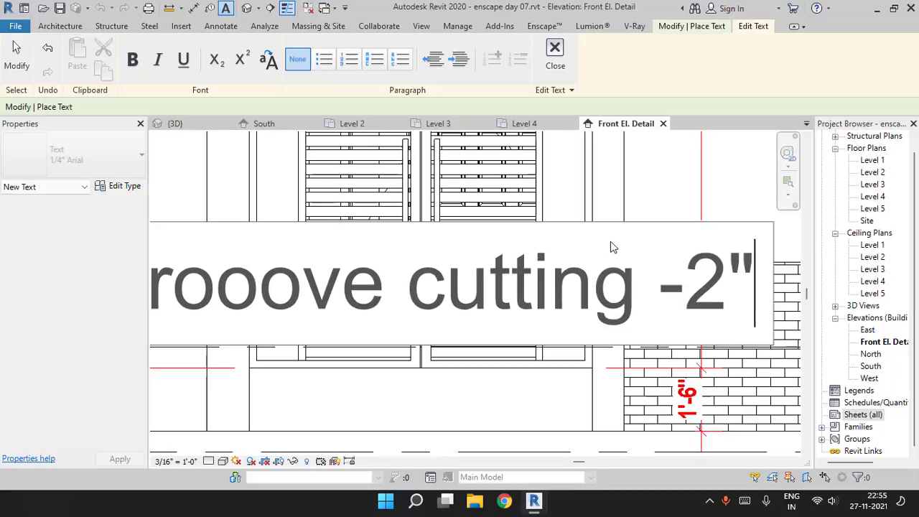
{"action": "scroll", "coordinate": [611, 247], "scroll_direction": "down", "scroll_amount": 5}
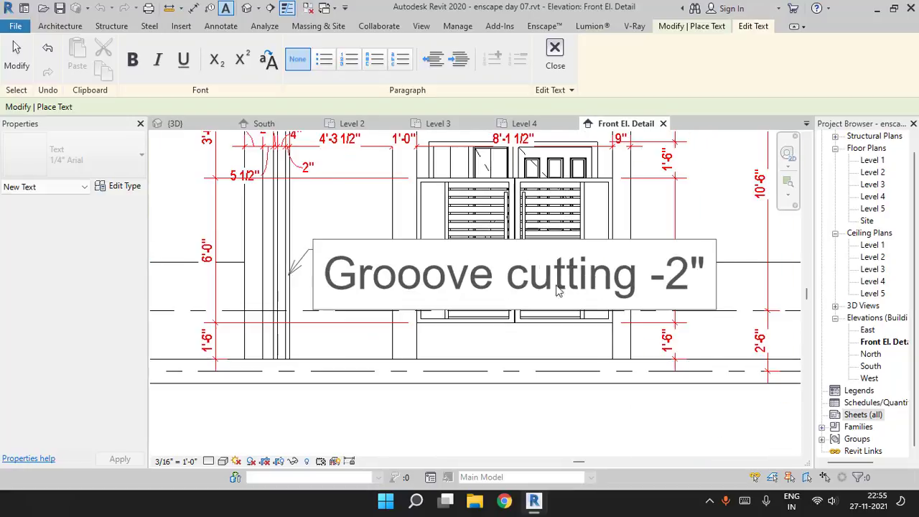
{"action": "middle_click_drag", "start_coordinate": [600, 283], "coordinate": [636, 285]}
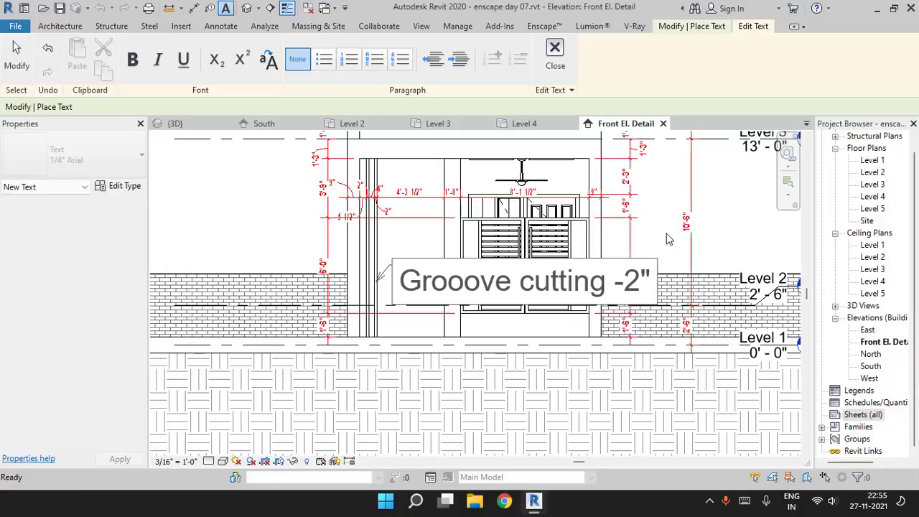
{"action": "left_click", "coordinate": [557, 58]}
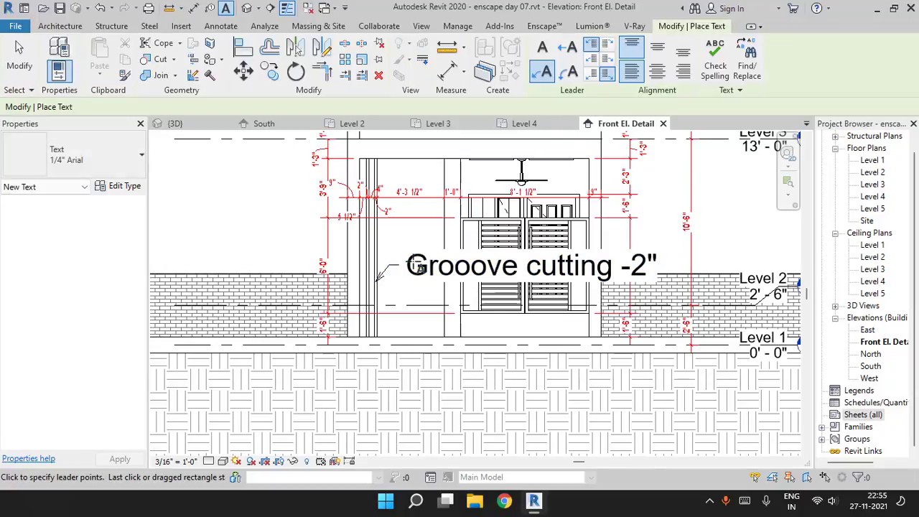
{"action": "scroll", "coordinate": [377, 272], "scroll_direction": "up", "scroll_amount": 1}
{"action": "key", "text": "Escape"}
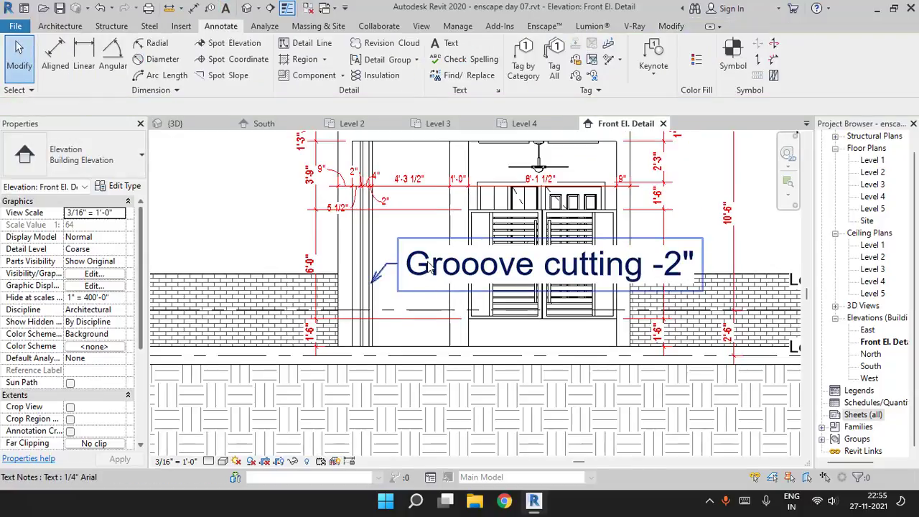
Set the groove note's text type to red, 0.08" text size, bold and a width factor of 0.8
{"action": "left_click", "coordinate": [429, 267]}
{"action": "middle_click_drag", "start_coordinate": [428, 267], "coordinate": [449, 278]}
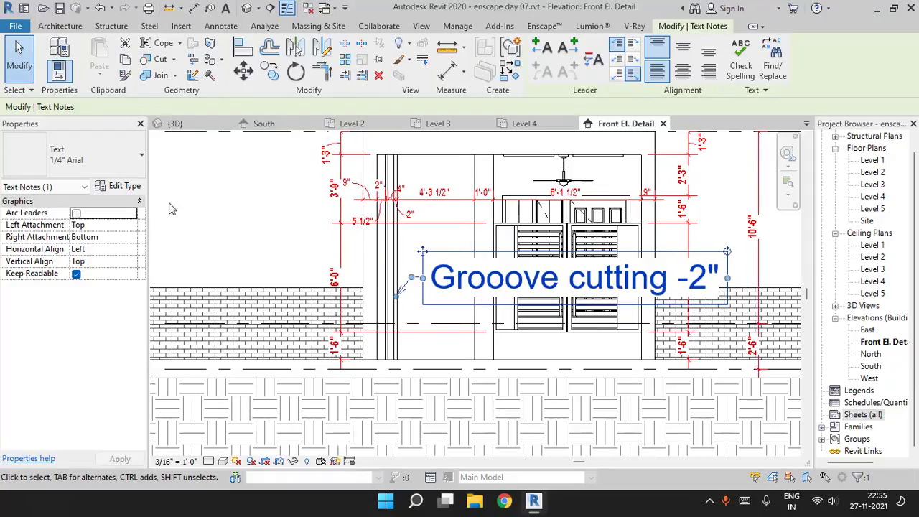
{"action": "left_click", "coordinate": [119, 186]}
{"action": "left_click", "coordinate": [524, 180]}
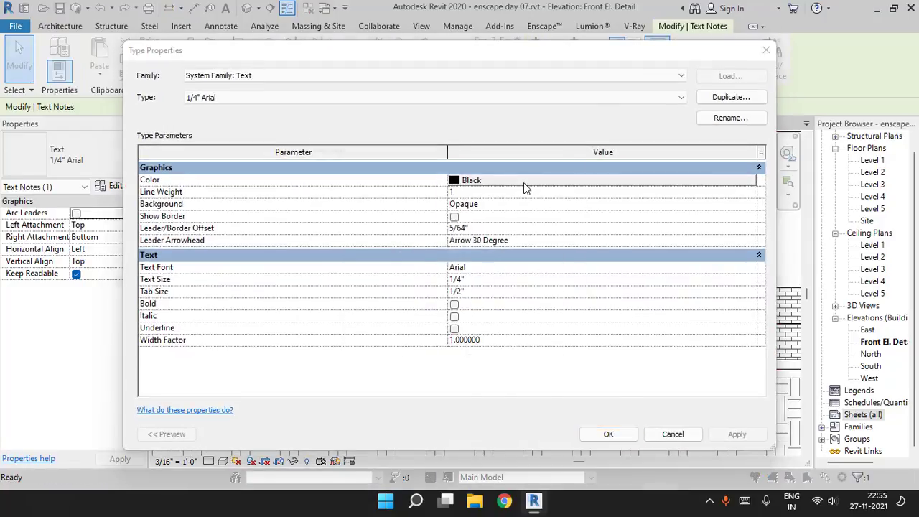
{"action": "left_click", "coordinate": [327, 262]}
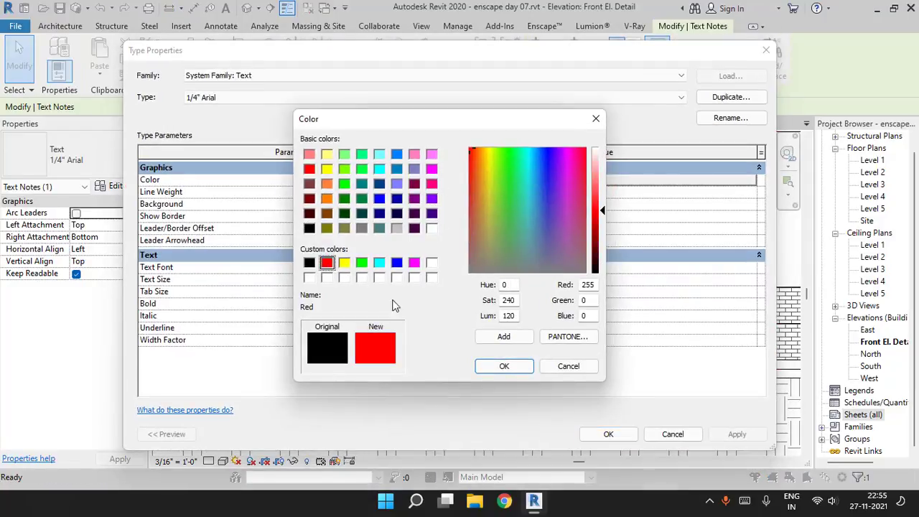
{"action": "left_click", "coordinate": [499, 367]}
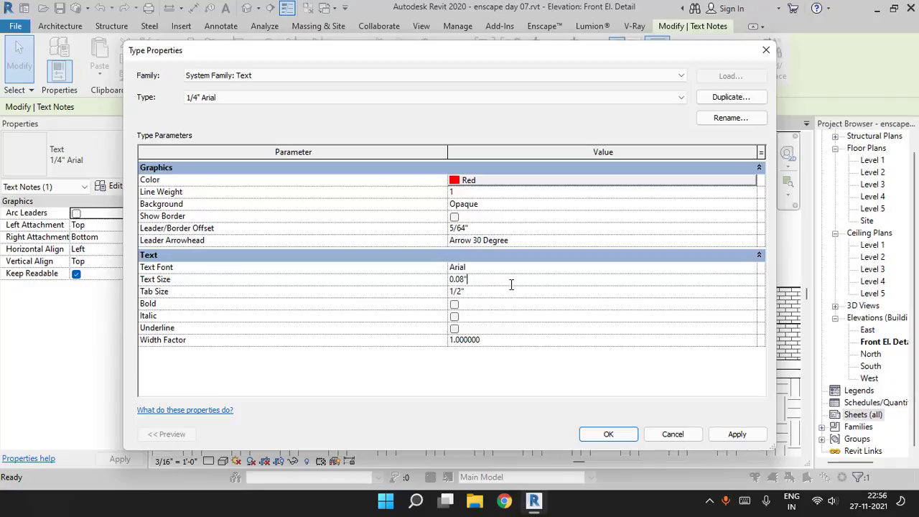
{"action": "left_click", "coordinate": [455, 304]}
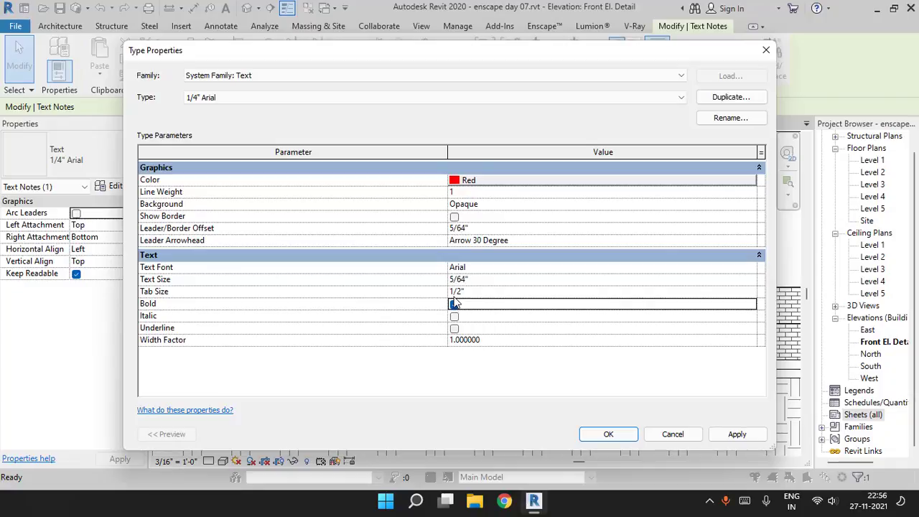
{"action": "left_click", "coordinate": [494, 345]}
{"action": "type", "text": ".8"}
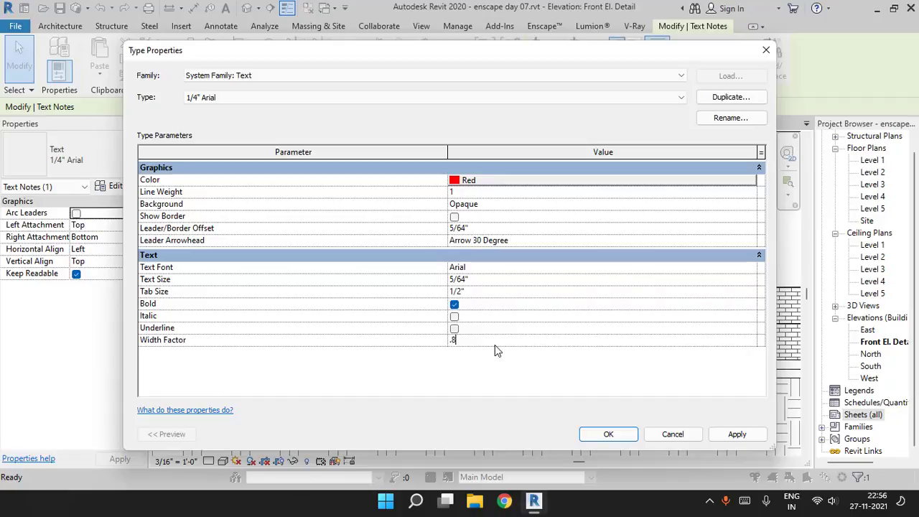
{"action": "left_click", "coordinate": [607, 434]}
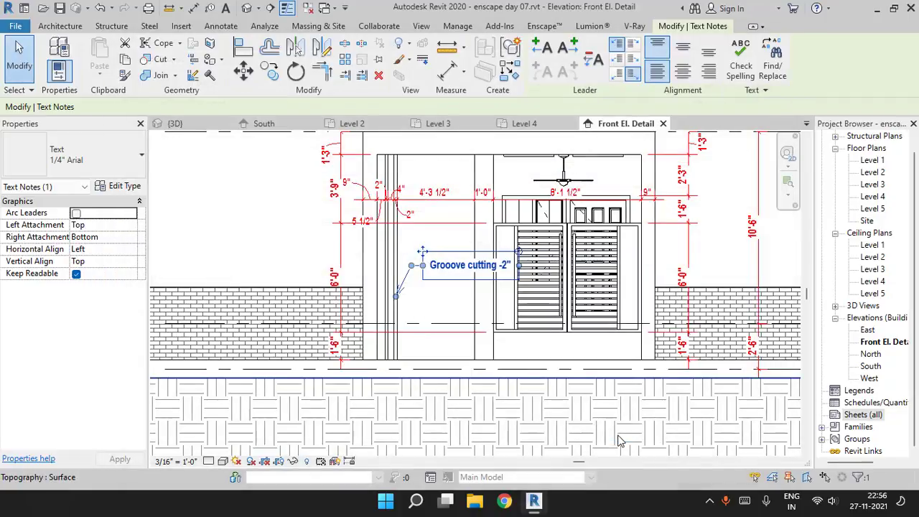
{"action": "key", "text": "Escape"}
Raise the "Grooove cutting -2"" note and reshape its leader by moving the elbow and arrowhead upward along the groove
{"action": "scroll", "coordinate": [461, 289], "scroll_direction": "up", "scroll_amount": 3}
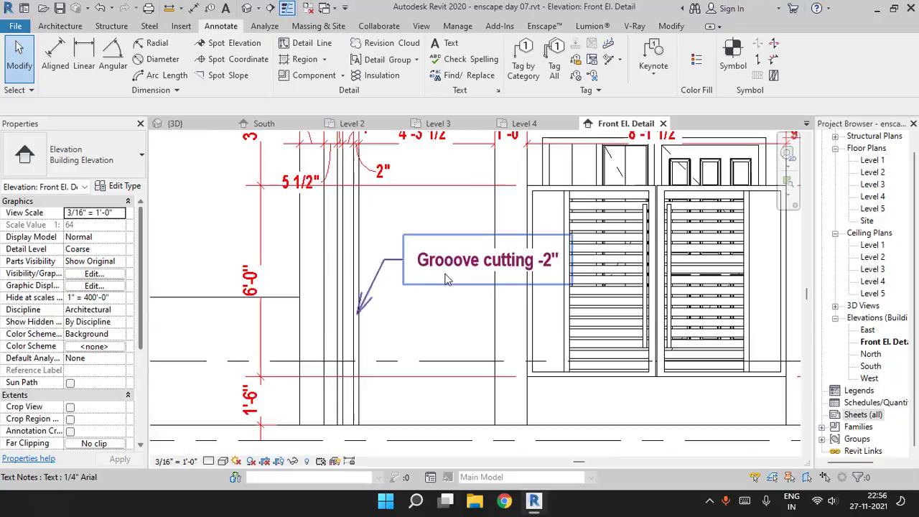
{"action": "scroll", "coordinate": [432, 198], "scroll_direction": "down", "scroll_amount": 1}
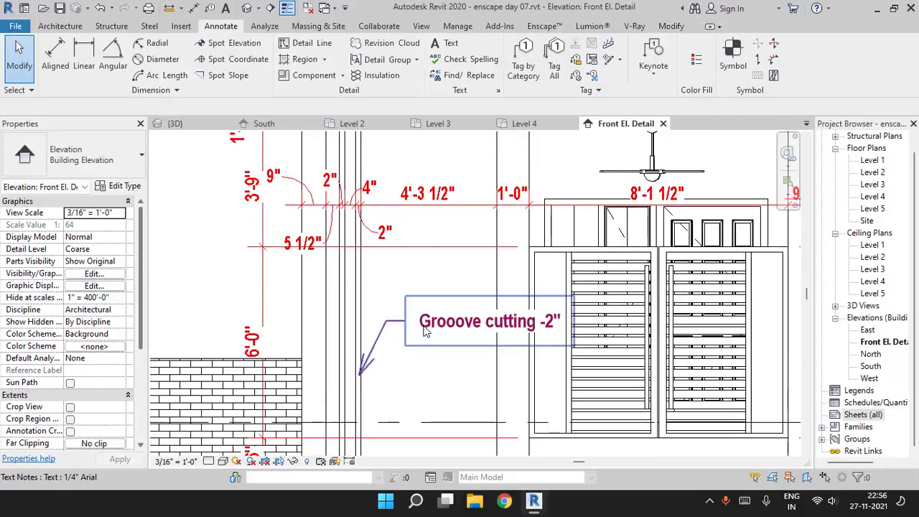
{"action": "left_click", "coordinate": [412, 343]}
{"action": "mouse_move", "coordinate": [385, 321]}
{"action": "left_mouse_down"}
{"action": "mouse_move", "coordinate": [407, 326]}
{"action": "mouse_move", "coordinate": [405, 363]}
{"action": "mouse_move", "coordinate": [404, 277]}
{"action": "mouse_move", "coordinate": [414, 324]}
{"action": "mouse_move", "coordinate": [398, 308]}
{"action": "mouse_move", "coordinate": [374, 311]}
{"action": "left_mouse_up"}
{"action": "left_click_drag", "start_coordinate": [359, 375], "coordinate": [360, 341]}
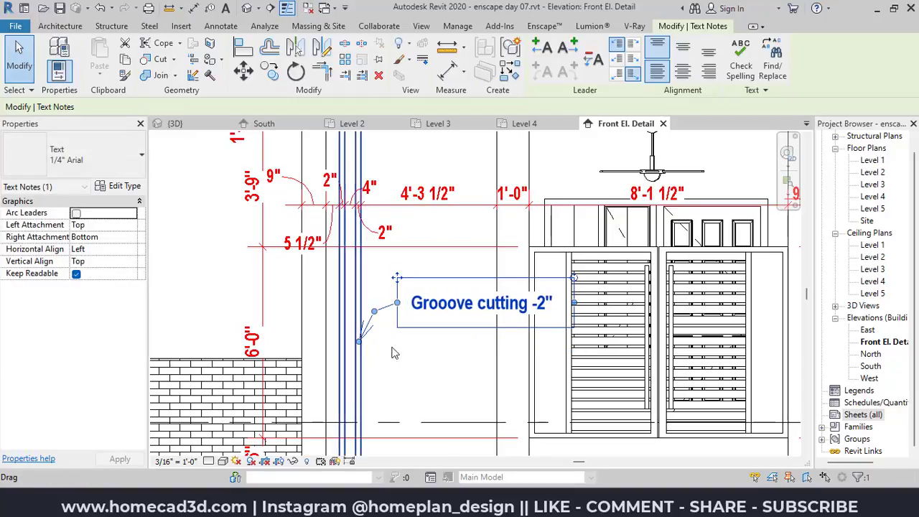
{"action": "left_click", "coordinate": [408, 353]}
Copy the "Grooove cutting -2"" note from its arrowhead to the groove beside the window between Level 4 and Level 5
{"action": "scroll", "coordinate": [488, 359], "scroll_direction": "down", "scroll_amount": 3}
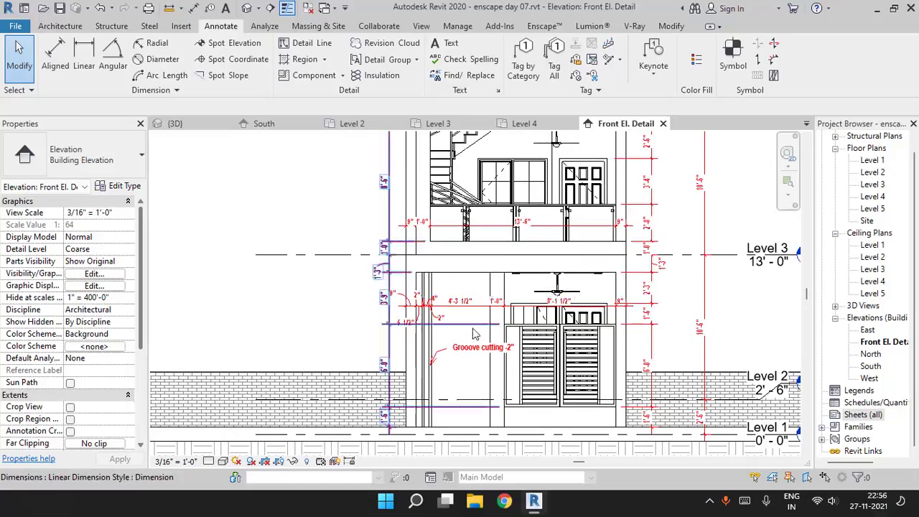
{"action": "left_click", "coordinate": [466, 326]}
{"action": "left_click", "coordinate": [270, 72]}
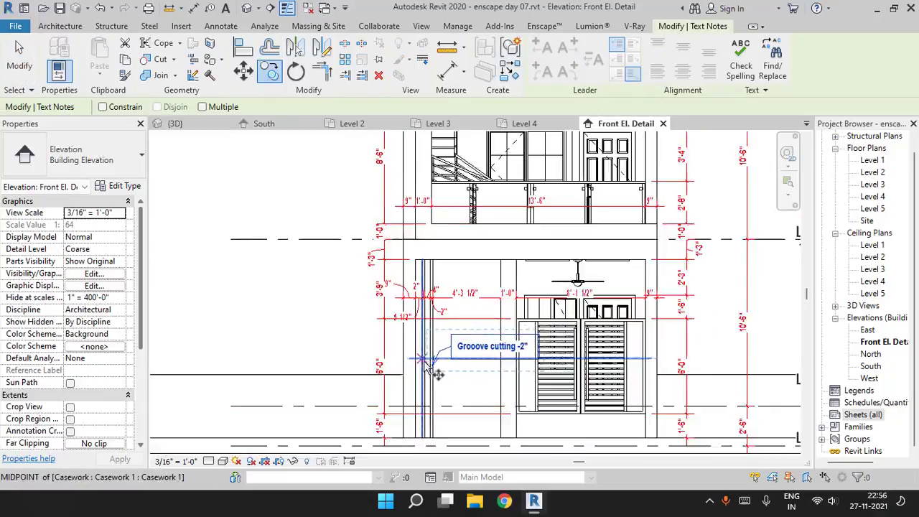
{"action": "scroll", "coordinate": [438, 369], "scroll_direction": "up", "scroll_amount": 4}
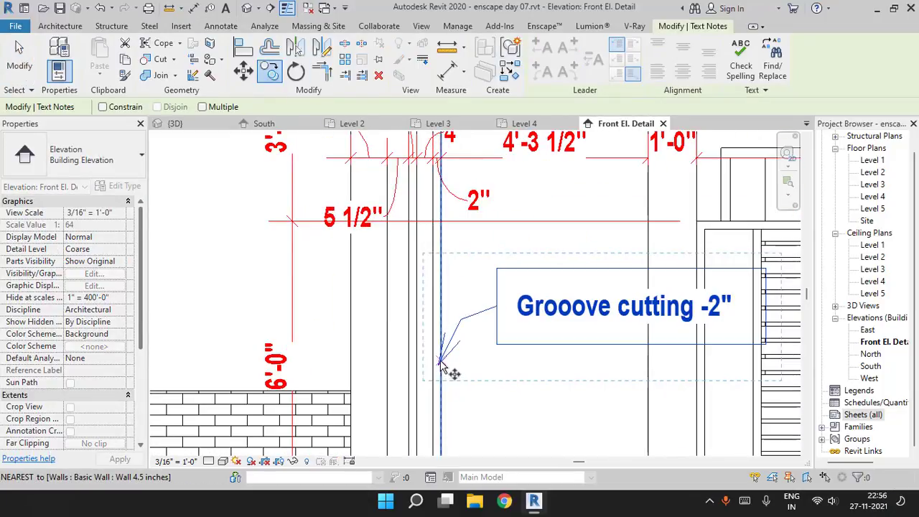
{"action": "left_click", "coordinate": [441, 363]}
{"action": "scroll", "coordinate": [441, 363], "scroll_direction": "down", "scroll_amount": 5}
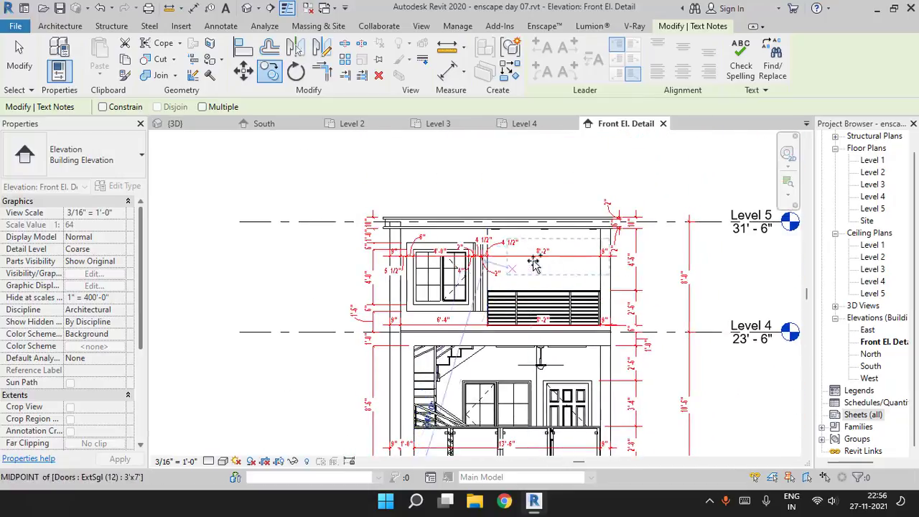
{"action": "scroll", "coordinate": [534, 264], "scroll_direction": "up", "scroll_amount": 6}
{"action": "left_click", "coordinate": [469, 320]}
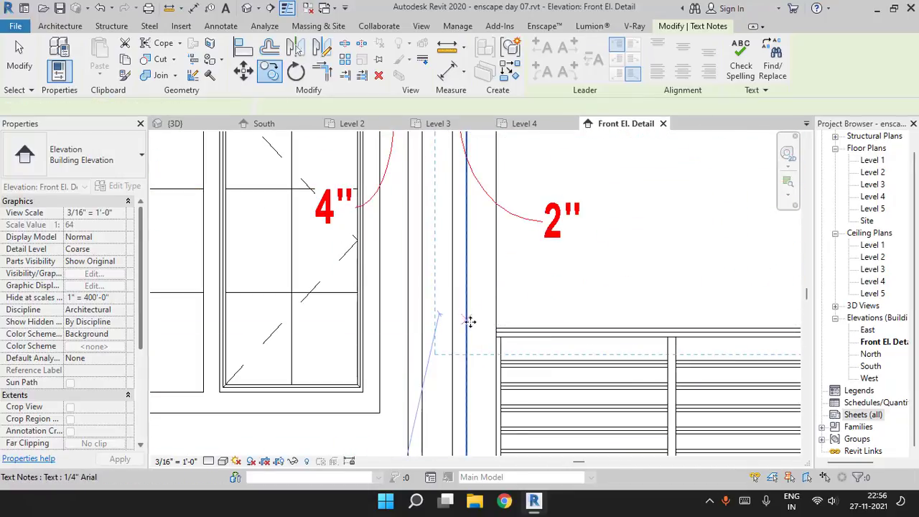
{"action": "scroll", "coordinate": [469, 321], "scroll_direction": "down", "scroll_amount": 3}
{"action": "key", "text": "Escape"}
{"action": "scroll", "coordinate": [522, 294], "scroll_direction": "down", "scroll_amount": 4}
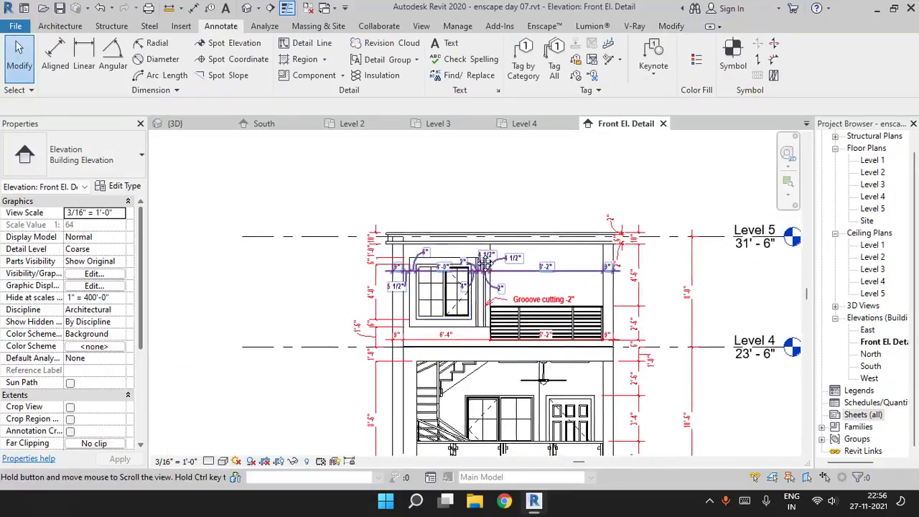
Examine the roof edge and corner wall at Level 5 in the elevation and 3D view, and return to the Front El. Detail view
{"action": "scroll", "coordinate": [418, 252], "scroll_direction": "up", "scroll_amount": 4}
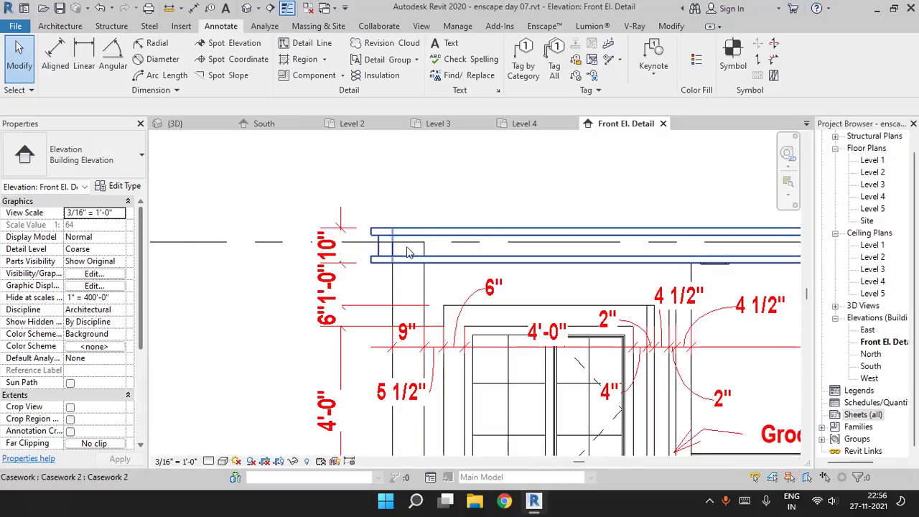
{"action": "scroll", "coordinate": [404, 260], "scroll_direction": "down", "scroll_amount": 2}
{"action": "scroll", "coordinate": [404, 260], "scroll_direction": "up", "scroll_amount": 2}
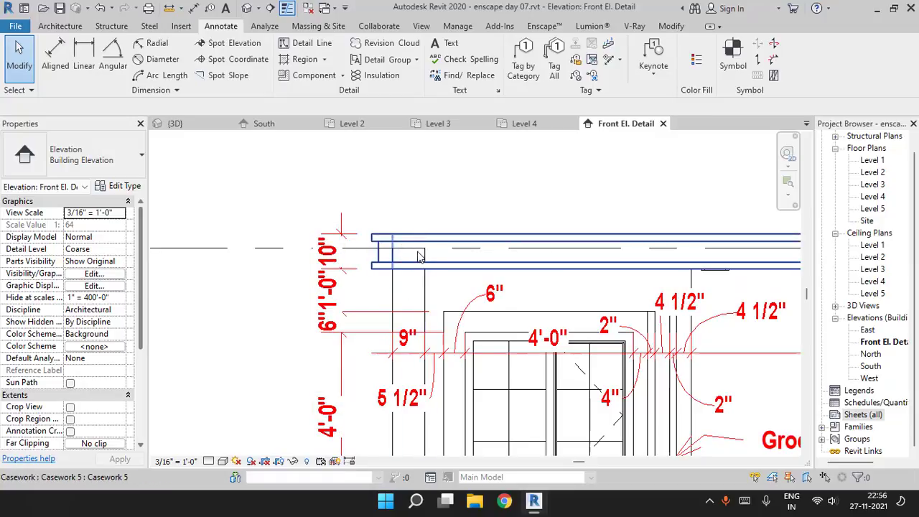
{"action": "middle_click_drag", "start_coordinate": [443, 268], "coordinate": [416, 274]}
{"action": "left_click", "coordinate": [245, 8]}
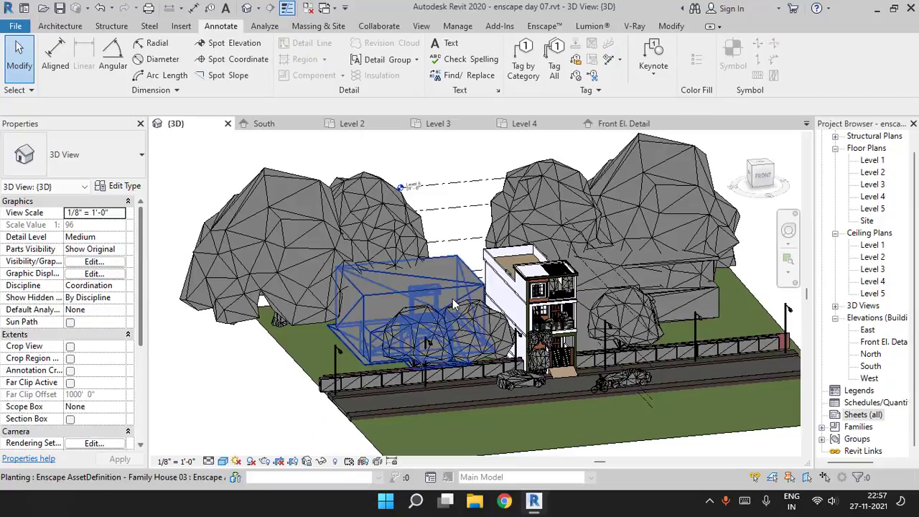
{"action": "scroll", "coordinate": [528, 259], "scroll_direction": "up", "scroll_amount": 5}
{"action": "left_click", "coordinate": [529, 258]}
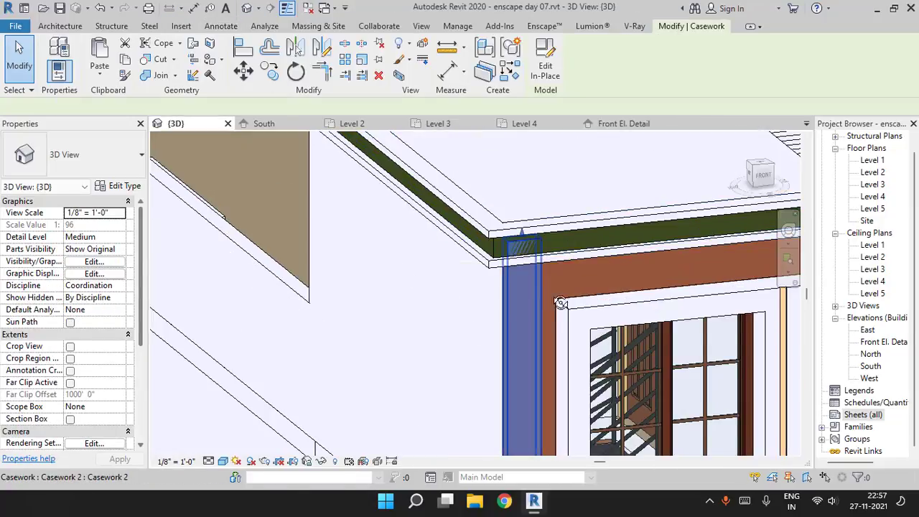
{"action": "middle_click_drag", "start_coordinate": [528, 258], "coordinate": [514, 194], "text": "shift"}
{"action": "key", "text": "Escape"}
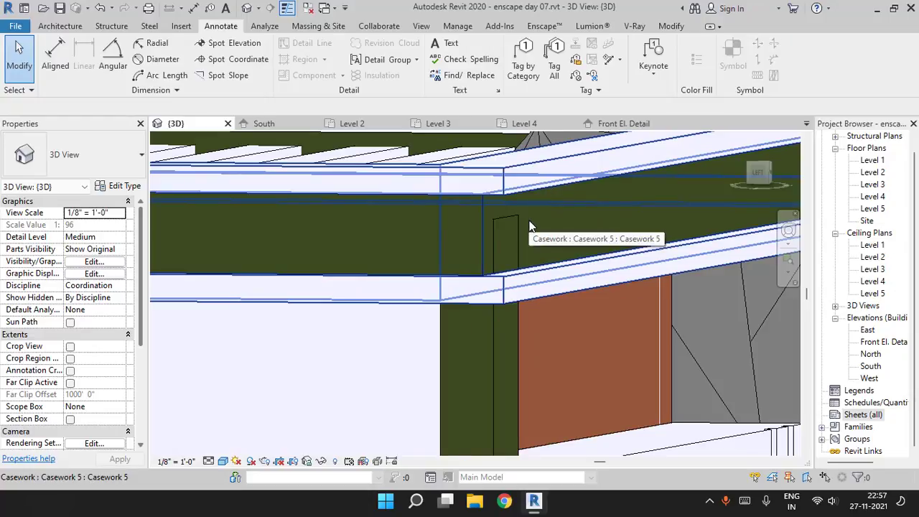
{"action": "scroll", "coordinate": [517, 234], "scroll_direction": "down", "scroll_amount": 3}
{"action": "middle_click_drag", "start_coordinate": [518, 234], "coordinate": [535, 272], "text": "shift"}
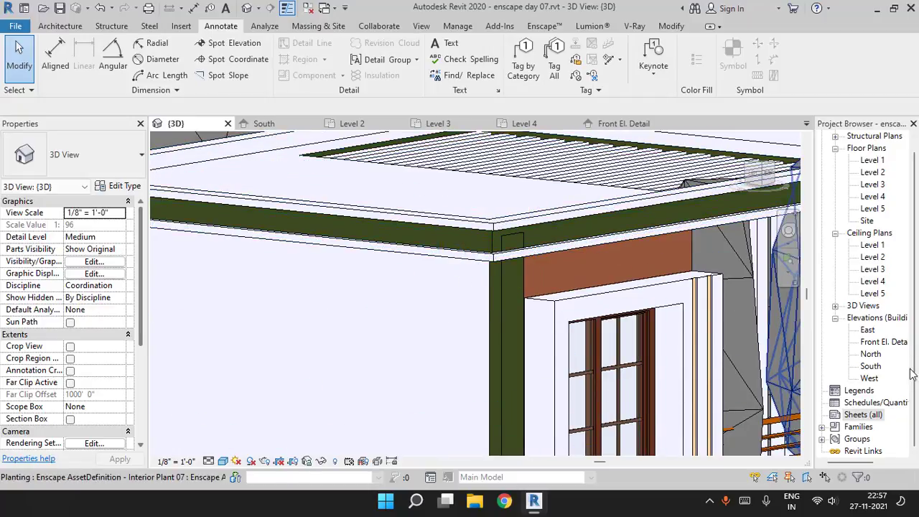
{"action": "left_click", "coordinate": [877, 345]}
{"action": "double_click", "coordinate": [877, 344]}
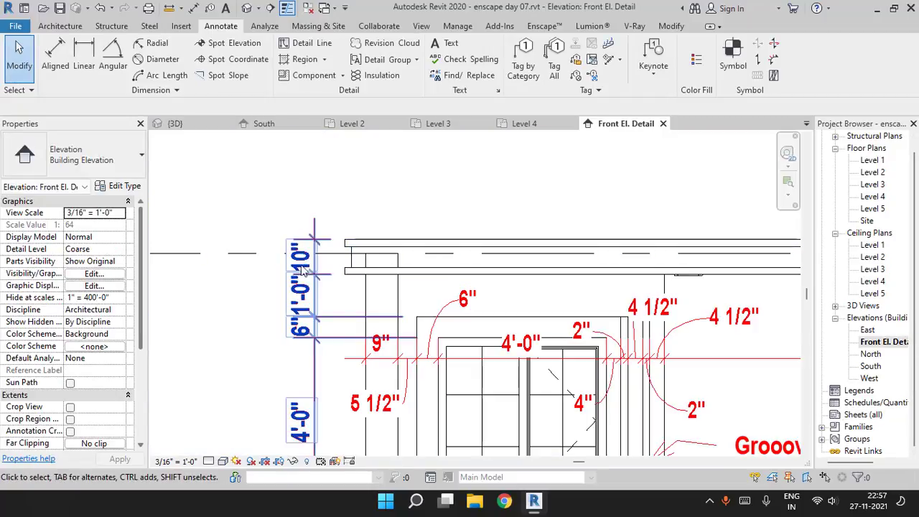
Pull the 10" and 6" texts of the vertical dimension string beside the Level 5 roof edge outward onto curved leaders
{"action": "scroll", "coordinate": [327, 303], "scroll_direction": "up", "scroll_amount": 2}
{"action": "left_click", "coordinate": [438, 287]}
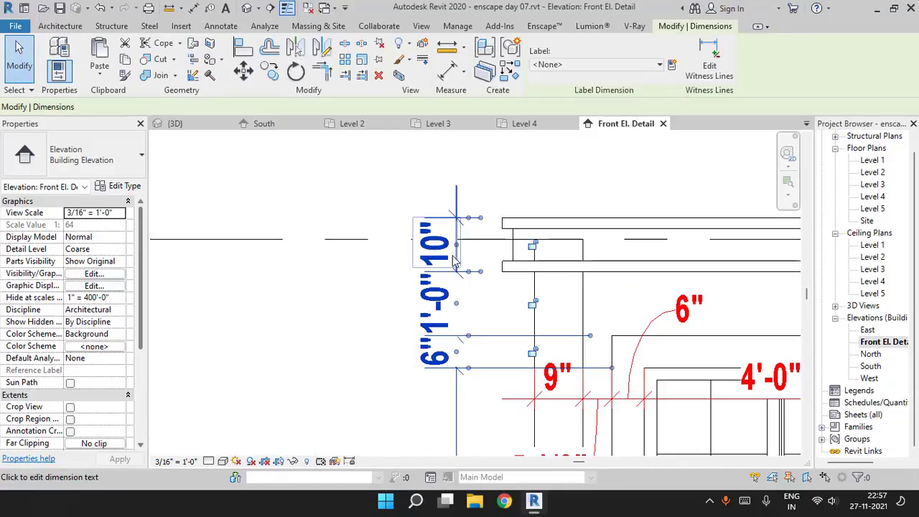
{"action": "left_click_drag", "start_coordinate": [438, 244], "coordinate": [421, 190]}
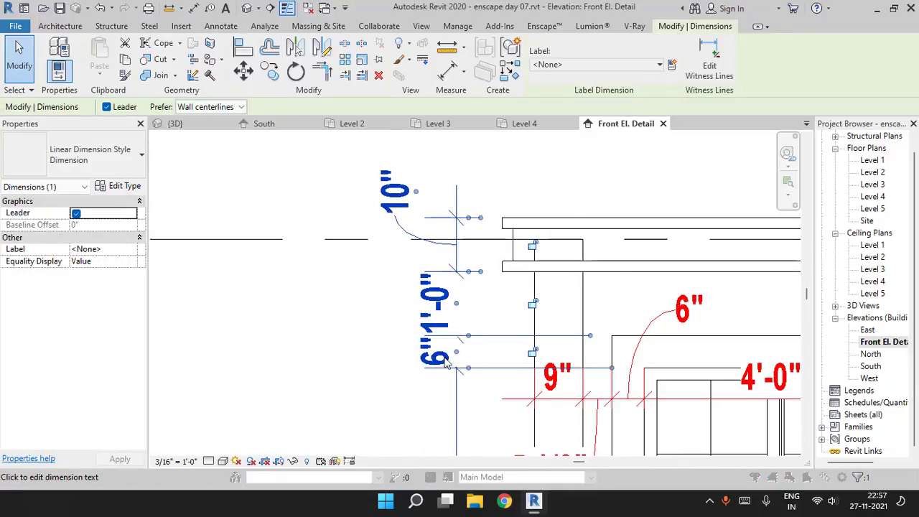
{"action": "left_click", "coordinate": [454, 359]}
{"action": "left_click", "coordinate": [452, 382]}
{"action": "left_click_drag", "start_coordinate": [457, 354], "coordinate": [424, 395]}
{"action": "left_click", "coordinate": [407, 368]}
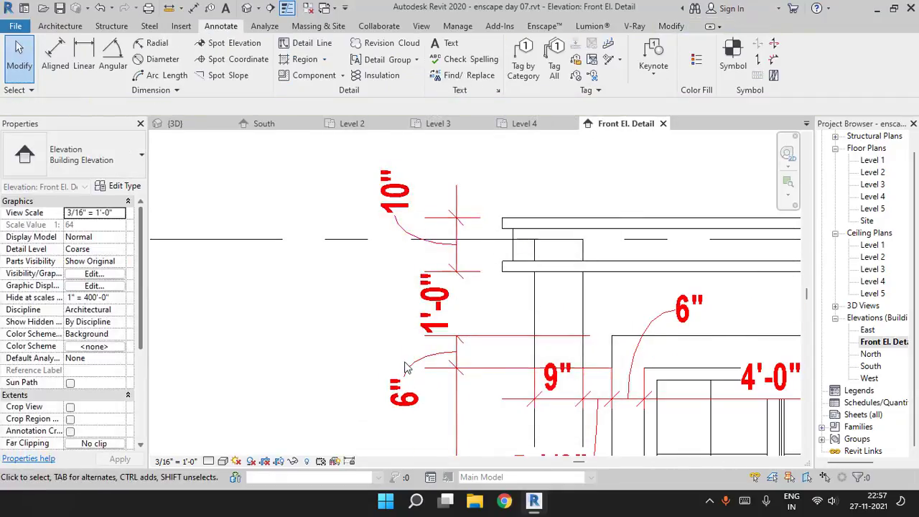
{"action": "scroll", "coordinate": [420, 354], "scroll_direction": "down", "scroll_amount": 4}
{"action": "scroll", "coordinate": [692, 422], "scroll_direction": "down", "scroll_amount": 2}
{"action": "middle_click_drag", "start_coordinate": [692, 422], "coordinate": [538, 234]}
{"action": "middle_click_drag", "start_coordinate": [569, 303], "coordinate": [552, 248]}
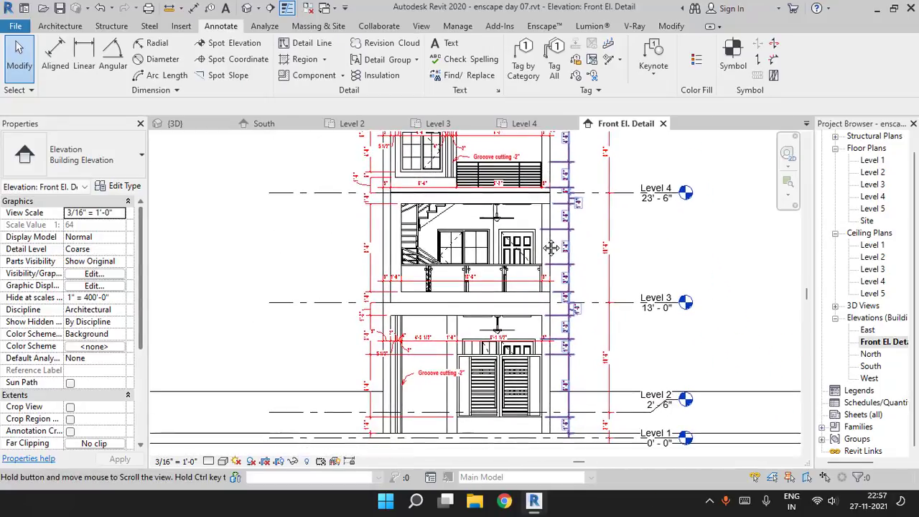
{"action": "mouse_move", "coordinate": [553, 324]}
{"action": "middle_mouse_down"}
{"action": "mouse_move", "coordinate": [566, 305]}
{"action": "mouse_move", "coordinate": [555, 335]}
{"action": "mouse_move", "coordinate": [557, 313]}
{"action": "middle_mouse_up"}
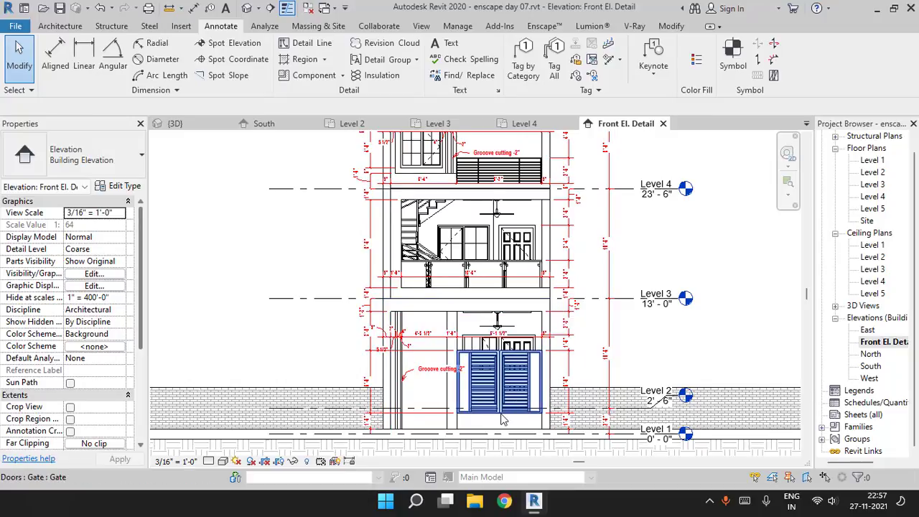
{"action": "scroll", "coordinate": [503, 417], "scroll_direction": "up", "scroll_amount": 3}
{"action": "middle_click_drag", "start_coordinate": [504, 414], "coordinate": [513, 351]}
{"action": "scroll", "coordinate": [514, 351], "scroll_direction": "up", "scroll_amount": 2}
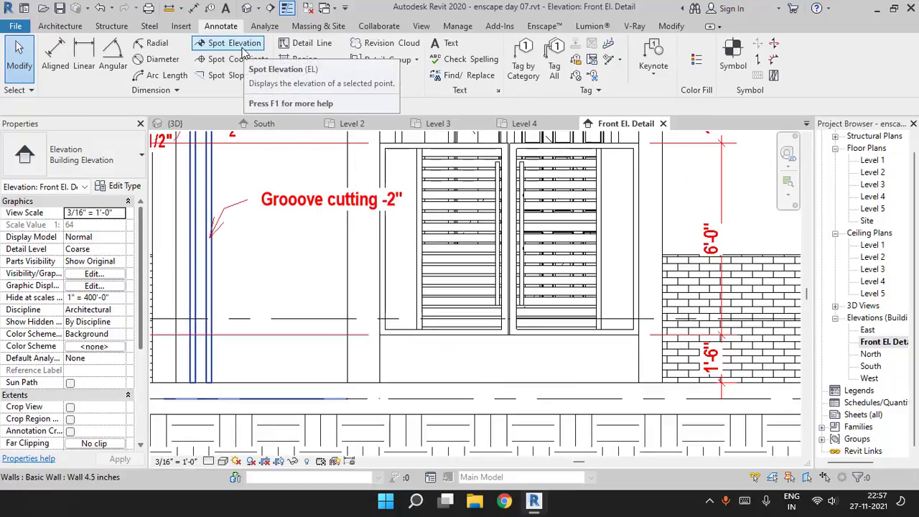
{"action": "left_click", "coordinate": [243, 50]}
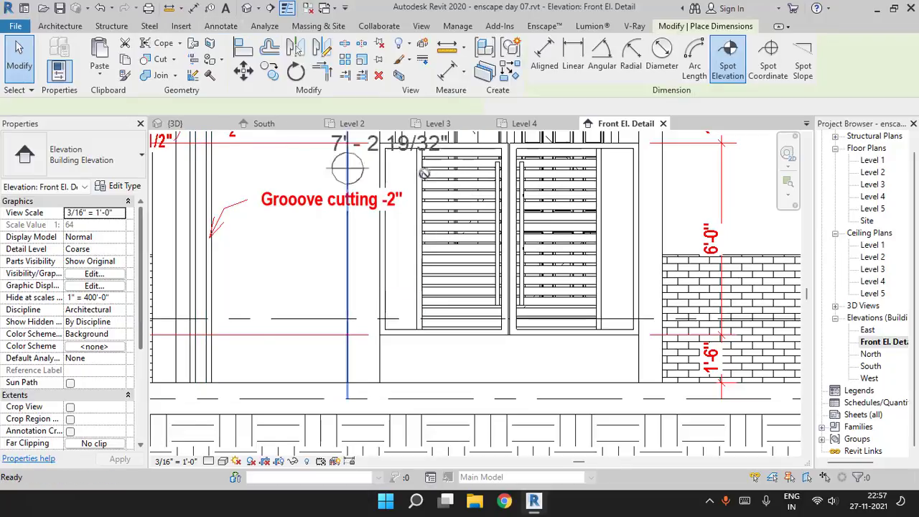
{"action": "middle_click_drag", "start_coordinate": [492, 165], "coordinate": [474, 240]}
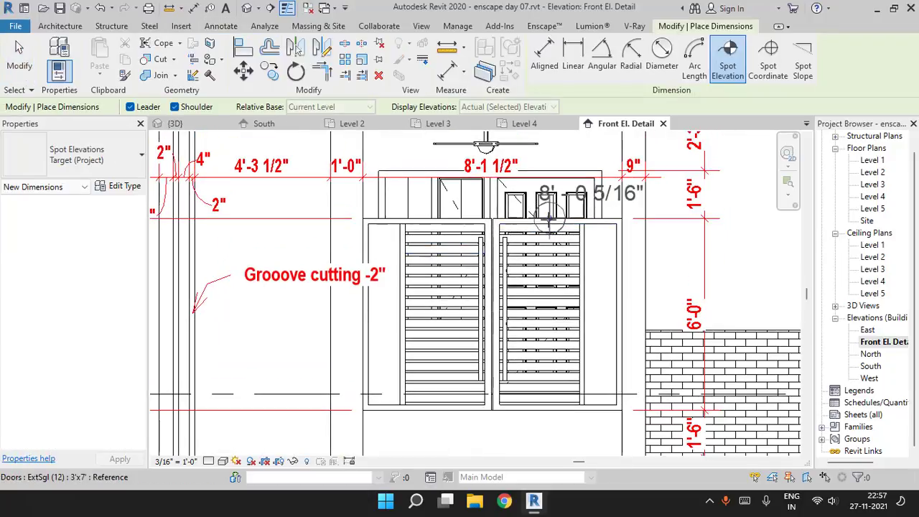
{"action": "scroll", "coordinate": [547, 219], "scroll_direction": "down", "scroll_amount": 3}
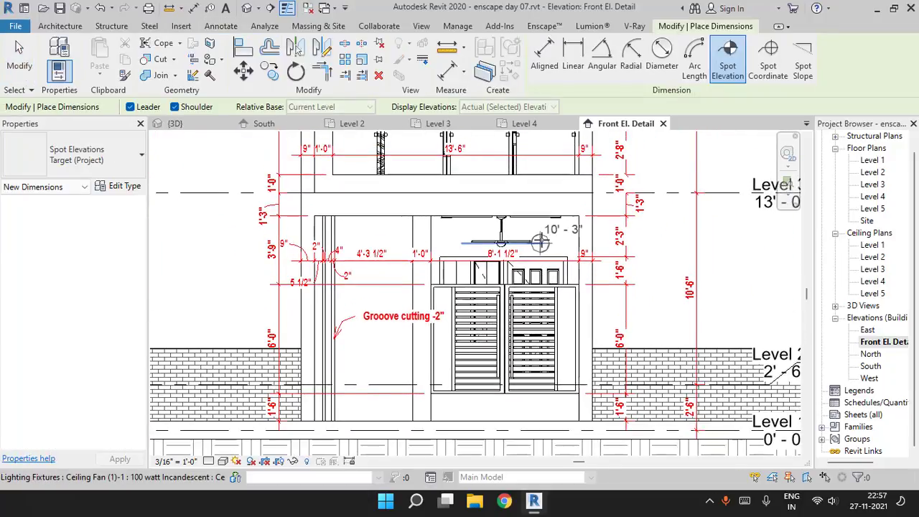
{"action": "key", "text": "Escape"}
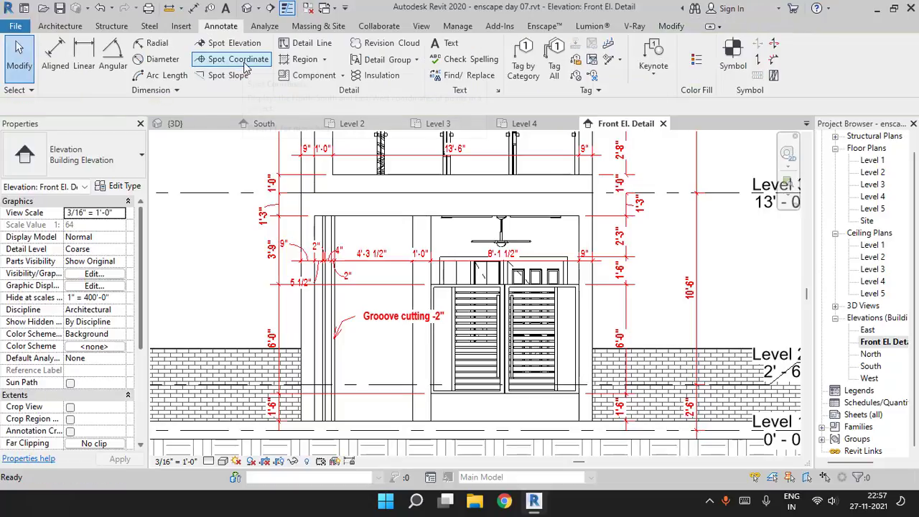
Place a spot slope with an arrow on the sloped entrance directly below the ground-floor gate
{"action": "left_click", "coordinate": [225, 75]}
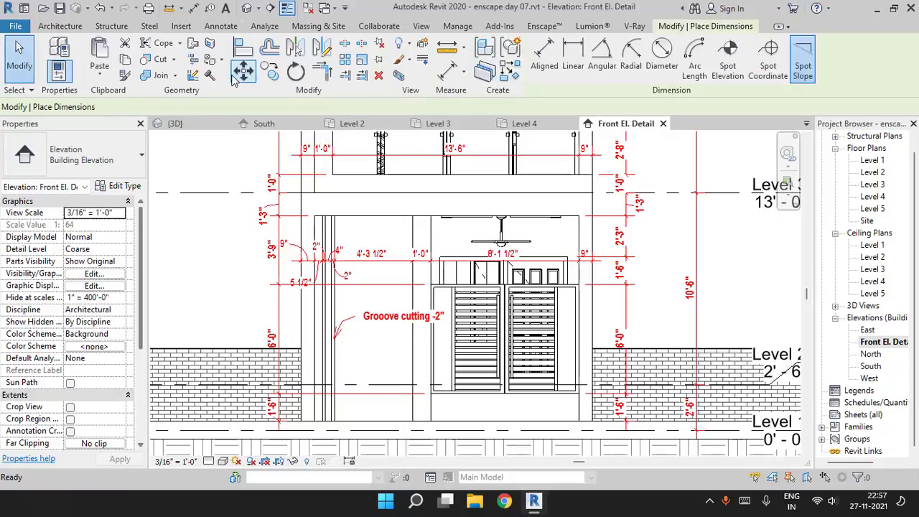
{"action": "middle_click_drag", "start_coordinate": [506, 412], "coordinate": [512, 351]}
{"action": "scroll", "coordinate": [512, 351], "scroll_direction": "up", "scroll_amount": 3}
{"action": "scroll", "coordinate": [516, 326], "scroll_direction": "down", "scroll_amount": 3}
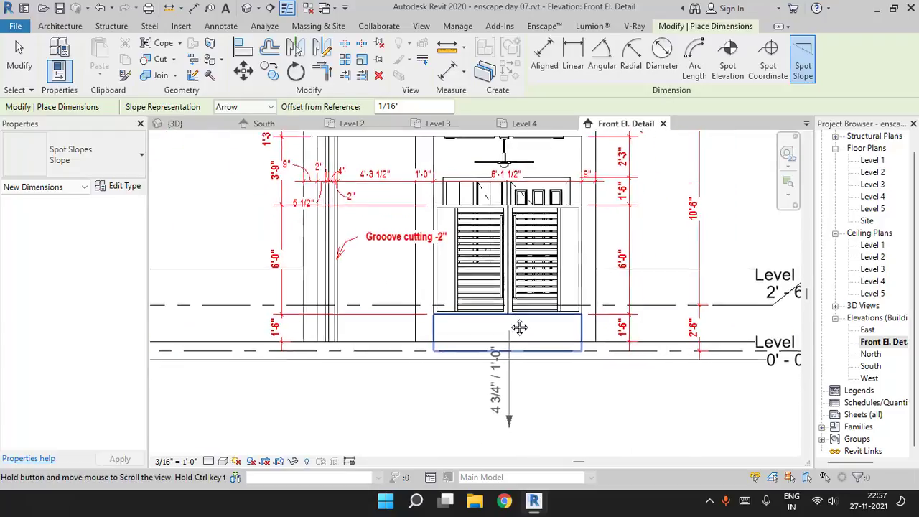
{"action": "scroll", "coordinate": [515, 287], "scroll_direction": "up", "scroll_amount": 3}
{"action": "scroll", "coordinate": [507, 280], "scroll_direction": "down", "scroll_amount": 1}
{"action": "left_click", "coordinate": [506, 272]}
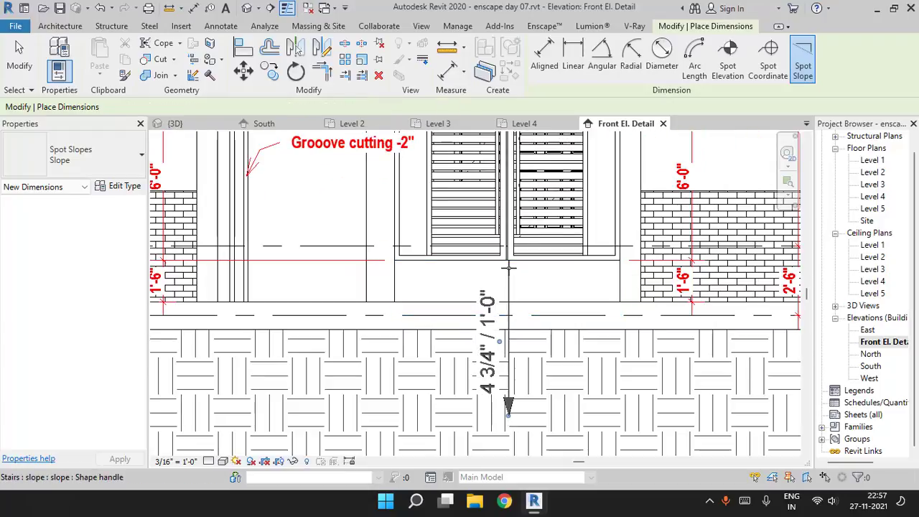
{"action": "key", "text": "Escape"}
Check the type properties of the spot slope below the gate without changing them, and delete the annotation
{"action": "left_click", "coordinate": [511, 291]}
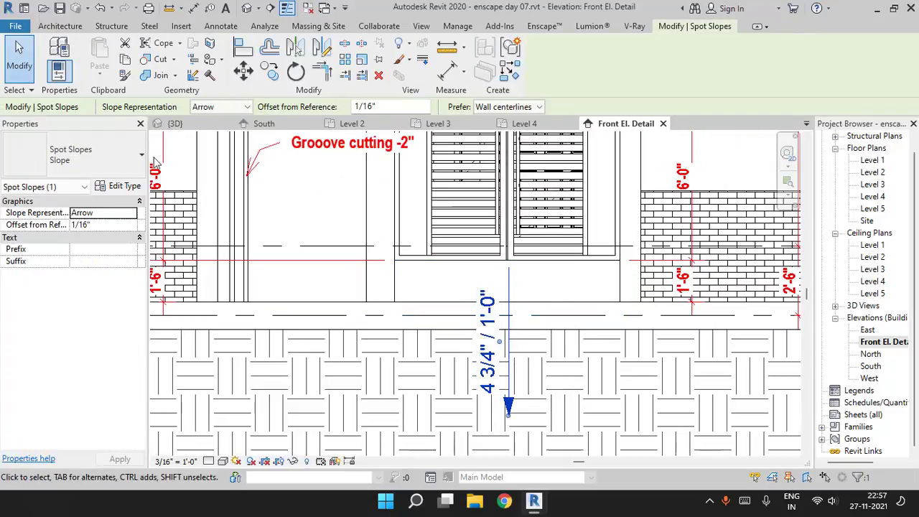
{"action": "left_click", "coordinate": [119, 191]}
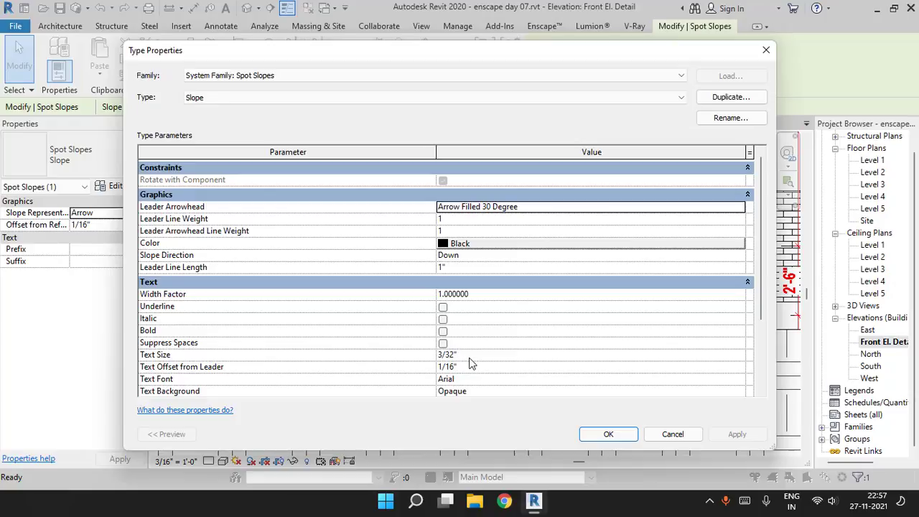
{"action": "key", "text": "Escape"}
{"action": "key", "text": "Escape"}
{"action": "scroll", "coordinate": [497, 339], "scroll_direction": "down", "scroll_amount": 5}
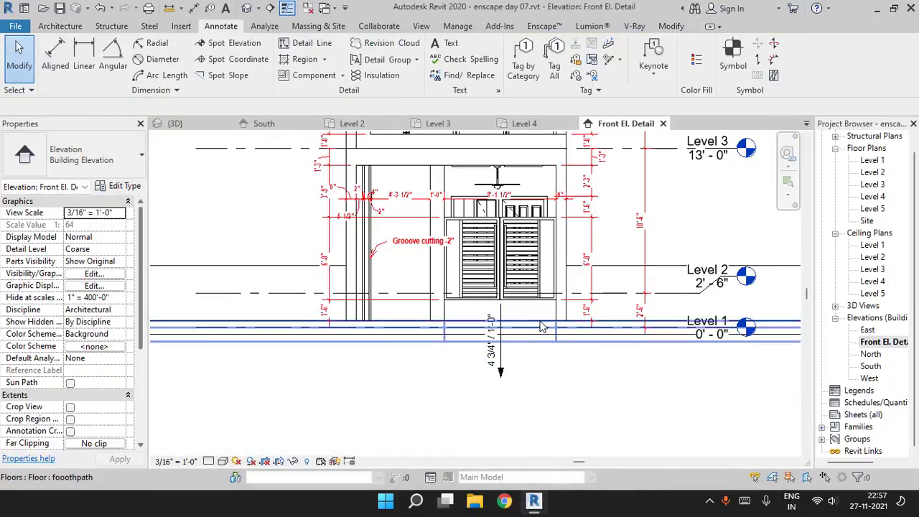
{"action": "scroll", "coordinate": [516, 330], "scroll_direction": "up", "scroll_amount": 3}
{"action": "left_click", "coordinate": [515, 368]}
{"action": "key", "text": "Escape"}
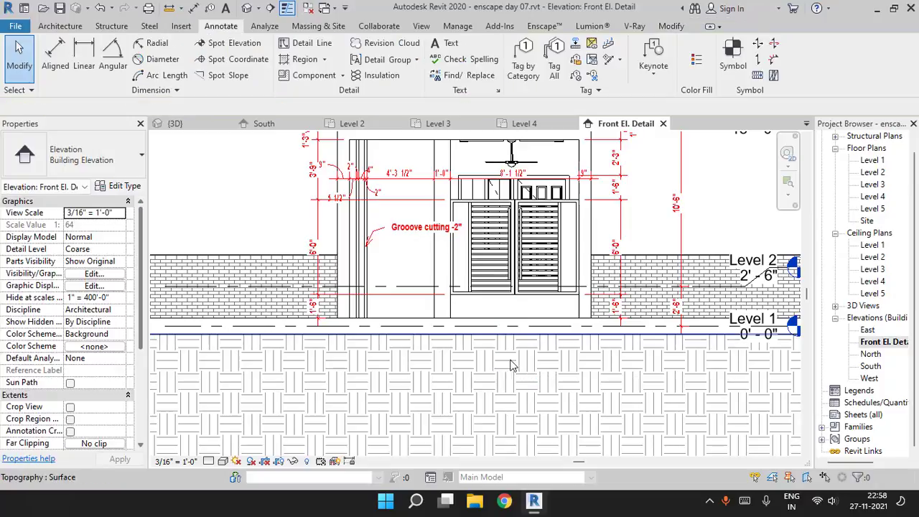
Turn on Crop View and make the crop region visible for the front elevation detail view
{"action": "scroll", "coordinate": [532, 320], "scroll_direction": "down", "scroll_amount": 5}
{"action": "scroll", "coordinate": [531, 320], "scroll_direction": "down", "scroll_amount": 5}
{"action": "scroll", "coordinate": [529, 324], "scroll_direction": "up", "scroll_amount": 4}
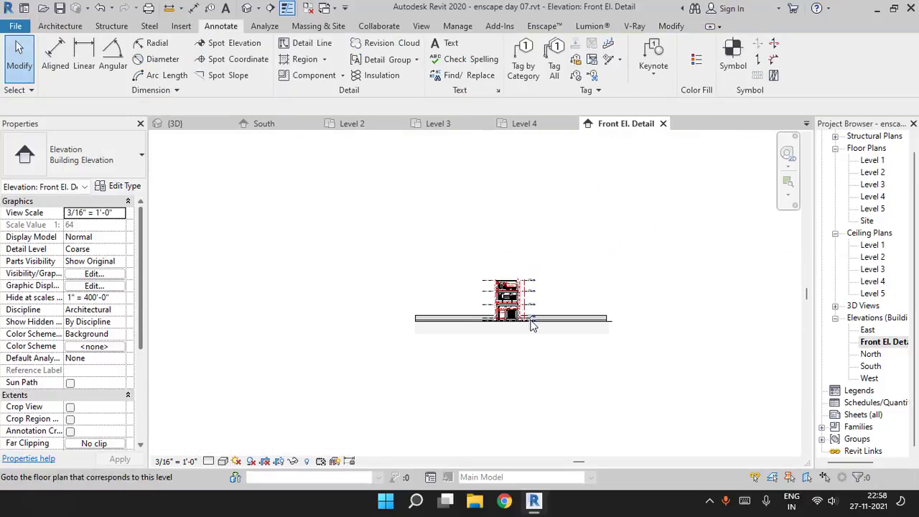
{"action": "scroll", "coordinate": [522, 305], "scroll_direction": "up", "scroll_amount": 2}
{"action": "left_click", "coordinate": [266, 380]}
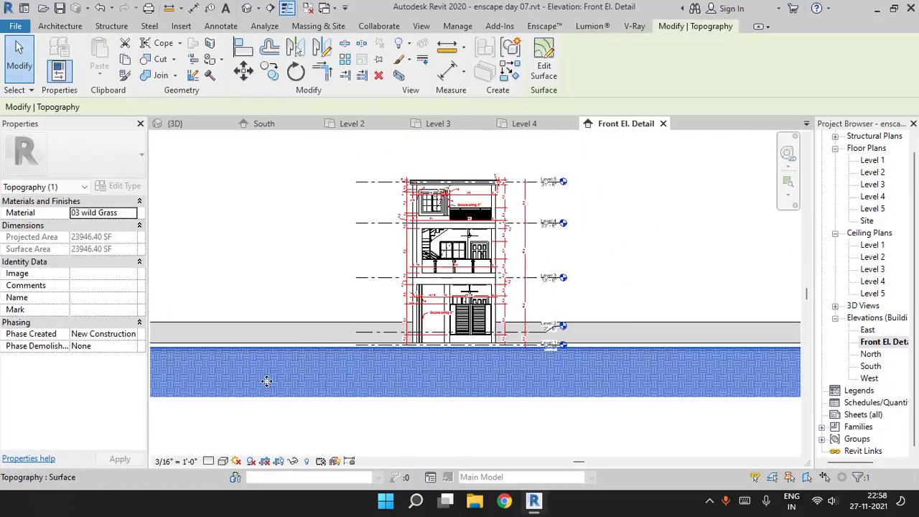
{"action": "left_click", "coordinate": [258, 248]}
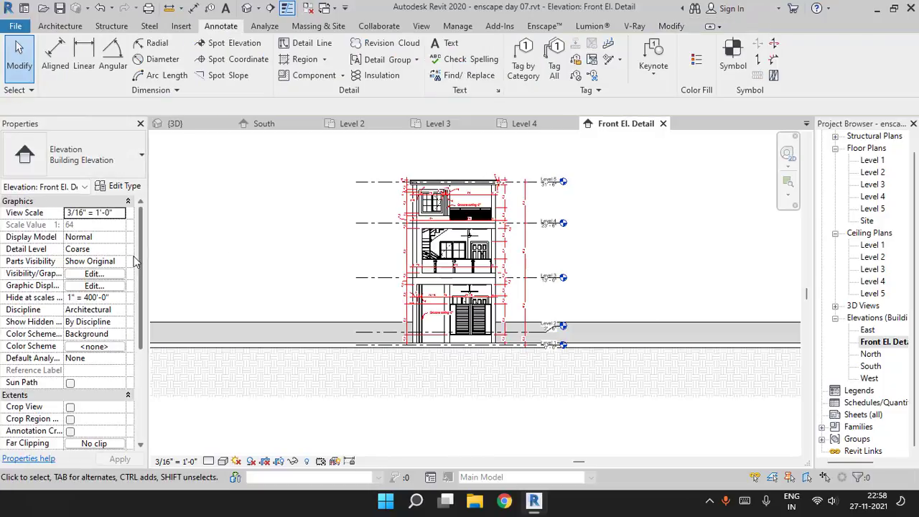
{"action": "scroll", "coordinate": [84, 323], "scroll_direction": "down", "scroll_amount": 4}
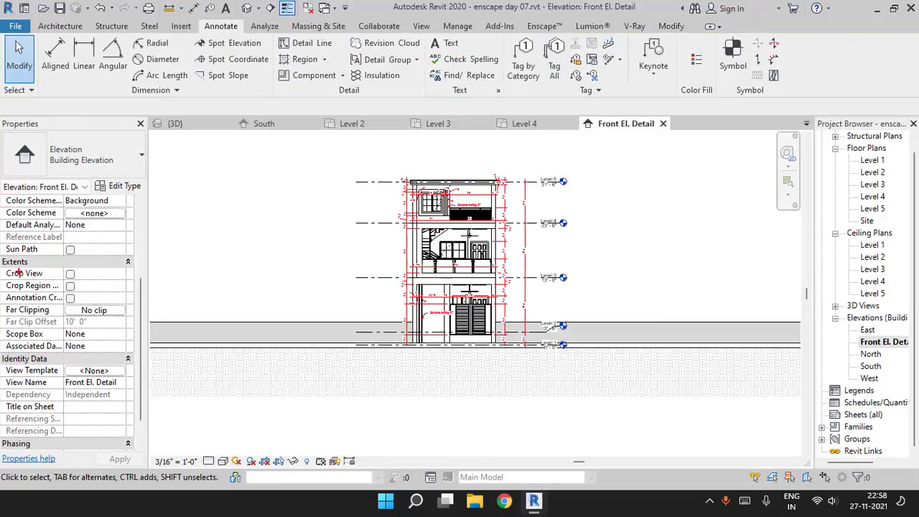
{"action": "left_click", "coordinate": [70, 287]}
Pull all four sides of the crop region in around the house, its dimensions and the level markers
{"action": "scroll", "coordinate": [301, 328], "scroll_direction": "down", "scroll_amount": 2}
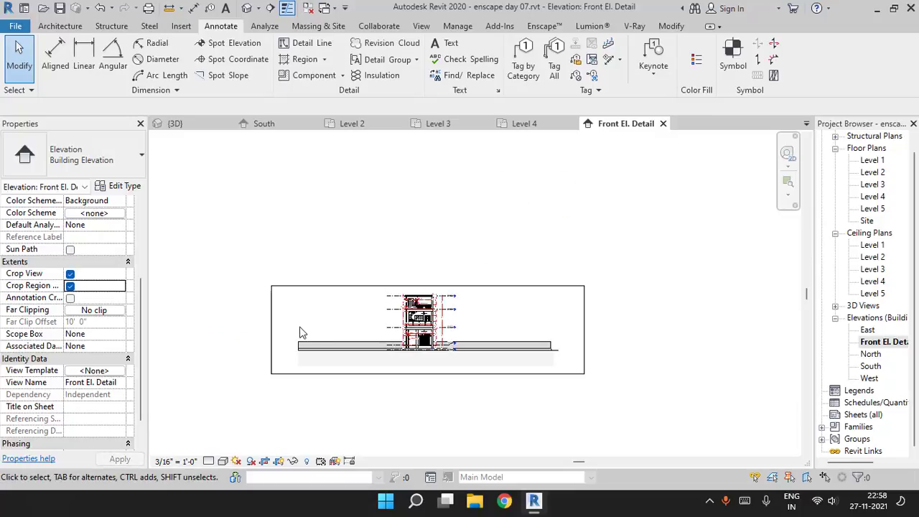
{"action": "left_click", "coordinate": [264, 325]}
{"action": "left_click_drag", "start_coordinate": [455, 322], "coordinate": [463, 321]}
{"action": "middle_click_drag", "start_coordinate": [542, 319], "coordinate": [449, 329]}
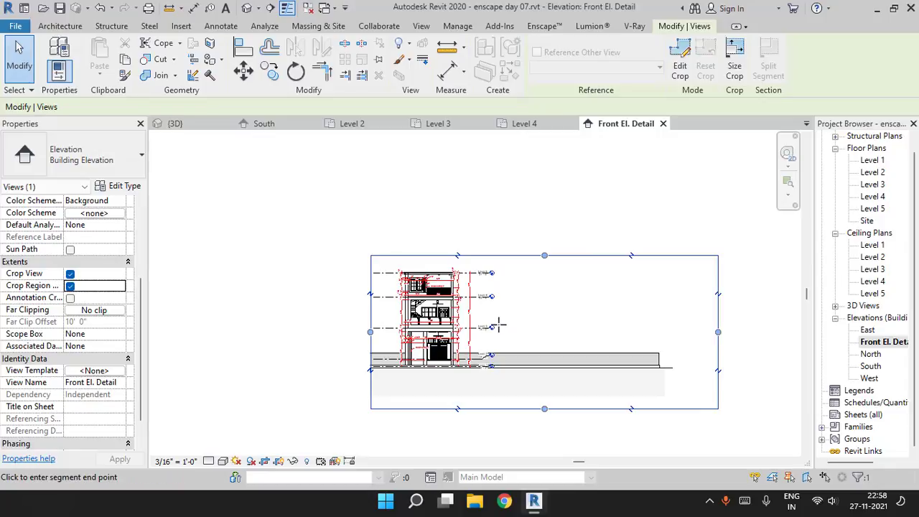
{"action": "left_click_drag", "start_coordinate": [499, 325], "coordinate": [498, 324]}
{"action": "left_click_drag", "start_coordinate": [435, 409], "coordinate": [436, 379]}
{"action": "left_click_drag", "start_coordinate": [434, 256], "coordinate": [435, 258]}
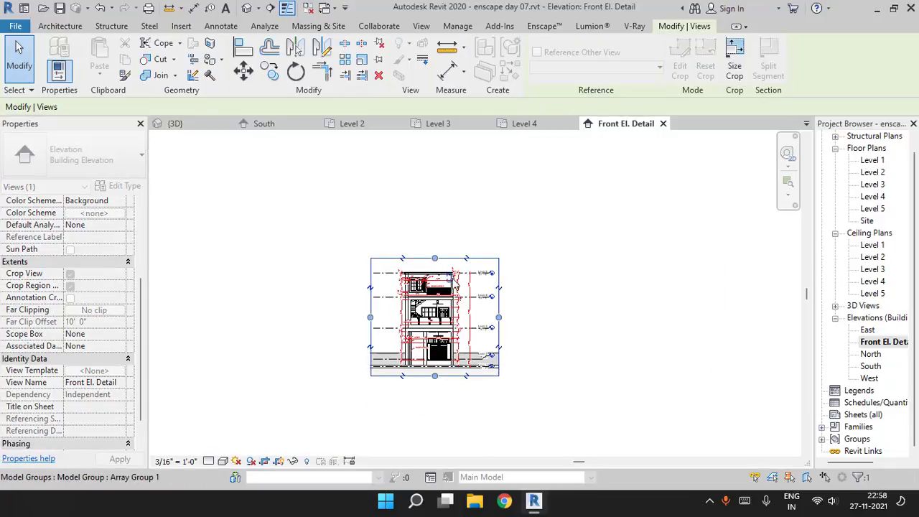
Tighten the crop region by lowering its top edge toward Level 5 and raising its bottom edge toward Level 1
{"action": "scroll", "coordinate": [418, 321], "scroll_direction": "up", "scroll_amount": 3}
{"action": "left_click", "coordinate": [721, 302]}
{"action": "left_click", "coordinate": [478, 146]}
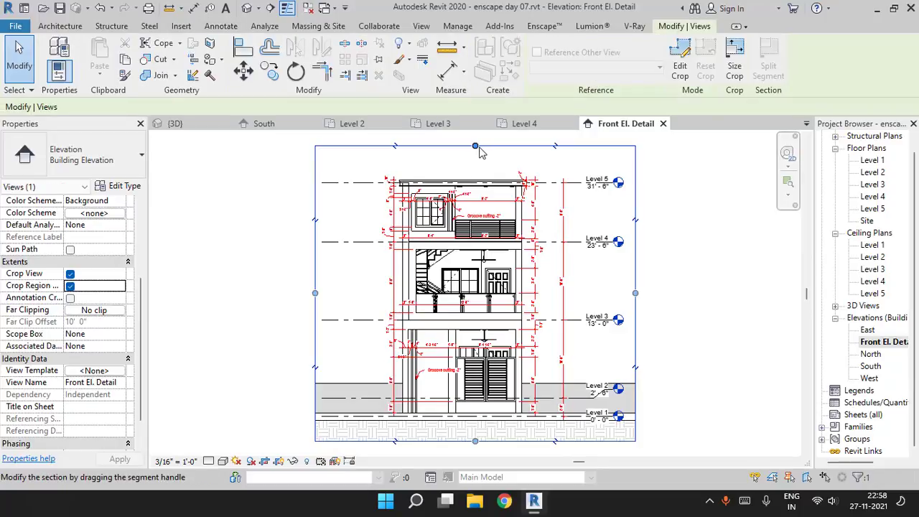
{"action": "left_click_drag", "start_coordinate": [476, 147], "coordinate": [476, 159]}
{"action": "left_click", "coordinate": [642, 226]}
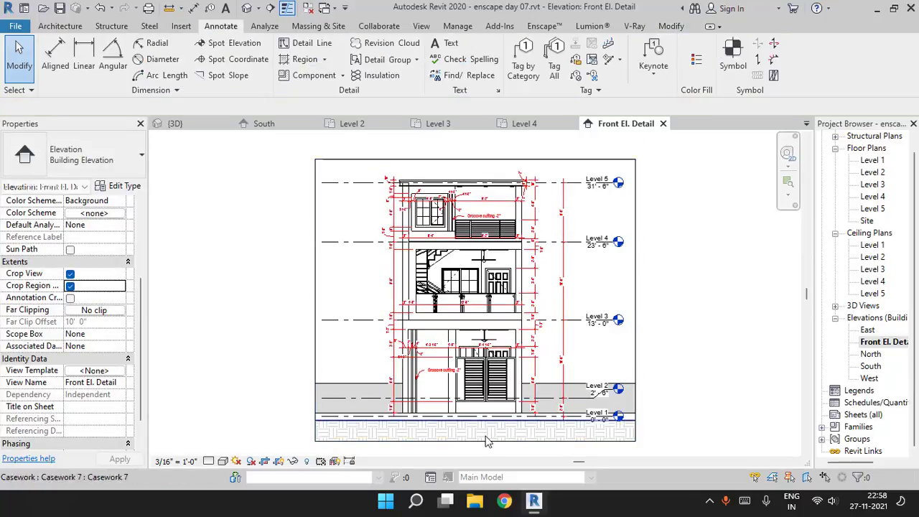
{"action": "left_click", "coordinate": [478, 441]}
{"action": "left_click_drag", "start_coordinate": [475, 440], "coordinate": [475, 431]}
{"action": "left_click", "coordinate": [759, 334]}
Examine the balcony railings, dimension strings and upper window frame throughout the cropped elevation for remaining annotation needs
{"action": "scroll", "coordinate": [747, 326], "scroll_direction": "up", "scroll_amount": 4}
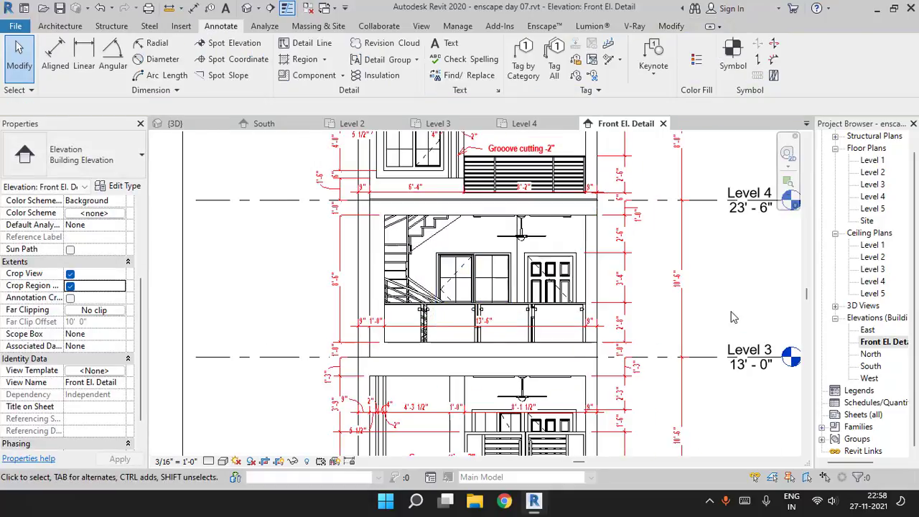
{"action": "scroll", "coordinate": [636, 254], "scroll_direction": "down", "scroll_amount": 2}
{"action": "scroll", "coordinate": [463, 325], "scroll_direction": "up", "scroll_amount": 5}
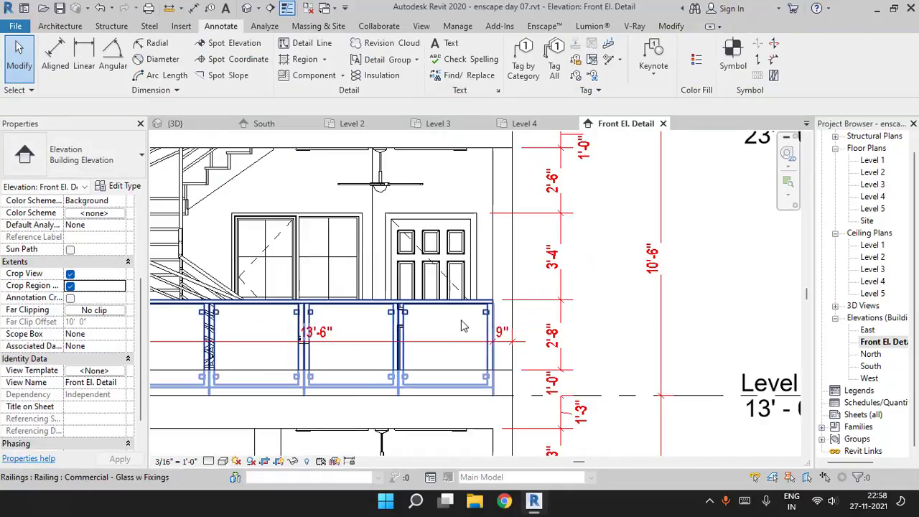
{"action": "scroll", "coordinate": [454, 328], "scroll_direction": "down", "scroll_amount": 3}
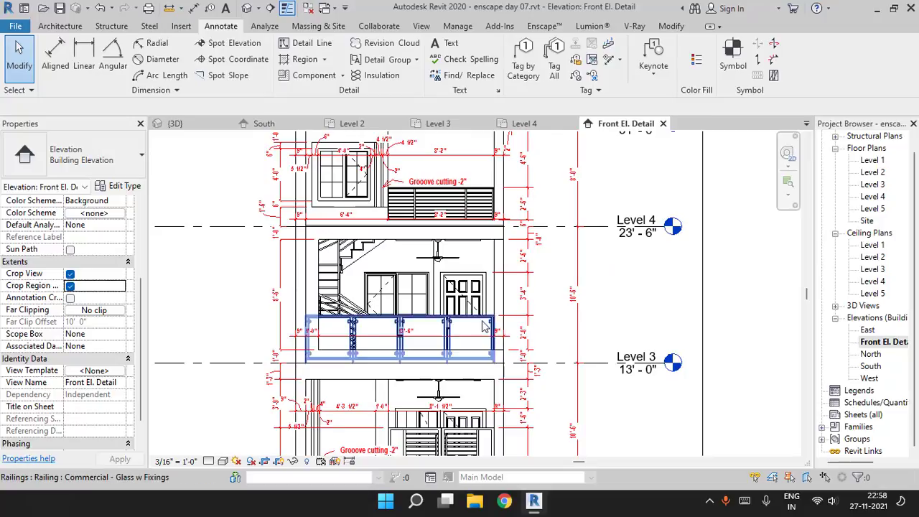
{"action": "scroll", "coordinate": [483, 332], "scroll_direction": "up", "scroll_amount": 3}
{"action": "scroll", "coordinate": [483, 333], "scroll_direction": "down", "scroll_amount": 2}
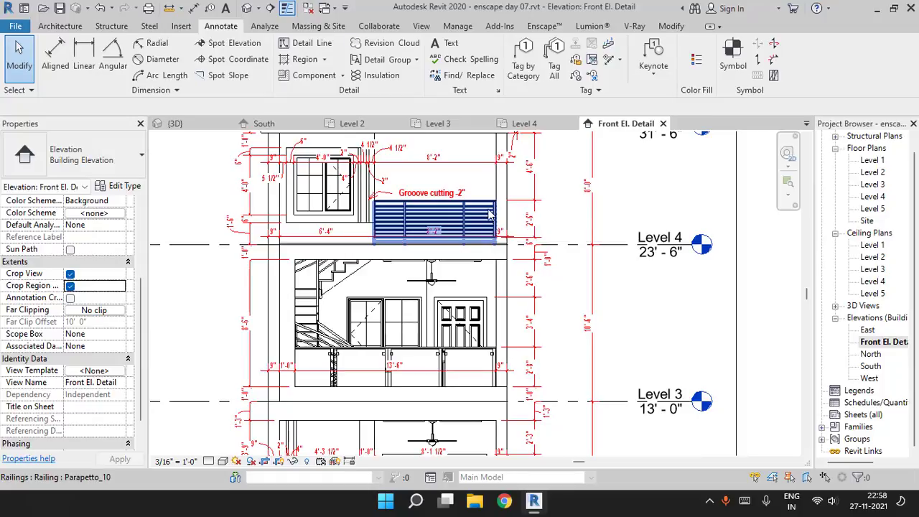
{"action": "scroll", "coordinate": [531, 252], "scroll_direction": "up", "scroll_amount": 2}
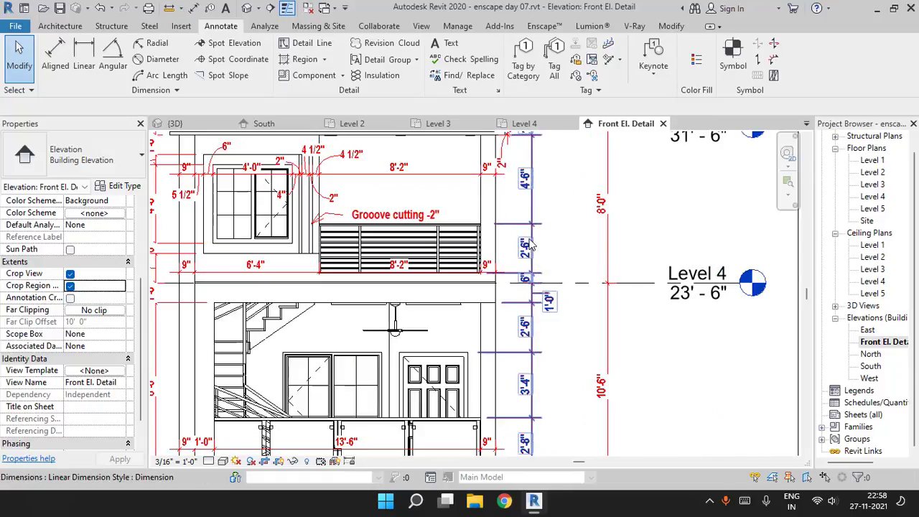
{"action": "scroll", "coordinate": [529, 244], "scroll_direction": "down", "scroll_amount": 3}
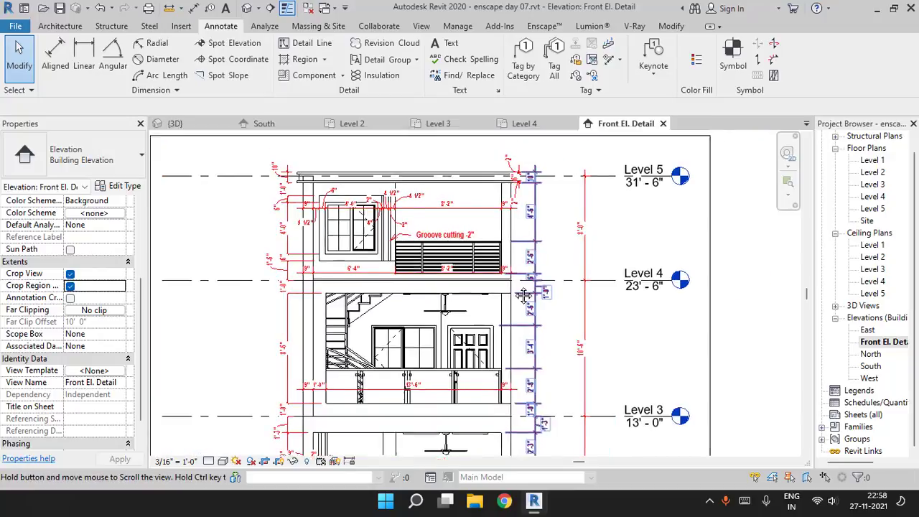
{"action": "scroll", "coordinate": [384, 310], "scroll_direction": "up", "scroll_amount": 4}
{"action": "scroll", "coordinate": [385, 309], "scroll_direction": "up", "scroll_amount": 4}
{"action": "left_click", "coordinate": [389, 274]}
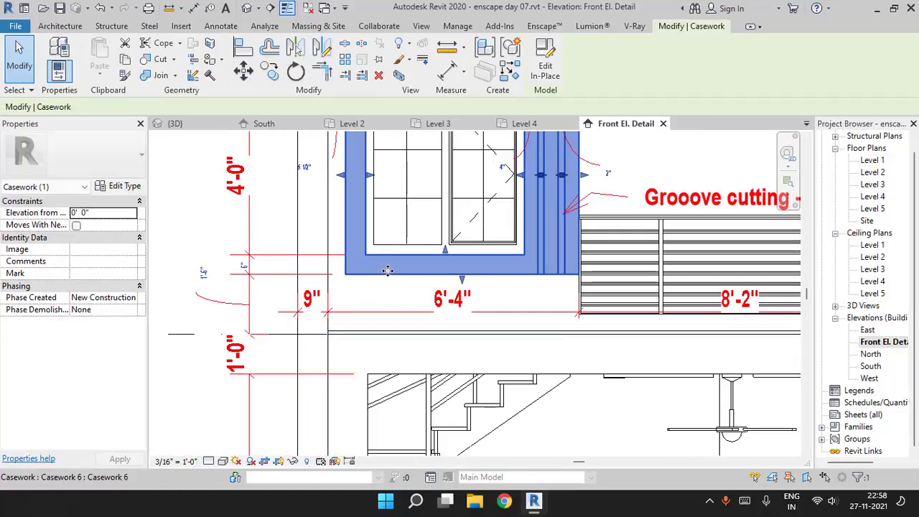
{"action": "scroll", "coordinate": [388, 273], "scroll_direction": "down", "scroll_amount": 3}
{"action": "middle_click_drag", "start_coordinate": [396, 288], "coordinate": [393, 321]}
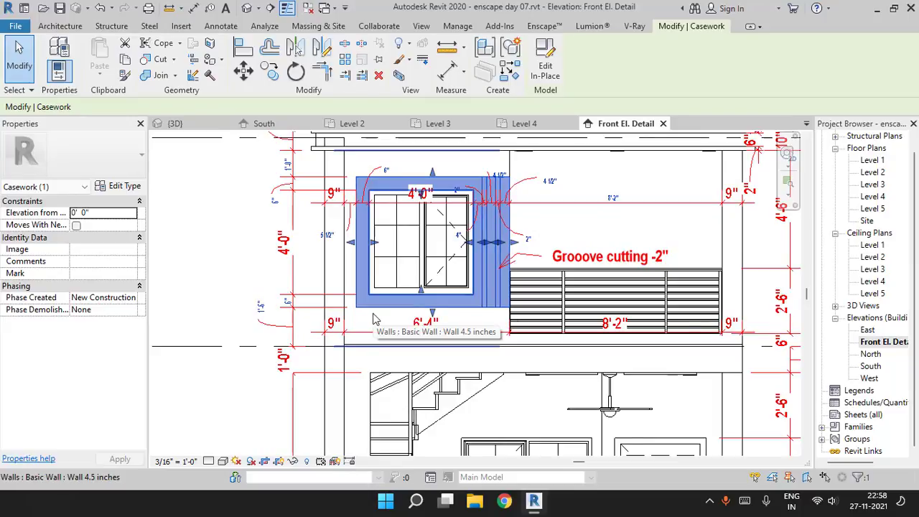
{"action": "scroll", "coordinate": [373, 318], "scroll_direction": "down", "scroll_amount": 5}
{"action": "key", "text": "Escape"}
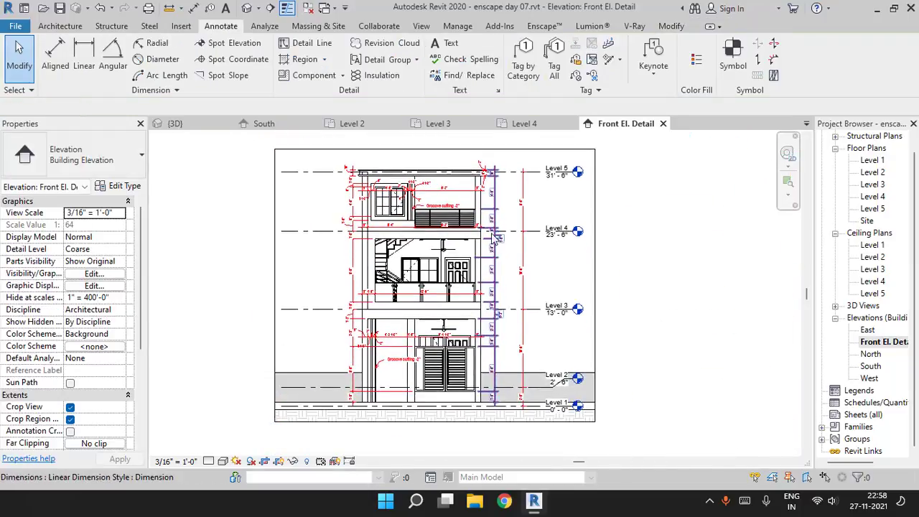
Open the South elevation, dismiss the save reminder, and duplicate the view with detailing
{"action": "scroll", "coordinate": [496, 326], "scroll_direction": "up", "scroll_amount": 2}
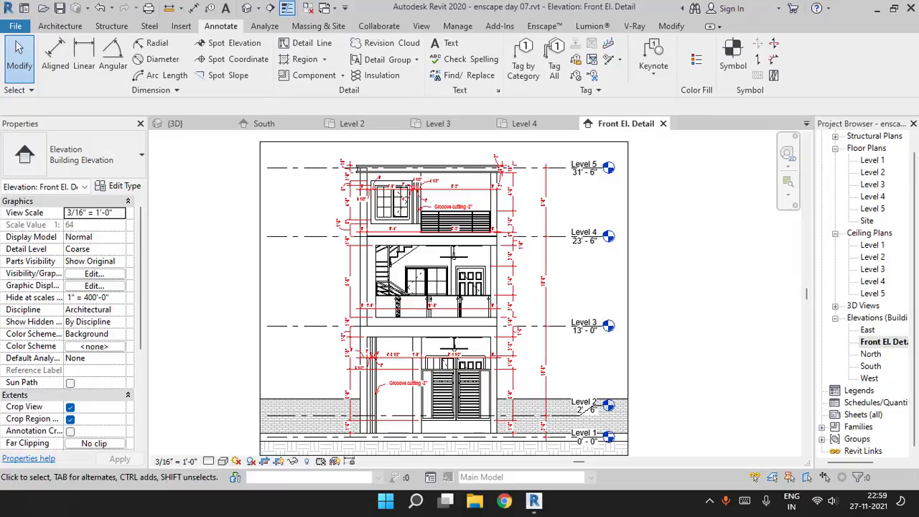
{"action": "double_click", "coordinate": [871, 366]}
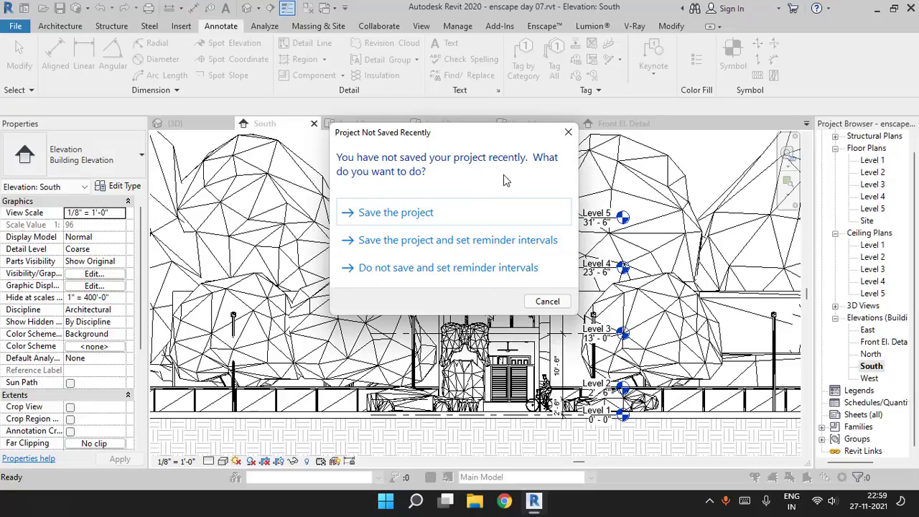
{"action": "left_click", "coordinate": [567, 132]}
{"action": "right_click", "coordinate": [870, 367]}
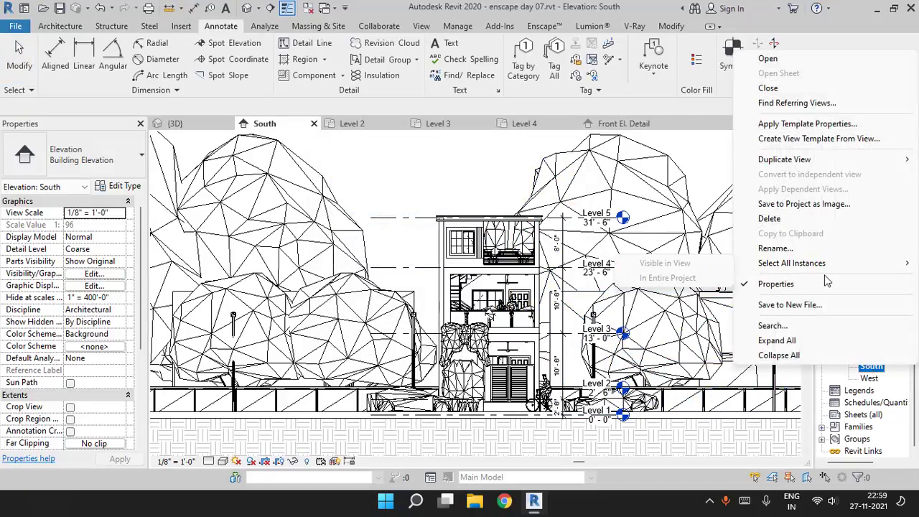
{"action": "mouse_move", "coordinate": [811, 160]}
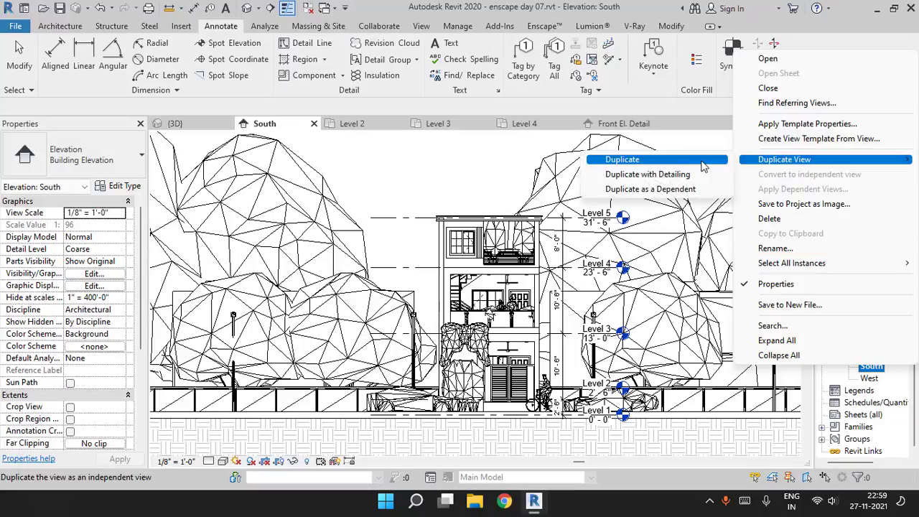
{"action": "left_click", "coordinate": [677, 175]}
Rename the duplicated South elevation as Front Material TAG
{"action": "right_click", "coordinate": [865, 378]}
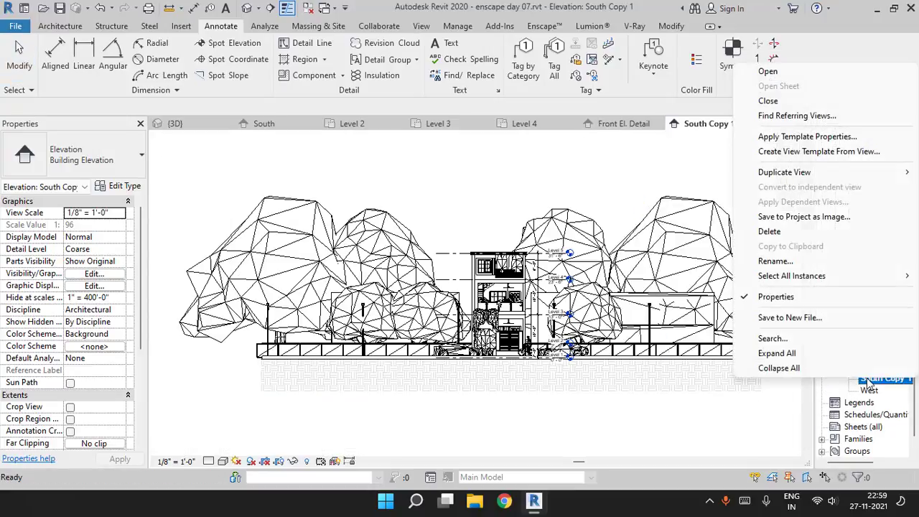
{"action": "left_click", "coordinate": [788, 262]}
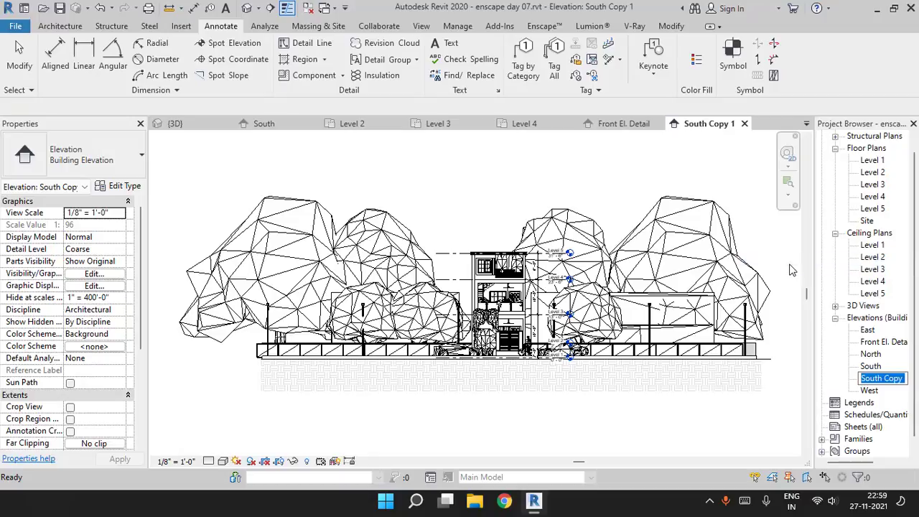
{"action": "type", "text": "M"}
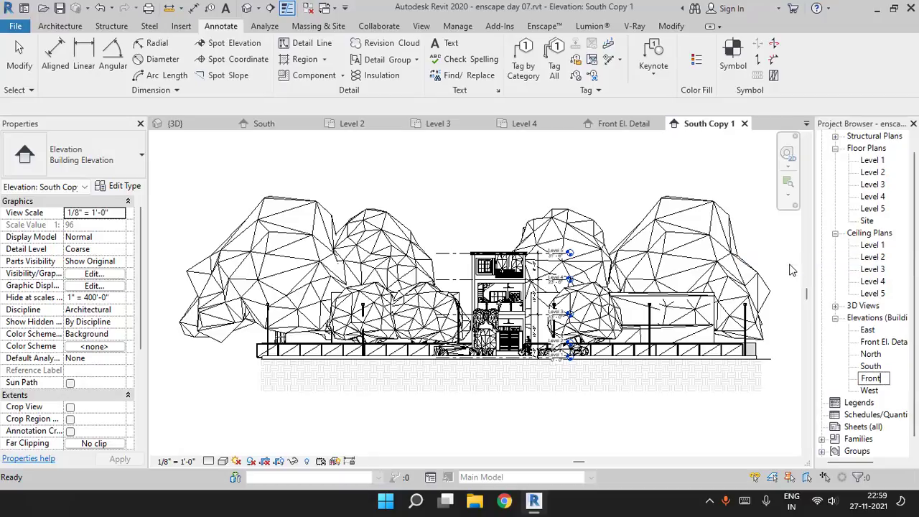
{"action": "type", "text": "nt Material TAG"}
{"action": "key", "text": "Return"}
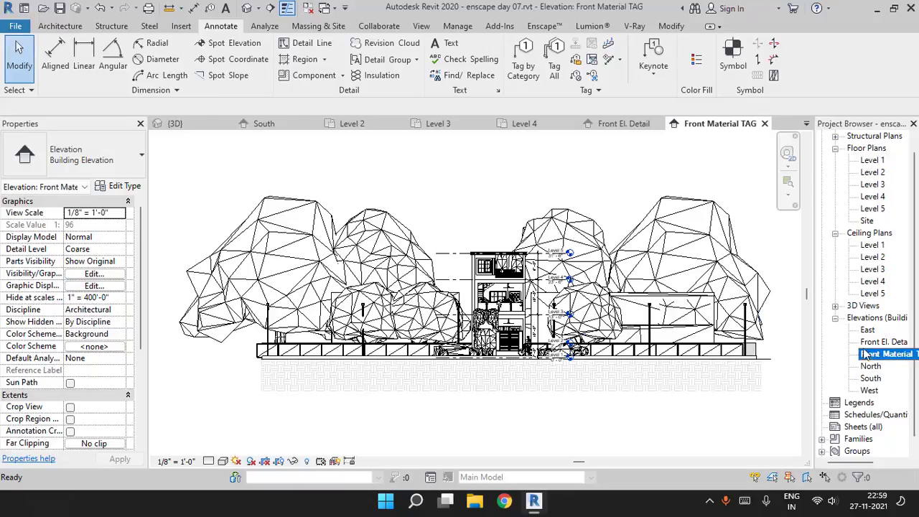
Hide the Planting category in the Front Material TAG elevation through its visibility/graphic overrides
{"action": "left_click", "coordinate": [95, 275]}
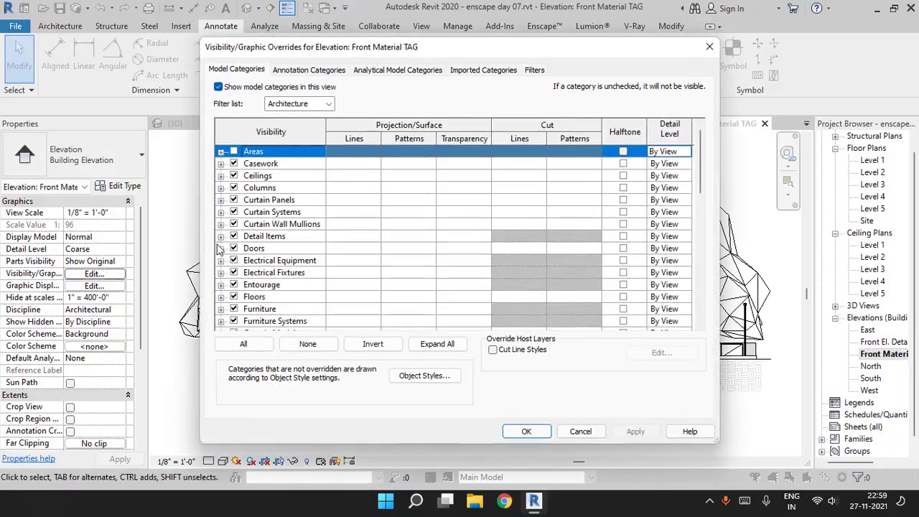
{"action": "scroll", "coordinate": [311, 277], "scroll_direction": "down", "scroll_amount": 3}
{"action": "scroll", "coordinate": [249, 305], "scroll_direction": "down", "scroll_amount": 3}
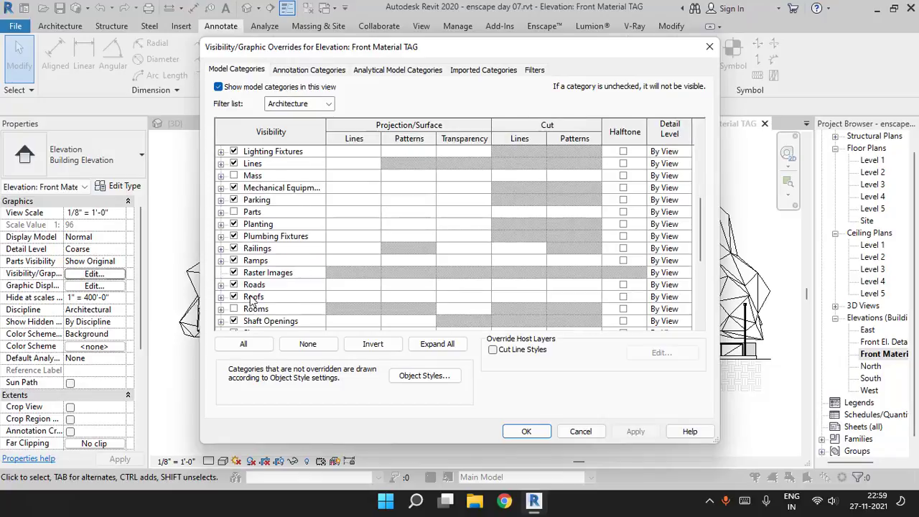
{"action": "left_click", "coordinate": [236, 224]}
{"action": "left_click", "coordinate": [531, 429]}
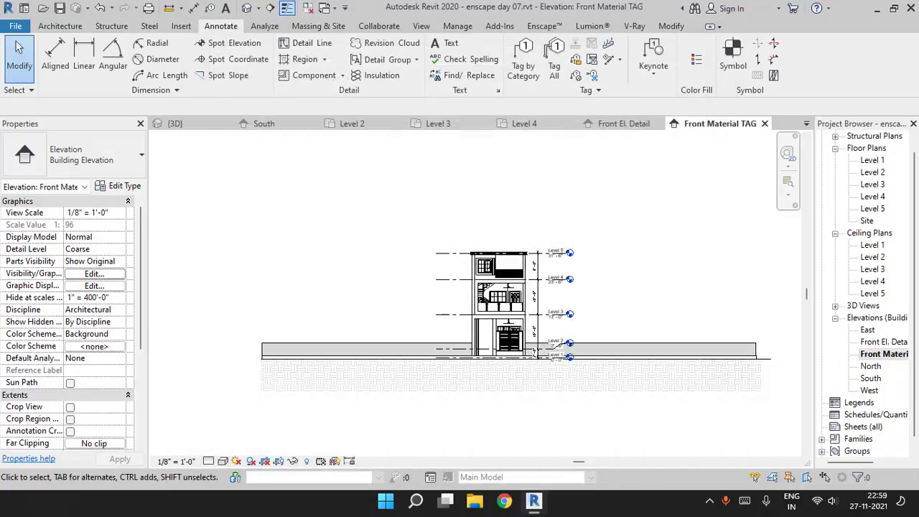
{"action": "scroll", "coordinate": [535, 293], "scroll_direction": "up", "scroll_amount": 4}
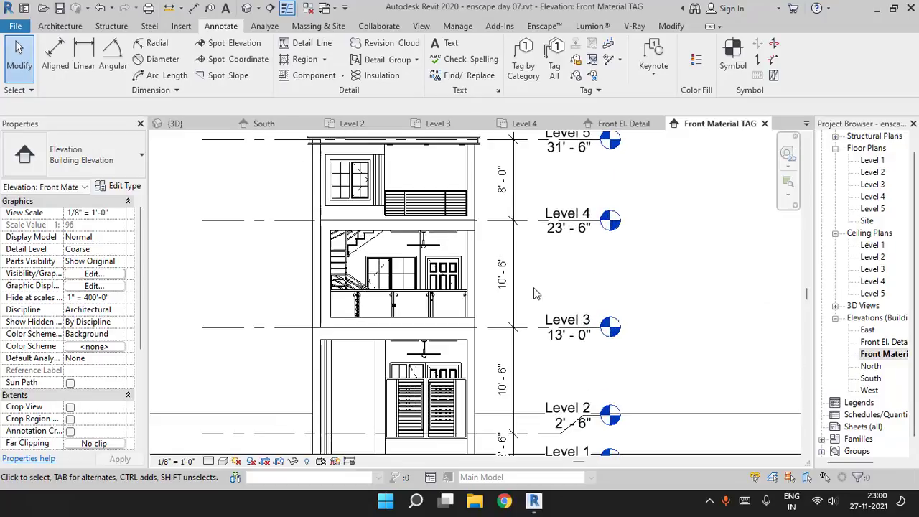
Change the floor-to-floor dimension string beside the level markers to the linear dimension style named Dimension
{"action": "left_click", "coordinate": [514, 288]}
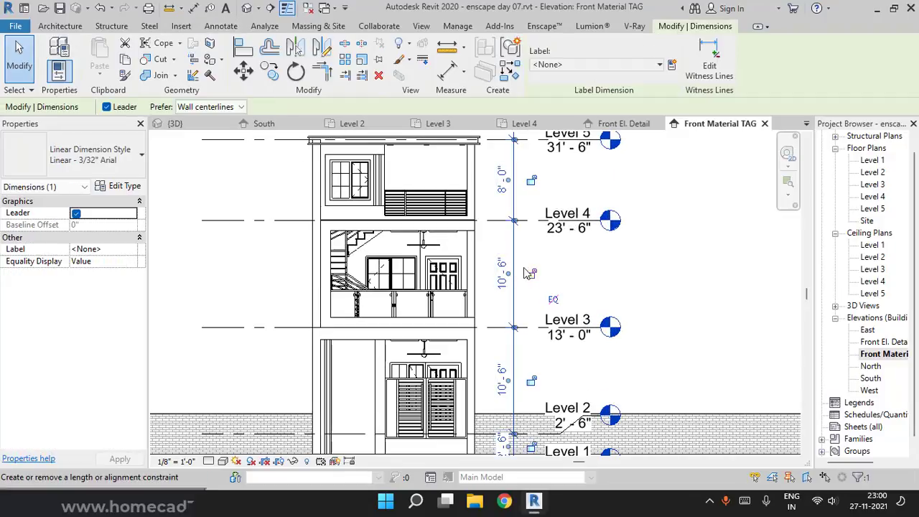
{"action": "left_click", "coordinate": [128, 165]}
{"action": "left_click", "coordinate": [65, 314]}
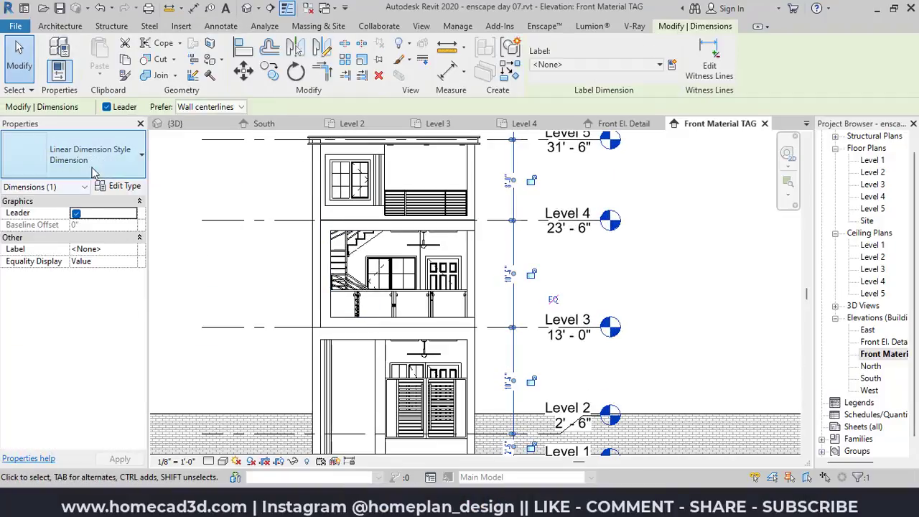
{"action": "key", "text": "Escape"}
{"action": "scroll", "coordinate": [523, 283], "scroll_direction": "down", "scroll_amount": 3}
{"action": "scroll", "coordinate": [523, 281], "scroll_direction": "up", "scroll_amount": 4}
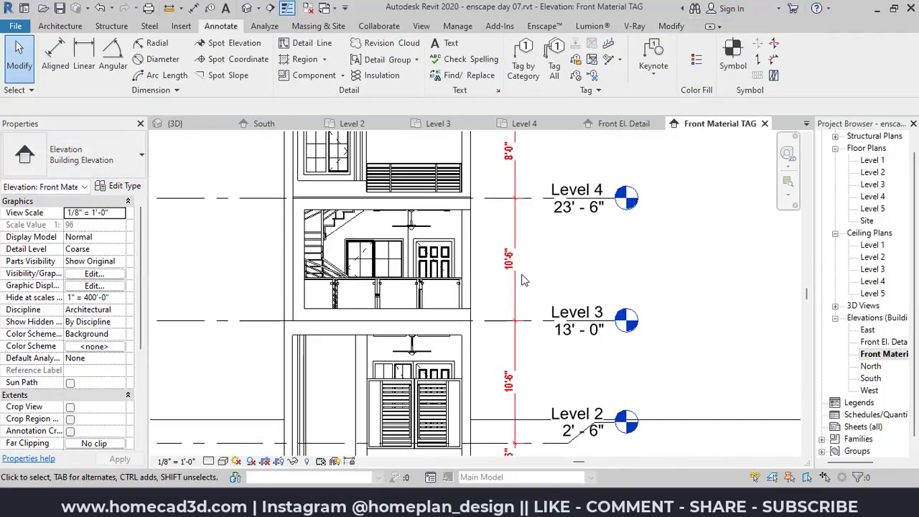
Examine the line and text parameters of the level dimension string's type without changing them
{"action": "left_click", "coordinate": [515, 280]}
{"action": "left_click", "coordinate": [121, 186]}
{"action": "scroll", "coordinate": [470, 298], "scroll_direction": "down", "scroll_amount": 5}
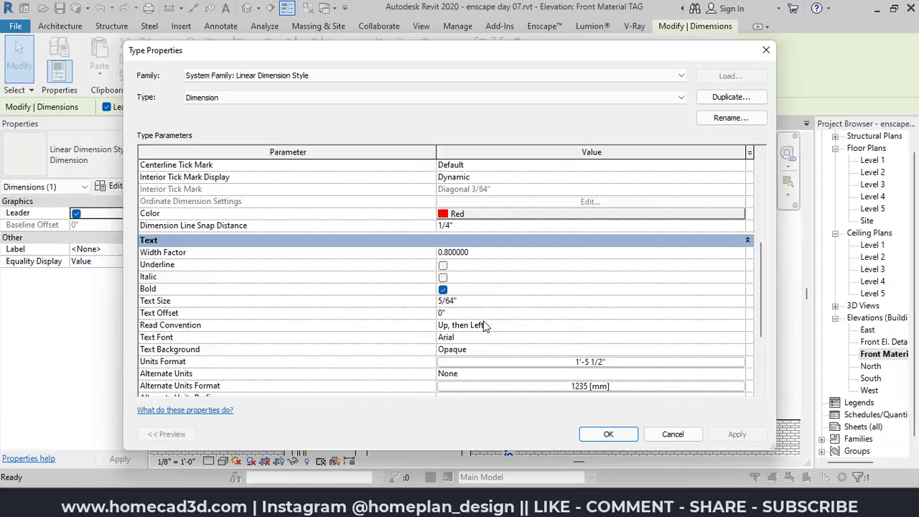
{"action": "left_click", "coordinate": [662, 433]}
{"action": "key", "text": "Escape"}
{"action": "scroll", "coordinate": [472, 277], "scroll_direction": "down", "scroll_amount": 4}
{"action": "middle_click_drag", "start_coordinate": [473, 309], "coordinate": [500, 310]}
{"action": "scroll", "coordinate": [459, 308], "scroll_direction": "up", "scroll_amount": 2}
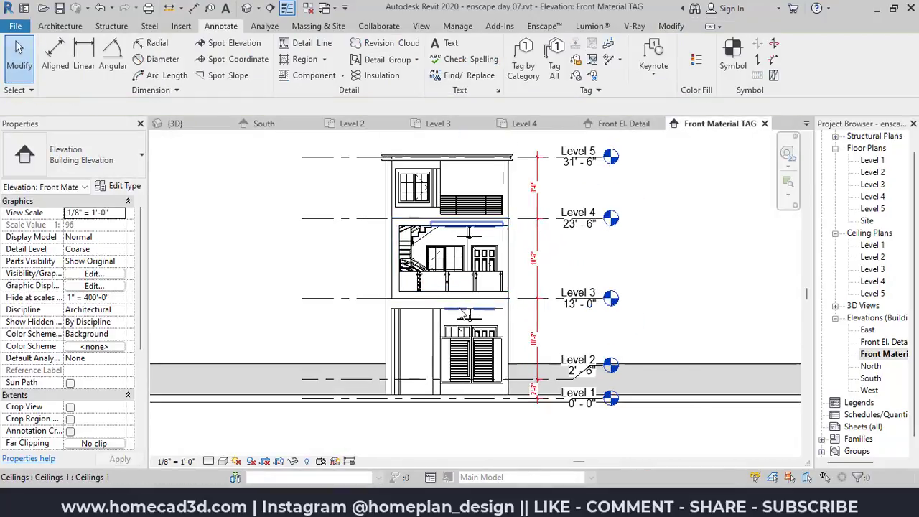
Try the Consistent Colors and Realistic visual styles on the elevation and inspect the facade materials
{"action": "left_click", "coordinate": [223, 461]}
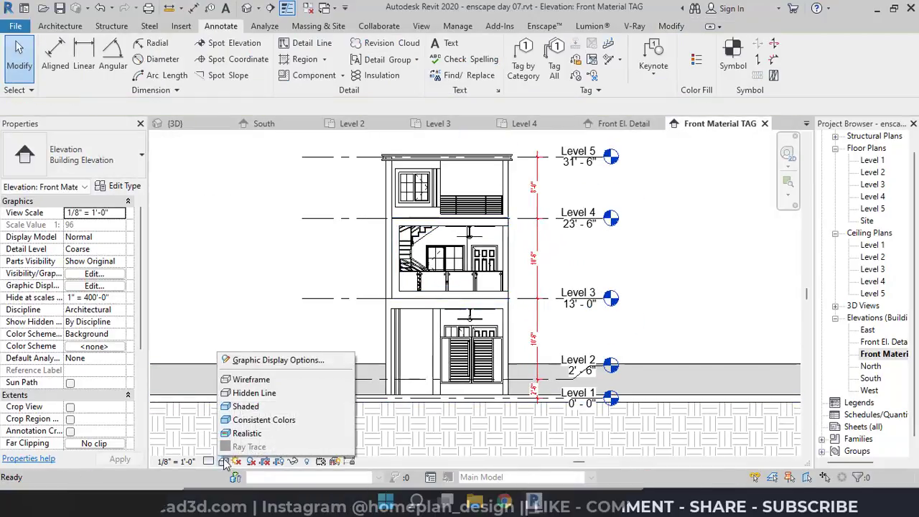
{"action": "left_click", "coordinate": [248, 421]}
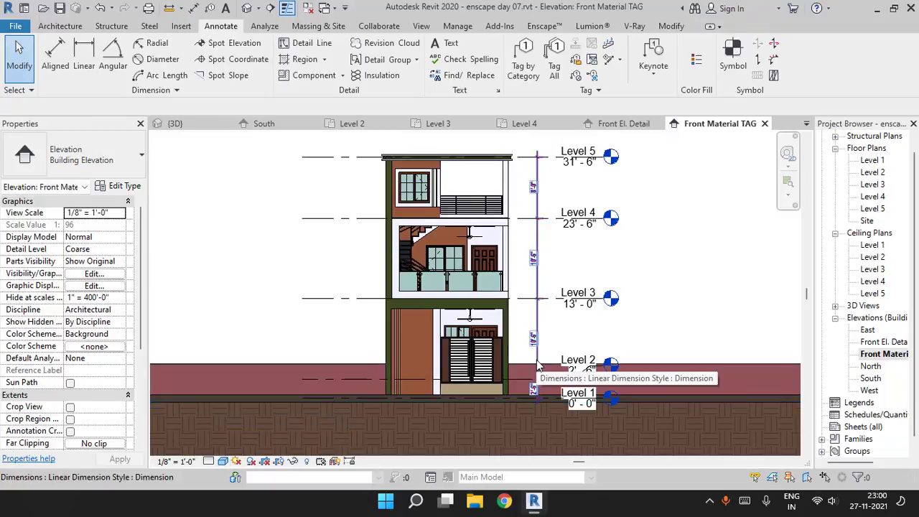
{"action": "left_click", "coordinate": [224, 461]}
{"action": "left_click", "coordinate": [240, 433]}
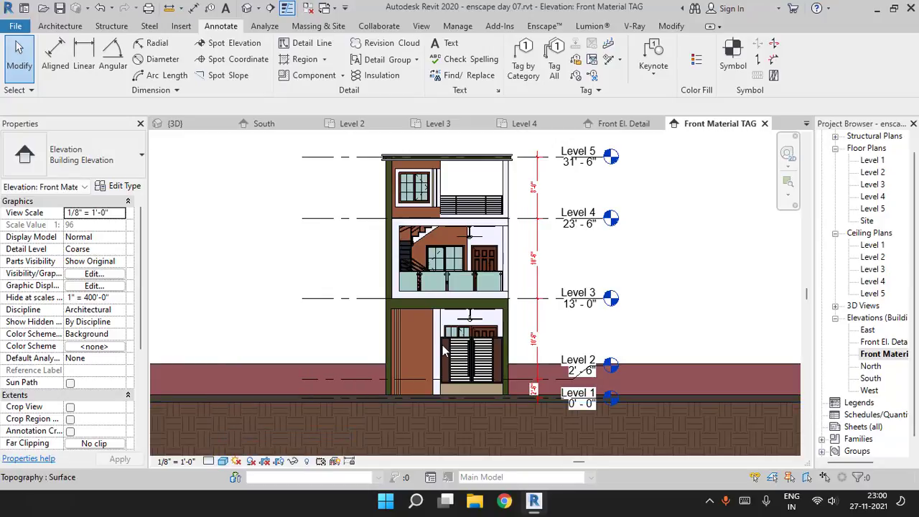
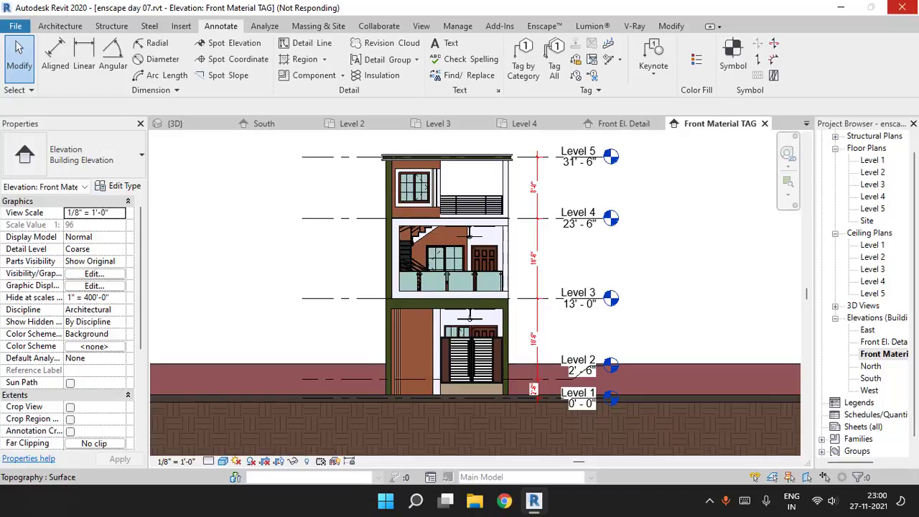
{"action": "scroll", "coordinate": [423, 341], "scroll_direction": "up", "scroll_amount": 5}
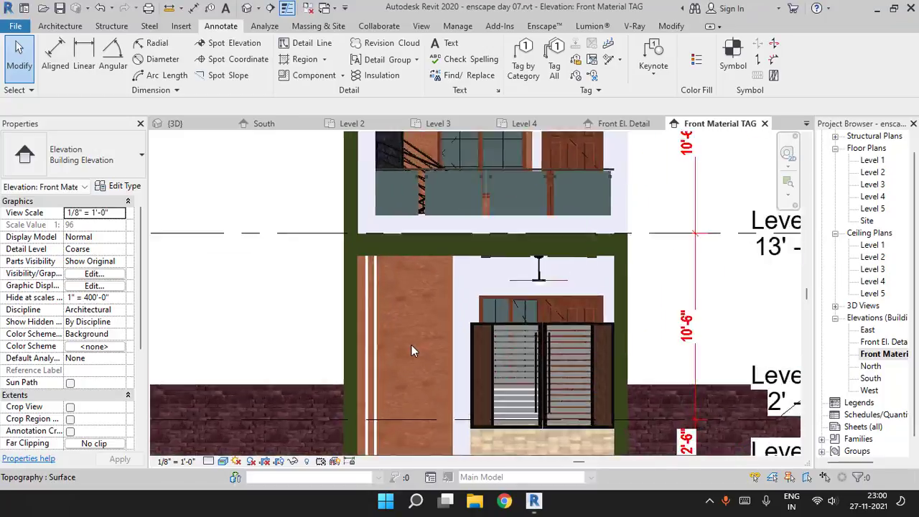
{"action": "scroll", "coordinate": [421, 339], "scroll_direction": "down", "scroll_amount": 6}
{"action": "scroll", "coordinate": [439, 342], "scroll_direction": "up", "scroll_amount": 2}
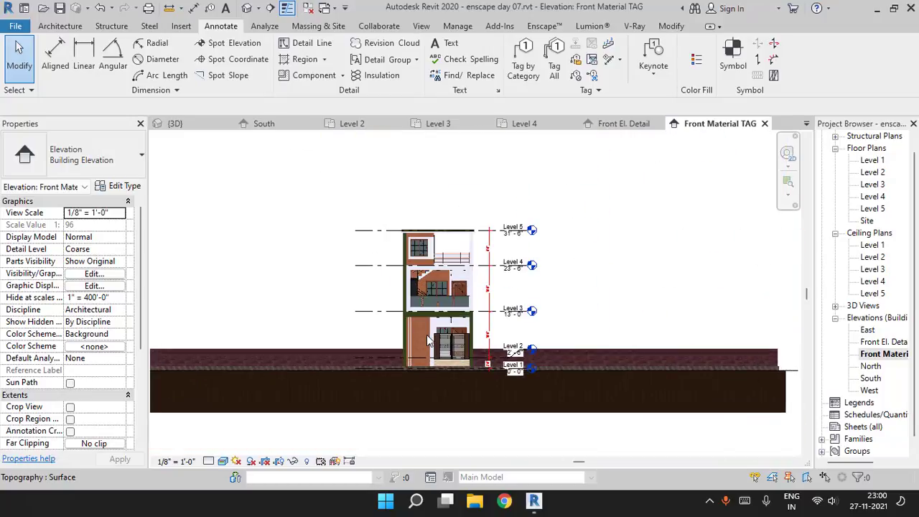
{"action": "scroll", "coordinate": [443, 345], "scroll_direction": "down", "scroll_amount": 2}
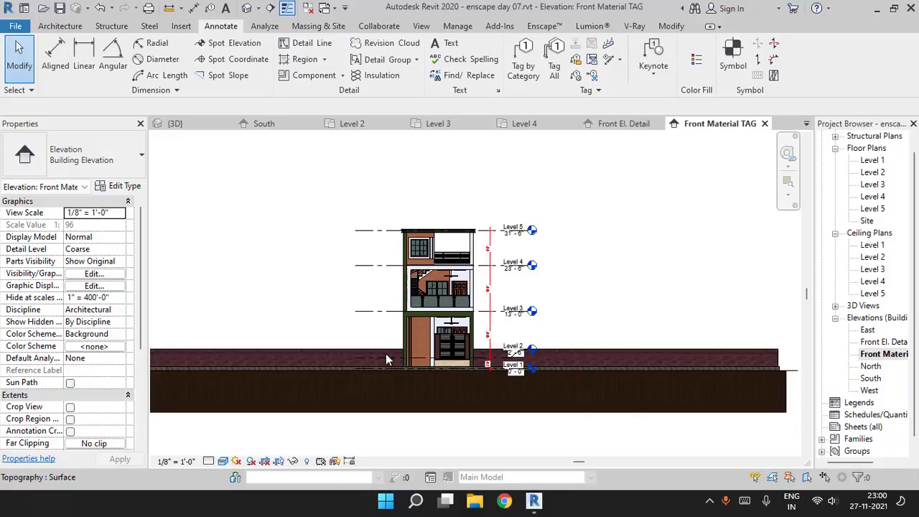
{"action": "scroll", "coordinate": [386, 359], "scroll_direction": "down", "scroll_amount": 2}
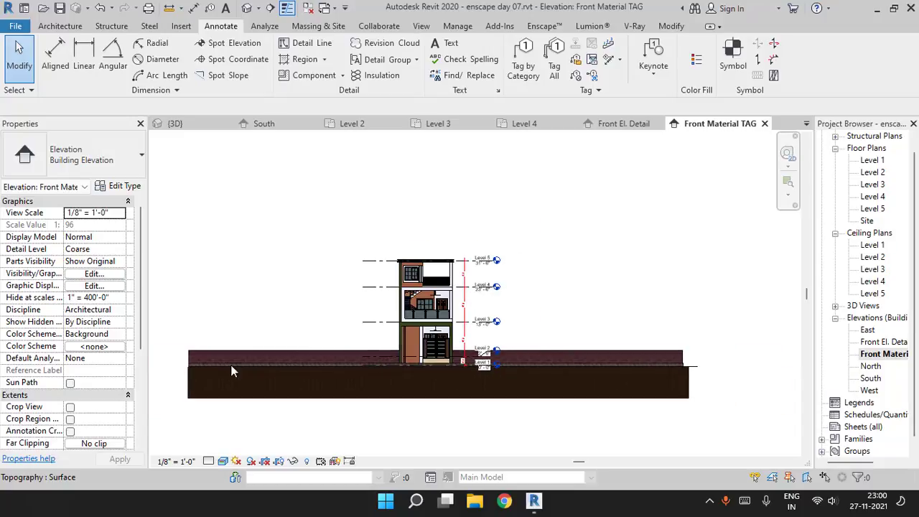
Turn on Crop View with a visible crop region and pull its right, left and bottom sides in around the house
{"action": "left_click", "coordinate": [69, 407]}
{"action": "left_click", "coordinate": [69, 419]}
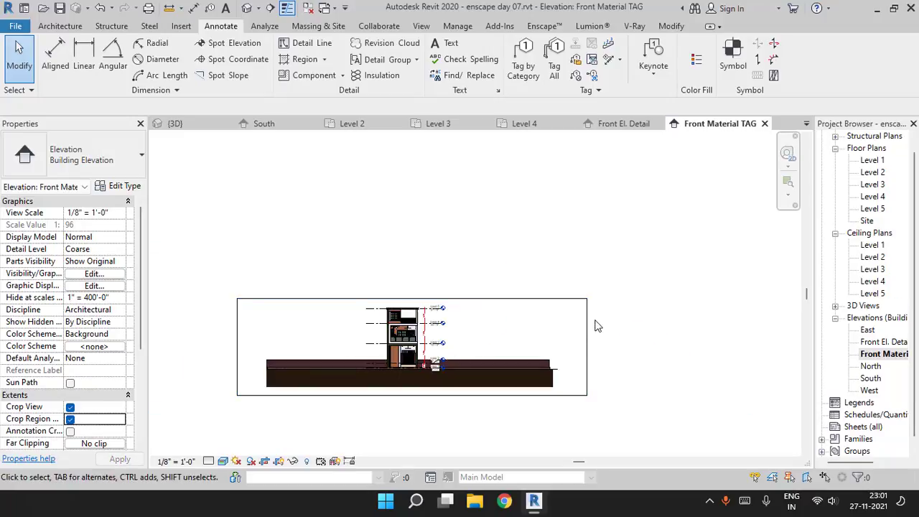
{"action": "left_click", "coordinate": [587, 343]}
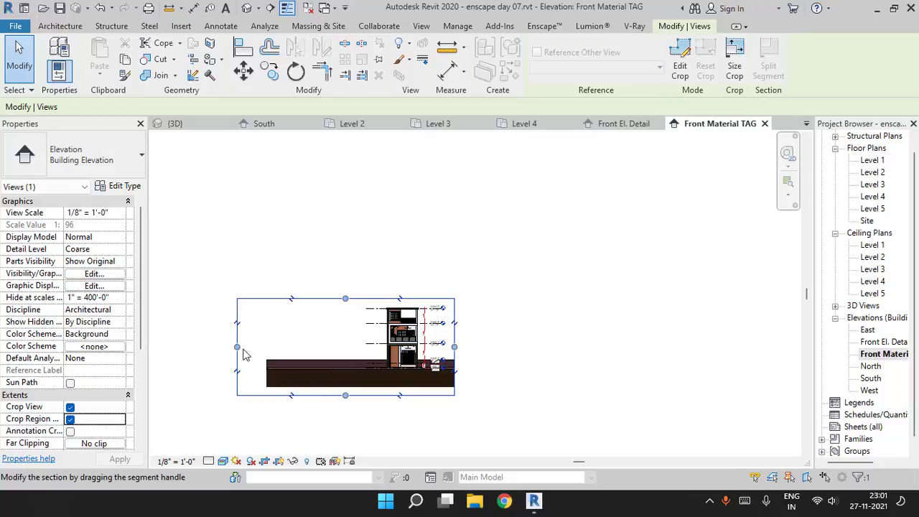
{"action": "left_click", "coordinate": [237, 347]}
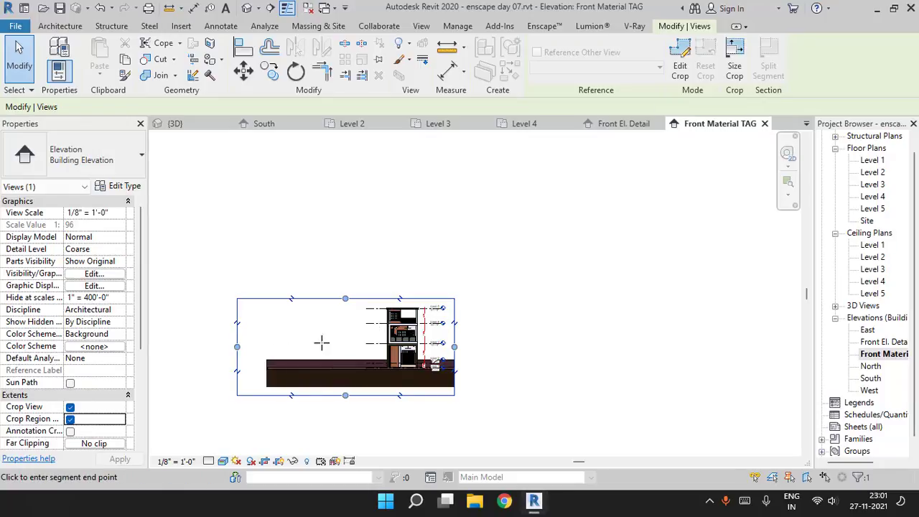
{"action": "left_click", "coordinate": [365, 334]}
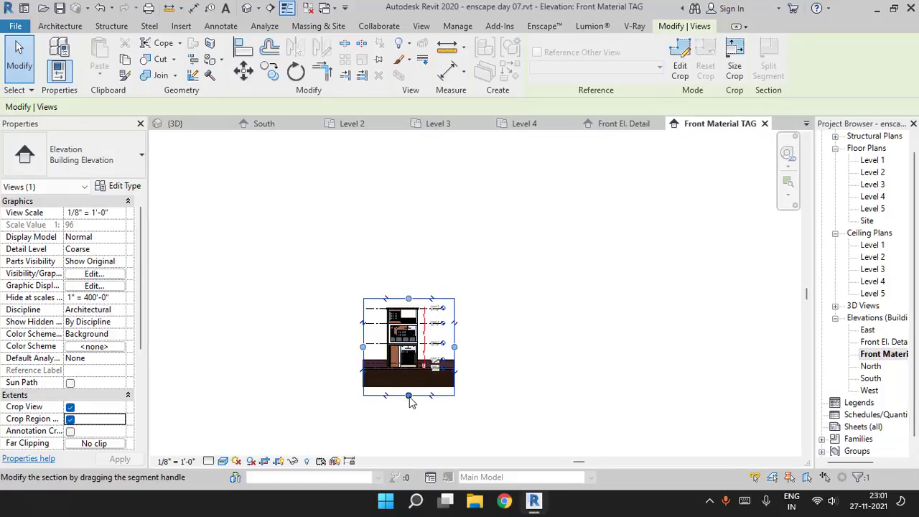
{"action": "left_click", "coordinate": [408, 395]}
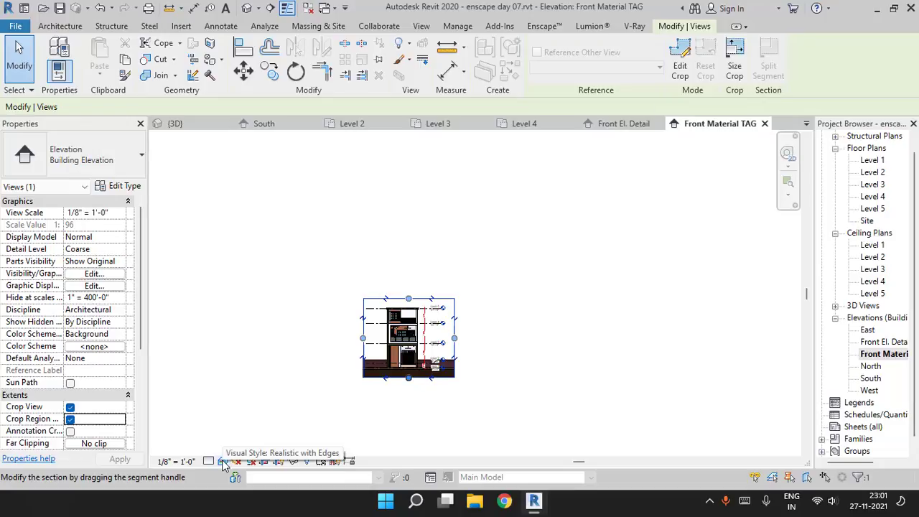
Set the visual style of the cropped elevation to Consistent Colors
{"action": "left_click", "coordinate": [222, 461]}
{"action": "left_click", "coordinate": [231, 434]}
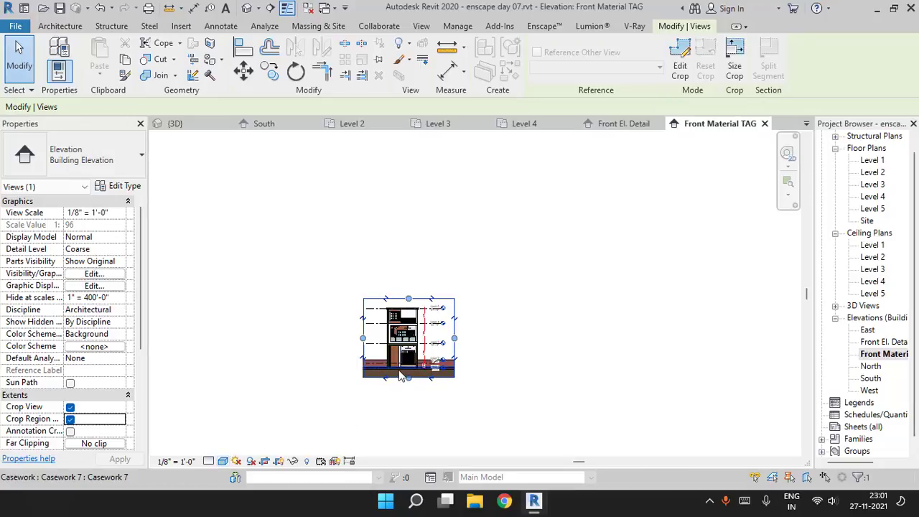
{"action": "scroll", "coordinate": [399, 375], "scroll_direction": "up", "scroll_amount": 5}
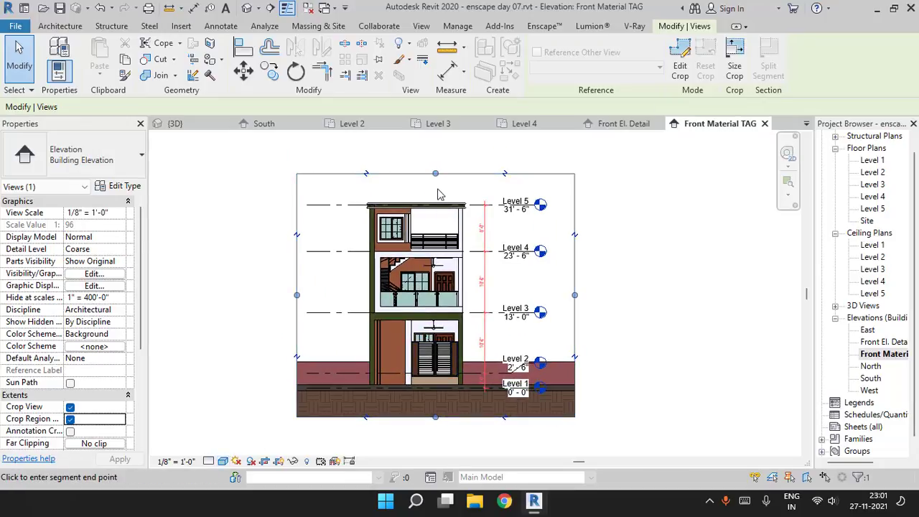
Tighten the crop region's top edge toward Level 5, right edge toward the level markers and bottom edge toward Level 1
{"action": "left_click_drag", "start_coordinate": [436, 174], "coordinate": [436, 188]}
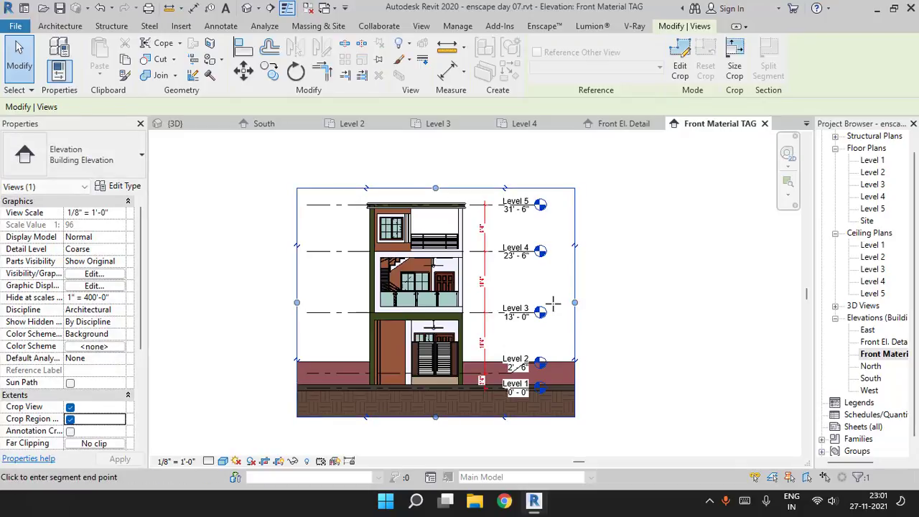
{"action": "left_click_drag", "start_coordinate": [552, 303], "coordinate": [553, 302]}
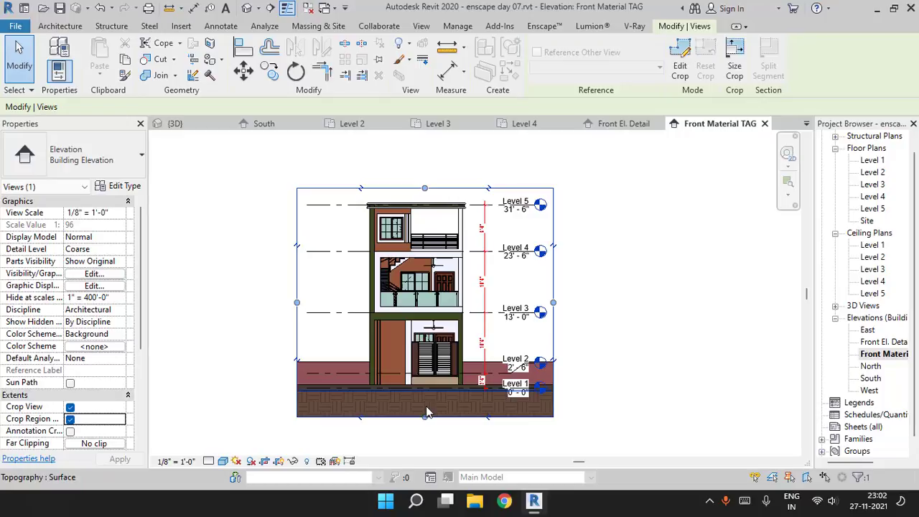
{"action": "left_click_drag", "start_coordinate": [424, 415], "coordinate": [429, 405]}
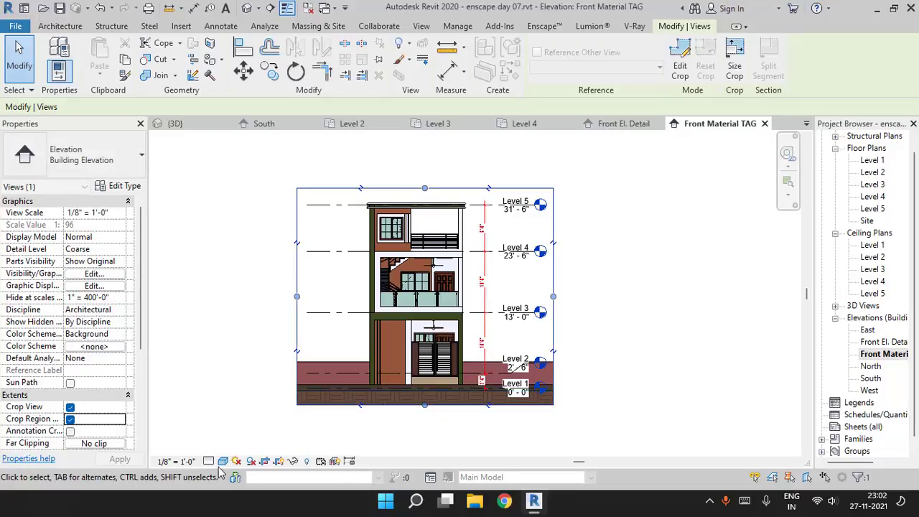
Pull the crop region's left edge slightly inward and raise its top edge a little above the roof
{"action": "left_click_drag", "start_coordinate": [297, 296], "coordinate": [300, 296]}
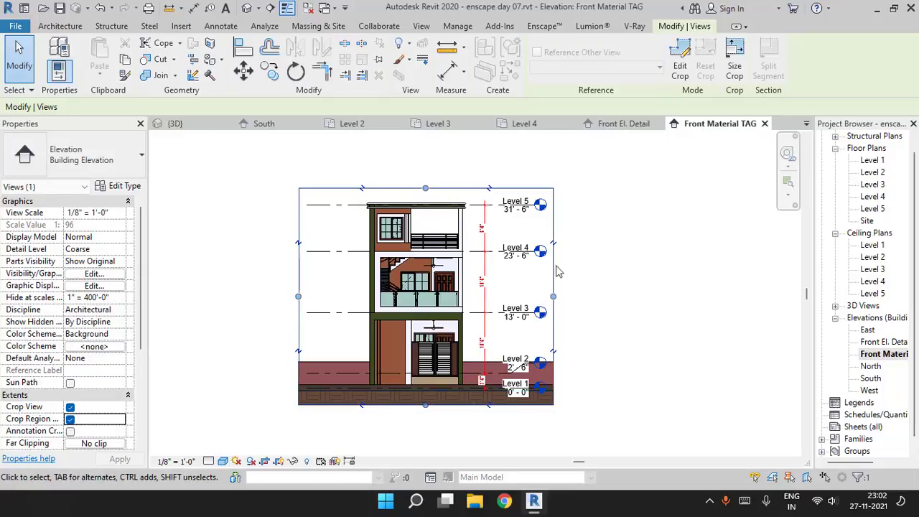
{"action": "left_click_drag", "start_coordinate": [426, 187], "coordinate": [426, 182]}
{"action": "left_click", "coordinate": [601, 254]}
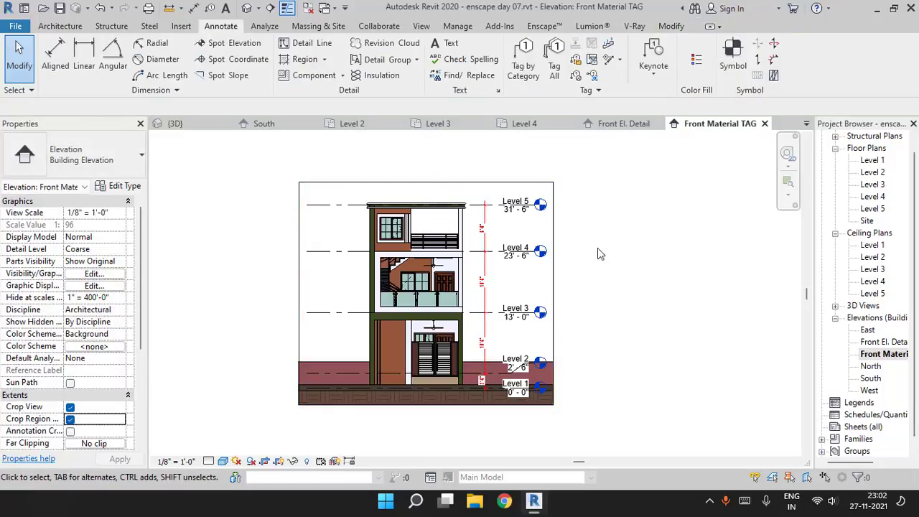
Place a Material Tag on the green band of the roof slab, with its bent leader ending above the slab's right end
{"action": "scroll", "coordinate": [444, 267], "scroll_direction": "up", "scroll_amount": 3}
{"action": "middle_click_drag", "start_coordinate": [439, 279], "coordinate": [449, 303]}
{"action": "middle_click_drag", "start_coordinate": [474, 352], "coordinate": [478, 362]}
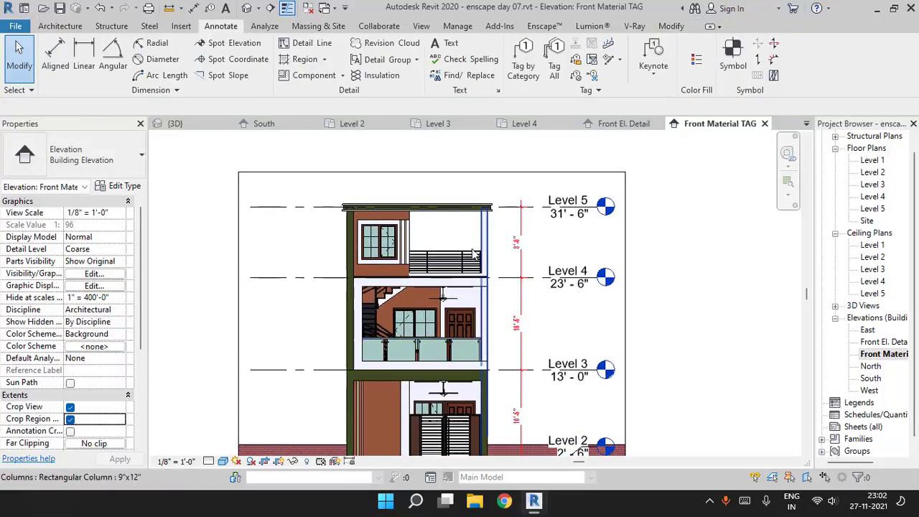
{"action": "left_click", "coordinate": [528, 59]}
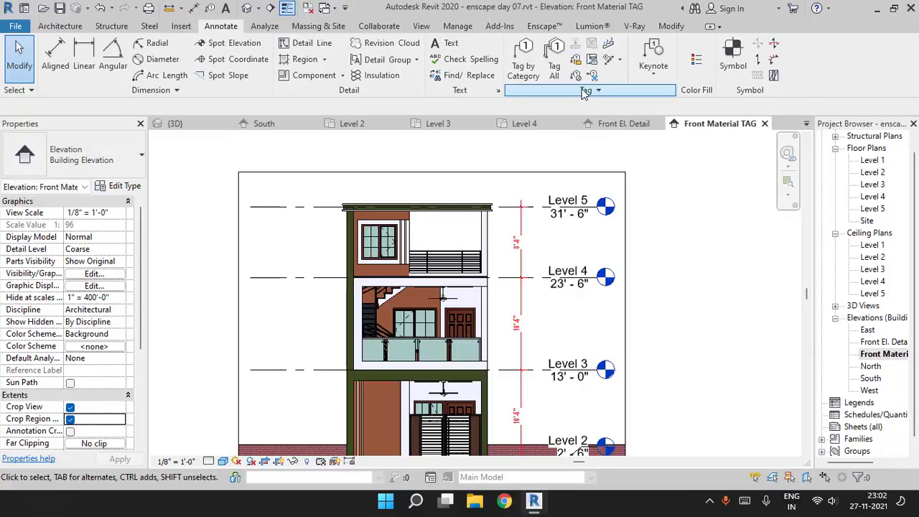
{"action": "left_click", "coordinate": [576, 76]}
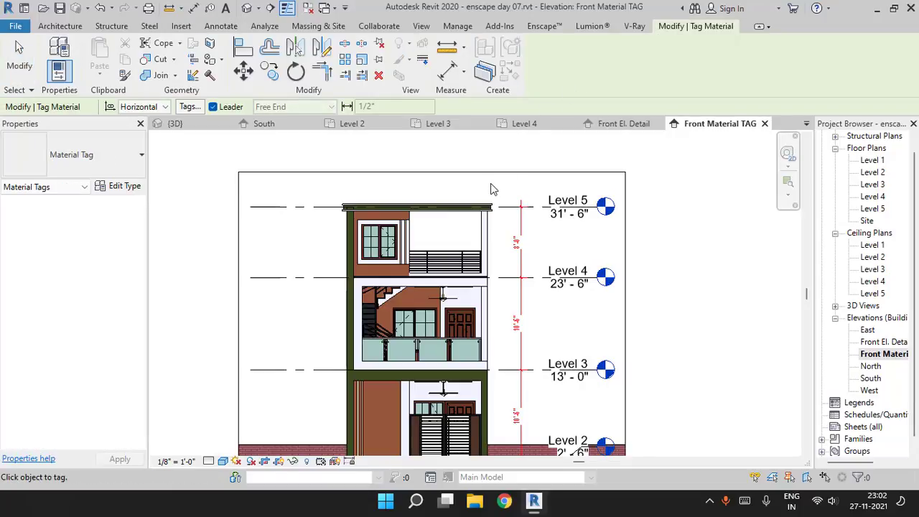
{"action": "scroll", "coordinate": [488, 191], "scroll_direction": "up", "scroll_amount": 8}
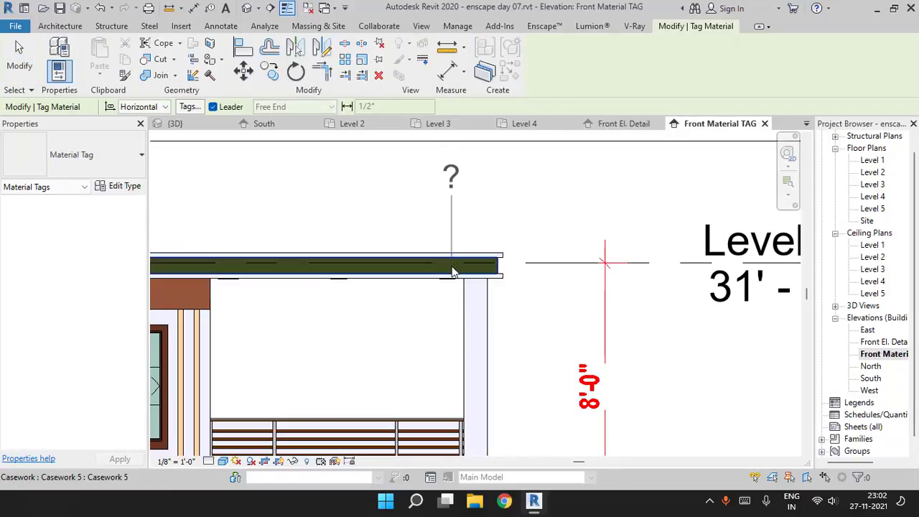
{"action": "left_click", "coordinate": [452, 271]}
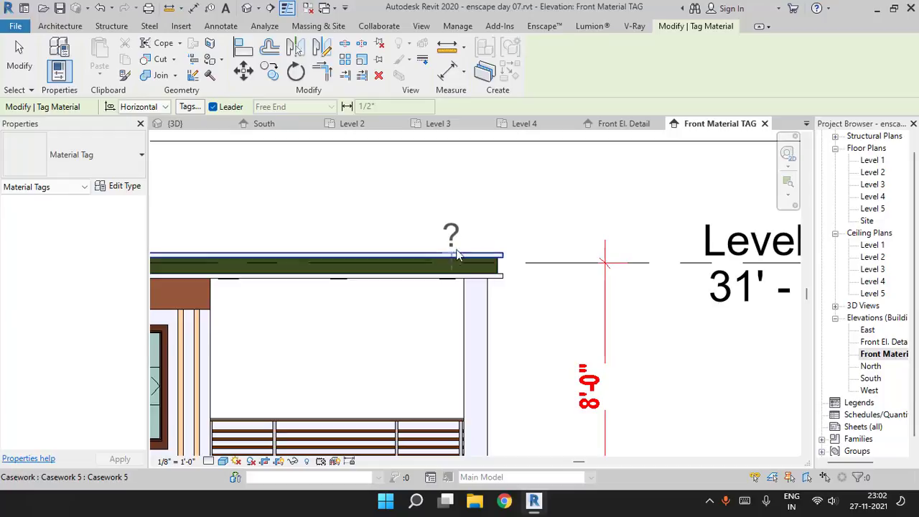
{"action": "left_click", "coordinate": [501, 198]}
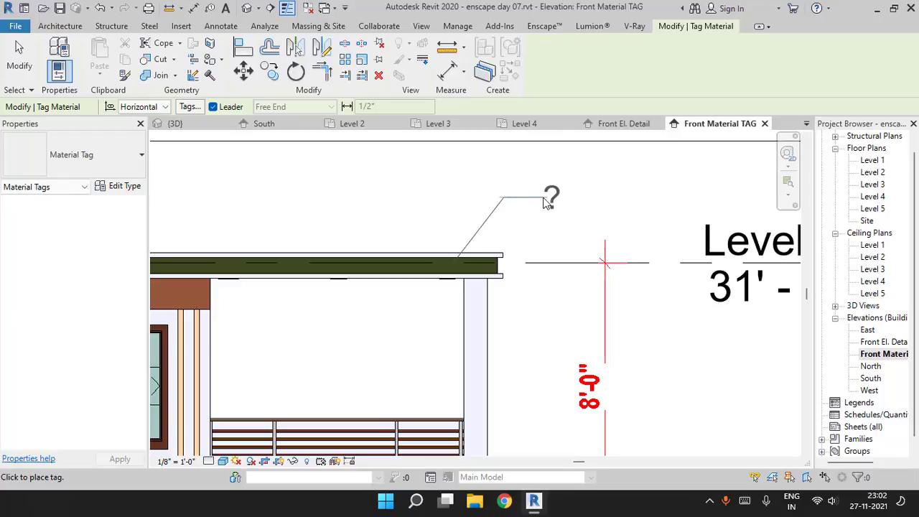
{"action": "left_click", "coordinate": [547, 201]}
{"action": "key", "text": "Escape"}
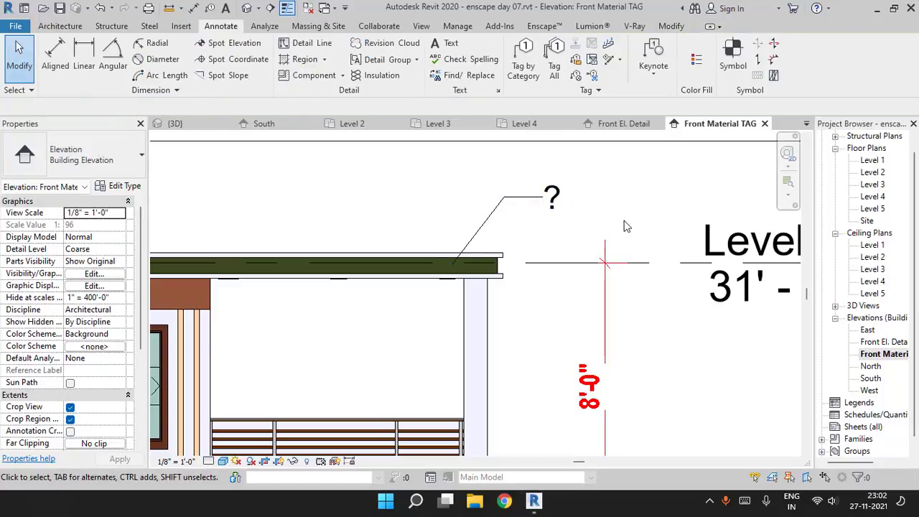
Open the family of the material tag placed on the roof slab for editing
{"action": "scroll", "coordinate": [557, 214], "scroll_direction": "down", "scroll_amount": 2}
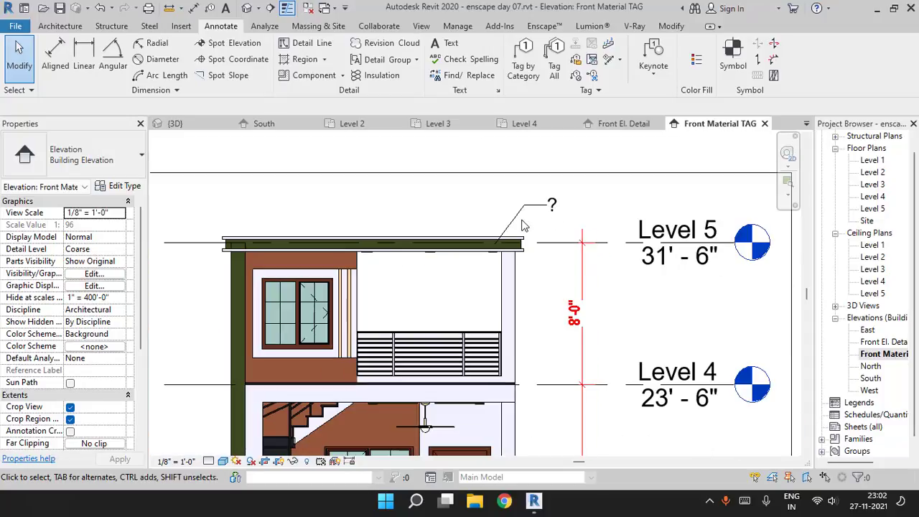
{"action": "scroll", "coordinate": [484, 247], "scroll_direction": "up", "scroll_amount": 2}
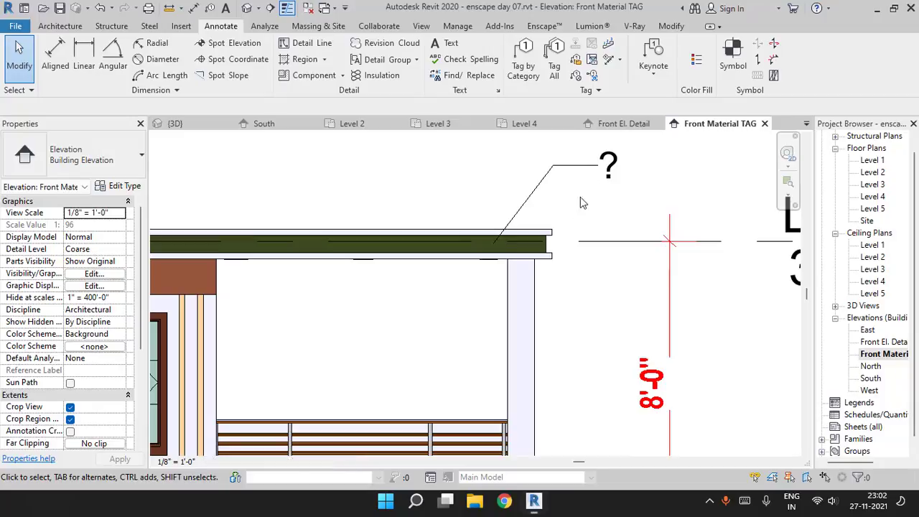
{"action": "middle_click_drag", "start_coordinate": [576, 192], "coordinate": [554, 236]}
{"action": "left_click", "coordinate": [583, 221]}
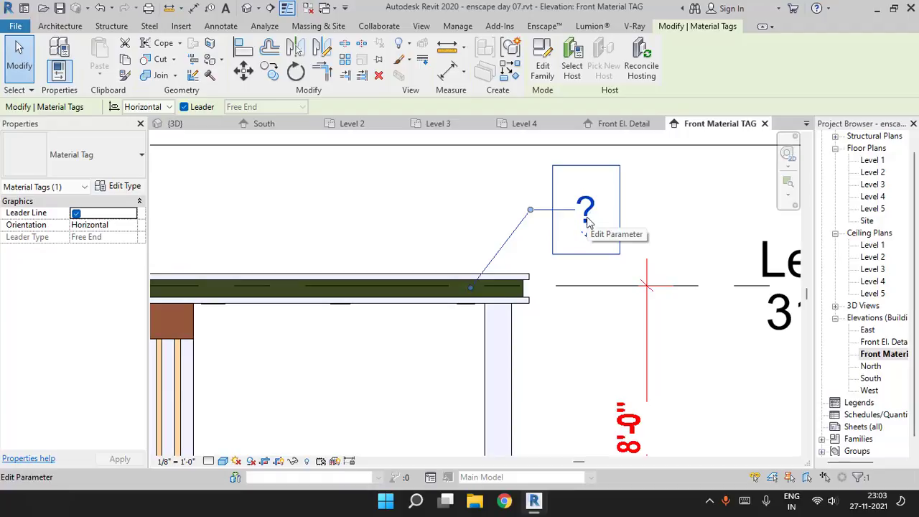
{"action": "left_click_drag", "start_coordinate": [558, 178], "coordinate": [616, 260]}
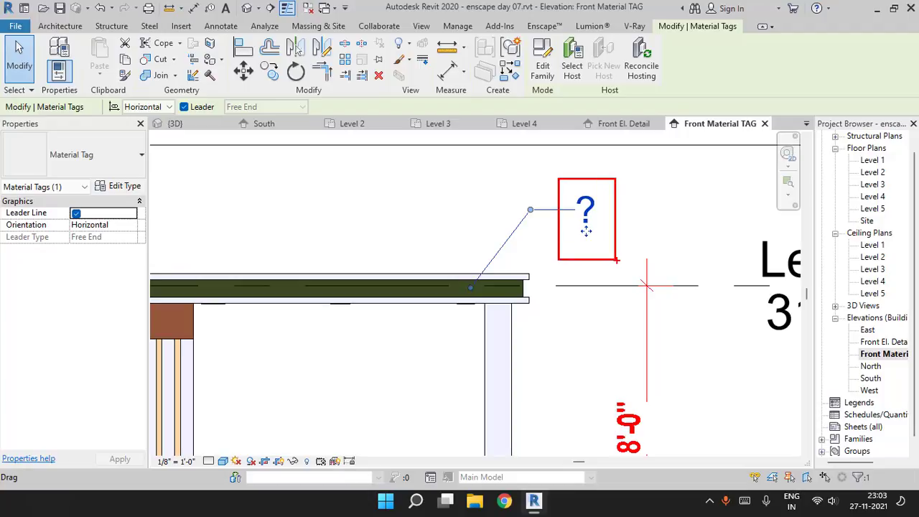
{"action": "key", "text": "Escape"}
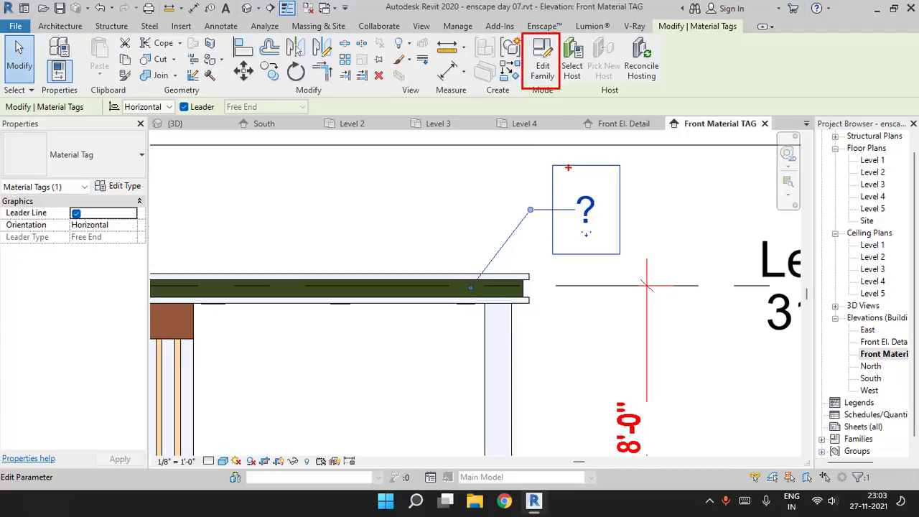
{"action": "left_click", "coordinate": [541, 66]}
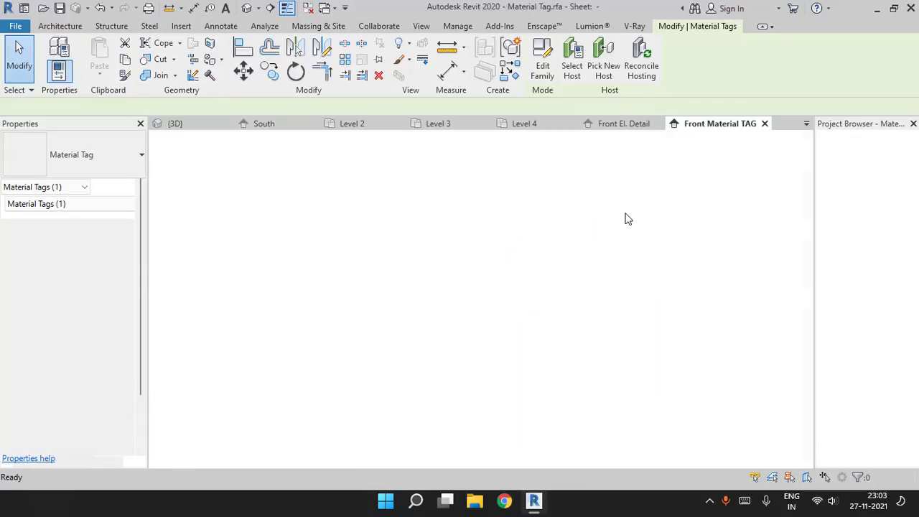
Edit the tag label so that Name is its only label parameter instead of Description
{"action": "left_click", "coordinate": [506, 290]}
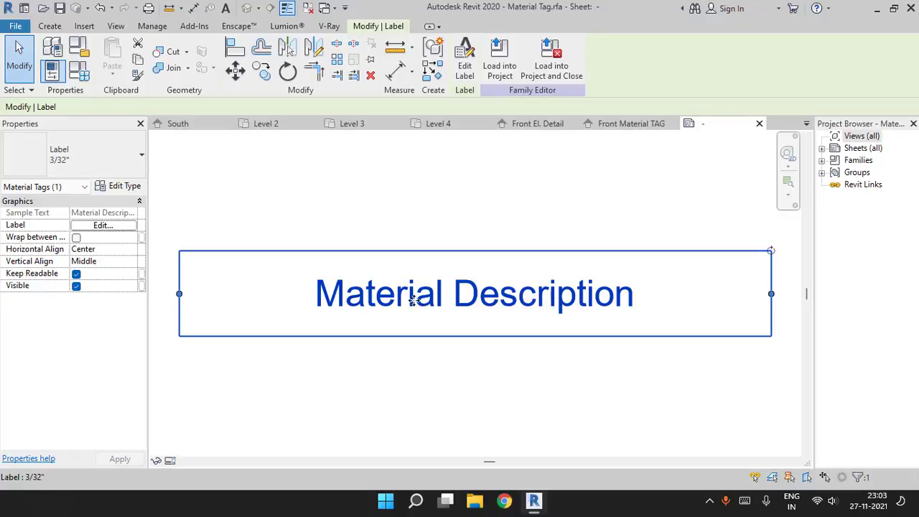
{"action": "left_click", "coordinate": [432, 190]}
{"action": "left_click", "coordinate": [456, 287]}
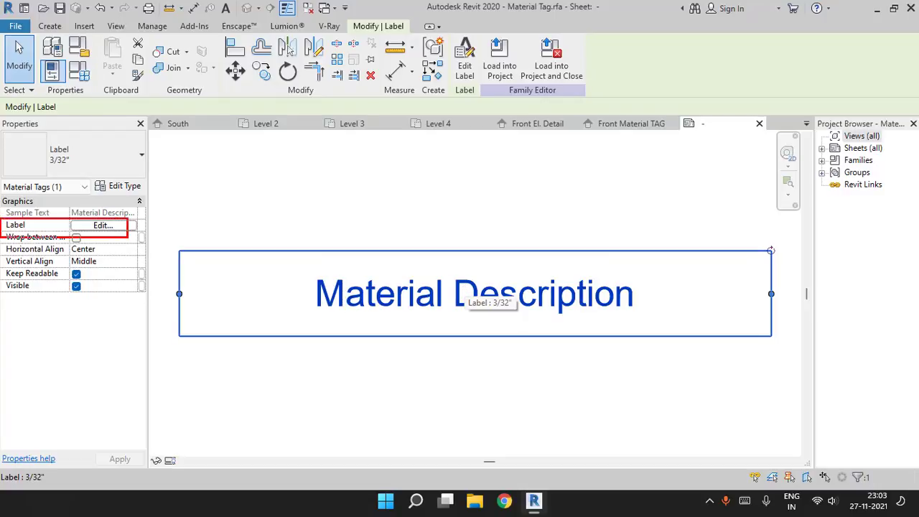
{"action": "left_click", "coordinate": [107, 225]}
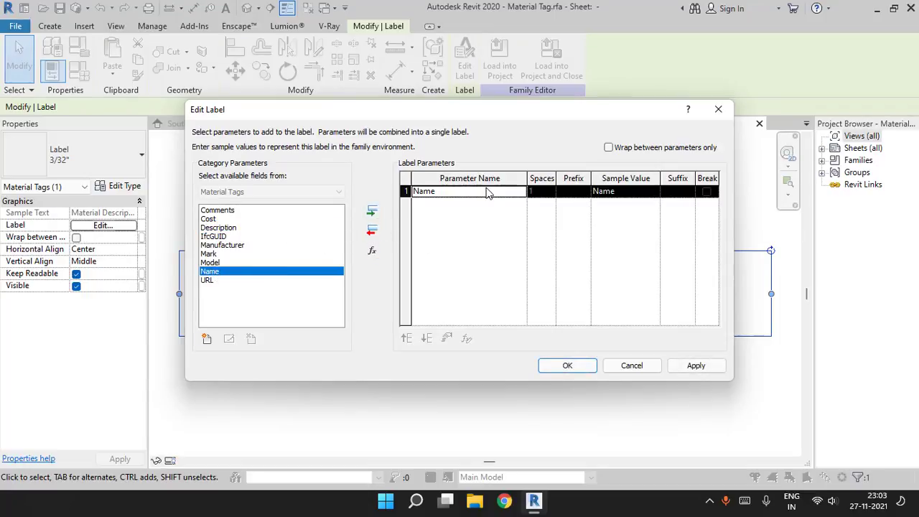
{"action": "left_click", "coordinate": [587, 369]}
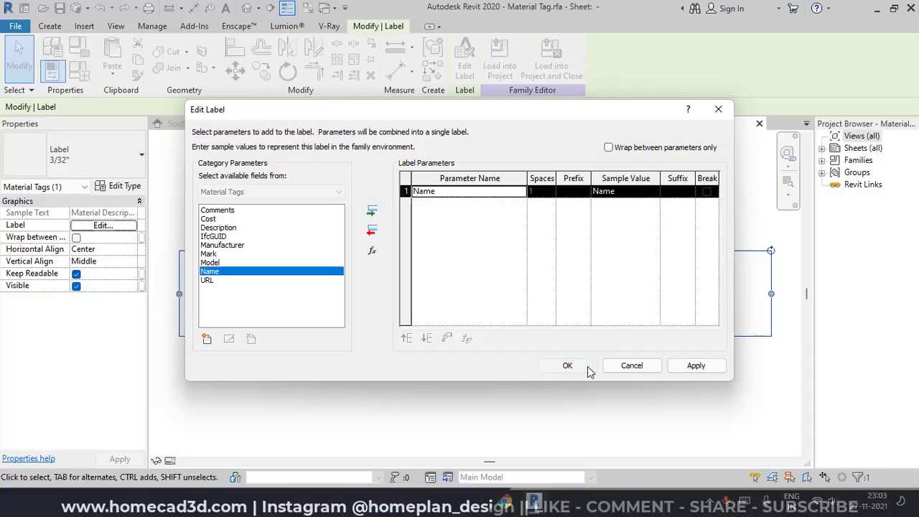
Load the Name-based tag family into the project, closing it without saving and overwriting the existing version
{"action": "left_click", "coordinate": [537, 70]}
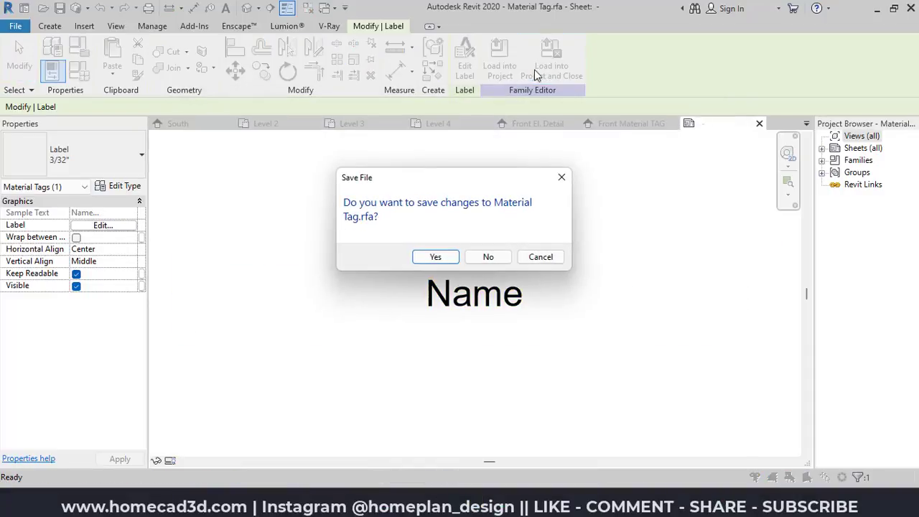
{"action": "left_click", "coordinate": [492, 257]}
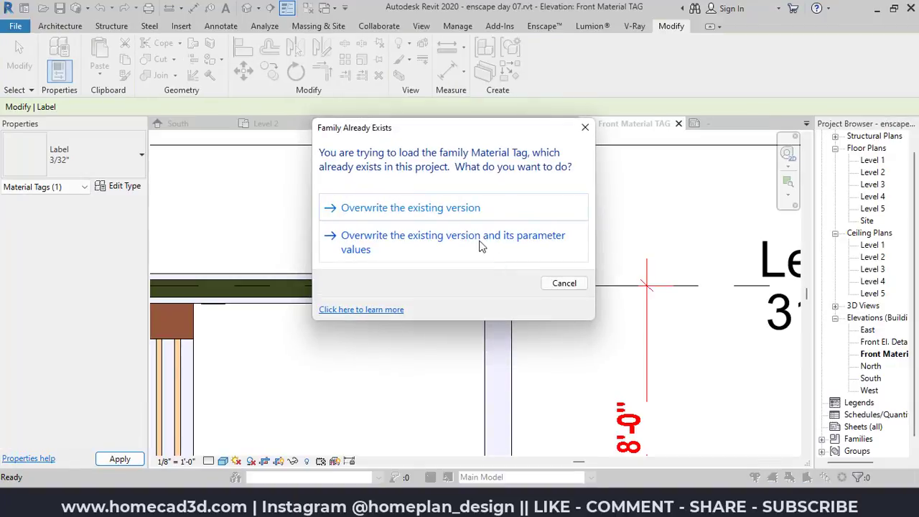
{"action": "left_click", "coordinate": [440, 208]}
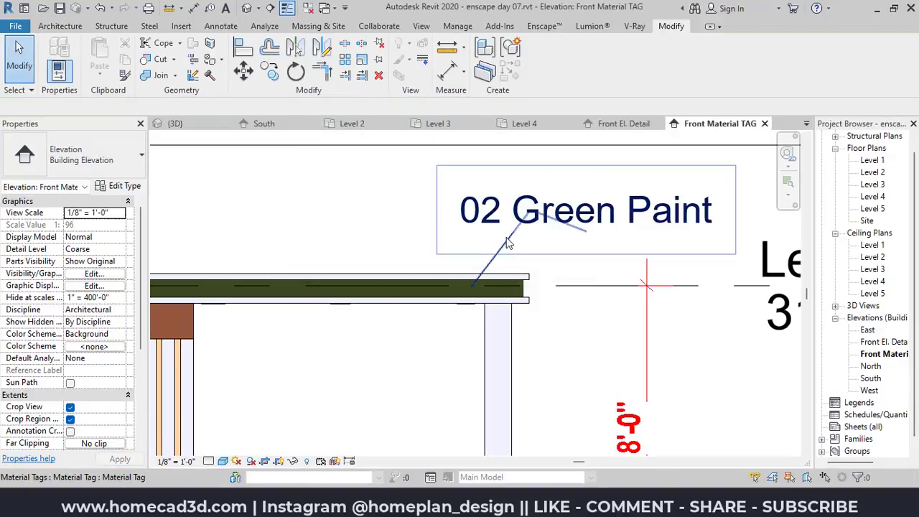
Reopen the family of the 02 Green Paint tag for editing
{"action": "scroll", "coordinate": [560, 251], "scroll_direction": "down", "scroll_amount": 4}
{"action": "left_click", "coordinate": [550, 215]}
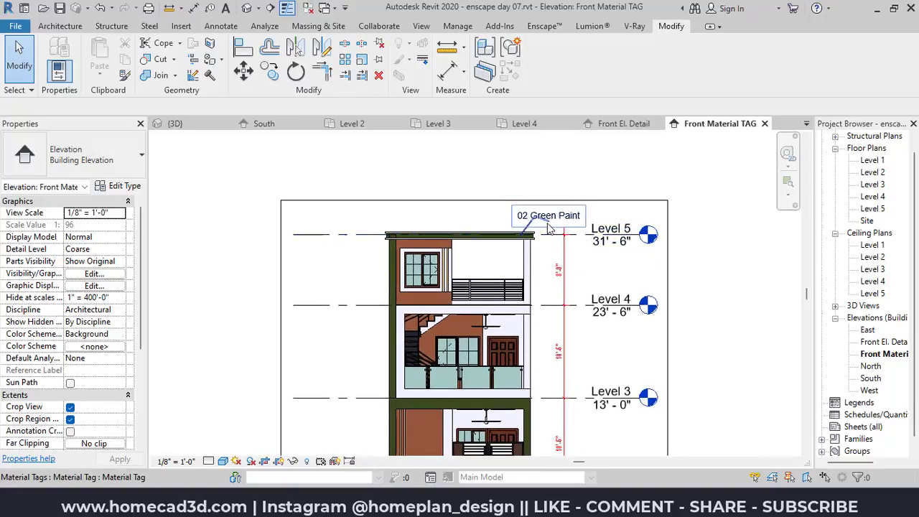
{"action": "scroll", "coordinate": [549, 229], "scroll_direction": "up", "scroll_amount": 2}
{"action": "key", "text": "Escape"}
{"action": "scroll", "coordinate": [573, 238], "scroll_direction": "up", "scroll_amount": 2}
{"action": "left_click", "coordinate": [531, 208]}
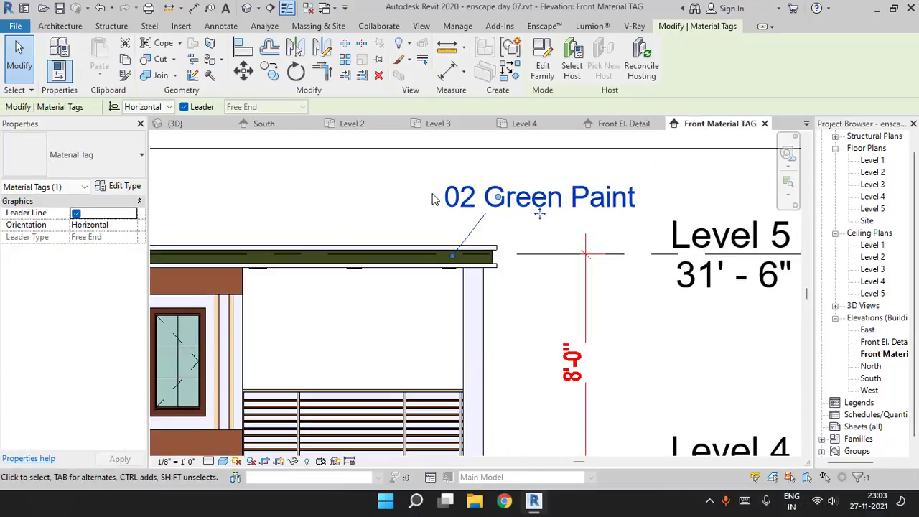
{"action": "left_click", "coordinate": [543, 69]}
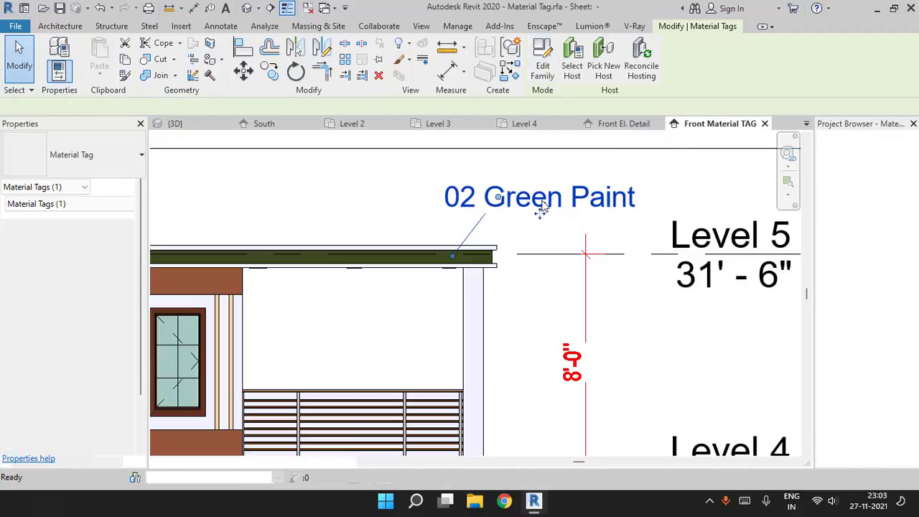
Set the color of the label's 3/32" type to Red and make its text bold
{"action": "left_click", "coordinate": [469, 273]}
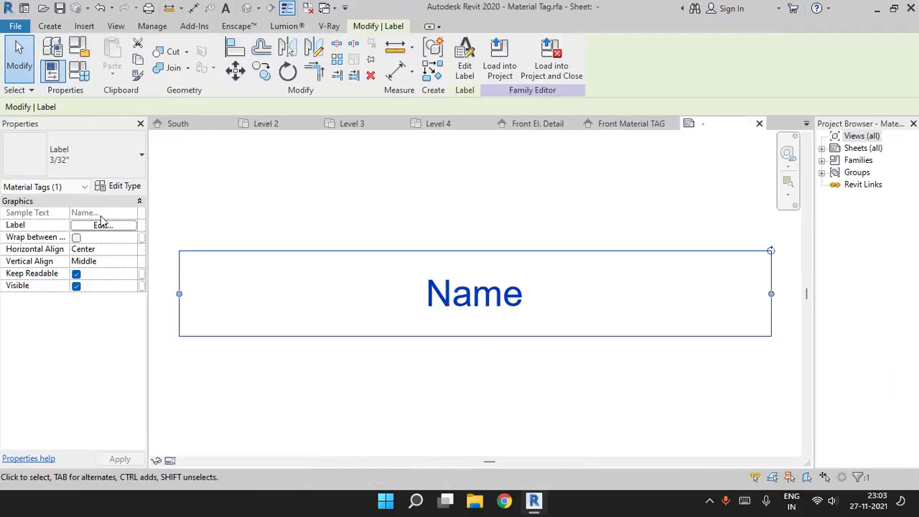
{"action": "left_click", "coordinate": [122, 186]}
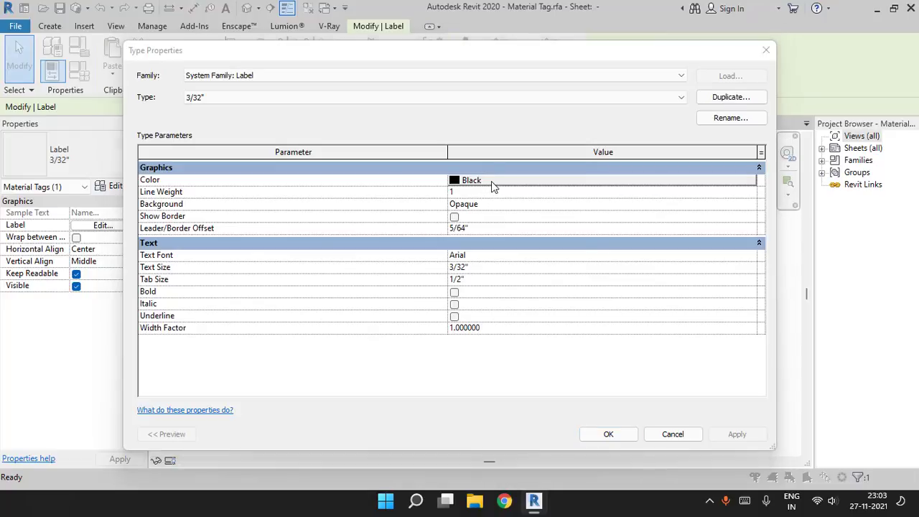
{"action": "left_click", "coordinate": [491, 185]}
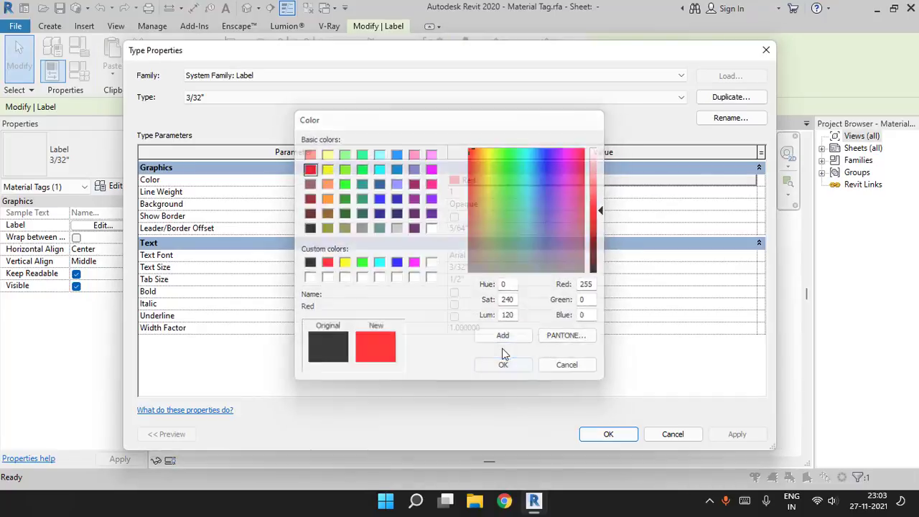
{"action": "left_click", "coordinate": [504, 365]}
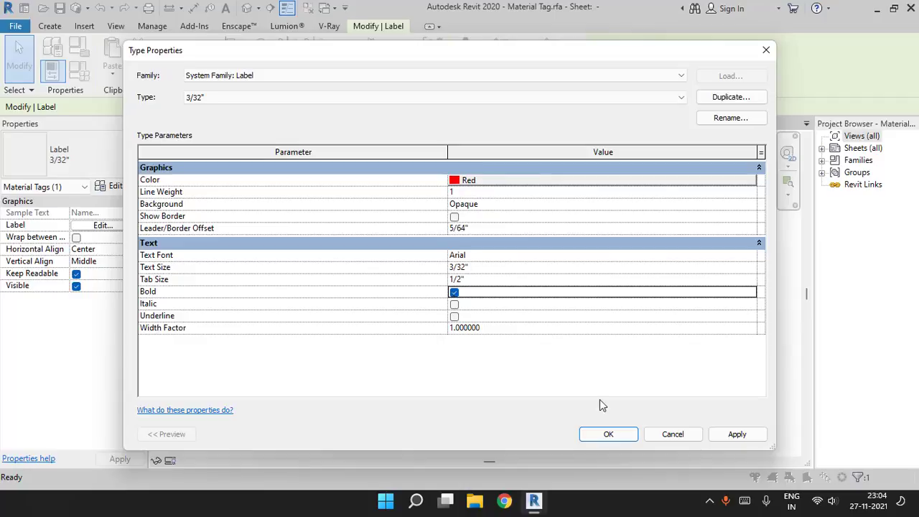
{"action": "left_click", "coordinate": [608, 434]}
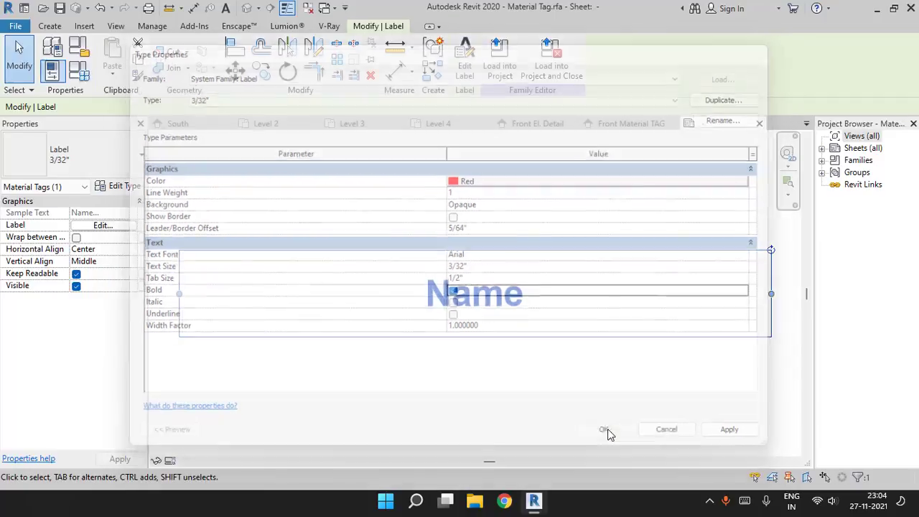
Reload the restyled tag family into the project, closing it without saving and overwriting the existing version
{"action": "left_click", "coordinate": [551, 68]}
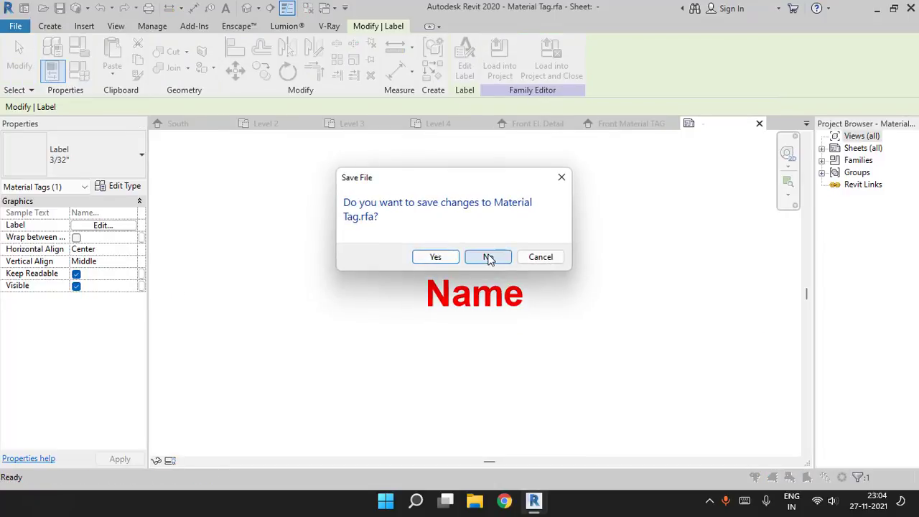
{"action": "left_click", "coordinate": [488, 257]}
{"action": "left_click", "coordinate": [445, 209]}
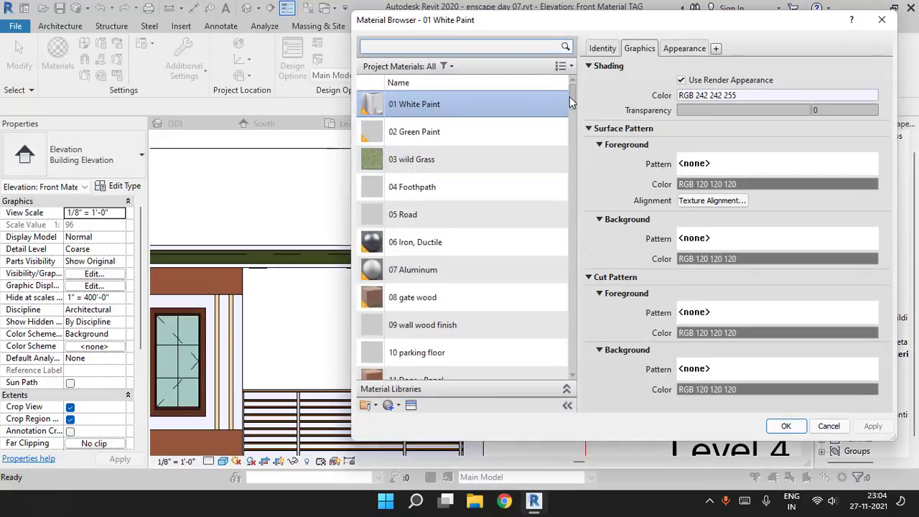
Review the numbered material names in the project's Material Browser and close it
{"action": "mouse_move", "coordinate": [572, 103]}
{"action": "left_mouse_down"}
{"action": "mouse_move", "coordinate": [572, 132]}
{"action": "mouse_move", "coordinate": [570, 99]}
{"action": "left_mouse_up"}
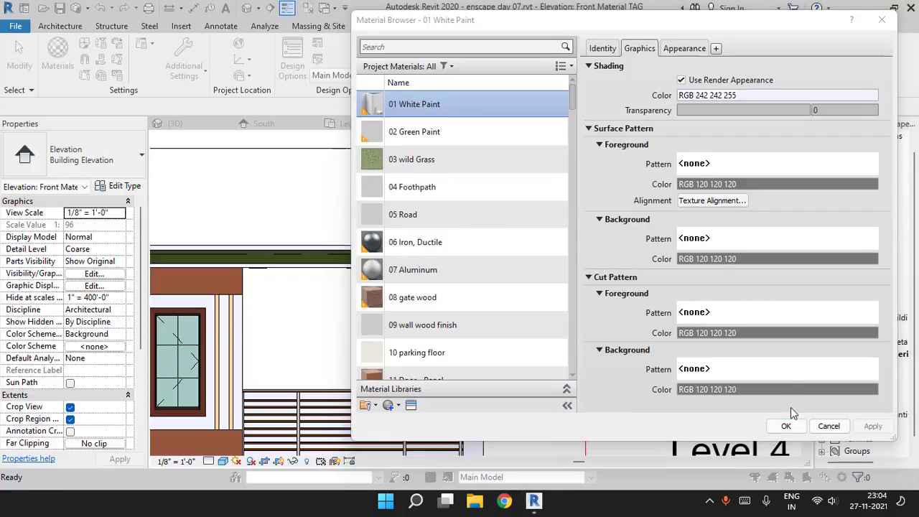
{"action": "left_click", "coordinate": [787, 425]}
{"action": "scroll", "coordinate": [508, 253], "scroll_direction": "down", "scroll_amount": 3}
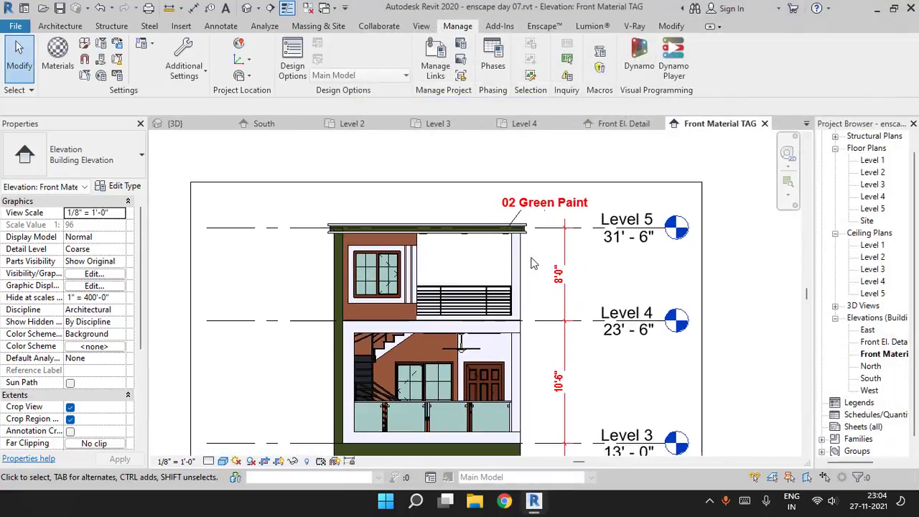
Place a 01 White Paint material tag with a leader on the left end of the roof slab's upper white strip
{"action": "left_click", "coordinate": [549, 211]}
{"action": "scroll", "coordinate": [328, 252], "scroll_direction": "up", "scroll_amount": 2}
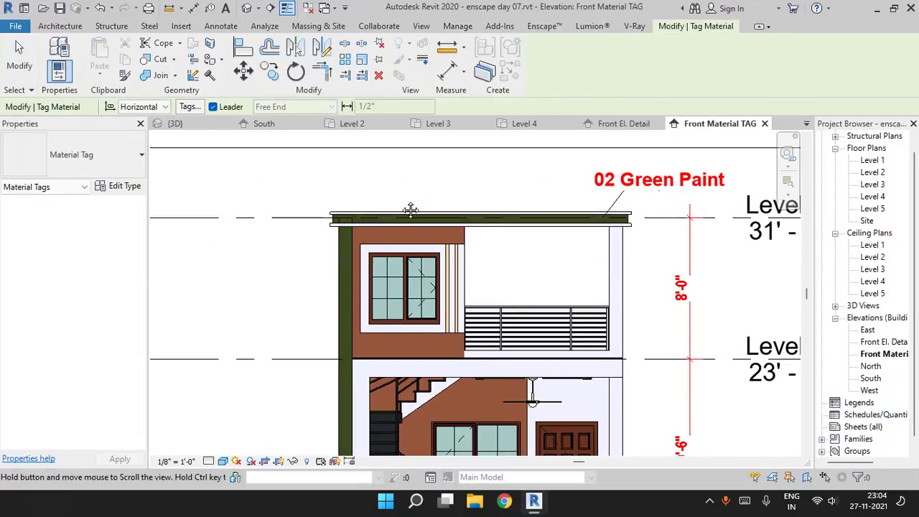
{"action": "scroll", "coordinate": [293, 289], "scroll_direction": "up", "scroll_amount": 4}
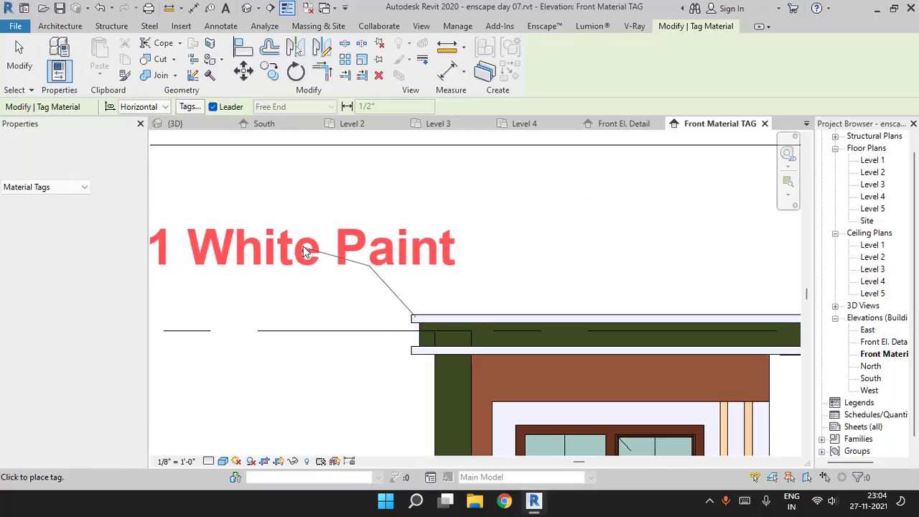
{"action": "left_click", "coordinate": [298, 266]}
{"action": "scroll", "coordinate": [405, 298], "scroll_direction": "down", "scroll_amount": 4}
Preview material tags on the top-floor window wall and on the green column beside it
{"action": "middle_click_drag", "start_coordinate": [495, 349], "coordinate": [490, 284]}
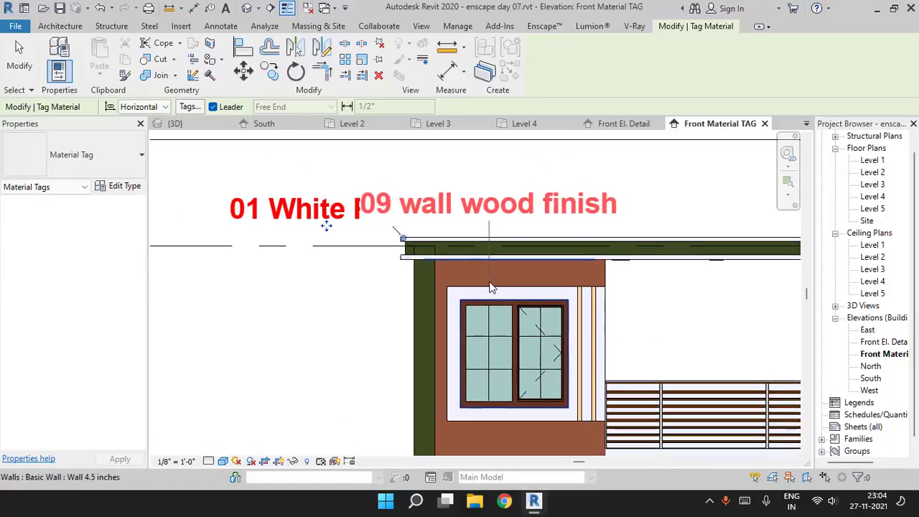
{"action": "middle_click_drag", "start_coordinate": [524, 339], "coordinate": [503, 279]}
{"action": "scroll", "coordinate": [402, 285], "scroll_direction": "up", "scroll_amount": 1}
{"action": "scroll", "coordinate": [399, 285], "scroll_direction": "up", "scroll_amount": 3}
{"action": "scroll", "coordinate": [399, 342], "scroll_direction": "down", "scroll_amount": 5}
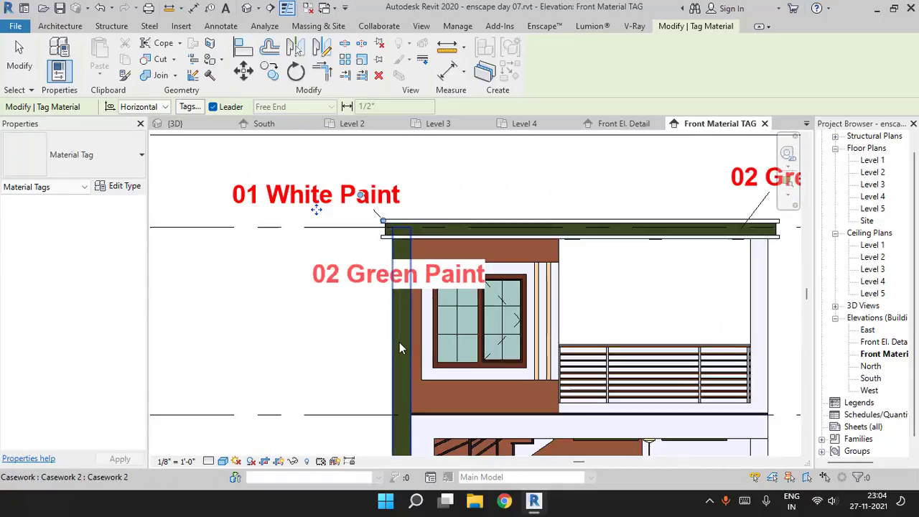
Tag the top floor's green vertical band as 02 Green Paint and the light strip beside its window as 15 wall led light
{"action": "left_click", "coordinate": [397, 351]}
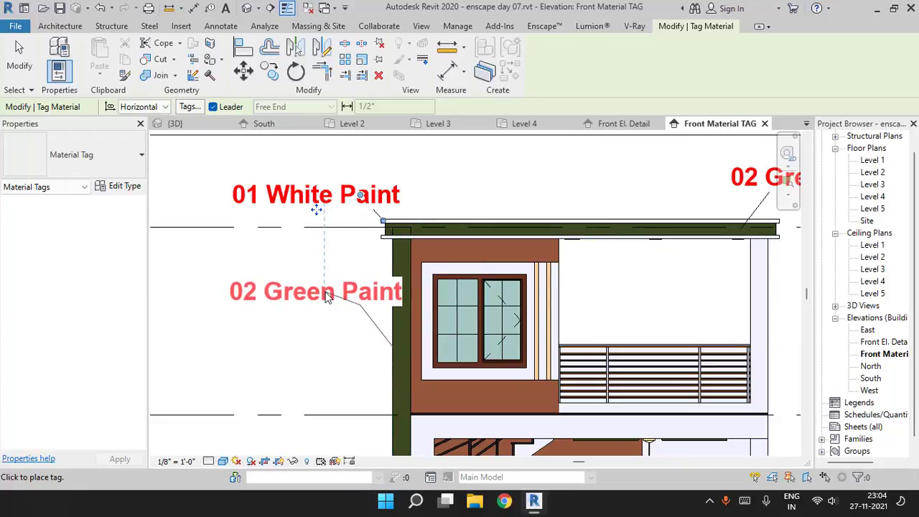
{"action": "left_click", "coordinate": [326, 307]}
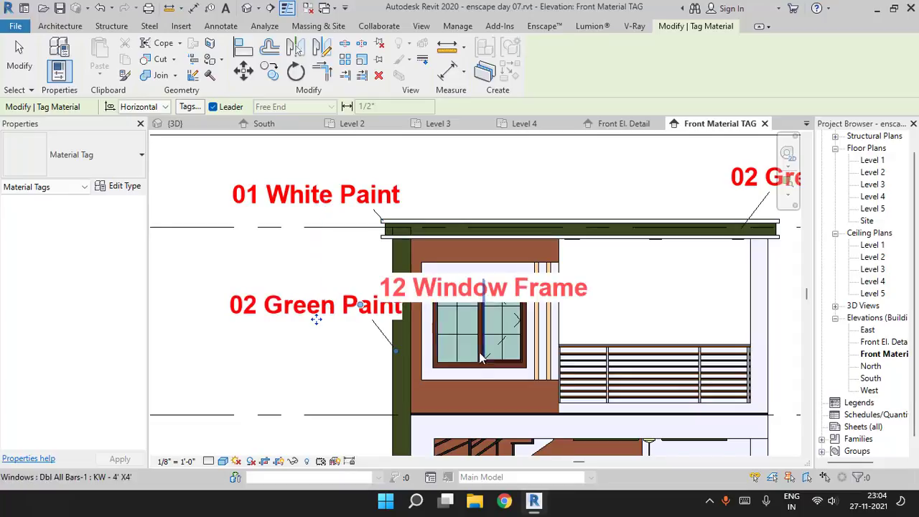
{"action": "scroll", "coordinate": [388, 318], "scroll_direction": "up", "scroll_amount": 4}
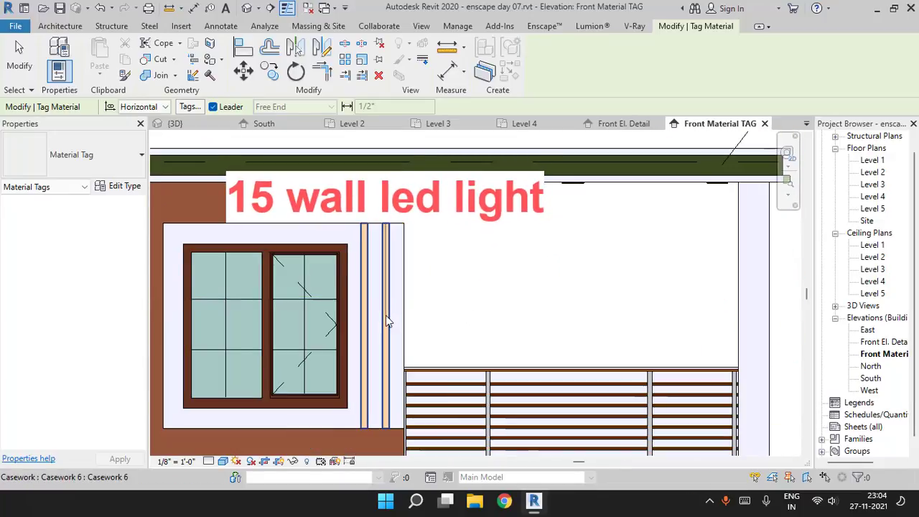
{"action": "left_click", "coordinate": [386, 376]}
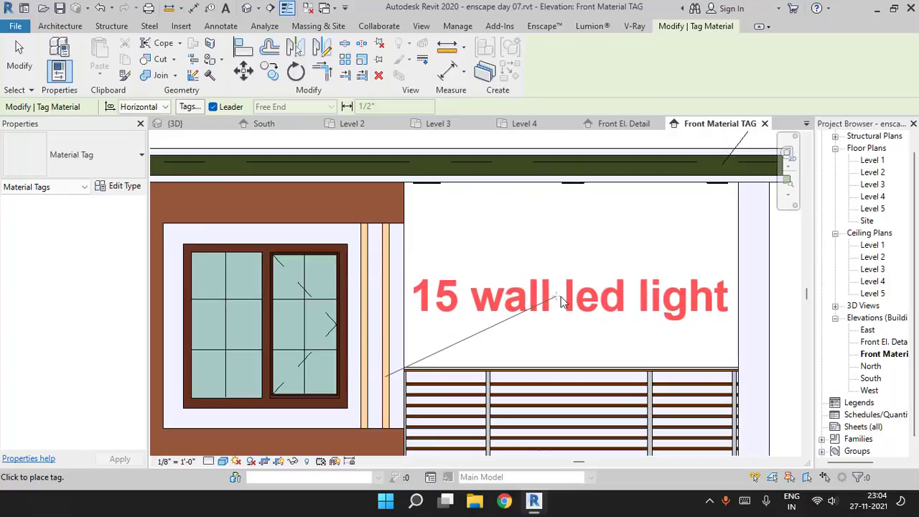
{"action": "left_click", "coordinate": [563, 302]}
{"action": "scroll", "coordinate": [636, 283], "scroll_direction": "up", "scroll_amount": 3}
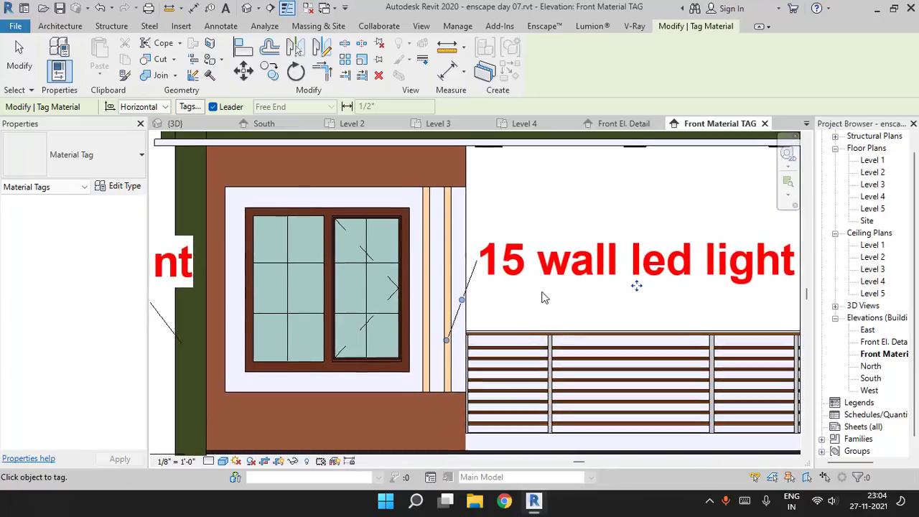
{"action": "scroll", "coordinate": [424, 316], "scroll_direction": "down", "scroll_amount": 3}
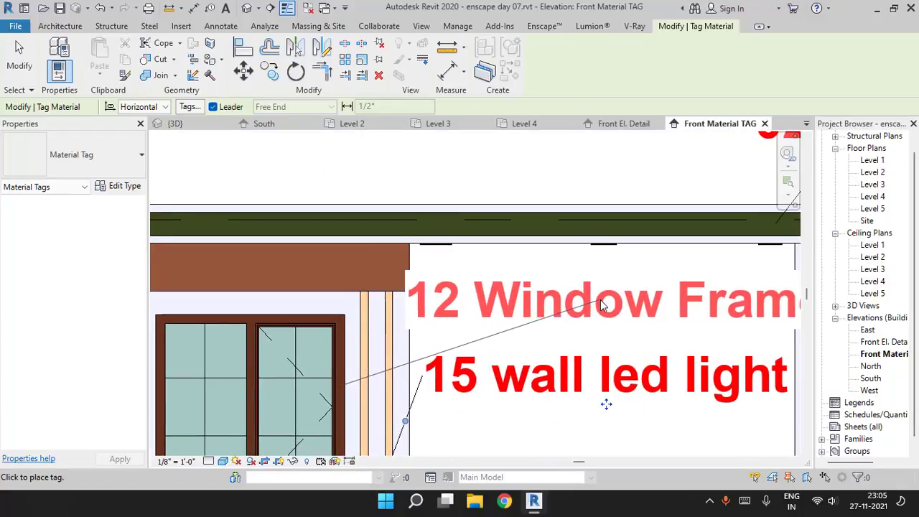
{"action": "key", "text": "Escape"}
{"action": "key", "text": "Escape"}
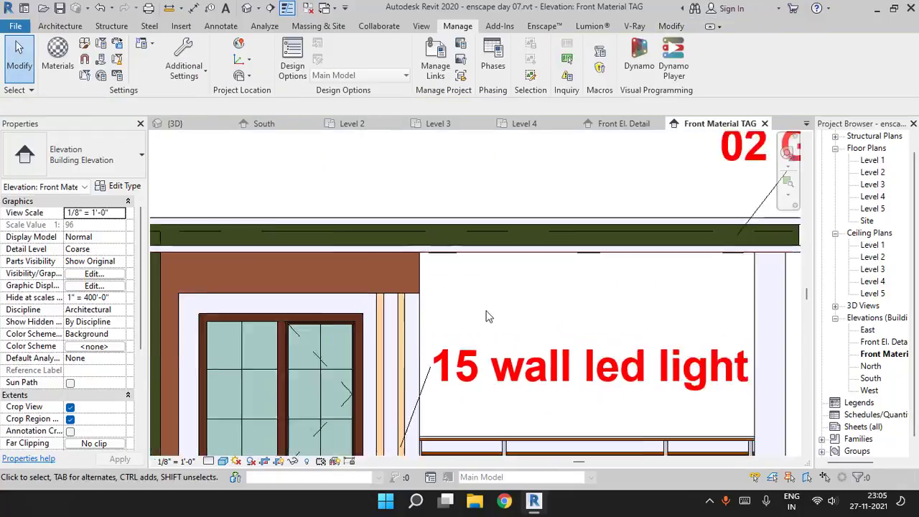
Examine the top-floor railing and the slab edge along Level 4 for materials that still lack tags
{"action": "scroll", "coordinate": [546, 330], "scroll_direction": "down", "scroll_amount": 2}
{"action": "scroll", "coordinate": [546, 330], "scroll_direction": "down", "scroll_amount": 3}
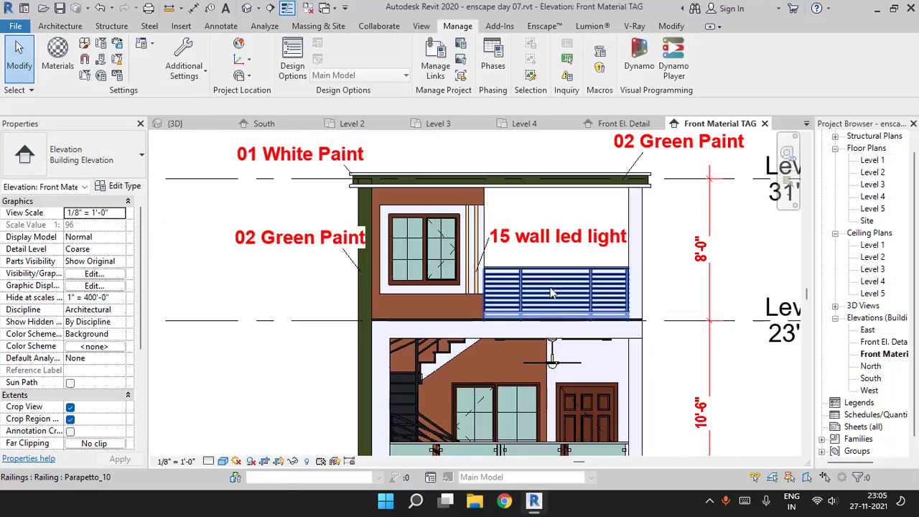
{"action": "middle_click_drag", "start_coordinate": [557, 332], "coordinate": [550, 306]}
{"action": "middle_click_drag", "start_coordinate": [645, 343], "coordinate": [581, 351]}
{"action": "scroll", "coordinate": [617, 260], "scroll_direction": "up", "scroll_amount": 3}
{"action": "middle_click_drag", "start_coordinate": [602, 272], "coordinate": [550, 321]}
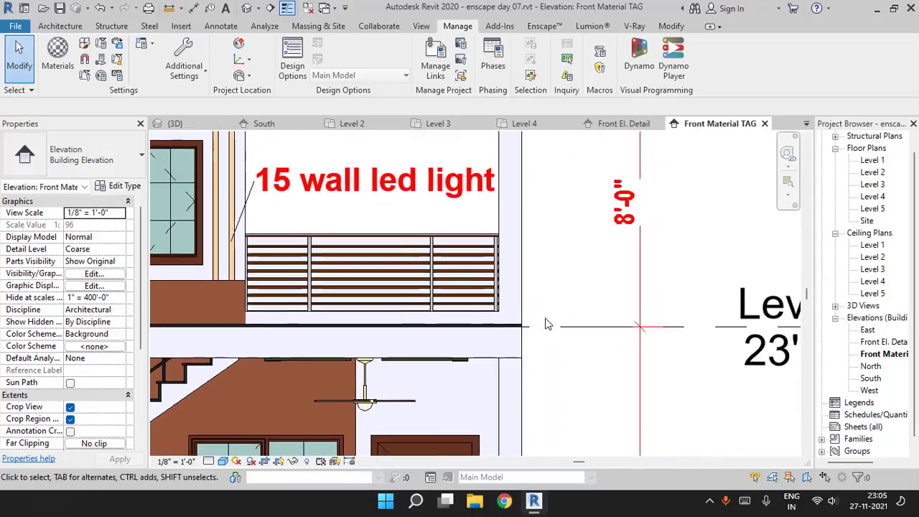
{"action": "scroll", "coordinate": [543, 320], "scroll_direction": "up", "scroll_amount": 3}
{"action": "middle_click_drag", "start_coordinate": [463, 336], "coordinate": [865, 335]}
{"action": "middle_click_drag", "start_coordinate": [247, 330], "coordinate": [868, 323]}
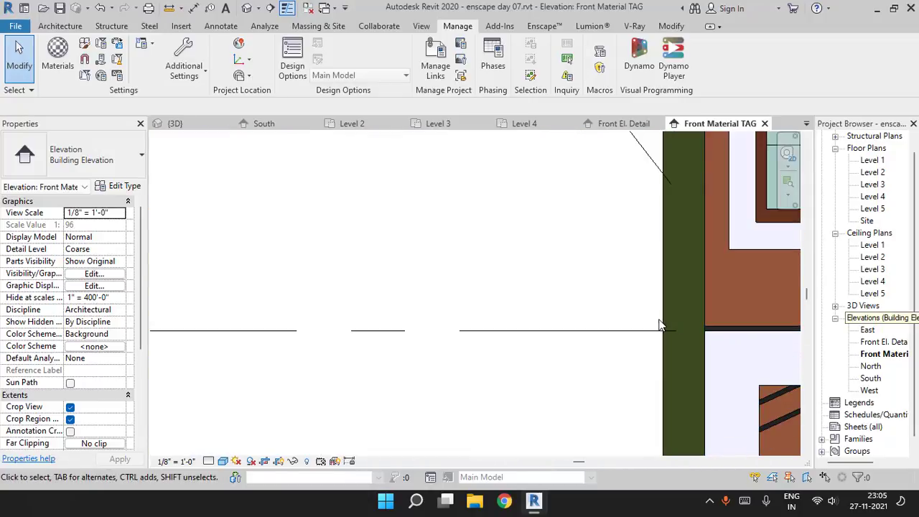
{"action": "scroll", "coordinate": [660, 324], "scroll_direction": "up", "scroll_amount": 3}
{"action": "middle_click_drag", "start_coordinate": [789, 336], "coordinate": [520, 345]}
{"action": "left_click", "coordinate": [529, 343]}
{"action": "key", "text": "Escape"}
{"action": "scroll", "coordinate": [501, 289], "scroll_direction": "down", "scroll_amount": 5}
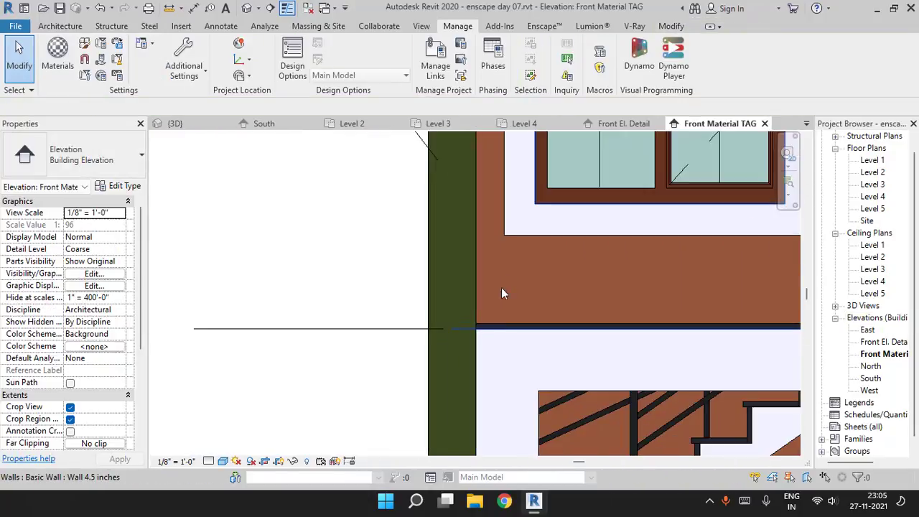
Add a material tag for the thin dark band at Level 4, placing 13 granite below the 02 Green Paint tag
{"action": "left_click", "coordinate": [421, 165]}
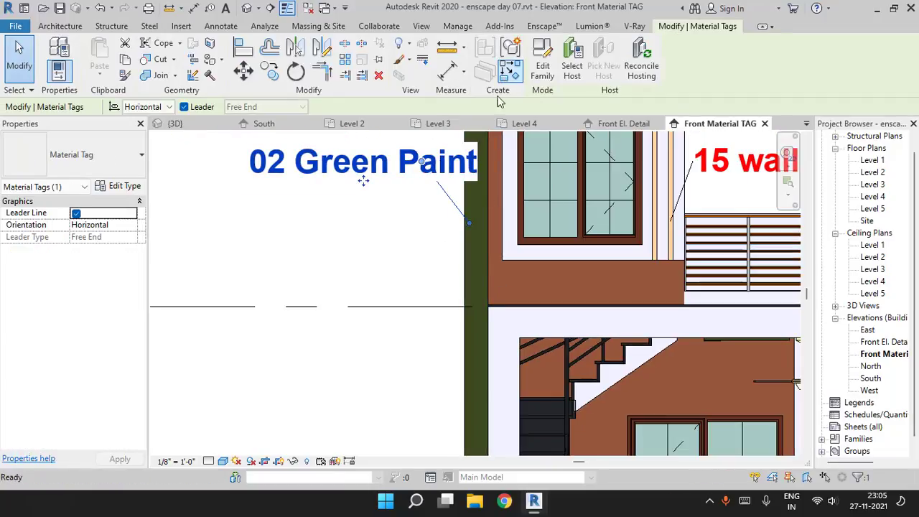
{"action": "left_click", "coordinate": [509, 71]}
{"action": "scroll", "coordinate": [489, 278], "scroll_direction": "up", "scroll_amount": 2}
{"action": "left_click", "coordinate": [505, 330]}
{"action": "scroll", "coordinate": [412, 258], "scroll_direction": "down", "scroll_amount": 2}
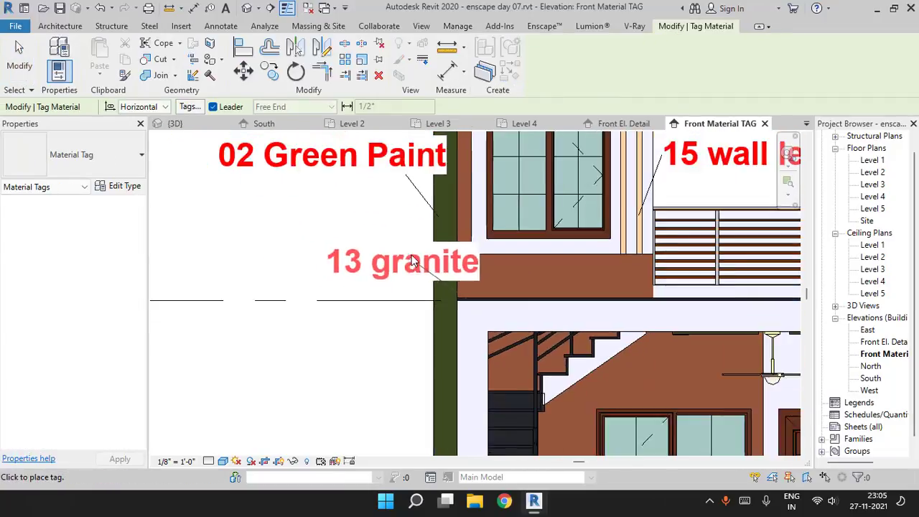
{"action": "middle_click_drag", "start_coordinate": [393, 241], "coordinate": [429, 285]}
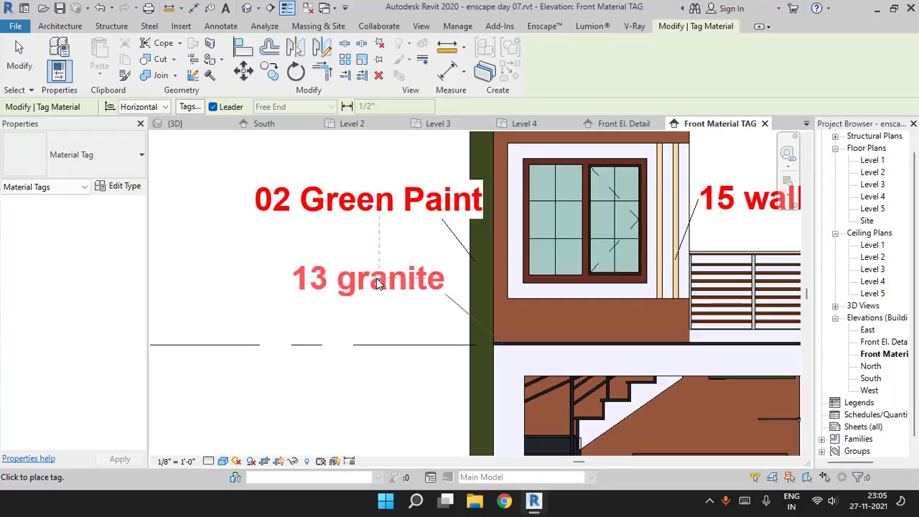
Tag the glass panel of the balcony railing above Level 3 as 16 Glass, with the label outside the building
{"action": "middle_click_drag", "start_coordinate": [470, 359], "coordinate": [468, 263]}
{"action": "middle_click_drag", "start_coordinate": [531, 363], "coordinate": [529, 319]}
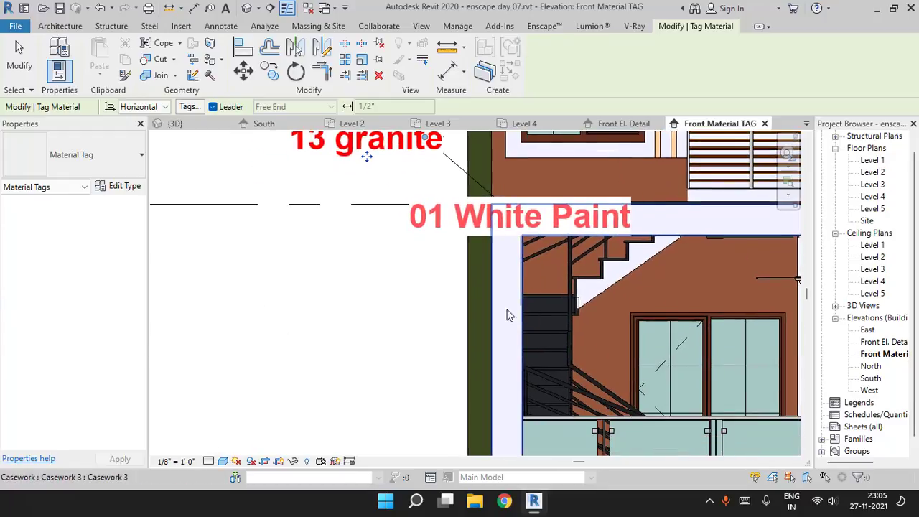
{"action": "scroll", "coordinate": [491, 327], "scroll_direction": "down", "scroll_amount": 2}
{"action": "scroll", "coordinate": [498, 328], "scroll_direction": "down", "scroll_amount": 3}
{"action": "scroll", "coordinate": [508, 373], "scroll_direction": "up", "scroll_amount": 7}
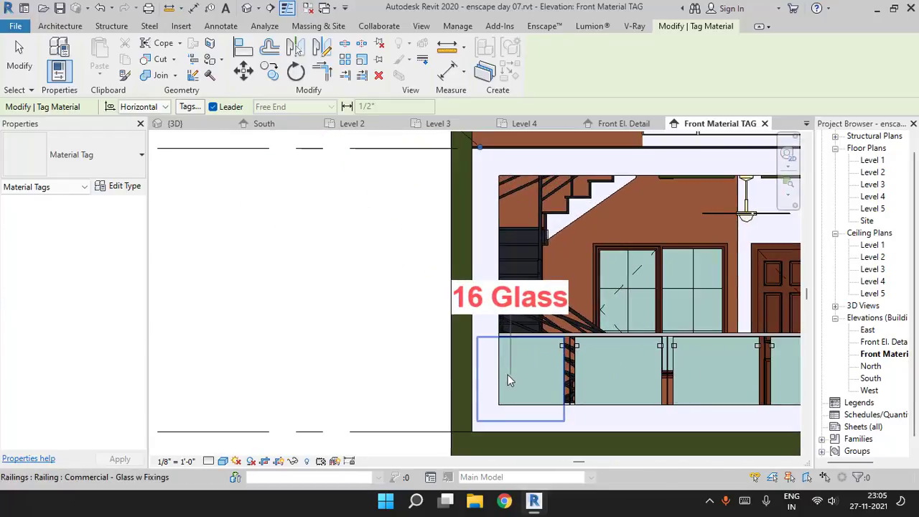
{"action": "left_click", "coordinate": [509, 375]}
{"action": "scroll", "coordinate": [409, 308], "scroll_direction": "down", "scroll_amount": 5}
{"action": "left_click", "coordinate": [390, 307]}
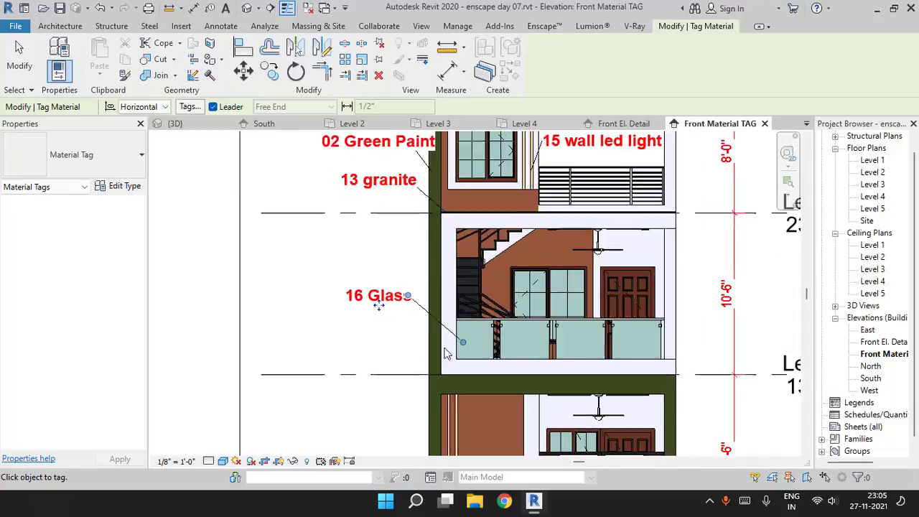
Tag the top rail of the glass balcony railing as Metal - Steel, placing the label above 16 Glass
{"action": "scroll", "coordinate": [459, 337], "scroll_direction": "up", "scroll_amount": 5}
{"action": "left_click", "coordinate": [480, 282]}
{"action": "middle_click_drag", "start_coordinate": [480, 282], "coordinate": [596, 410]}
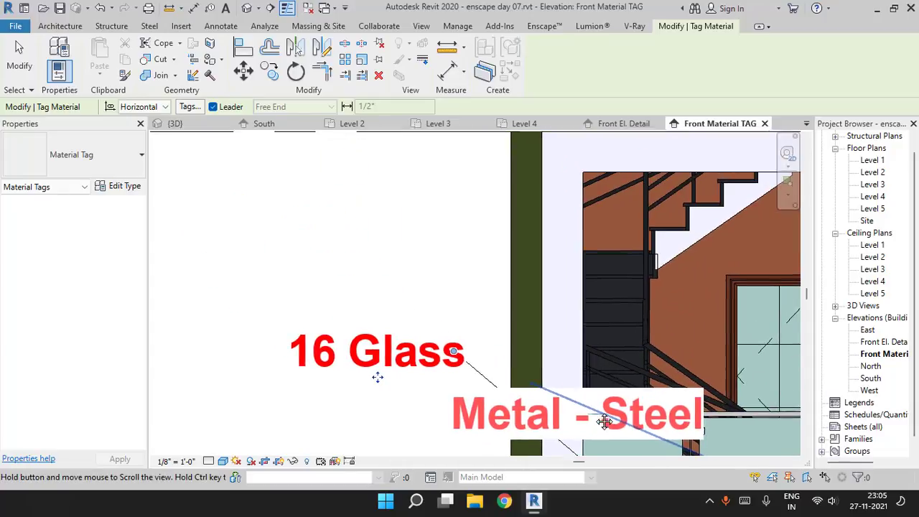
{"action": "scroll", "coordinate": [496, 301], "scroll_direction": "down", "scroll_amount": 4}
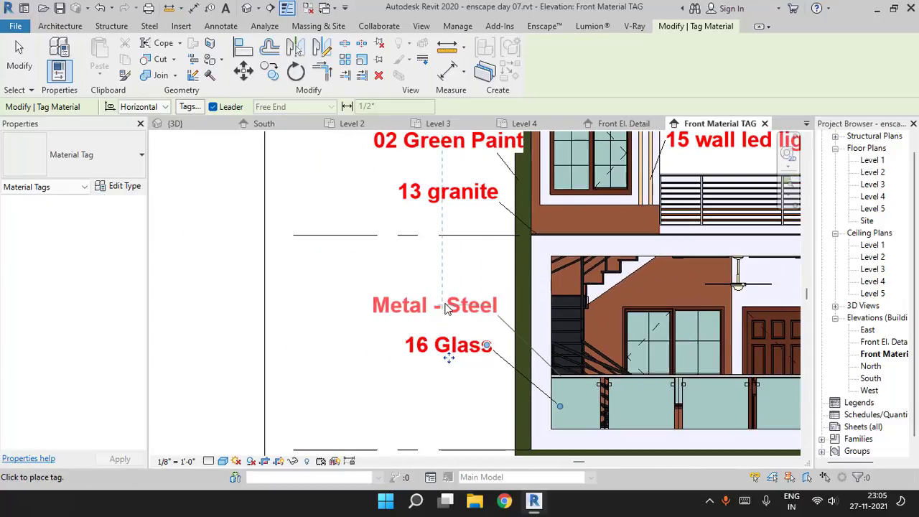
{"action": "left_click", "coordinate": [445, 302]}
Tag the vertical light strip on the ground-floor wall as 15 wall led light, placing the label outside the building
{"action": "scroll", "coordinate": [450, 310], "scroll_direction": "down", "scroll_amount": 2}
{"action": "middle_click_drag", "start_coordinate": [494, 328], "coordinate": [463, 256]}
{"action": "middle_click_drag", "start_coordinate": [486, 361], "coordinate": [493, 330]}
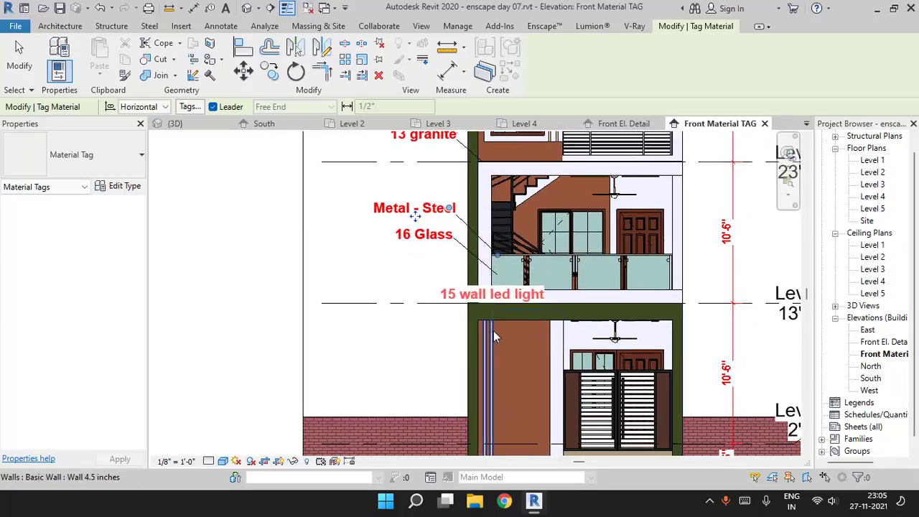
{"action": "scroll", "coordinate": [488, 336], "scroll_direction": "up", "scroll_amount": 3}
{"action": "scroll", "coordinate": [488, 352], "scroll_direction": "up", "scroll_amount": 3}
{"action": "scroll", "coordinate": [470, 373], "scroll_direction": "down", "scroll_amount": 3}
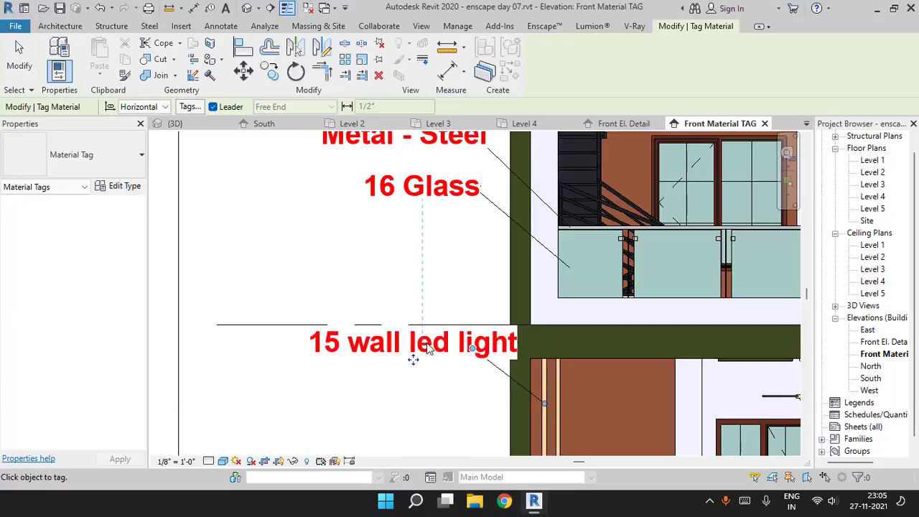
Tag the brown ground-floor wall panel as 09 wall wood finish, placing the label below 15 wall led light
{"action": "middle_click_drag", "start_coordinate": [481, 385], "coordinate": [468, 291]}
{"action": "scroll", "coordinate": [506, 372], "scroll_direction": "up", "scroll_amount": 3}
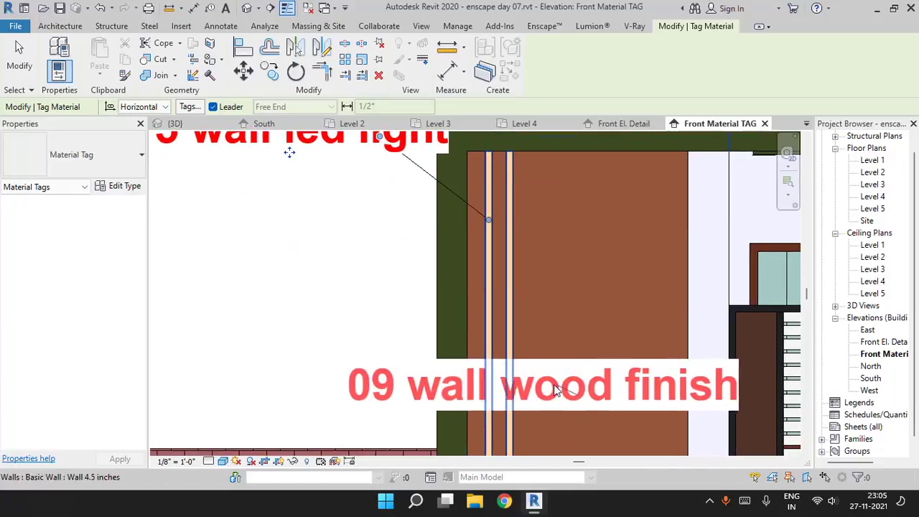
{"action": "scroll", "coordinate": [567, 386], "scroll_direction": "down", "scroll_amount": 3}
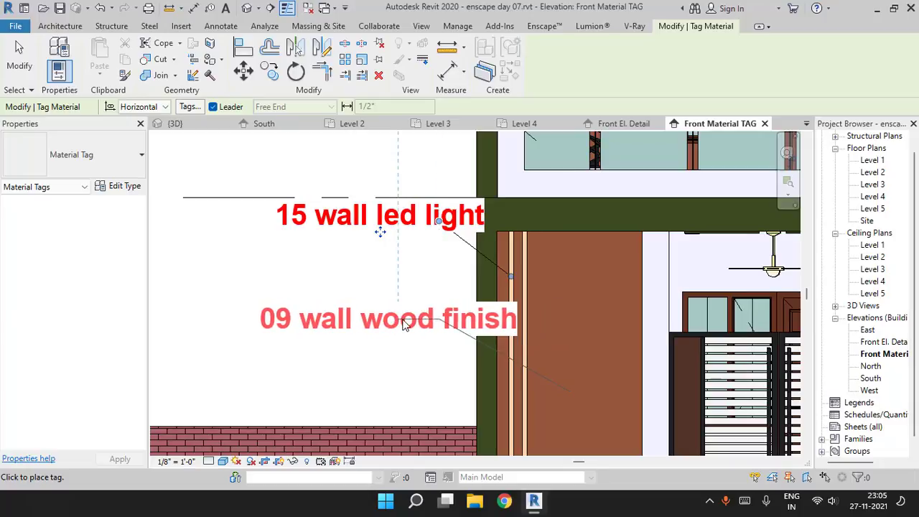
Tag the gate's dark wood side panel as 08 gate wood, placing the label beside the building above the brick wall
{"action": "scroll", "coordinate": [425, 330], "scroll_direction": "down", "scroll_amount": 3}
{"action": "middle_click_drag", "start_coordinate": [522, 375], "coordinate": [474, 300]}
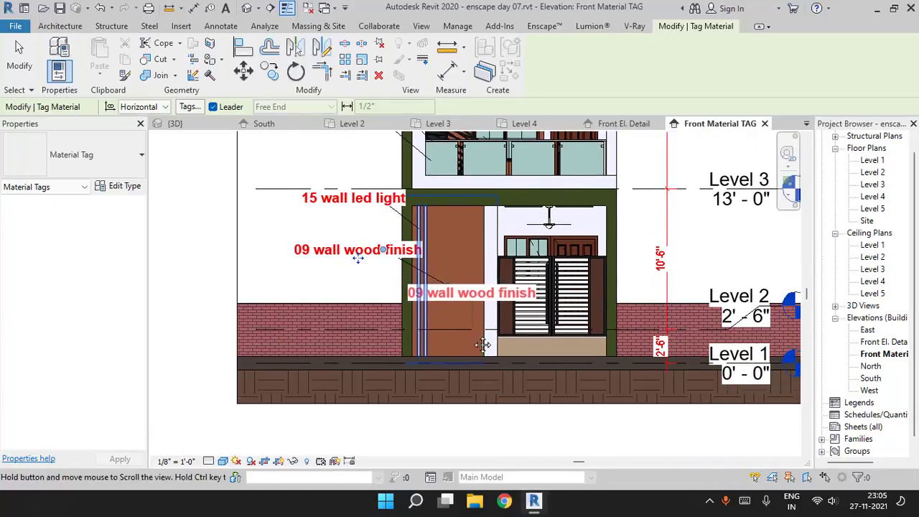
{"action": "middle_click_drag", "start_coordinate": [533, 345], "coordinate": [441, 410]}
{"action": "scroll", "coordinate": [504, 369], "scroll_direction": "up", "scroll_amount": 9}
{"action": "middle_click_drag", "start_coordinate": [504, 353], "coordinate": [464, 365]}
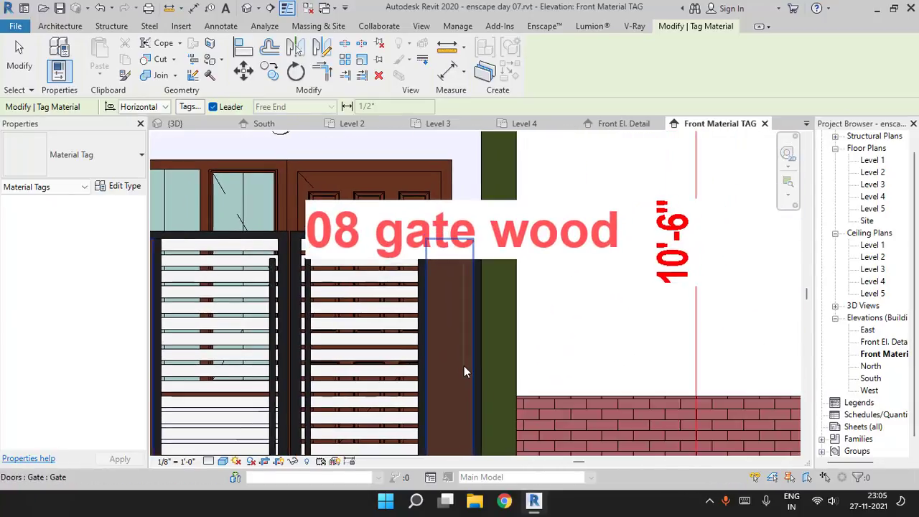
{"action": "scroll", "coordinate": [463, 367], "scroll_direction": "down", "scroll_amount": 4}
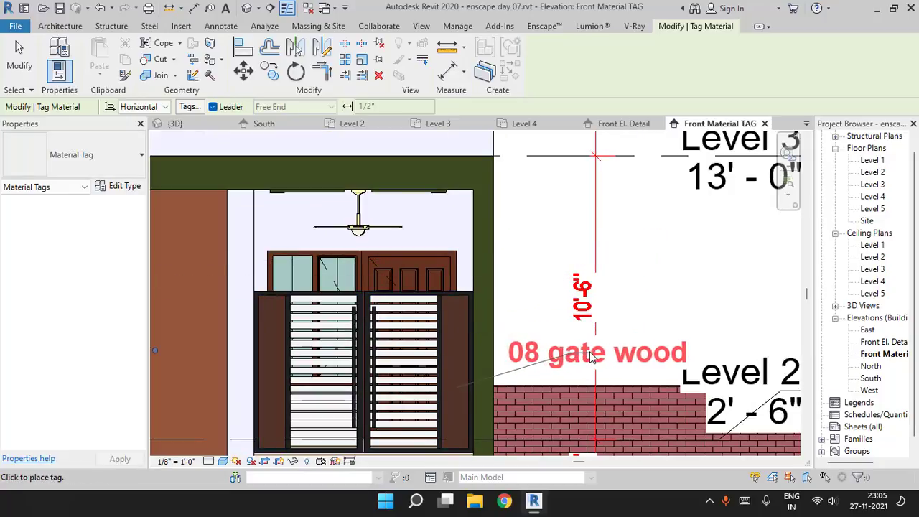
{"action": "left_click", "coordinate": [592, 357]}
Tag the gate's black frame as 06 Iron, Ductile, placing the label above 08 gate wood
{"action": "scroll", "coordinate": [481, 315], "scroll_direction": "up", "scroll_amount": 4}
{"action": "scroll", "coordinate": [470, 311], "scroll_direction": "down", "scroll_amount": 2}
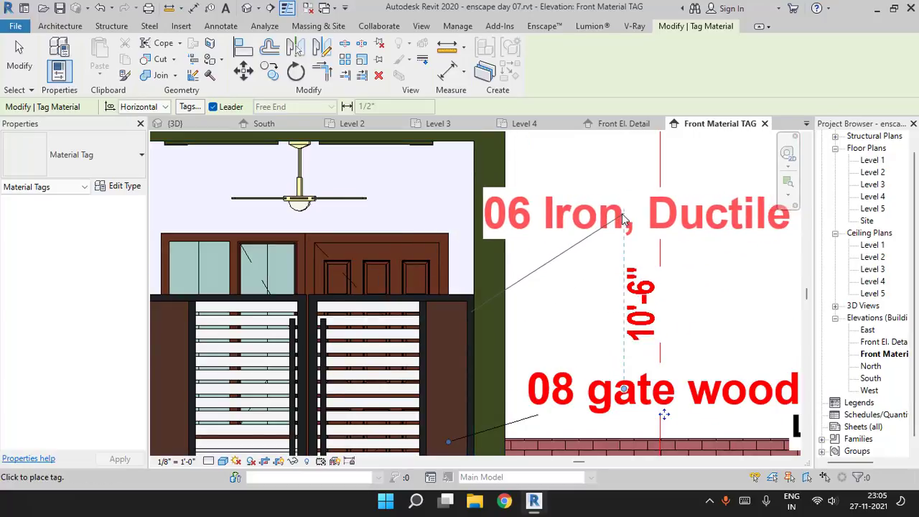
{"action": "left_click", "coordinate": [622, 214]}
{"action": "middle_click_drag", "start_coordinate": [562, 257], "coordinate": [628, 252]}
{"action": "middle_click_drag", "start_coordinate": [667, 218], "coordinate": [568, 233]}
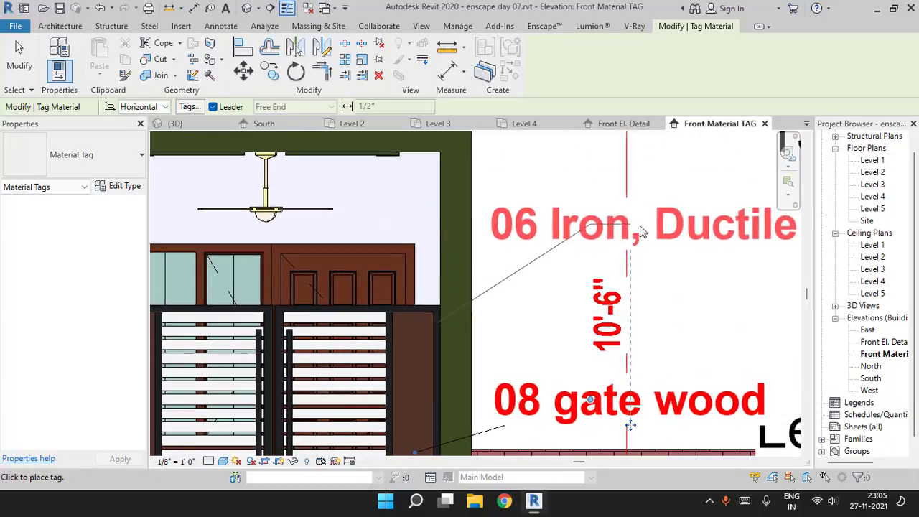
{"action": "left_click", "coordinate": [656, 232]}
Tag the gate's horizontal slats as 07 Aluminum, placing the label above 06 Iron, Ductile
{"action": "left_click", "coordinate": [374, 329]}
{"action": "middle_click_drag", "start_coordinate": [439, 249], "coordinate": [437, 276]}
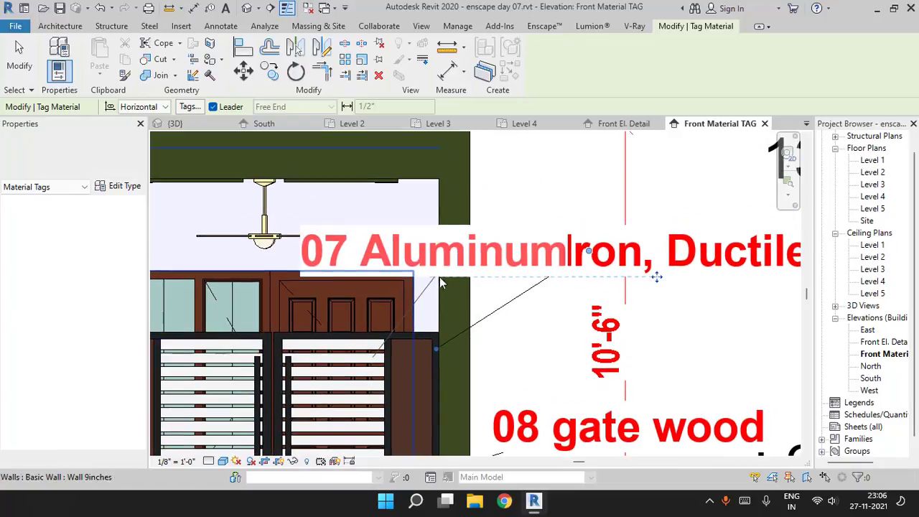
{"action": "middle_click_drag", "start_coordinate": [543, 179], "coordinate": [418, 247]}
{"action": "left_click", "coordinate": [419, 246]}
Tag the brown wall behind the Level 3 balcony as 09 wall wood finish, placing the label beside the building
{"action": "scroll", "coordinate": [495, 279], "scroll_direction": "down", "scroll_amount": 4}
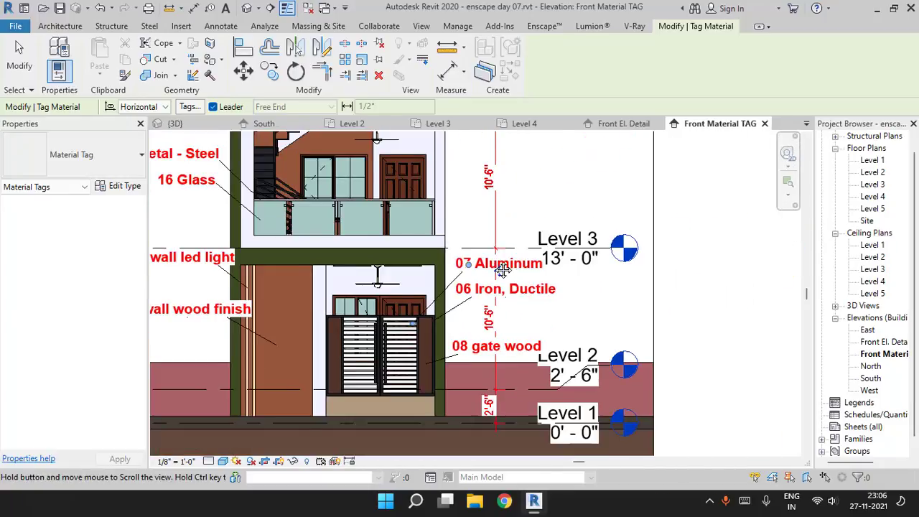
{"action": "middle_click_drag", "start_coordinate": [486, 185], "coordinate": [525, 278]}
{"action": "scroll", "coordinate": [519, 322], "scroll_direction": "down", "scroll_amount": 3}
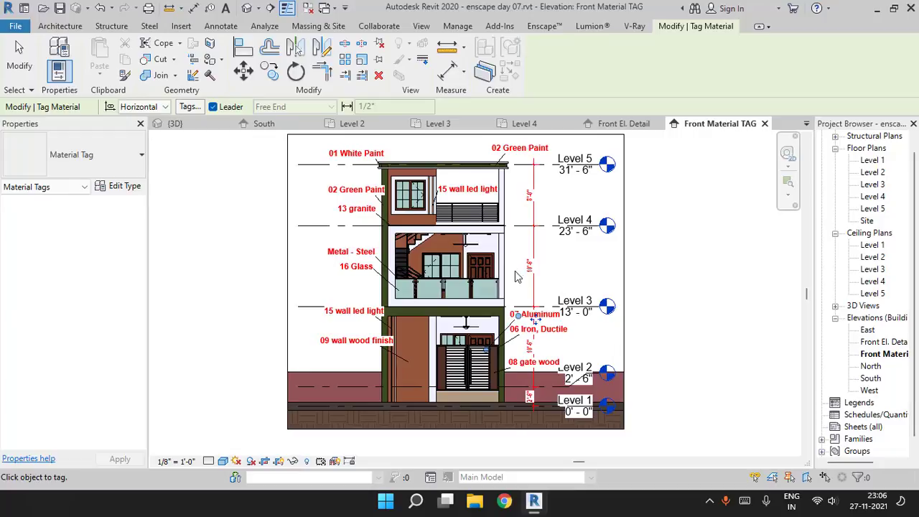
{"action": "scroll", "coordinate": [467, 245], "scroll_direction": "up", "scroll_amount": 5}
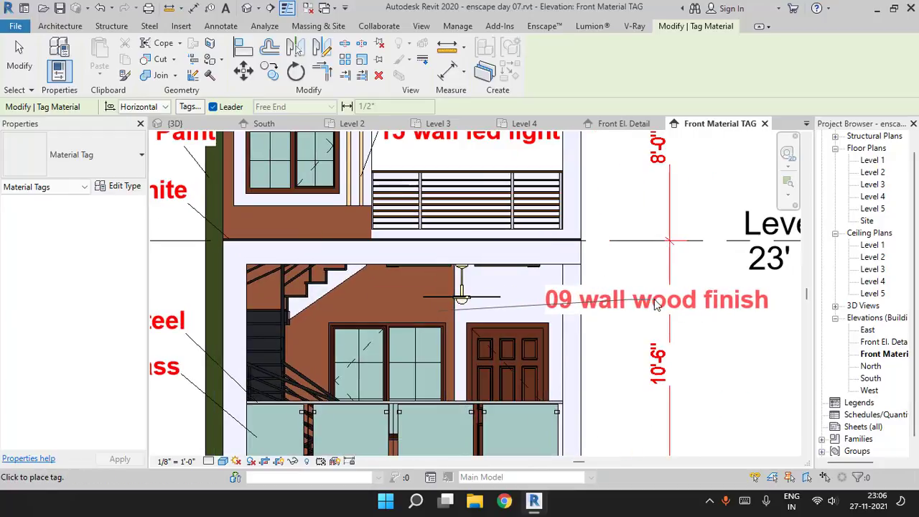
{"action": "middle_click_drag", "start_coordinate": [642, 284], "coordinate": [637, 289]}
{"action": "scroll", "coordinate": [523, 290], "scroll_direction": "up", "scroll_amount": 1}
Tag the white wall above the Level 3 balcony door as 01 White Paint, placing the label above 09 wall wood finish
{"action": "left_click", "coordinate": [523, 290]}
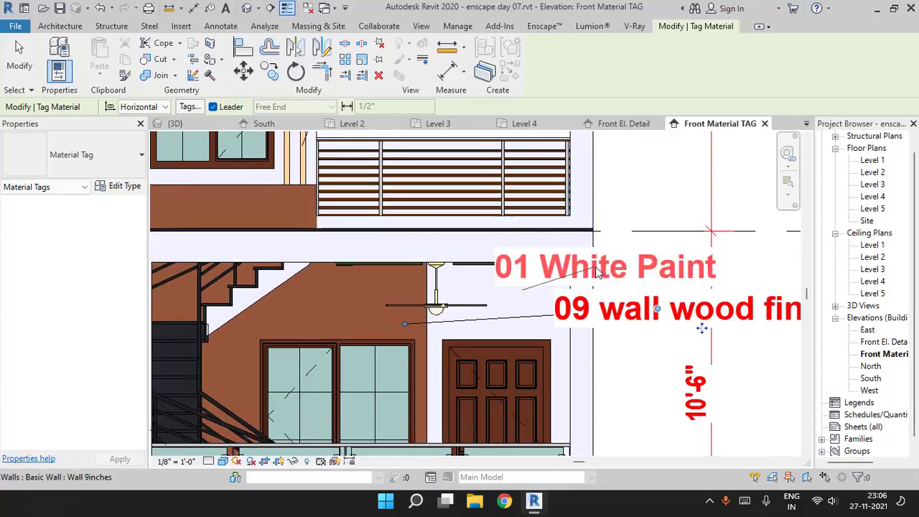
{"action": "mouse_move", "coordinate": [595, 265]}
{"action": "middle_mouse_down"}
{"action": "mouse_move", "coordinate": [492, 294]}
{"action": "mouse_move", "coordinate": [521, 290]}
{"action": "middle_mouse_up"}
{"action": "left_click", "coordinate": [587, 290]}
{"action": "scroll", "coordinate": [587, 290], "scroll_direction": "down", "scroll_amount": 3}
{"action": "scroll", "coordinate": [521, 291], "scroll_direction": "up", "scroll_amount": 5}
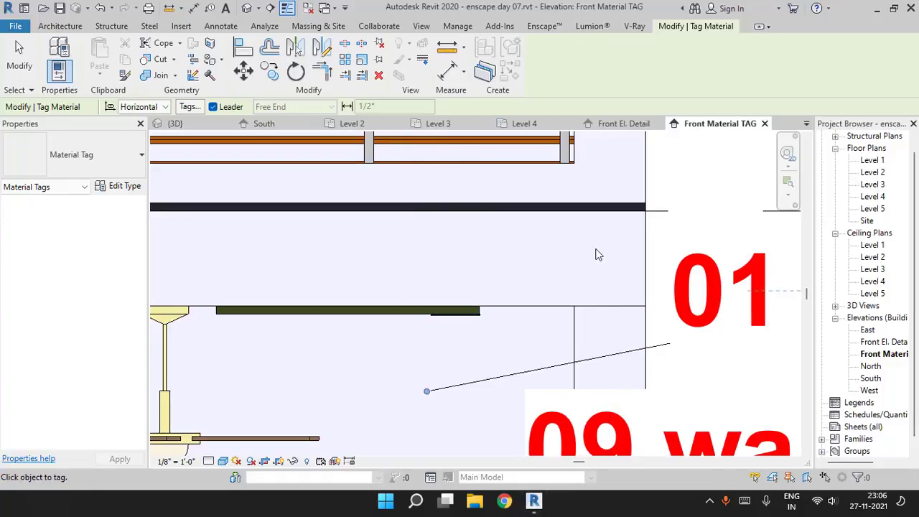
{"action": "scroll", "coordinate": [599, 252], "scroll_direction": "down", "scroll_amount": 4}
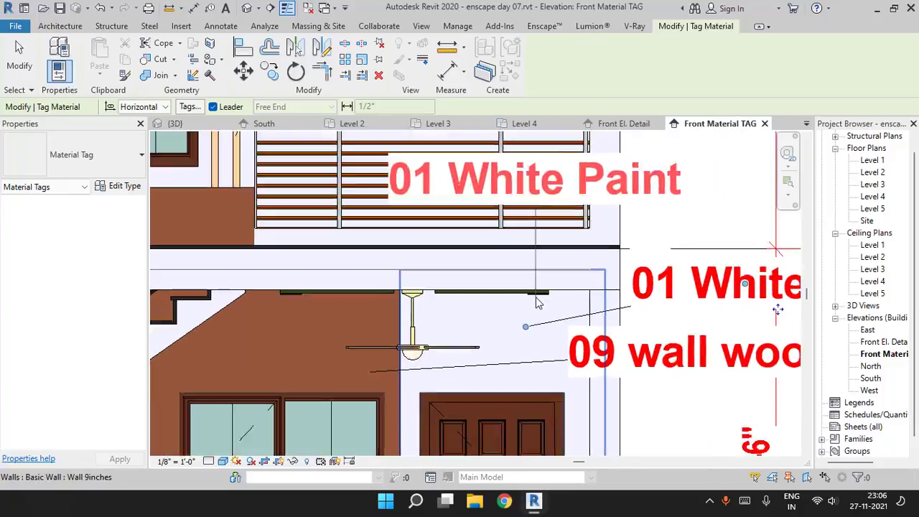
Tag the thin green strip under the Level 3 balcony ceiling as 02 Green Paint, placing the label above 01 White Paint
{"action": "scroll", "coordinate": [539, 302], "scroll_direction": "up", "scroll_amount": 2}
{"action": "left_click", "coordinate": [524, 293]}
{"action": "scroll", "coordinate": [504, 305], "scroll_direction": "down", "scroll_amount": 3}
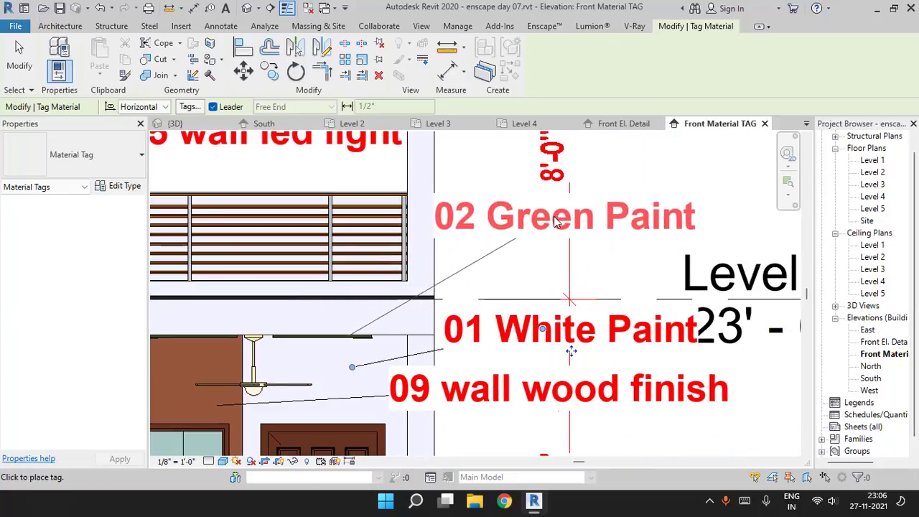
{"action": "left_click", "coordinate": [554, 228]}
{"action": "scroll", "coordinate": [572, 303], "scroll_direction": "down", "scroll_amount": 3}
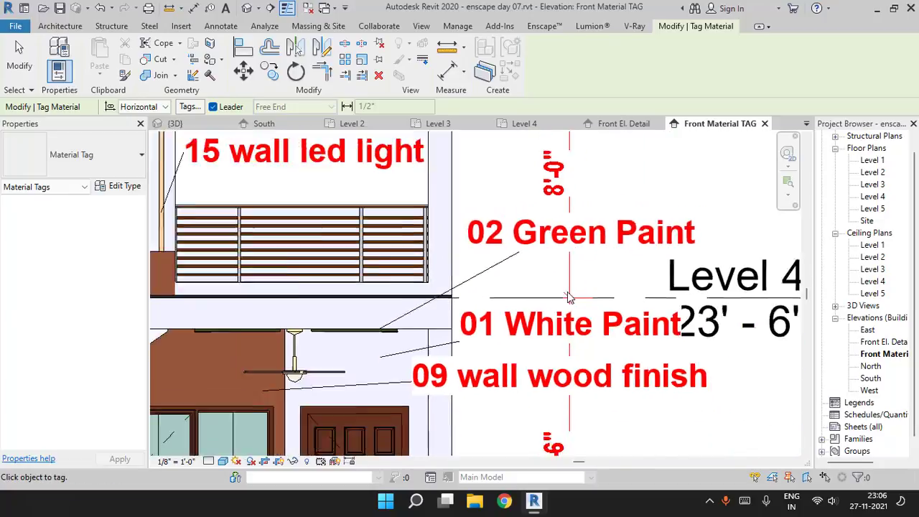
{"action": "mouse_move", "coordinate": [567, 315]}
{"action": "middle_mouse_down"}
{"action": "mouse_move", "coordinate": [594, 283]}
{"action": "mouse_move", "coordinate": [573, 330]}
{"action": "middle_mouse_up"}
{"action": "scroll", "coordinate": [592, 262], "scroll_direction": "up", "scroll_amount": 6}
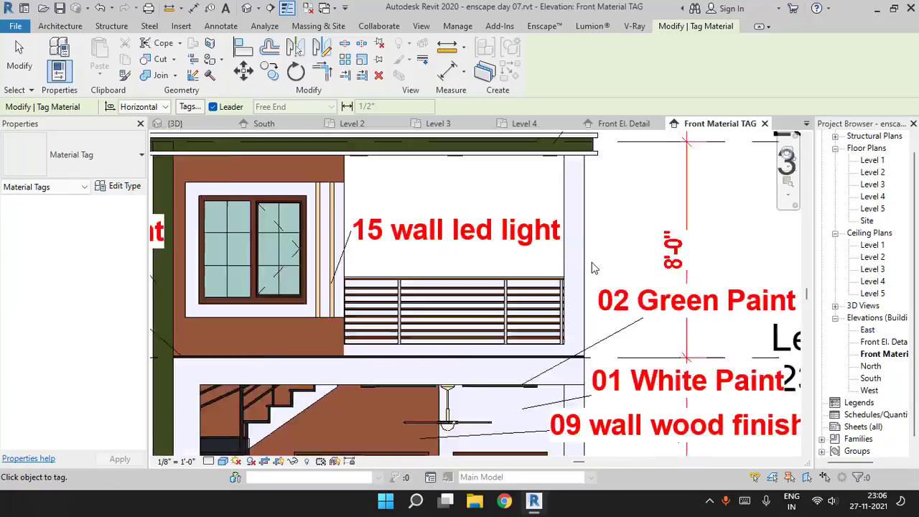
{"action": "middle_click_drag", "start_coordinate": [591, 262], "coordinate": [581, 284]}
{"action": "scroll", "coordinate": [465, 318], "scroll_direction": "up", "scroll_amount": 2}
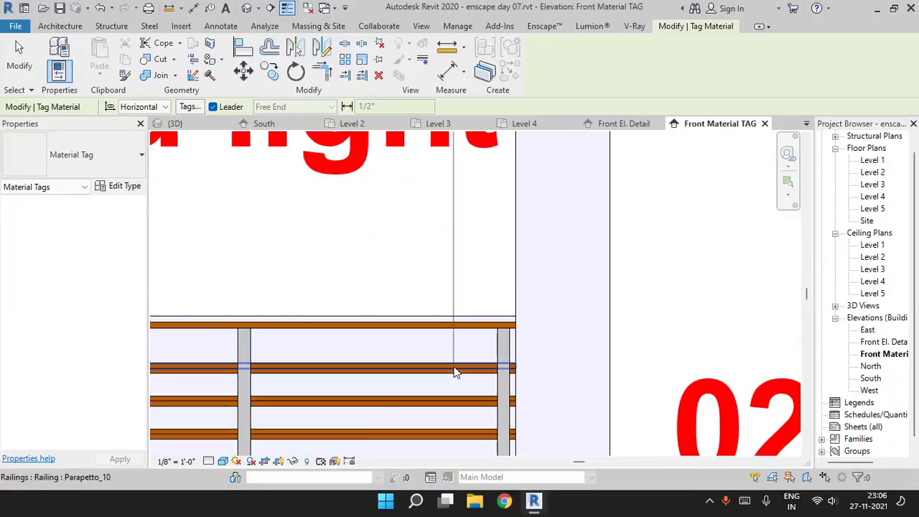
{"action": "scroll", "coordinate": [454, 372], "scroll_direction": "down", "scroll_amount": 4}
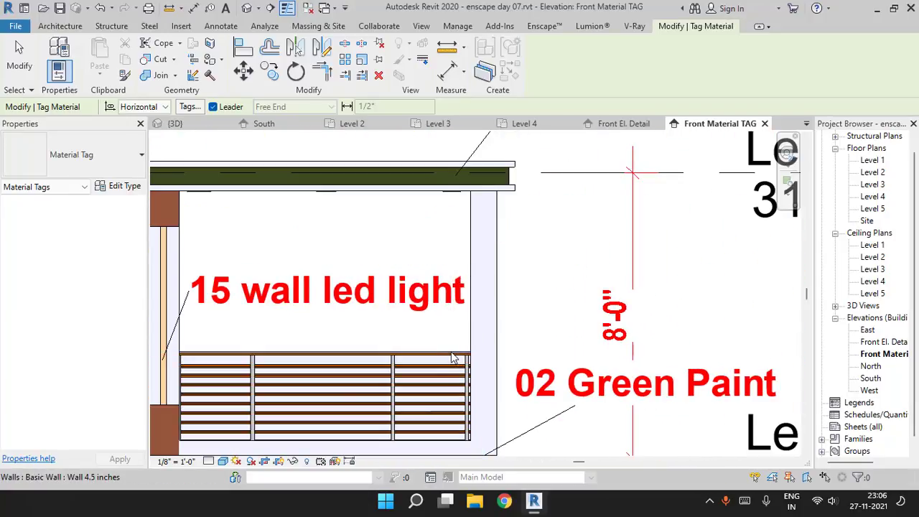
{"action": "scroll", "coordinate": [452, 355], "scroll_direction": "down", "scroll_amount": 4}
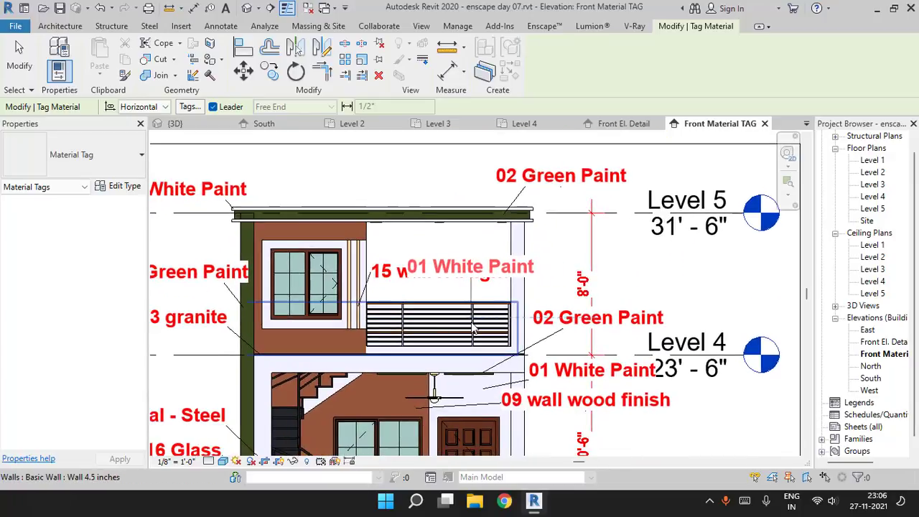
Tag the dark steps of the Level 3 staircase as 13 granite, placing the label above Metal - Steel
{"action": "middle_click_drag", "start_coordinate": [447, 314], "coordinate": [578, 222]}
{"action": "scroll", "coordinate": [529, 230], "scroll_direction": "down", "scroll_amount": 2}
{"action": "scroll", "coordinate": [432, 310], "scroll_direction": "up", "scroll_amount": 4}
{"action": "middle_click_drag", "start_coordinate": [436, 309], "coordinate": [518, 373]}
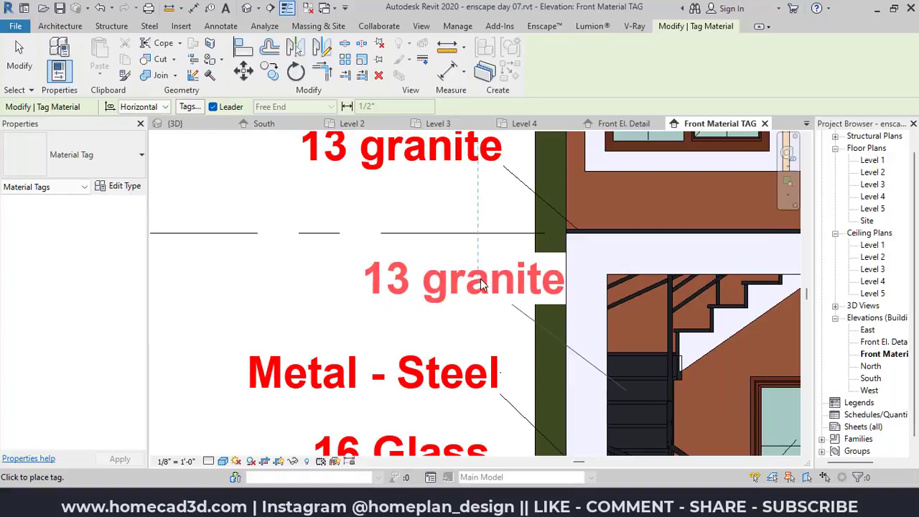
{"action": "left_click", "coordinate": [408, 284]}
{"action": "key", "text": "Escape"}
{"action": "scroll", "coordinate": [509, 323], "scroll_direction": "down", "scroll_amount": 2}
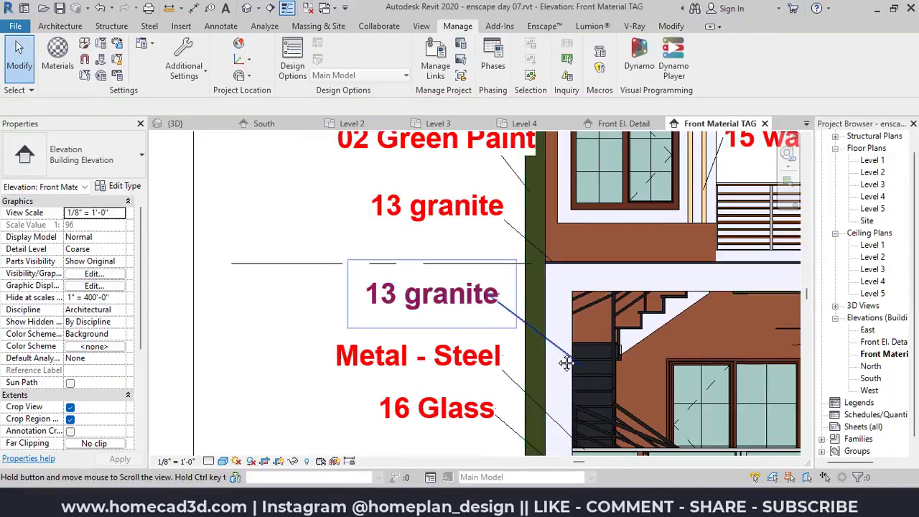
Tag the white side of the upper stair flight as 01 White Paint, placing the label between the two 13 granite labels
{"action": "middle_click_drag", "start_coordinate": [566, 363], "coordinate": [577, 383]}
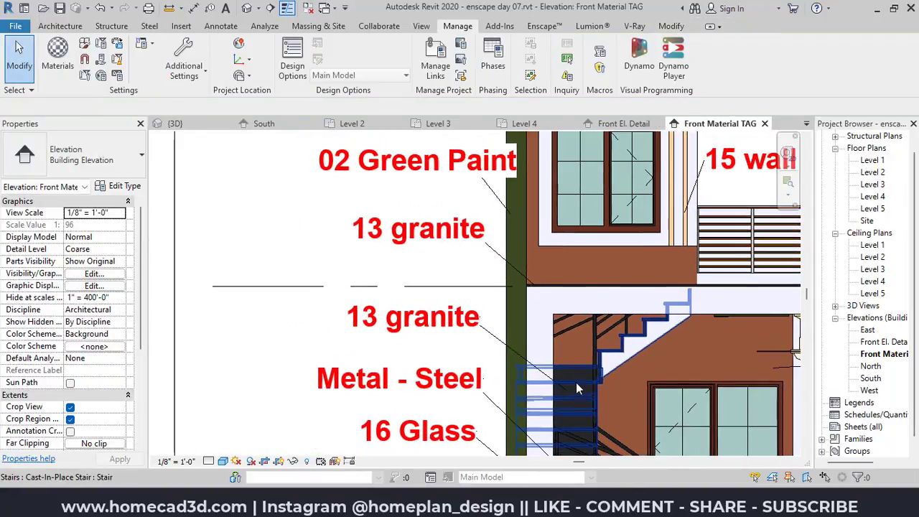
{"action": "scroll", "coordinate": [609, 369], "scroll_direction": "up", "scroll_amount": 2}
{"action": "left_click", "coordinate": [381, 291]}
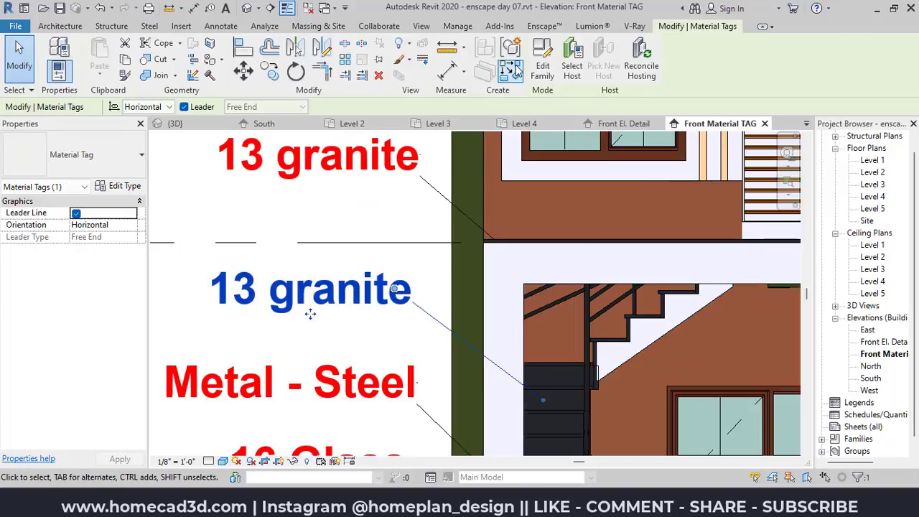
{"action": "left_click", "coordinate": [511, 71]}
{"action": "left_click", "coordinate": [613, 353]}
{"action": "middle_click_drag", "start_coordinate": [460, 271], "coordinate": [529, 316]}
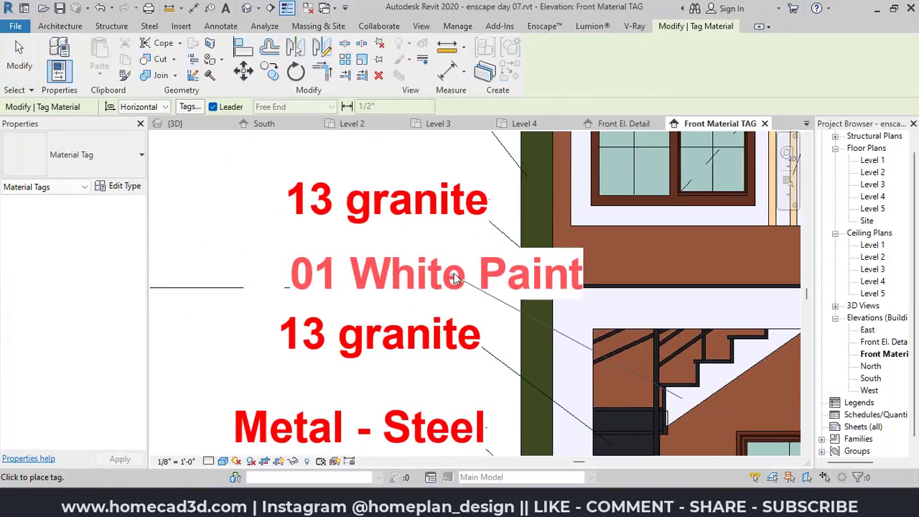
{"action": "left_click", "coordinate": [390, 276]}
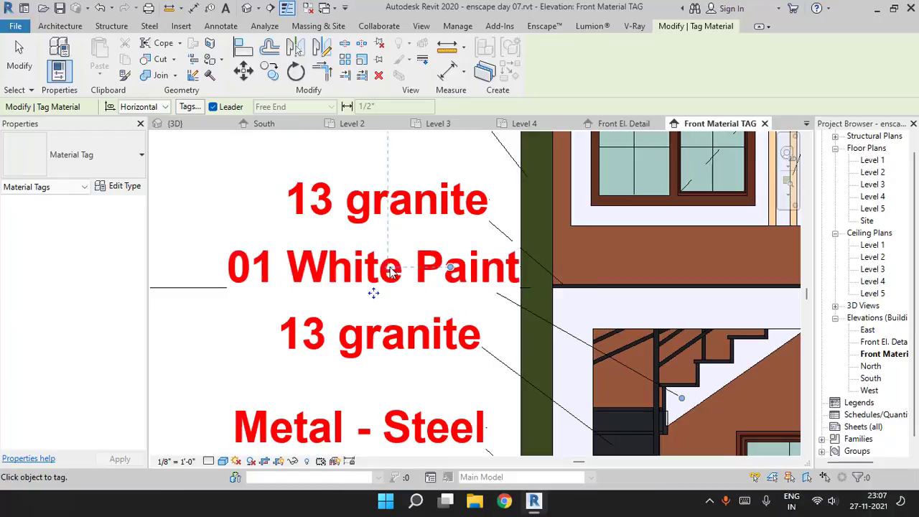
{"action": "key", "text": "Escape"}
{"action": "key", "text": "Escape"}
Tag the white wall strip beside the gate as 01 White Paint, placing the label over the brown ground-floor wall
{"action": "scroll", "coordinate": [402, 291], "scroll_direction": "down", "scroll_amount": 5}
{"action": "scroll", "coordinate": [567, 305], "scroll_direction": "down", "scroll_amount": 3}
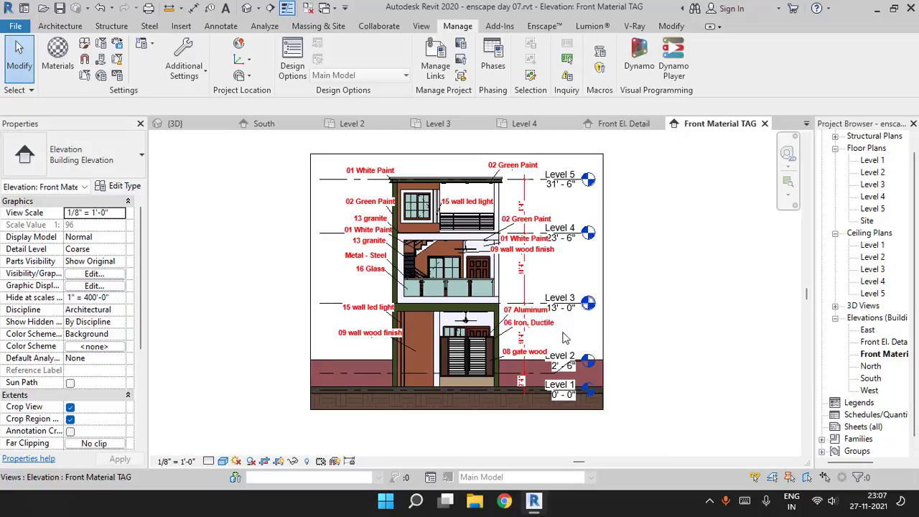
{"action": "scroll", "coordinate": [435, 344], "scroll_direction": "up", "scroll_amount": 6}
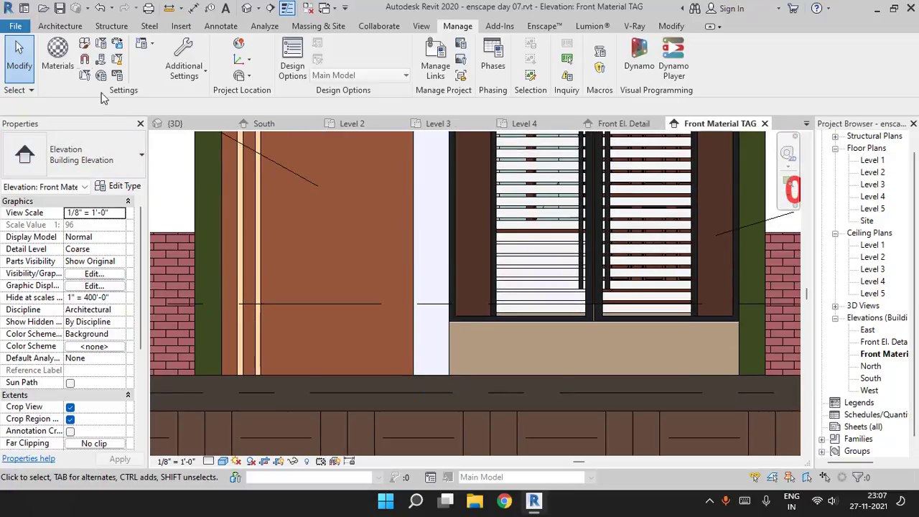
{"action": "left_click", "coordinate": [58, 54]}
{"action": "key", "text": "Escape"}
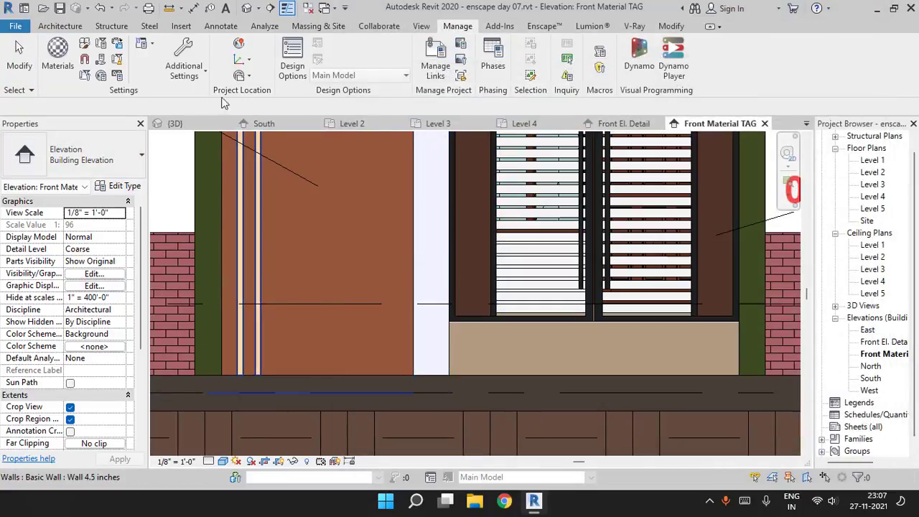
{"action": "middle_click_drag", "start_coordinate": [277, 204], "coordinate": [349, 277]}
{"action": "left_click", "coordinate": [214, 205]}
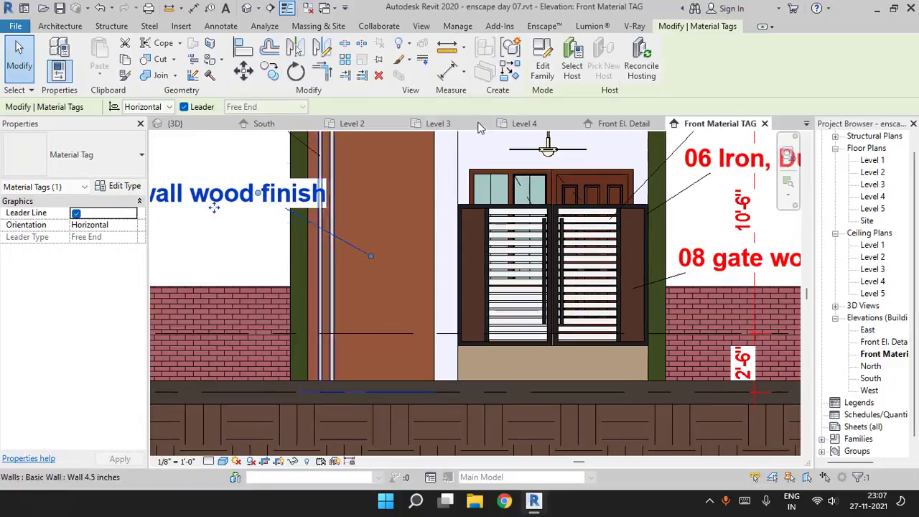
{"action": "key", "text": "m"}
{"action": "key", "text": "g"}
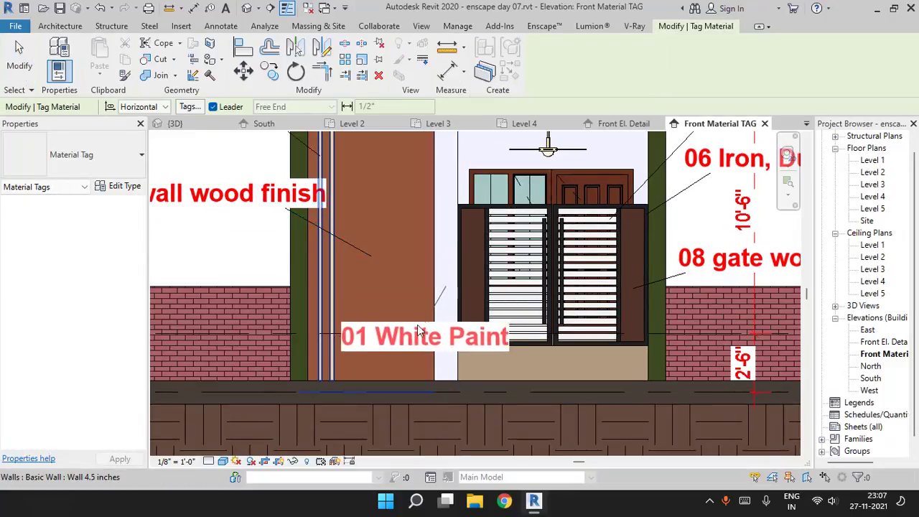
{"action": "left_click", "coordinate": [379, 323]}
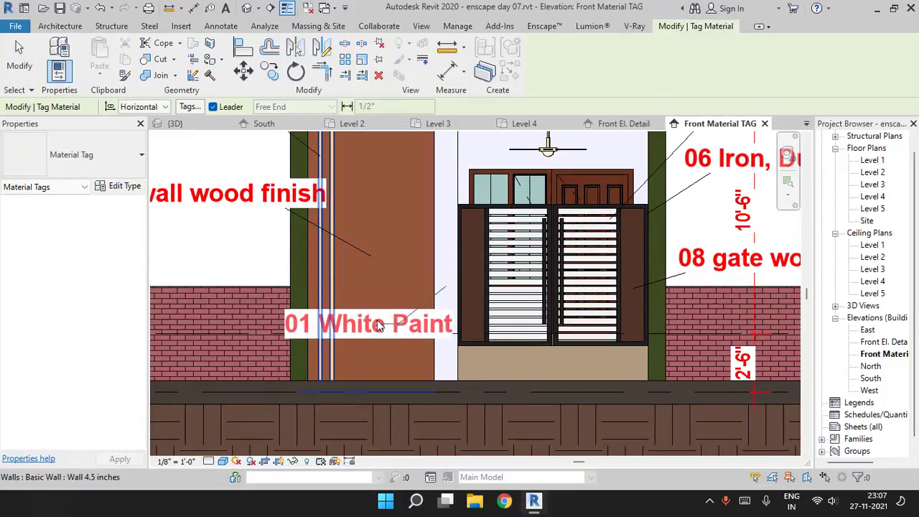
Tag the beige entrance slope beneath the gate as 10 parking floor, placing the label below it
{"action": "middle_click_drag", "start_coordinate": [546, 356], "coordinate": [438, 314]}
{"action": "left_click", "coordinate": [439, 317]}
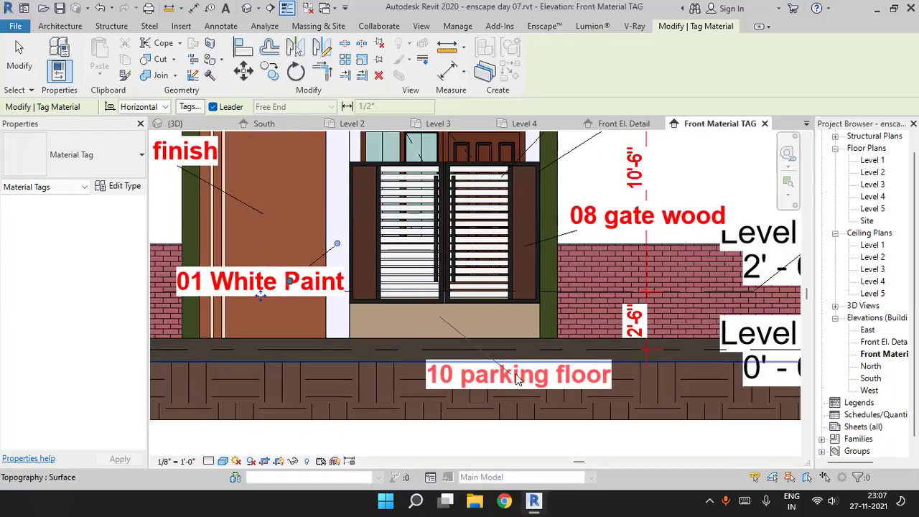
{"action": "left_click", "coordinate": [559, 369]}
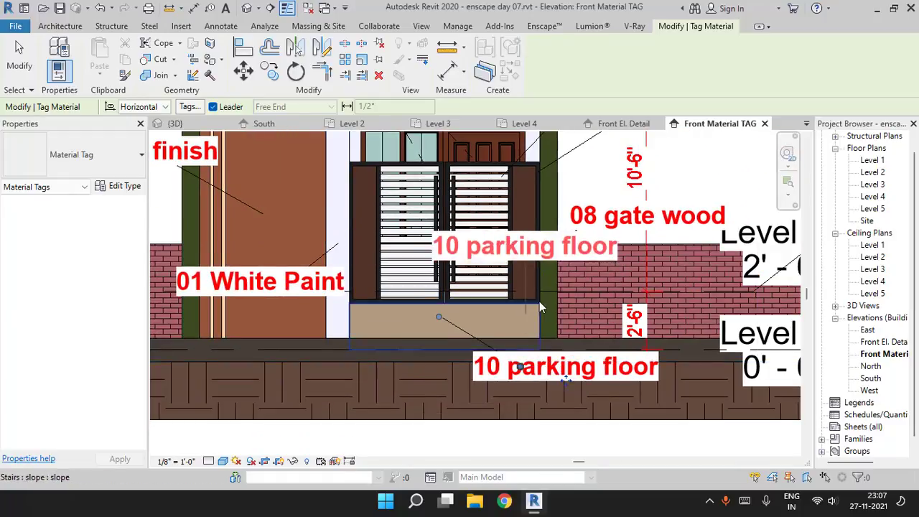
Tag the white wall above the ground-floor entrance door as 01 White Paint, placing the label above 07 Aluminum
{"action": "mouse_move", "coordinate": [540, 237]}
{"action": "middle_mouse_down"}
{"action": "mouse_move", "coordinate": [517, 297]}
{"action": "mouse_move", "coordinate": [521, 264]}
{"action": "middle_mouse_up"}
{"action": "middle_click_drag", "start_coordinate": [529, 223], "coordinate": [530, 266]}
{"action": "scroll", "coordinate": [496, 179], "scroll_direction": "up", "scroll_amount": 2}
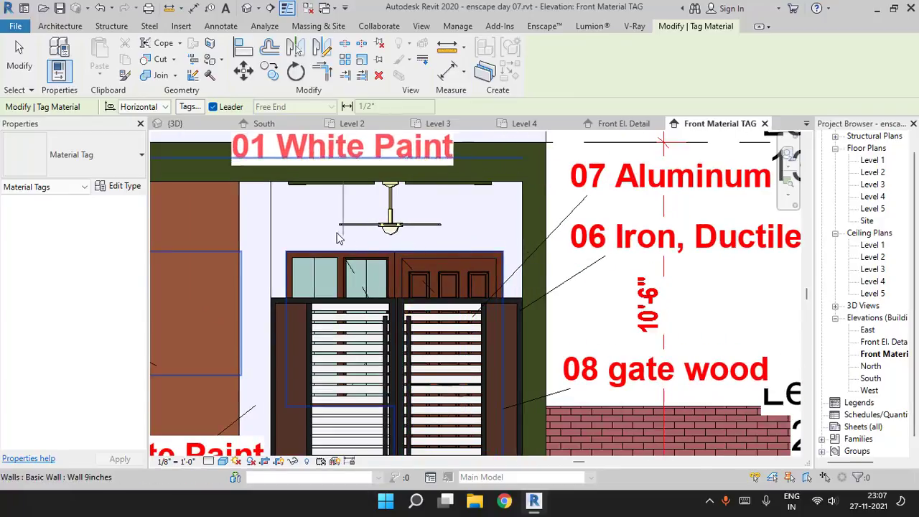
{"action": "scroll", "coordinate": [466, 253], "scroll_direction": "down", "scroll_amount": 2}
{"action": "scroll", "coordinate": [481, 244], "scroll_direction": "up", "scroll_amount": 2}
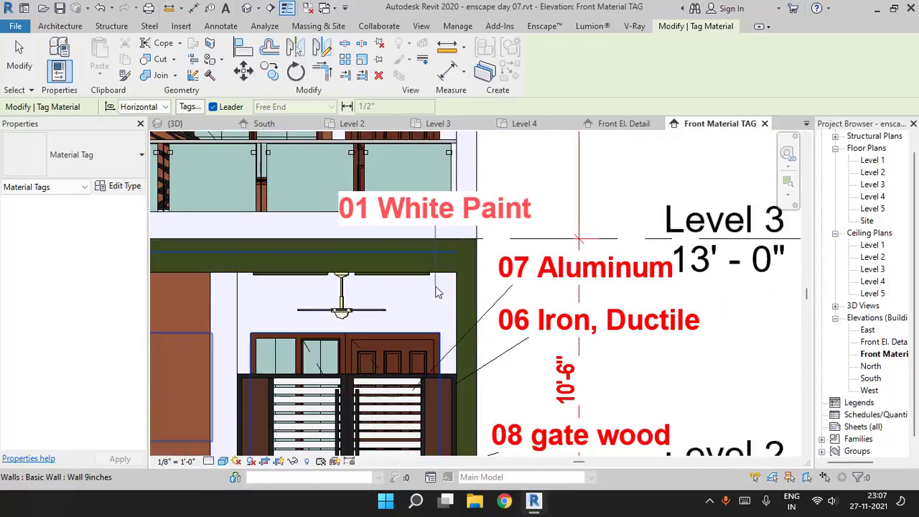
{"action": "left_click", "coordinate": [522, 215]}
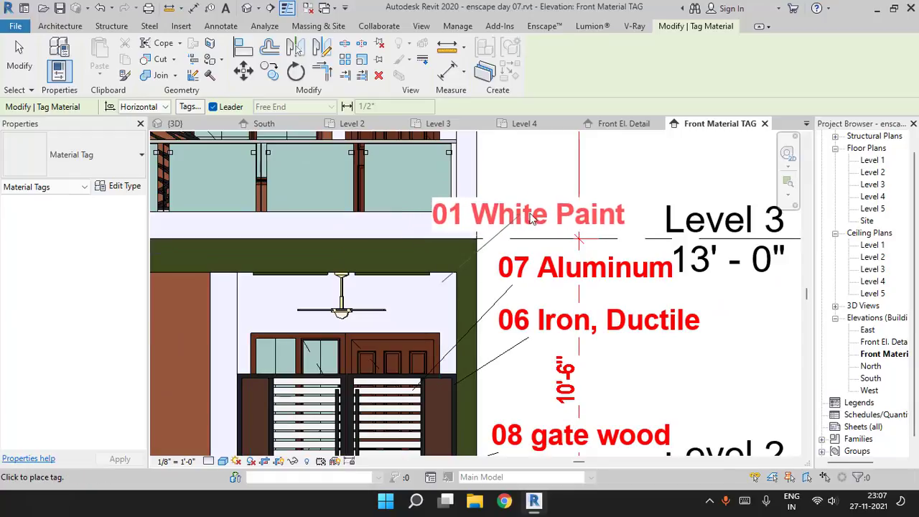
{"action": "left_click", "coordinate": [576, 215]}
{"action": "key", "text": "Escape"}
Review the Front El. Detail elevation and return to the Front Material TAG elevation
{"action": "scroll", "coordinate": [502, 260], "scroll_direction": "down", "scroll_amount": 2}
{"action": "scroll", "coordinate": [511, 219], "scroll_direction": "down", "scroll_amount": 3}
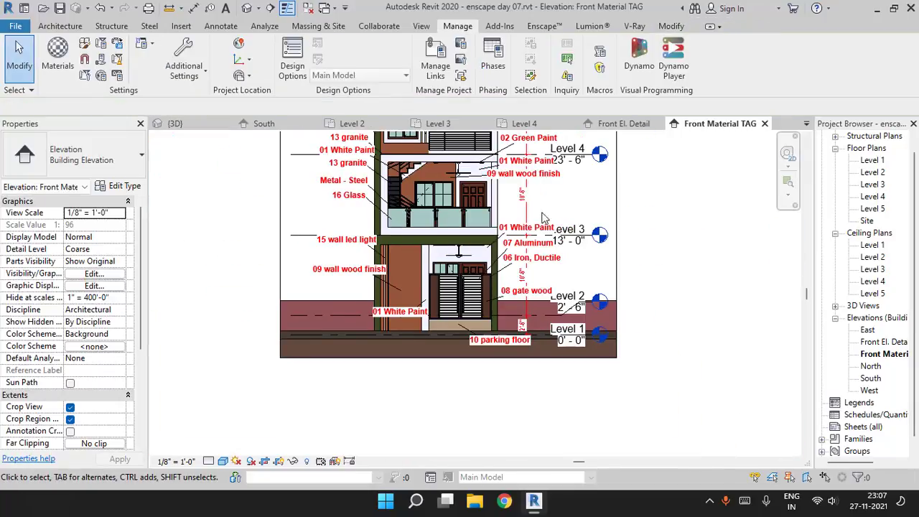
{"action": "double_click", "coordinate": [884, 342]}
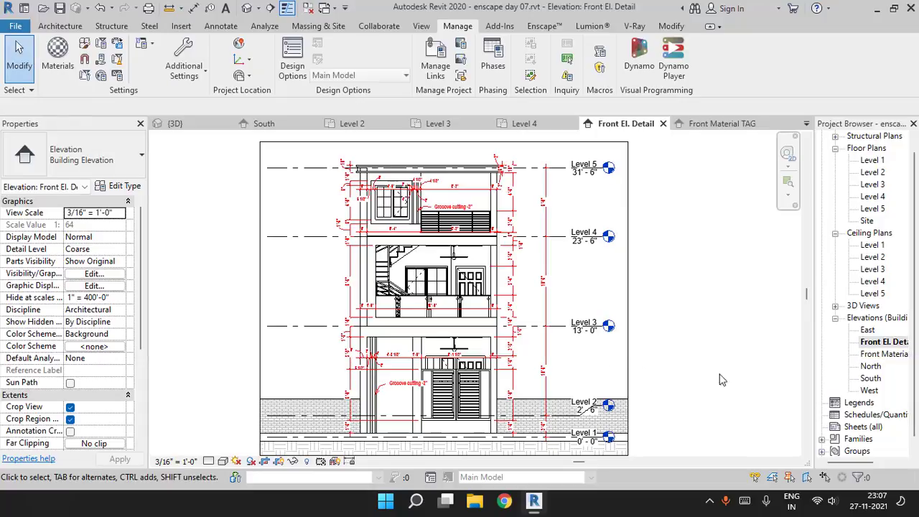
{"action": "double_click", "coordinate": [884, 354]}
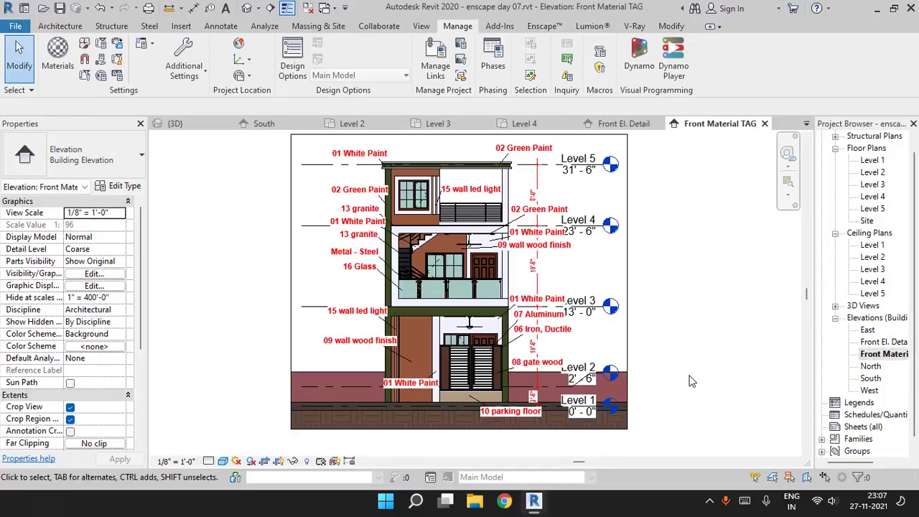
Set the Front Material TAG elevation's visual style to Realistic
{"action": "left_click", "coordinate": [223, 461]}
{"action": "left_click", "coordinate": [220, 445]}
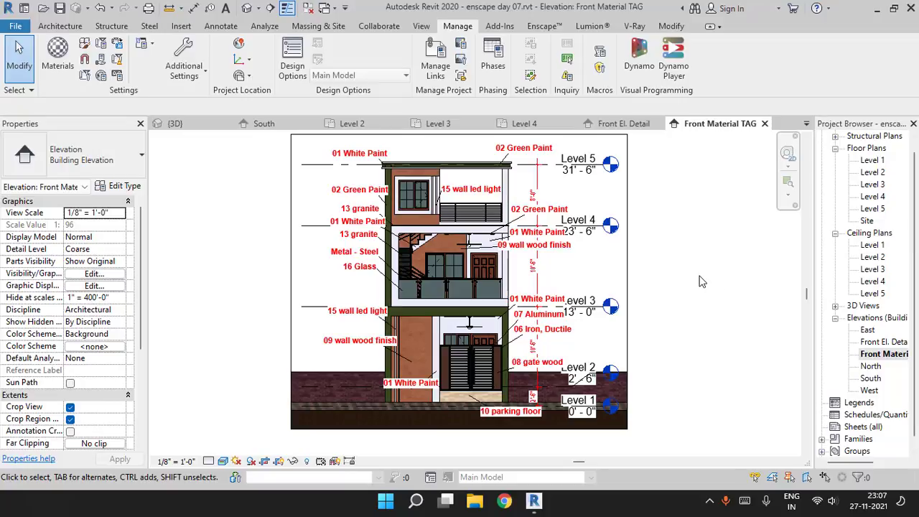
{"action": "scroll", "coordinate": [697, 280], "scroll_direction": "down", "scroll_amount": 2}
{"action": "middle_click_drag", "start_coordinate": [697, 279], "coordinate": [675, 301]}
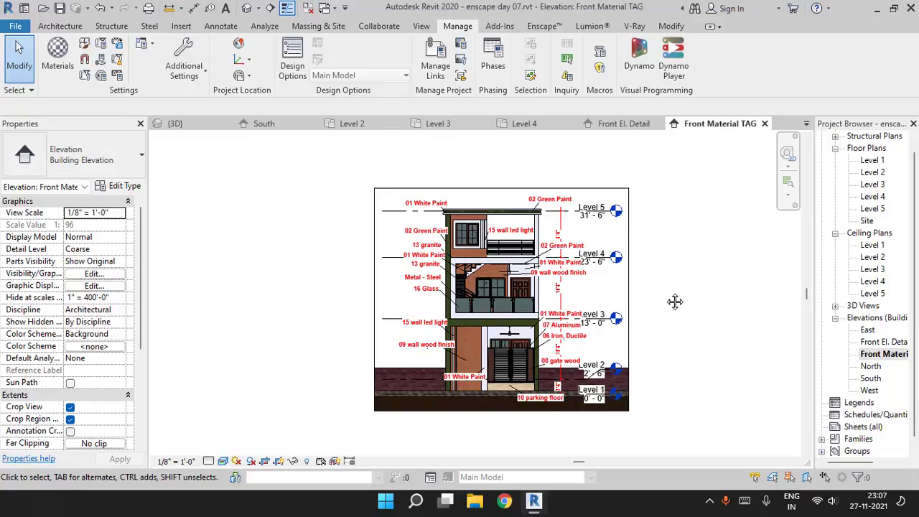
{"action": "left_click", "coordinate": [857, 427]}
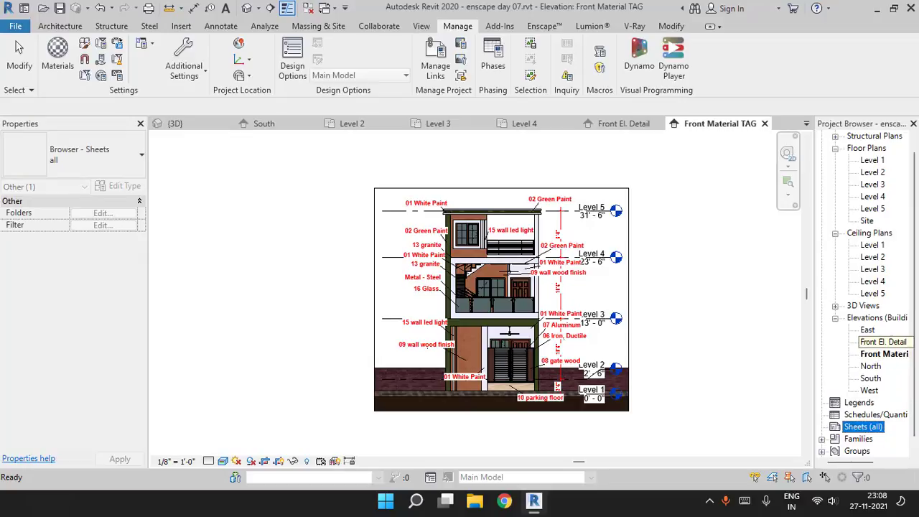
{"action": "left_click", "coordinate": [717, 293]}
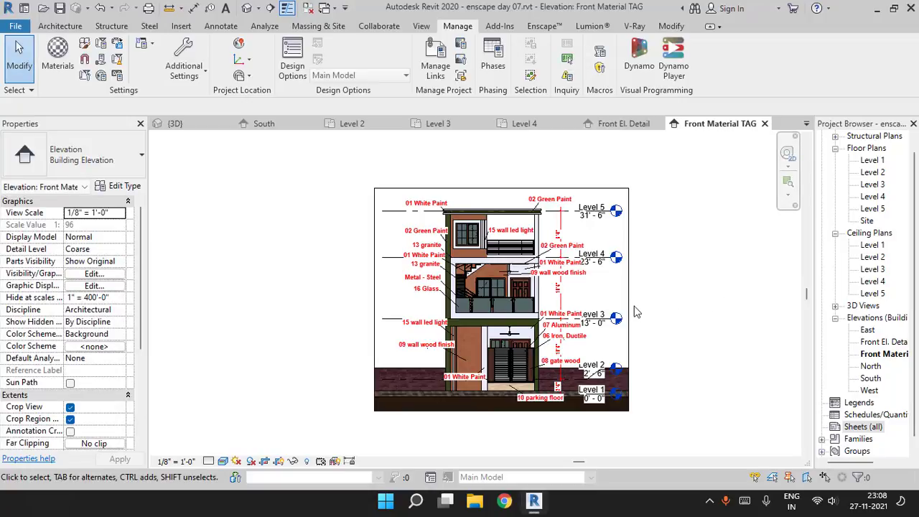
{"action": "mouse_move", "coordinate": [682, 168]}
{"action": "left_mouse_down"}
{"action": "mouse_move", "coordinate": [391, 167]}
{"action": "mouse_move", "coordinate": [411, 445]}
{"action": "mouse_move", "coordinate": [679, 220]}
{"action": "left_mouse_up"}
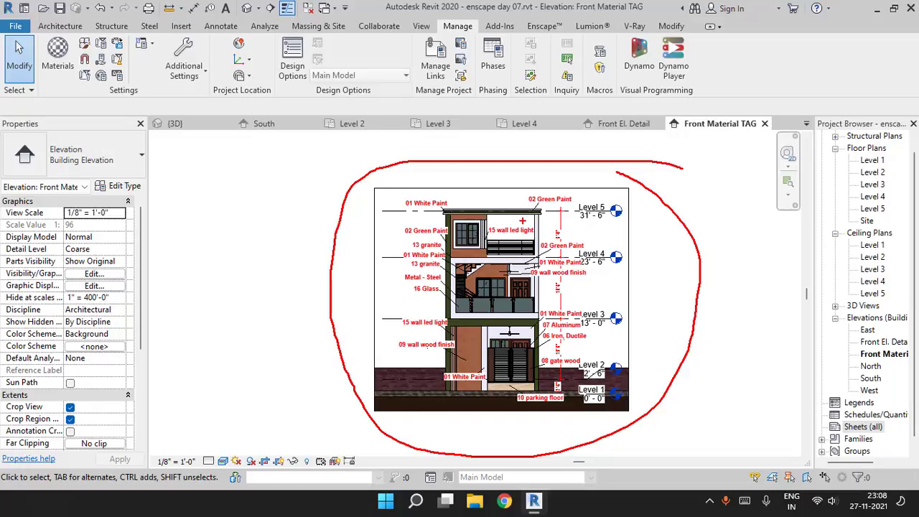
{"action": "key", "text": "Escape"}
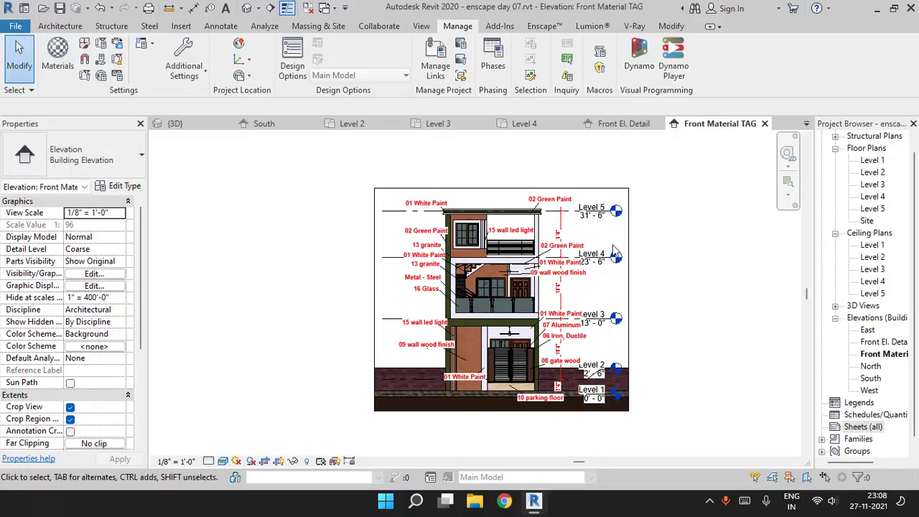
Set up an image export with the Front El. Detail and Front Material TAG elevations ticked and the size fit to 5120 pixels
{"action": "left_click", "coordinate": [15, 25]}
{"action": "mouse_move", "coordinate": [60, 220]}
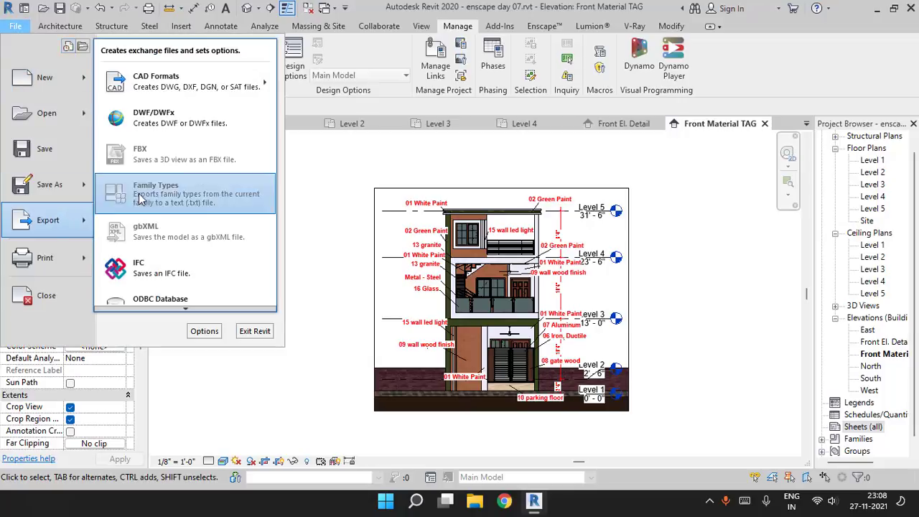
{"action": "scroll", "coordinate": [201, 314], "scroll_direction": "down", "scroll_amount": 3}
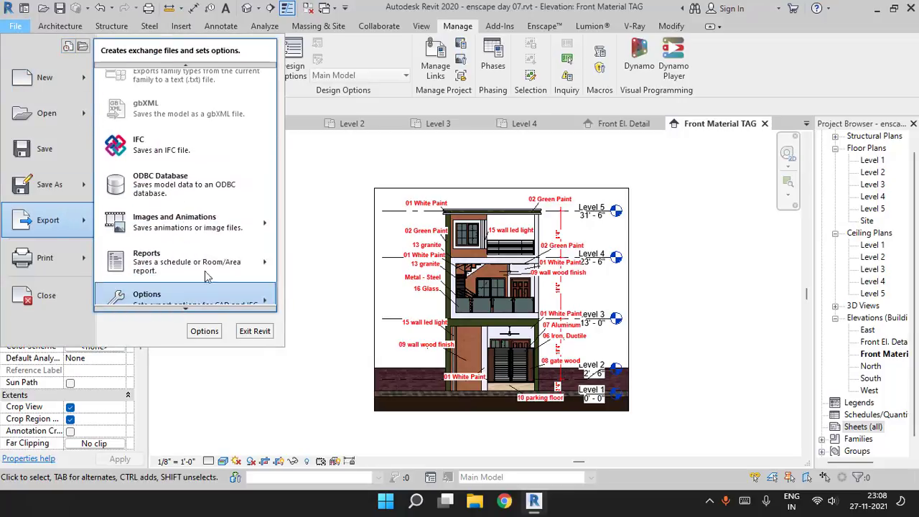
{"action": "mouse_move", "coordinate": [213, 228]}
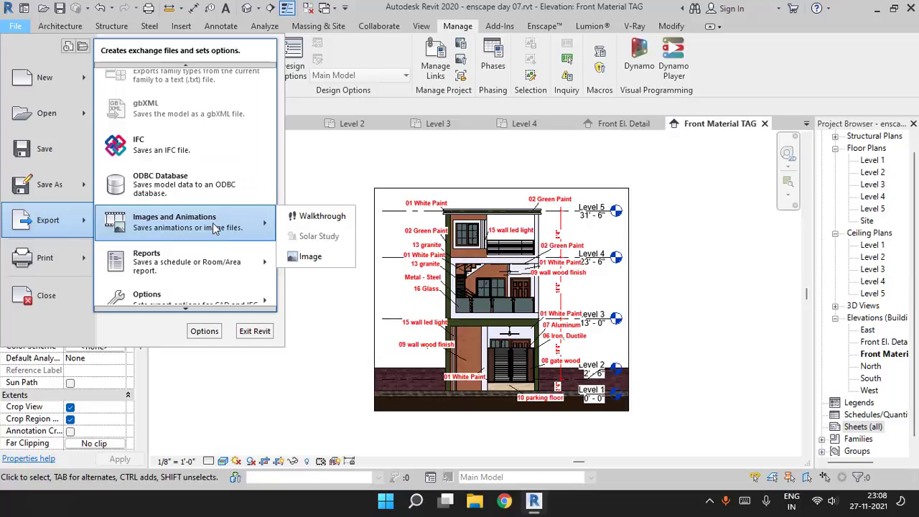
{"action": "left_click", "coordinate": [311, 257]}
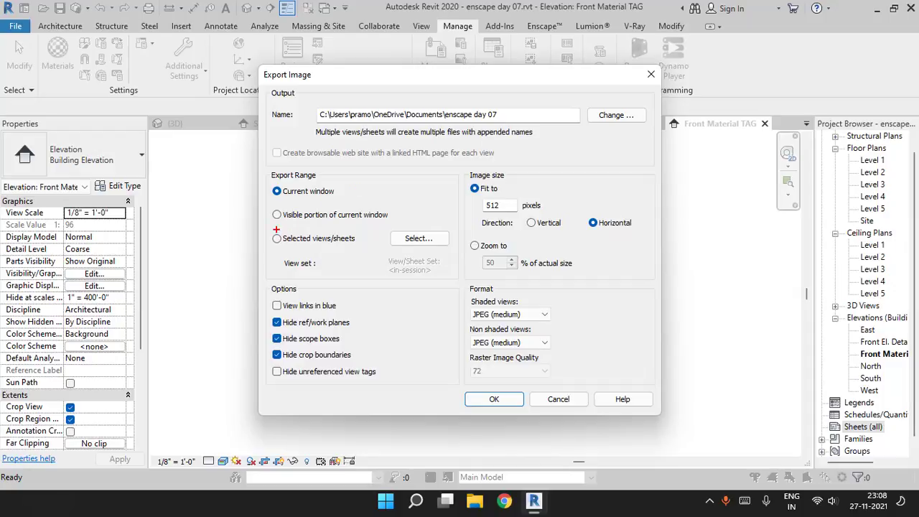
{"action": "left_click", "coordinate": [419, 238]}
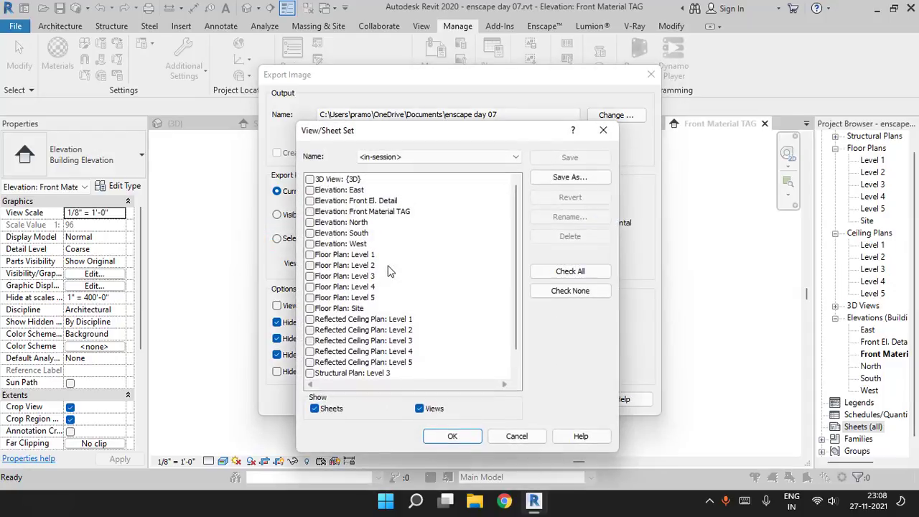
{"action": "left_click", "coordinate": [309, 201]}
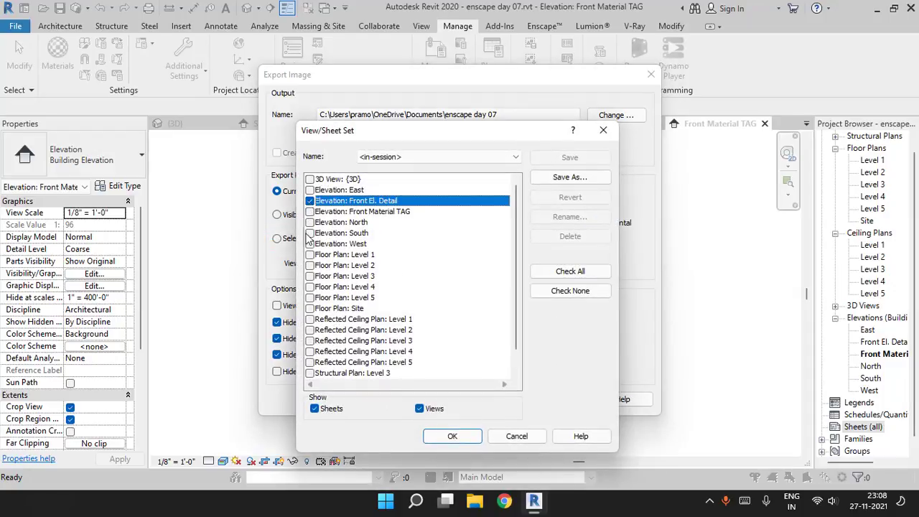
{"action": "left_click", "coordinate": [309, 212]}
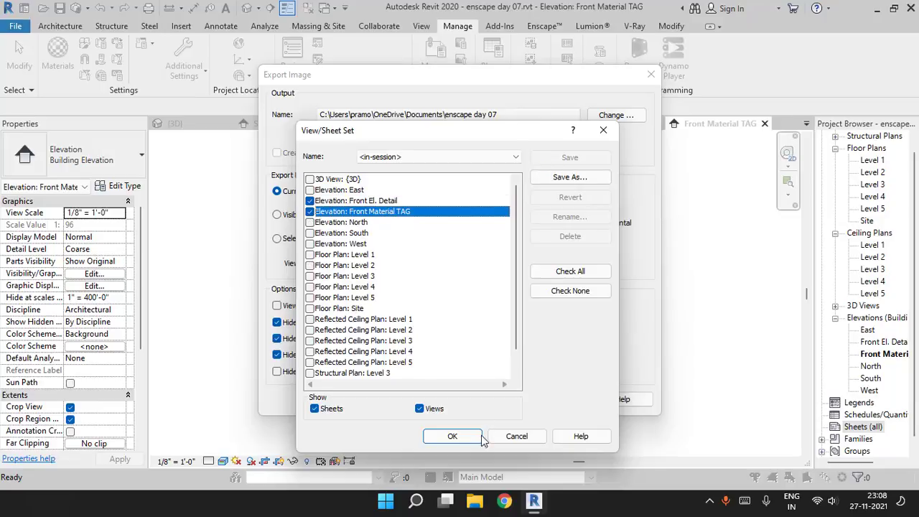
{"action": "left_click", "coordinate": [452, 436]}
{"action": "left_click", "coordinate": [483, 256]}
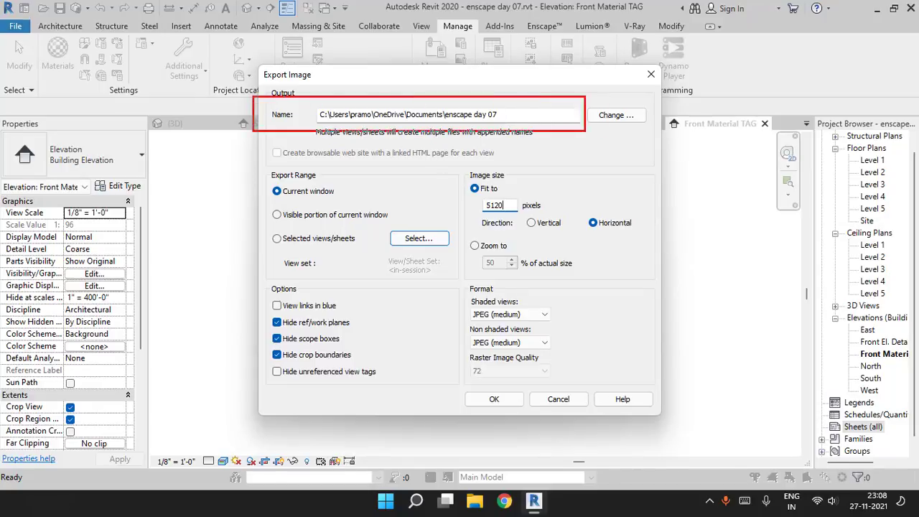
Create a folder named DAY 08 ELEVATION WORK inside D:\Youtube Vides\16x48 youtube and open it as the output location
{"action": "left_click", "coordinate": [615, 115]}
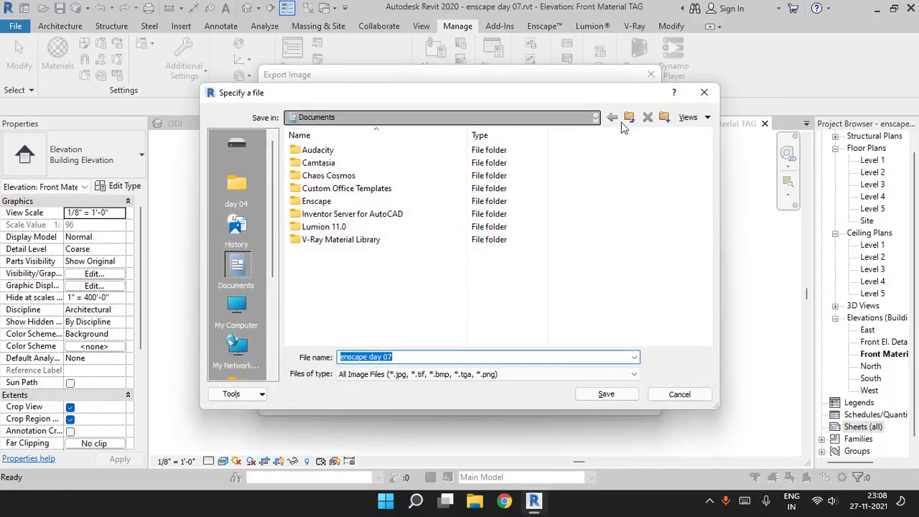
{"action": "left_click", "coordinate": [237, 309]}
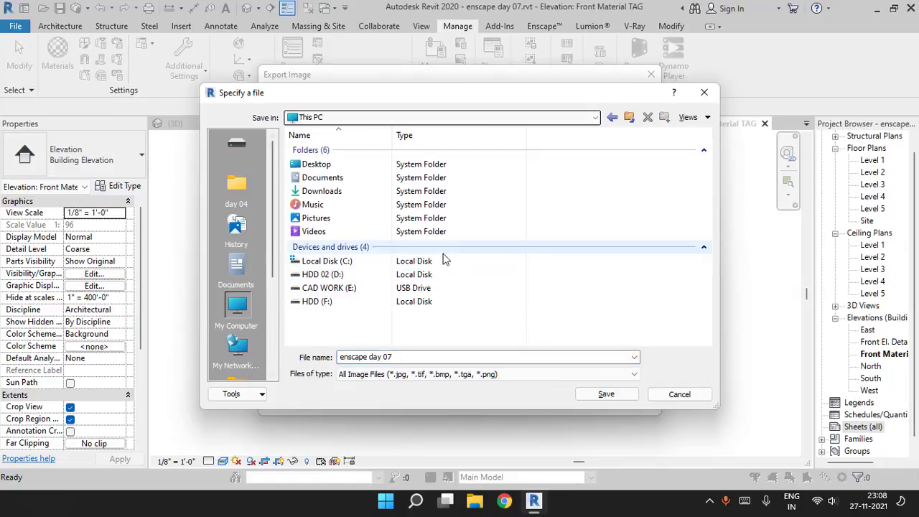
{"action": "double_click", "coordinate": [329, 288]}
{"action": "double_click", "coordinate": [345, 188]}
{"action": "double_click", "coordinate": [326, 151]}
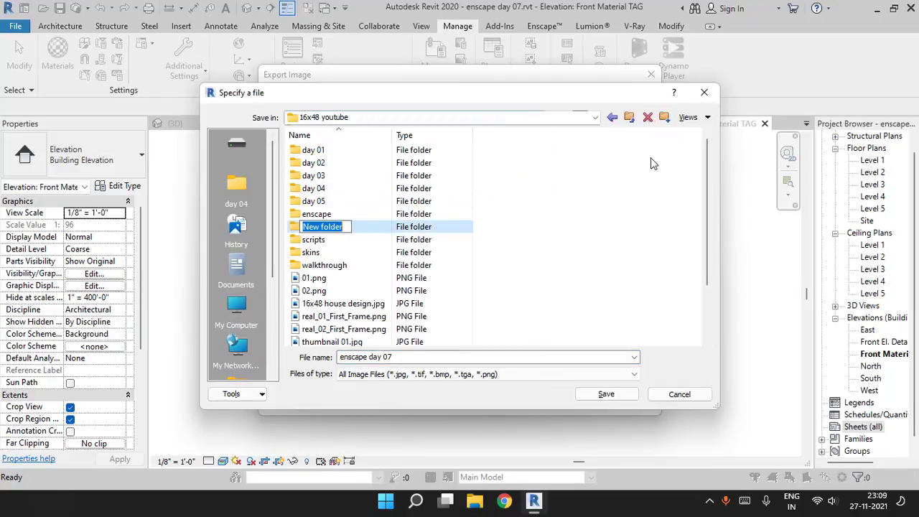
{"action": "type", "text": "DAY 08 ELEVATION WO"}
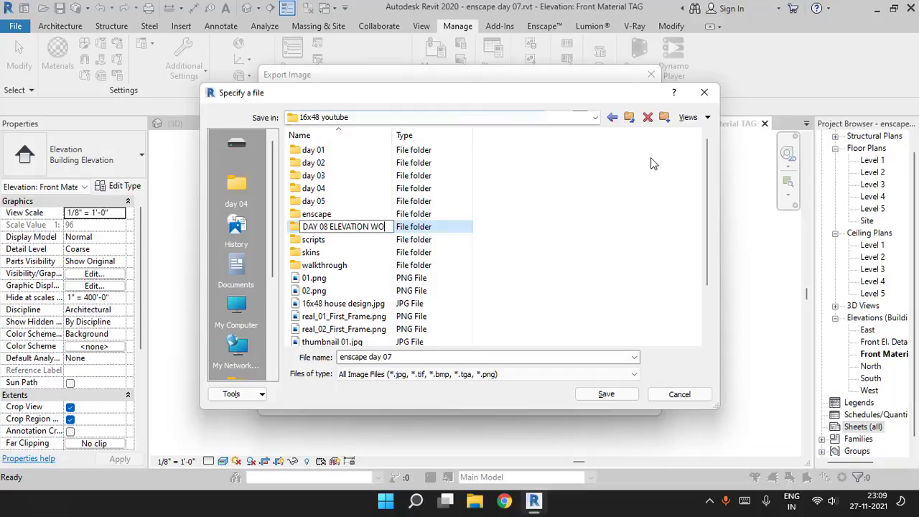
{"action": "key", "text": "Return"}
{"action": "key", "text": "Return"}
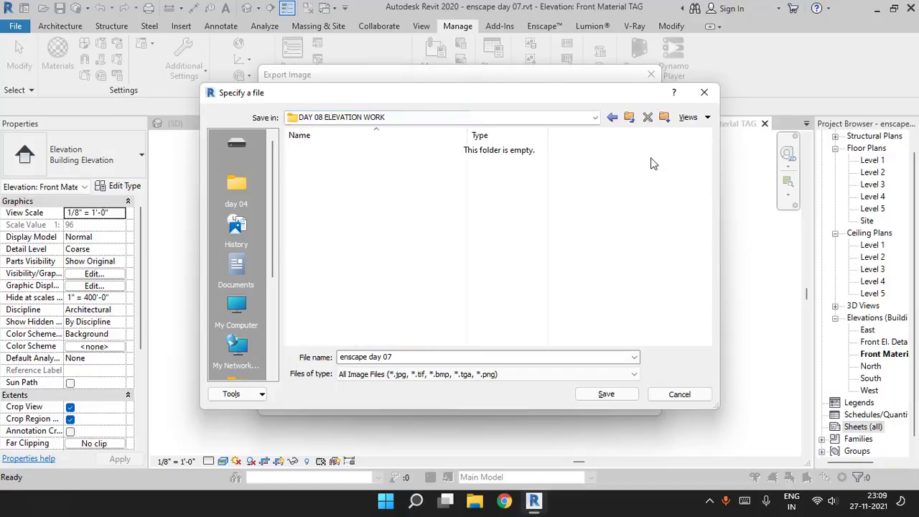
Name the exported image file ELEVATION DETAIL and accept the output path
{"action": "left_click", "coordinate": [542, 356]}
{"action": "type", "text": "MAT"}
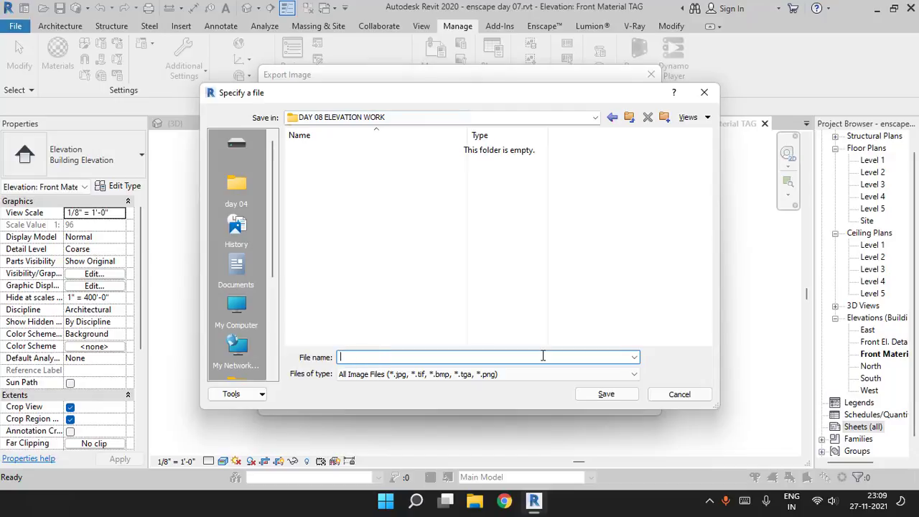
{"action": "type", "text": "IAM"}
{"action": "type", "text": "ELEA"}
{"action": "type", "text": "ATION DETAIL"}
{"action": "key", "text": "Return"}
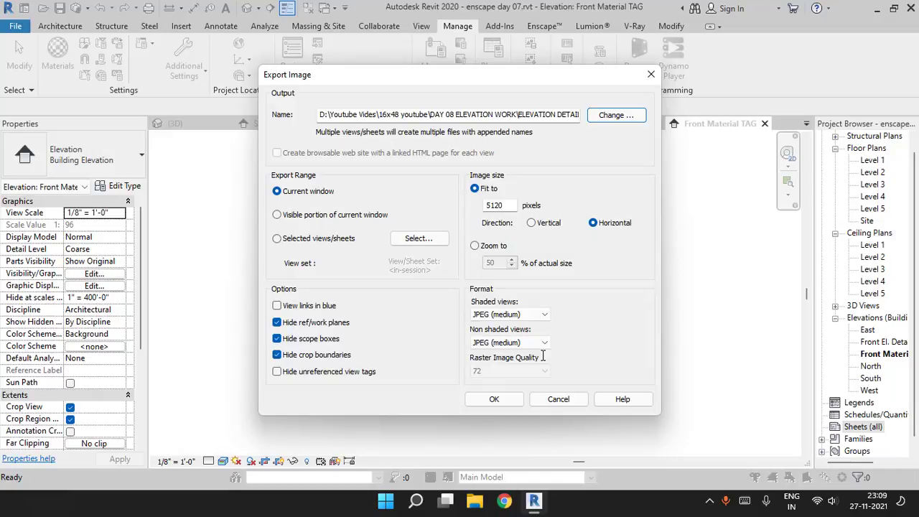
Set both the shaded and non-shaded view formats to JPEG (lossless) and run the image export
{"action": "left_click", "coordinate": [506, 316]}
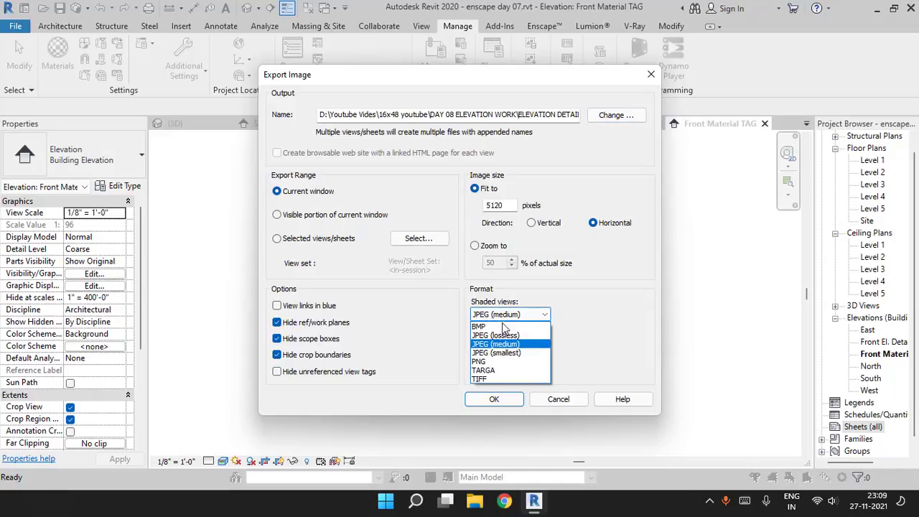
{"action": "left_click", "coordinate": [496, 336]}
{"action": "left_click", "coordinate": [510, 343]}
{"action": "left_click", "coordinate": [495, 363]}
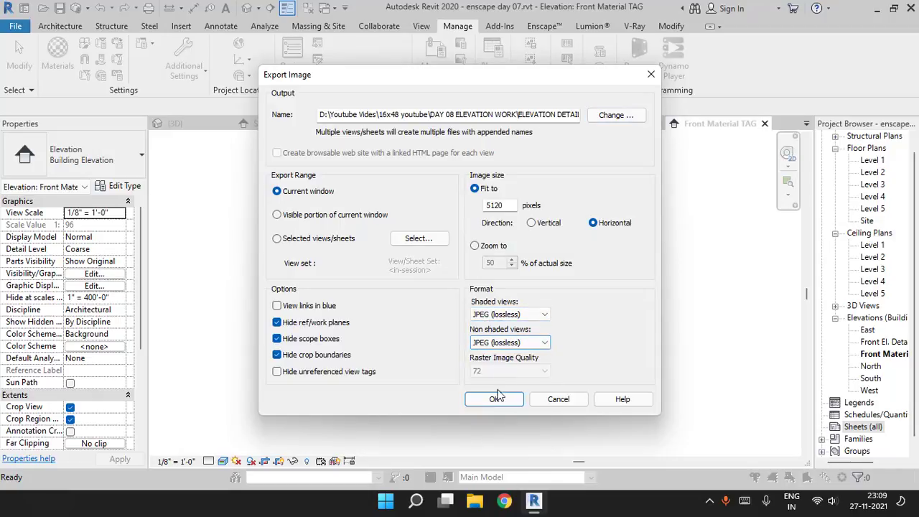
{"action": "left_click", "coordinate": [495, 399]}
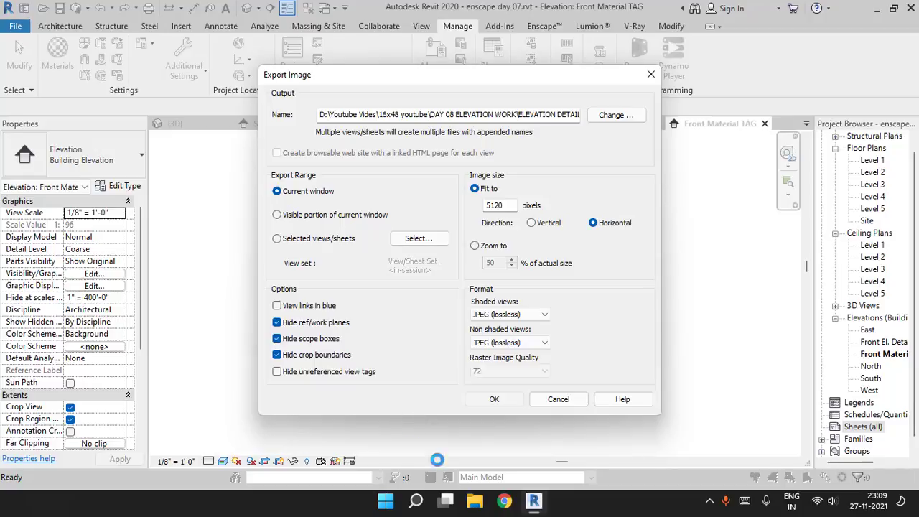
Switch to File Explorer, open the DAY 08 ELEVATION WORK folder in 16x48 youtube, refresh it and enlarge the file thumbnails
{"action": "left_click", "coordinate": [474, 502]}
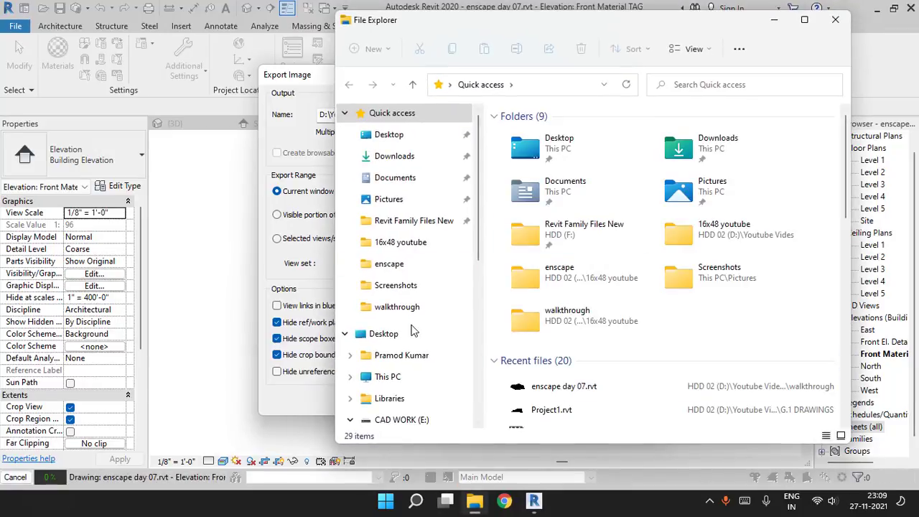
{"action": "double_click", "coordinate": [715, 243]}
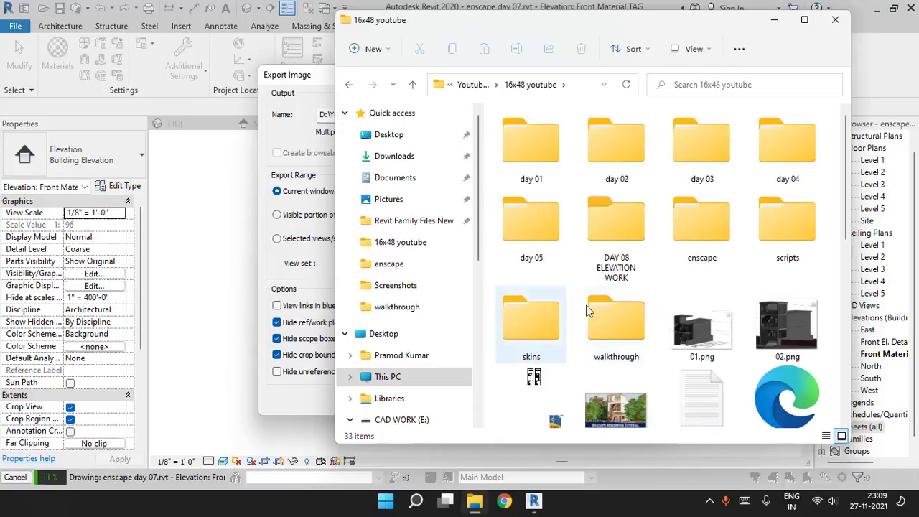
{"action": "double_click", "coordinate": [595, 280]}
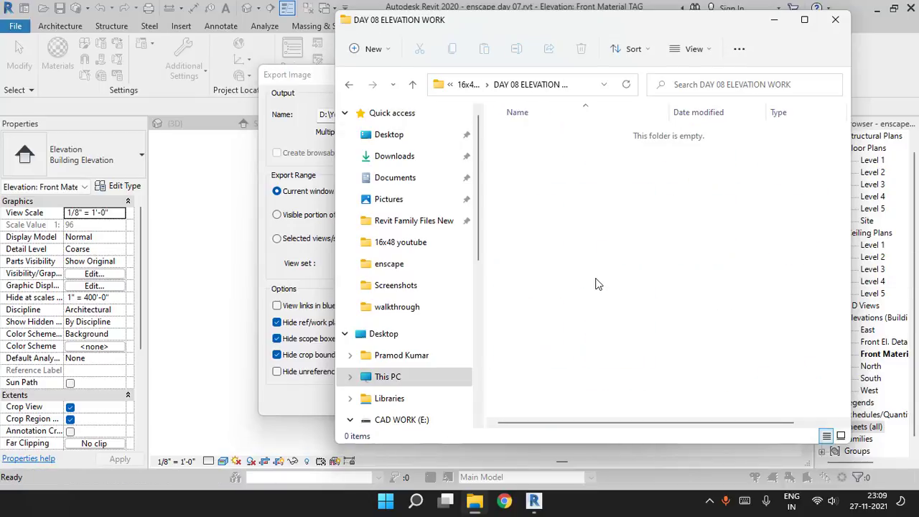
{"action": "right_click", "coordinate": [653, 215]}
{"action": "left_click", "coordinate": [566, 139]}
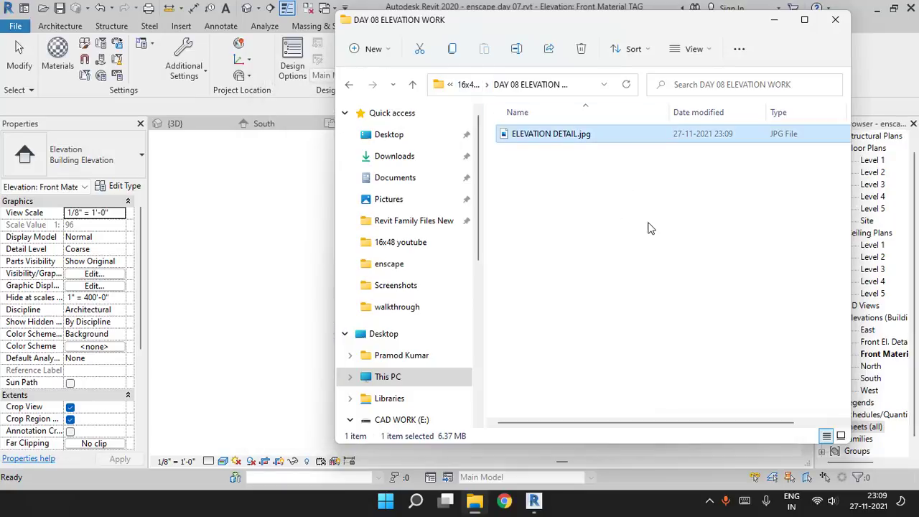
{"action": "scroll", "coordinate": [648, 223], "scroll_direction": "up", "scroll_amount": 3, "text": "ctrl"}
{"action": "scroll", "coordinate": [650, 228], "scroll_direction": "up", "scroll_amount": 2, "text": "ctrl"}
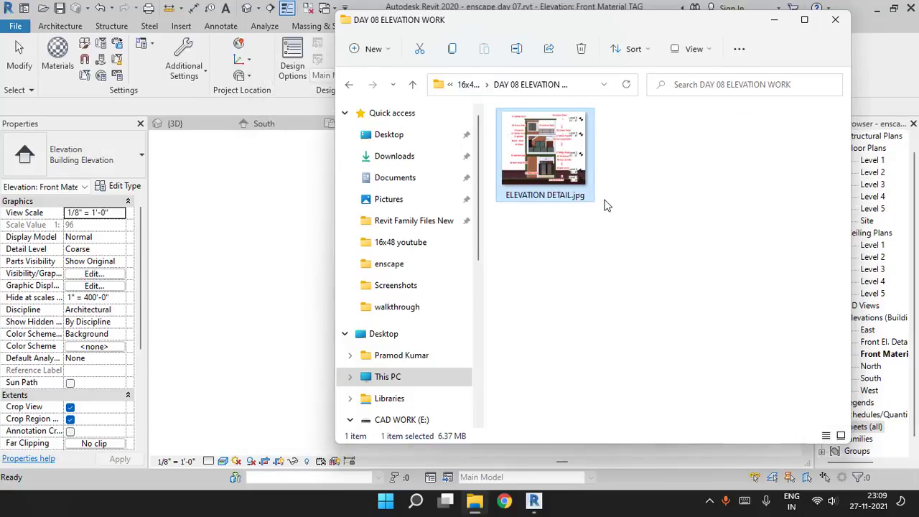
Open ELEVATION DETAIL.jpg, inspect the material tags from the ground floor up to the roof, and close the image
{"action": "double_click", "coordinate": [545, 161]}
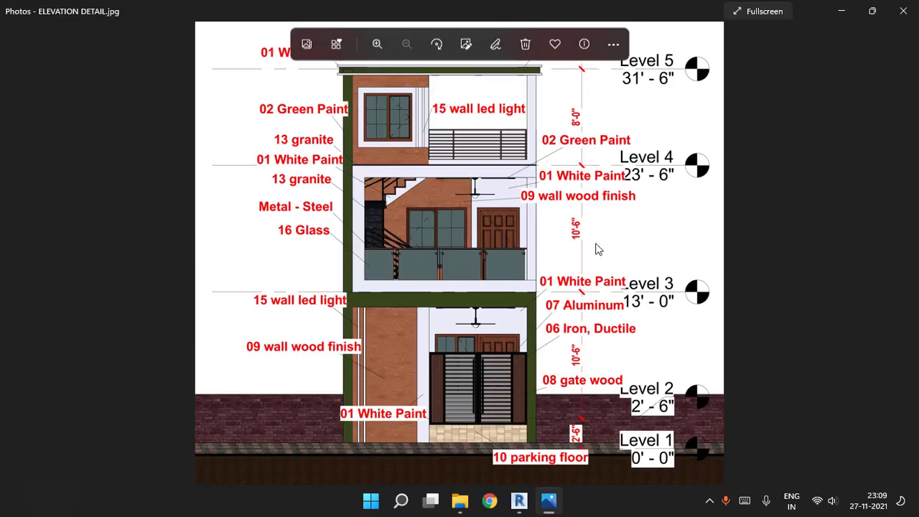
{"action": "scroll", "coordinate": [490, 387], "scroll_direction": "up", "scroll_amount": 5, "text": "ctrl"}
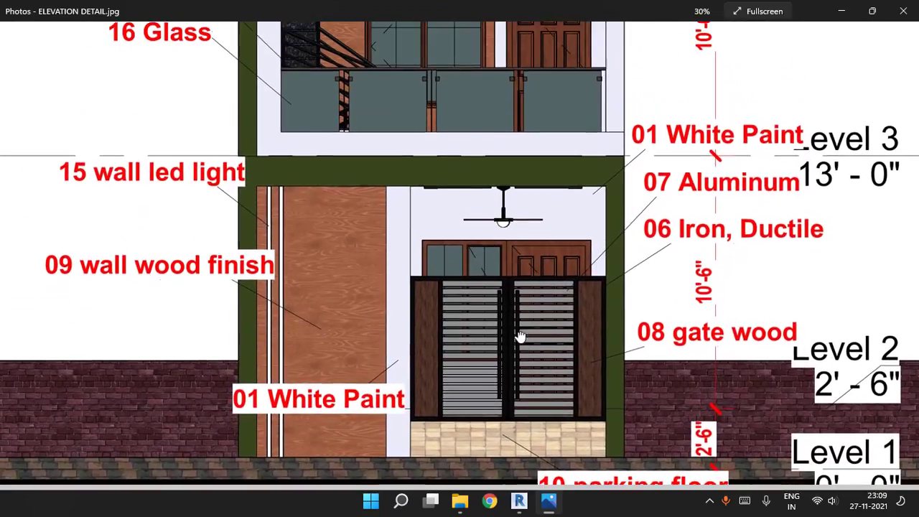
{"action": "scroll", "coordinate": [489, 269], "scroll_direction": "up", "scroll_amount": 5}
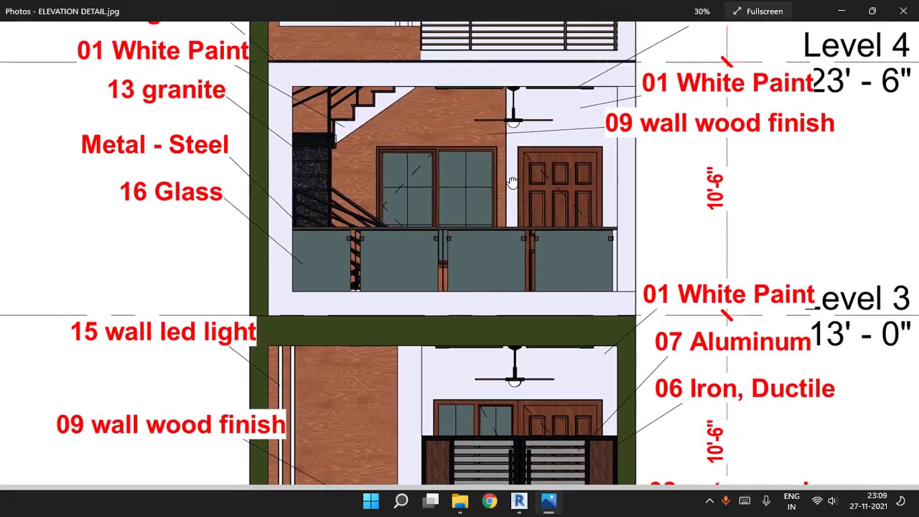
{"action": "scroll", "coordinate": [512, 201], "scroll_direction": "up", "scroll_amount": 3}
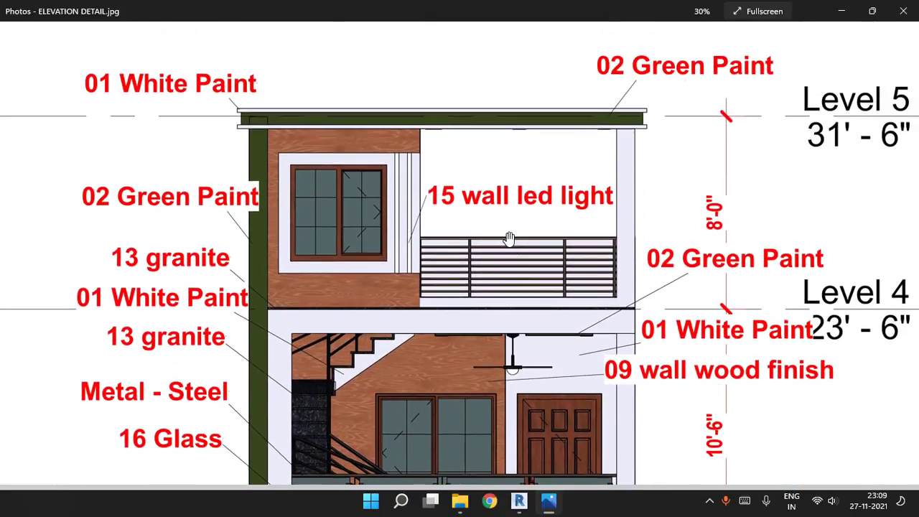
{"action": "left_click", "coordinate": [903, 11]}
Refresh the DAY 08 ELEVATION WORK folder to check for further exported images, and return to the Front Material TAG elevation in Revit
{"action": "right_click", "coordinate": [665, 153]}
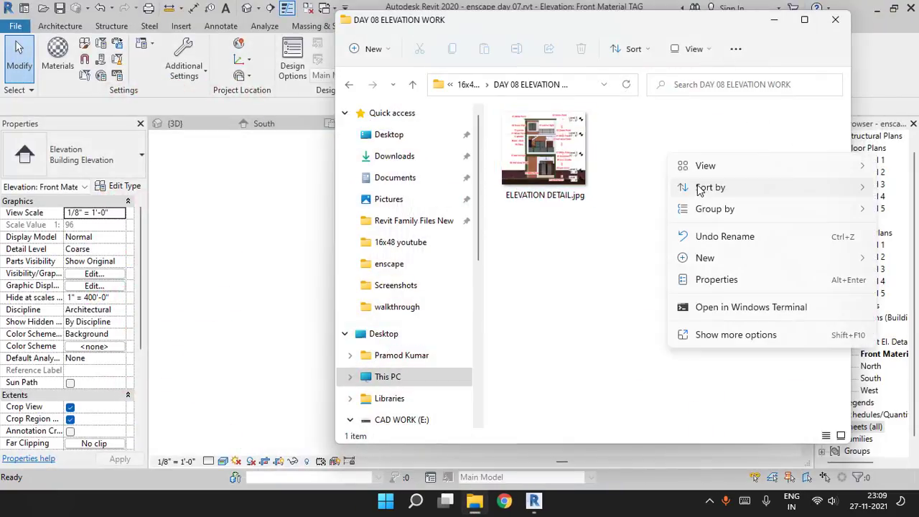
{"action": "left_click", "coordinate": [725, 332]}
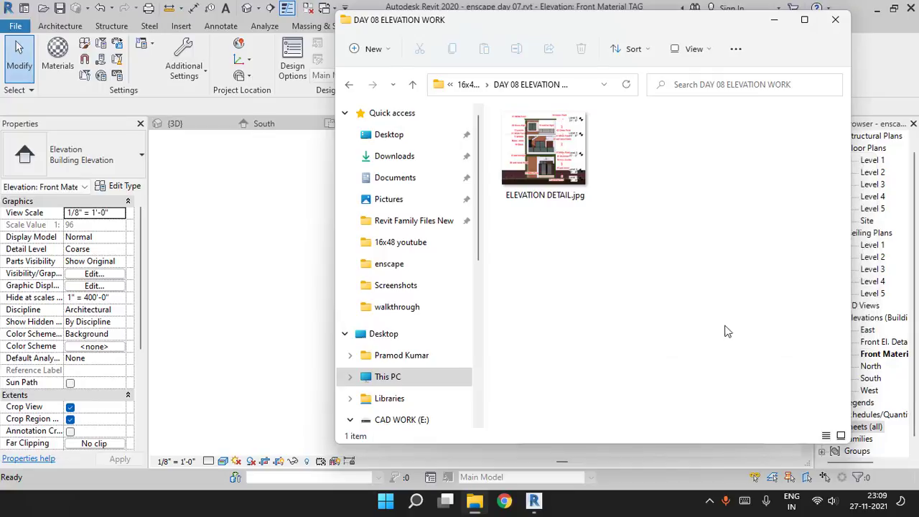
{"action": "left_click", "coordinate": [753, 192]}
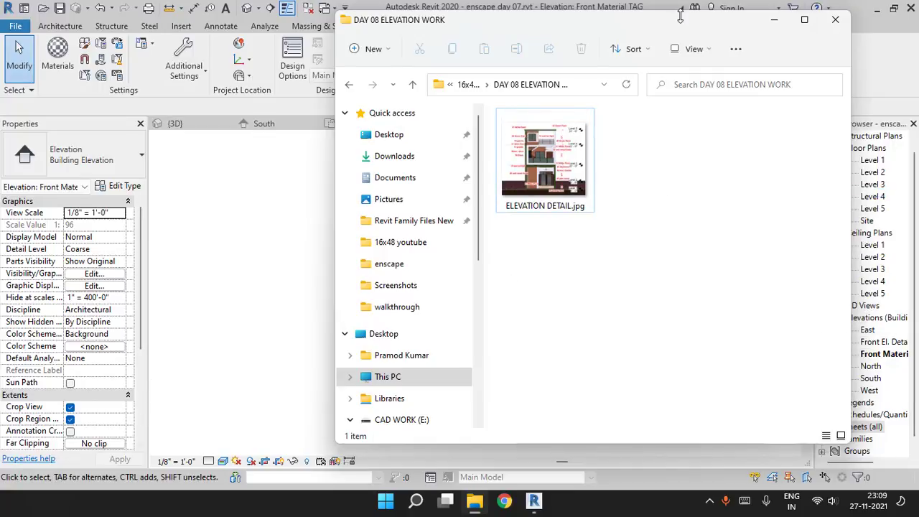
{"action": "left_click_drag", "start_coordinate": [680, 15], "coordinate": [630, 50]}
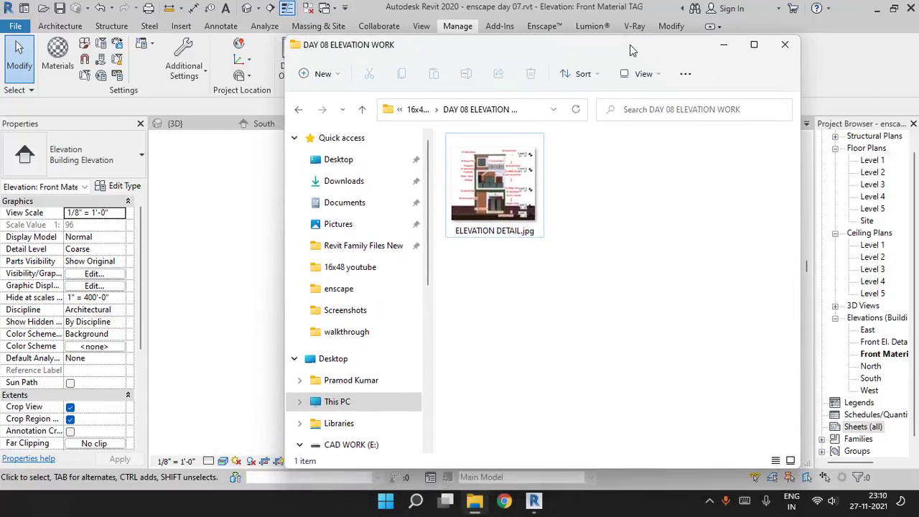
{"action": "right_click", "coordinate": [621, 209]}
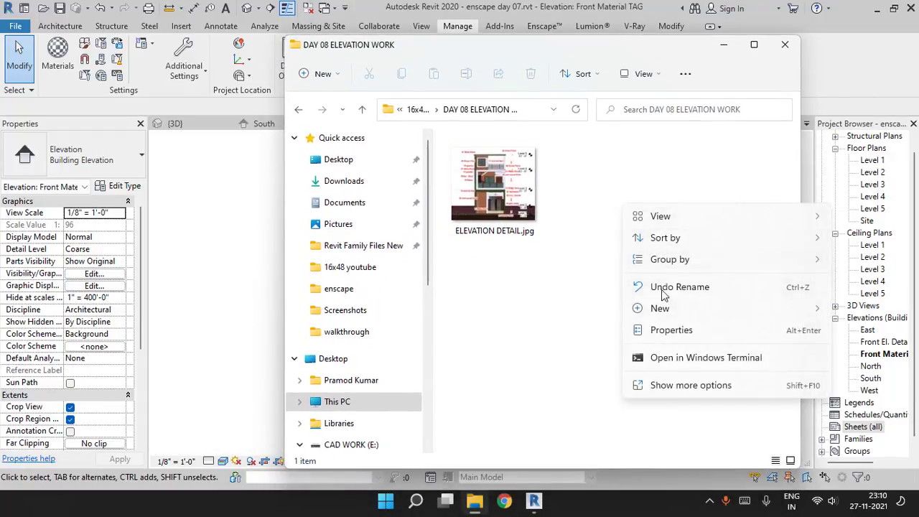
{"action": "left_click", "coordinate": [661, 386]}
{"action": "left_click", "coordinate": [682, 250]}
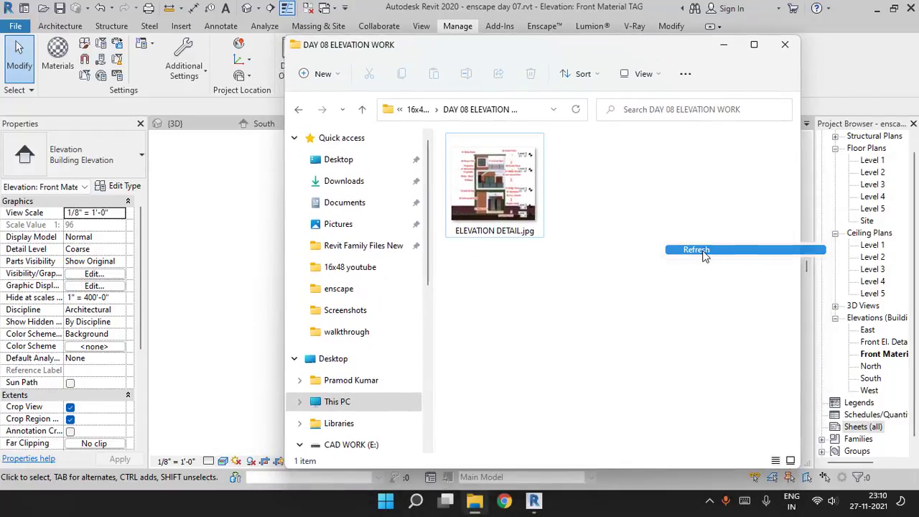
{"action": "left_click", "coordinate": [724, 46]}
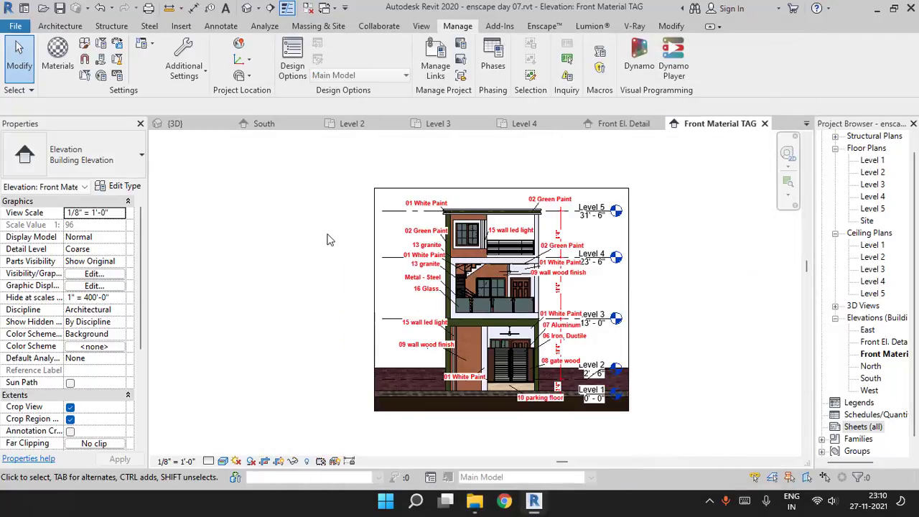
{"action": "scroll", "coordinate": [431, 269], "scroll_direction": "down", "scroll_amount": 3}
{"action": "scroll", "coordinate": [438, 269], "scroll_direction": "up", "scroll_amount": 4}
{"action": "scroll", "coordinate": [434, 137], "scroll_direction": "up", "scroll_amount": 2}
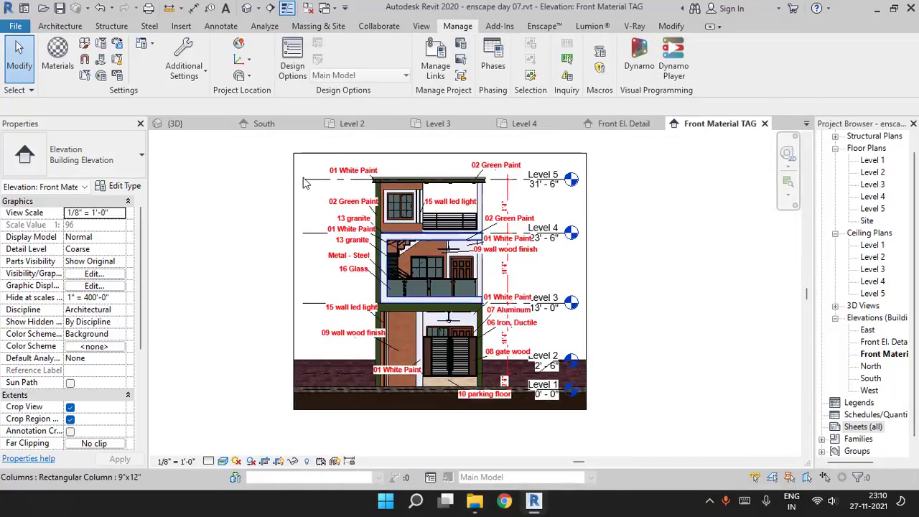
Open the Front El. Detail elevation and check the DAY 08 ELEVATION WORK folder for a second exported image
{"action": "double_click", "coordinate": [883, 342]}
{"action": "left_click", "coordinate": [474, 501]}
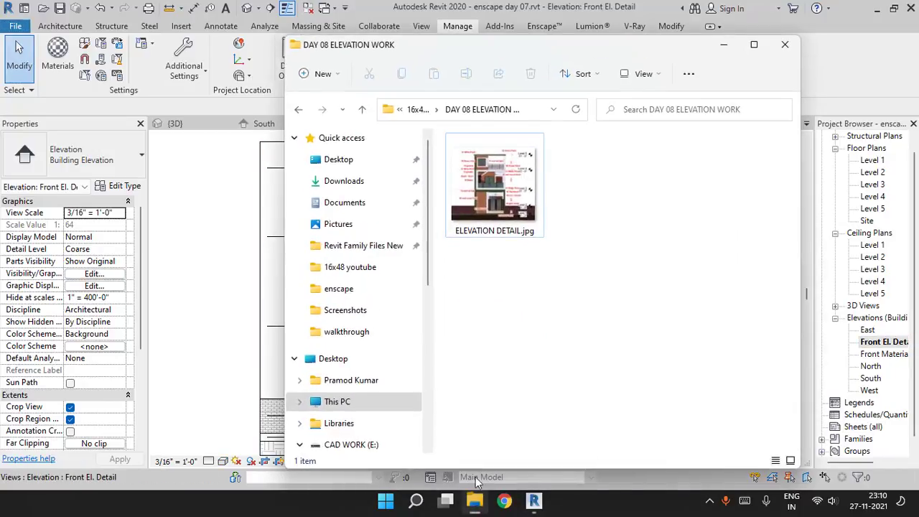
{"action": "left_click", "coordinate": [419, 112]}
{"action": "double_click", "coordinate": [562, 261]}
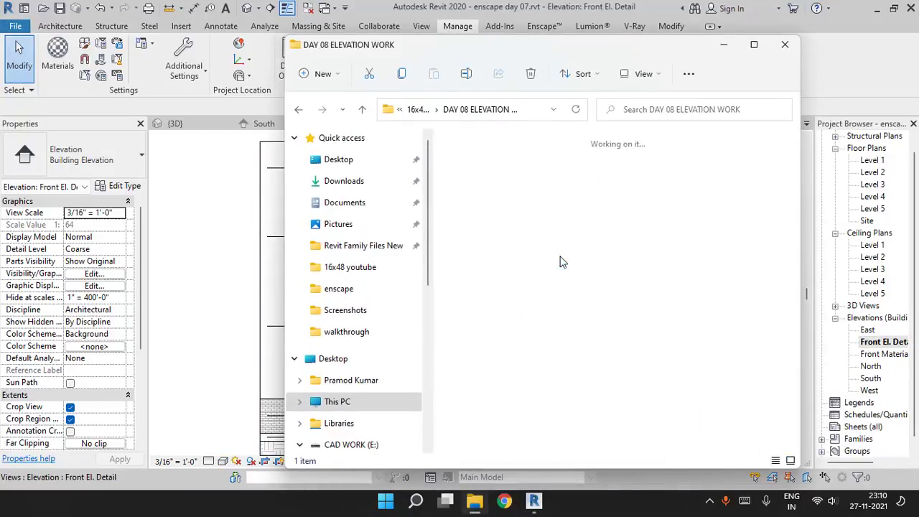
{"action": "left_click", "coordinate": [725, 44]}
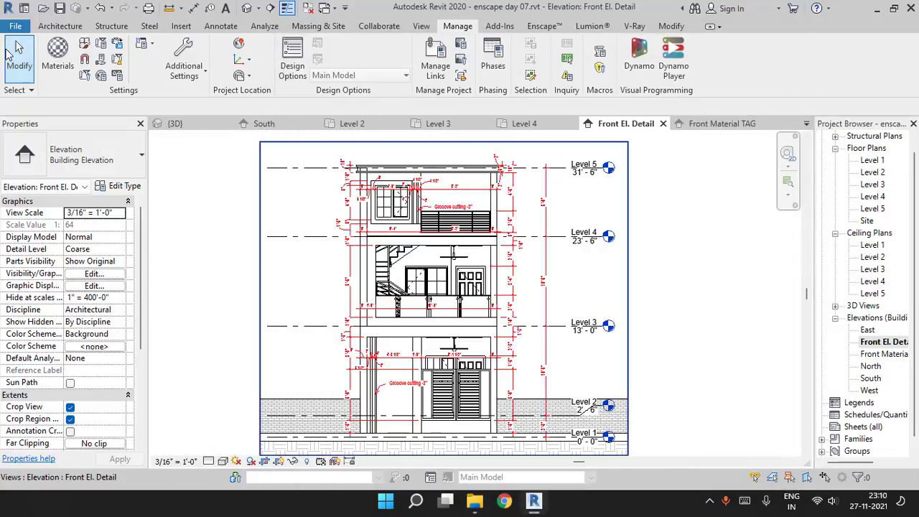
Start an image export from the Front El. Detail elevation
{"action": "left_click", "coordinate": [15, 26]}
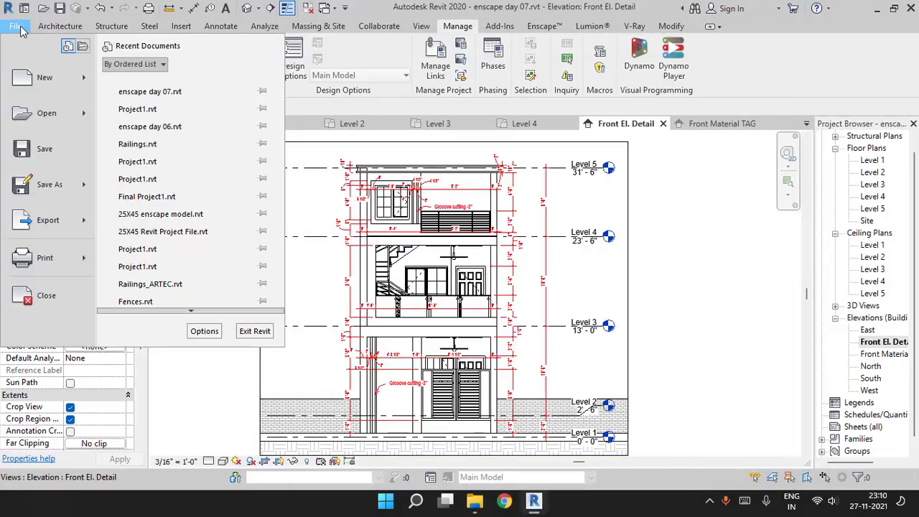
{"action": "mouse_move", "coordinate": [49, 219]}
{"action": "scroll", "coordinate": [215, 280], "scroll_direction": "down", "scroll_amount": 3}
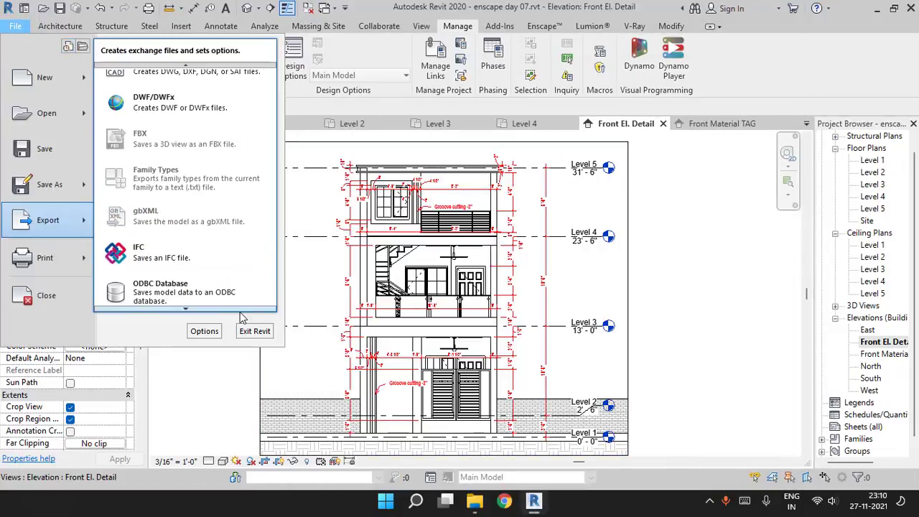
{"action": "mouse_move", "coordinate": [272, 249]}
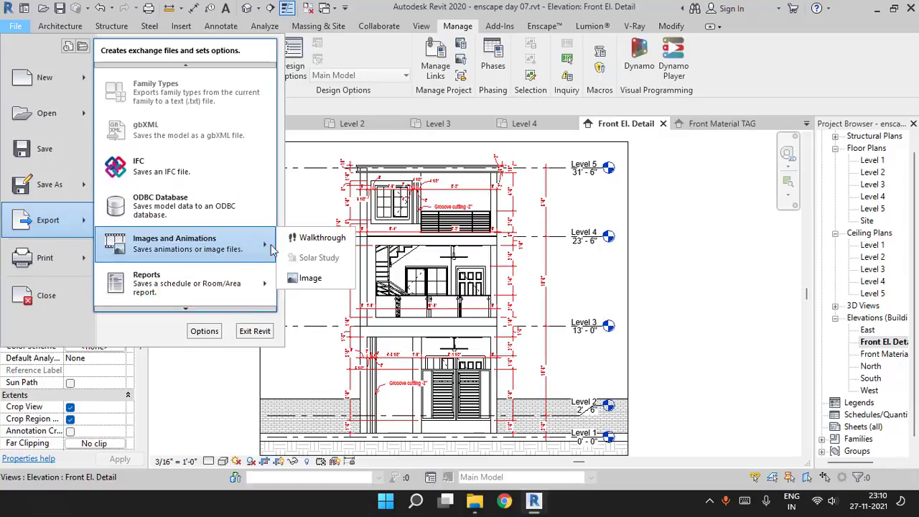
{"action": "left_click", "coordinate": [310, 278]}
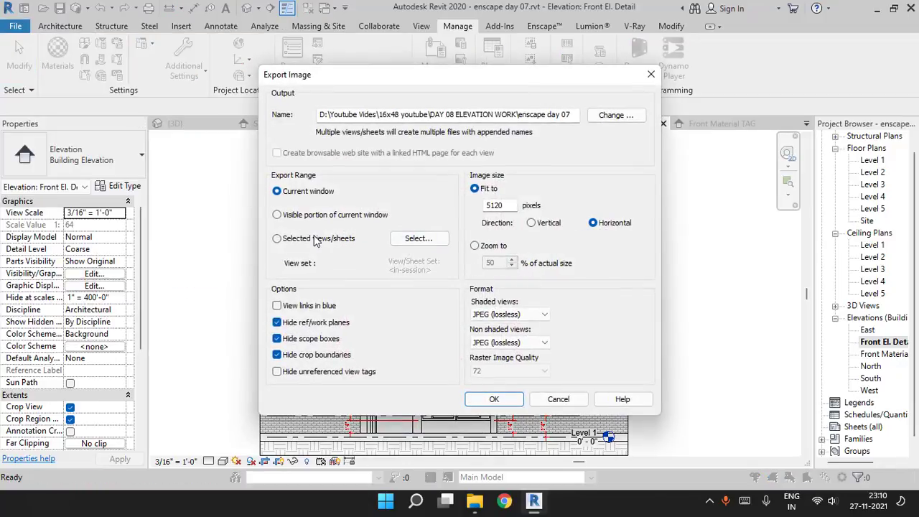
{"action": "left_click", "coordinate": [277, 238]}
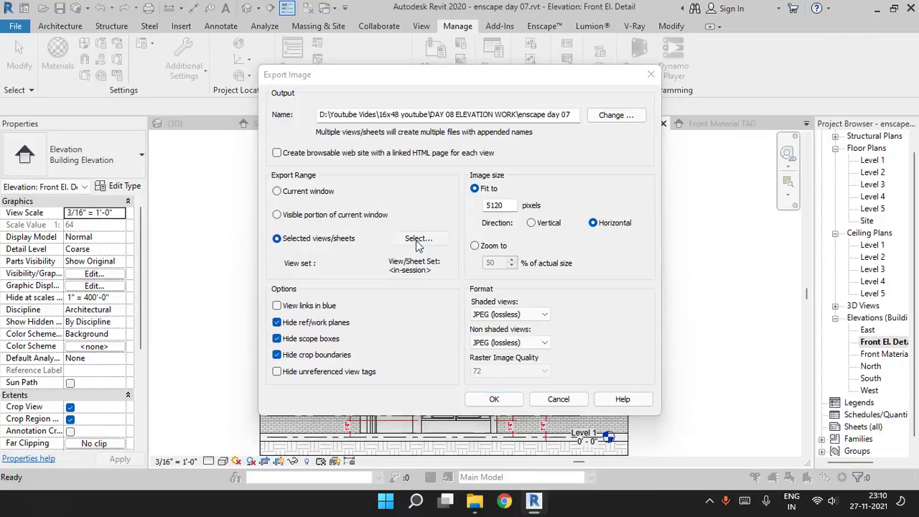
{"action": "left_click", "coordinate": [416, 239]}
{"action": "key", "text": "Escape"}
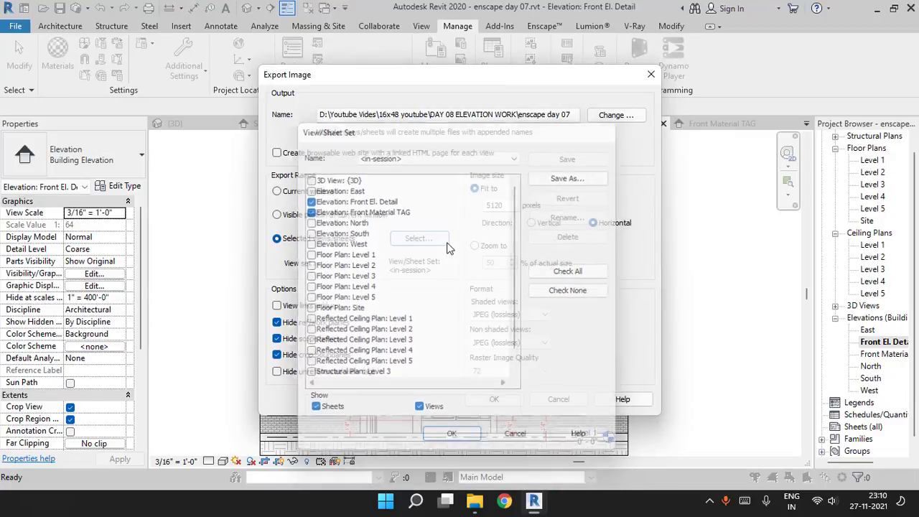
Set the export range to the current window and export it as a lossless JPEG
{"action": "left_click", "coordinate": [303, 191]}
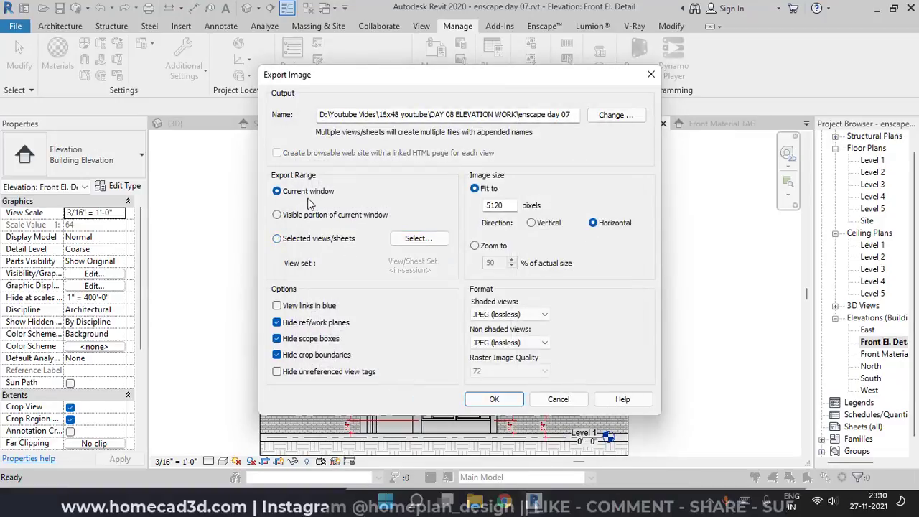
{"action": "left_click_drag", "start_coordinate": [515, 82], "coordinate": [751, 104]}
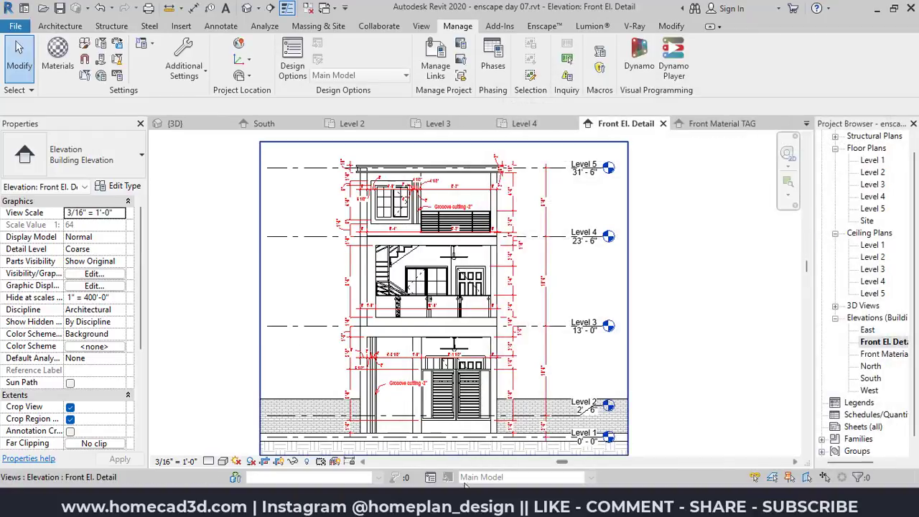
Switch to File Explorer, inspect the dimensions on all floors in enscape day 07.jpg, and close the image and the folder
{"action": "left_click", "coordinate": [466, 500]}
{"action": "double_click", "coordinate": [614, 191]}
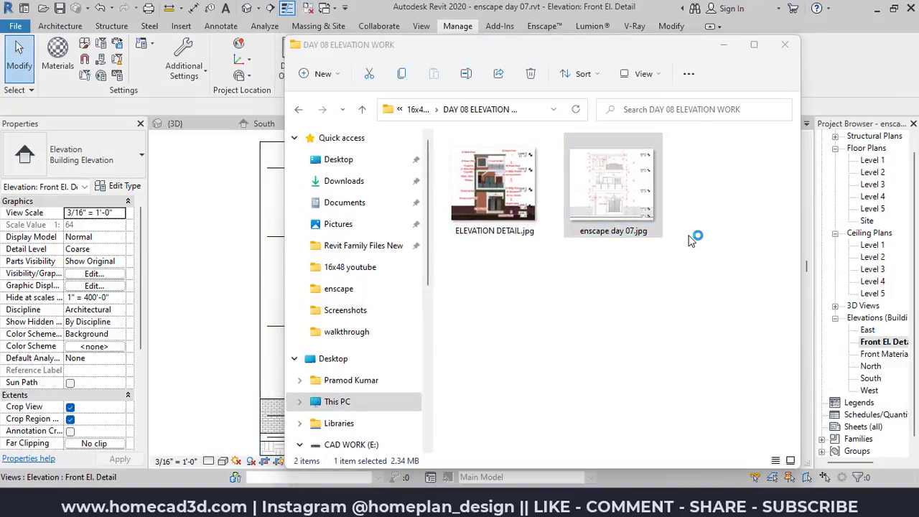
{"action": "scroll", "coordinate": [490, 410], "scroll_direction": "up", "scroll_amount": 4}
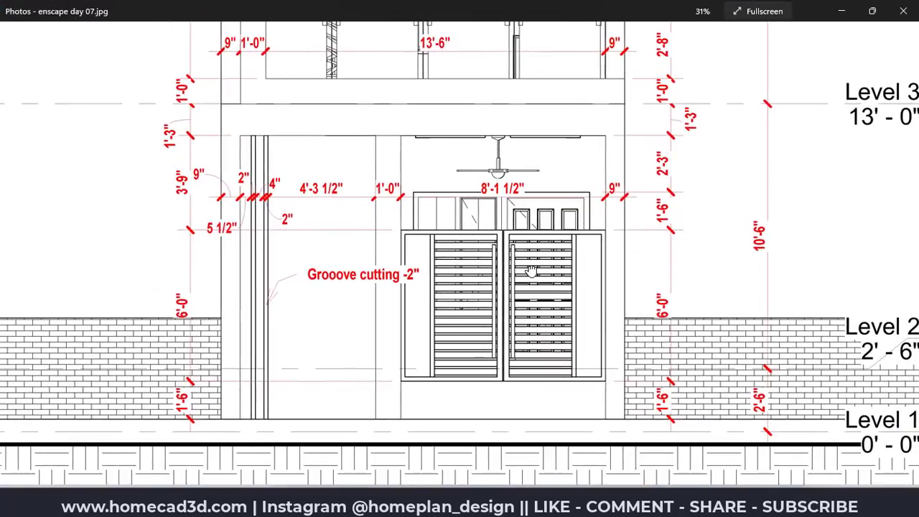
{"action": "left_click_drag", "start_coordinate": [531, 271], "coordinate": [528, 347]}
{"action": "left_click_drag", "start_coordinate": [512, 224], "coordinate": [531, 345]}
{"action": "left_click_drag", "start_coordinate": [532, 206], "coordinate": [529, 274]}
{"action": "left_click_drag", "start_coordinate": [517, 187], "coordinate": [515, 211]}
{"action": "left_click_drag", "start_coordinate": [500, 119], "coordinate": [498, 208]}
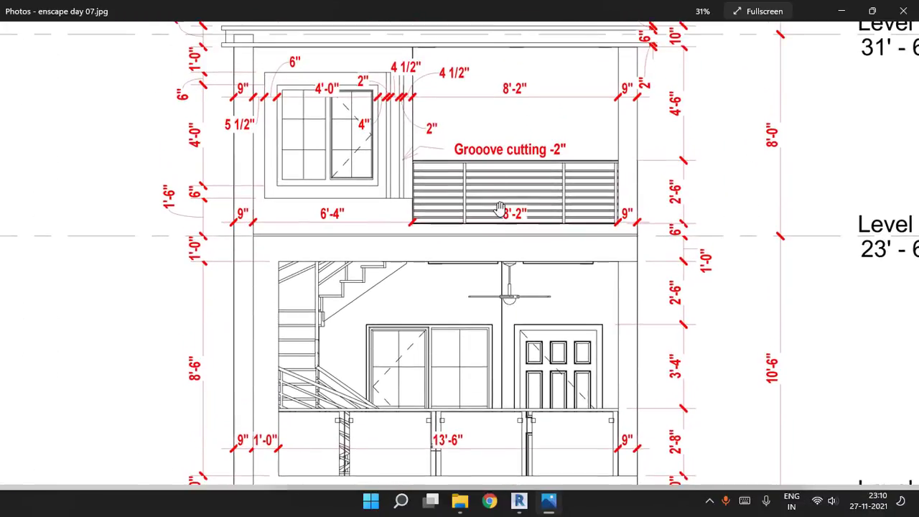
{"action": "left_click_drag", "start_coordinate": [493, 166], "coordinate": [491, 254]}
{"action": "left_click_drag", "start_coordinate": [494, 405], "coordinate": [487, 238]}
{"action": "left_click_drag", "start_coordinate": [511, 378], "coordinate": [504, 163]}
{"action": "mouse_move", "coordinate": [493, 265]}
{"action": "left_mouse_down"}
{"action": "mouse_move", "coordinate": [483, 197]}
{"action": "mouse_move", "coordinate": [495, 330]}
{"action": "left_mouse_up"}
{"action": "left_click_drag", "start_coordinate": [491, 130], "coordinate": [495, 228]}
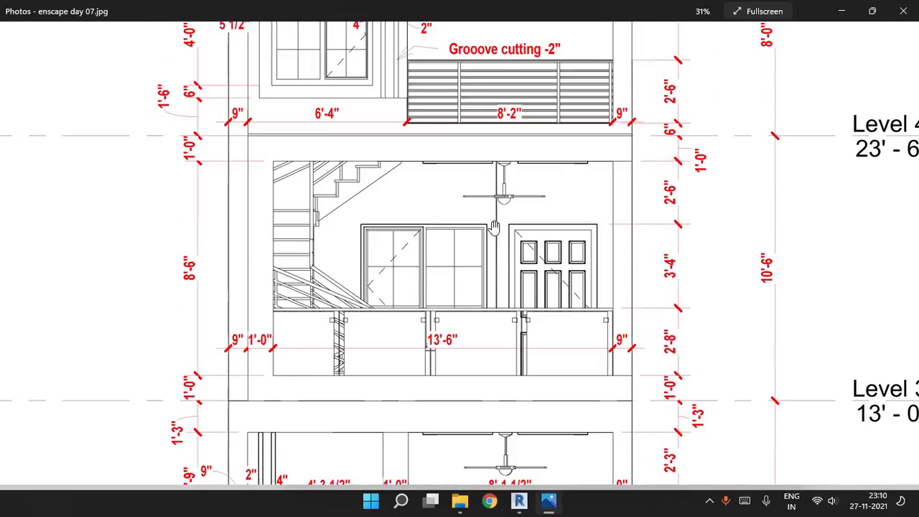
{"action": "double_click", "coordinate": [495, 228]}
{"action": "left_click", "coordinate": [903, 10]}
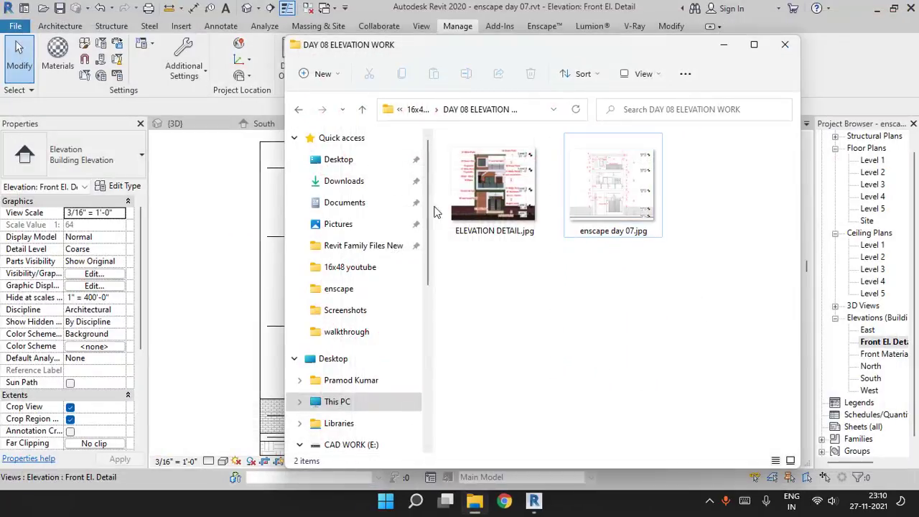
{"action": "left_click", "coordinate": [784, 44]}
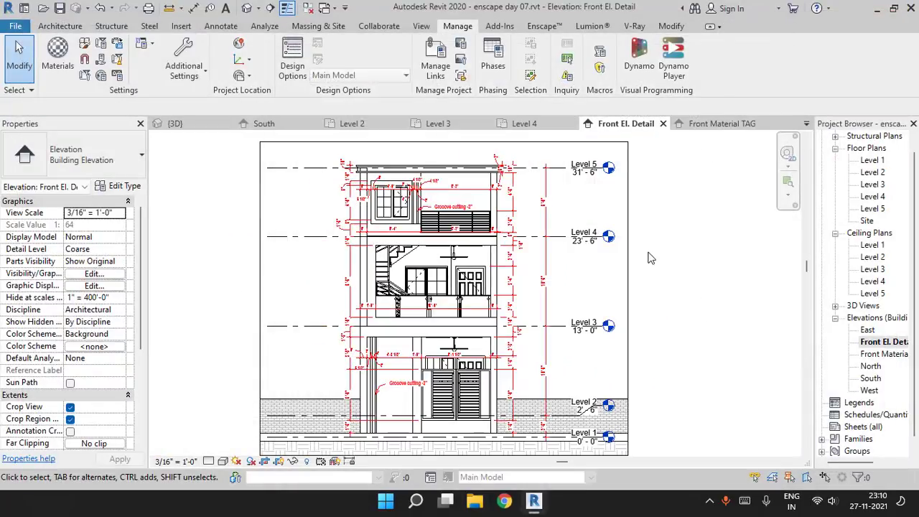
Start a Microsoft Print to PDF job with separate files, and set its output name to ELEVATION in the DAY 08 ELEVATION WORK folder
{"action": "key", "text": "ctrl+p"}
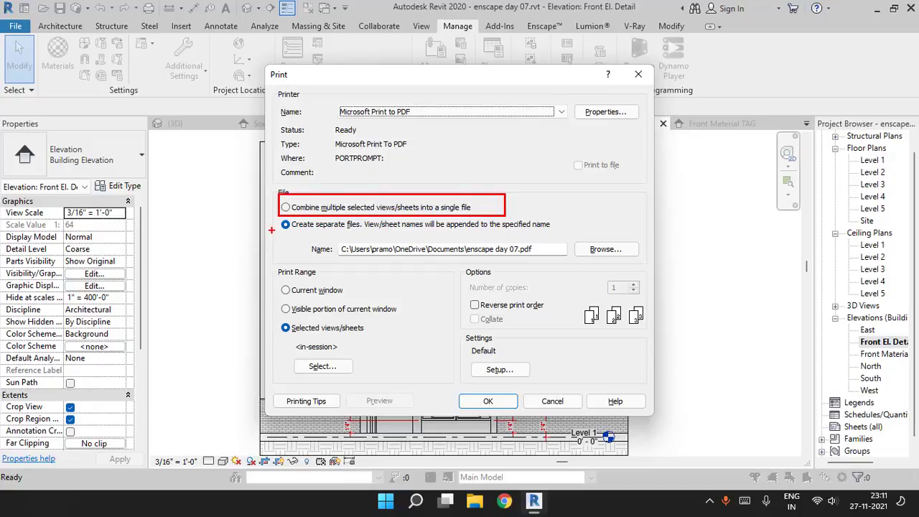
{"action": "left_click_drag", "start_coordinate": [271, 230], "coordinate": [449, 231]}
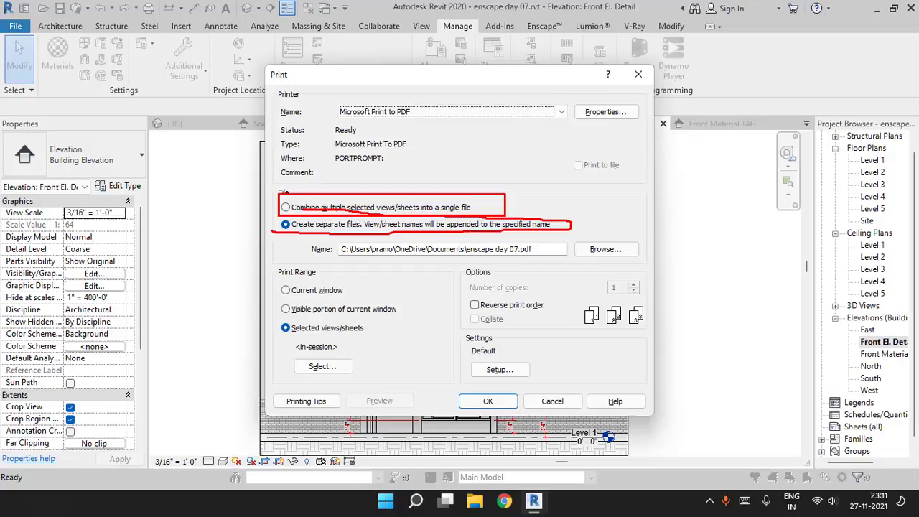
{"action": "key", "text": "Escape"}
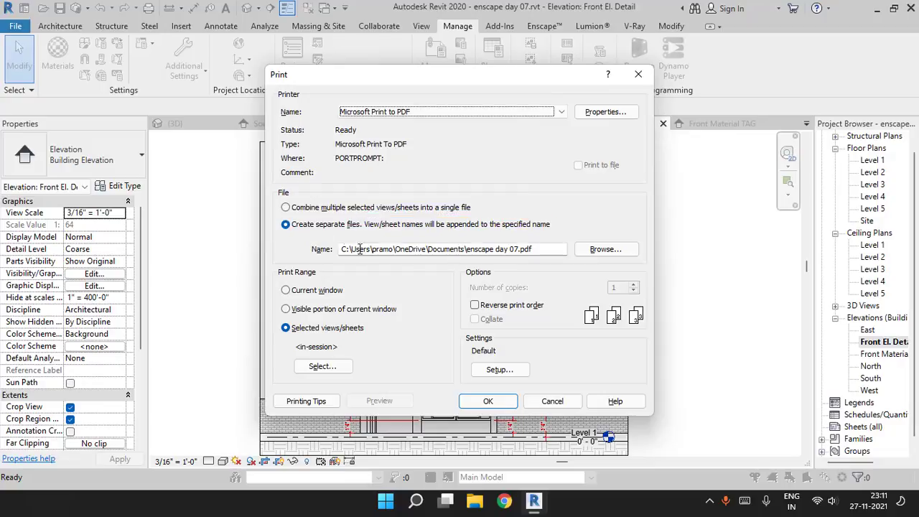
{"action": "left_click", "coordinate": [605, 249]}
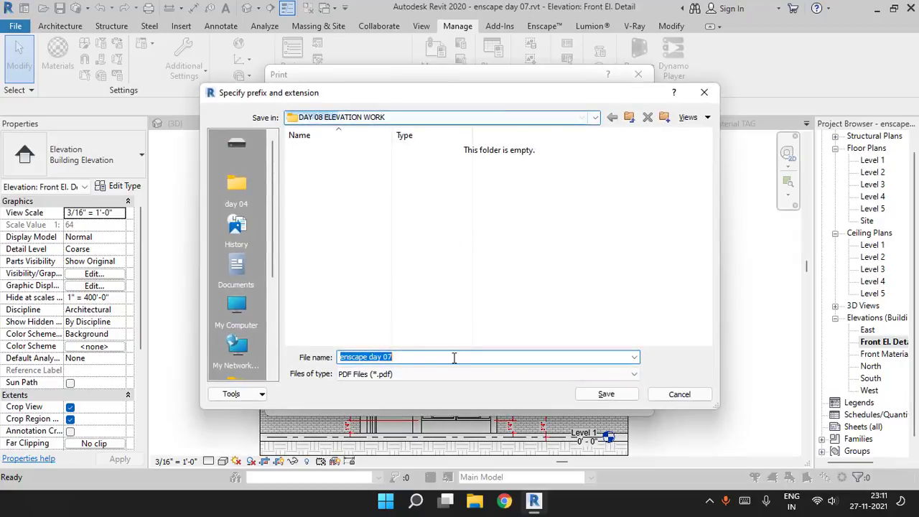
{"action": "type", "text": "EL"}
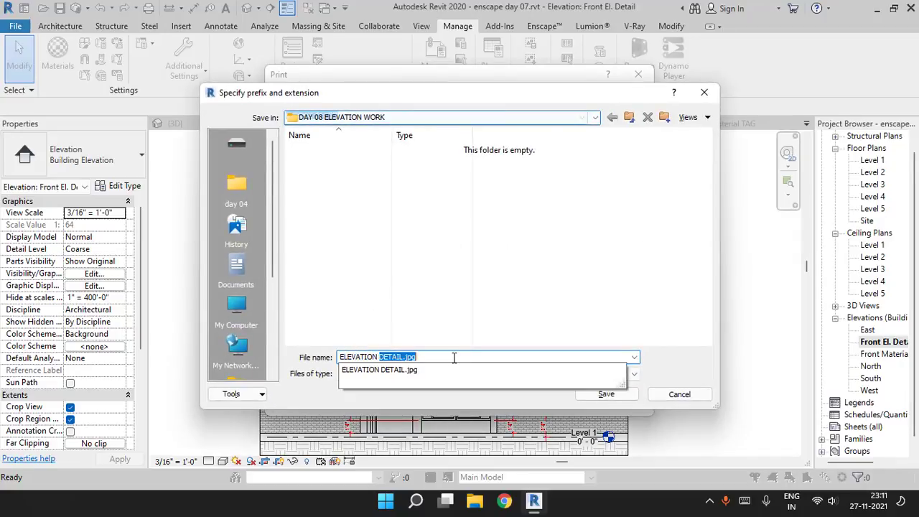
{"action": "type", "text": "EVATION"}
{"action": "key", "text": "BackSpace"}
{"action": "key", "text": "Return"}
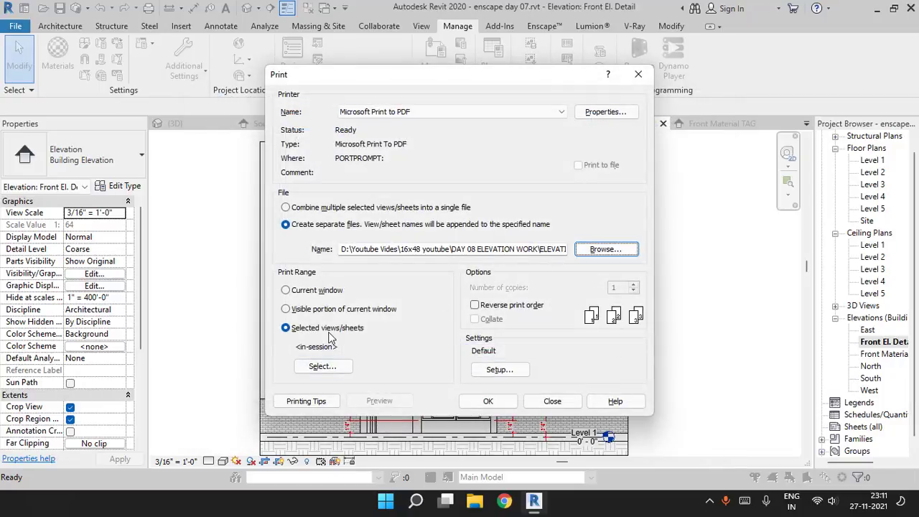
Confirm Front El. Detail and Front Material TAG as the views to print, and set the PDF paper size to A3
{"action": "left_click", "coordinate": [329, 369]}
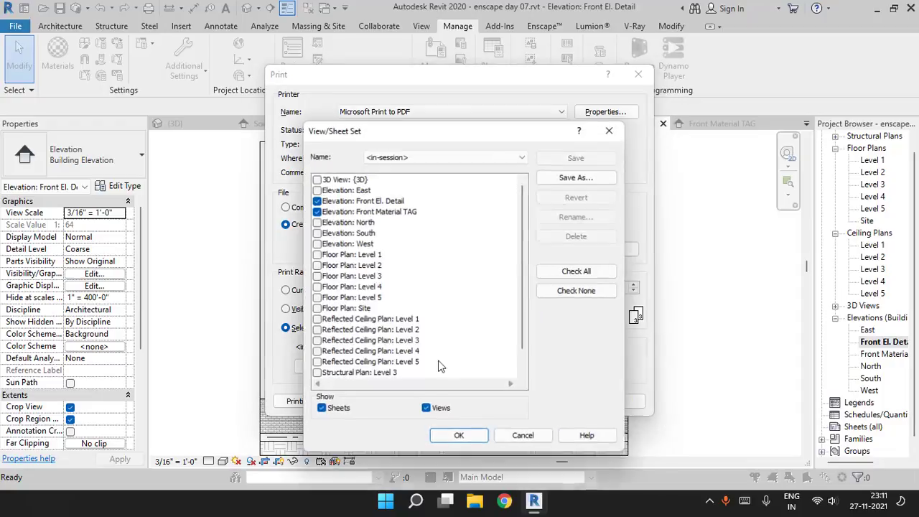
{"action": "left_click", "coordinate": [461, 435]}
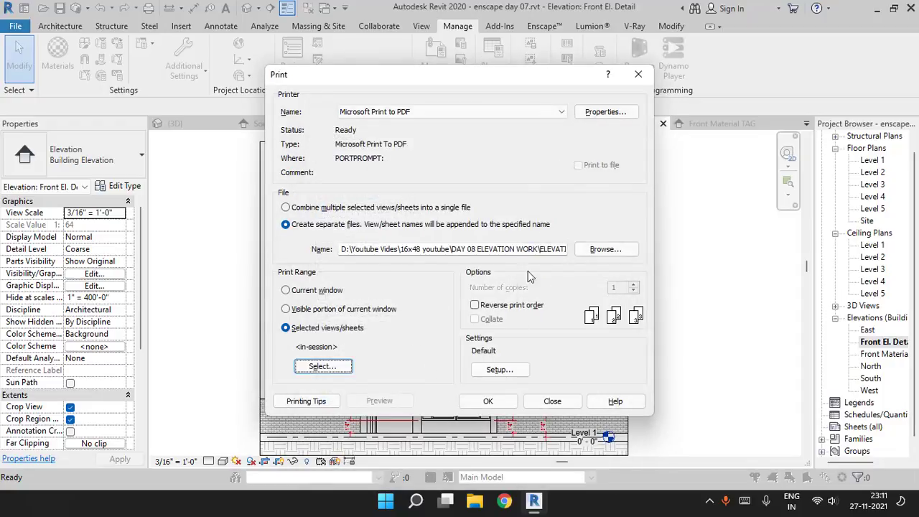
{"action": "left_click", "coordinate": [598, 111]}
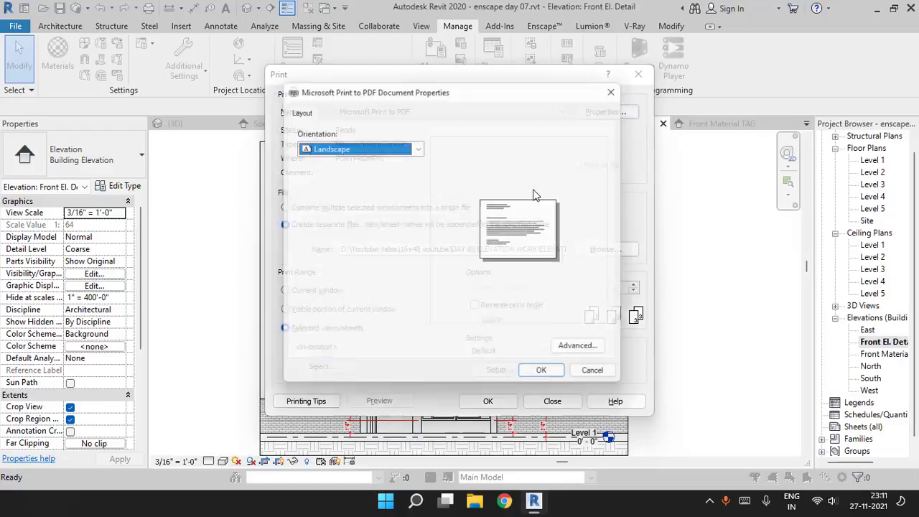
{"action": "left_click", "coordinate": [587, 353]}
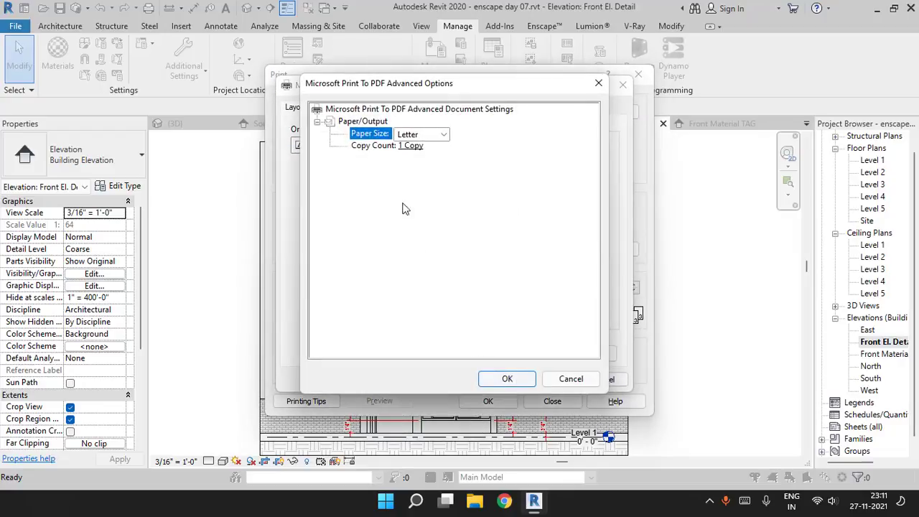
{"action": "left_click", "coordinate": [444, 134]}
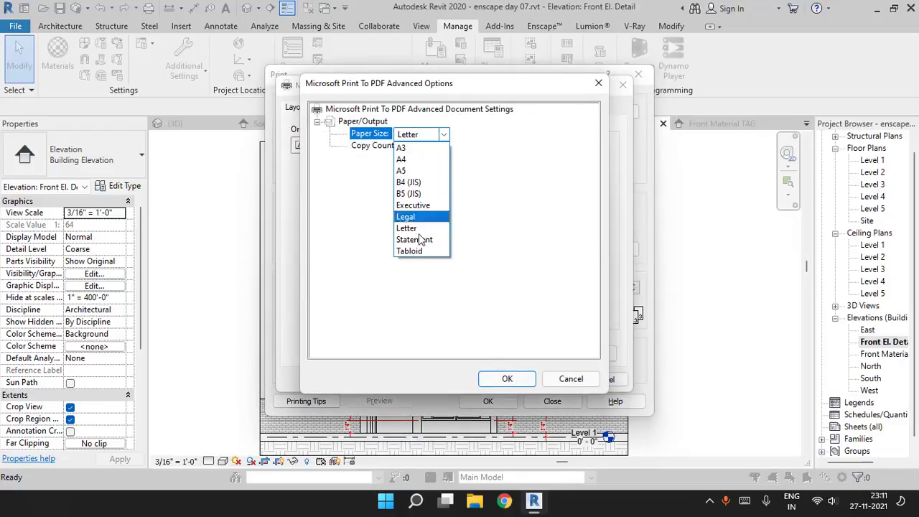
{"action": "left_click", "coordinate": [414, 148]}
{"action": "left_click", "coordinate": [504, 378]}
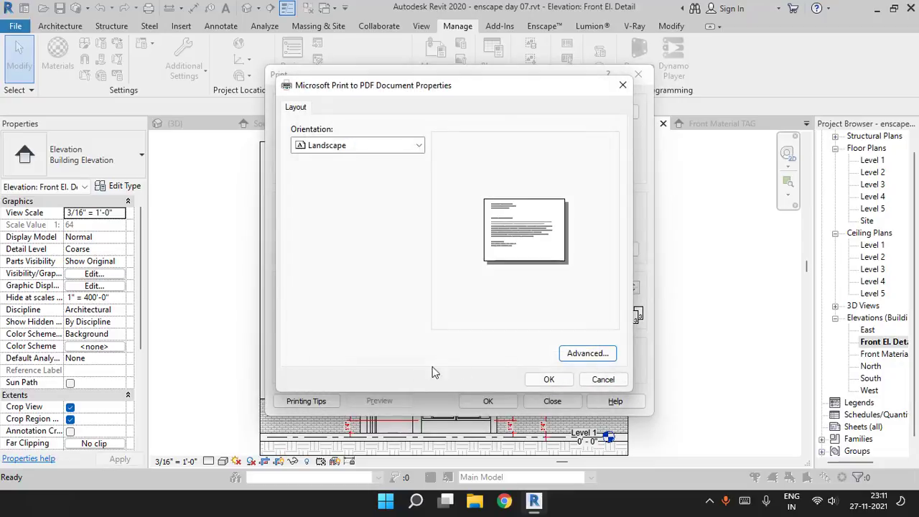
{"action": "left_click", "coordinate": [547, 378]}
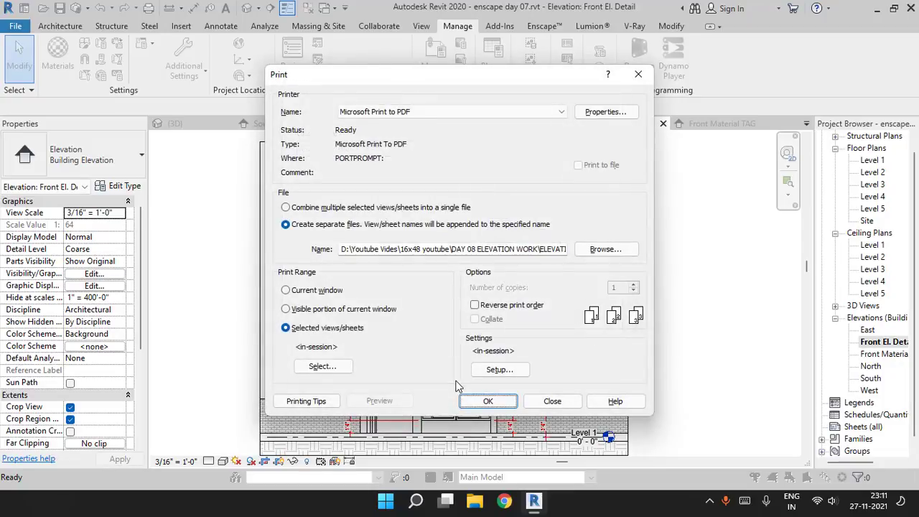
Review and accept the print setup, and print the selected views as separate PDF files
{"action": "left_click", "coordinate": [500, 369]}
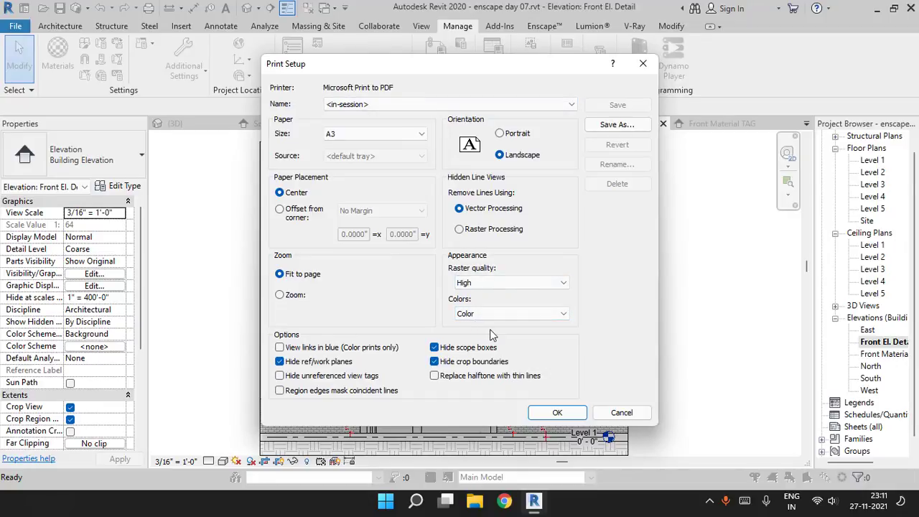
{"action": "key", "text": "Return"}
{"action": "left_click", "coordinate": [488, 400]}
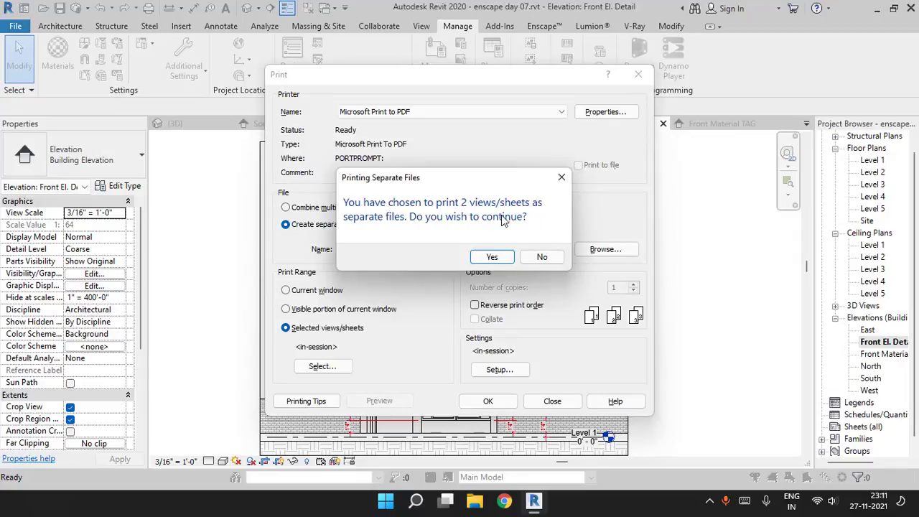
{"action": "left_click", "coordinate": [491, 256]}
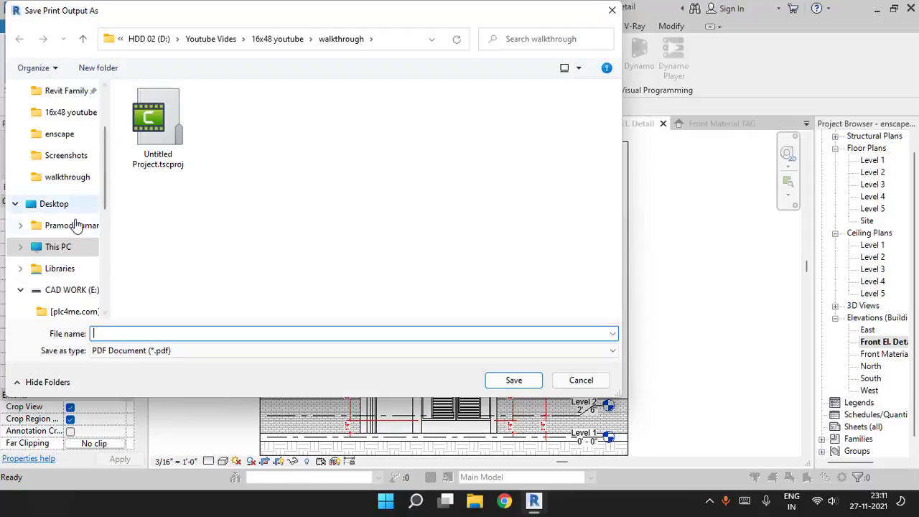
Save the first print output as ELEVATION in the DAY 08 ELEVATION WORK folder under D:, Youtube Vides, 16x48 youtube
{"action": "left_click", "coordinate": [63, 248]}
{"action": "left_click", "coordinate": [353, 251]}
{"action": "double_click", "coordinate": [354, 251]}
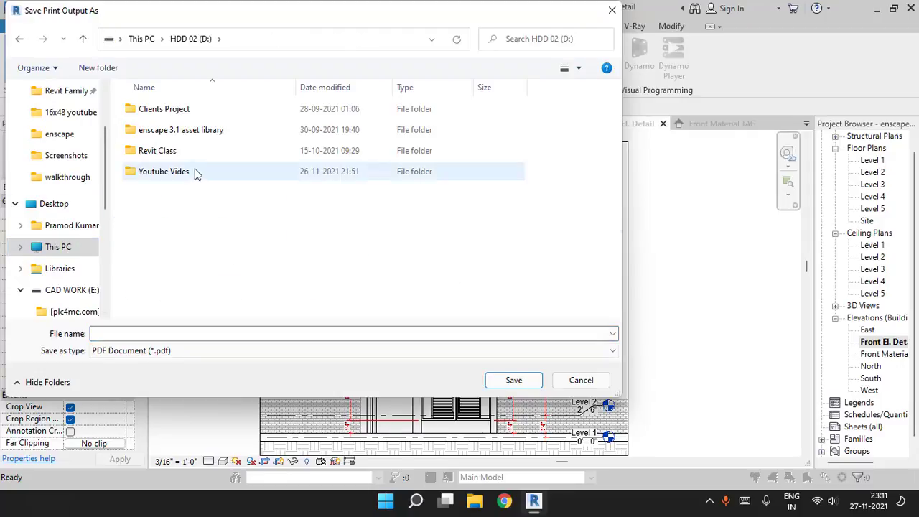
{"action": "left_click", "coordinate": [189, 134]}
{"action": "double_click", "coordinate": [171, 176]}
{"action": "double_click", "coordinate": [164, 111]}
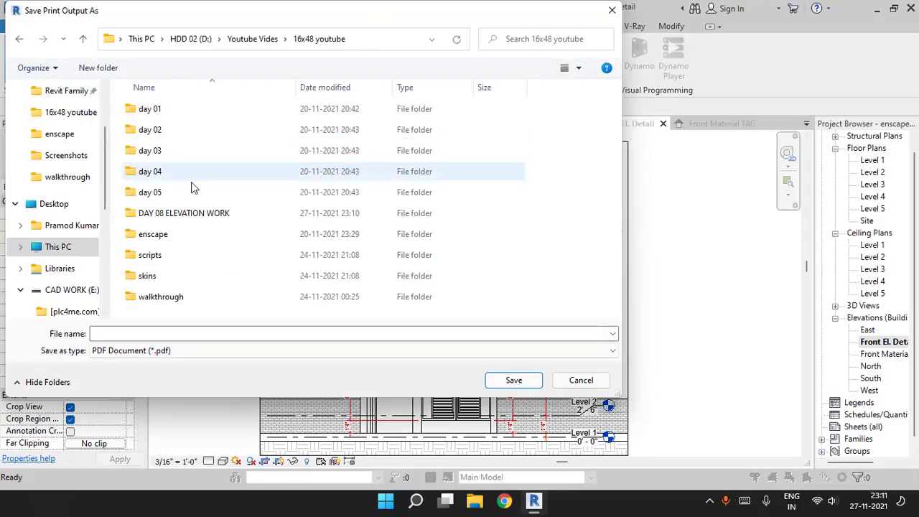
{"action": "double_click", "coordinate": [165, 211]}
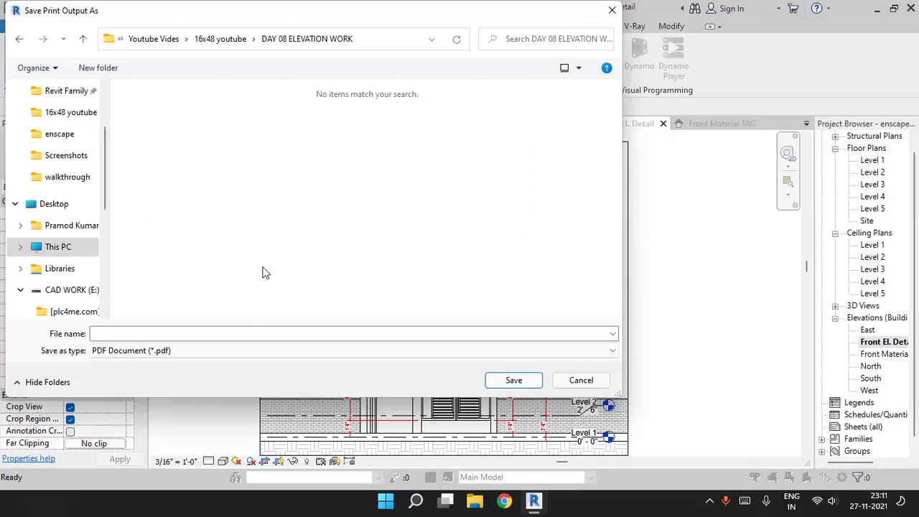
{"action": "left_click", "coordinate": [243, 335]}
{"action": "type", "text": "ELAVT"}
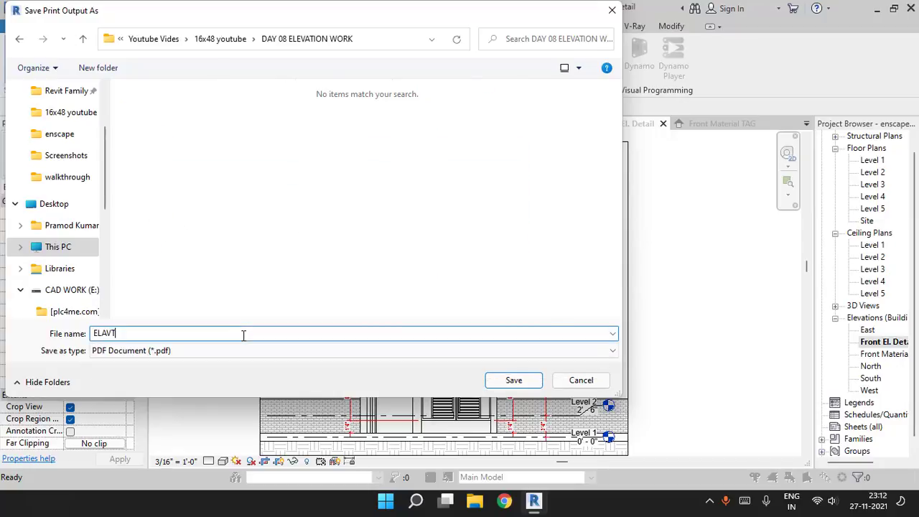
{"action": "type", "text": "EL"}
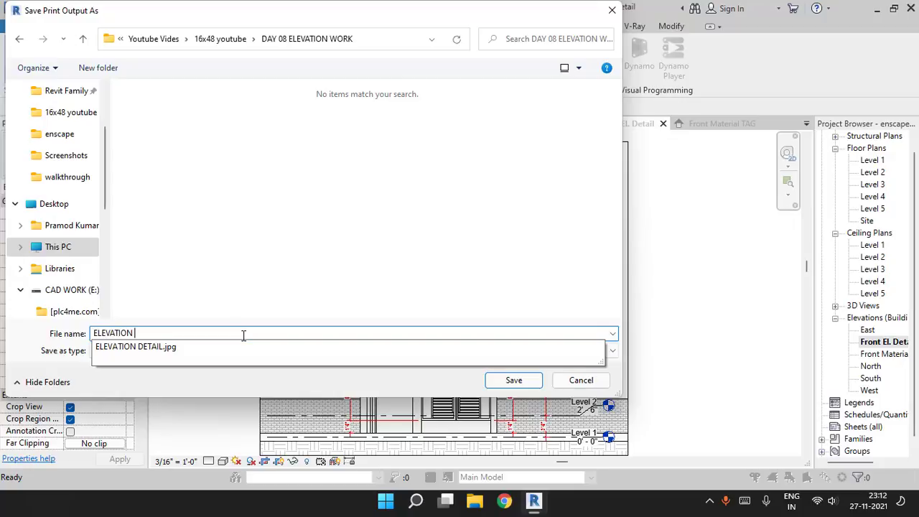
{"action": "key", "text": "Return"}
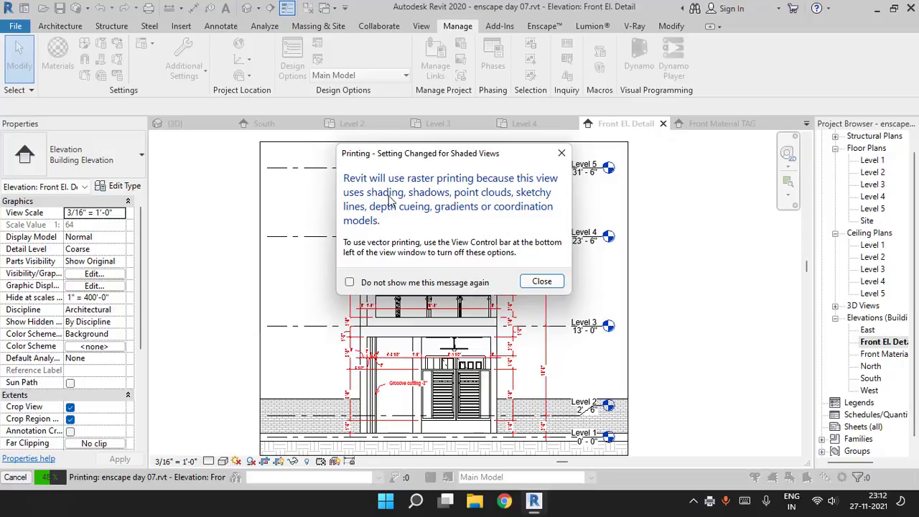
Dismiss the raster printing notice and save the second print output as ELAVATION 01 in the same folder
{"action": "left_click", "coordinate": [543, 282]}
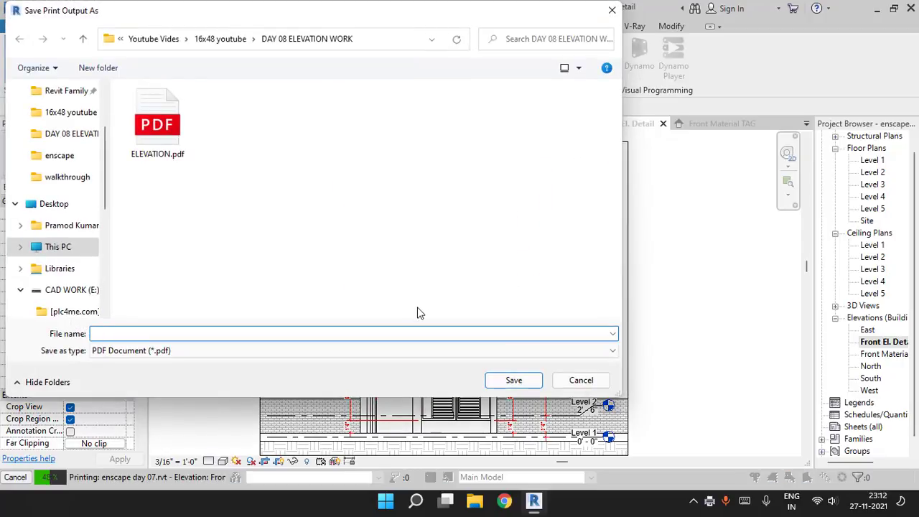
{"action": "type", "text": "EL"}
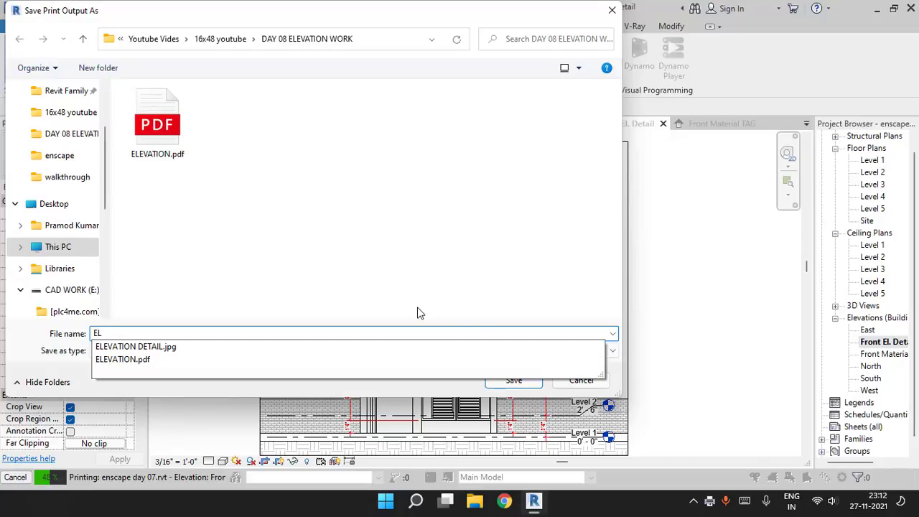
{"action": "type", "text": "AVATION 0"}
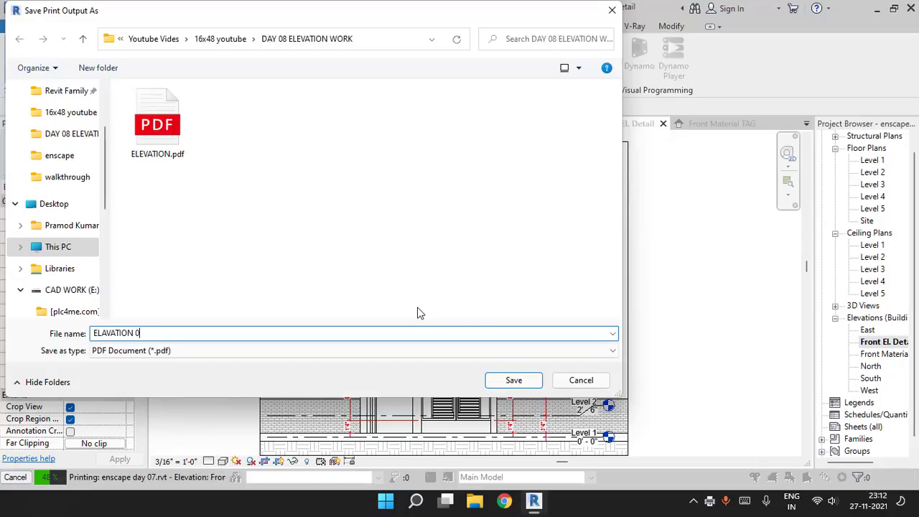
{"action": "type", "text": "1"}
{"action": "key", "text": "Return"}
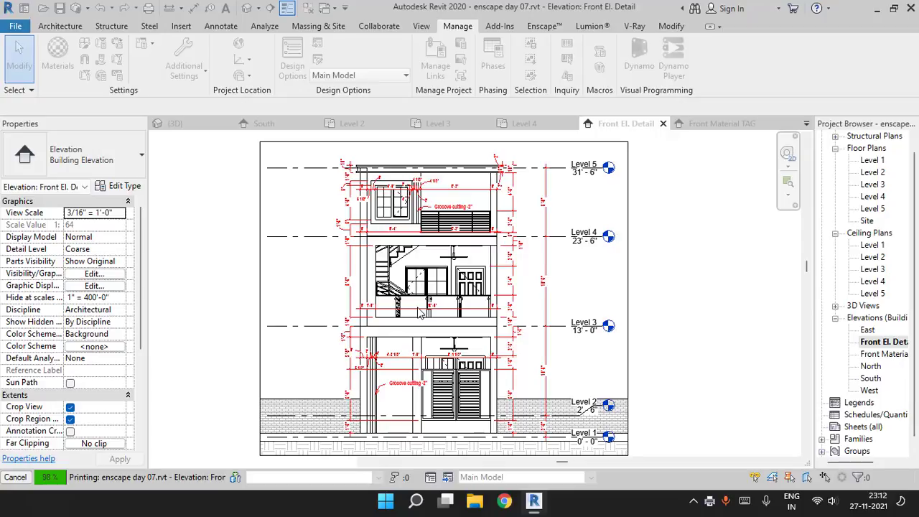
Switch to File Explorer, open the DAY 08 ELEVATION WORK folder inside 16x48 youtube, and maximize the window
{"action": "left_click", "coordinate": [475, 500]}
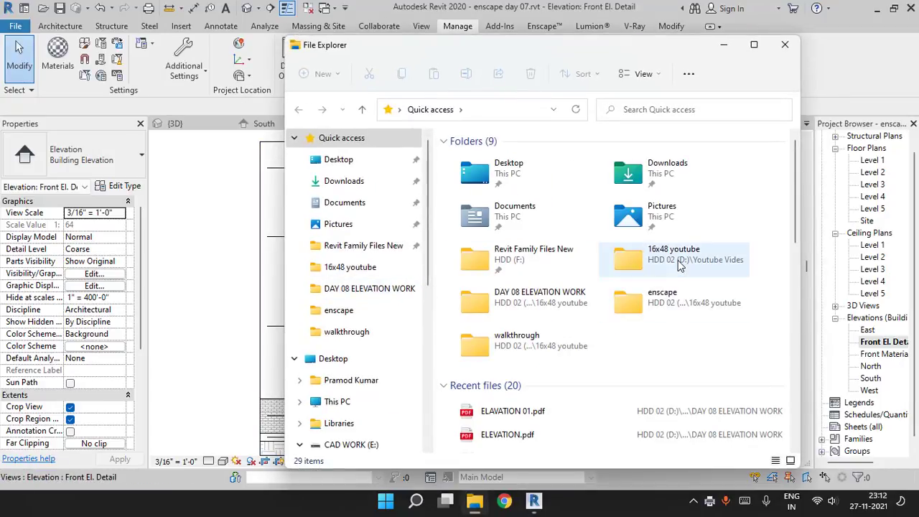
{"action": "double_click", "coordinate": [629, 259]}
{"action": "double_click", "coordinate": [560, 285]}
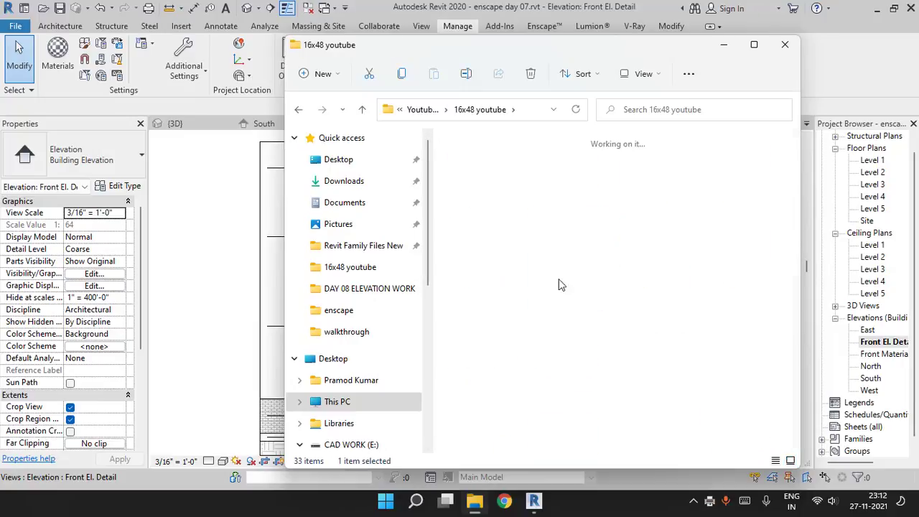
{"action": "left_click", "coordinate": [632, 73]}
{"action": "left_click", "coordinate": [754, 44]}
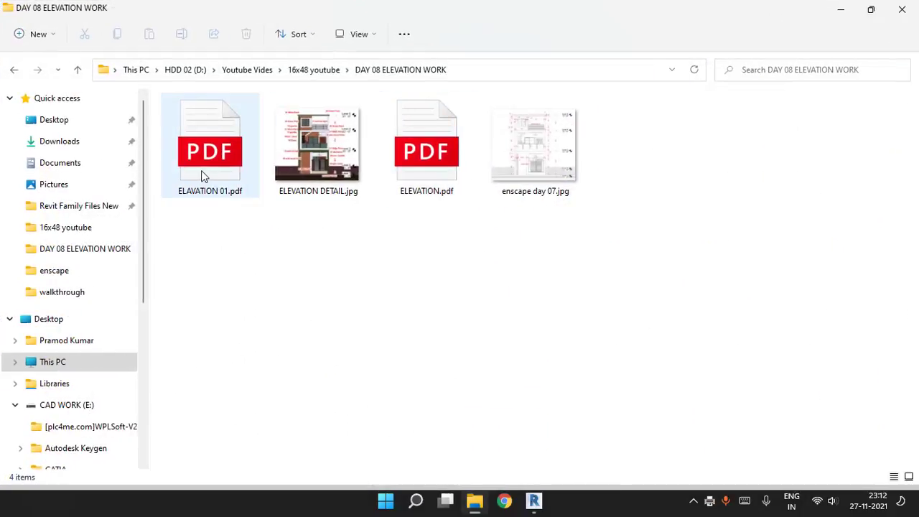
Open ELAVATION 01.pdf, examine the material tags across all floors, and view and close enscape day 07.jpg
{"action": "left_click", "coordinate": [200, 161]}
{"action": "key", "text": "Return"}
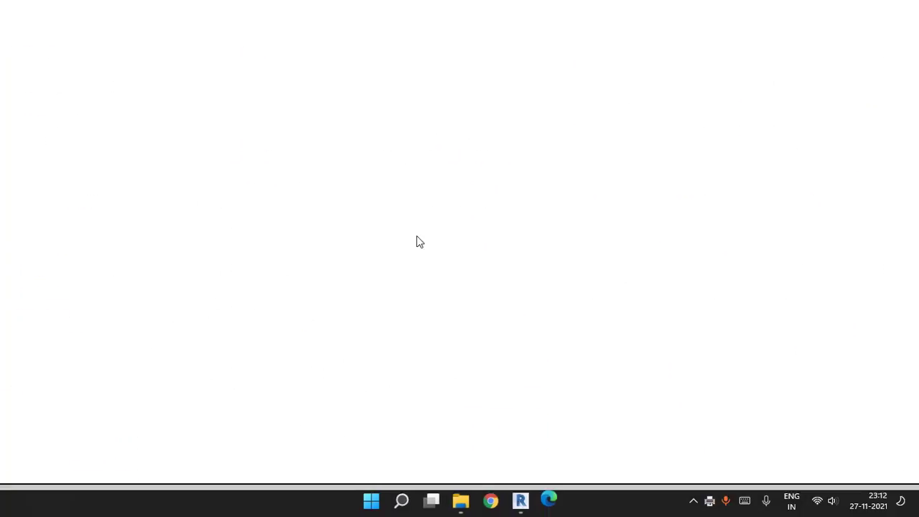
{"action": "scroll", "coordinate": [471, 280], "scroll_direction": "down", "scroll_amount": 4}
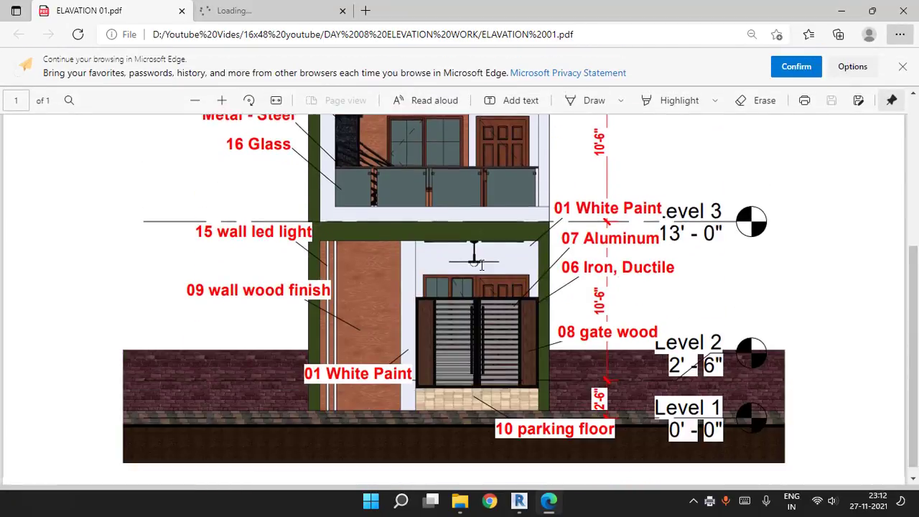
{"action": "scroll", "coordinate": [478, 273], "scroll_direction": "up", "scroll_amount": 3}
{"action": "scroll", "coordinate": [481, 264], "scroll_direction": "down", "scroll_amount": 3}
{"action": "scroll", "coordinate": [481, 264], "scroll_direction": "up", "scroll_amount": 5}
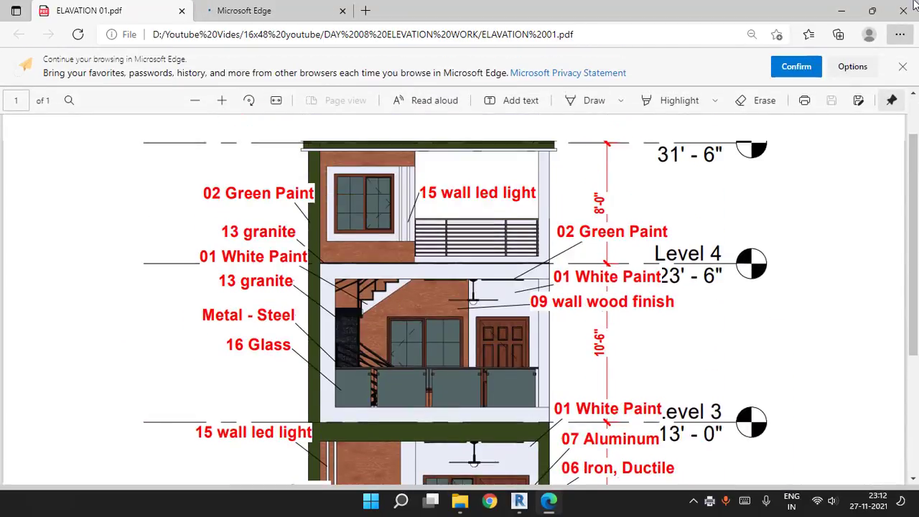
{"action": "key", "text": "alt+Tab"}
{"action": "left_click", "coordinate": [531, 147]}
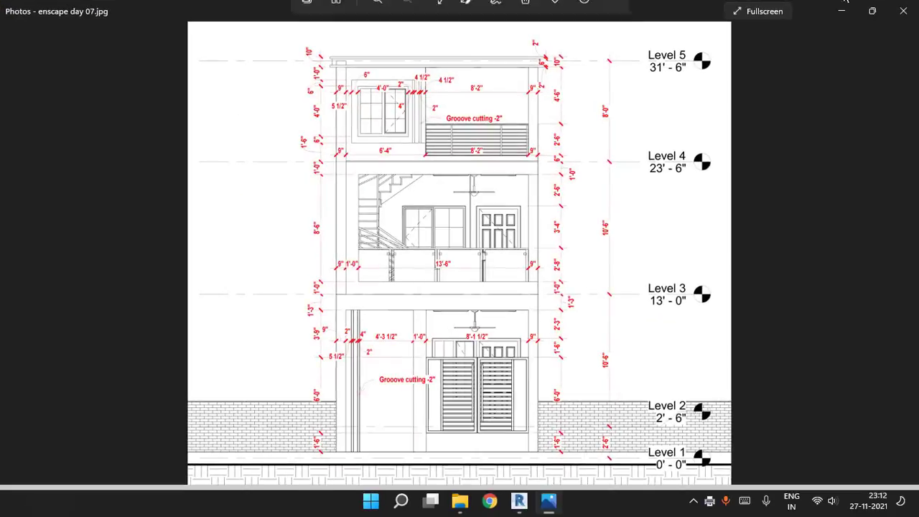
{"action": "left_click", "coordinate": [902, 9]}
Open ELEVATION.pdf, examine the gate linework and the dimensions on all floors up close, and close the PDF
{"action": "double_click", "coordinate": [404, 151]}
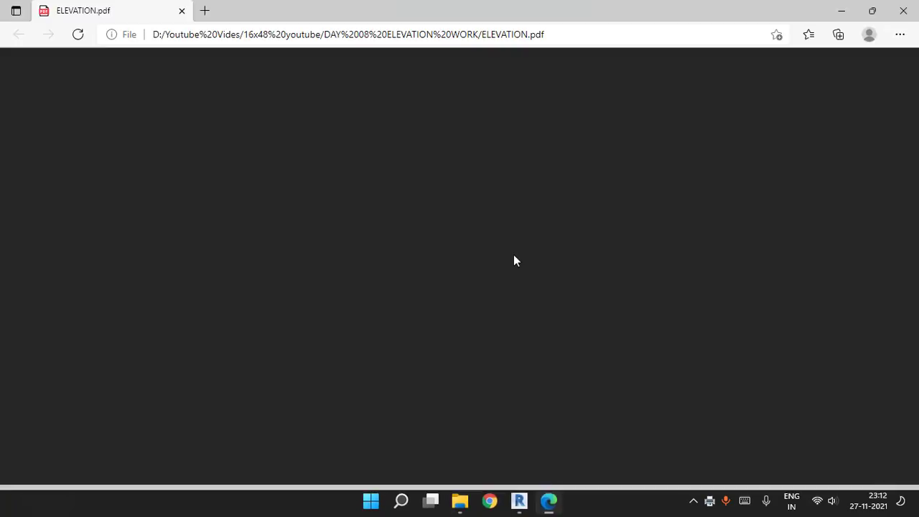
{"action": "scroll", "coordinate": [485, 223], "scroll_direction": "down", "scroll_amount": 2}
{"action": "scroll", "coordinate": [485, 223], "scroll_direction": "down", "scroll_amount": 2}
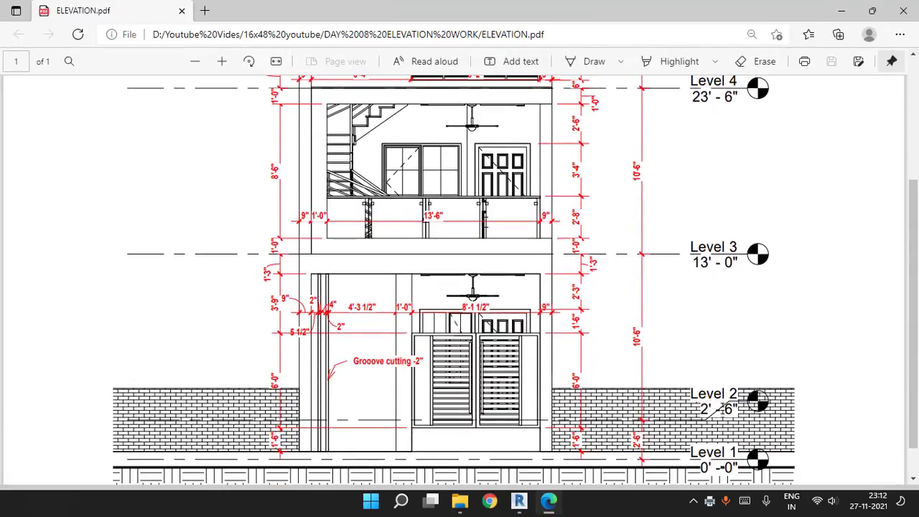
{"action": "scroll", "coordinate": [484, 249], "scroll_direction": "up", "scroll_amount": 8, "text": "ctrl"}
{"action": "scroll", "coordinate": [552, 240], "scroll_direction": "down", "scroll_amount": 10}
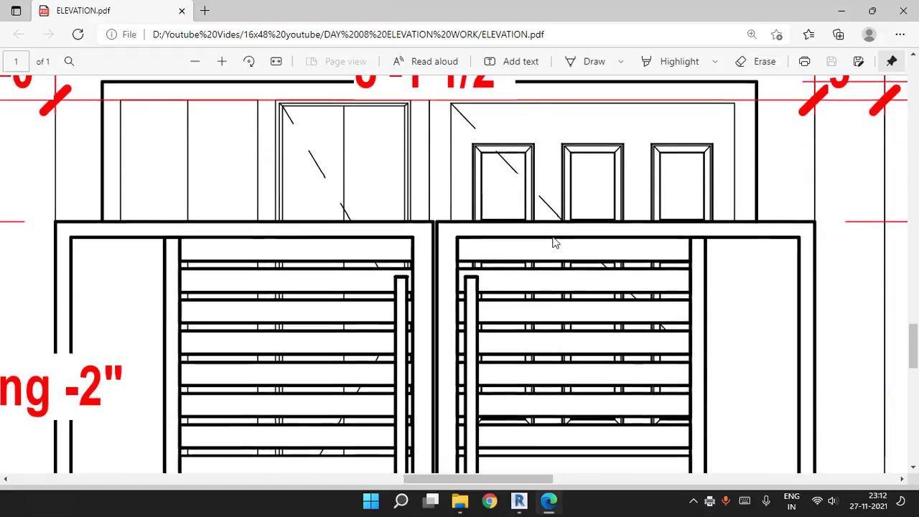
{"action": "scroll", "coordinate": [553, 258], "scroll_direction": "up", "scroll_amount": 3}
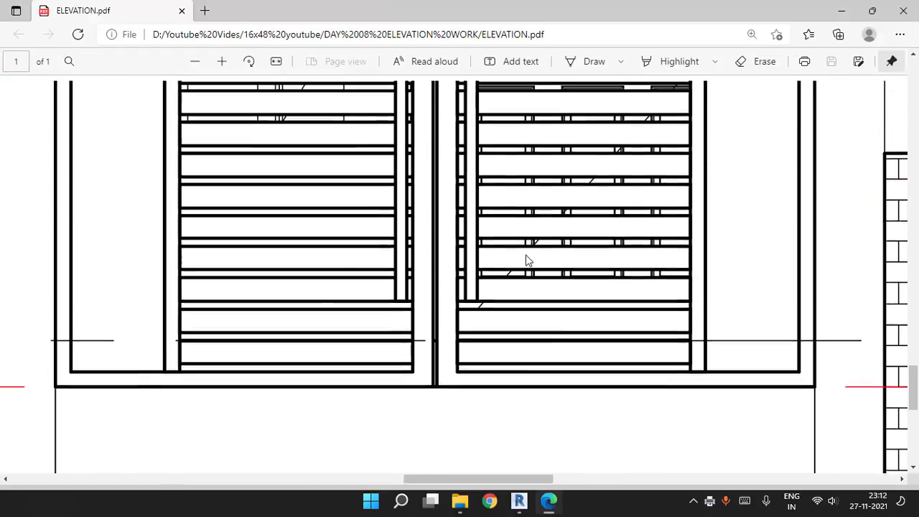
{"action": "scroll", "coordinate": [529, 260], "scroll_direction": "down", "scroll_amount": 5, "text": "ctrl"}
{"action": "scroll", "coordinate": [467, 188], "scroll_direction": "up", "scroll_amount": 5, "text": "ctrl"}
{"action": "scroll", "coordinate": [457, 177], "scroll_direction": "up", "scroll_amount": 8}
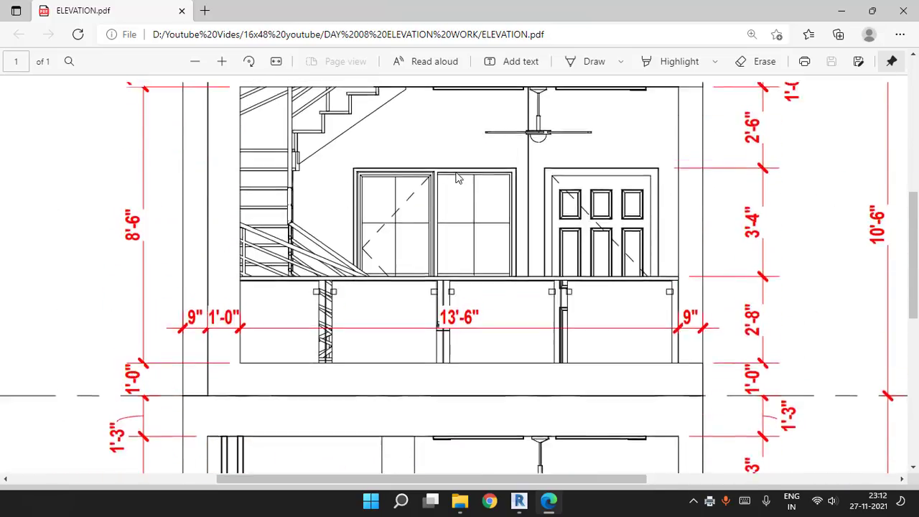
{"action": "scroll", "coordinate": [458, 177], "scroll_direction": "down", "scroll_amount": 2}
{"action": "scroll", "coordinate": [457, 178], "scroll_direction": "down", "scroll_amount": 3}
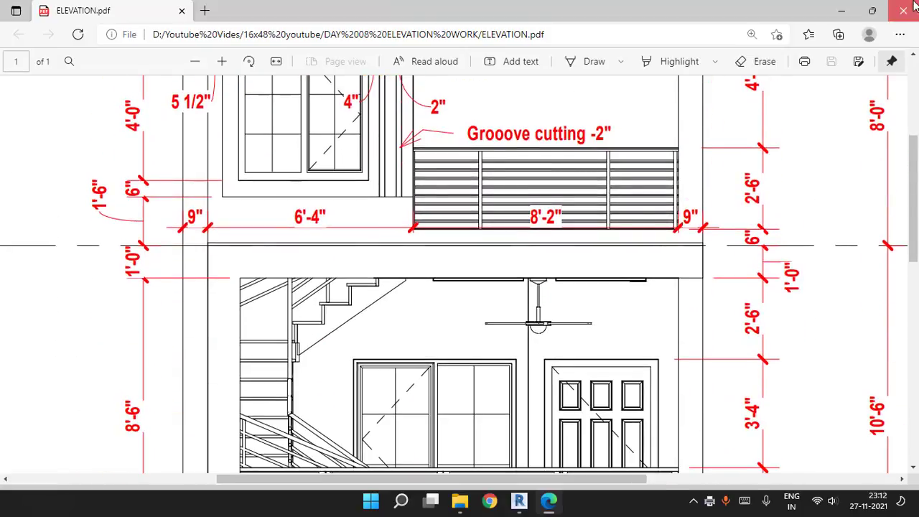
{"action": "left_click", "coordinate": [903, 10]}
{"action": "left_click", "coordinate": [570, 300]}
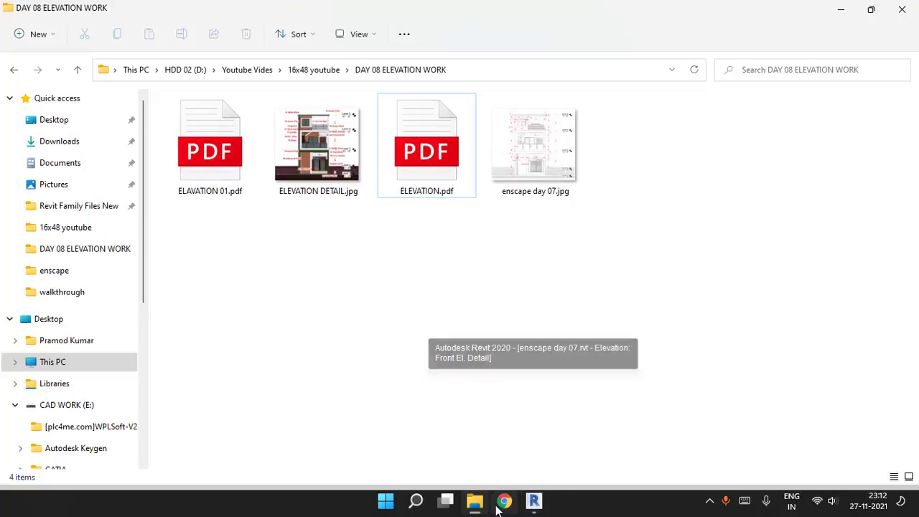
Switch back to Revit and start creating a new sheet under Sheets (all)
{"action": "left_click", "coordinate": [533, 503]}
{"action": "scroll", "coordinate": [732, 325], "scroll_direction": "down", "scroll_amount": 4}
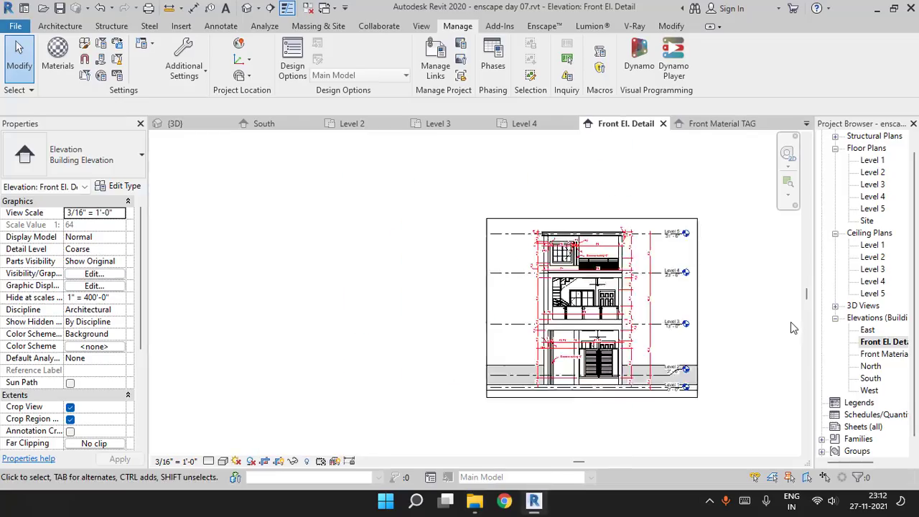
{"action": "left_click", "coordinate": [863, 427]}
{"action": "scroll", "coordinate": [705, 336], "scroll_direction": "down", "scroll_amount": 2}
{"action": "scroll", "coordinate": [705, 335], "scroll_direction": "up", "scroll_amount": 6}
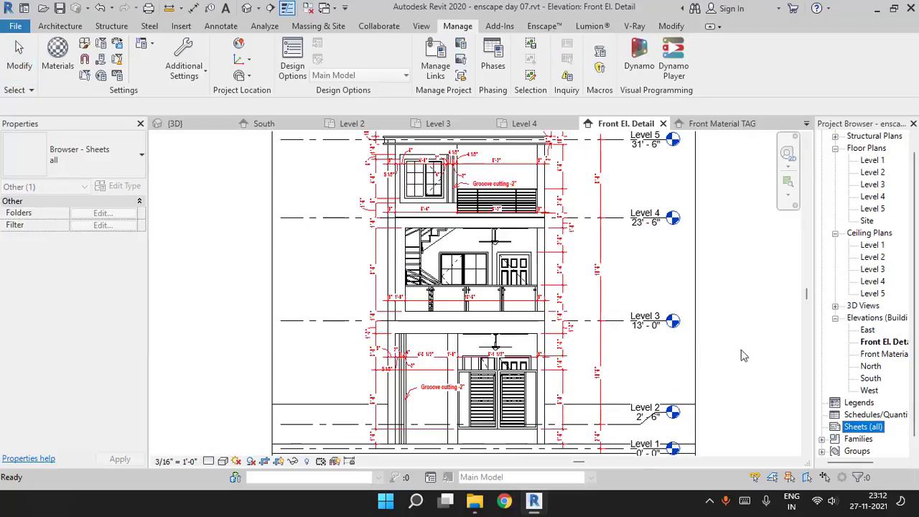
{"action": "right_click", "coordinate": [859, 430]}
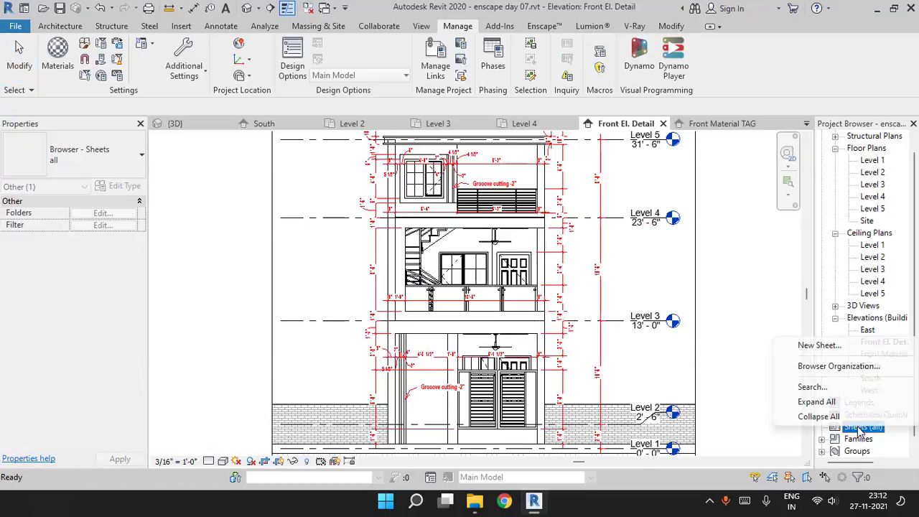
{"action": "left_click", "coordinate": [819, 346]}
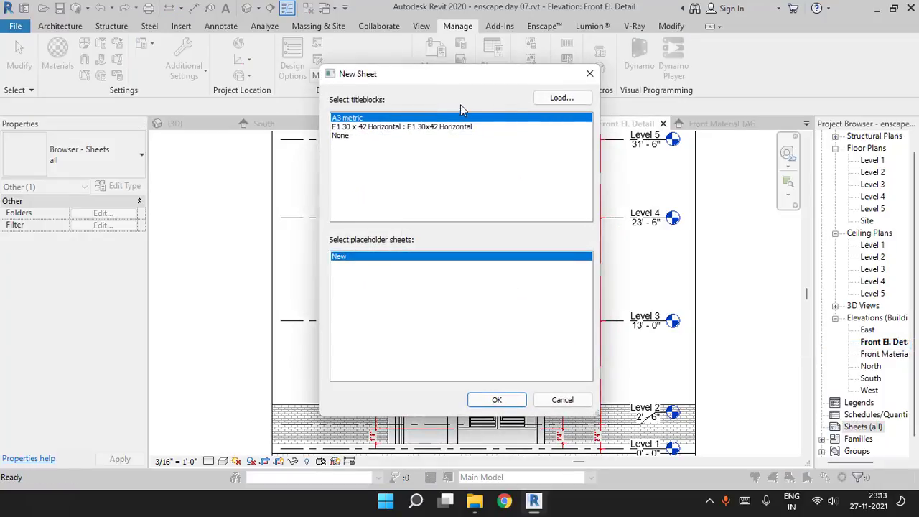
{"action": "key", "text": "ctrl+2"}
{"action": "left_click_drag", "start_coordinate": [326, 111], "coordinate": [404, 121], "text": "ctrl"}
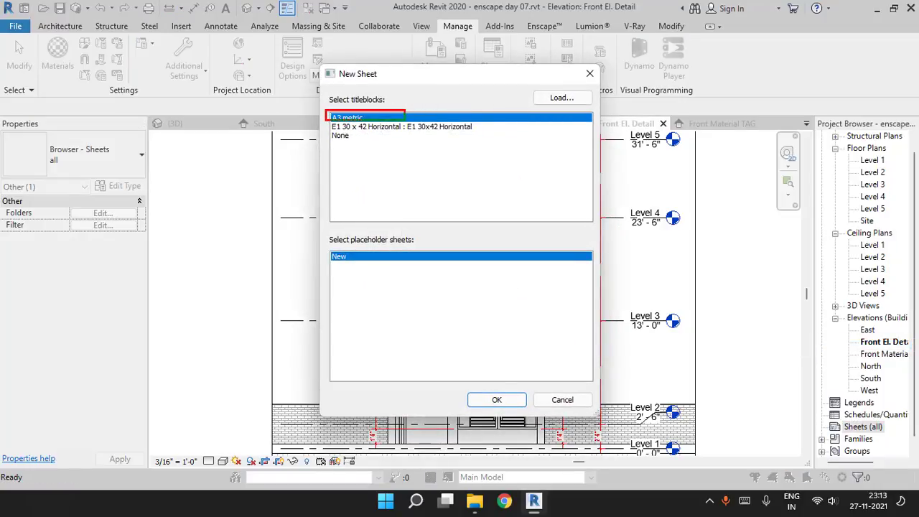
{"action": "key", "text": "Escape"}
Start loading a titleblock family for the new sheet and open the Titleblocks folder of the US Metric library
{"action": "left_click", "coordinate": [555, 99]}
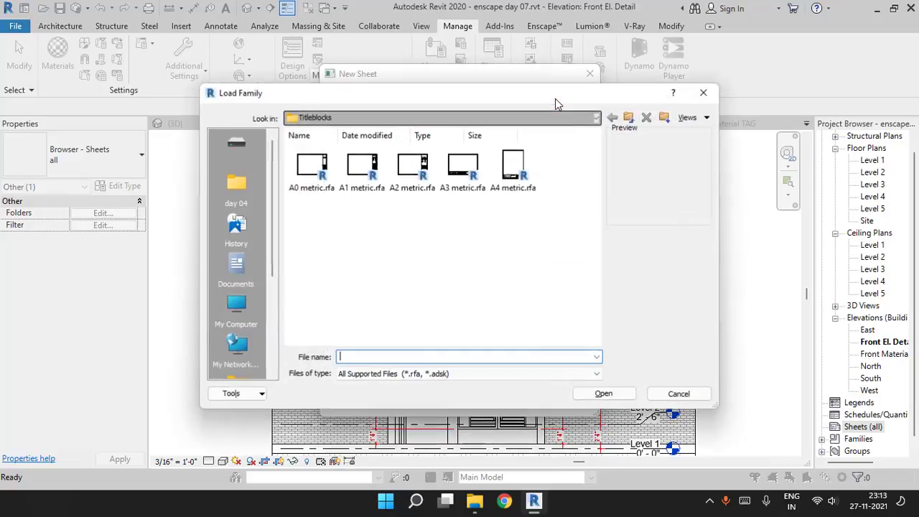
{"action": "left_click", "coordinate": [898, 185]}
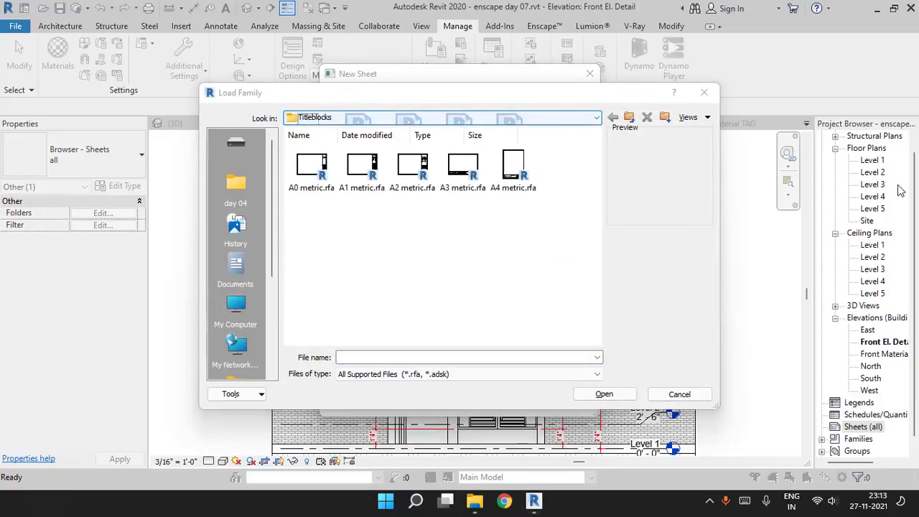
{"action": "left_click", "coordinate": [380, 117]}
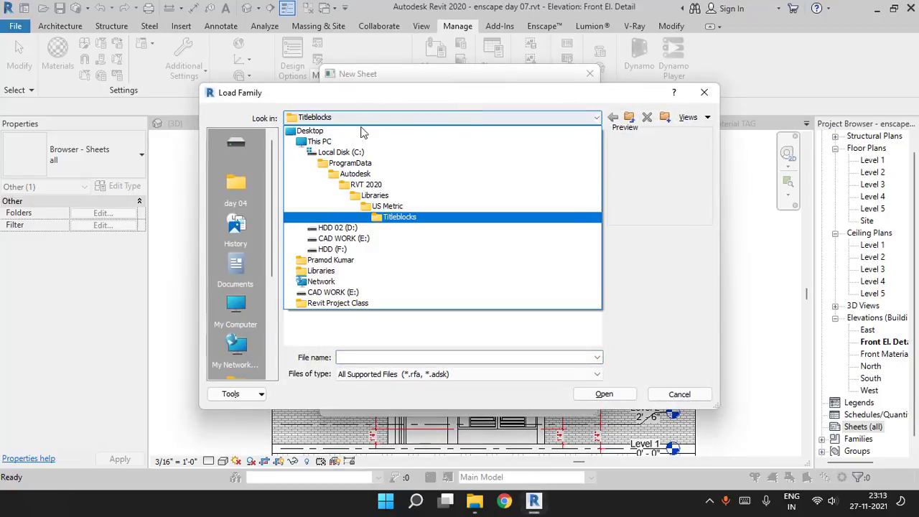
{"action": "left_click", "coordinate": [387, 206]}
{"action": "scroll", "coordinate": [415, 287], "scroll_direction": "down", "scroll_amount": 5}
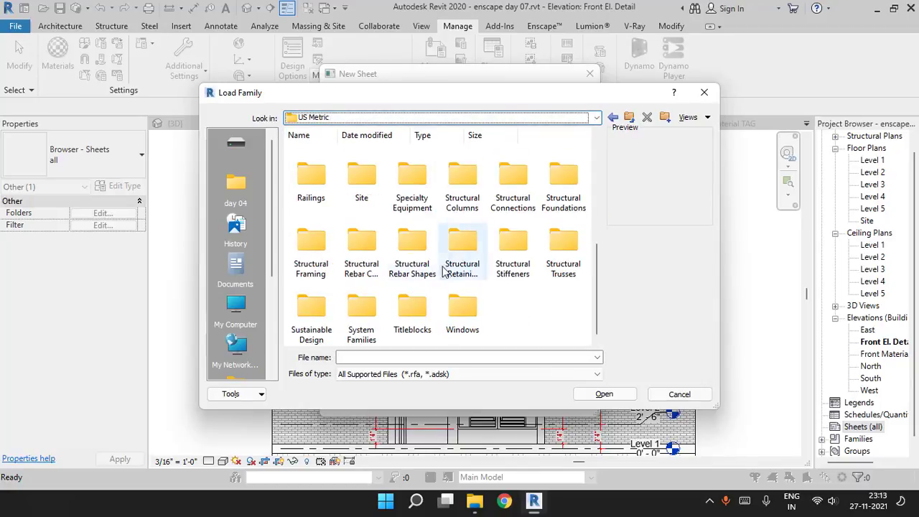
{"action": "double_click", "coordinate": [414, 307]}
Load A3 metric.rfa and create the new sheet with the A3 metric titleblock
{"action": "left_click", "coordinate": [361, 170]}
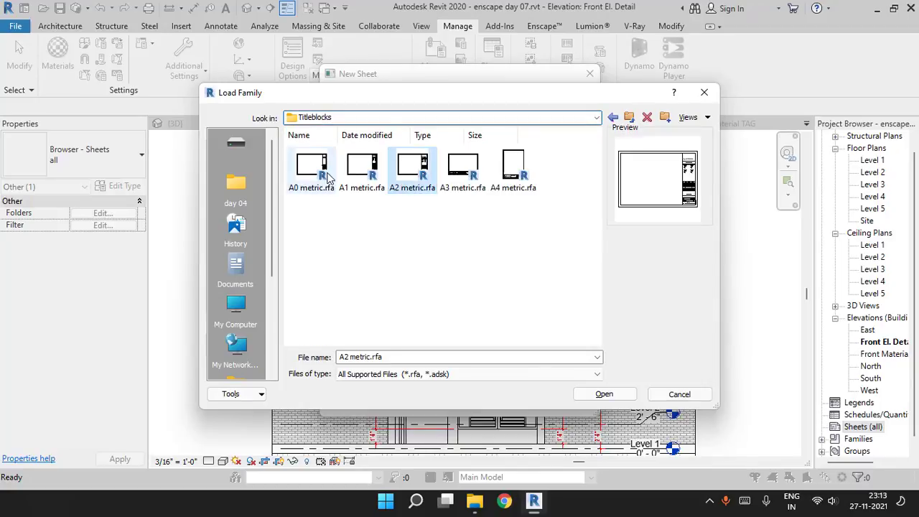
{"action": "left_click", "coordinate": [452, 172]}
{"action": "left_click", "coordinate": [413, 172]}
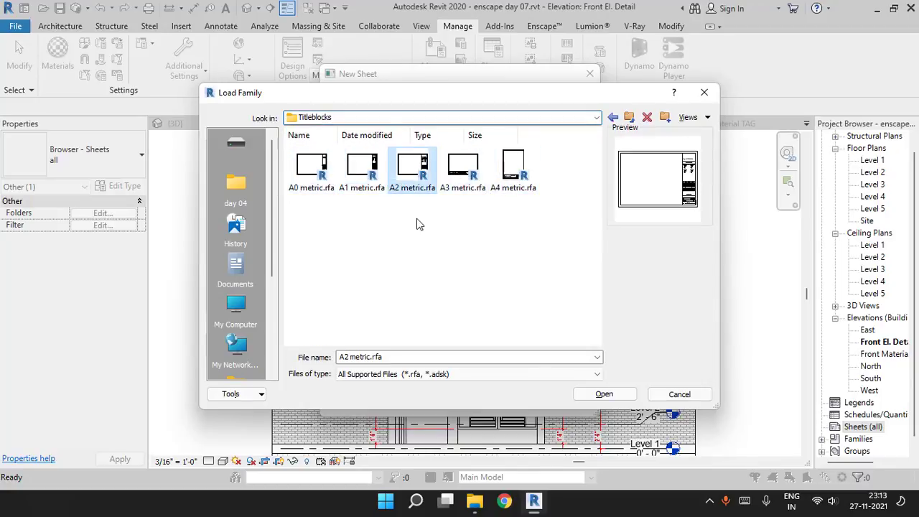
{"action": "left_click", "coordinate": [457, 167]}
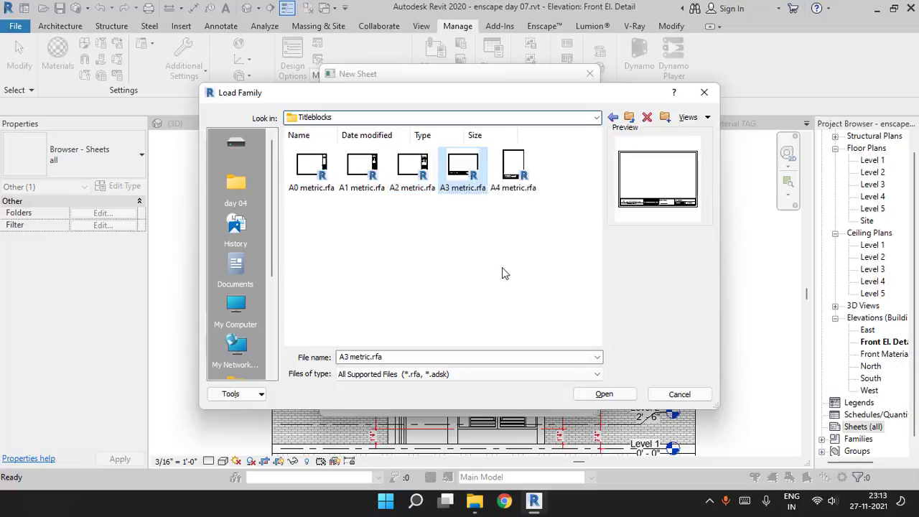
{"action": "left_click", "coordinate": [604, 394]}
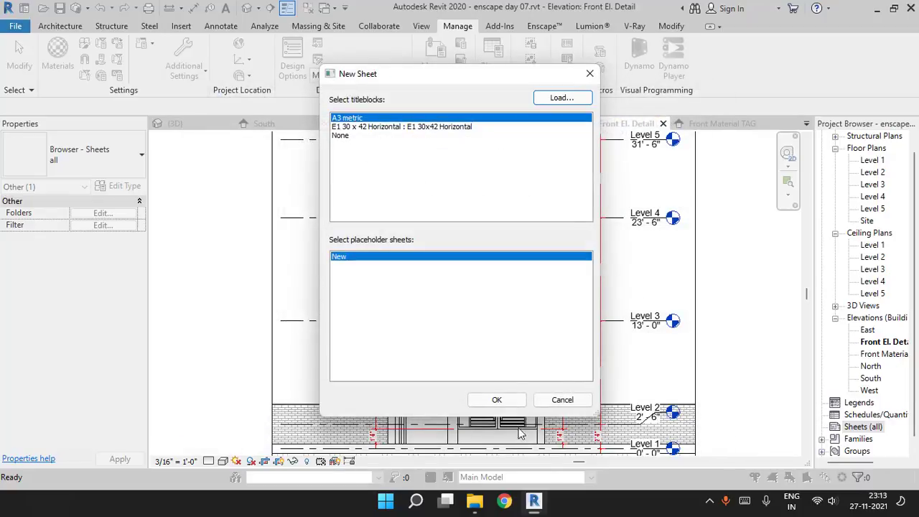
{"action": "left_click", "coordinate": [503, 400]}
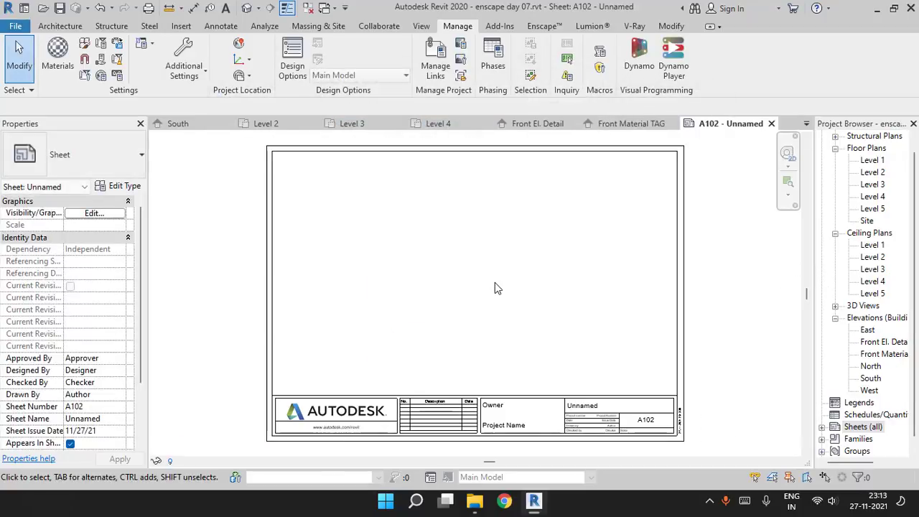
Examine the A3 titleblock's logo, revision table, owner, project name and sheet number fields up close
{"action": "scroll", "coordinate": [463, 365], "scroll_direction": "up", "scroll_amount": 4}
{"action": "left_click", "coordinate": [445, 310]}
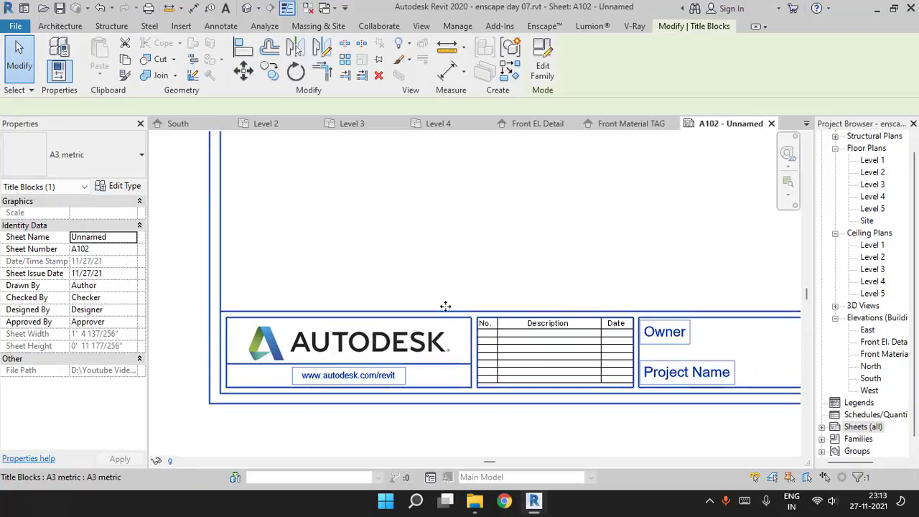
{"action": "scroll", "coordinate": [352, 346], "scroll_direction": "down", "scroll_amount": 2}
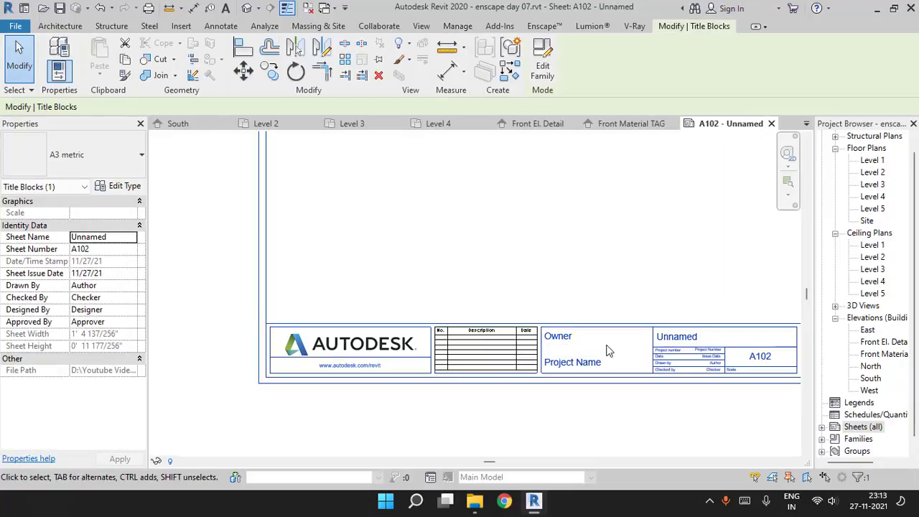
{"action": "middle_click_drag", "start_coordinate": [706, 321], "coordinate": [659, 387]}
{"action": "scroll", "coordinate": [589, 348], "scroll_direction": "down", "scroll_amount": 2}
{"action": "scroll", "coordinate": [601, 325], "scroll_direction": "up", "scroll_amount": 1}
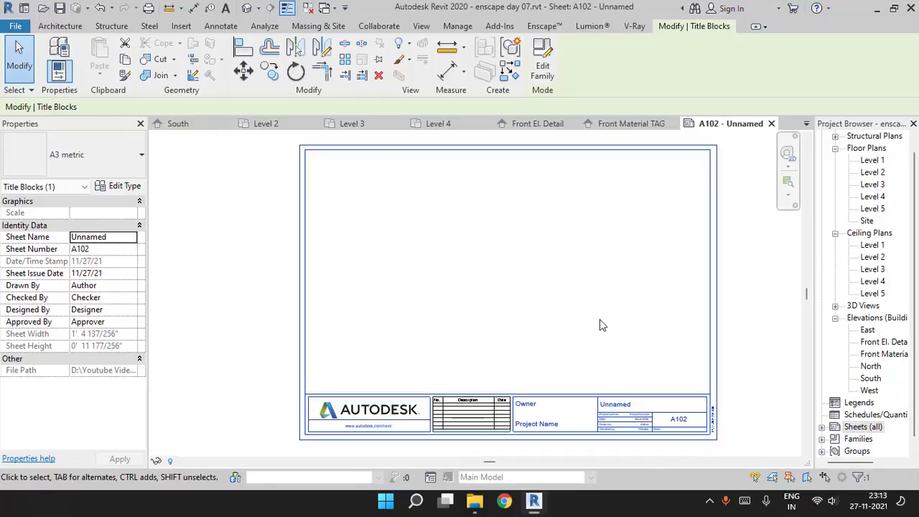
{"action": "scroll", "coordinate": [596, 323], "scroll_direction": "up", "scroll_amount": 1}
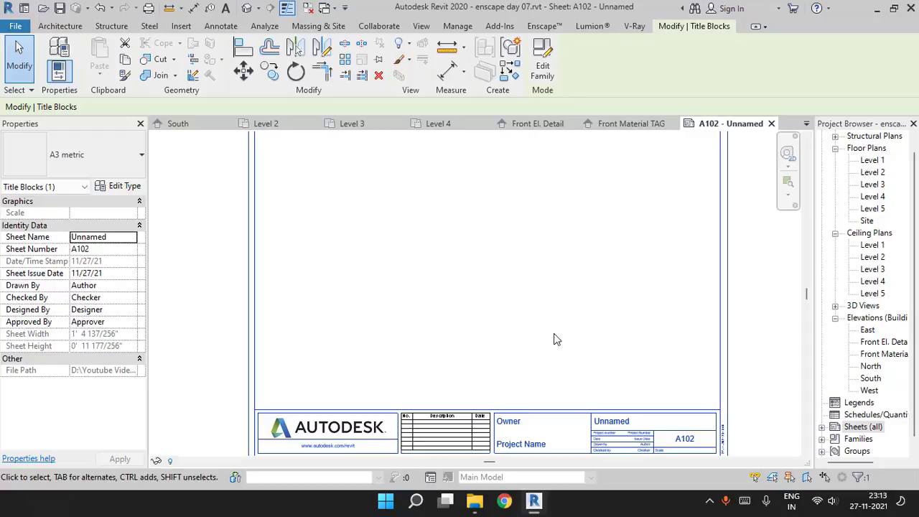
{"action": "scroll", "coordinate": [554, 339], "scroll_direction": "down", "scroll_amount": 3}
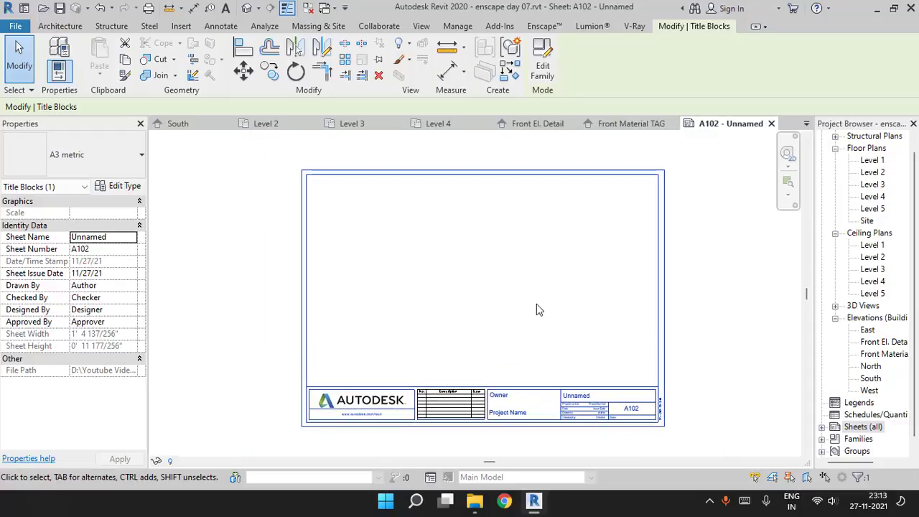
{"action": "scroll", "coordinate": [538, 309], "scroll_direction": "up", "scroll_amount": 1}
{"action": "left_click", "coordinate": [746, 266]}
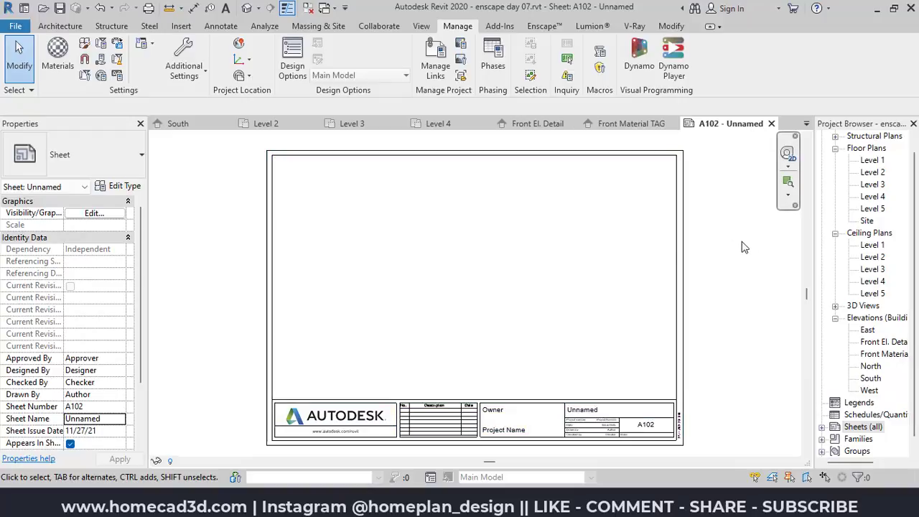
Place the Front El. Detail and Front Material TAG elevations side by side on sheet A102
{"action": "left_click", "coordinate": [872, 342]}
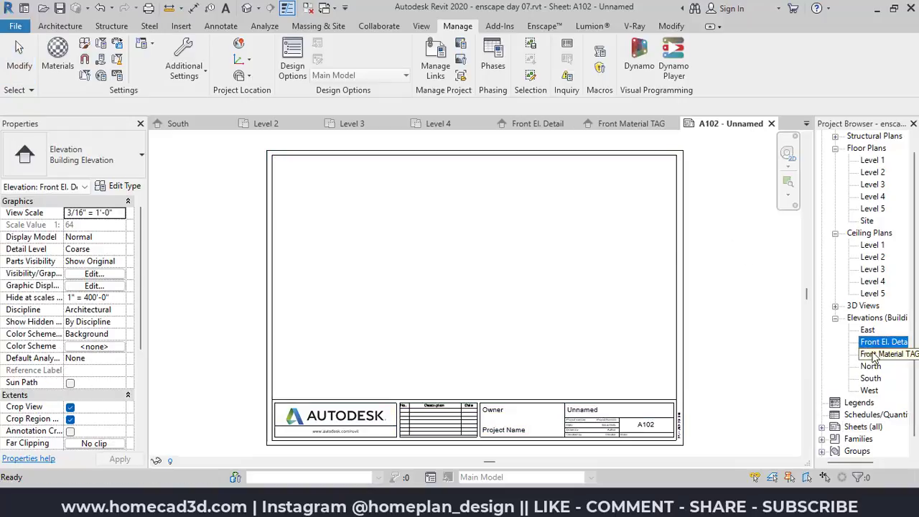
{"action": "left_click_drag", "start_coordinate": [878, 349], "coordinate": [521, 314]}
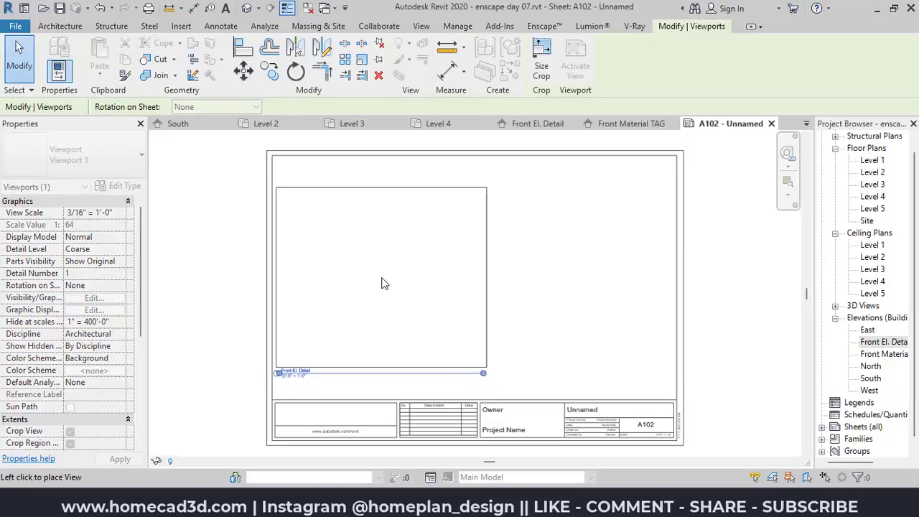
{"action": "left_click", "coordinate": [381, 281]}
{"action": "left_click", "coordinate": [880, 354]}
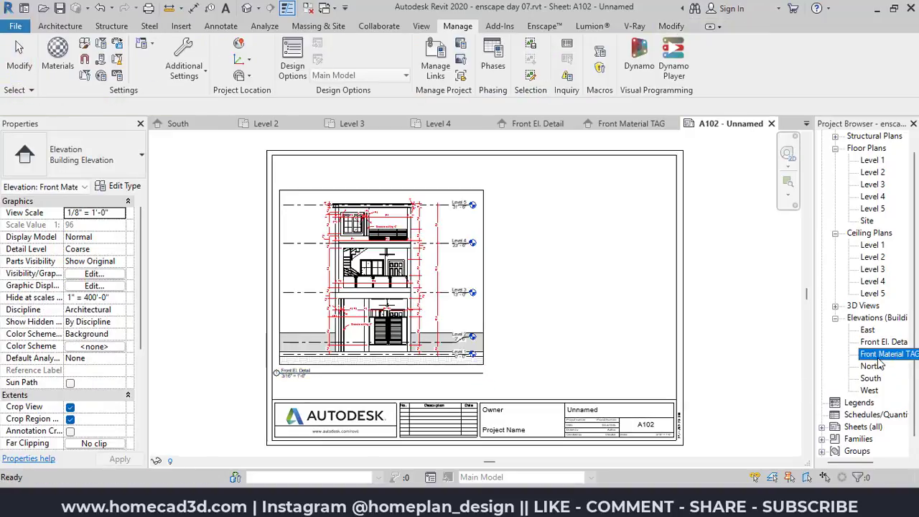
{"action": "left_click_drag", "start_coordinate": [893, 359], "coordinate": [545, 280]}
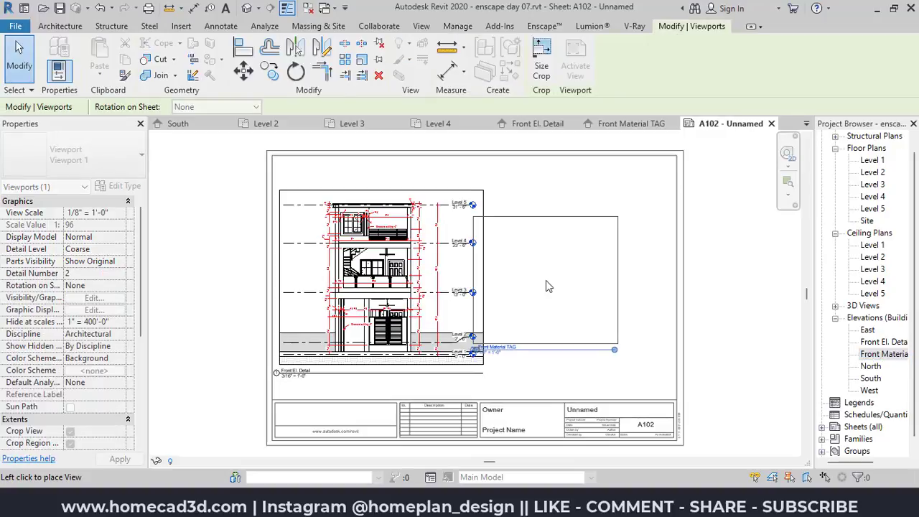
{"action": "left_click", "coordinate": [584, 281]}
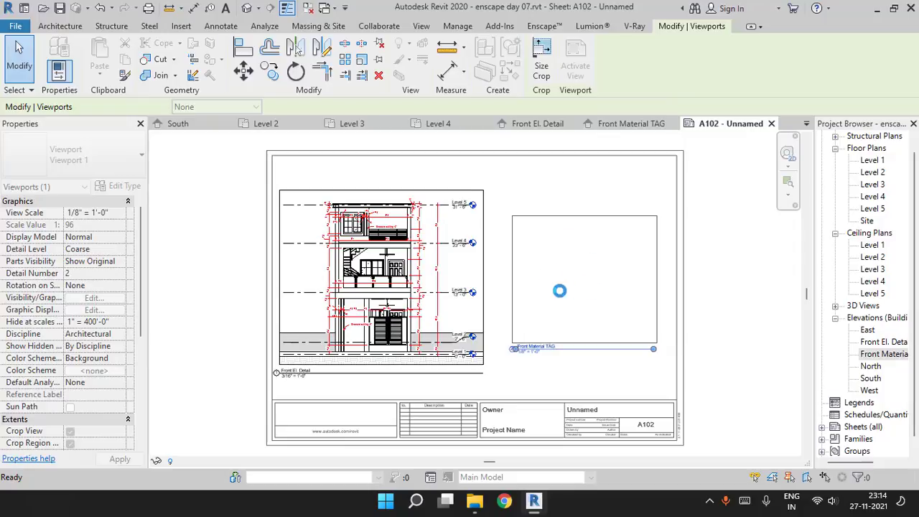
{"action": "key", "text": "Escape"}
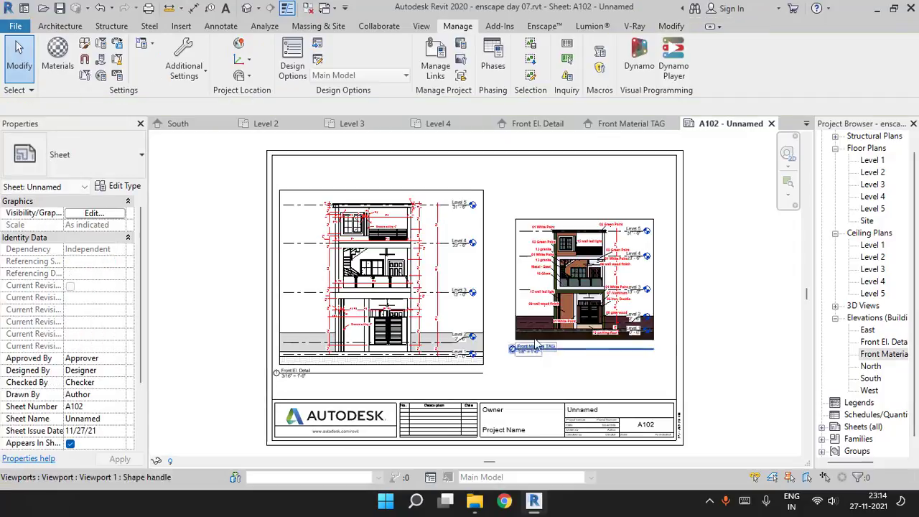
Set the view scale of the Front Material TAG viewport to 3/16" = 1'-0"
{"action": "left_click", "coordinate": [395, 237]}
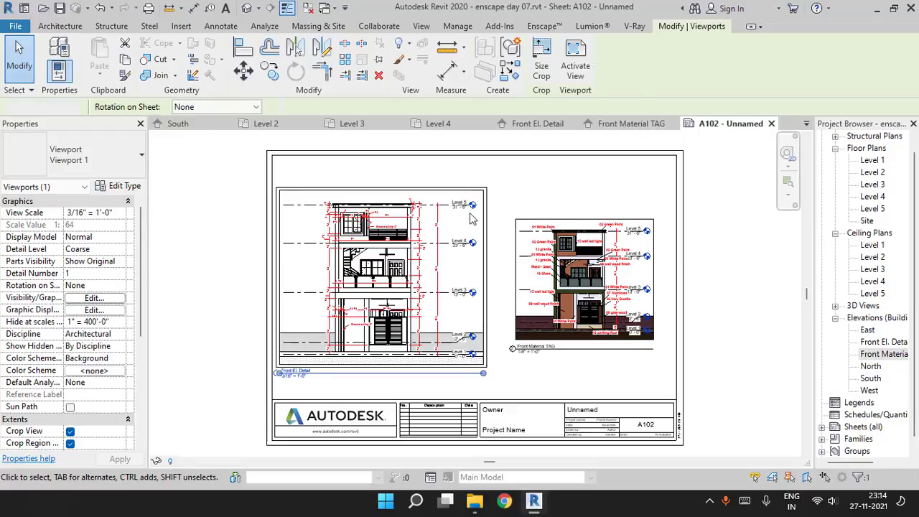
{"action": "left_click", "coordinate": [584, 218]}
{"action": "left_click", "coordinate": [115, 213]}
{"action": "left_click", "coordinate": [119, 212]}
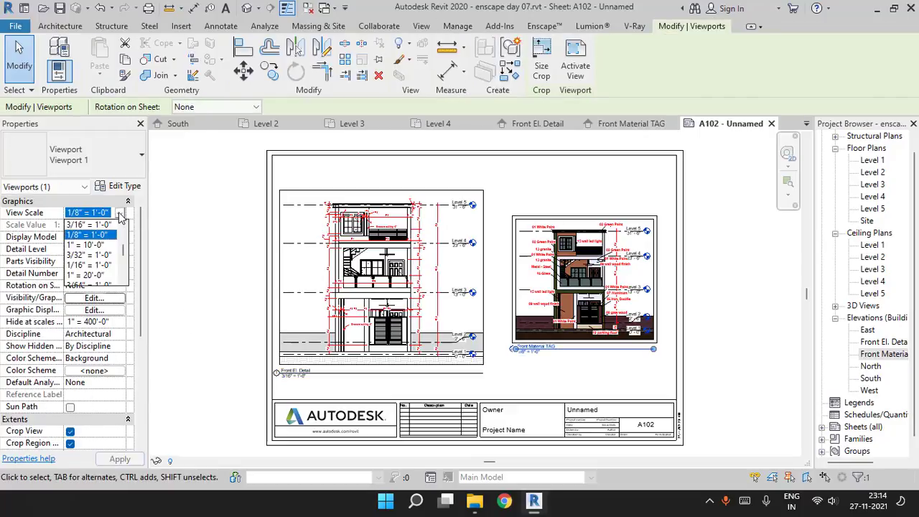
{"action": "left_click", "coordinate": [95, 225]}
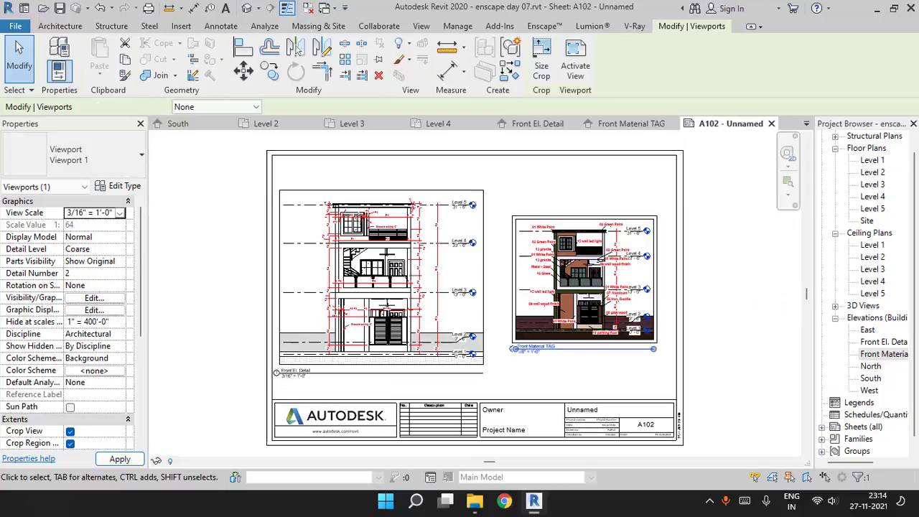
Move the Front El. Detail viewport so its crop edge meets the sheet's inner left border line
{"action": "left_click", "coordinate": [359, 193]}
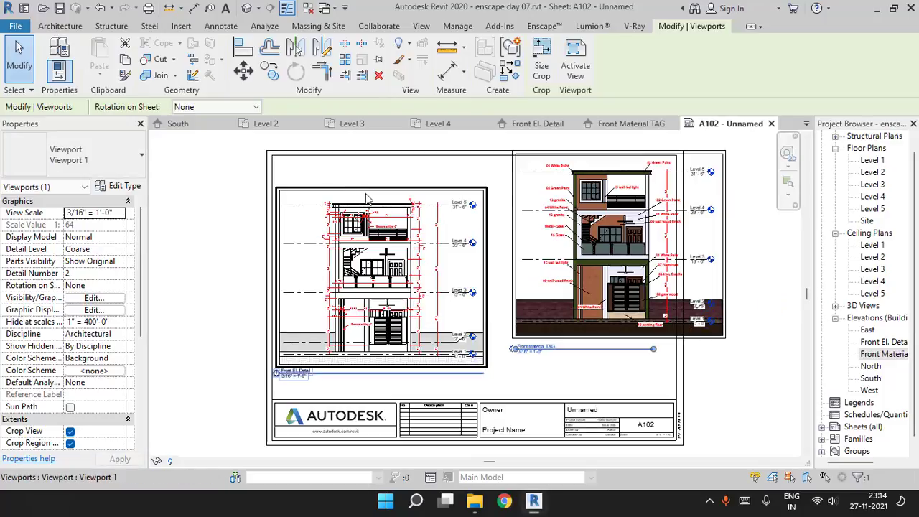
{"action": "scroll", "coordinate": [363, 195], "scroll_direction": "up", "scroll_amount": 3}
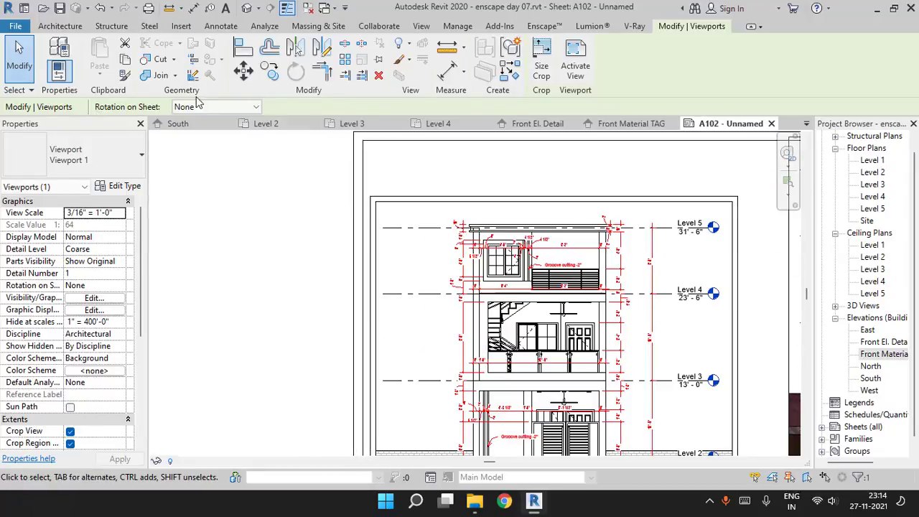
{"action": "key", "text": "m"}
{"action": "key", "text": "v"}
{"action": "scroll", "coordinate": [370, 204], "scroll_direction": "up", "scroll_amount": 3}
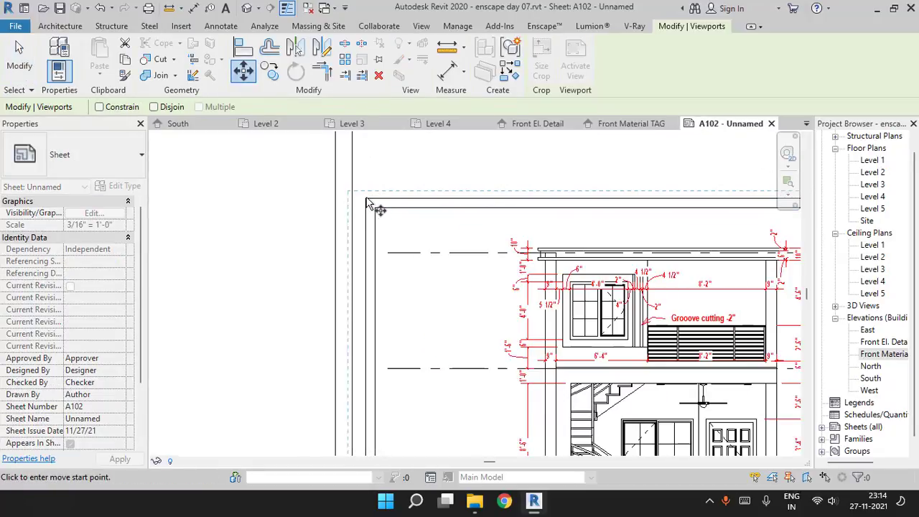
{"action": "left_click", "coordinate": [375, 209]}
{"action": "left_click", "coordinate": [352, 208]}
{"action": "scroll", "coordinate": [349, 235], "scroll_direction": "down", "scroll_amount": 5}
{"action": "middle_click_drag", "start_coordinate": [504, 261], "coordinate": [510, 263]}
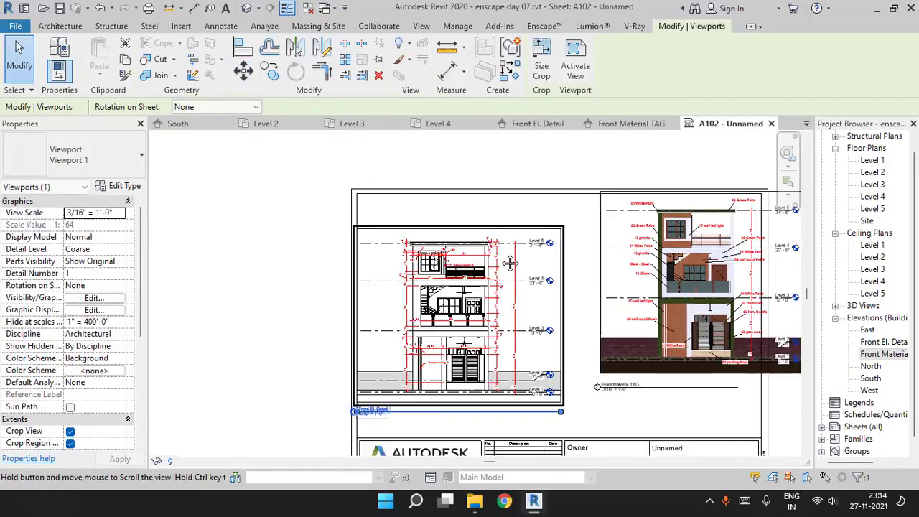
Move the Front Material TAG viewport so its upper-left corner meets the upper-right corner of the Front El. Detail viewport
{"action": "scroll", "coordinate": [510, 263], "scroll_direction": "up", "scroll_amount": 2}
{"action": "left_click", "coordinate": [512, 190]}
{"action": "key", "text": "m"}
{"action": "key", "text": "v"}
{"action": "scroll", "coordinate": [529, 180], "scroll_direction": "up", "scroll_amount": 1}
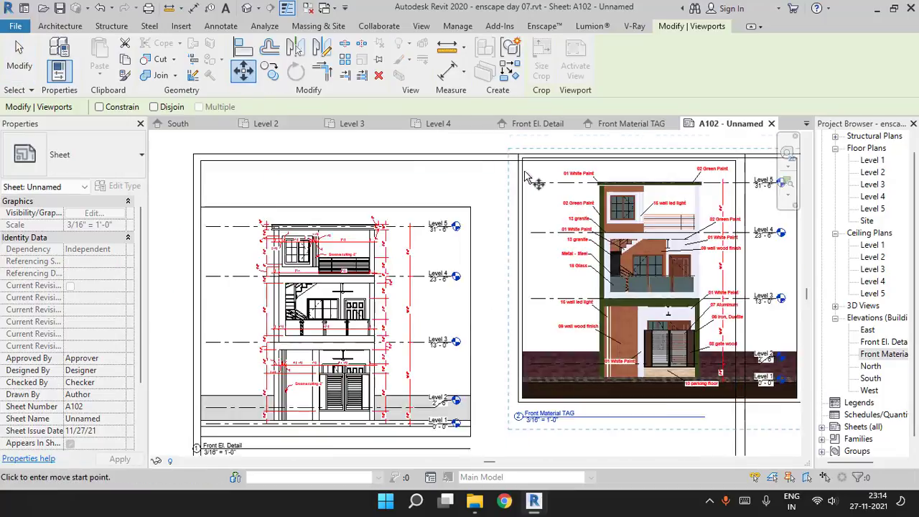
{"action": "scroll", "coordinate": [502, 185], "scroll_direction": "up", "scroll_amount": 1}
{"action": "left_click", "coordinate": [528, 149]}
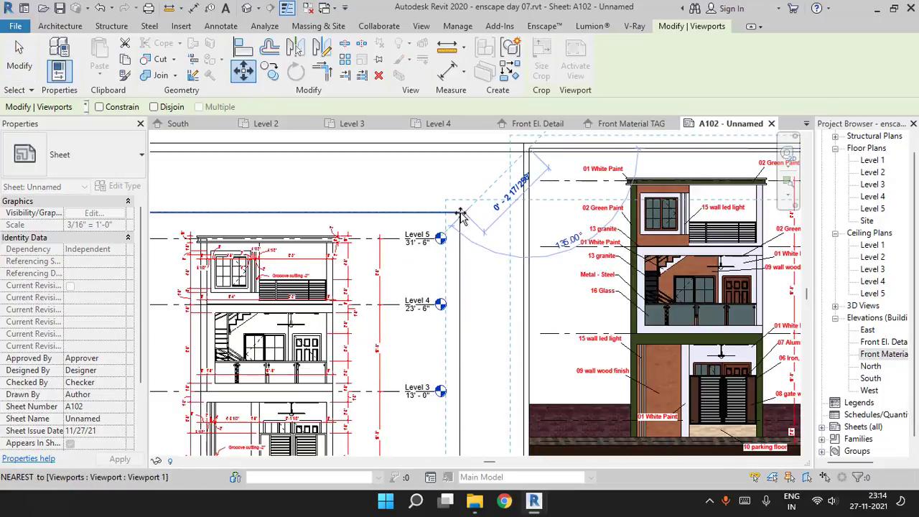
{"action": "left_click", "coordinate": [462, 217]}
{"action": "scroll", "coordinate": [467, 230], "scroll_direction": "down", "scroll_amount": 3}
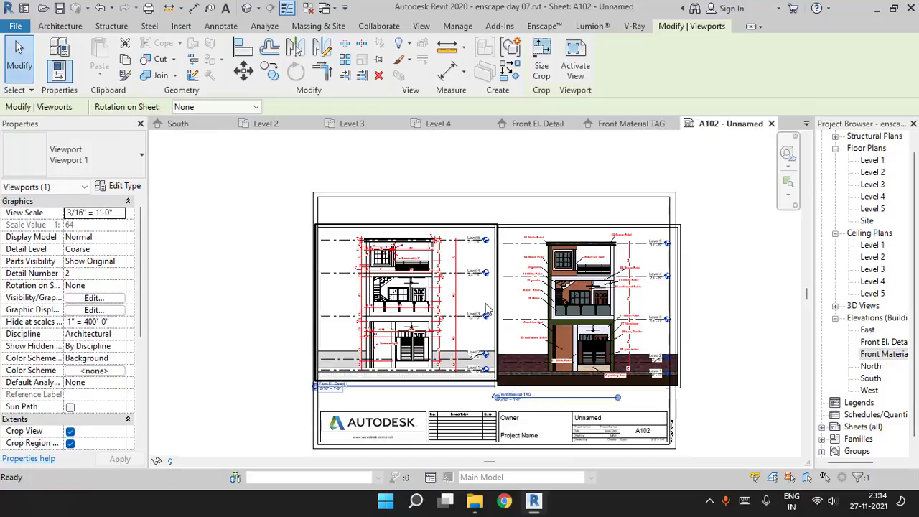
{"action": "key", "text": "Escape"}
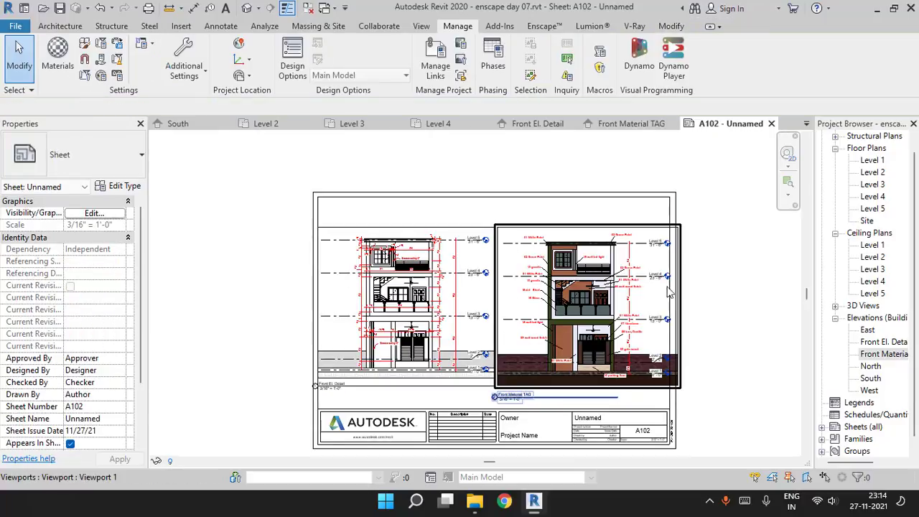
Open the Front El. Detail elevation and narrow its crop region from the left and right sides
{"action": "double_click", "coordinate": [884, 341]}
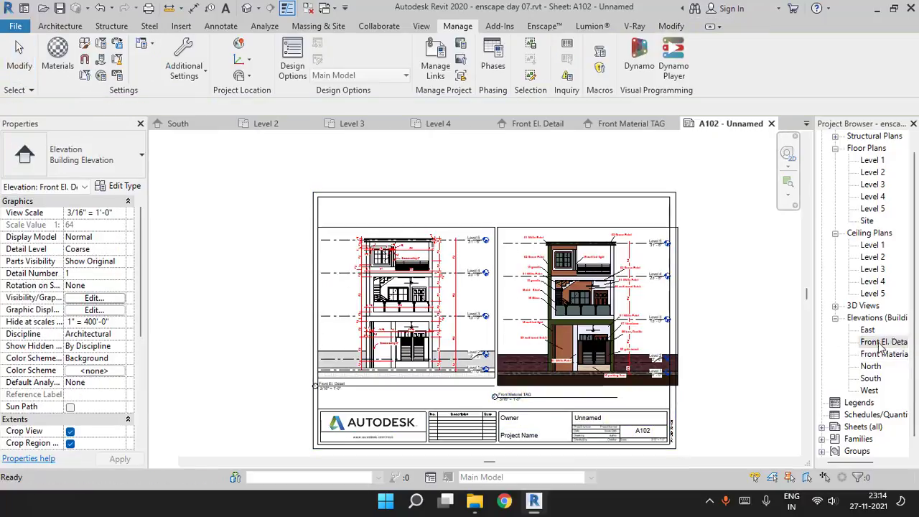
{"action": "left_click", "coordinate": [568, 132]}
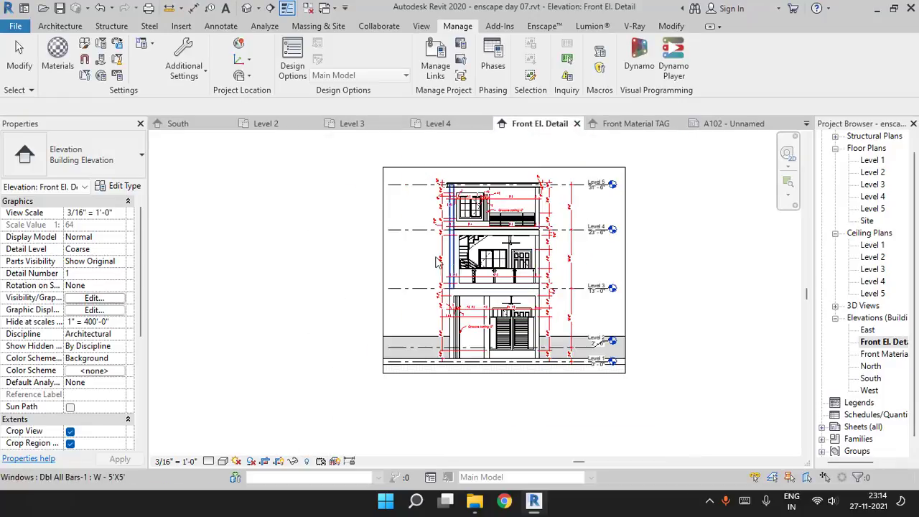
{"action": "left_click", "coordinate": [382, 260]}
{"action": "left_click_drag", "start_coordinate": [384, 270], "coordinate": [412, 270]}
{"action": "left_click_drag", "start_coordinate": [625, 270], "coordinate": [620, 270]}
{"action": "left_click", "coordinate": [656, 269]}
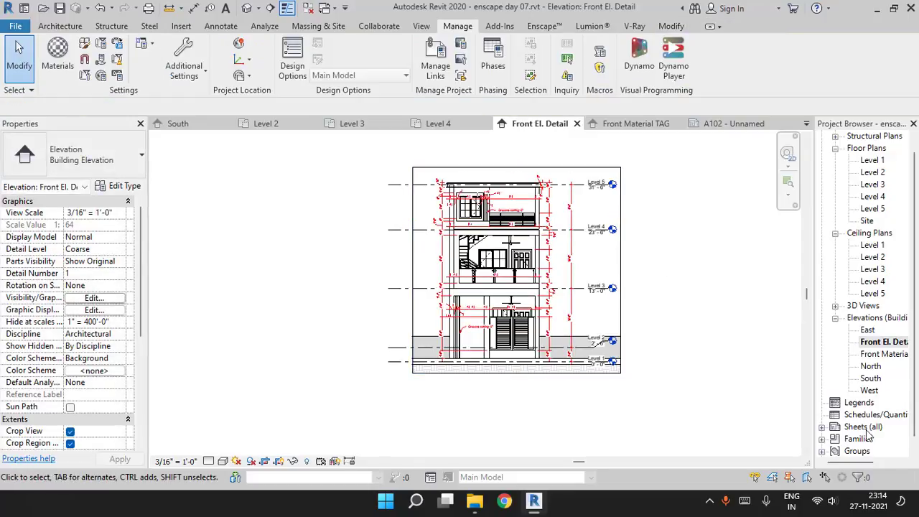
Open sheet A102 and shift the Front El. Detail viewport left so its crop region sits just inside the sheet border
{"action": "scroll", "coordinate": [867, 432], "scroll_direction": "down", "scroll_amount": 2}
{"action": "left_click", "coordinate": [822, 403]}
{"action": "double_click", "coordinate": [872, 414]}
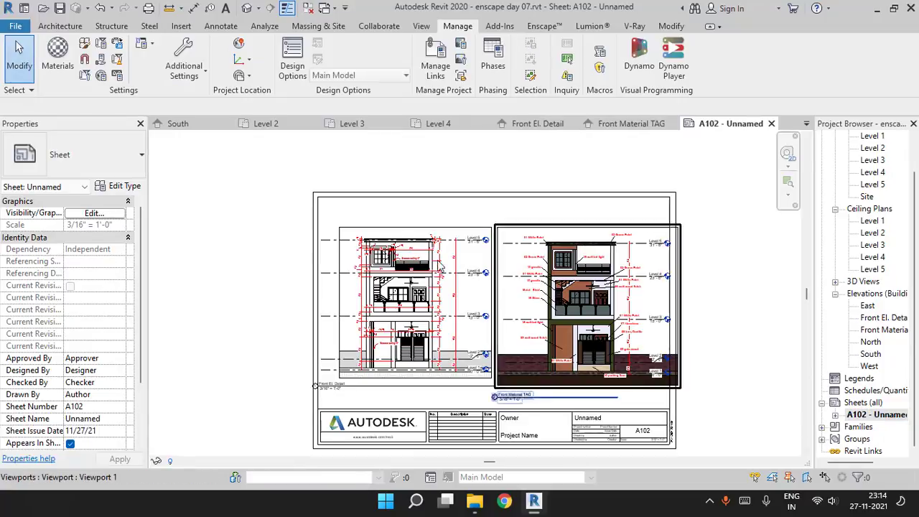
{"action": "left_click", "coordinate": [344, 237]}
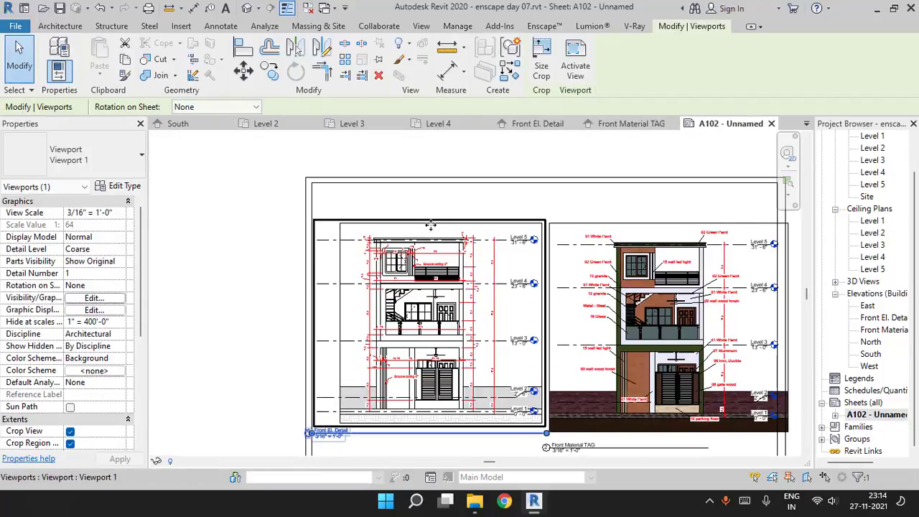
{"action": "scroll", "coordinate": [404, 331], "scroll_direction": "up", "scroll_amount": 2}
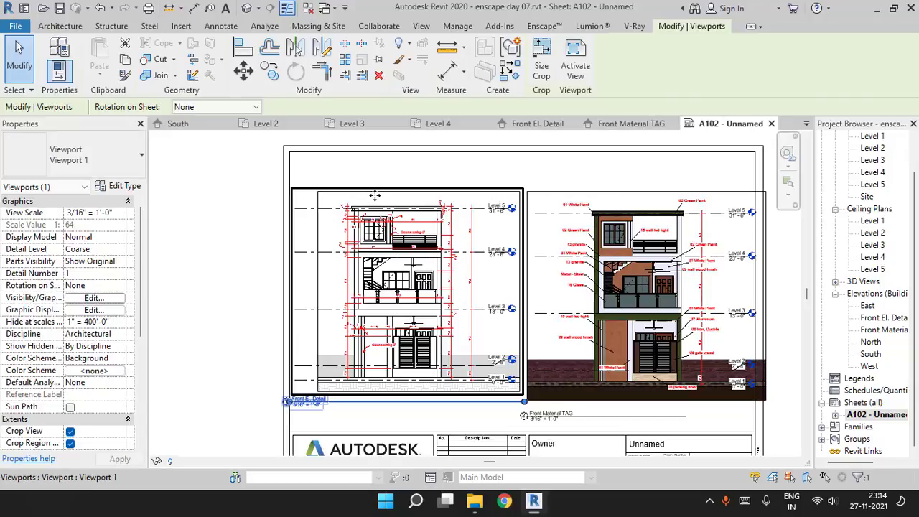
{"action": "left_click_drag", "start_coordinate": [477, 192], "coordinate": [460, 194]}
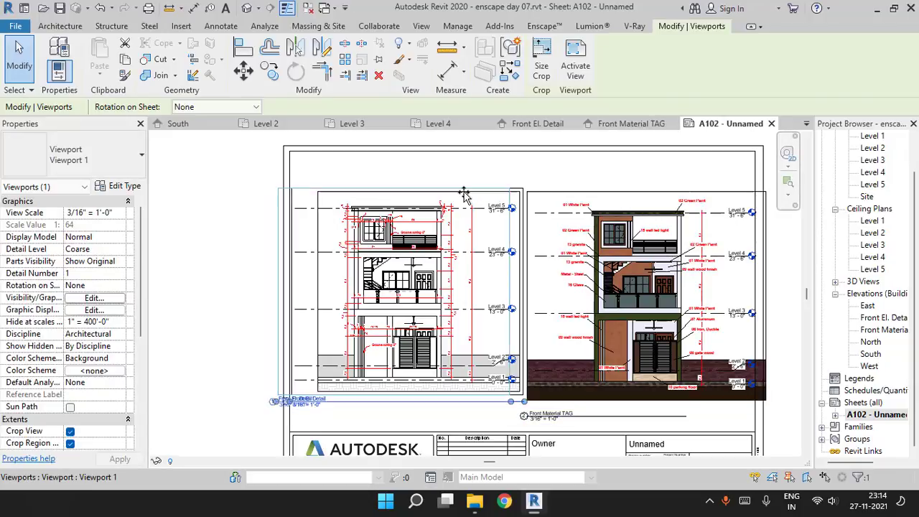
Shift the Front Material TAG viewport left so it fits inside the sheet's inner border beside the Front El. Detail viewport
{"action": "left_click", "coordinate": [599, 198]}
{"action": "left_click_drag", "start_coordinate": [602, 198], "coordinate": [582, 200]}
{"action": "left_click", "coordinate": [492, 190]}
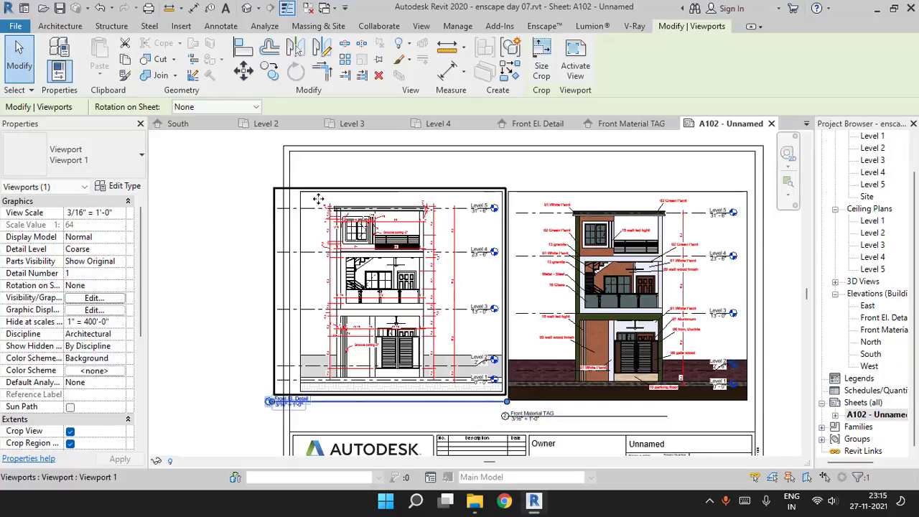
{"action": "key", "text": "Escape"}
{"action": "scroll", "coordinate": [724, 345], "scroll_direction": "down", "scroll_amount": 2}
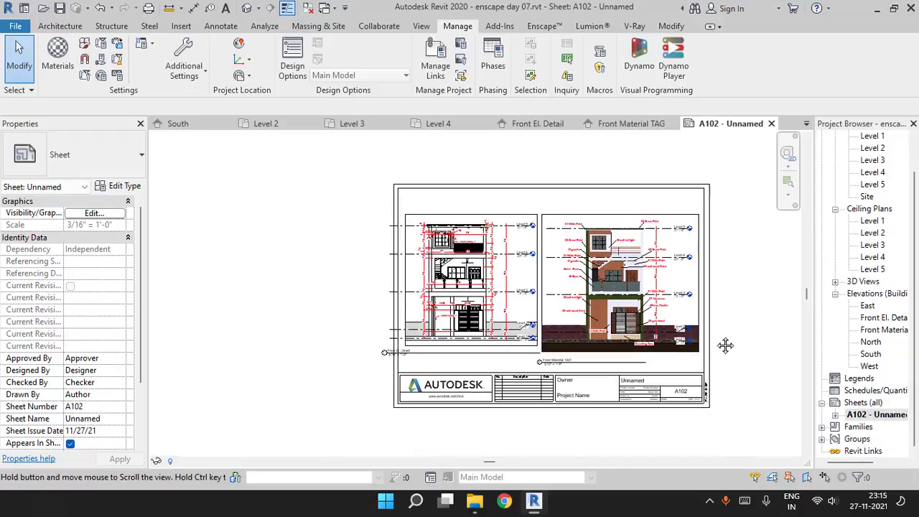
{"action": "scroll", "coordinate": [725, 346], "scroll_direction": "up", "scroll_amount": 2}
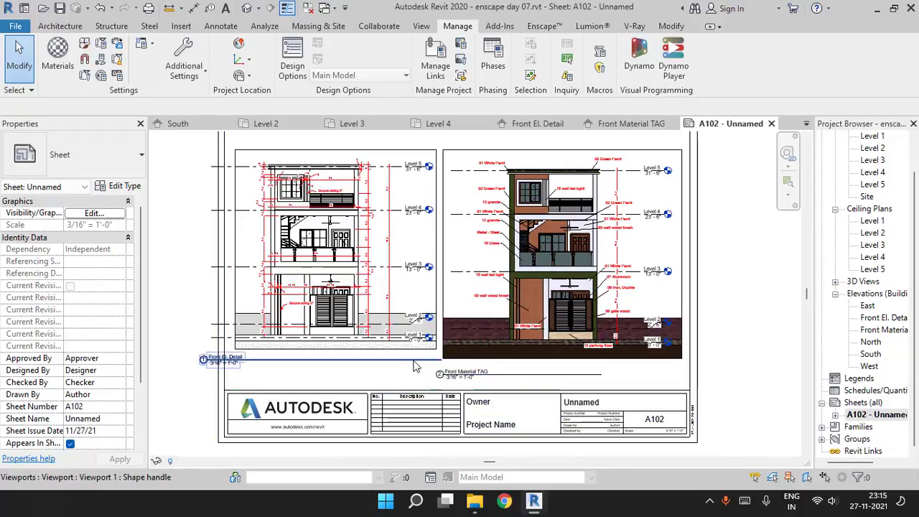
In the Front El. Detail viewport's type properties, turn off Show Extension Line and set Show Title to No
{"action": "left_click", "coordinate": [414, 367]}
{"action": "left_click", "coordinate": [118, 186]}
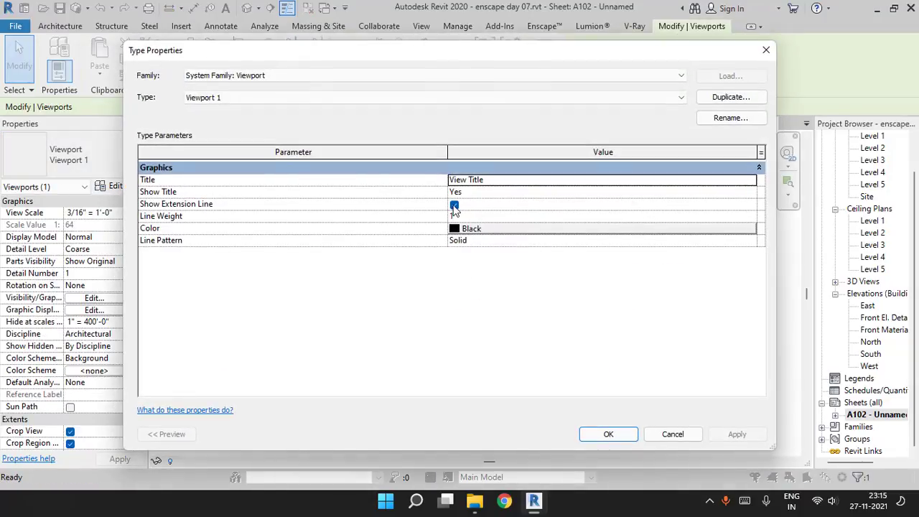
{"action": "left_click", "coordinate": [453, 205]}
{"action": "left_click", "coordinate": [476, 194]}
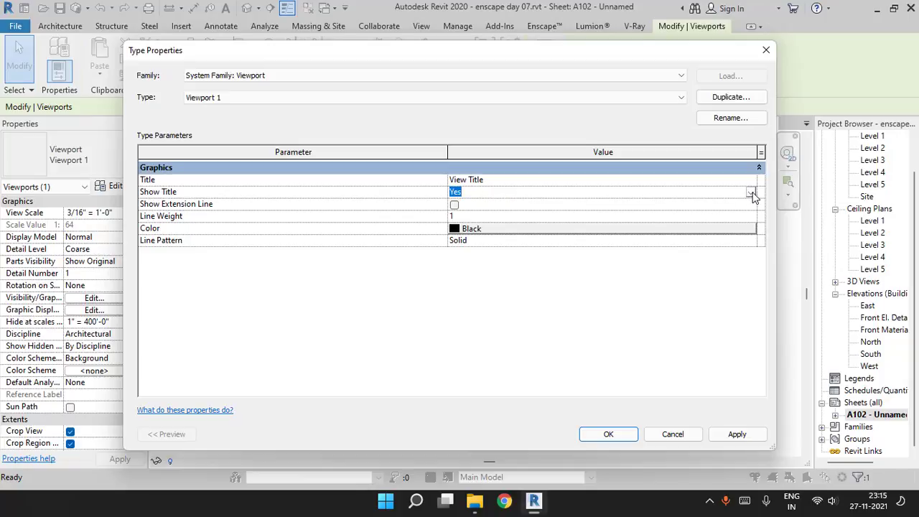
{"action": "left_click", "coordinate": [750, 194]}
{"action": "left_click", "coordinate": [459, 224]}
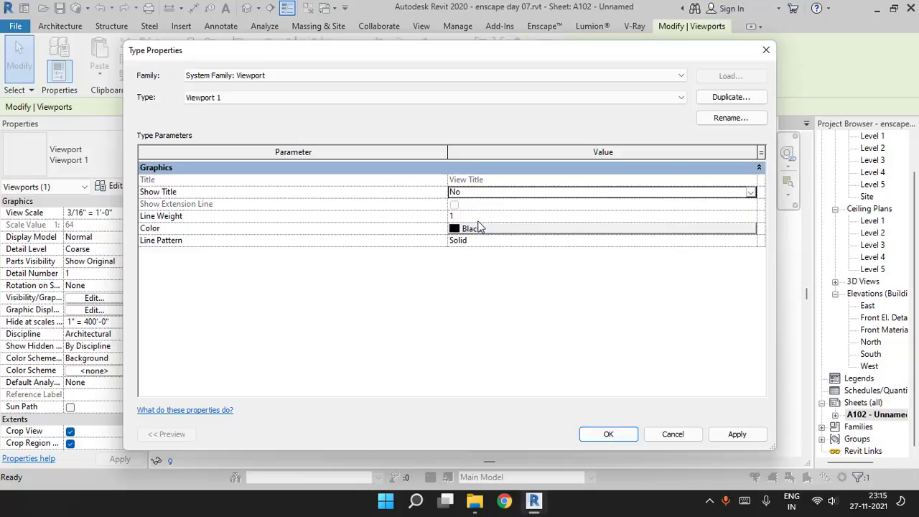
{"action": "left_click", "coordinate": [609, 434]}
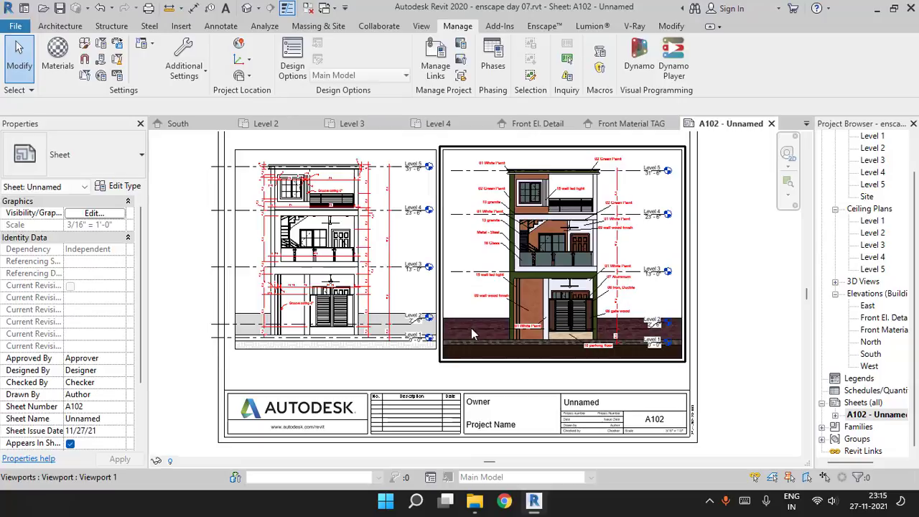
Nudge the Front Material TAG viewport up slightly to bring its level lines closer to those of the neighbouring elevation
{"action": "left_click", "coordinate": [435, 352]}
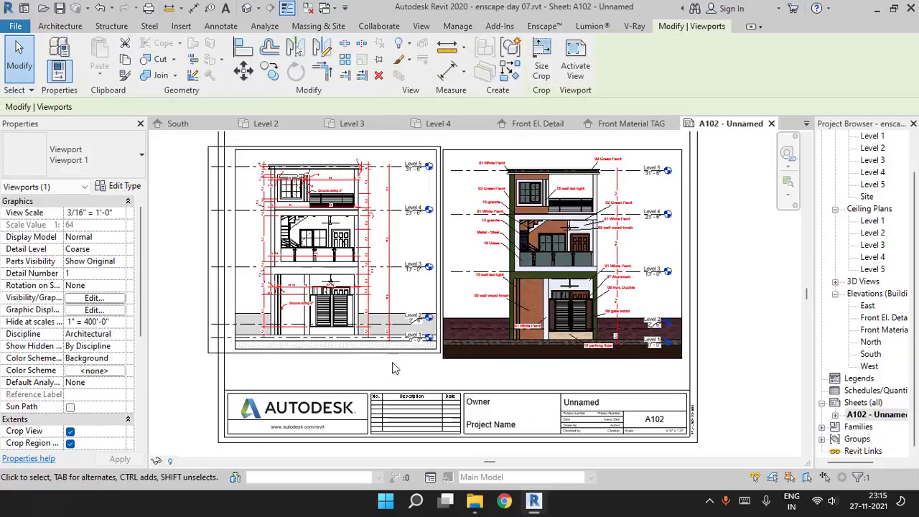
{"action": "left_click", "coordinate": [464, 237]}
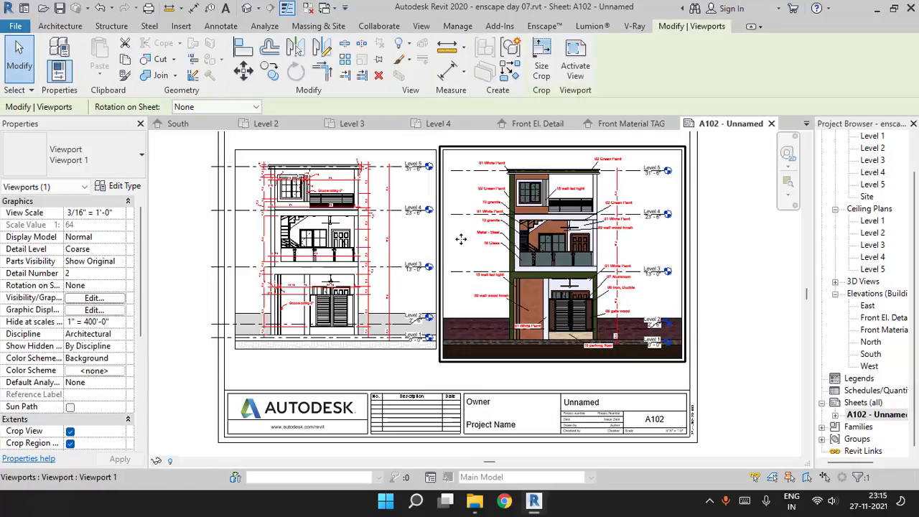
{"action": "left_click_drag", "start_coordinate": [463, 237], "coordinate": [460, 239]}
{"action": "key", "text": "Up"}
{"action": "key", "text": "Escape"}
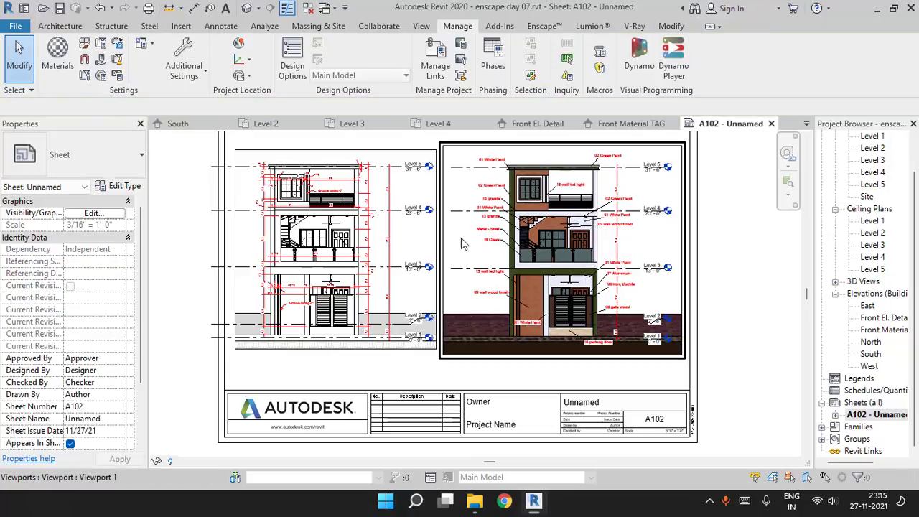
Open the Front El. Detail elevation, shorten the level lines' left ends to just inside the crop region, and reopen sheet A102
{"action": "scroll", "coordinate": [282, 197], "scroll_direction": "down", "scroll_amount": 2}
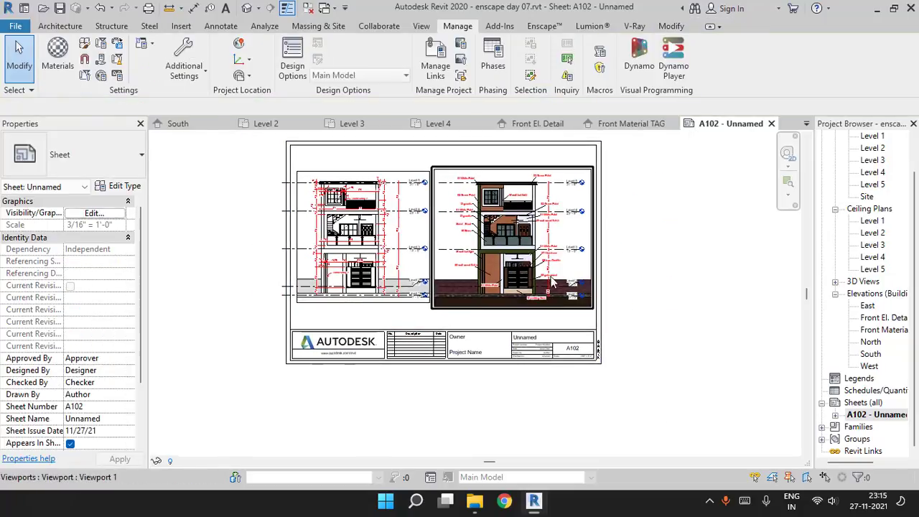
{"action": "scroll", "coordinate": [321, 189], "scroll_direction": "up", "scroll_amount": 4}
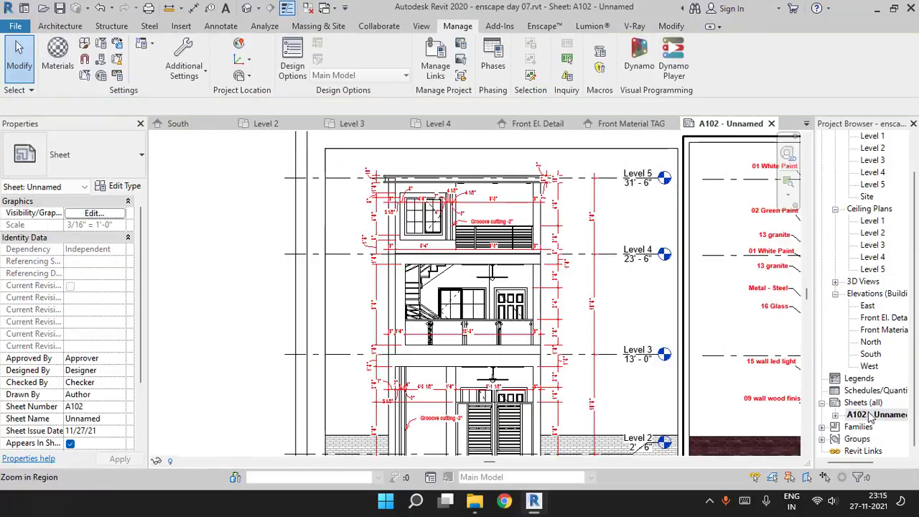
{"action": "double_click", "coordinate": [875, 318]}
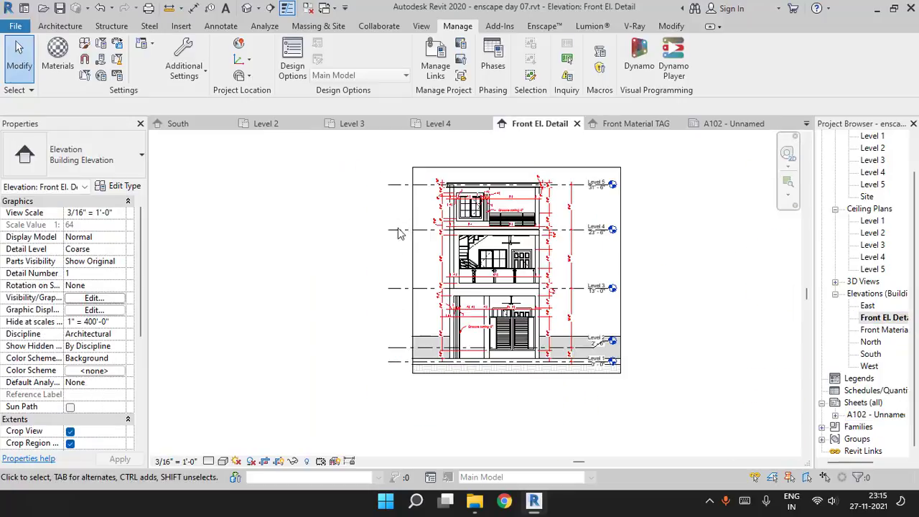
{"action": "left_click", "coordinate": [389, 190]}
{"action": "scroll", "coordinate": [388, 189], "scroll_direction": "up", "scroll_amount": 2}
{"action": "left_click_drag", "start_coordinate": [387, 186], "coordinate": [437, 186]}
{"action": "left_click", "coordinate": [392, 235]}
{"action": "double_click", "coordinate": [874, 414]}
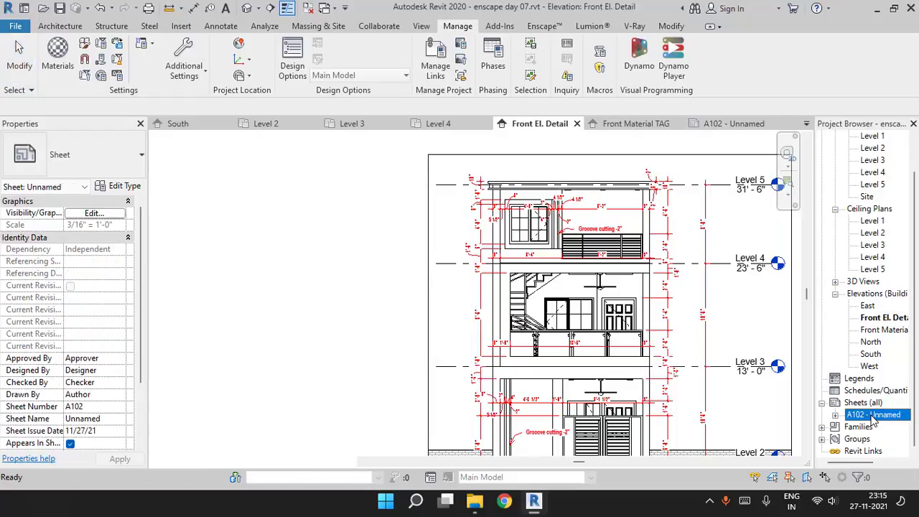
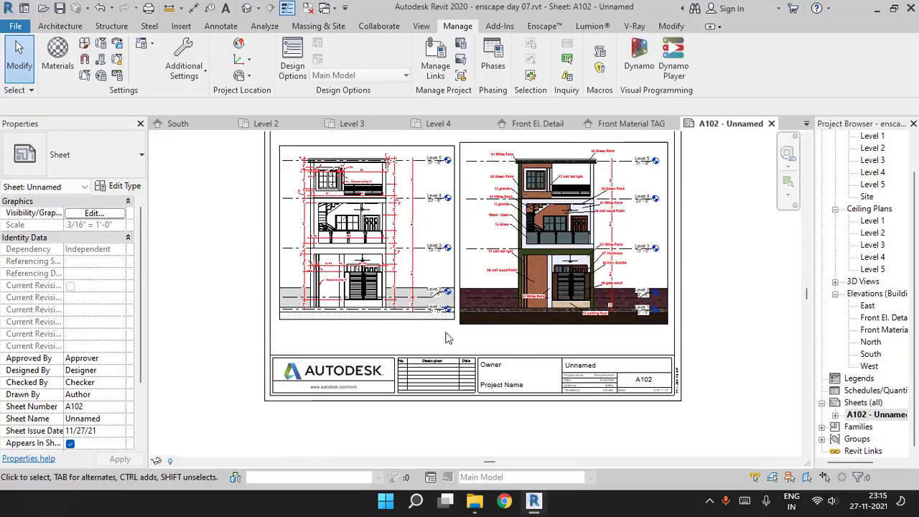
Place the text note "EELVATION WITH DIMENSION" without a leader below the Front El. Detail viewport
{"action": "left_click", "coordinate": [221, 26]}
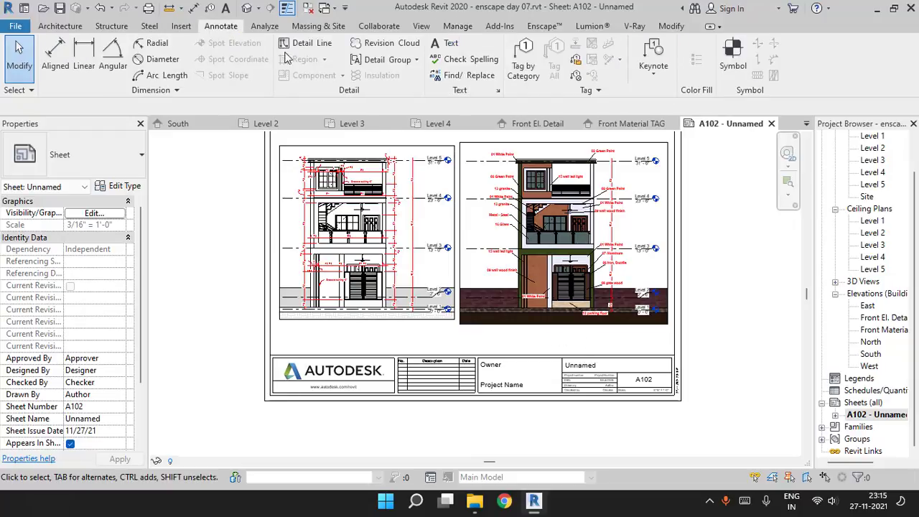
{"action": "left_click", "coordinate": [444, 52]}
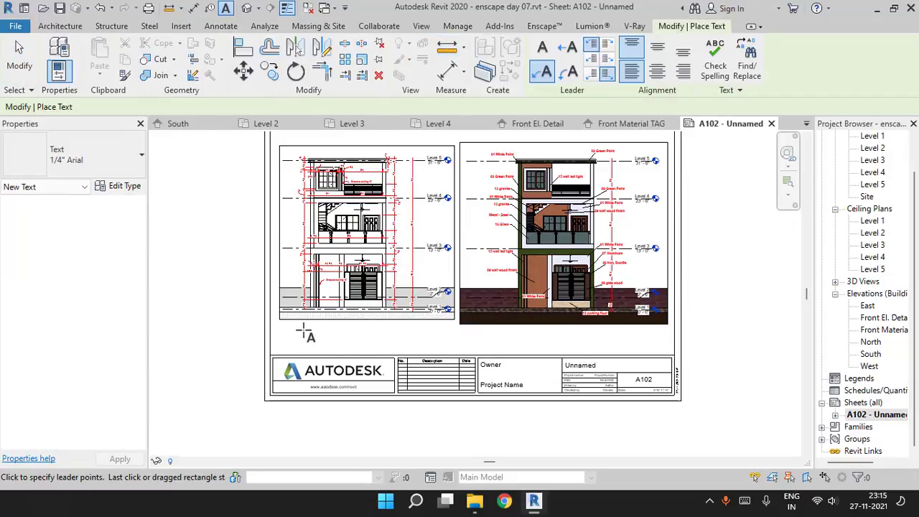
{"action": "key", "text": "Escape"}
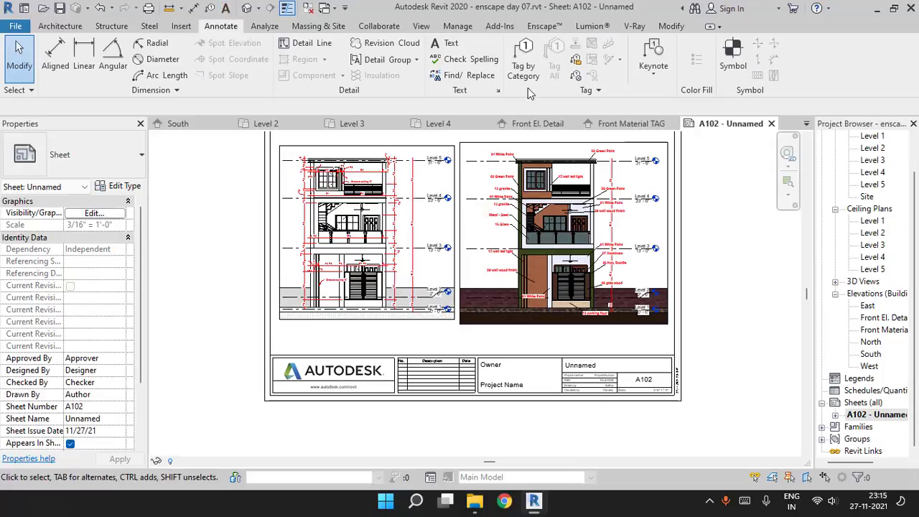
{"action": "left_click", "coordinate": [446, 48]}
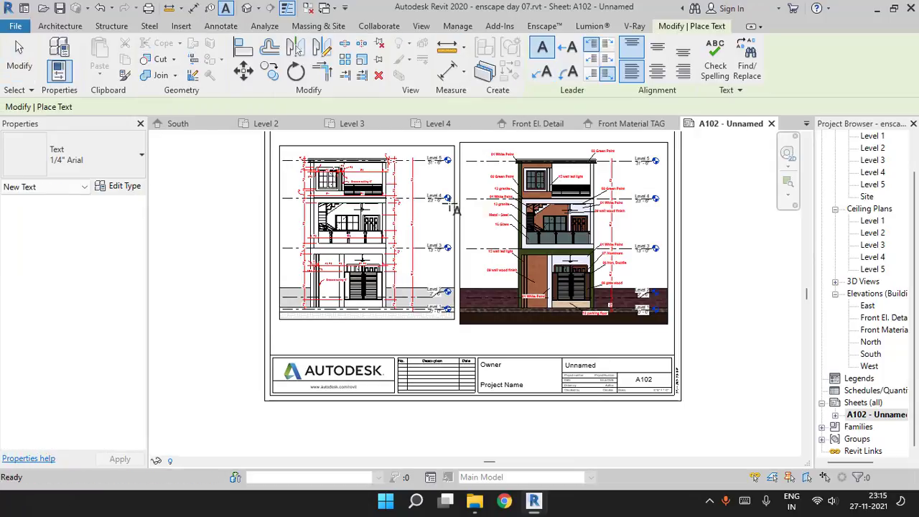
{"action": "left_click", "coordinate": [298, 331]}
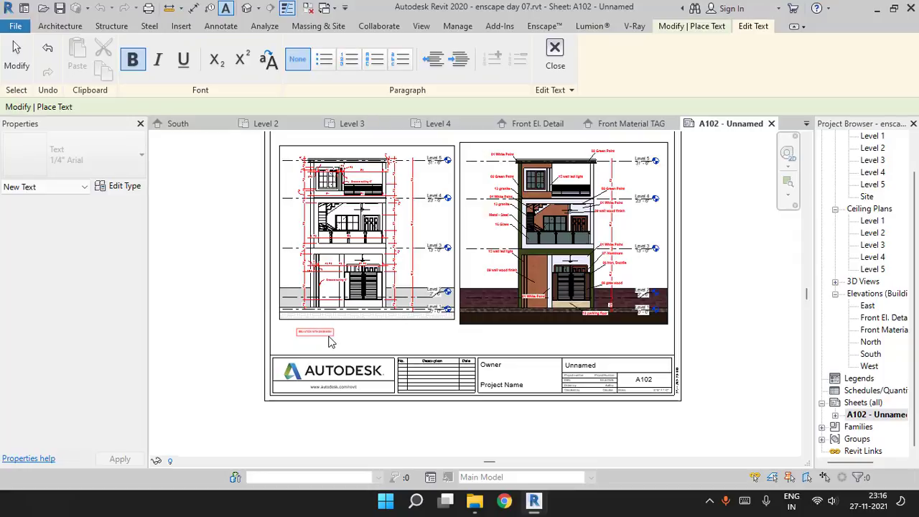
{"action": "left_click", "coordinate": [554, 58]}
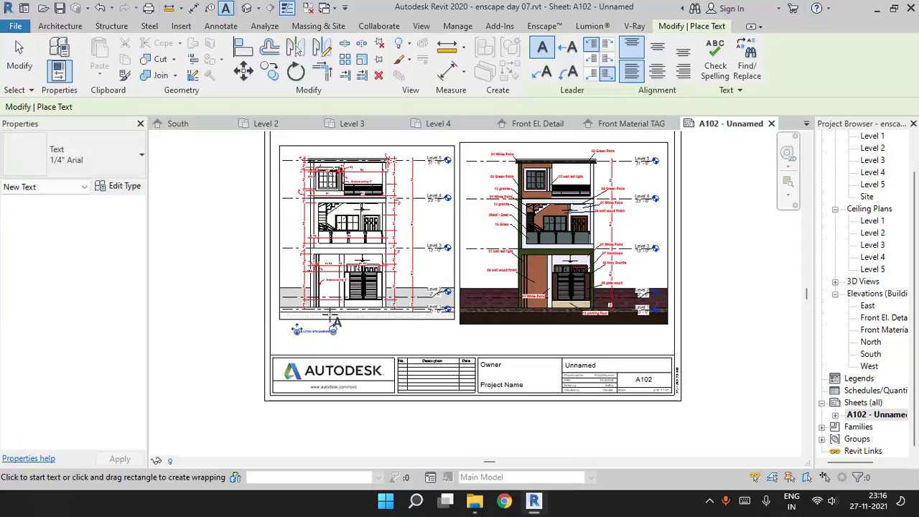
{"action": "scroll", "coordinate": [294, 336], "scroll_direction": "up", "scroll_amount": 5}
{"action": "left_click", "coordinate": [117, 157]}
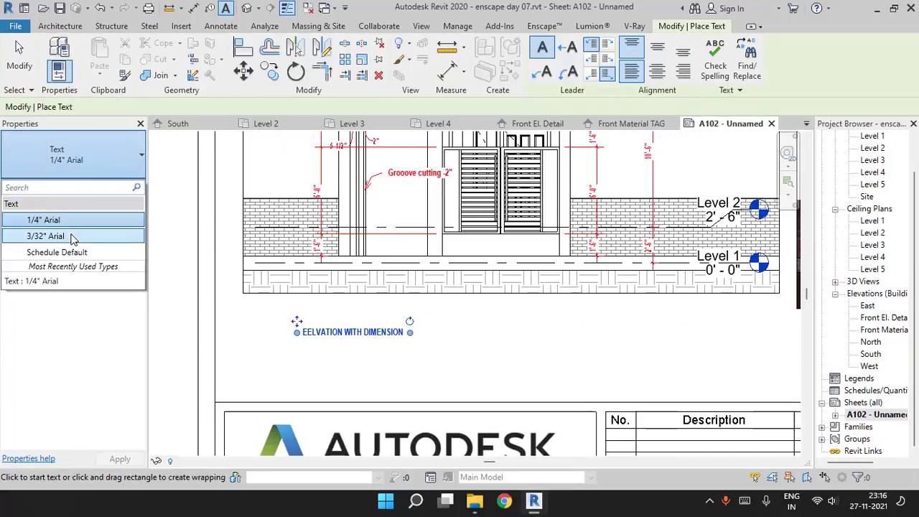
{"action": "left_click", "coordinate": [43, 234]}
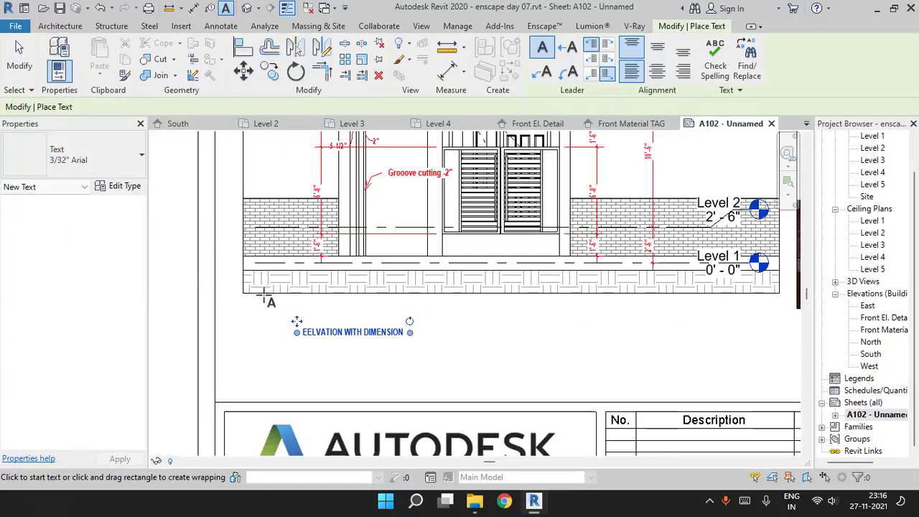
{"action": "left_click", "coordinate": [335, 334]}
{"action": "key", "text": "Escape"}
{"action": "key", "text": "Escape"}
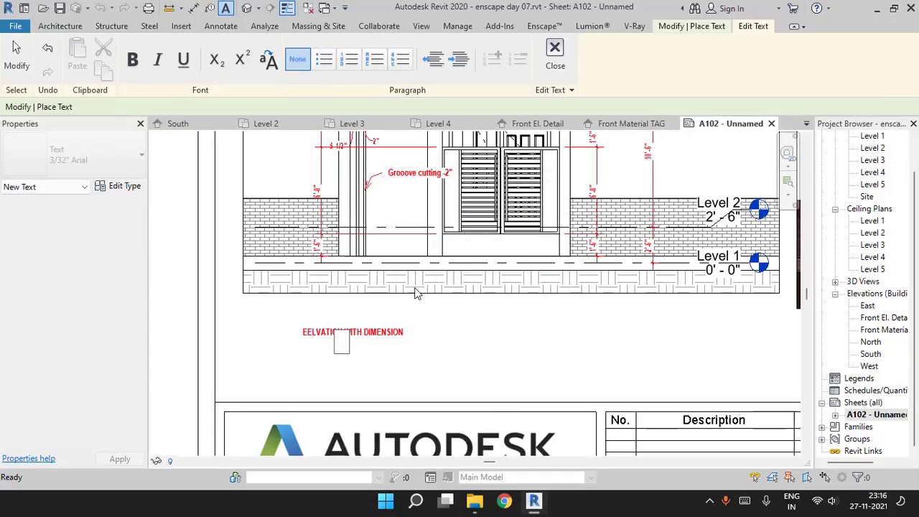
{"action": "left_click", "coordinate": [547, 53]}
{"action": "key", "text": "Escape"}
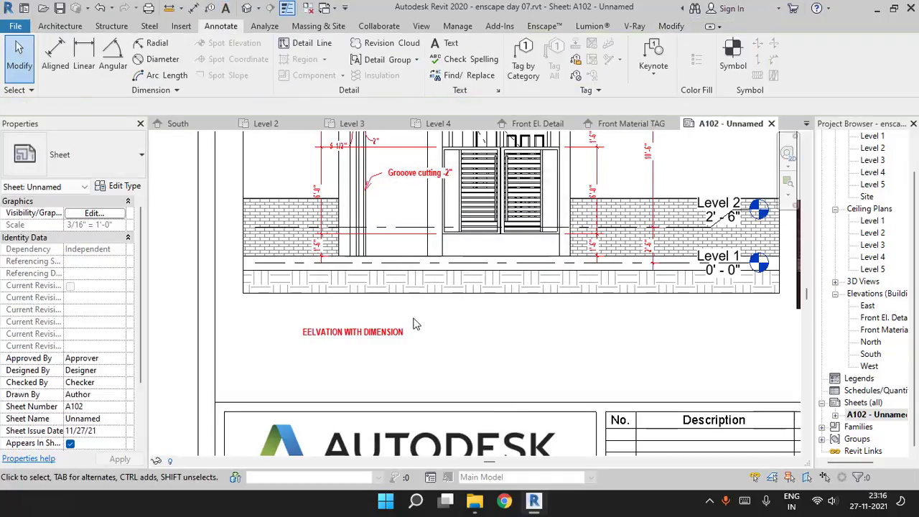
Change the elevation note's text type to 3/32" Arial and edit its wording to "ELVATION WITH DIMENSION"
{"action": "left_click", "coordinate": [383, 331]}
{"action": "left_click", "coordinate": [115, 159]}
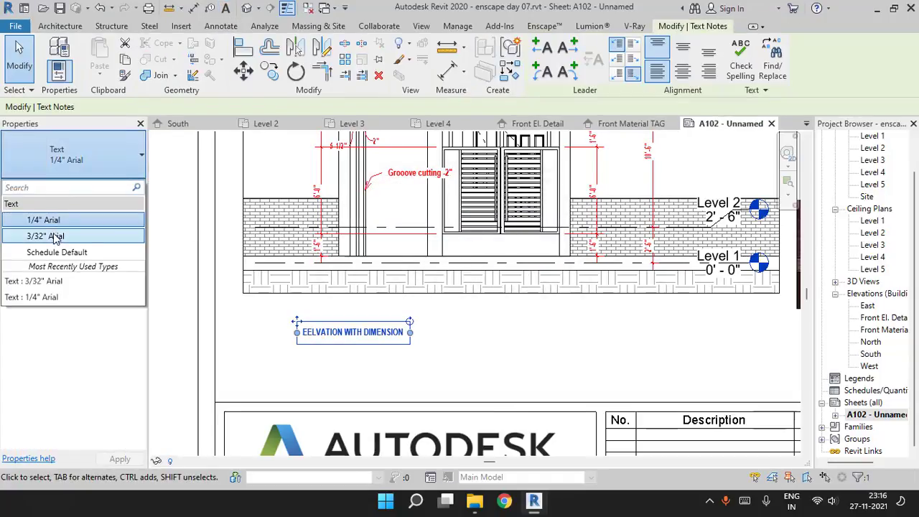
{"action": "left_click", "coordinate": [58, 234]}
{"action": "double_click", "coordinate": [324, 334]}
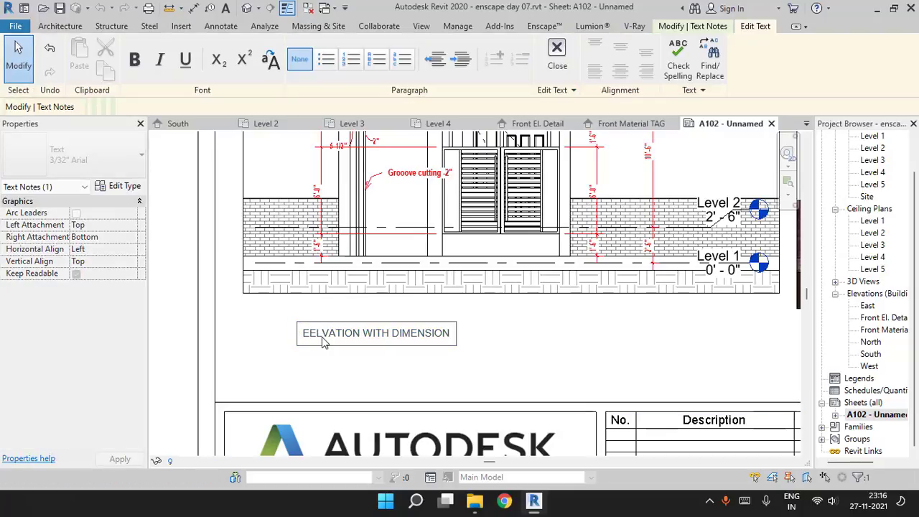
{"action": "key", "text": "BackSpace"}
{"action": "left_click", "coordinate": [229, 328]}
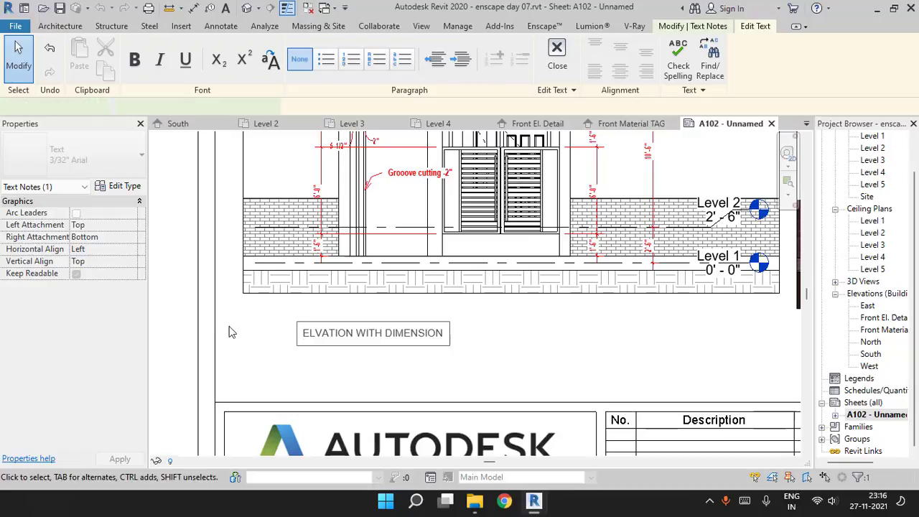
{"action": "key", "text": "Escape"}
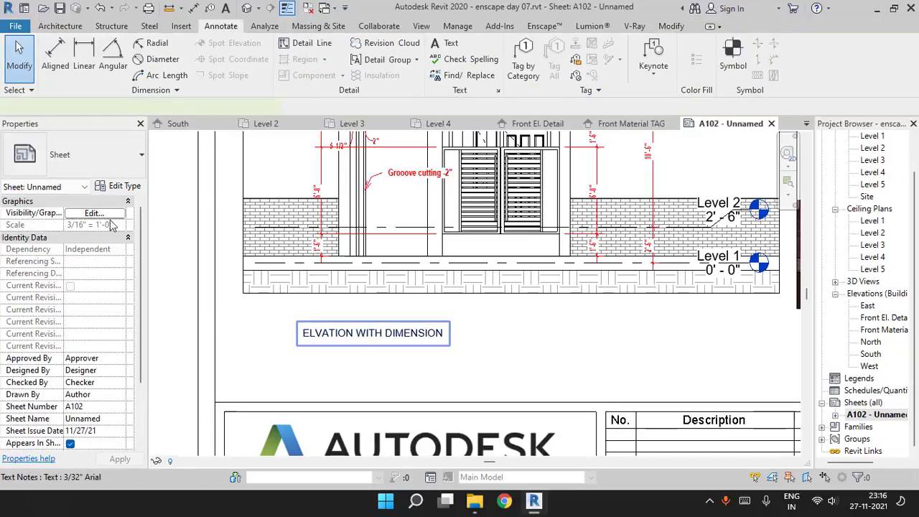
Duplicate the elevation caption's text type under the name TEXT and set its text size to 1"
{"action": "left_click", "coordinate": [361, 334]}
{"action": "left_click", "coordinate": [120, 167]}
{"action": "left_click", "coordinate": [120, 167]}
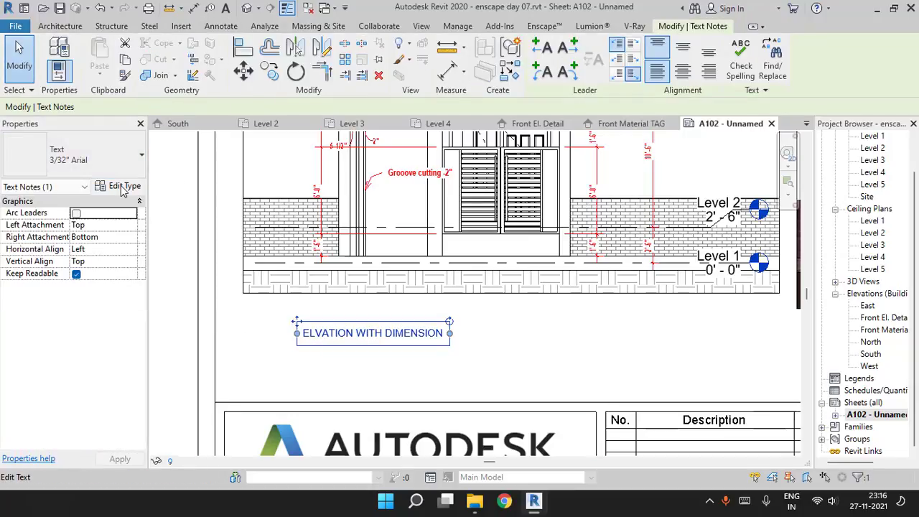
{"action": "left_click", "coordinate": [114, 186]}
{"action": "left_click", "coordinate": [731, 97]}
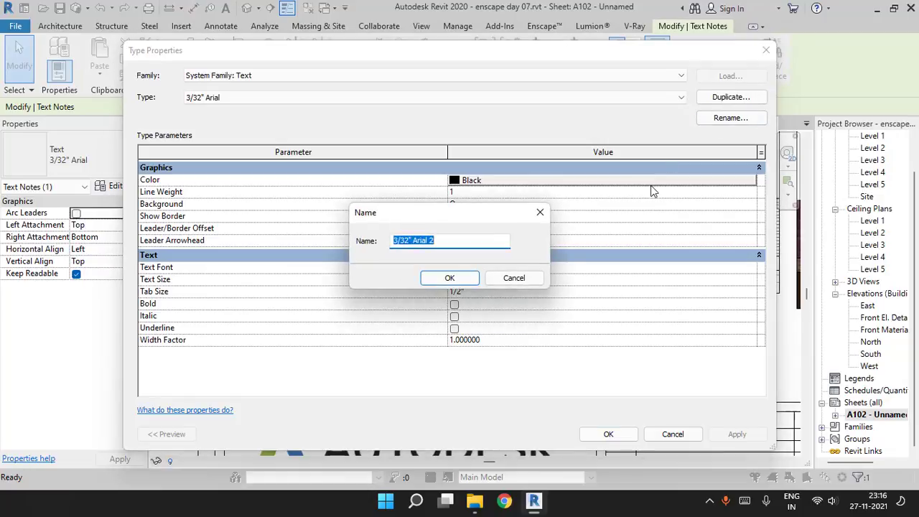
{"action": "type", "text": "TEXT"}
{"action": "key", "text": "Return"}
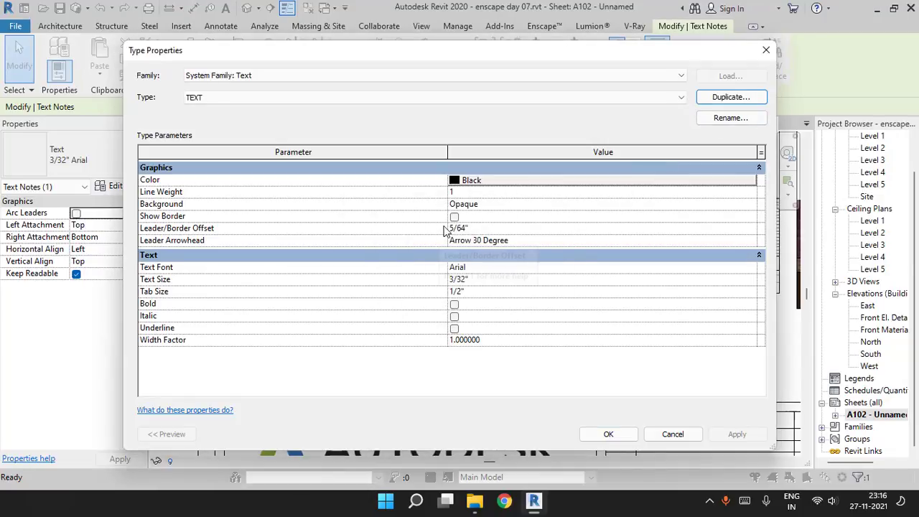
{"action": "left_click", "coordinate": [480, 284]}
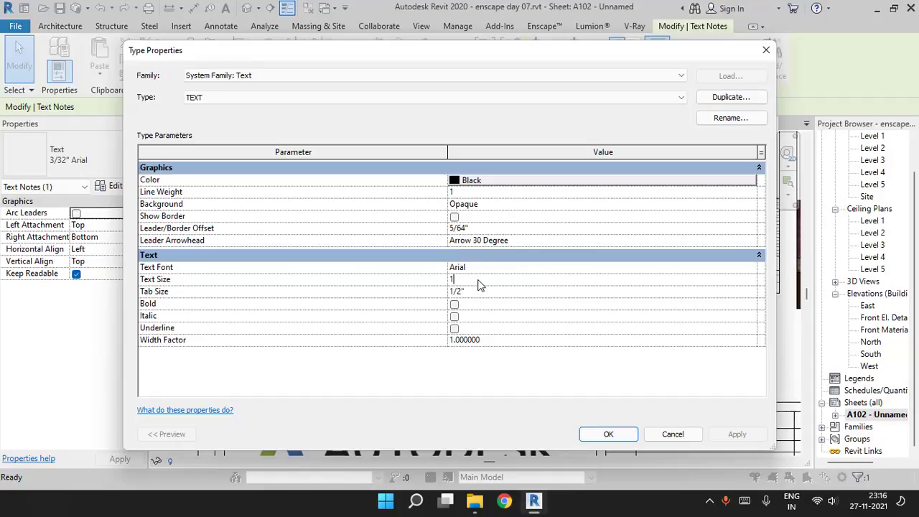
{"action": "left_click", "coordinate": [629, 439]}
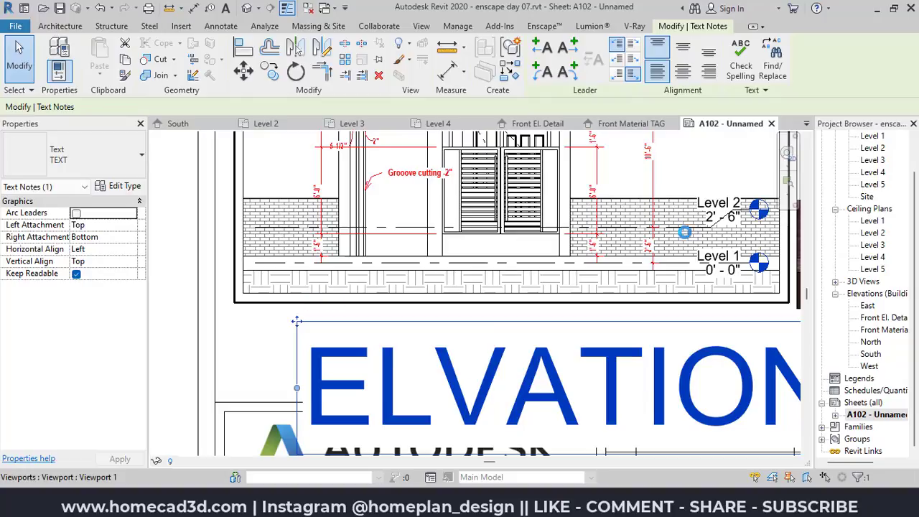
Set the TEXT type's text size to .2 and turn on bold and underline for it
{"action": "left_click", "coordinate": [119, 187]}
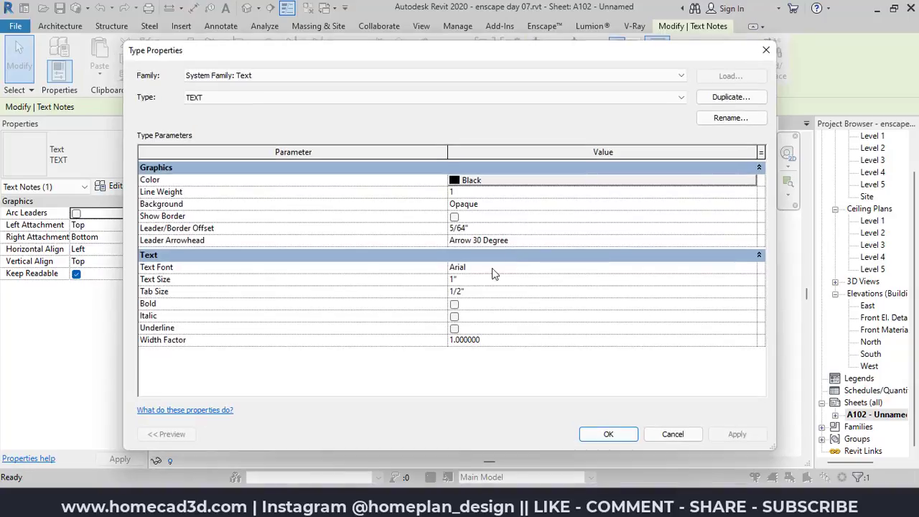
{"action": "left_click", "coordinate": [483, 279]}
{"action": "key", "text": "BackSpace"}
{"action": "type", "text": ".2"}
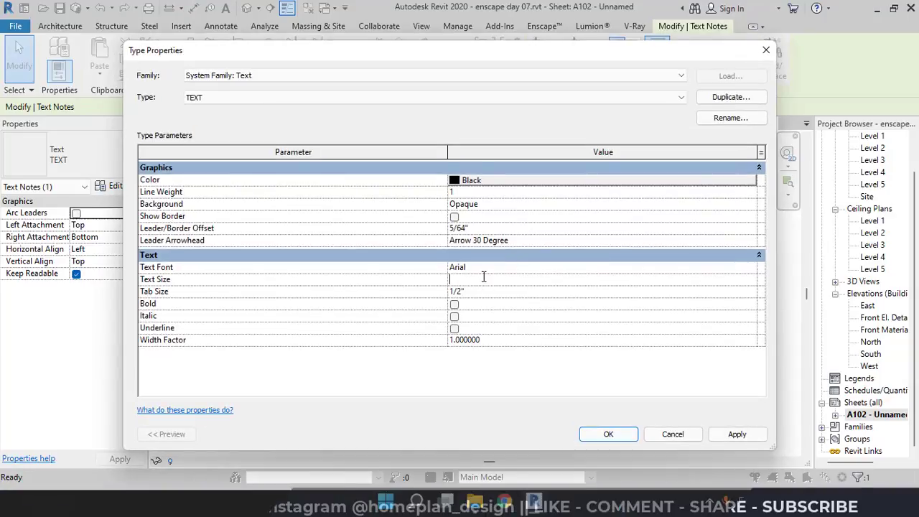
{"action": "left_click", "coordinate": [454, 317]}
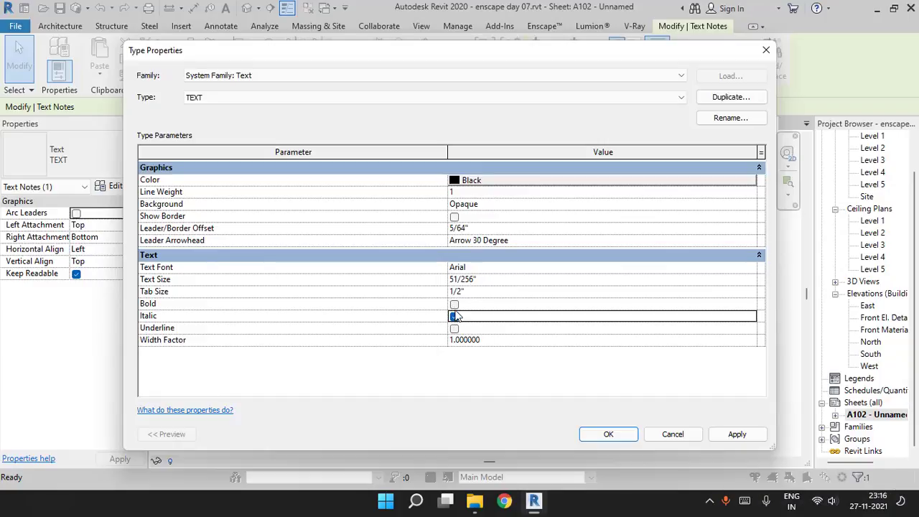
{"action": "left_click", "coordinate": [454, 316]}
{"action": "left_click", "coordinate": [455, 316]}
{"action": "left_click", "coordinate": [455, 331]}
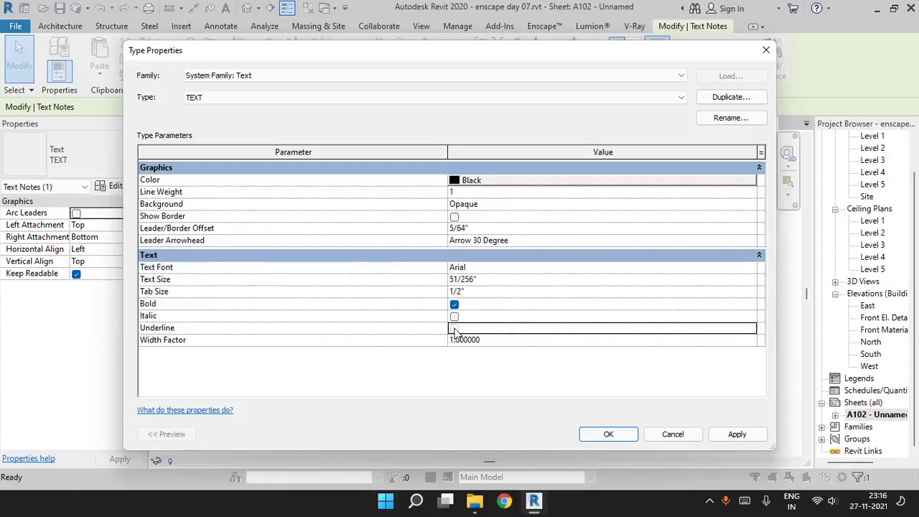
{"action": "left_click", "coordinate": [609, 434]}
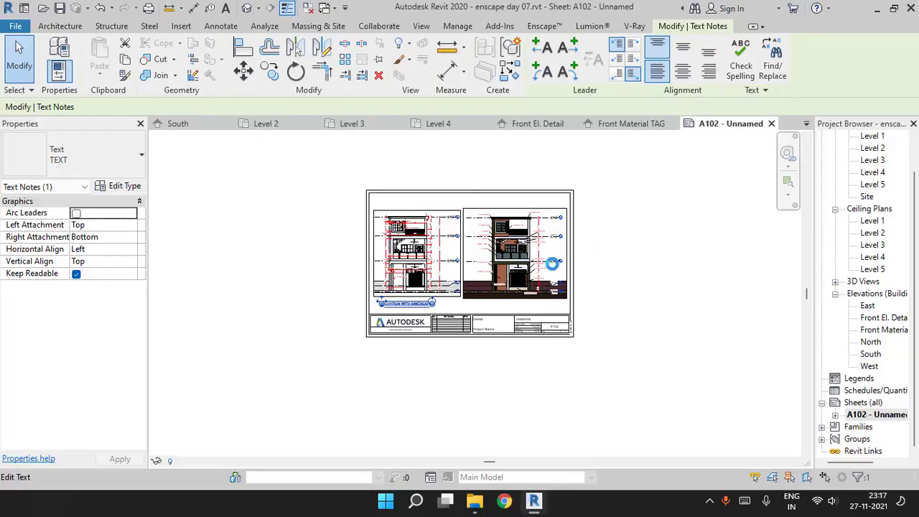
Copy the "ELVATION WITH DIMENSION" caption horizontally to below the Front Material TAG viewport
{"action": "scroll", "coordinate": [411, 303], "scroll_direction": "up", "scroll_amount": 2}
{"action": "left_click", "coordinate": [391, 313]}
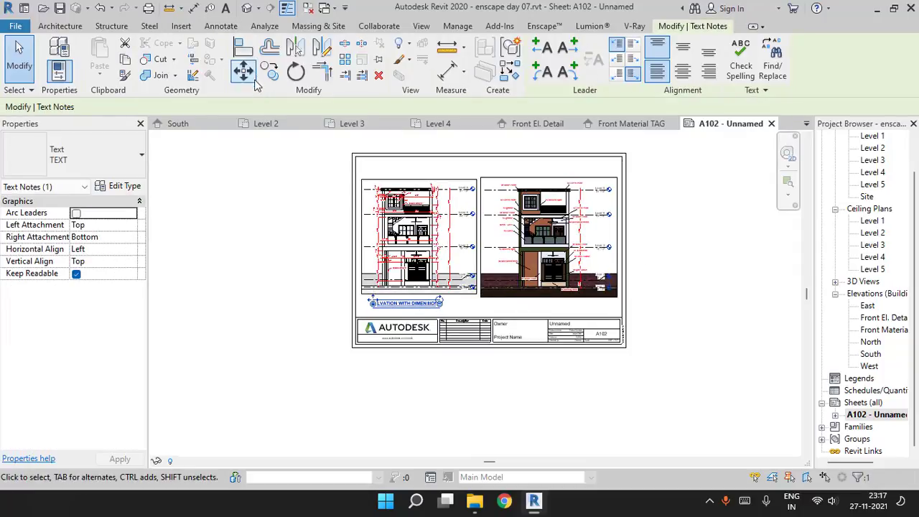
{"action": "left_click", "coordinate": [270, 72]}
{"action": "left_click", "coordinate": [380, 305]}
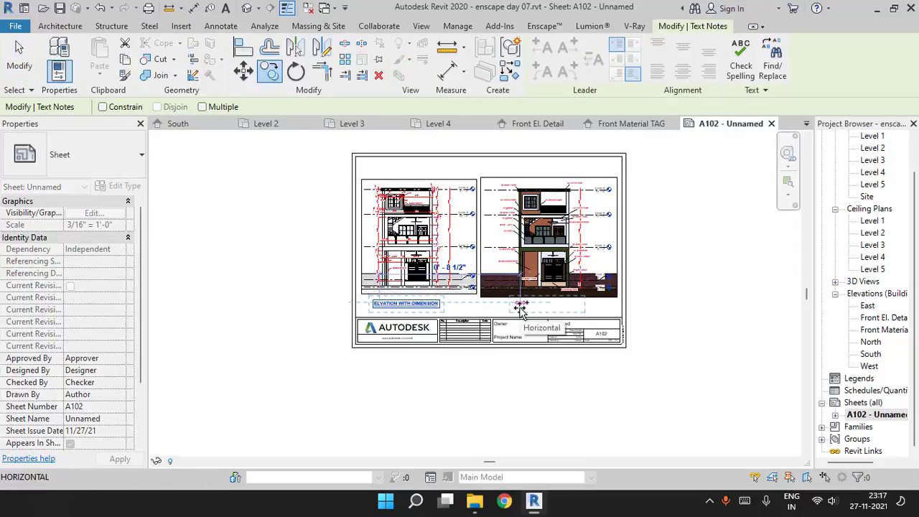
{"action": "left_click", "coordinate": [521, 305]}
Reword the copied caption as "ELVATION WITH MATERIAL TAG" and finish editing the text
{"action": "double_click", "coordinate": [550, 303]}
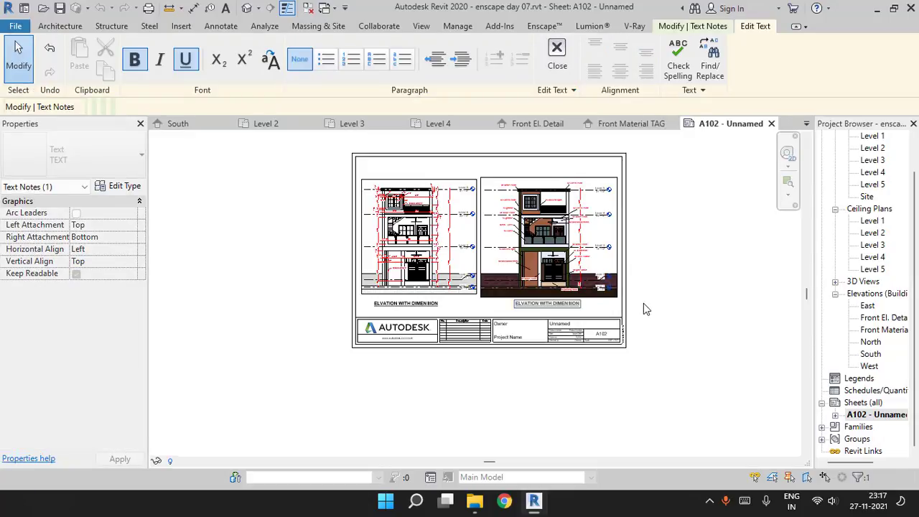
{"action": "key", "text": "BackSpace"}
{"action": "key", "text": "BackSpace"}
{"action": "key", "text": "BackSpace"}
{"action": "key", "text": "BackSpace"}
{"action": "key", "text": "BackSpace"}
{"action": "key", "text": "BackSpace"}
{"action": "key", "text": "BackSpace"}
{"action": "key", "text": "BackSpace"}
{"action": "key", "text": "BackSpace"}
{"action": "key", "text": "BackSpace"}
{"action": "type", "text": "MATERIAL TAG"}
{"action": "left_click", "coordinate": [557, 58]}
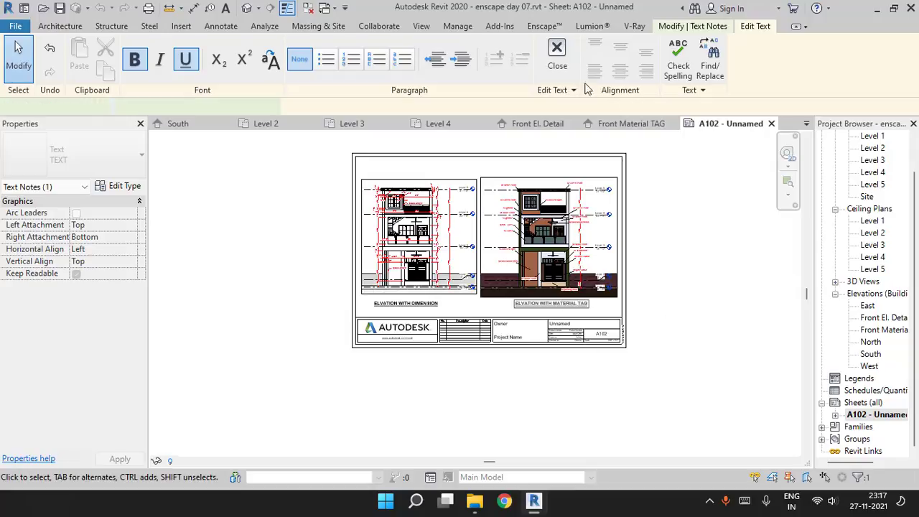
{"action": "left_click", "coordinate": [695, 173]}
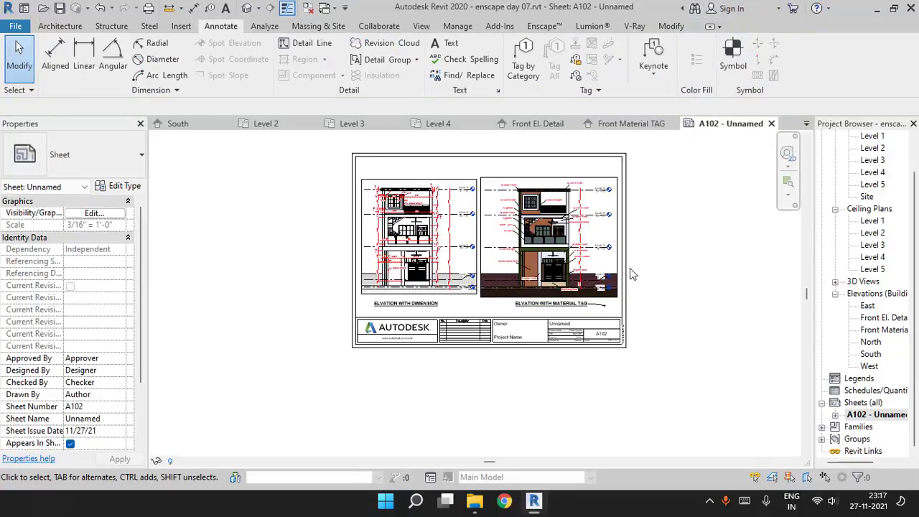
Remove the stray leader from the "ELVATION WITH MATERIAL TAG" caption
{"action": "scroll", "coordinate": [600, 320], "scroll_direction": "up", "scroll_amount": 2}
{"action": "left_click", "coordinate": [574, 301]}
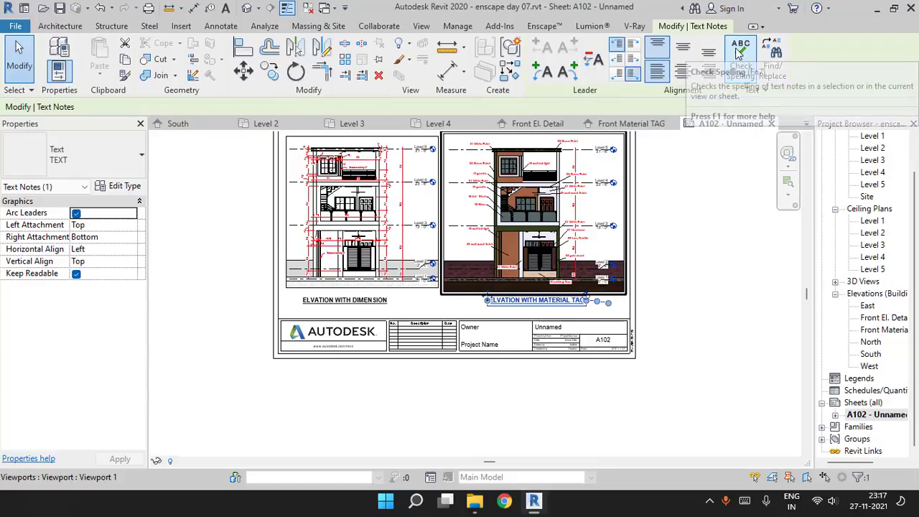
{"action": "left_click", "coordinate": [699, 193]}
{"action": "scroll", "coordinate": [700, 197], "scroll_direction": "down", "scroll_amount": 1}
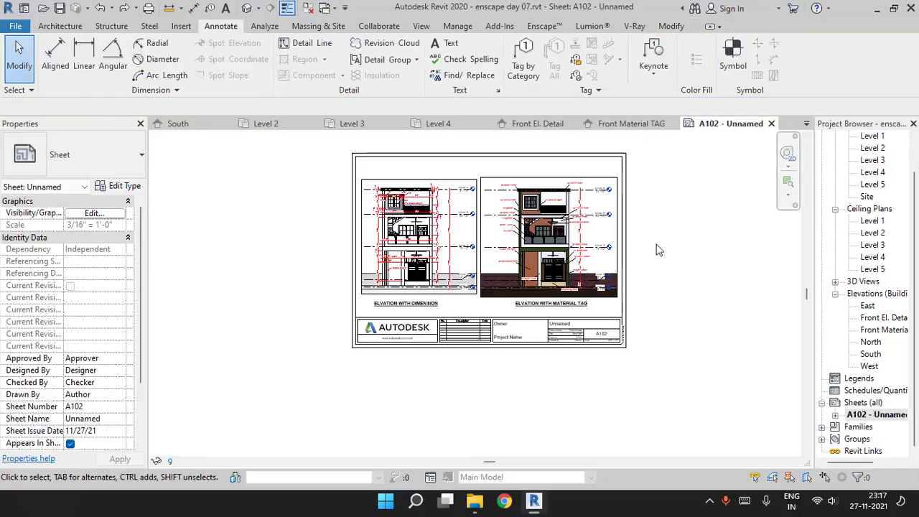
Examine the A3 title block's owner, project name and identity fields, including Checked By
{"action": "scroll", "coordinate": [488, 337], "scroll_direction": "up", "scroll_amount": 1}
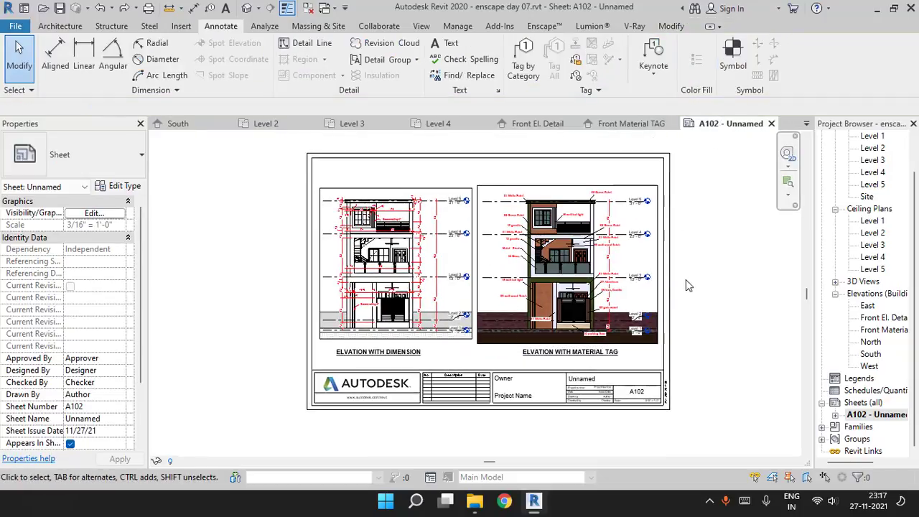
{"action": "scroll", "coordinate": [417, 381], "scroll_direction": "up", "scroll_amount": 1}
{"action": "middle_click_drag", "start_coordinate": [417, 381], "coordinate": [418, 326]}
{"action": "left_click", "coordinate": [536, 327]}
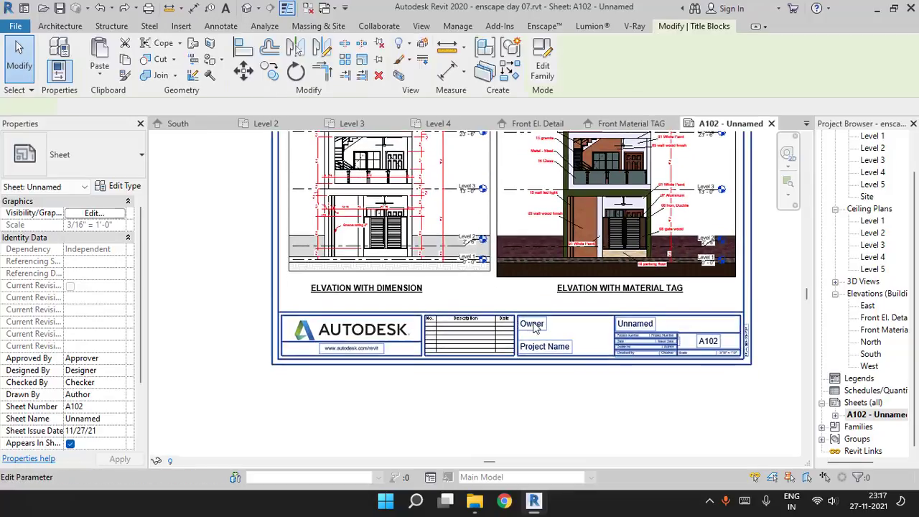
{"action": "left_click", "coordinate": [100, 298]}
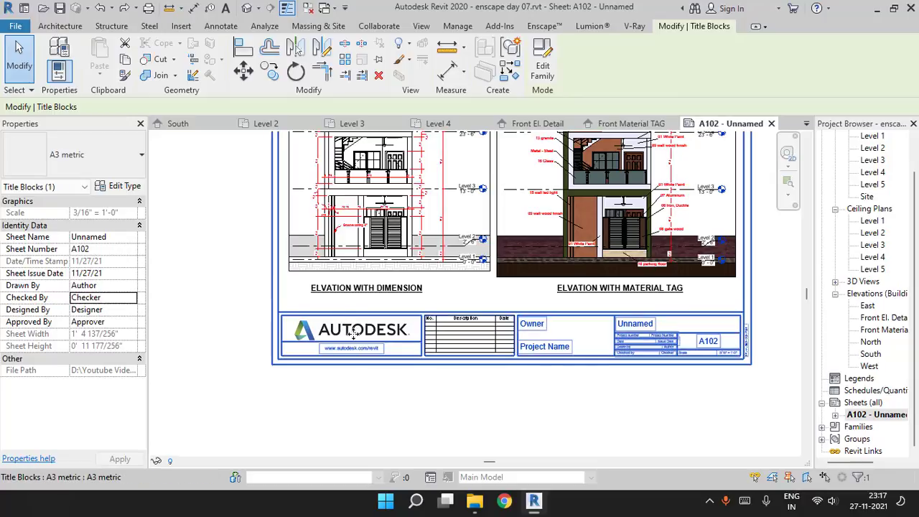
{"action": "middle_click_drag", "start_coordinate": [488, 282], "coordinate": [488, 357]}
{"action": "key", "text": "Escape"}
{"action": "scroll", "coordinate": [488, 284], "scroll_direction": "down", "scroll_amount": 1}
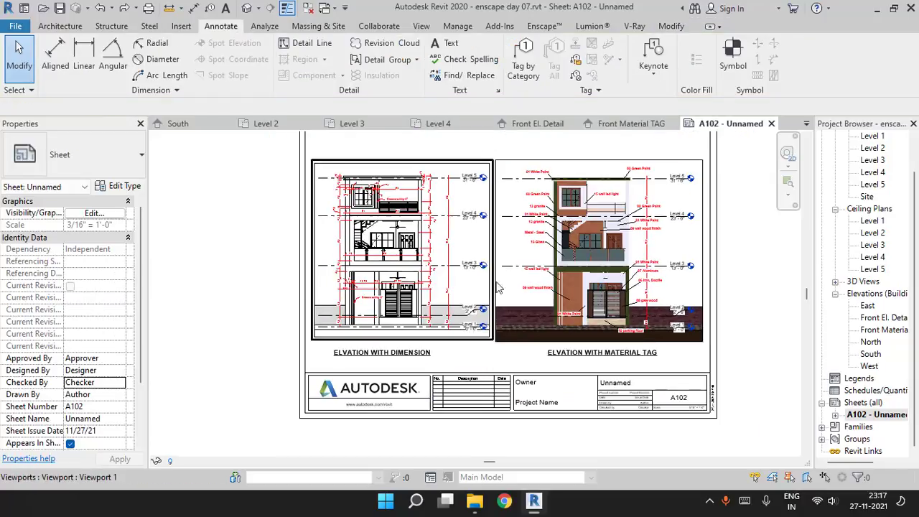
Set up printing of sheet A102 with Microsoft Print to PDF, using the current window range and A3 landscape paper
{"action": "key", "text": "ctrl+p"}
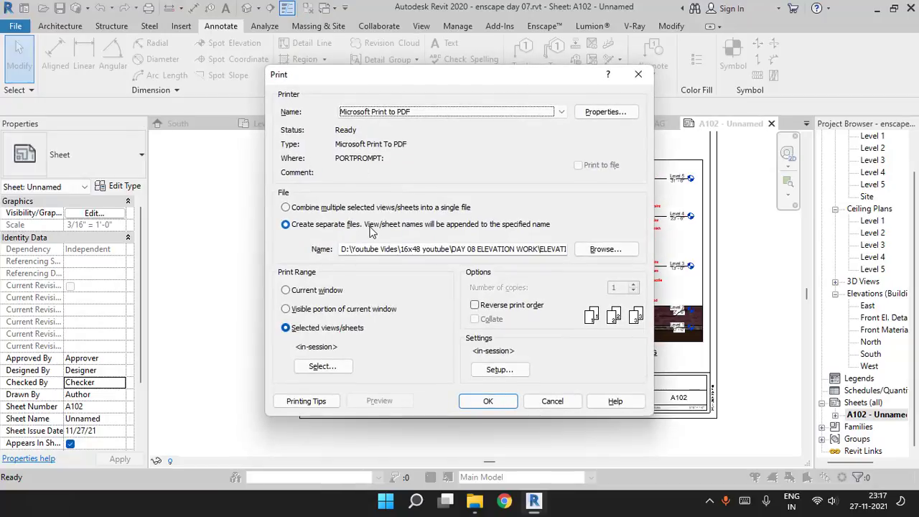
{"action": "left_click", "coordinate": [313, 290]}
{"action": "left_click", "coordinate": [302, 293]}
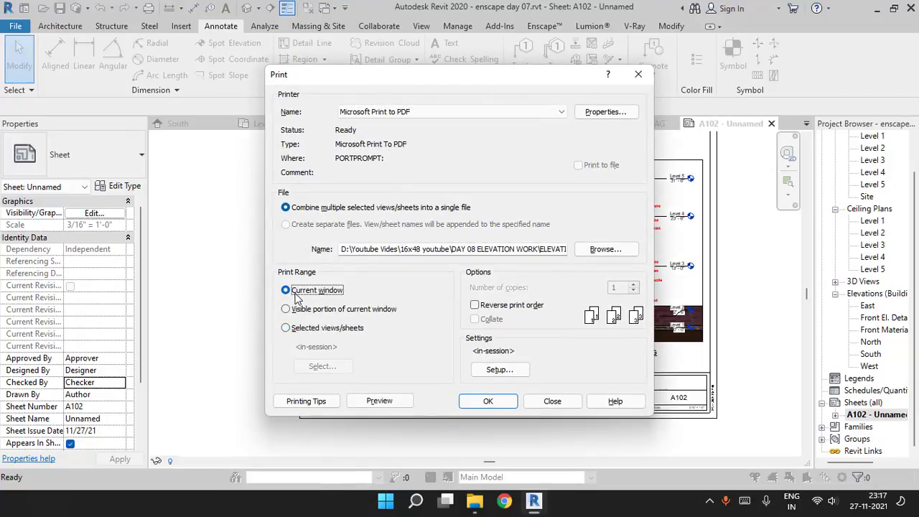
{"action": "left_click", "coordinate": [605, 112]}
{"action": "left_click", "coordinate": [584, 350]}
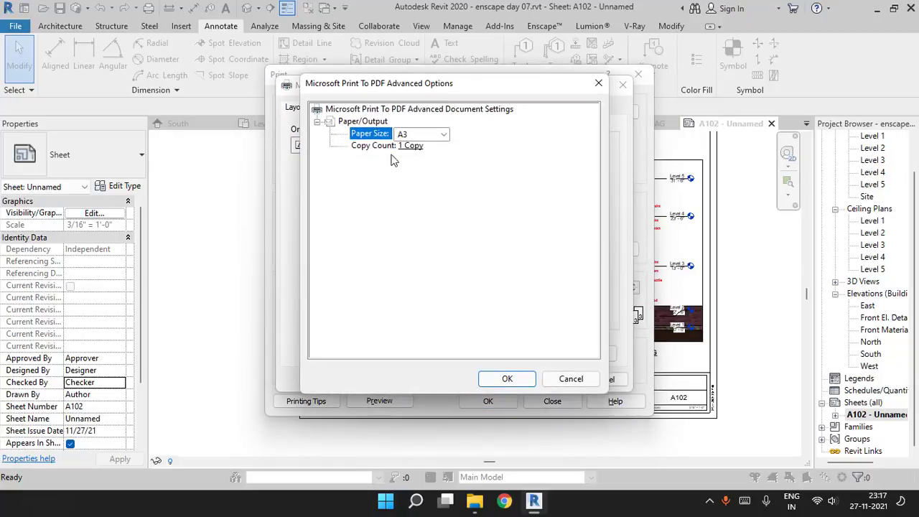
{"action": "left_click", "coordinate": [504, 379]}
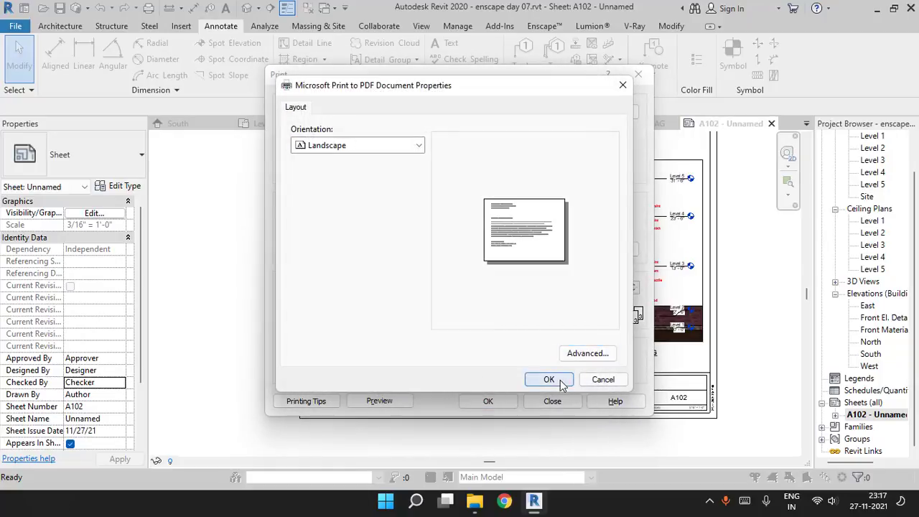
{"action": "left_click", "coordinate": [550, 381]}
Decline replacing the existing PDF and set the print file name to SH.pdf in the DAY 08 ELEVATION WORK folder
{"action": "left_click", "coordinate": [490, 401]}
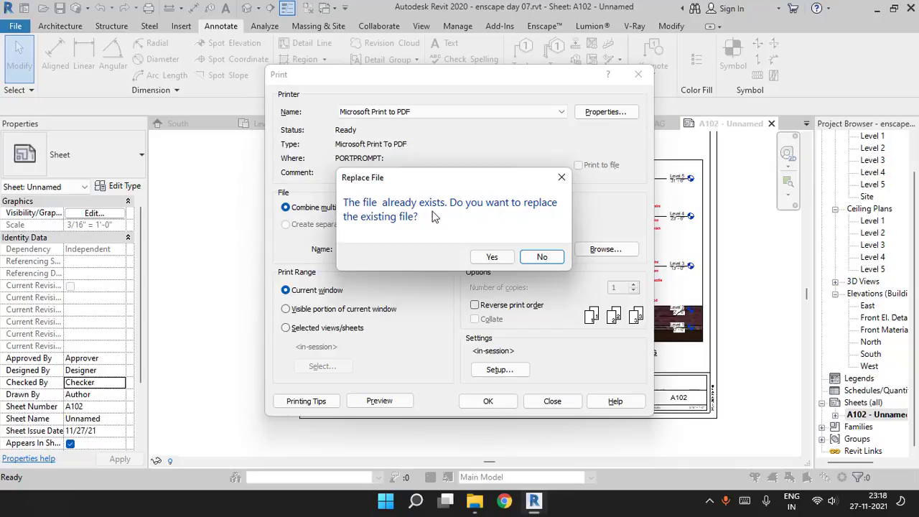
{"action": "key", "text": "Return"}
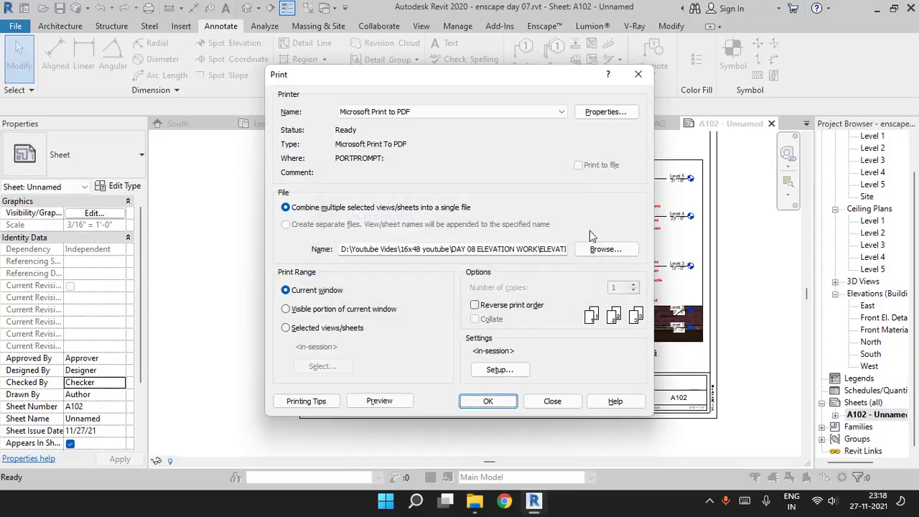
{"action": "left_click", "coordinate": [605, 249]}
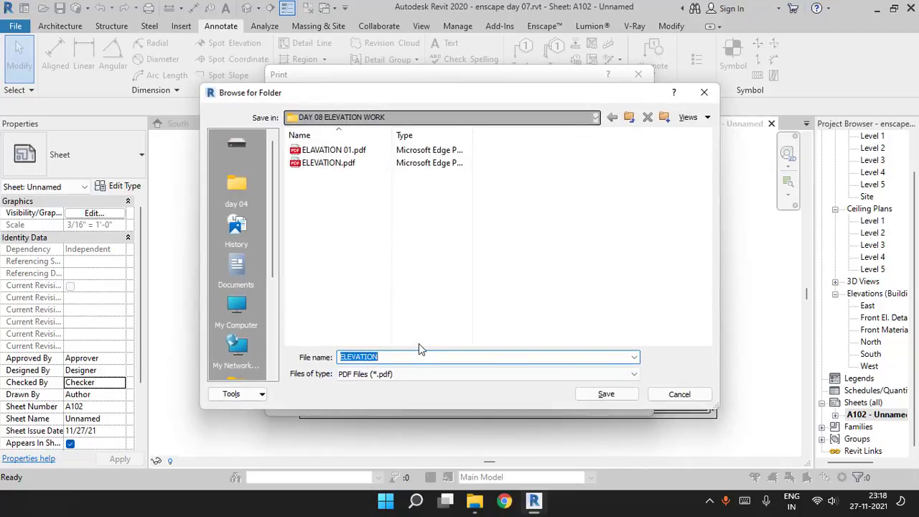
{"action": "type", "text": "SH."}
{"action": "left_click", "coordinate": [606, 394]}
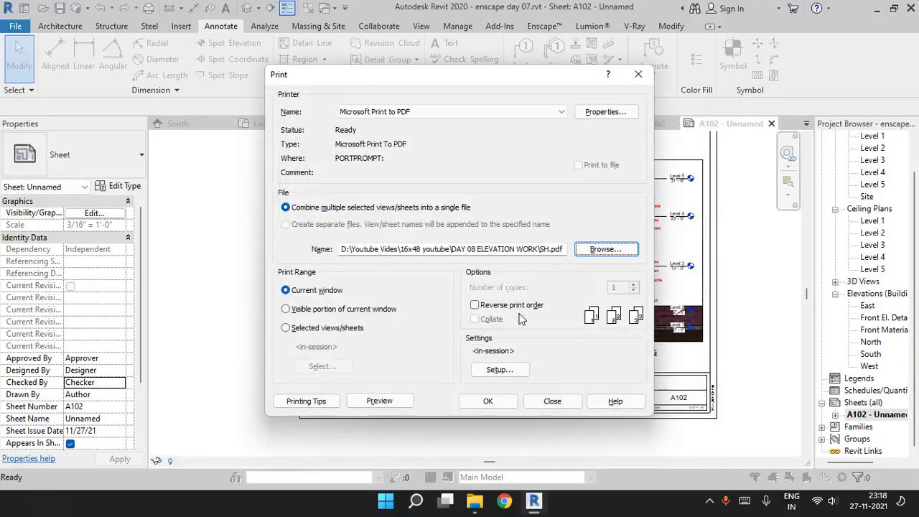
Print the sheet and save the PDF output as SHEET in the DAY 08 ELEVATION WORK folder
{"action": "left_click", "coordinate": [486, 400]}
{"action": "left_click", "coordinate": [542, 282]}
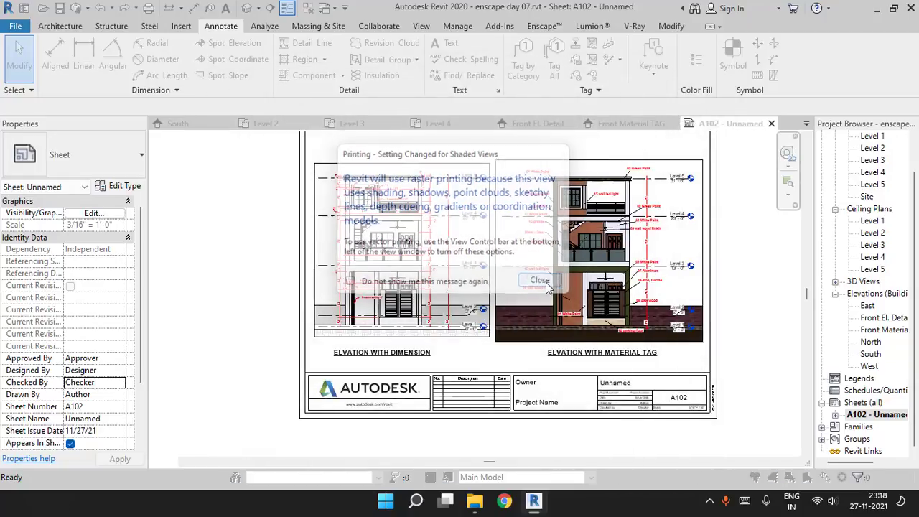
{"action": "type", "text": "SHEET"}
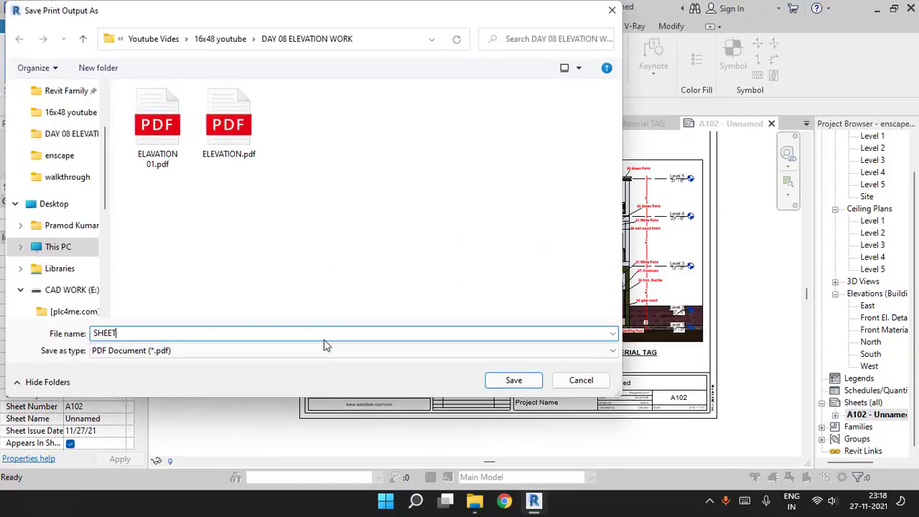
{"action": "key", "text": "Return"}
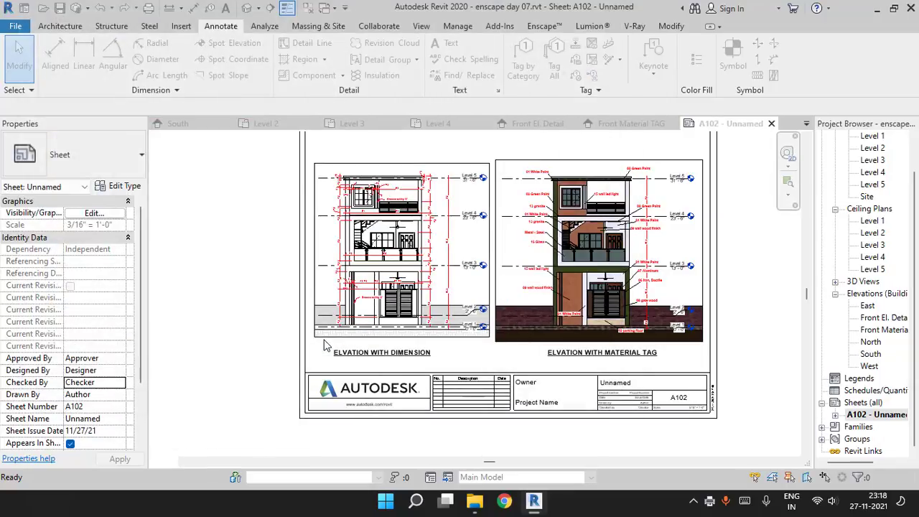
Open SHEET.pdf from its folder and examine both elevations, their dimensions, material tags, captions and the titleblock
{"action": "left_click", "coordinate": [475, 500]}
{"action": "double_click", "coordinate": [639, 137]}
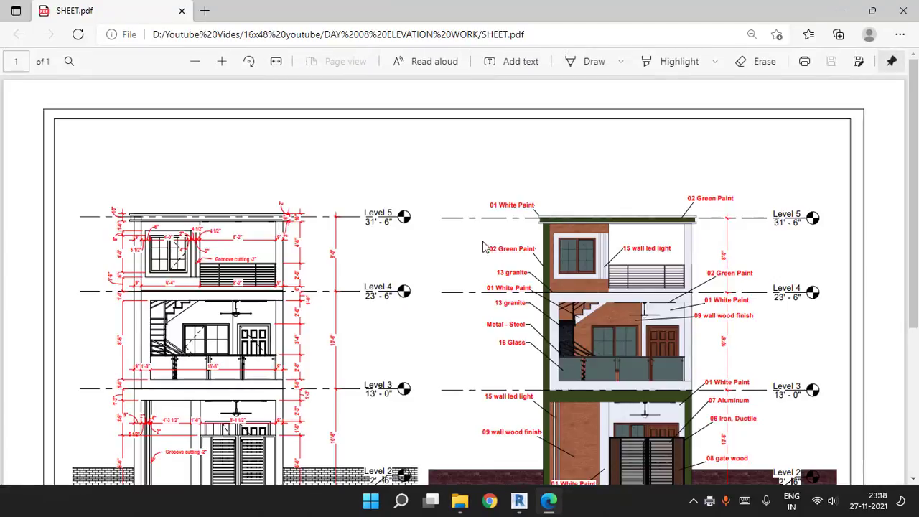
{"action": "scroll", "coordinate": [531, 244], "scroll_direction": "down", "scroll_amount": 1}
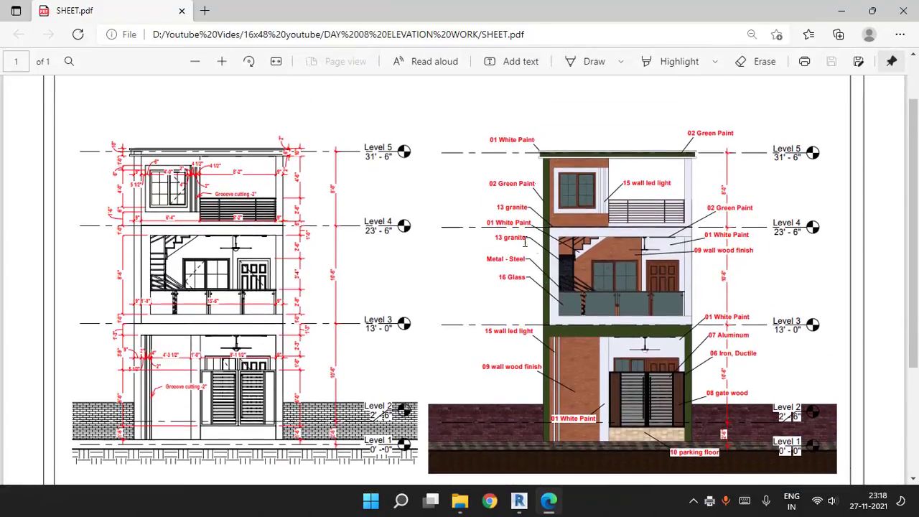
{"action": "scroll", "coordinate": [139, 170], "scroll_direction": "up", "scroll_amount": 2, "text": "ctrl"}
{"action": "scroll", "coordinate": [316, 199], "scroll_direction": "up", "scroll_amount": 1, "text": "ctrl"}
{"action": "scroll", "coordinate": [298, 192], "scroll_direction": "down", "scroll_amount": 3, "text": "ctrl"}
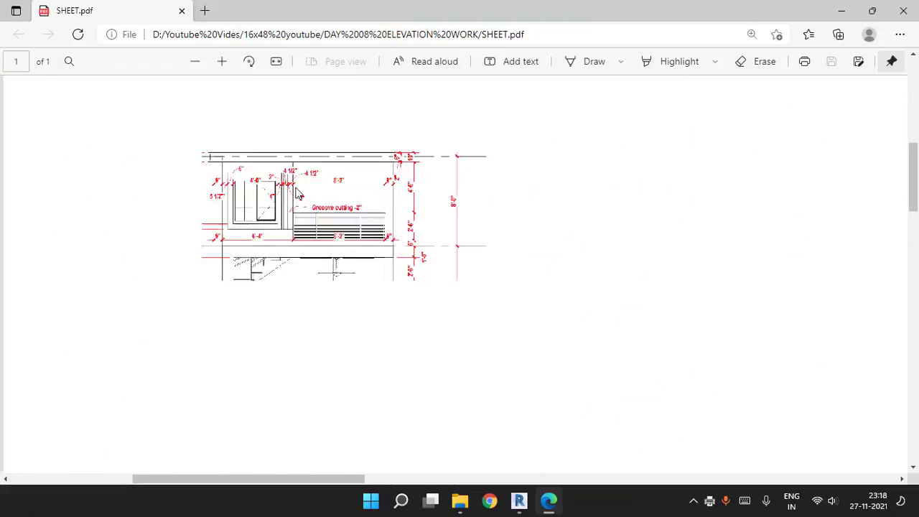
{"action": "scroll", "coordinate": [677, 183], "scroll_direction": "up", "scroll_amount": 3, "text": "ctrl"}
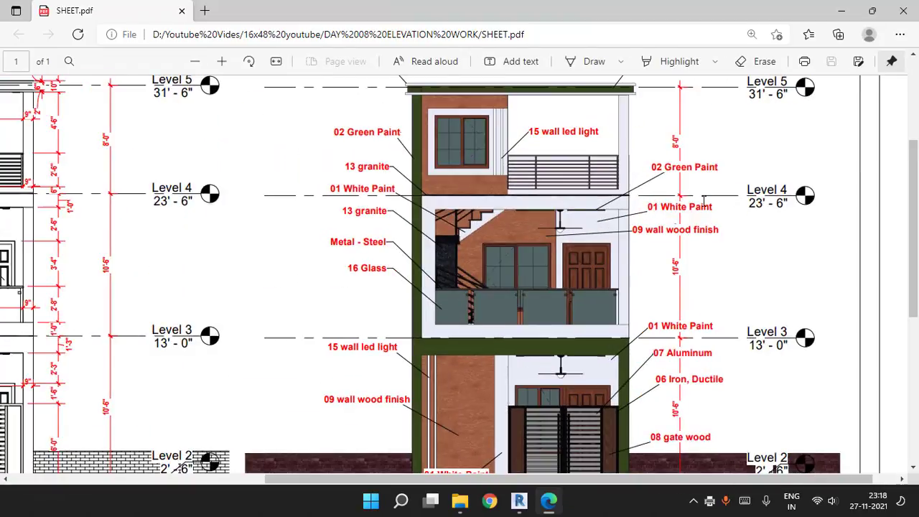
{"action": "scroll", "coordinate": [703, 198], "scroll_direction": "up", "scroll_amount": 2}
{"action": "scroll", "coordinate": [704, 199], "scroll_direction": "down", "scroll_amount": 3}
{"action": "scroll", "coordinate": [555, 208], "scroll_direction": "down", "scroll_amount": 3, "text": "ctrl"}
{"action": "scroll", "coordinate": [555, 209], "scroll_direction": "down", "scroll_amount": 2, "text": "ctrl"}
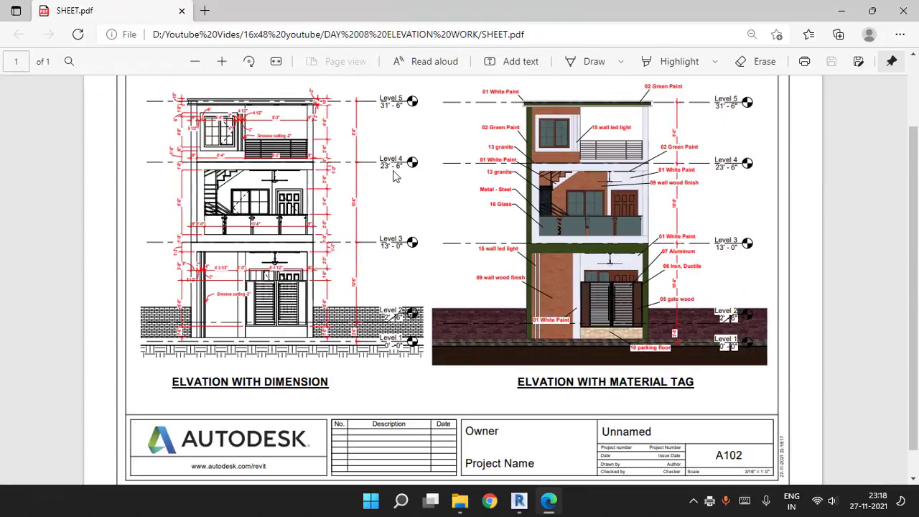
{"action": "scroll", "coordinate": [459, 210], "scroll_direction": "up", "scroll_amount": 2, "text": "ctrl"}
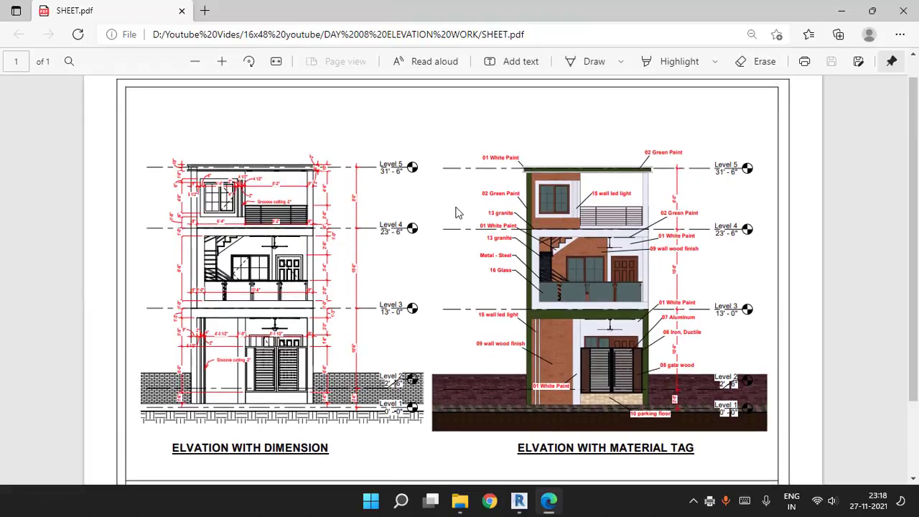